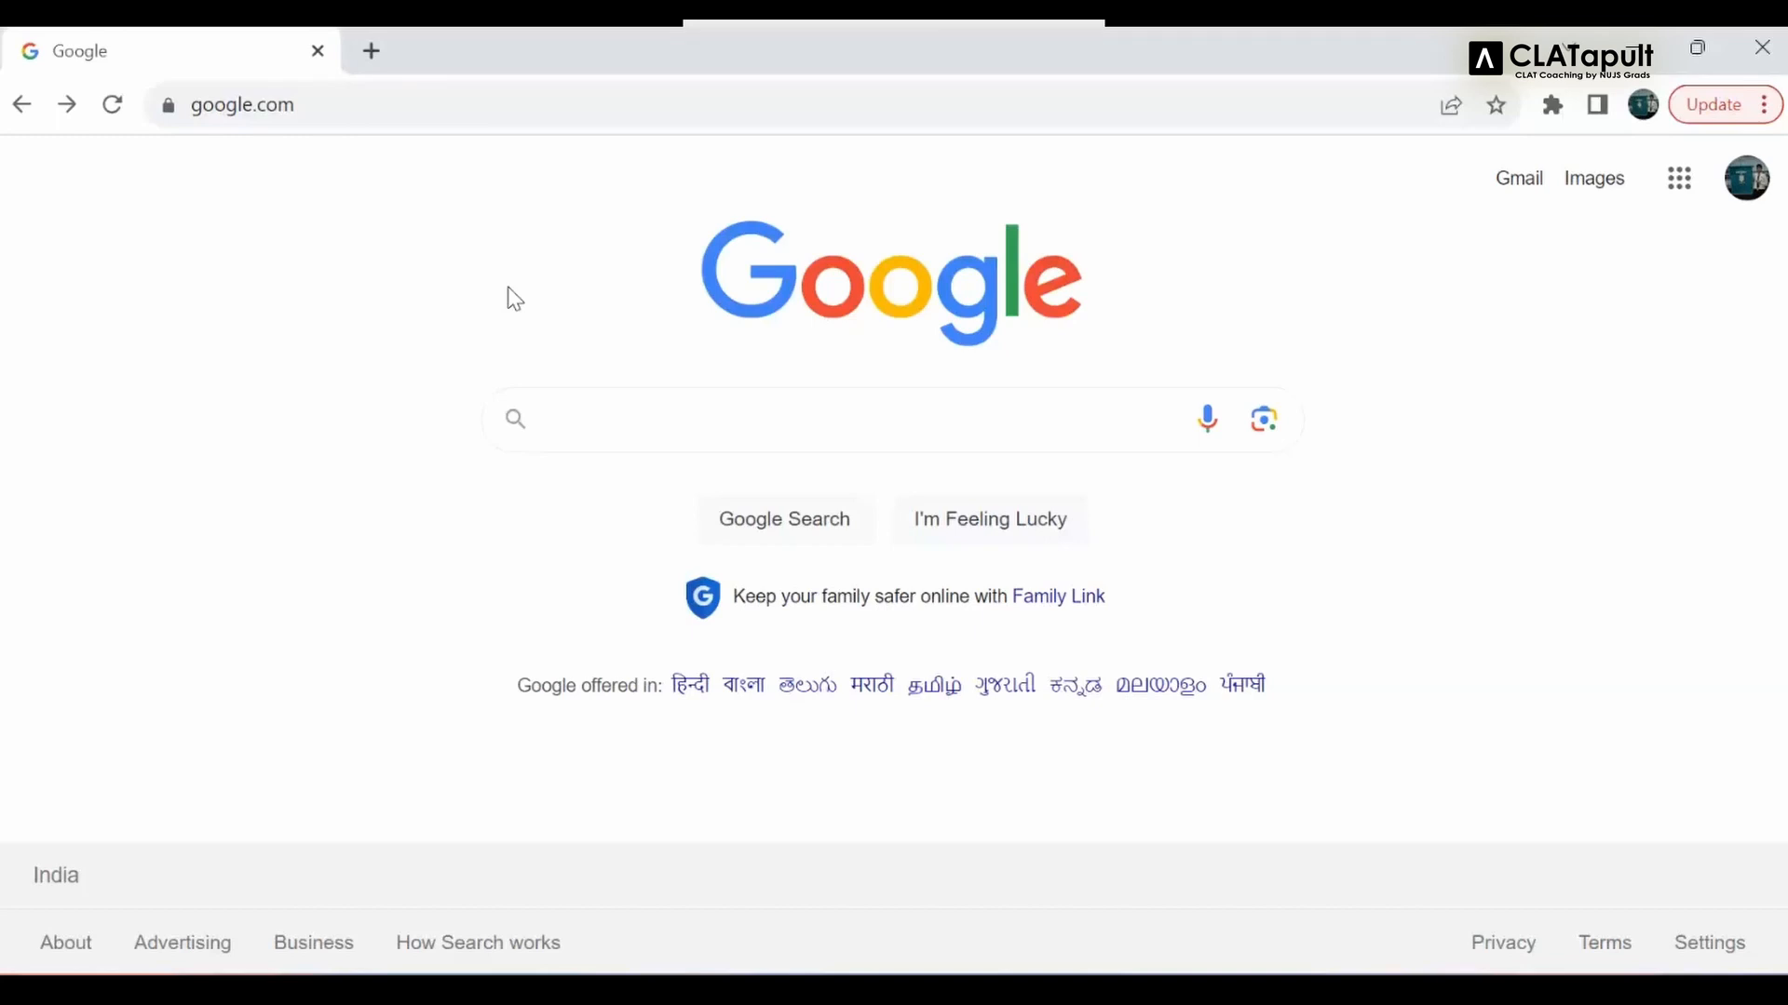
Search Google for 'consortium of nlus' and open the official consortiumofnlus.ac.in homepage.
{"action": "left_click", "coordinate": [213, 116]}
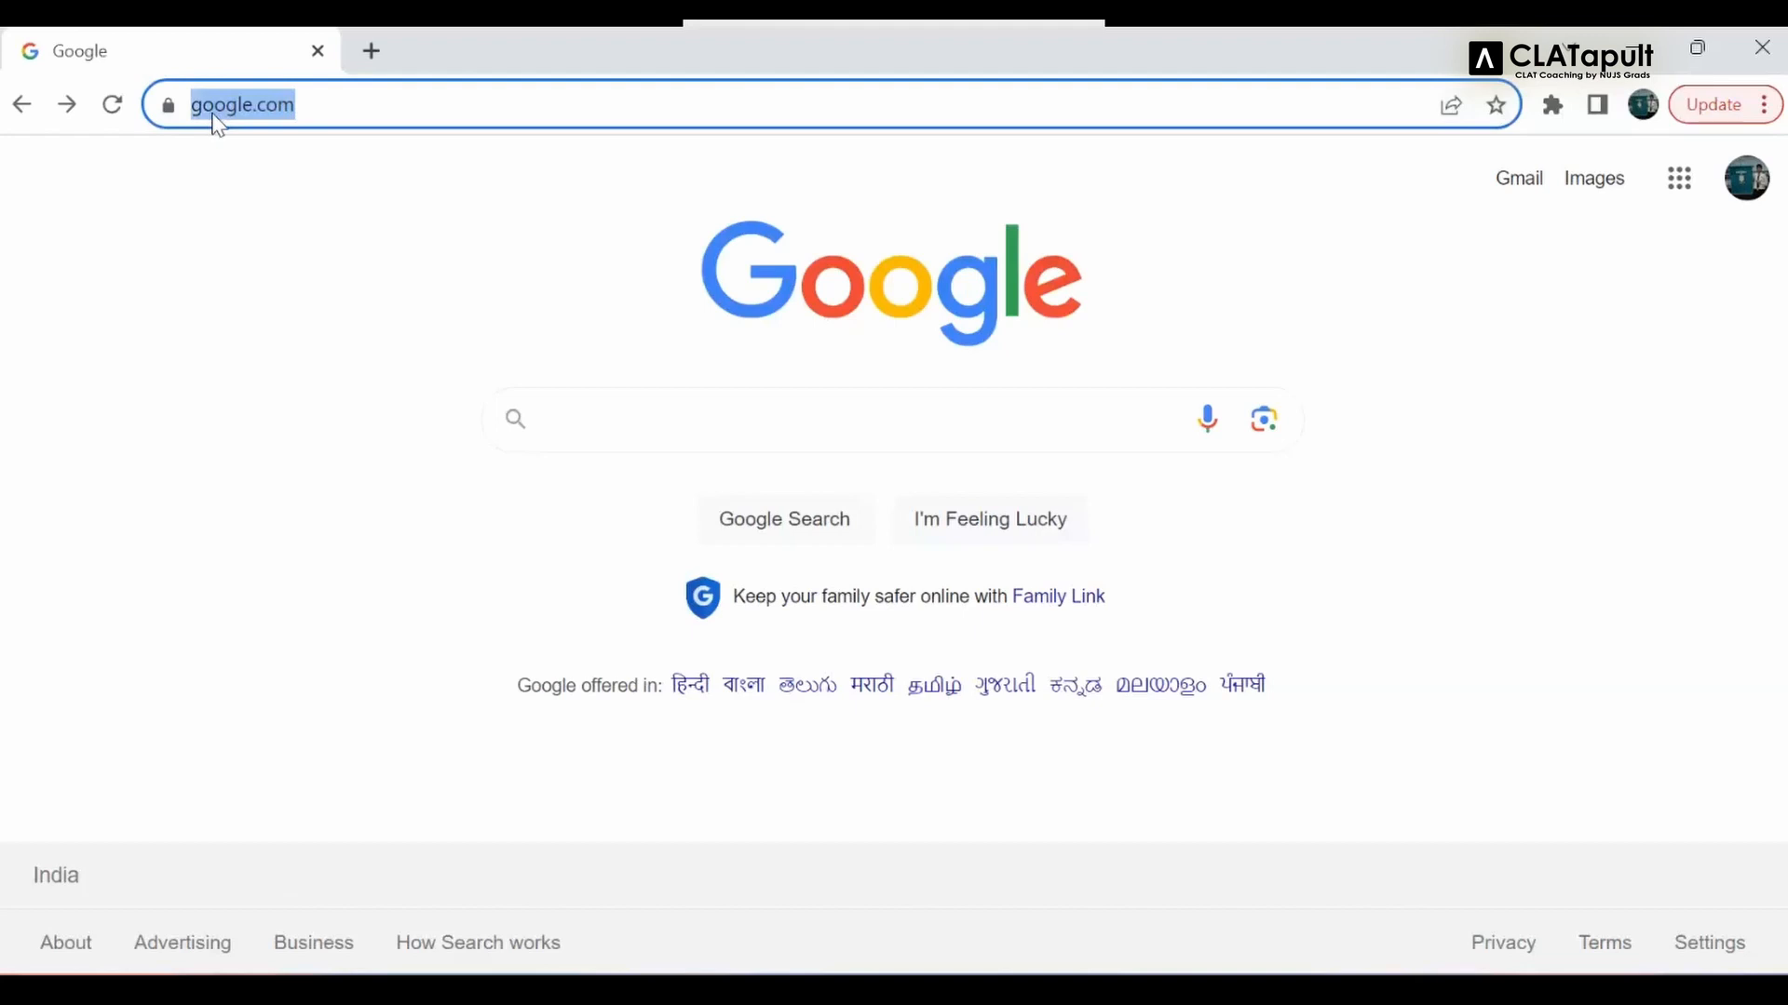
{"action": "type", "text": "consortium of nlus"}
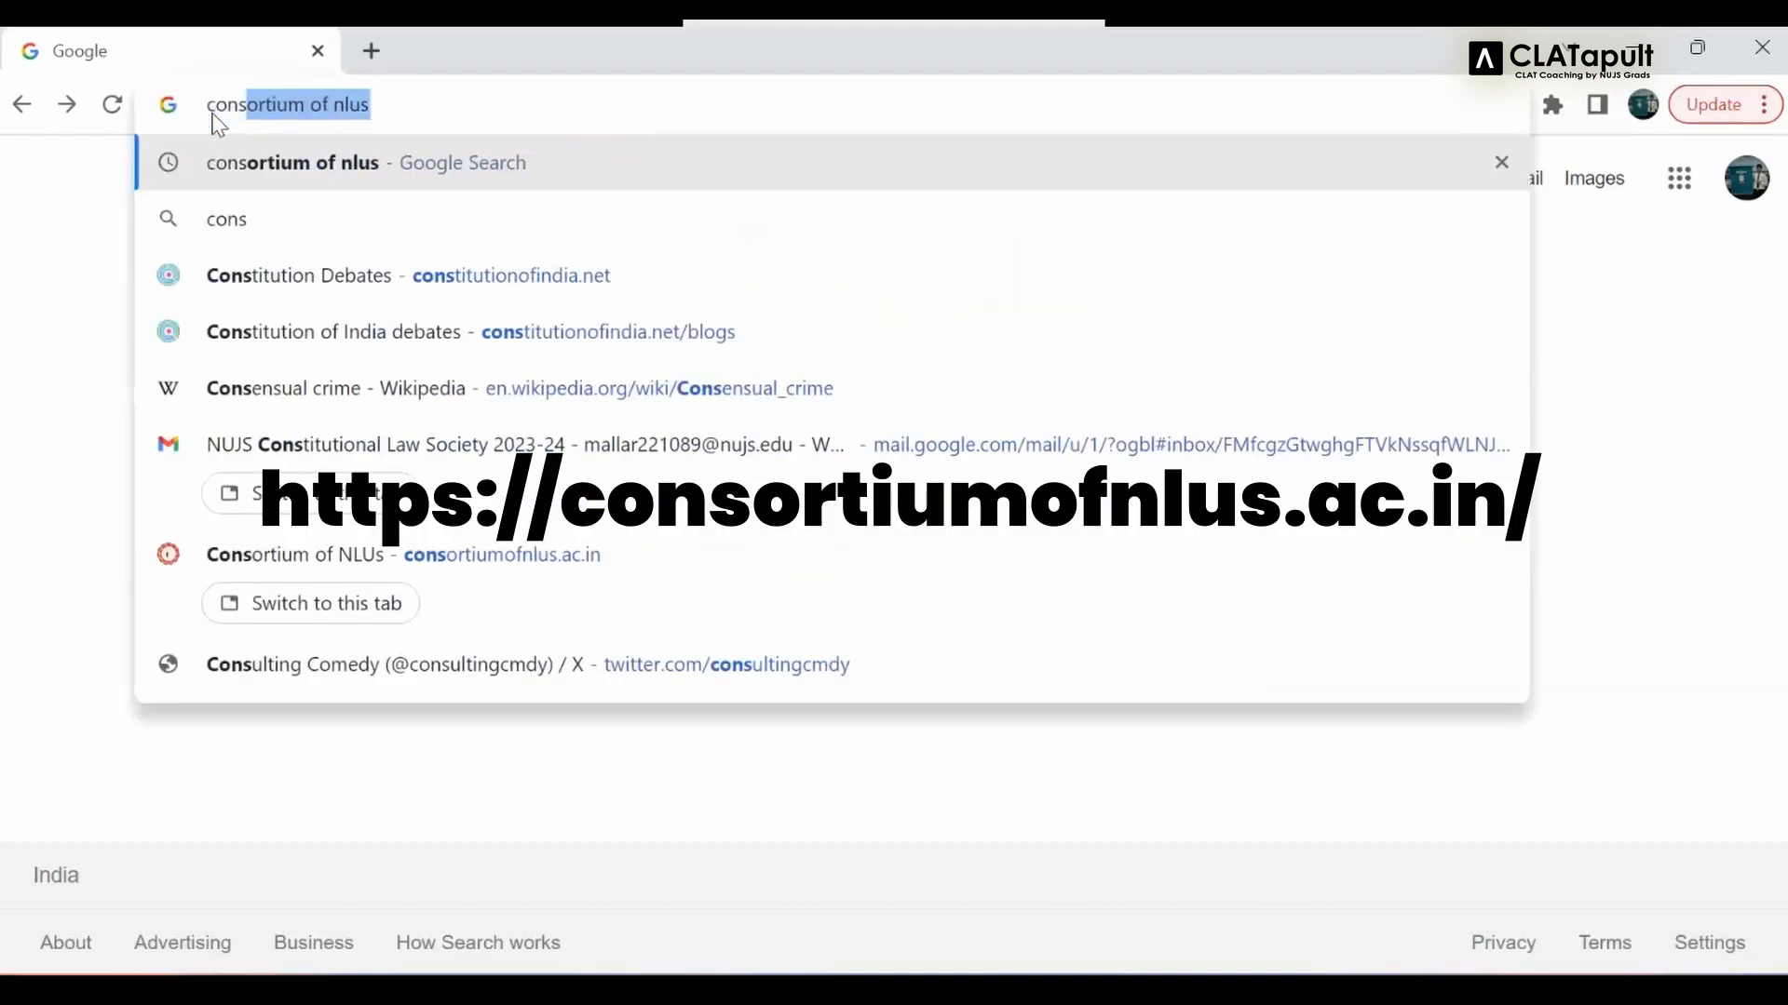
{"action": "key", "text": "Return"}
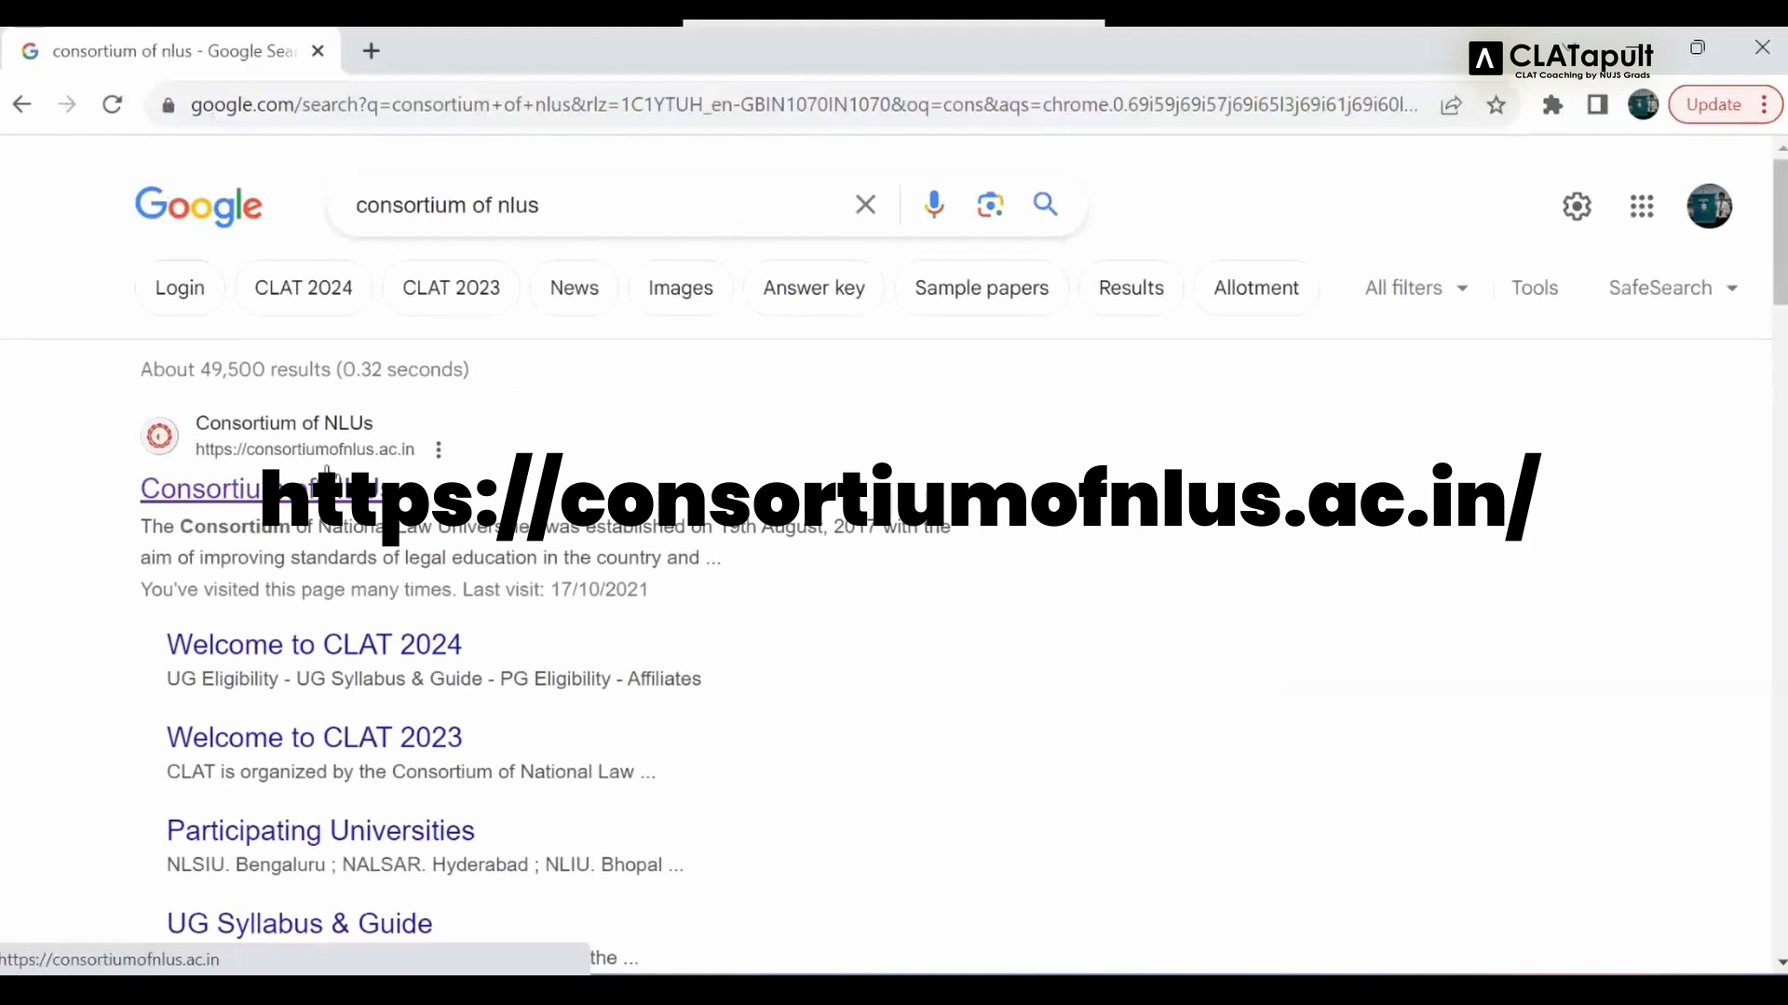
{"action": "left_click", "coordinate": [327, 482]}
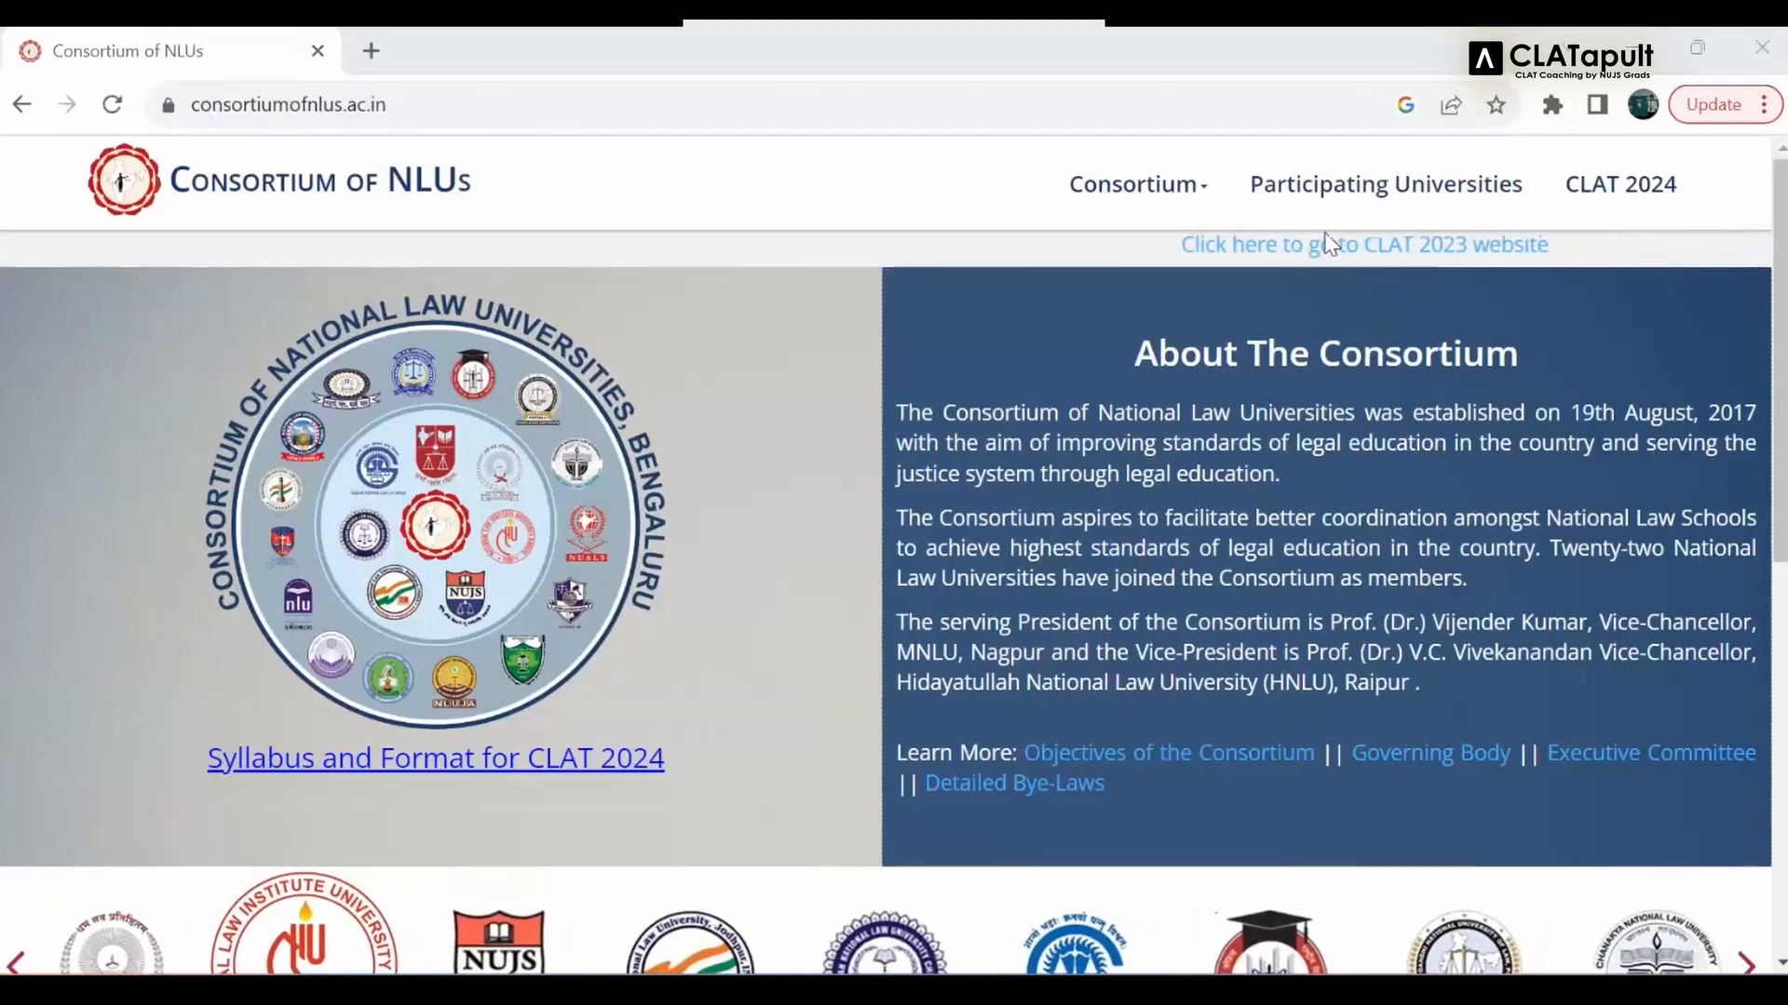
Go to the CLAT 2024 page and bring up the Register for CLAT 2024 form.
{"action": "left_click", "coordinate": [1632, 186]}
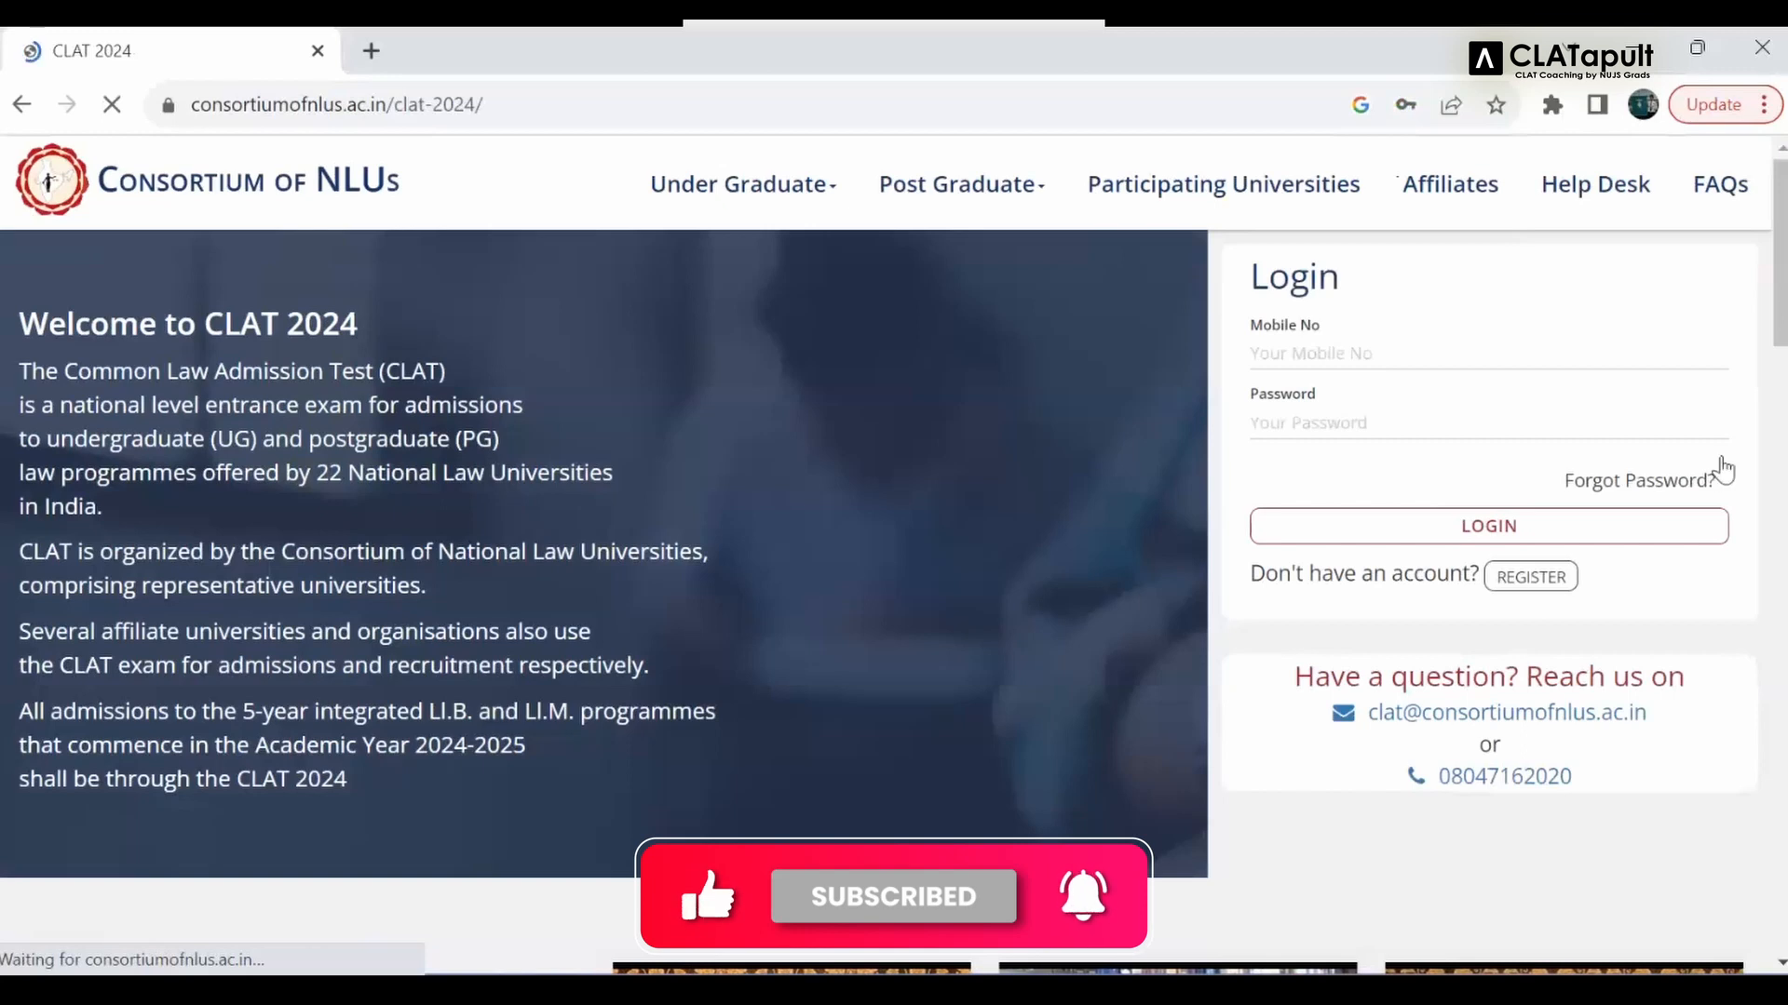
{"action": "left_click", "coordinate": [1562, 583]}
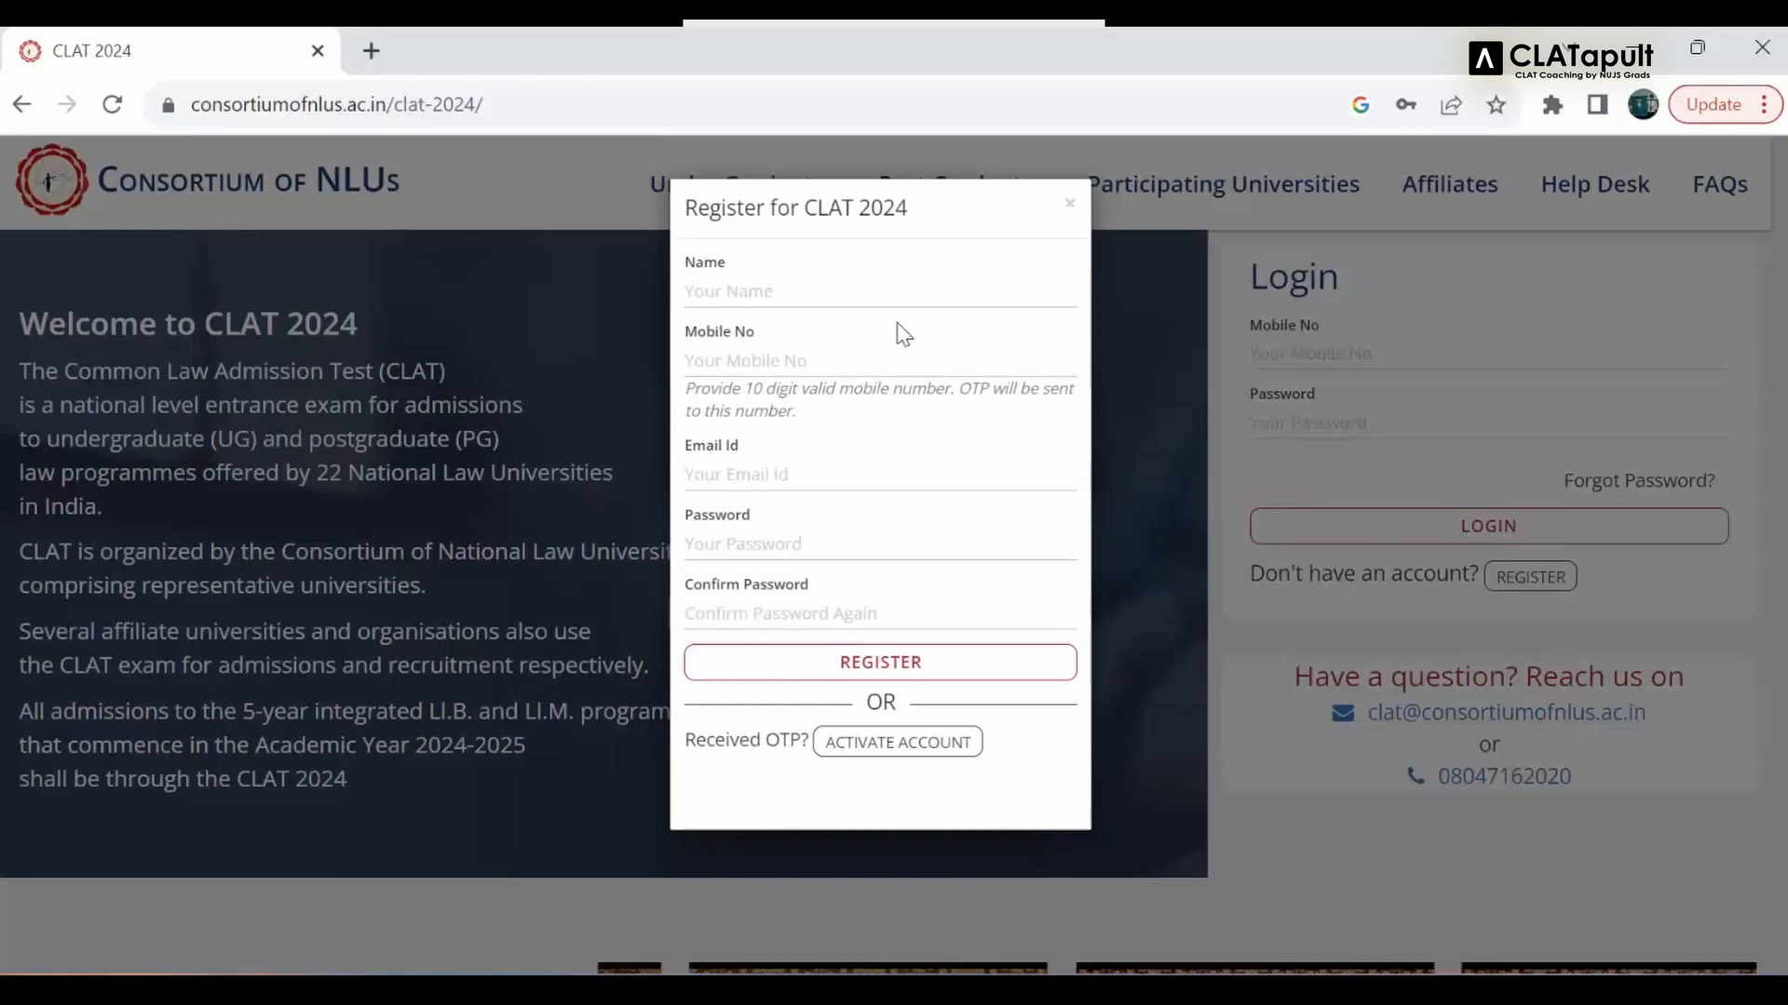
Fill in the applicant's full name, mobile number and e-mail address on the registration form.
{"action": "left_click", "coordinate": [852, 297]}
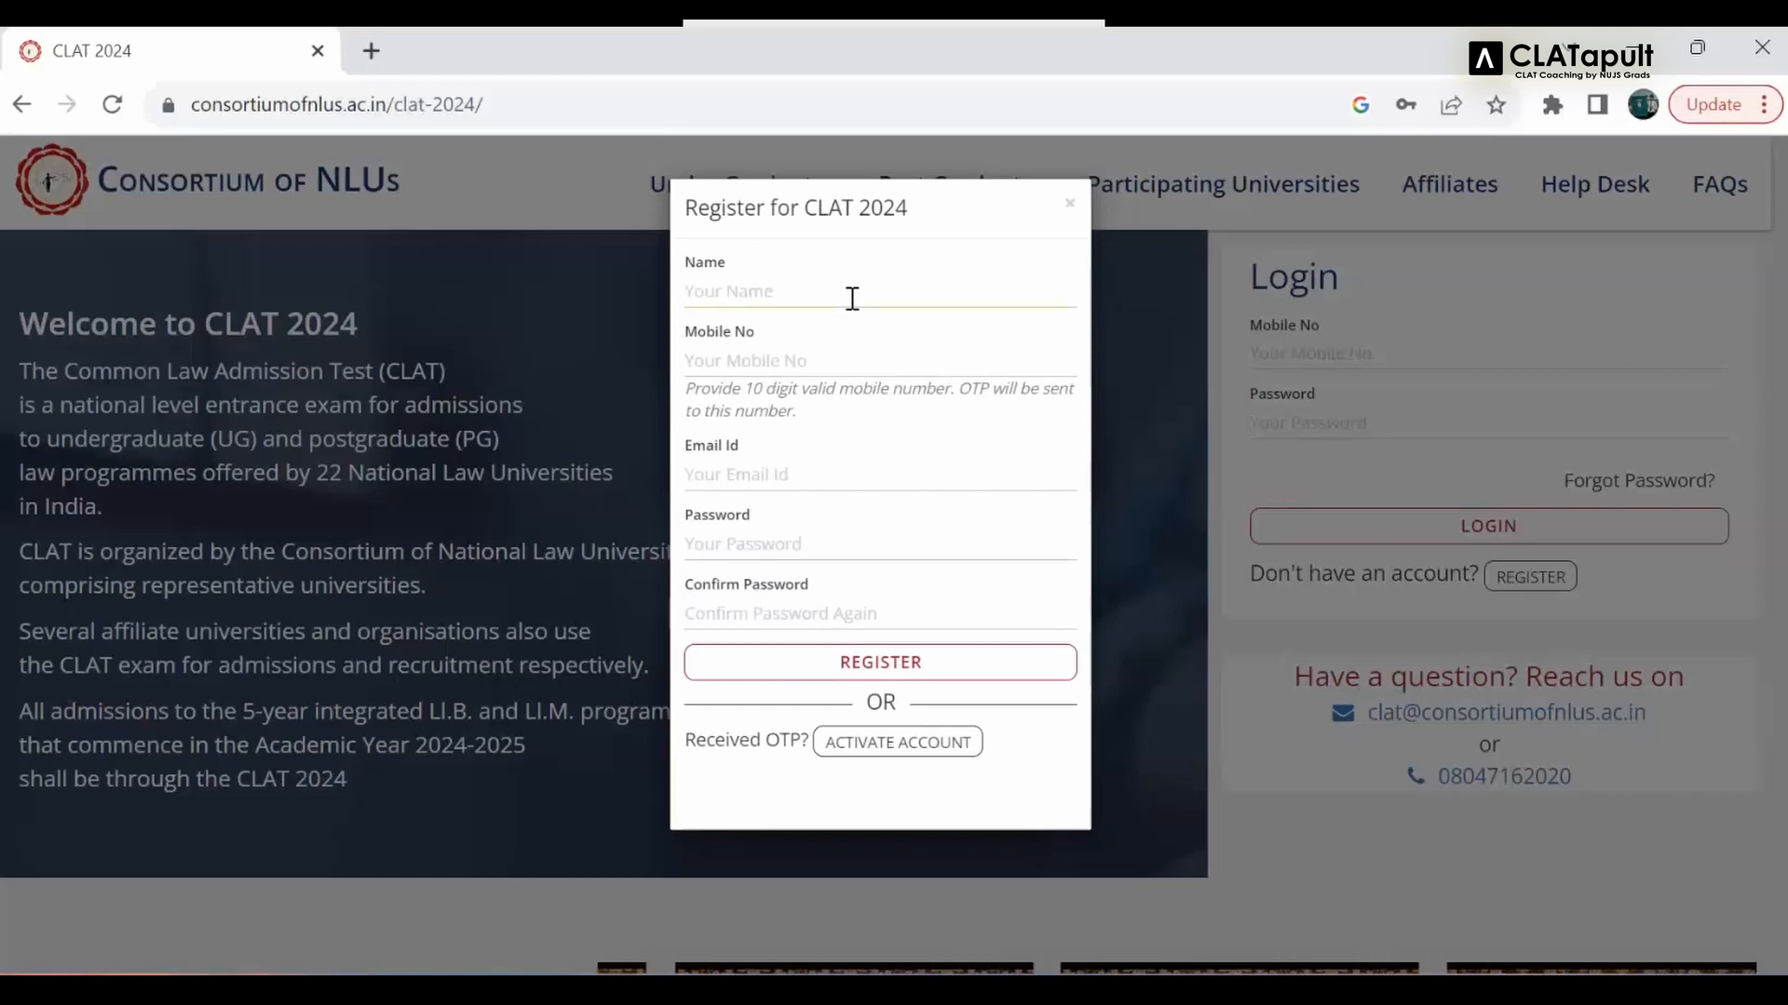
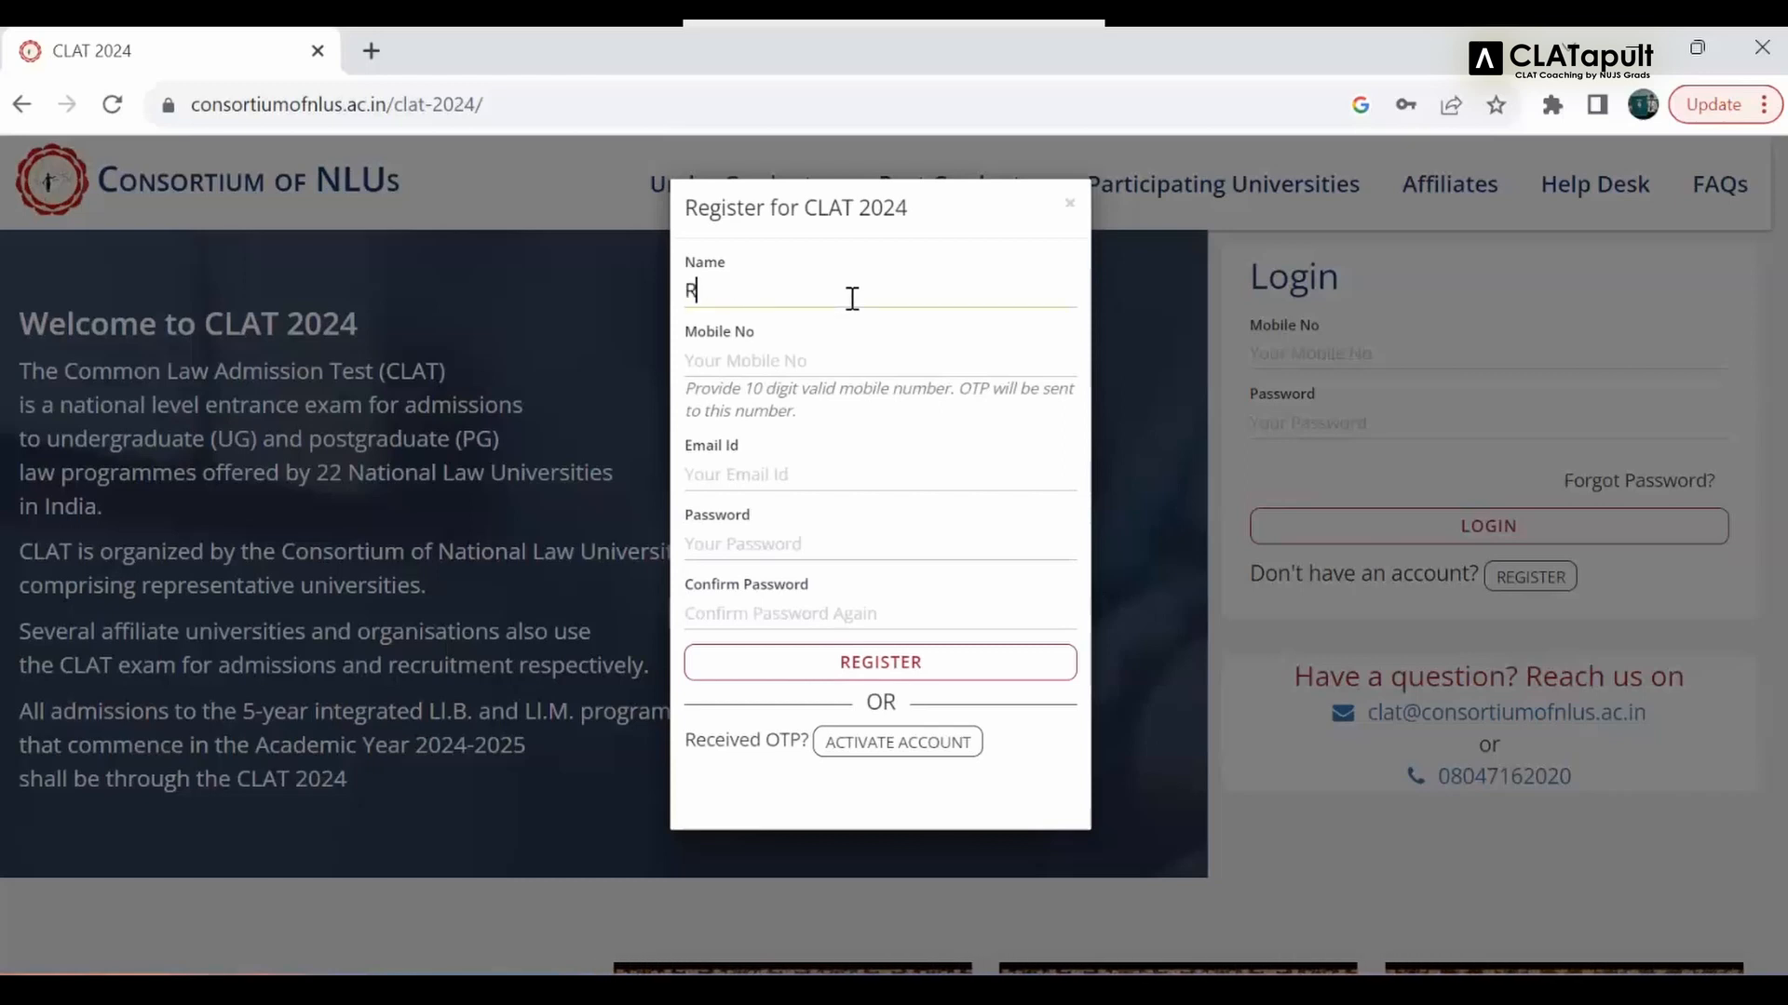
{"action": "left_click", "coordinate": [727, 360]}
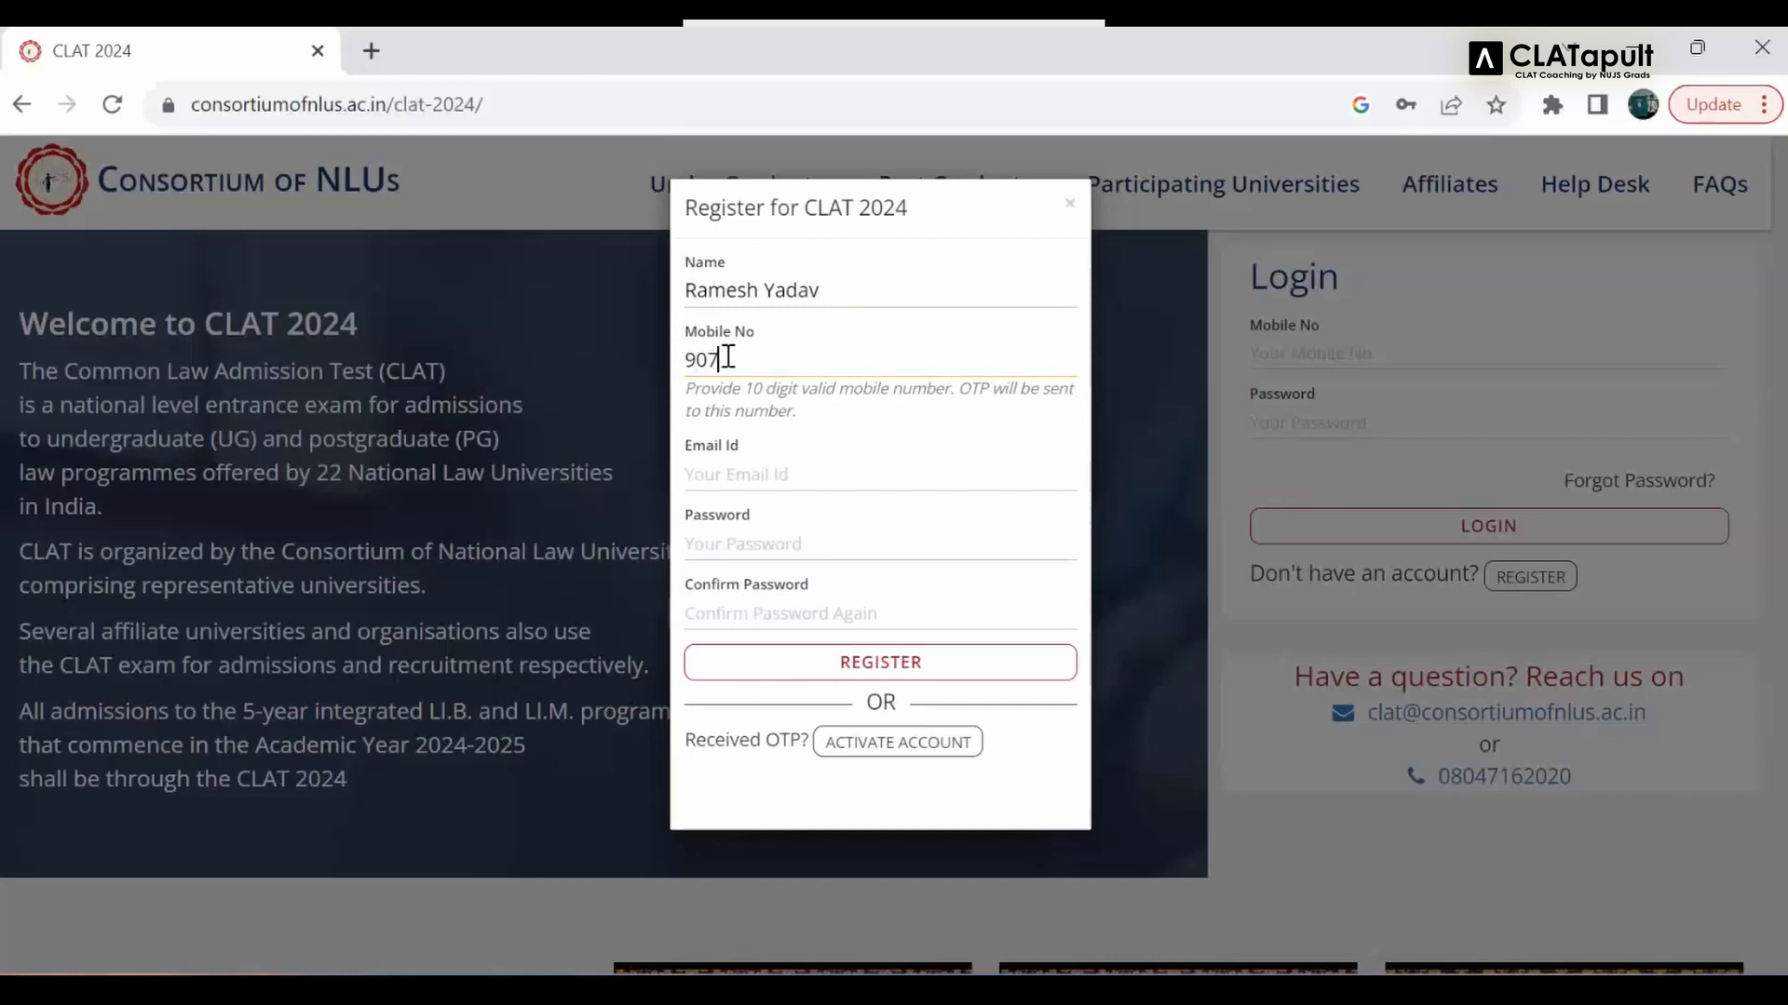
{"action": "left_click", "coordinate": [785, 478]}
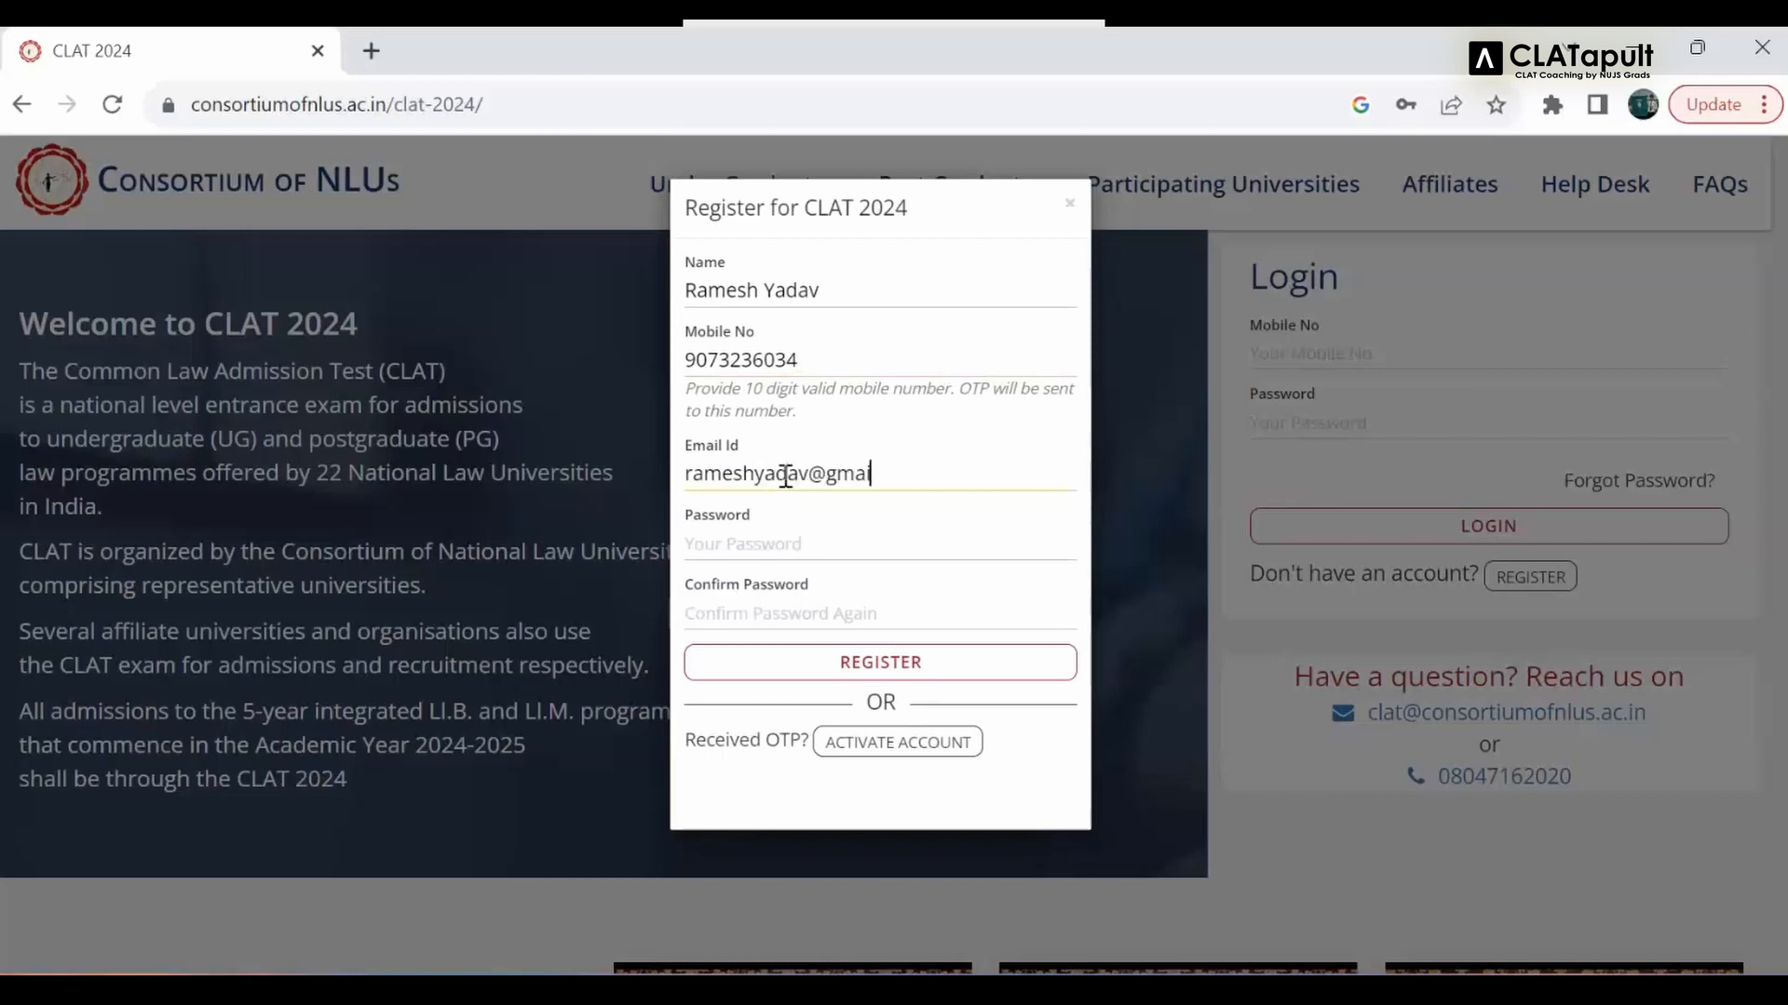
Set a browser-generated strong password for both password fields and submit the registration.
{"action": "left_click", "coordinate": [770, 540]}
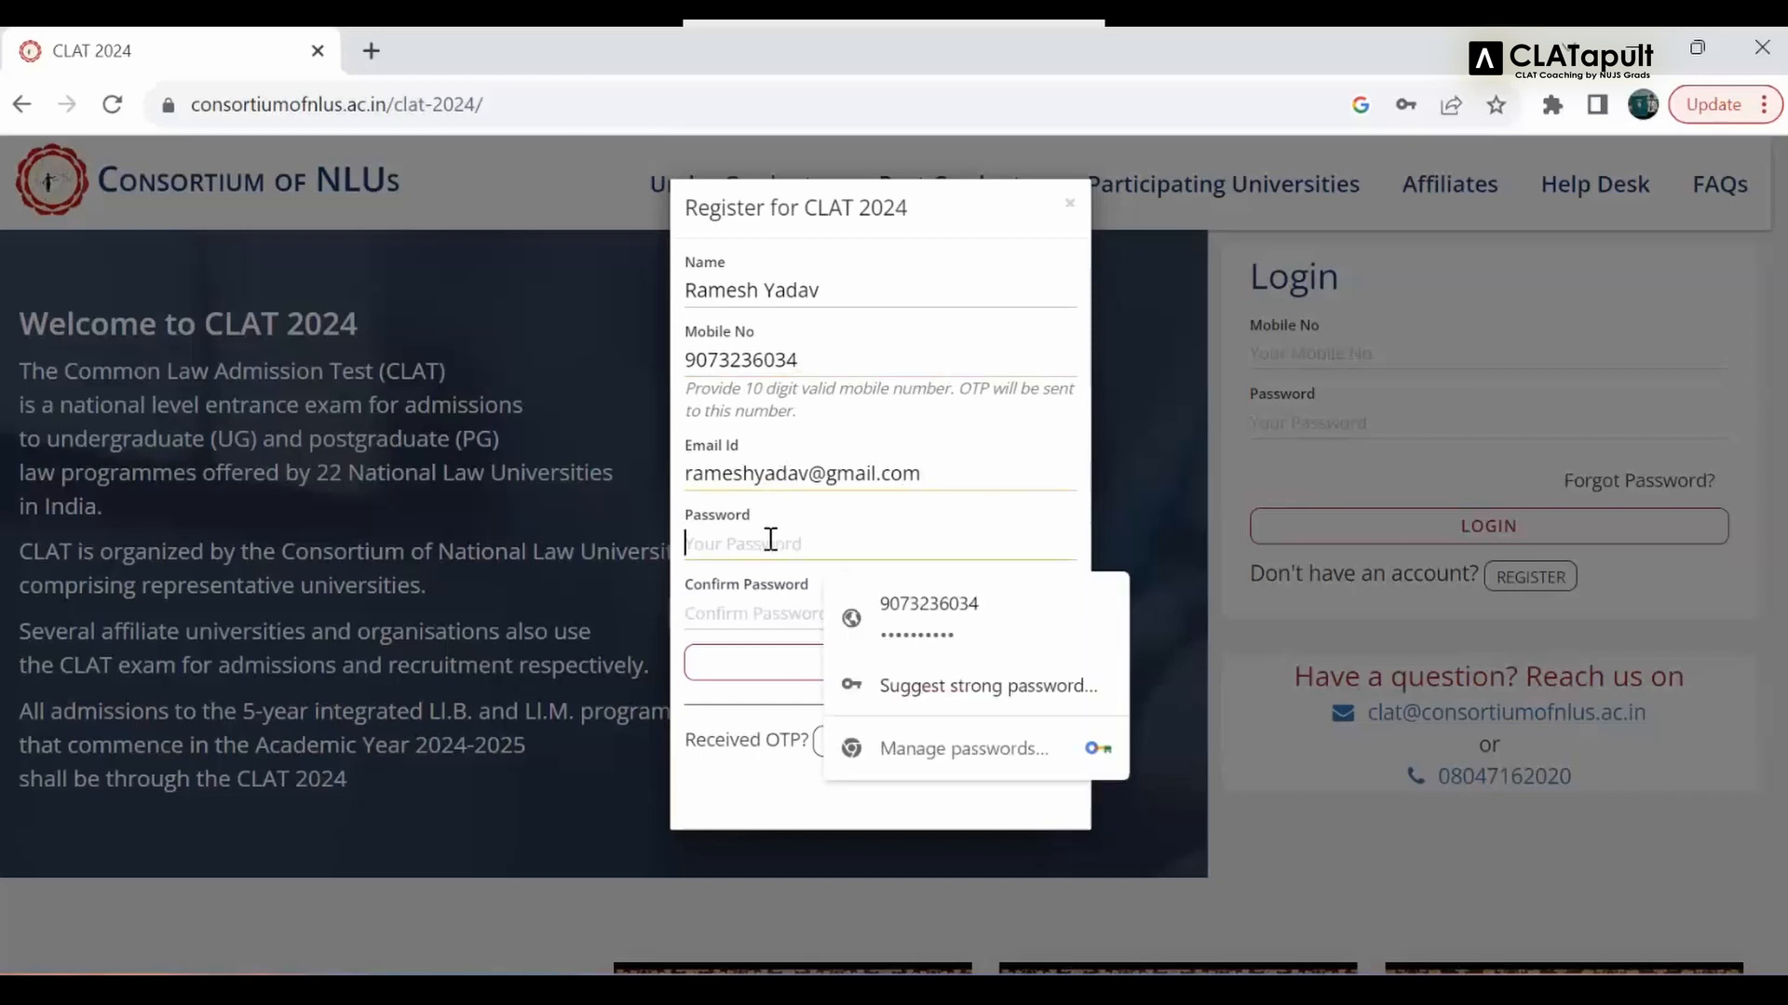
{"action": "left_click", "coordinate": [994, 698]}
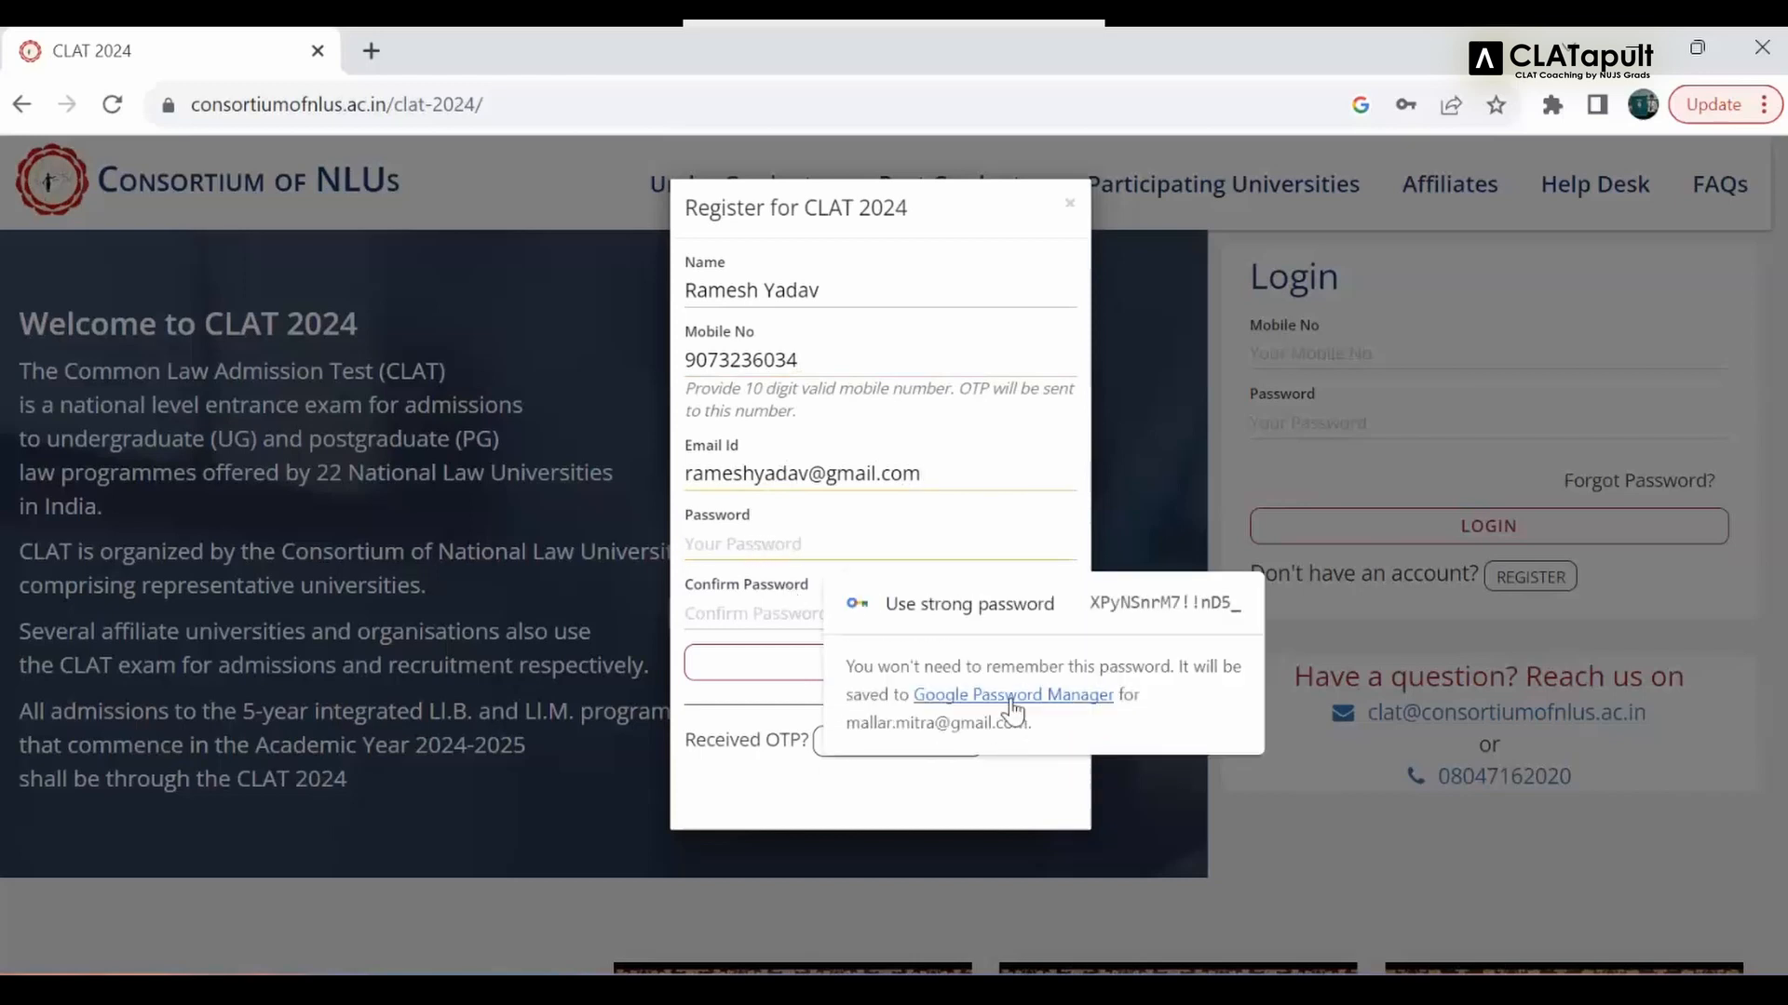
{"action": "left_click", "coordinate": [1162, 605]}
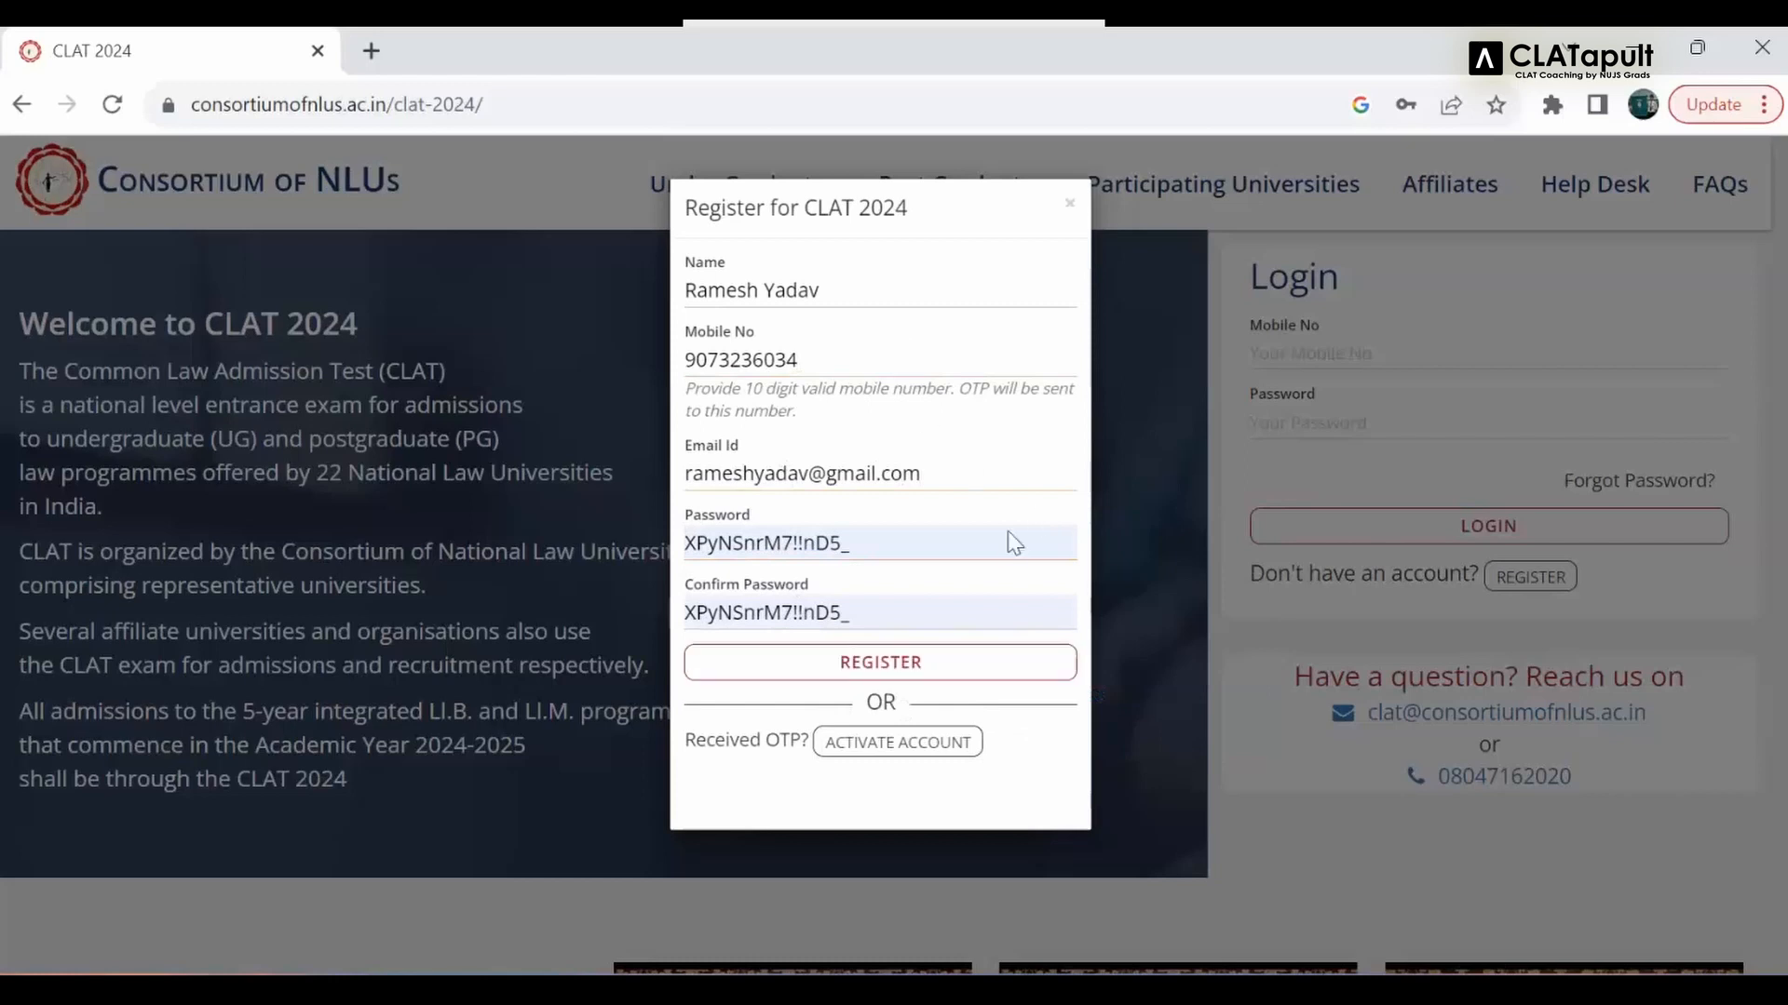
{"action": "left_click", "coordinate": [1013, 663]}
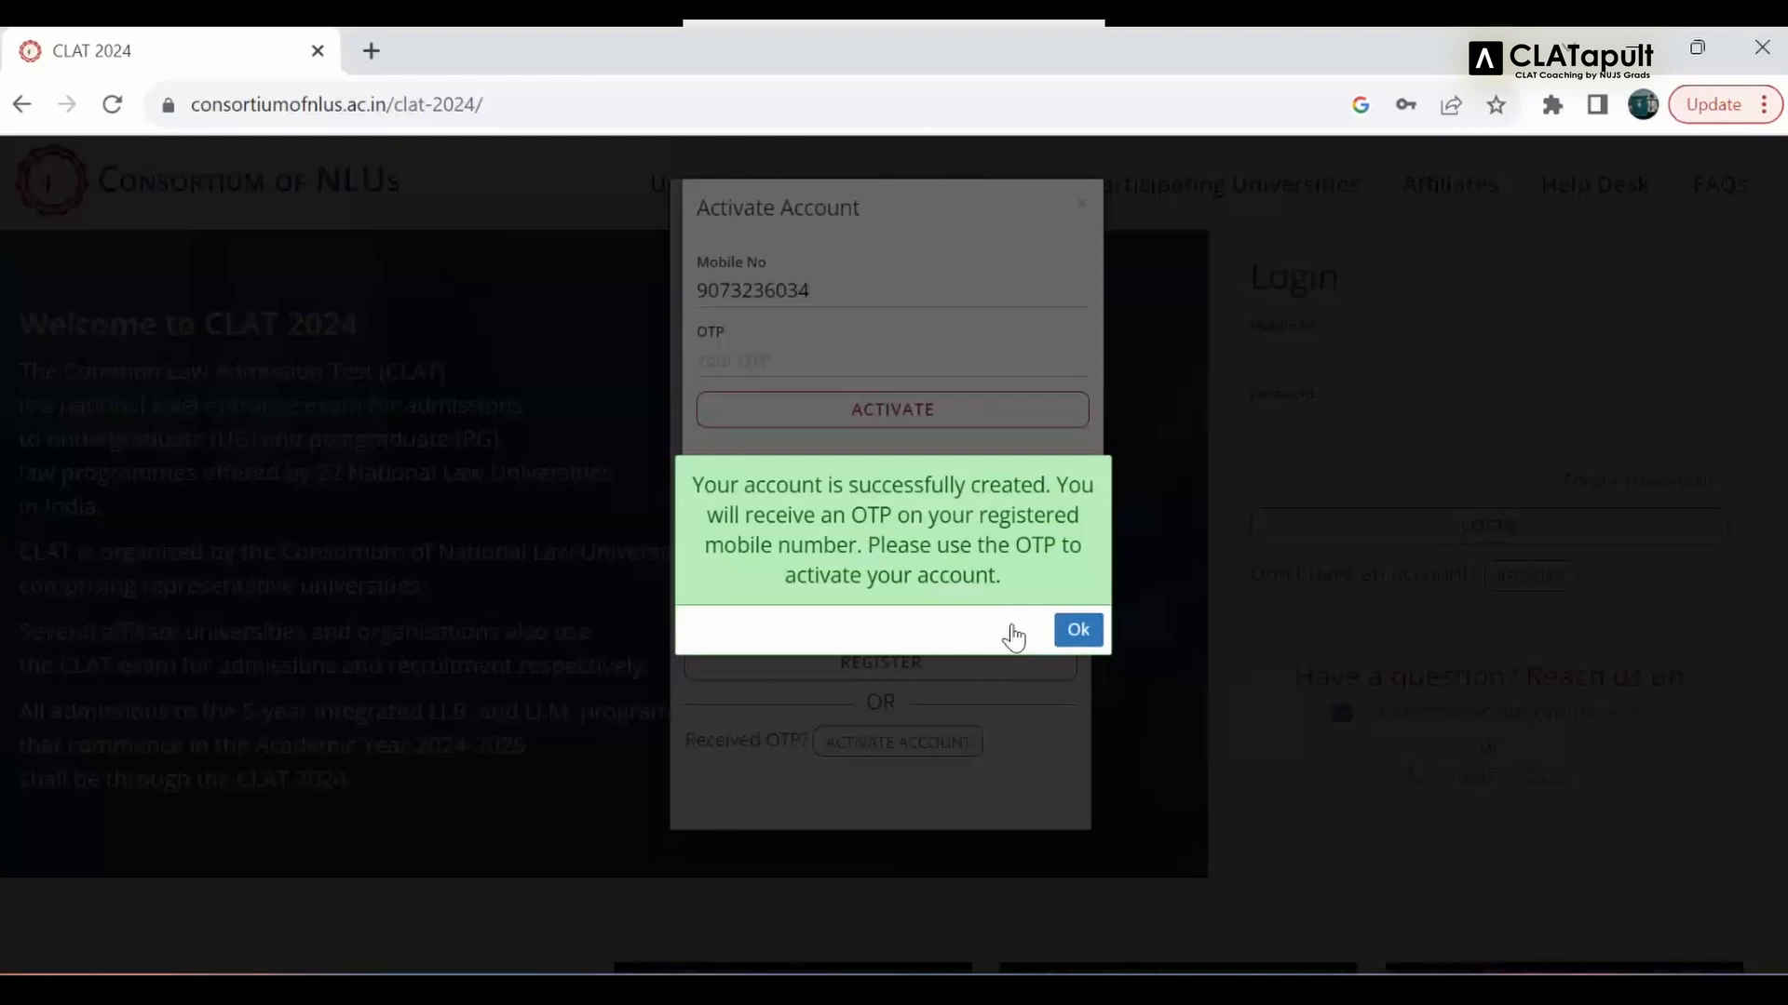
Enter the OTP received on the mobile to activate the account, declining the browser's password update.
{"action": "left_click", "coordinate": [1077, 629]}
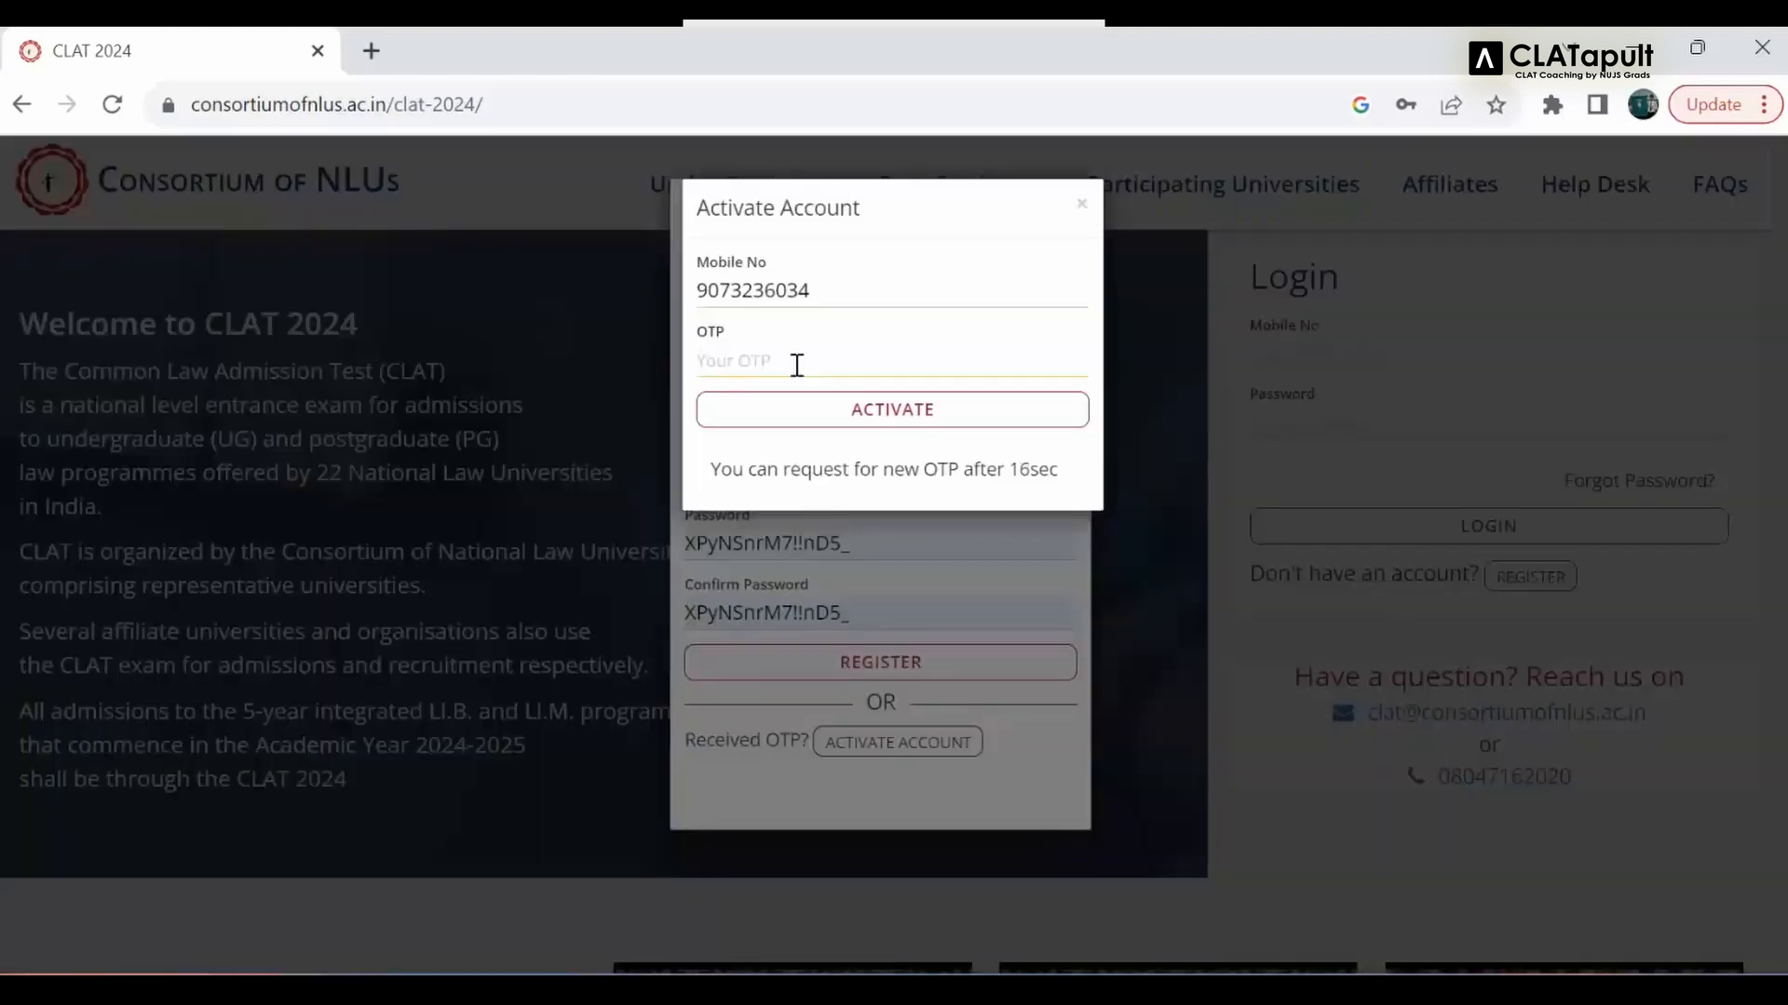
{"action": "left_click", "coordinate": [850, 414]}
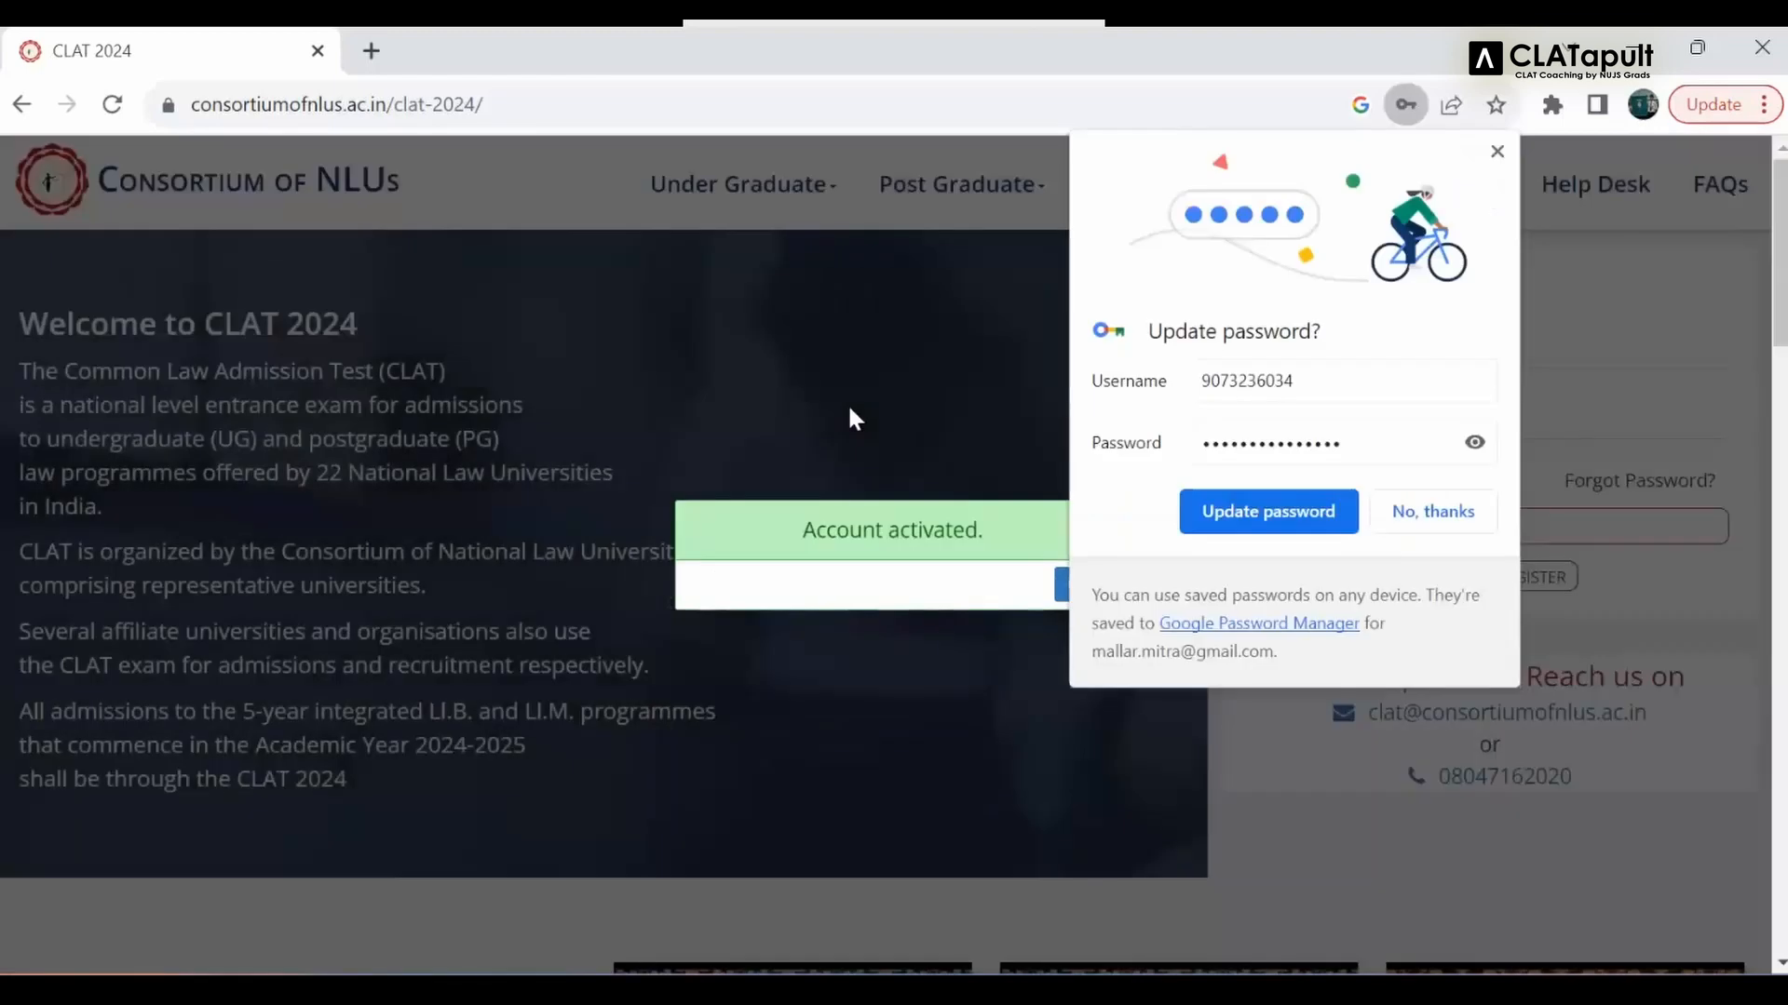
{"action": "left_click", "coordinate": [1435, 511]}
{"action": "left_click", "coordinate": [1071, 584]}
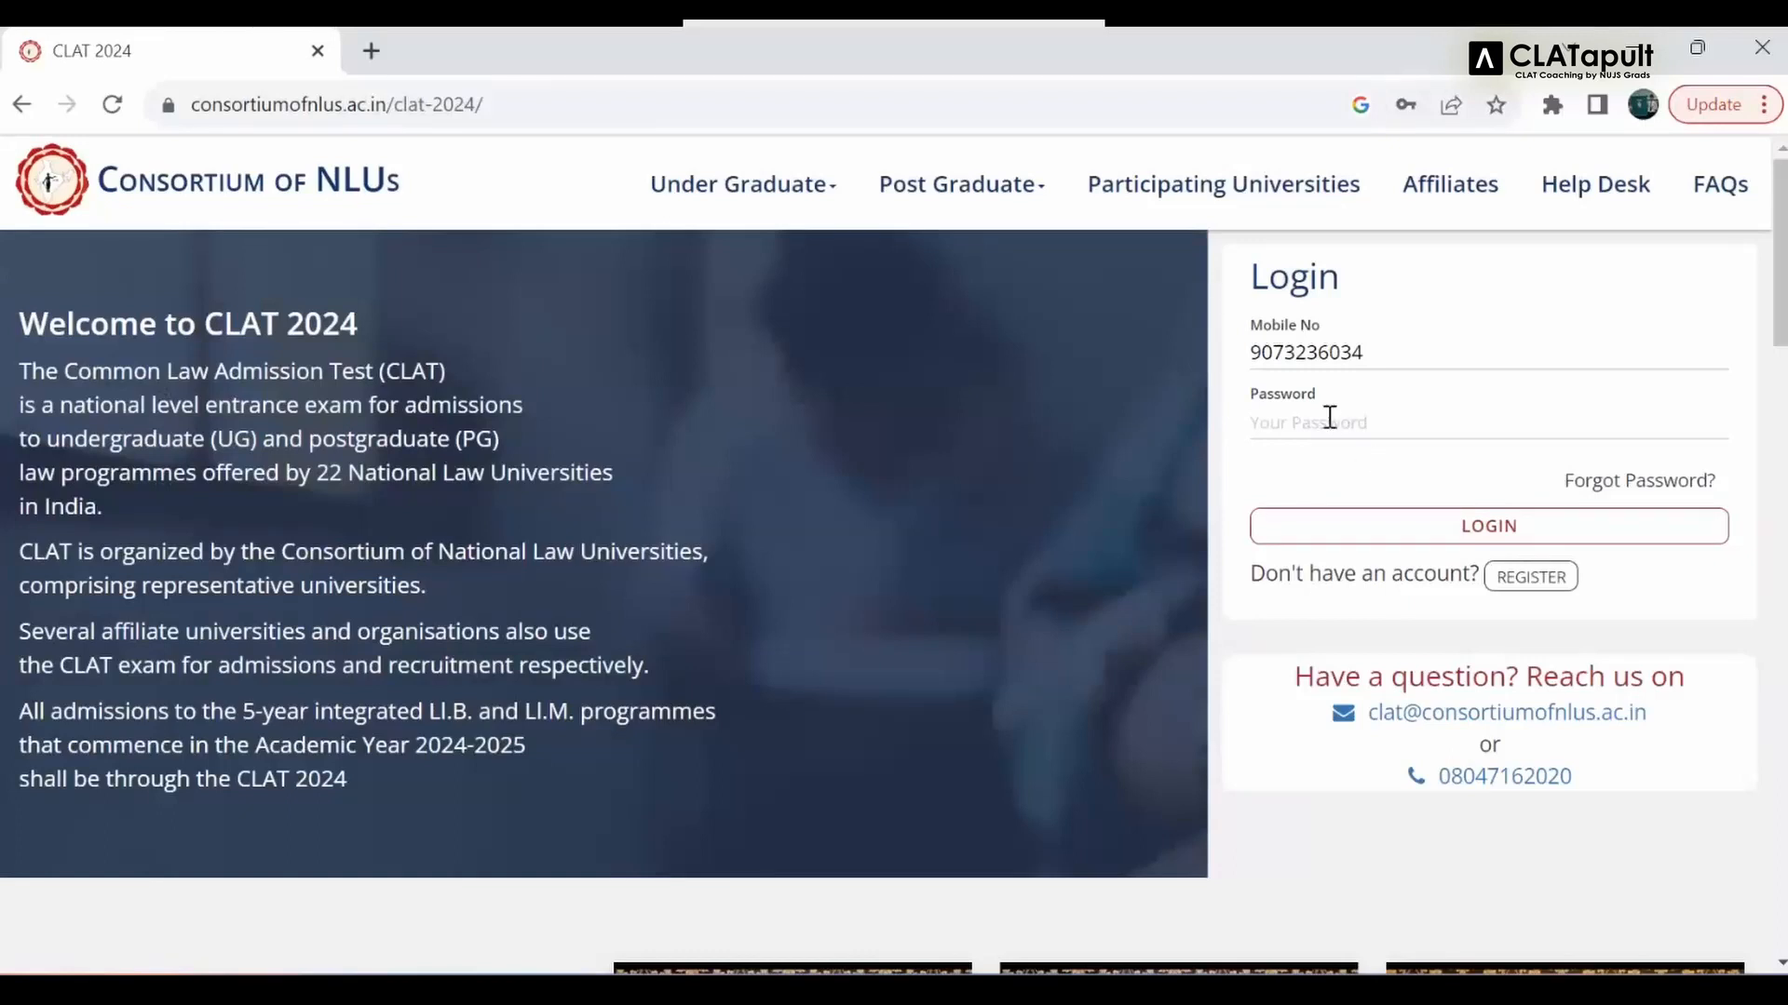
Log in with the registered mobile number, switching to the other saved password after the first is rejected.
{"action": "left_click", "coordinate": [1331, 422]}
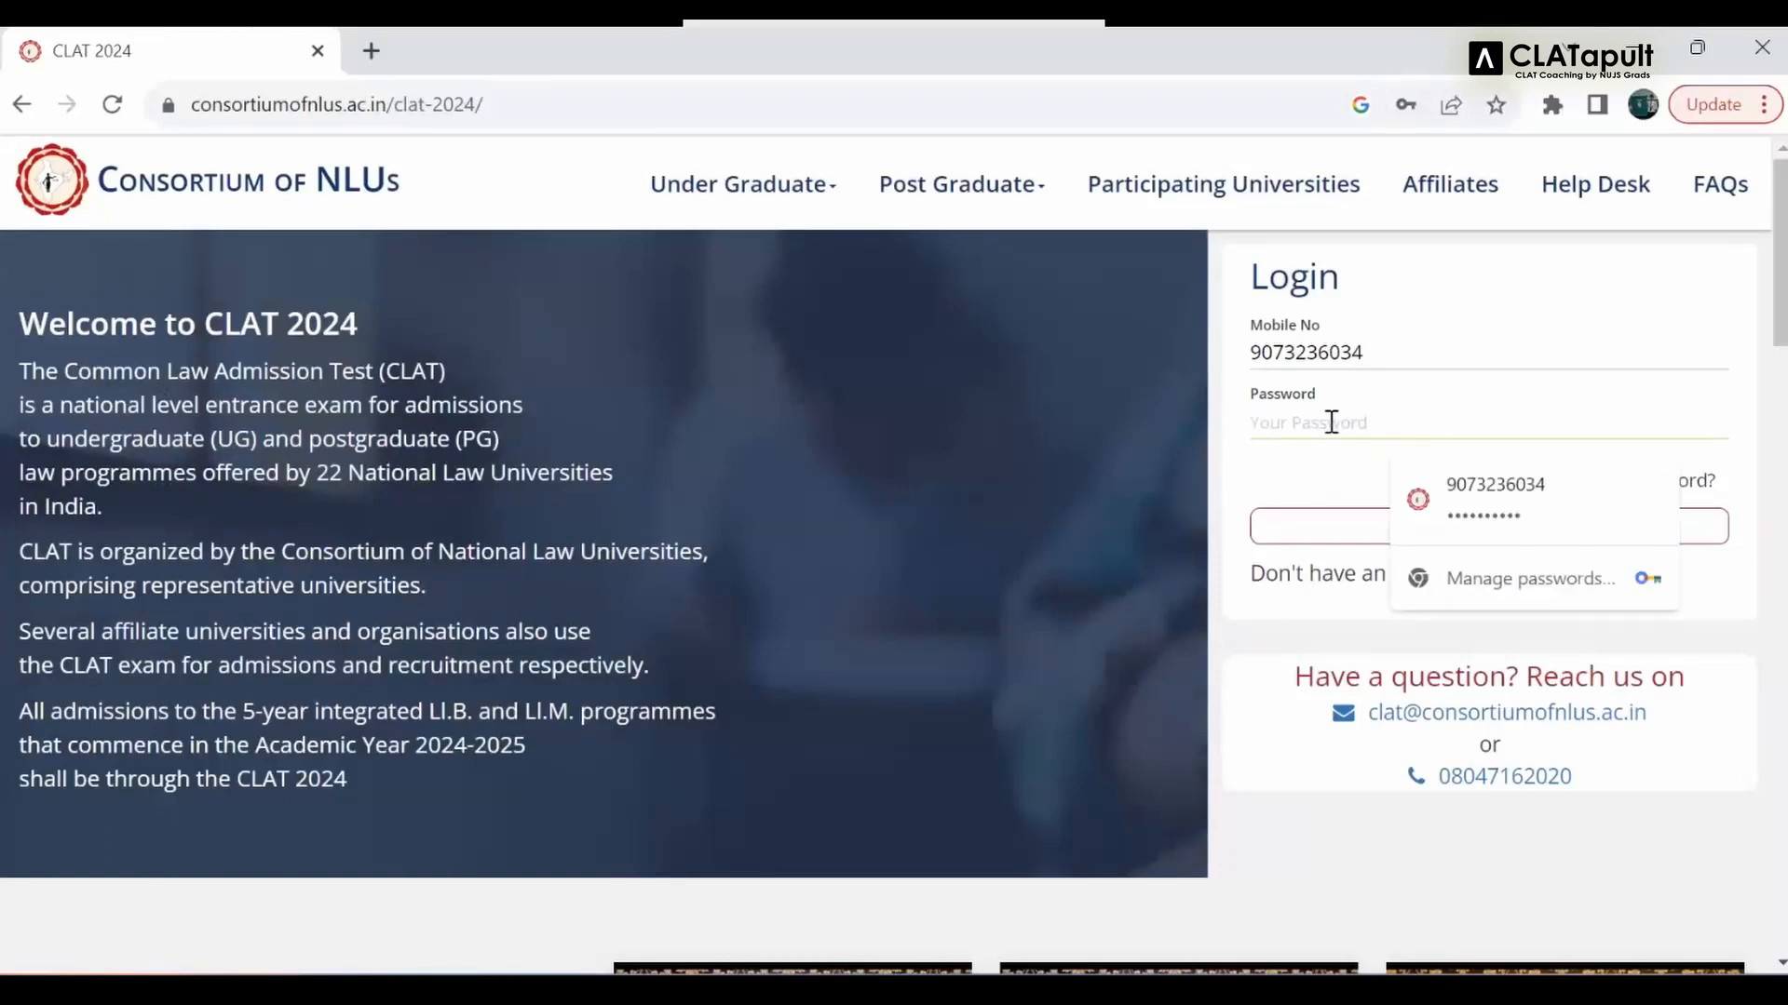
{"action": "left_click", "coordinate": [1478, 515]}
{"action": "type", "text": "******"}
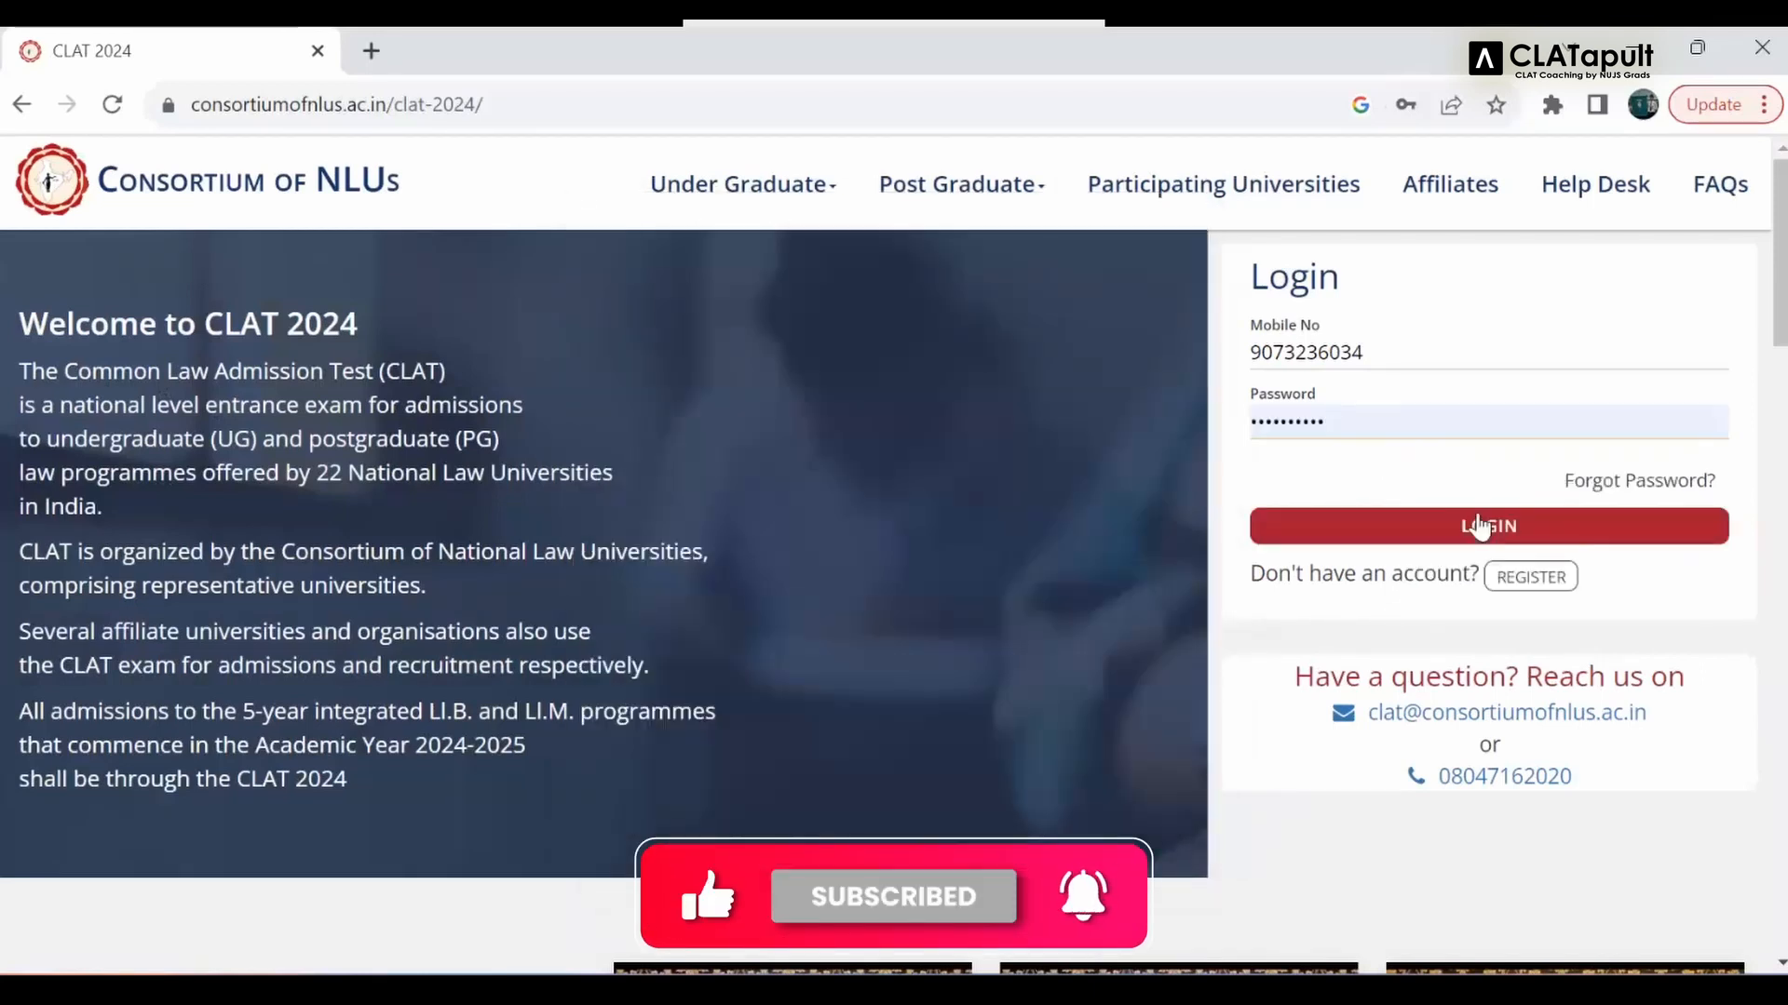
{"action": "left_click", "coordinate": [1480, 526]}
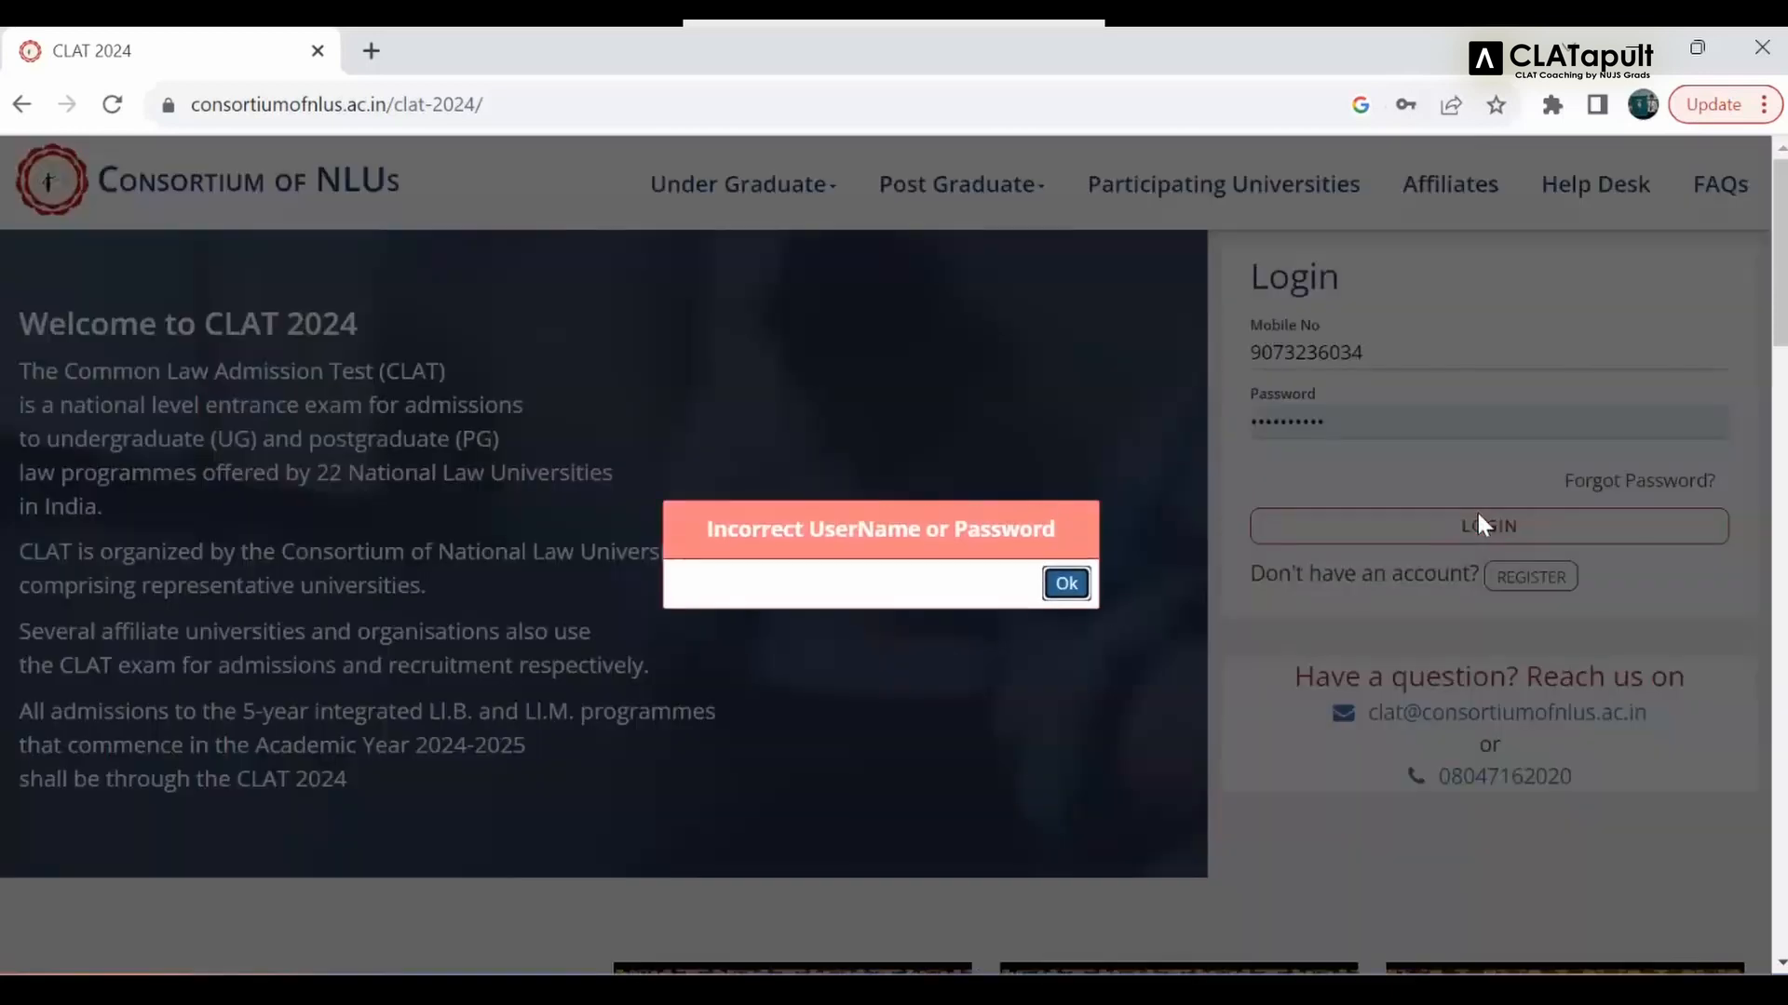
{"action": "left_click", "coordinate": [1065, 585]}
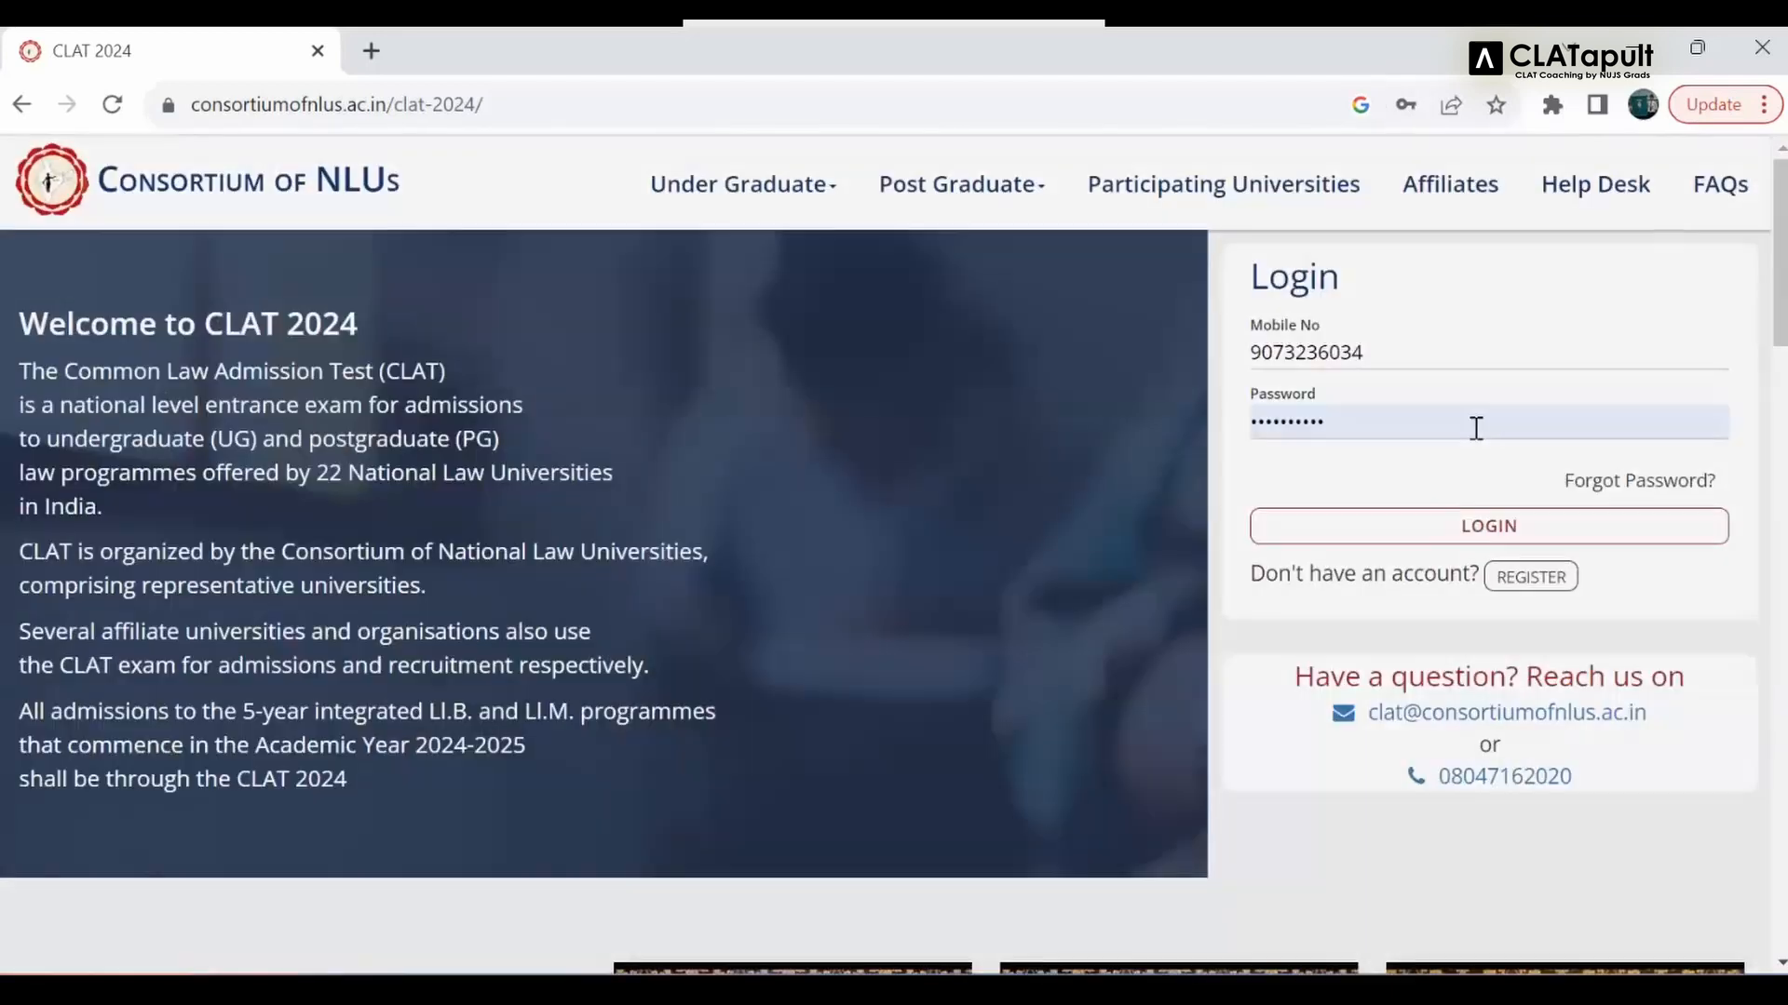
{"action": "double_click", "coordinate": [1509, 428]}
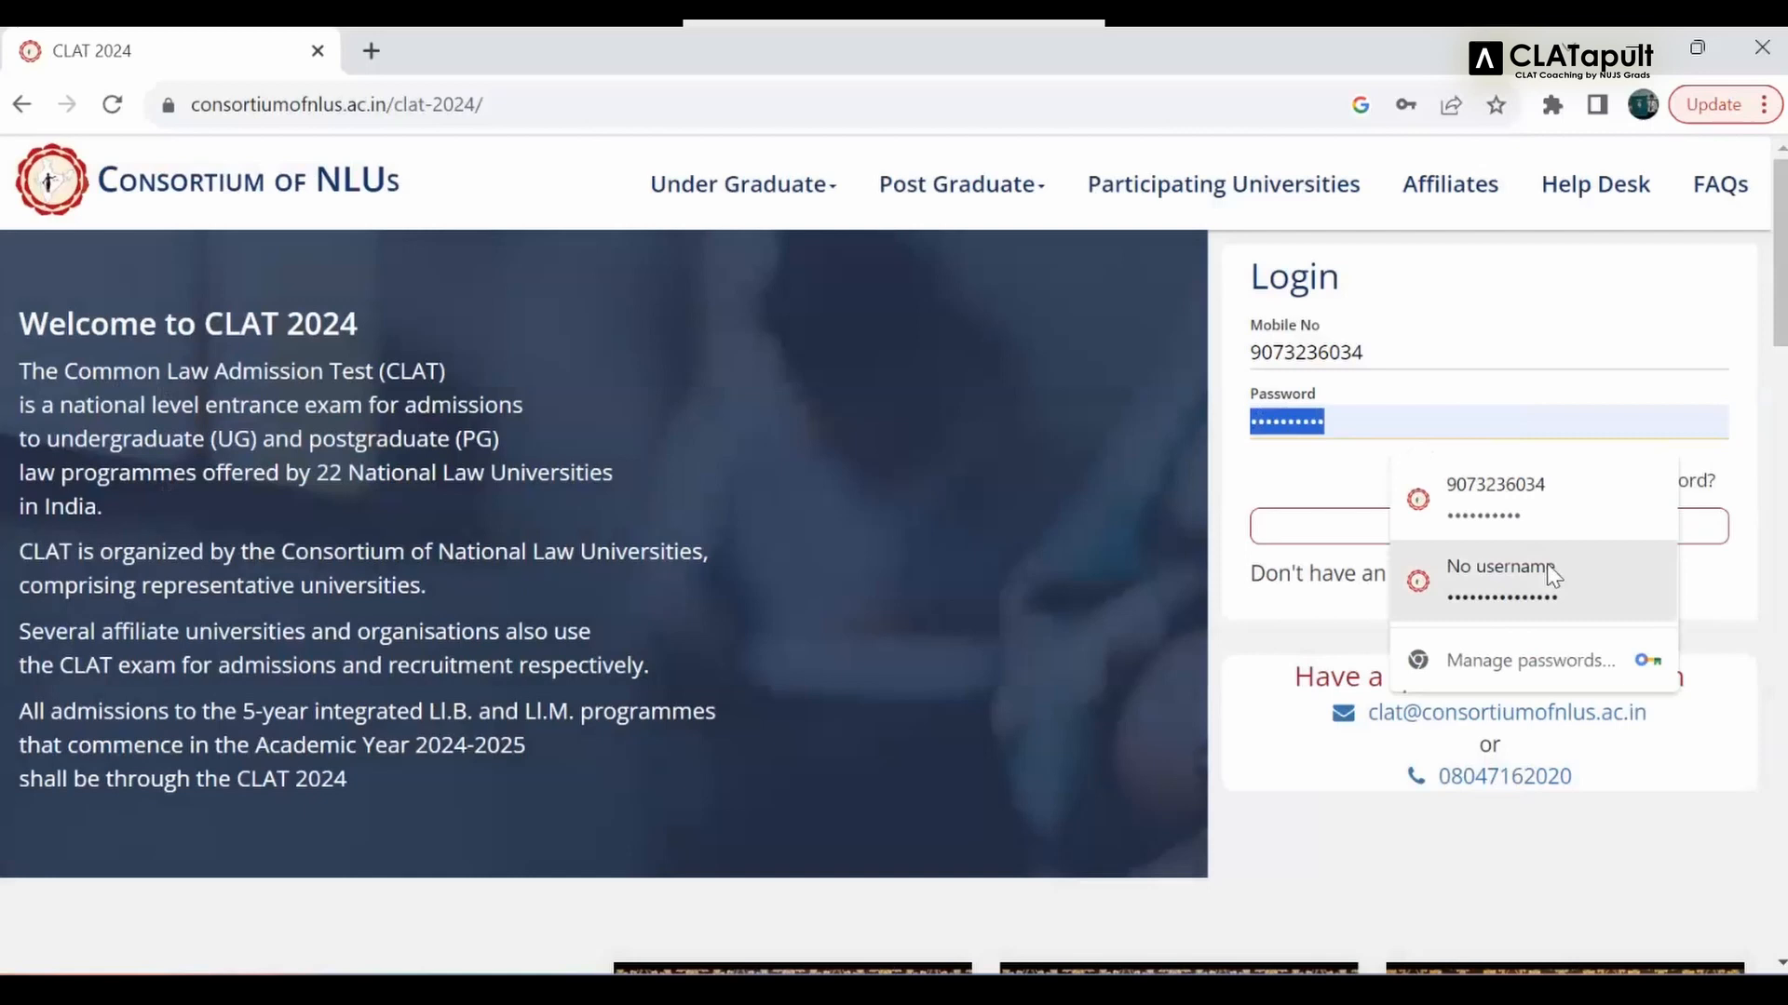
{"action": "left_click", "coordinate": [1452, 582]}
{"action": "left_click", "coordinate": [1423, 536]}
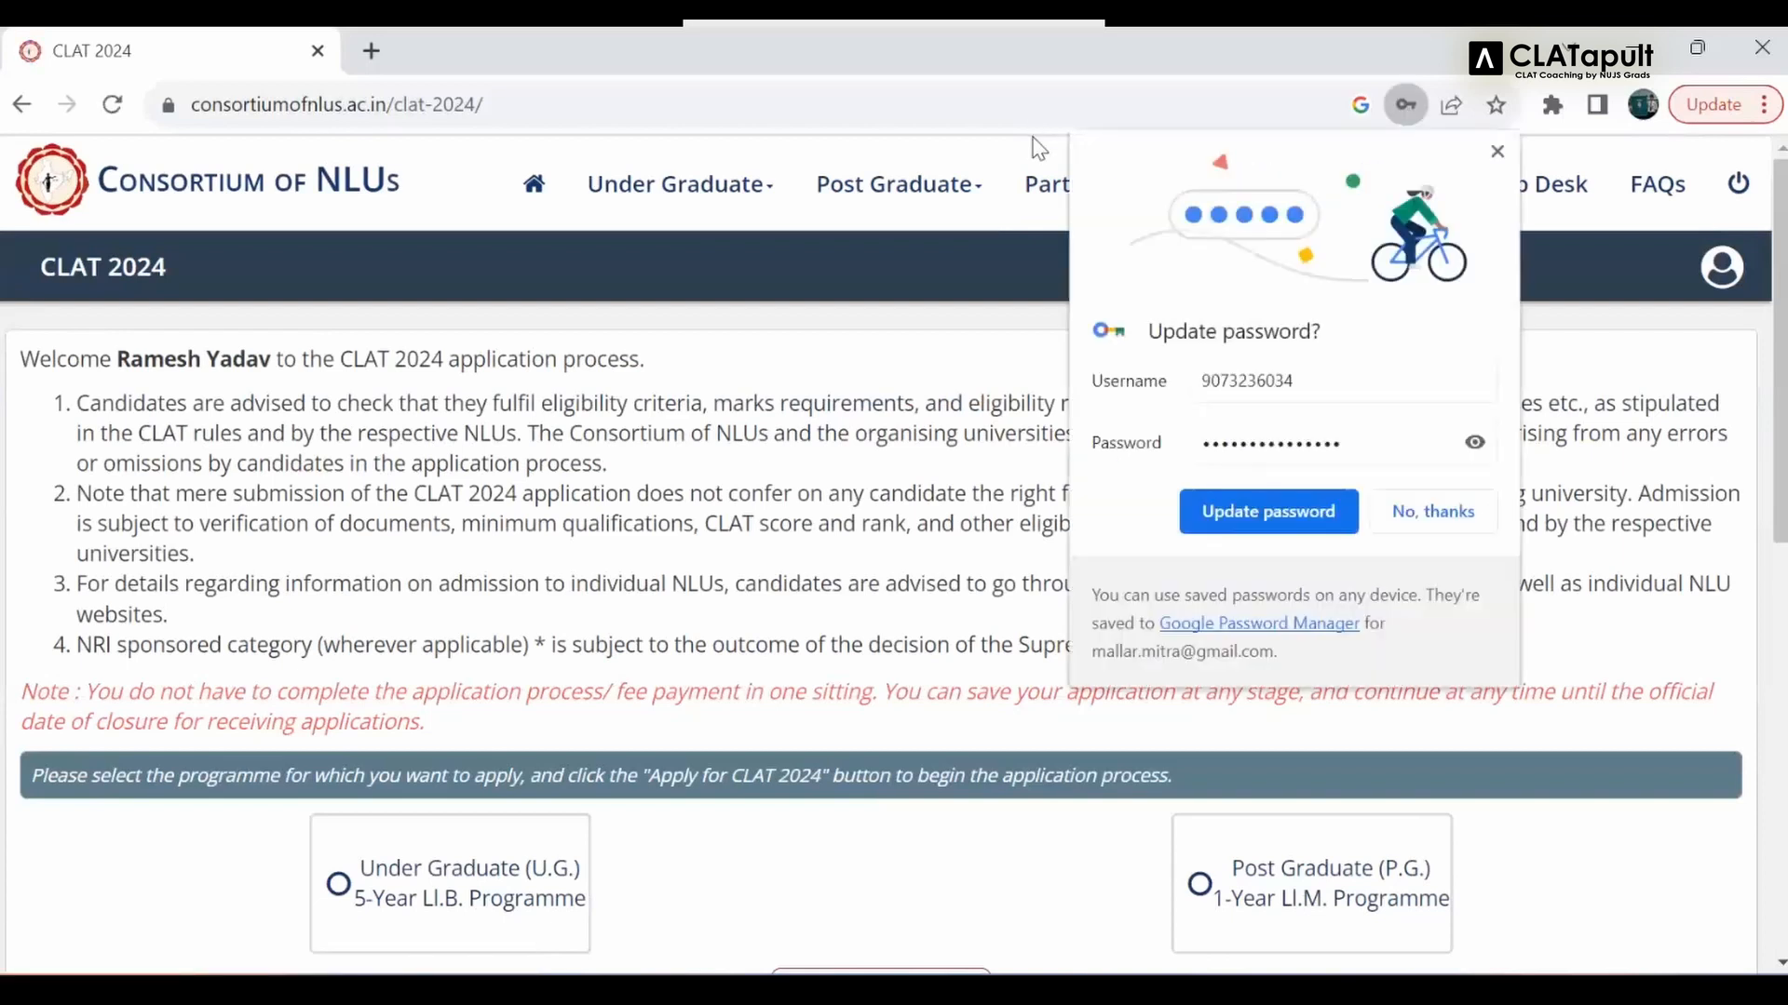
Decline Chrome's password update and scroll through the application instructions on the dashboard.
{"action": "left_click", "coordinate": [1436, 522]}
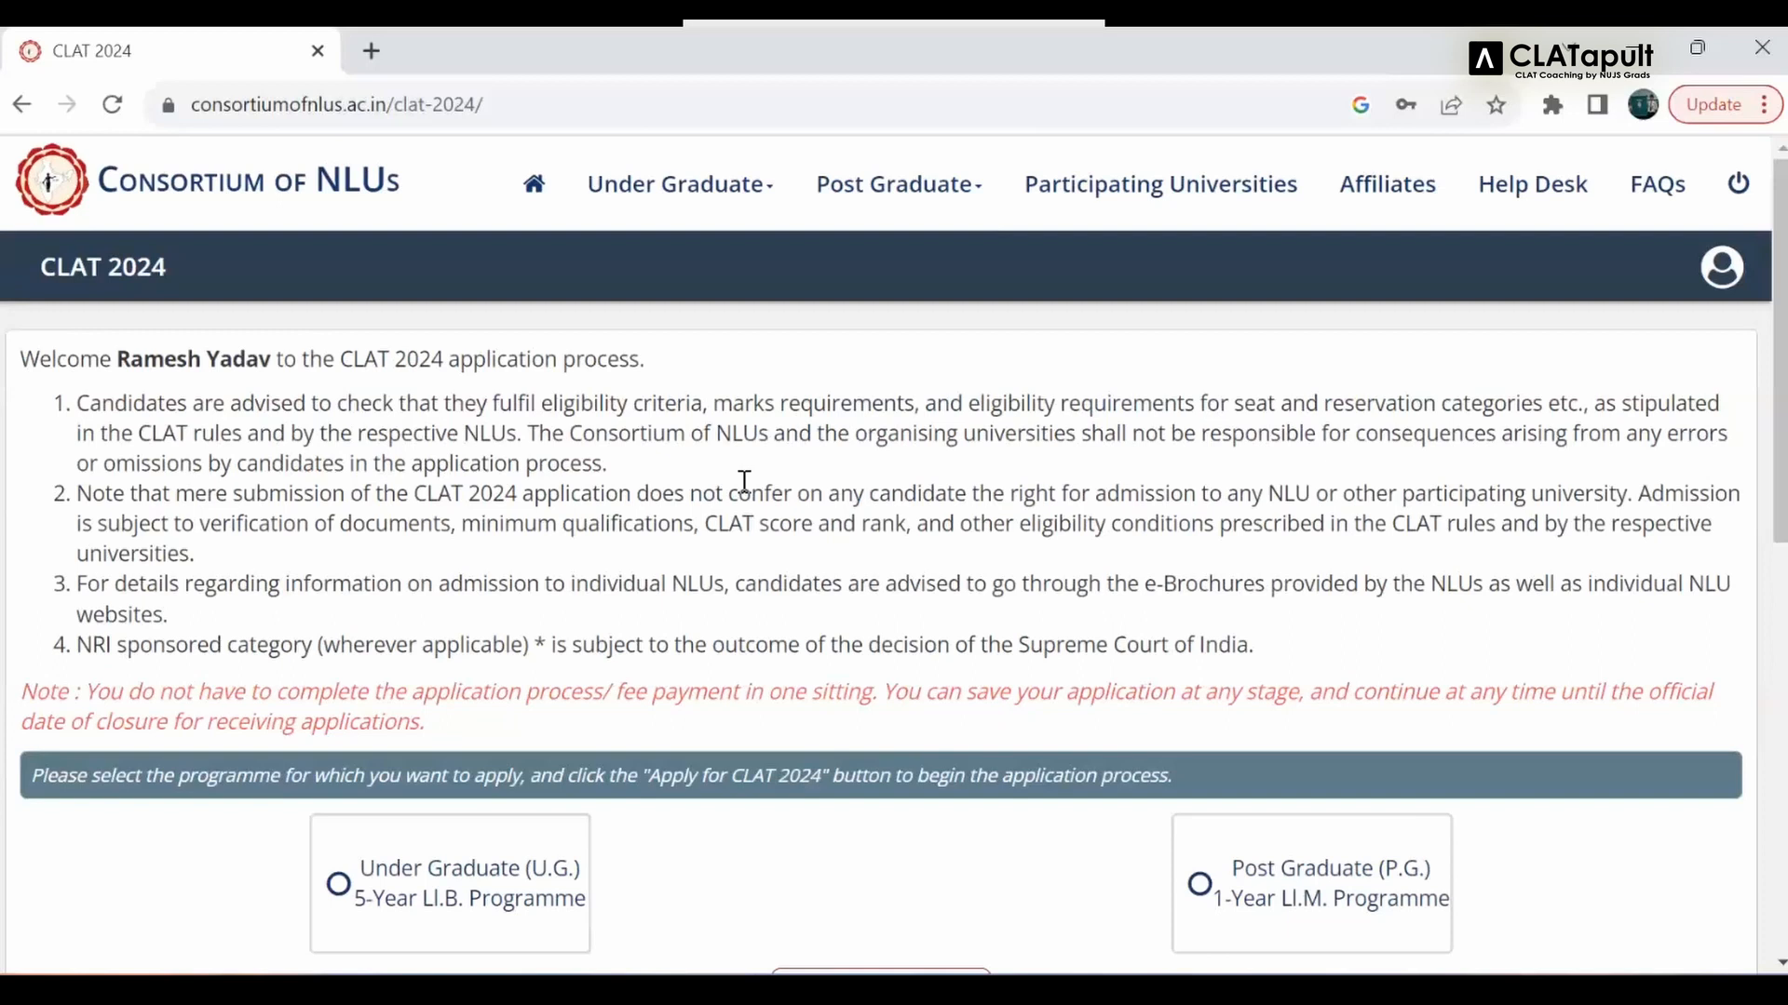
{"action": "scroll", "coordinate": [744, 480], "scroll_direction": "down", "scroll_amount": 2}
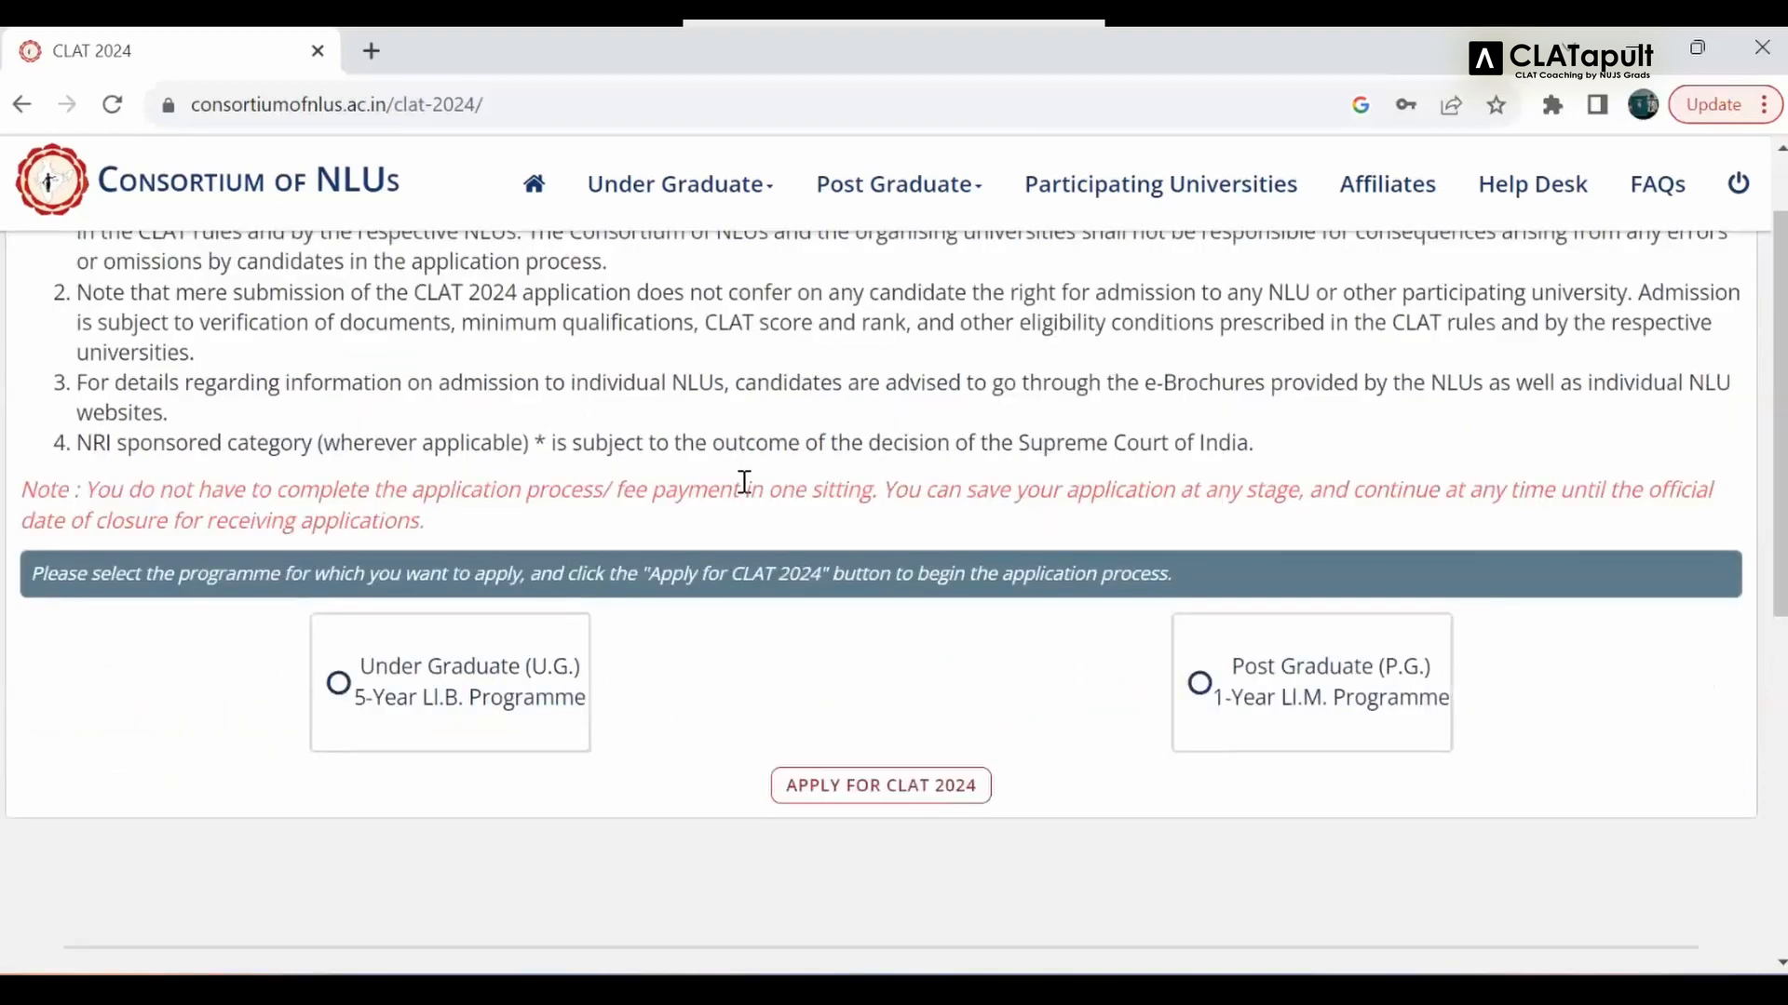
{"action": "scroll", "coordinate": [743, 481], "scroll_direction": "up", "scroll_amount": 2}
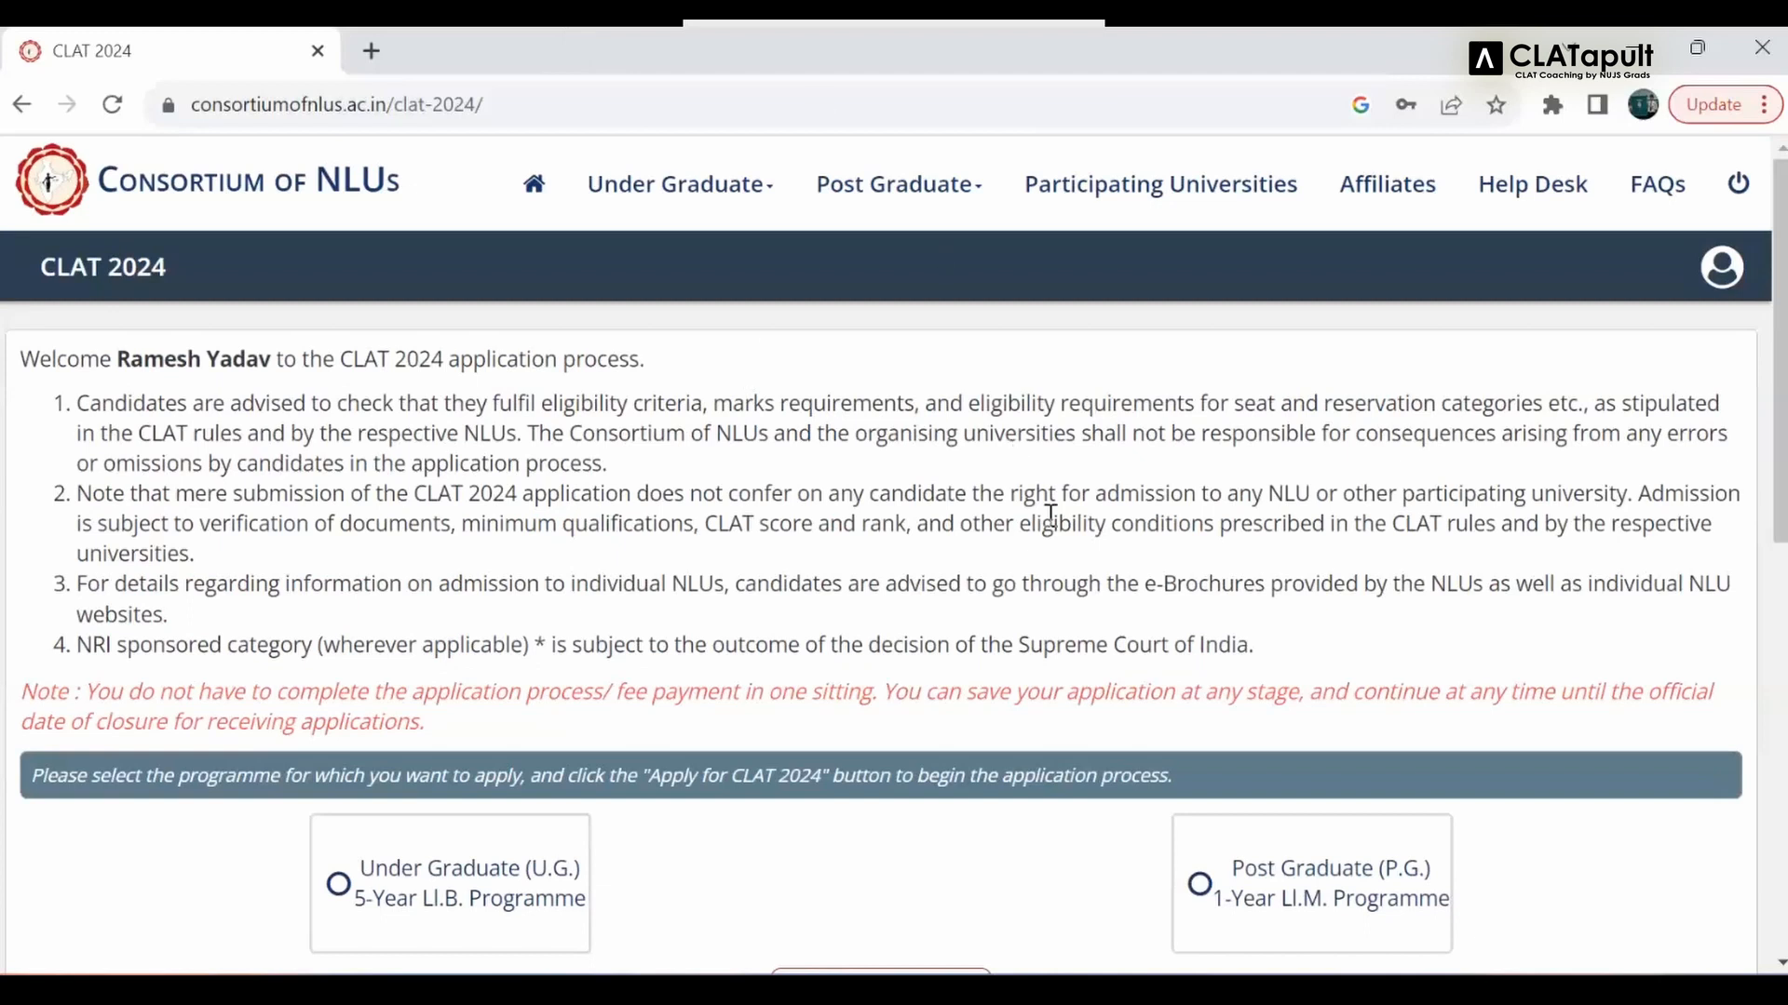
{"action": "scroll", "coordinate": [1047, 514], "scroll_direction": "down", "scroll_amount": 4}
{"action": "scroll", "coordinate": [1052, 526], "scroll_direction": "up", "scroll_amount": 2}
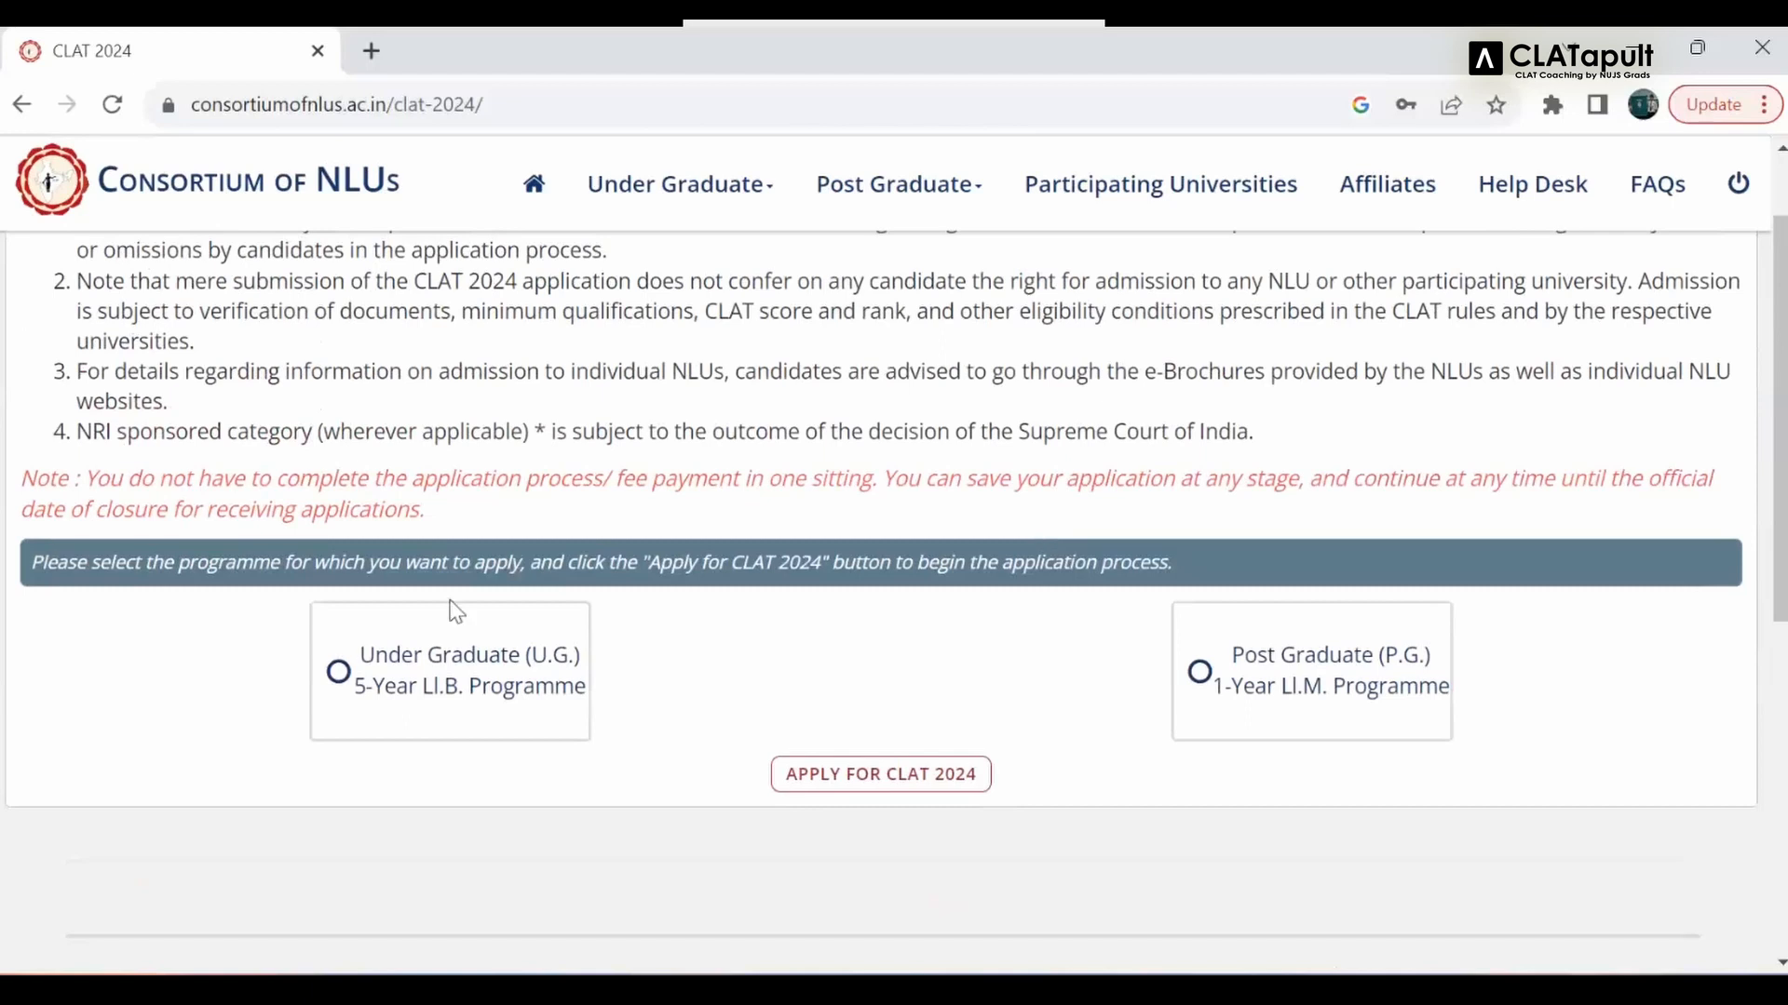
Select the Under Graduate (U.G.) programme and confirm applying for CLAT 2024.
{"action": "left_click", "coordinate": [334, 696]}
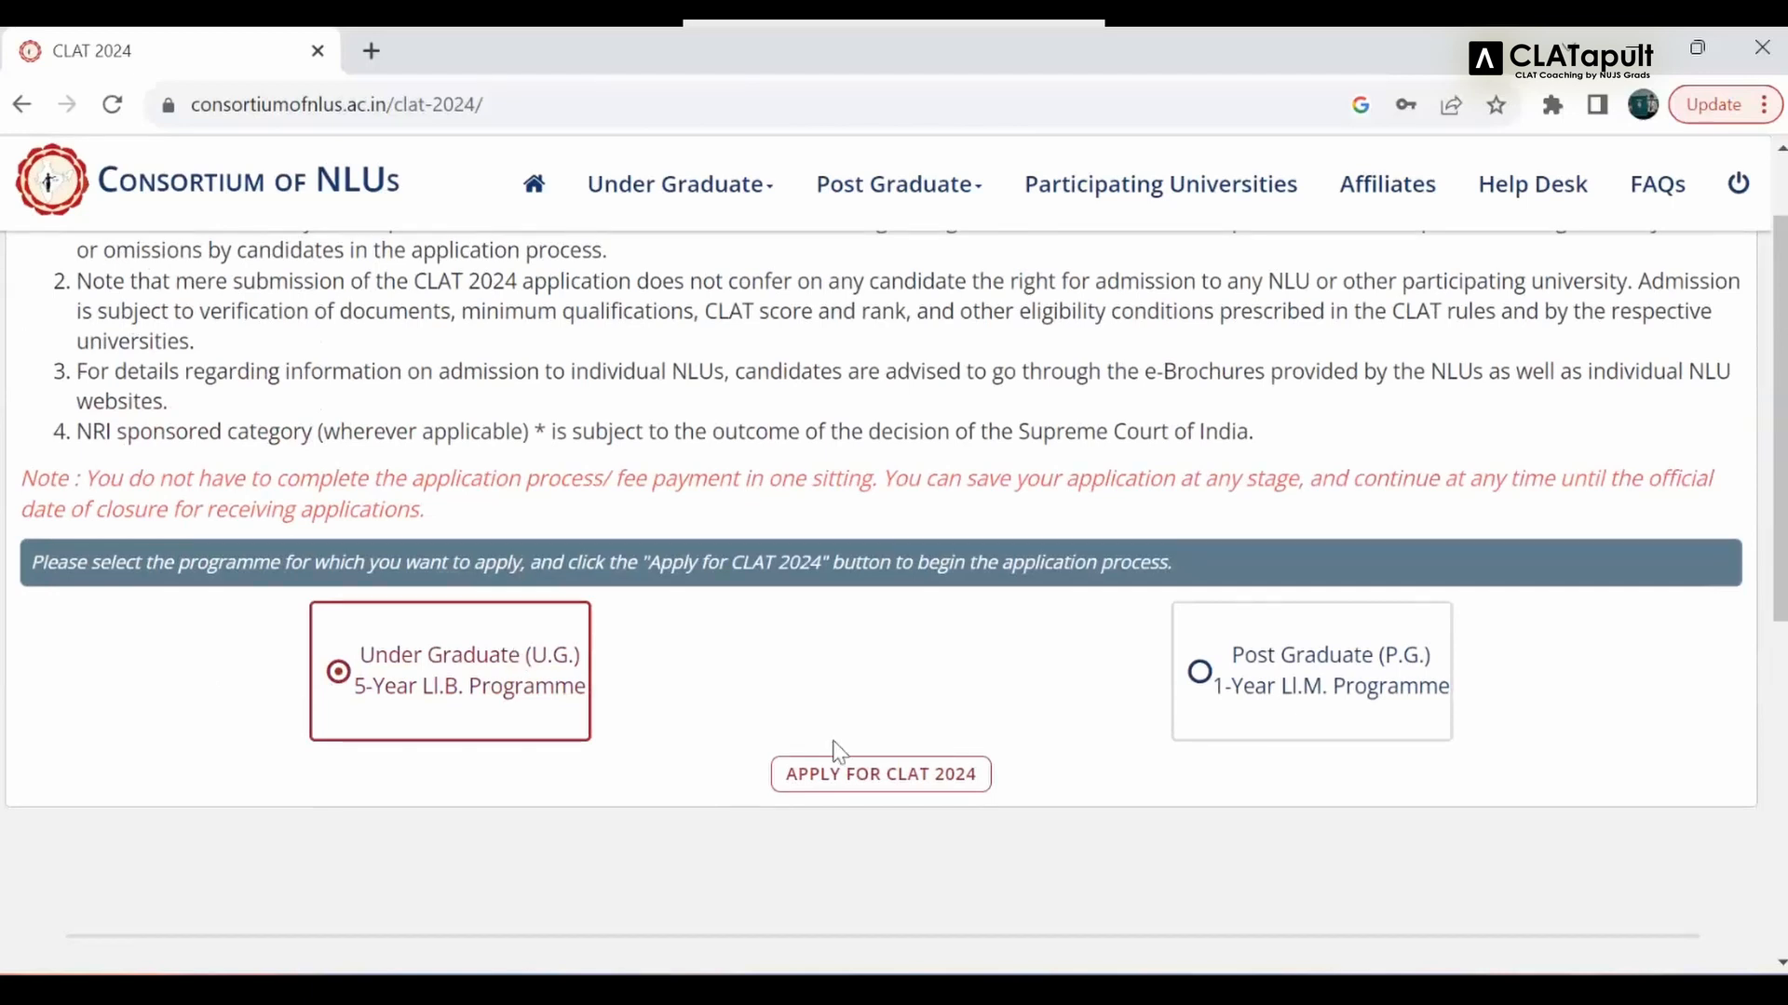
{"action": "left_click", "coordinate": [839, 788]}
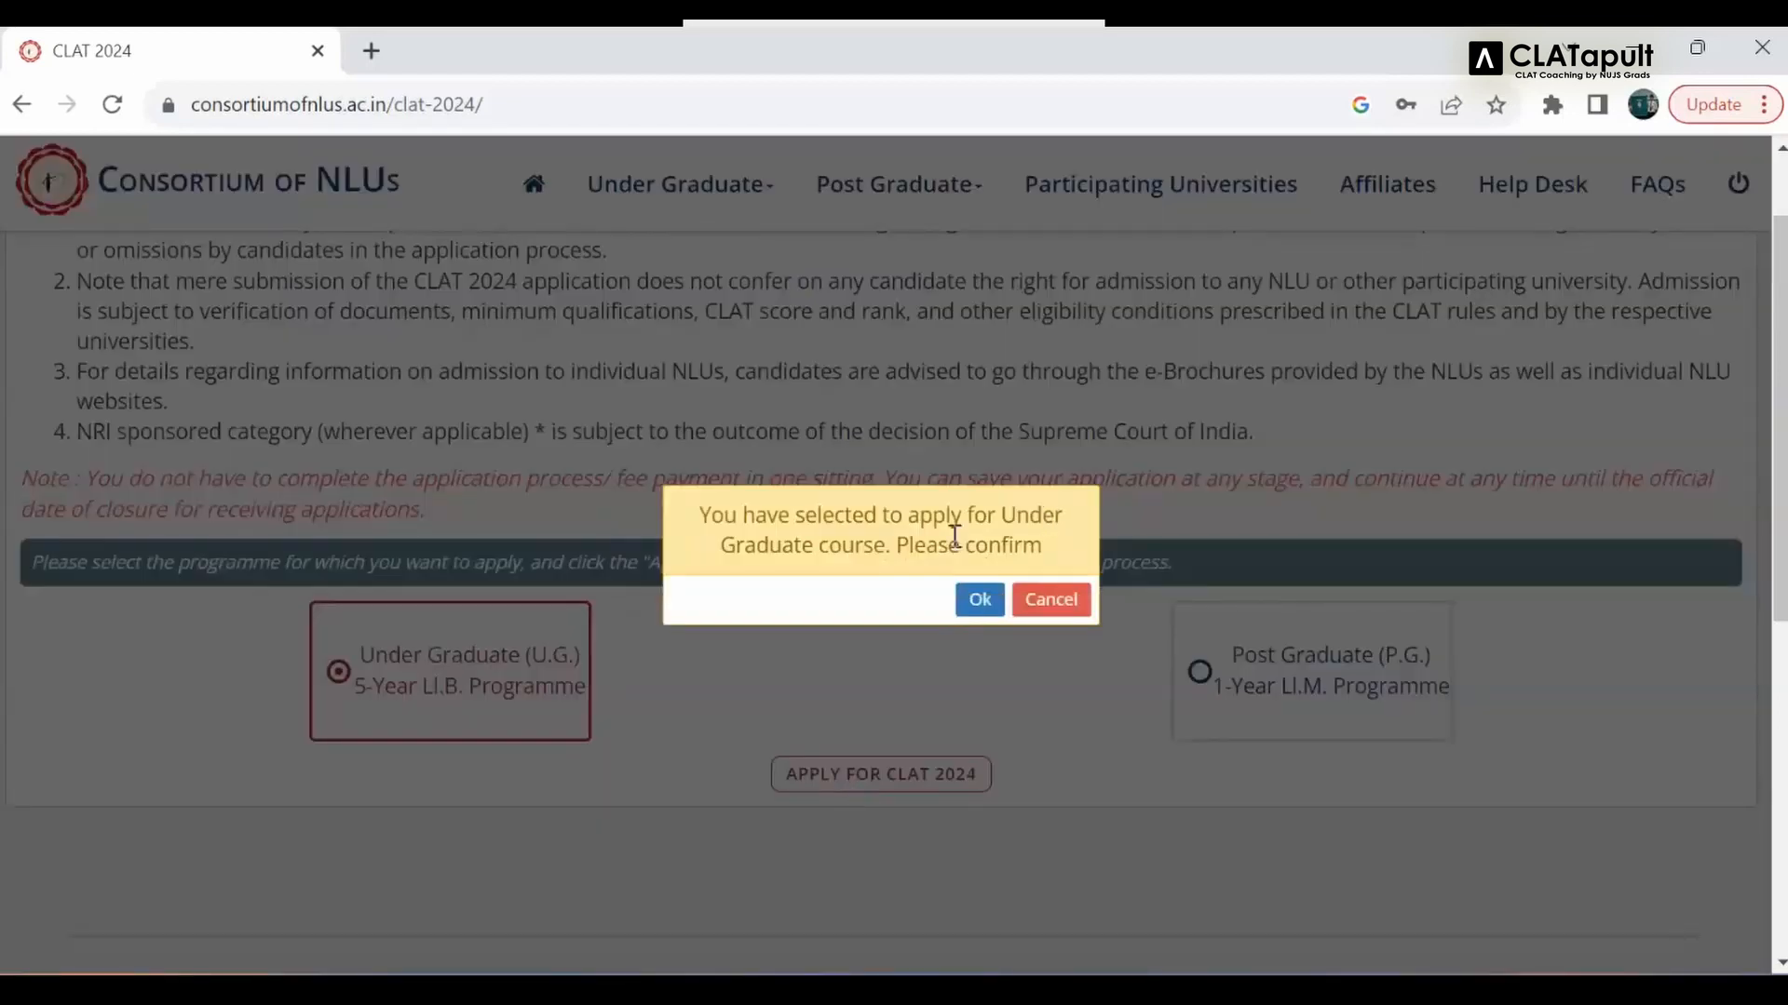
{"action": "left_click", "coordinate": [978, 600]}
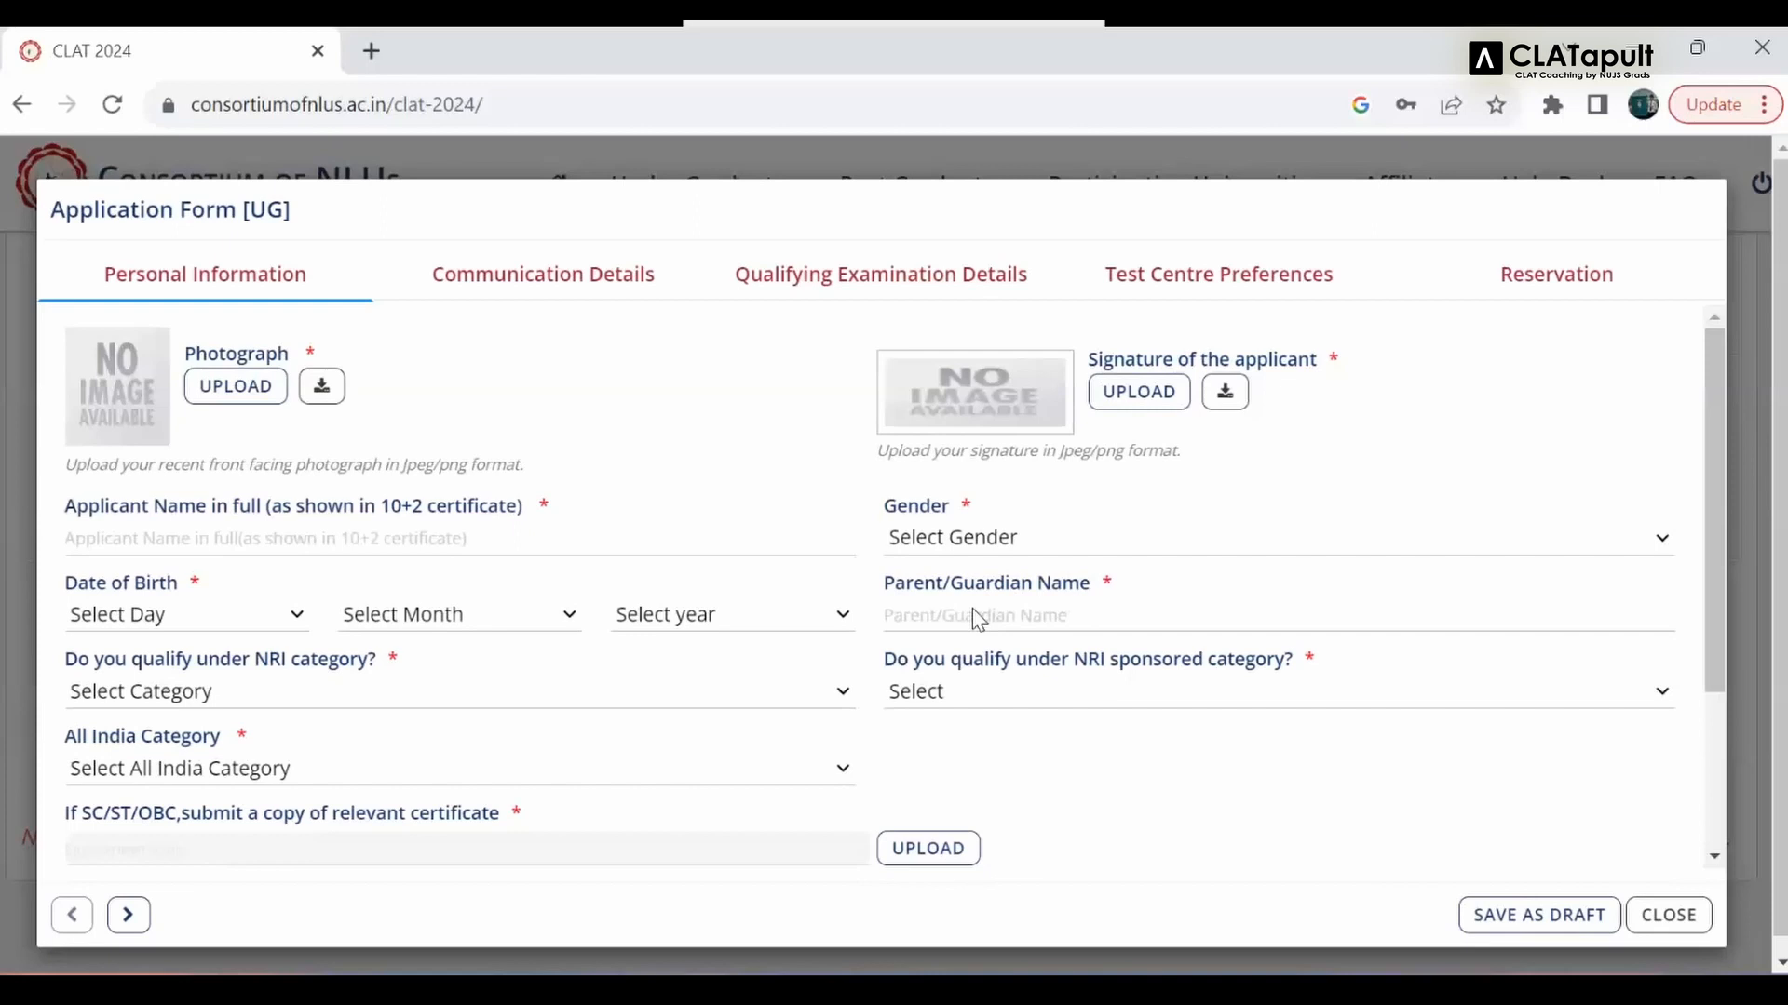
Advance through Communication Details, Qualifying Examination Details and Test Centre Preferences back to Personal Information.
{"action": "left_click", "coordinate": [130, 922]}
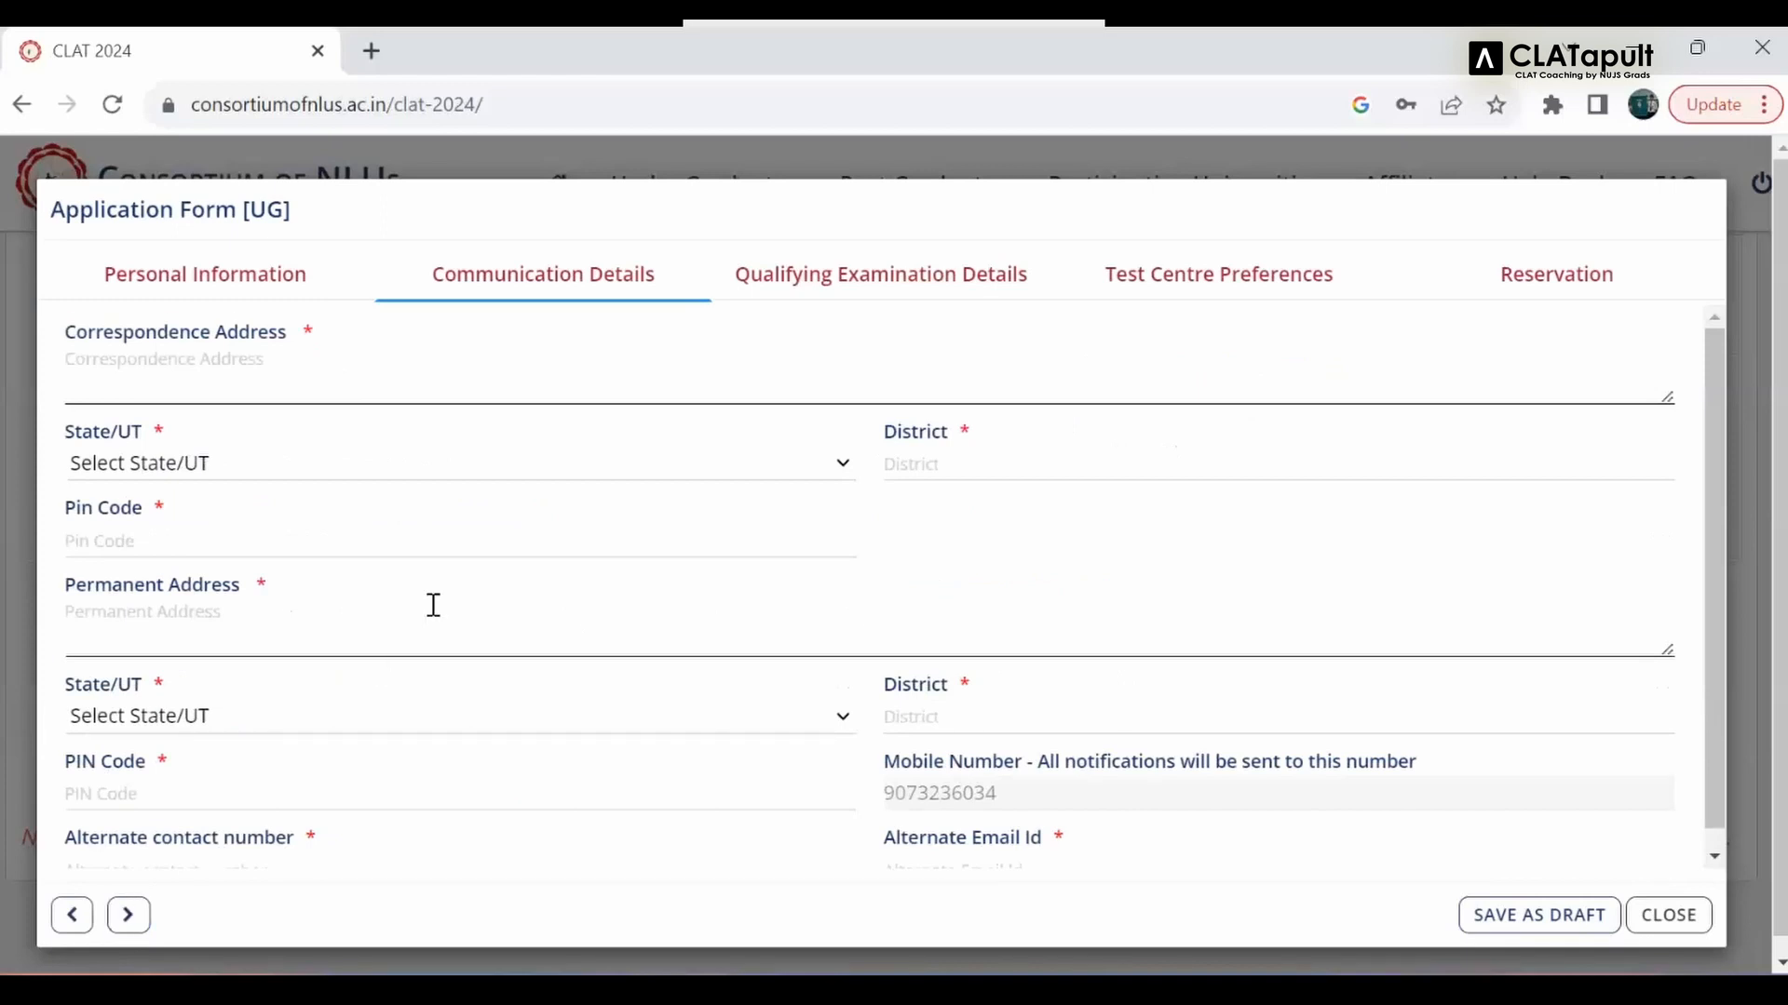
{"action": "scroll", "coordinate": [434, 606], "scroll_direction": "down", "scroll_amount": 2}
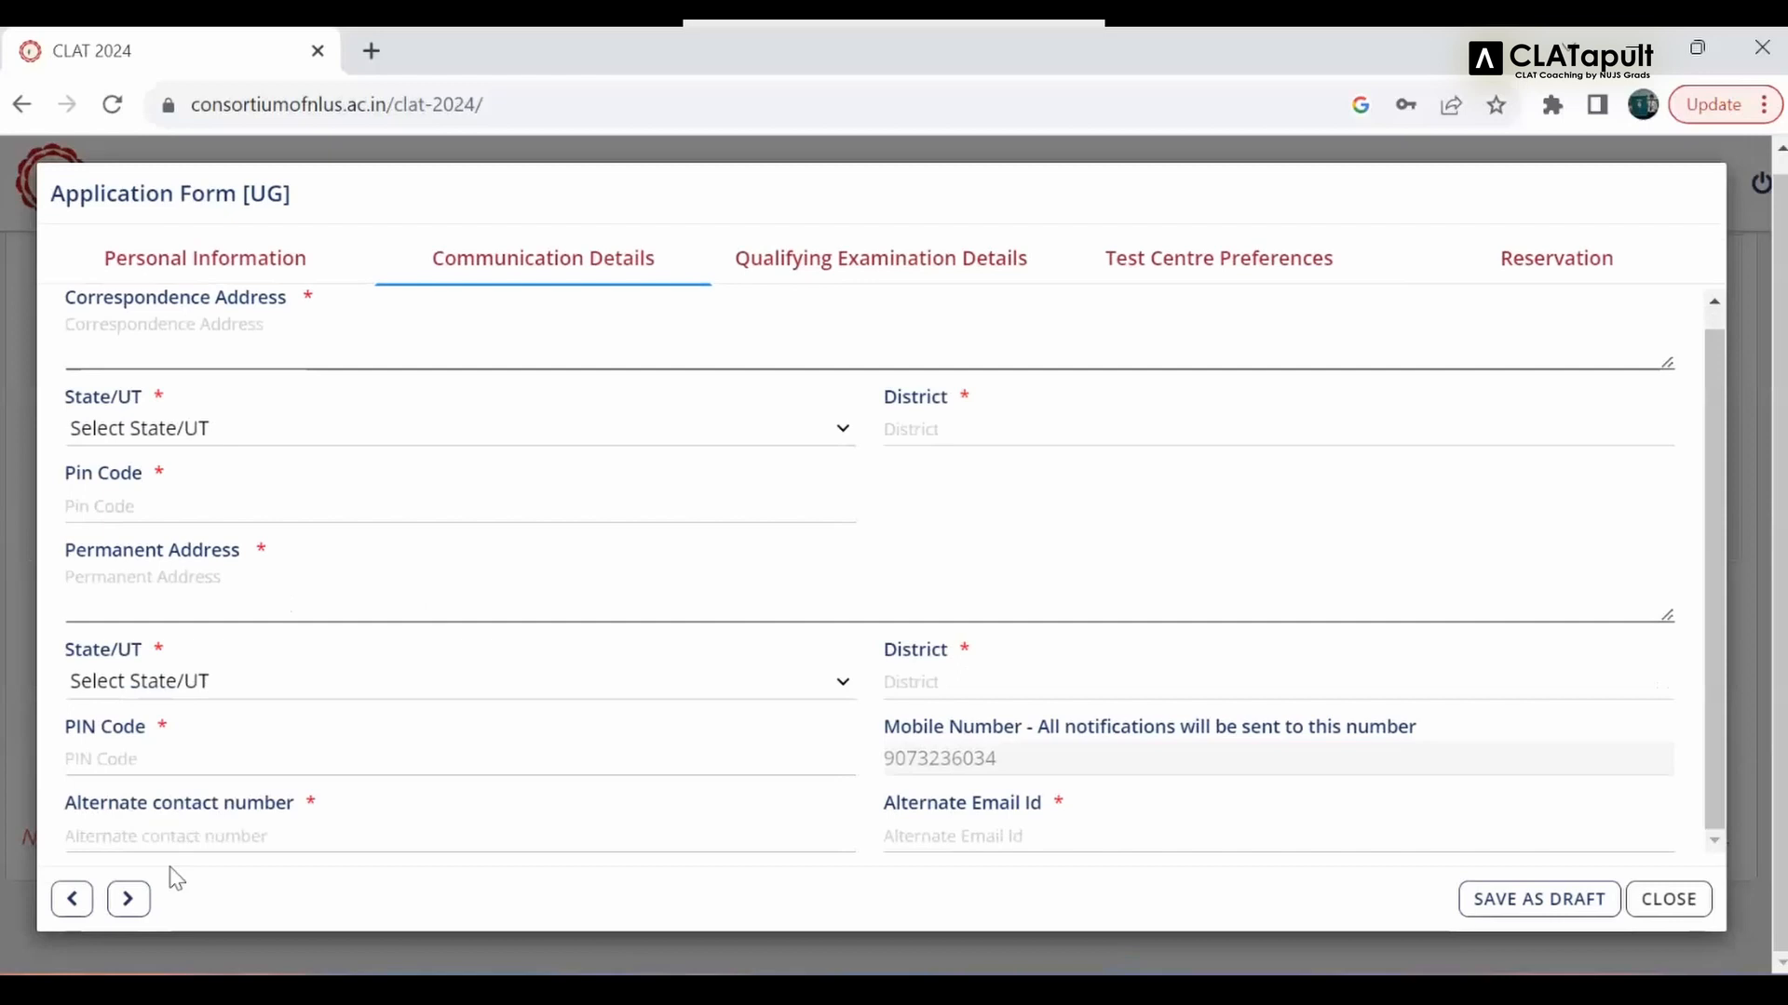
{"action": "left_click", "coordinate": [131, 900]}
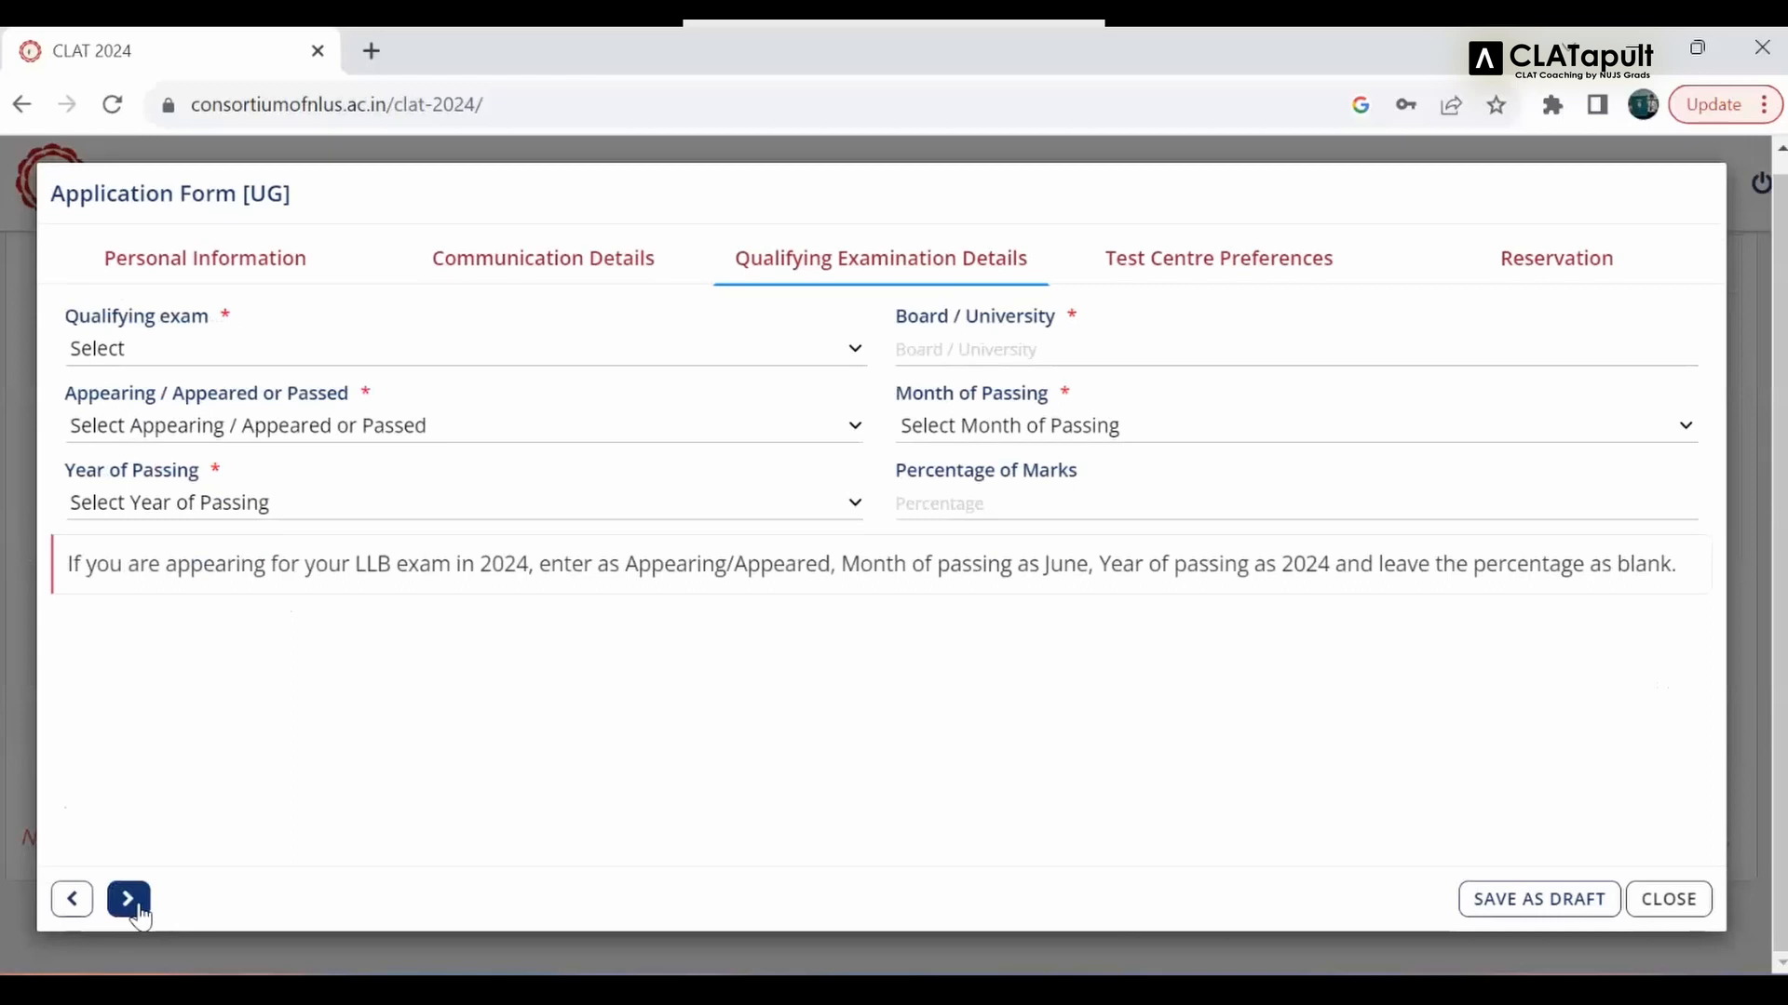
{"action": "left_click", "coordinate": [130, 900]}
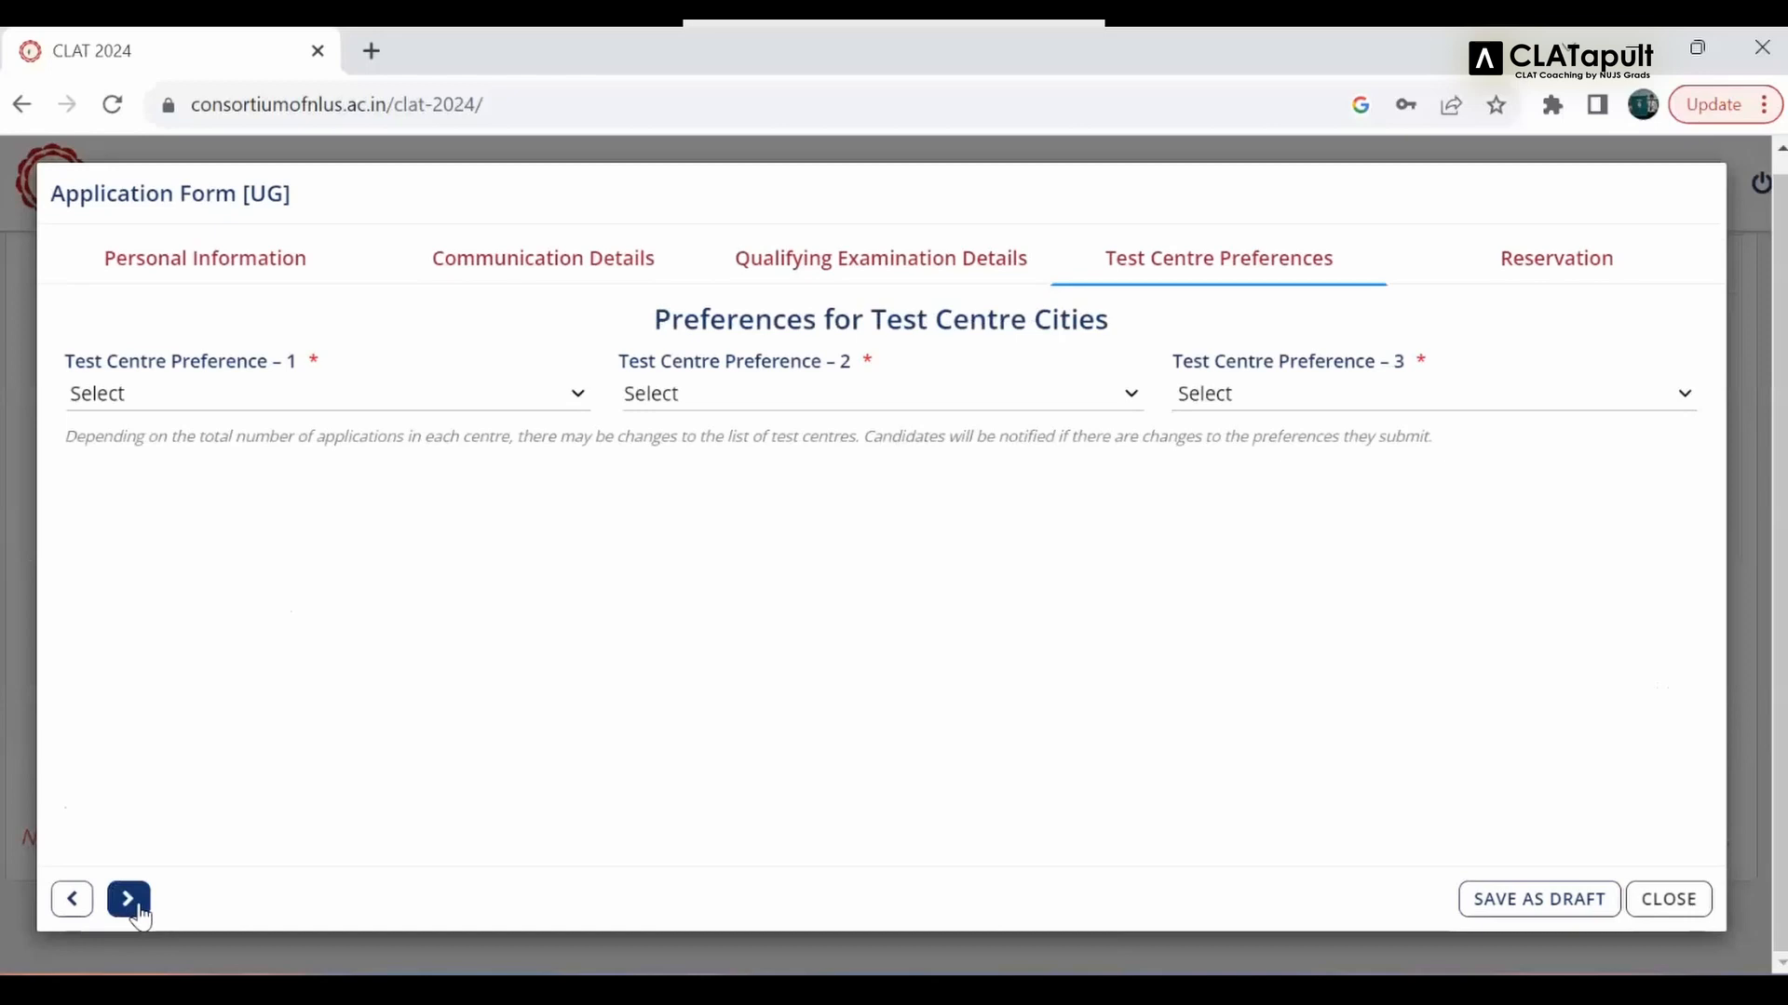
{"action": "left_click", "coordinate": [136, 910]}
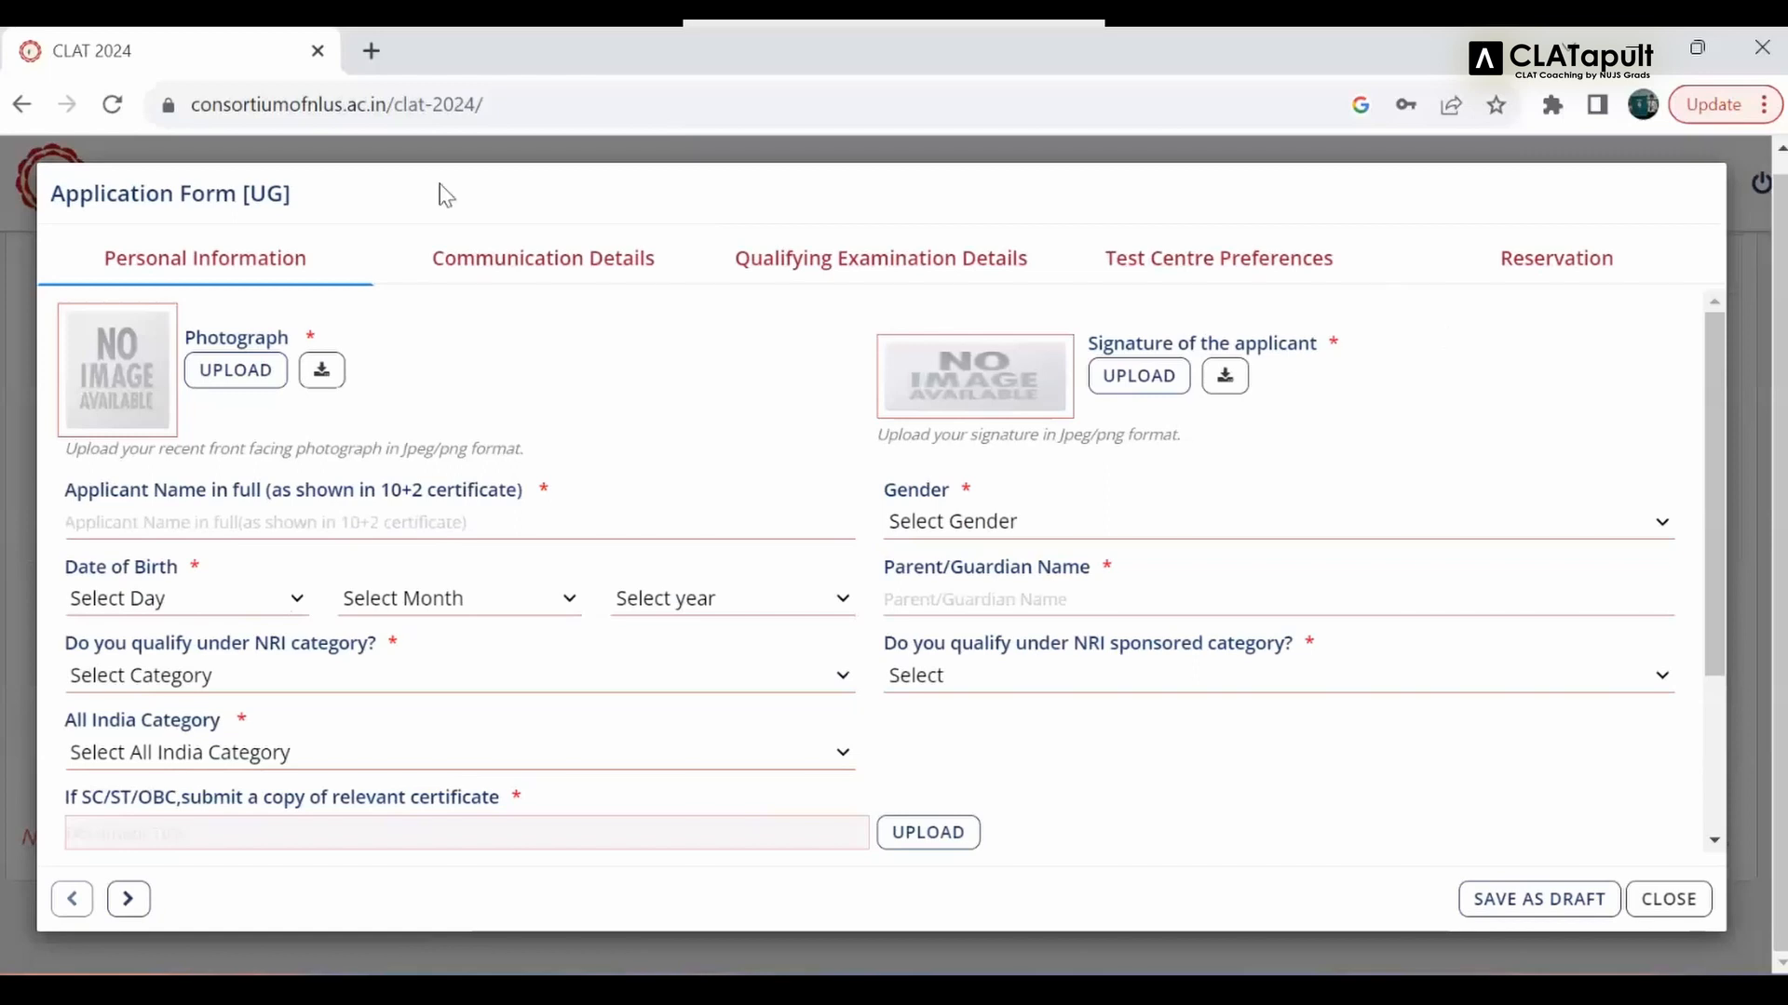
Upload 'dummy-image' from the form filling folder as the photograph, zoomed out slightly in the crop.
{"action": "left_click", "coordinate": [259, 373]}
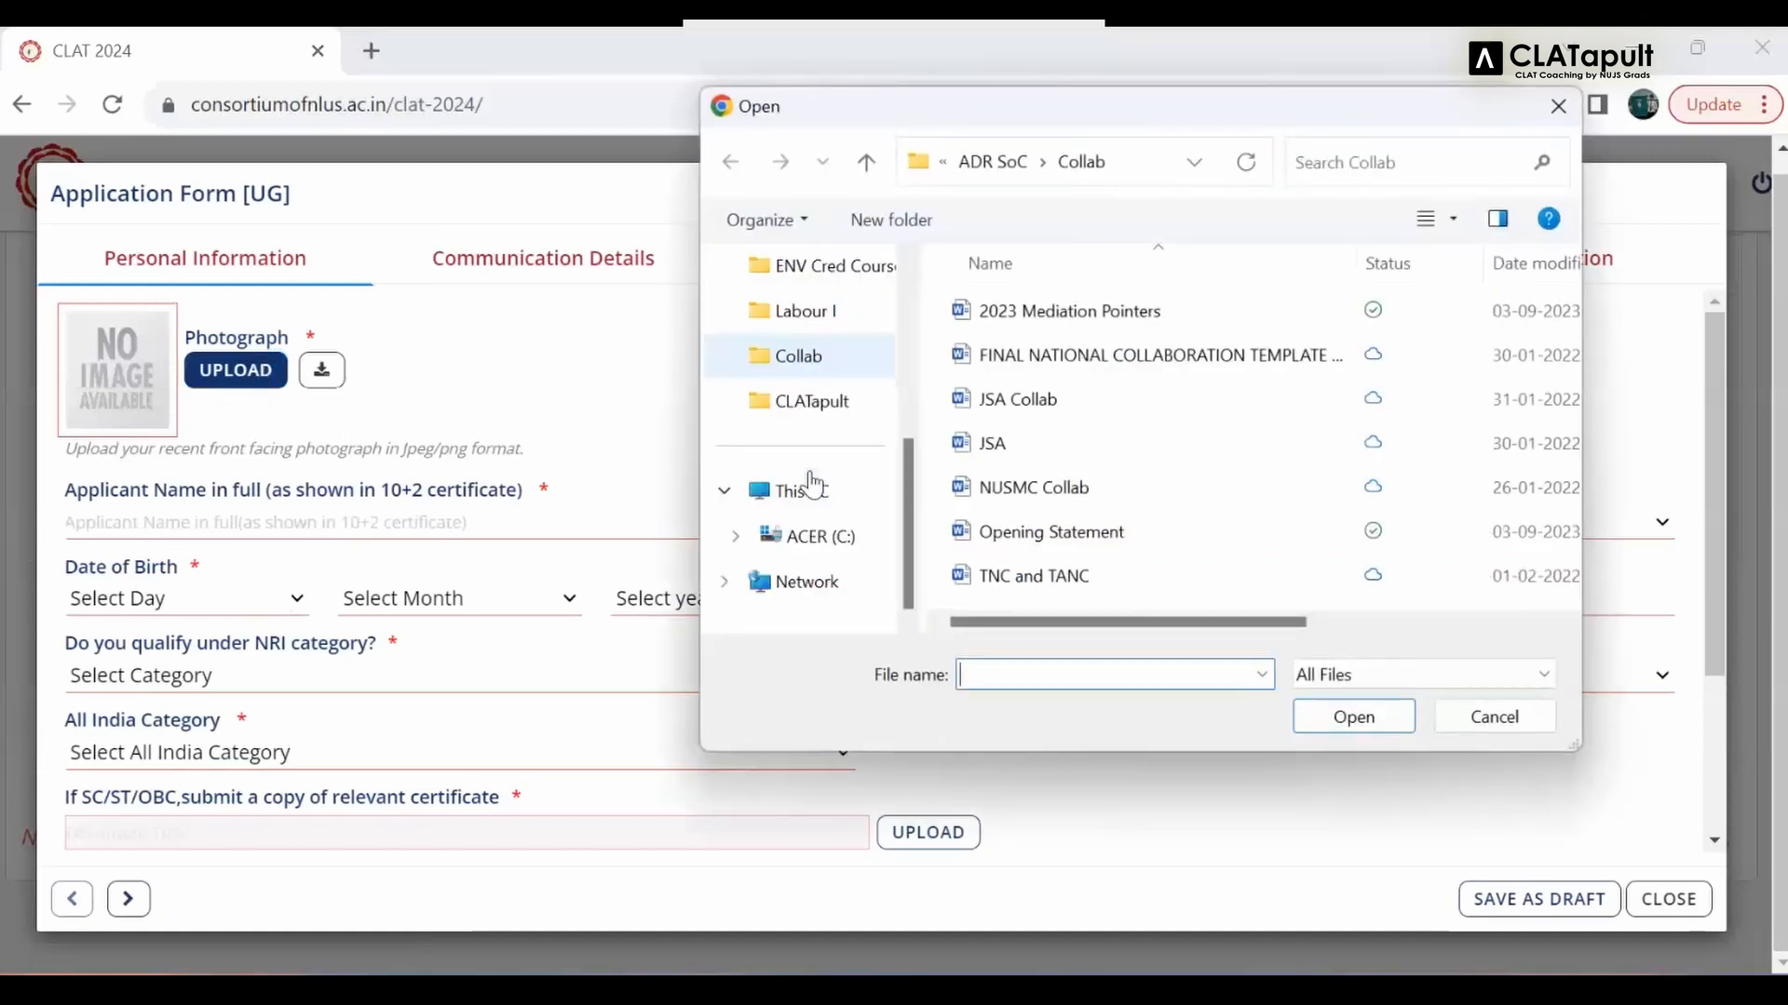
{"action": "left_click", "coordinate": [810, 400]}
{"action": "double_click", "coordinate": [1024, 311]}
{"action": "left_click", "coordinate": [1021, 316]}
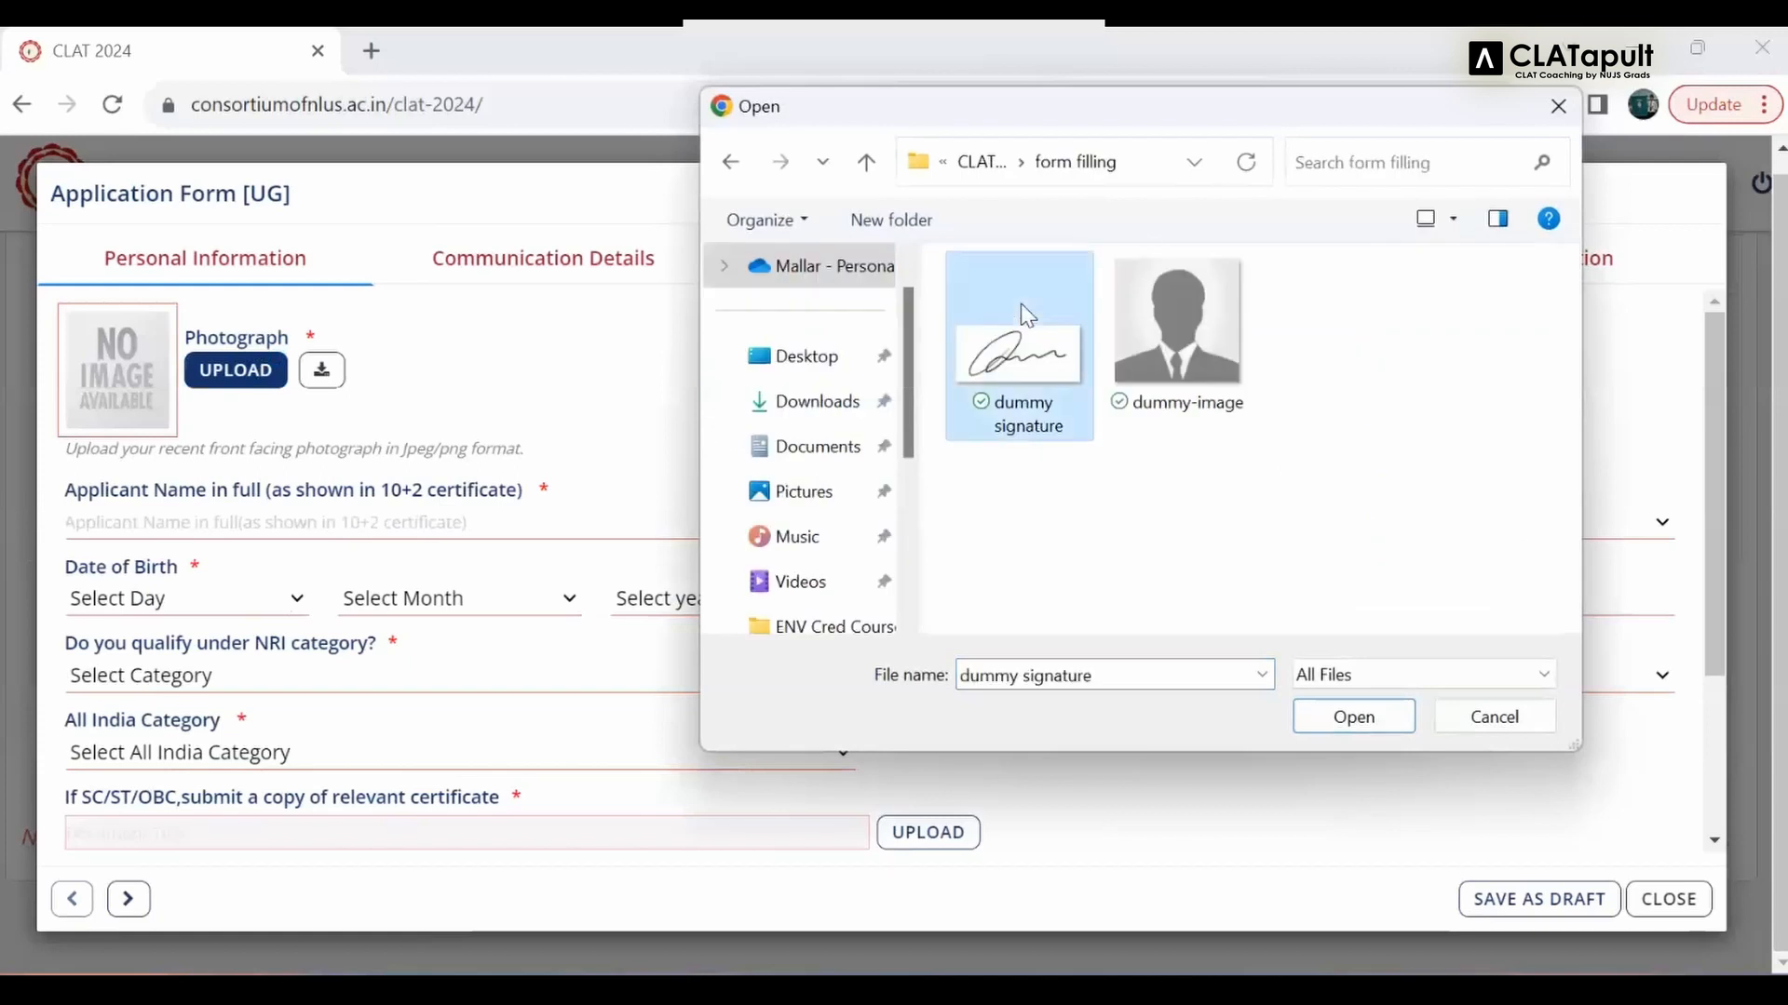
{"action": "left_click", "coordinate": [1111, 318]}
{"action": "left_click", "coordinate": [1333, 719]}
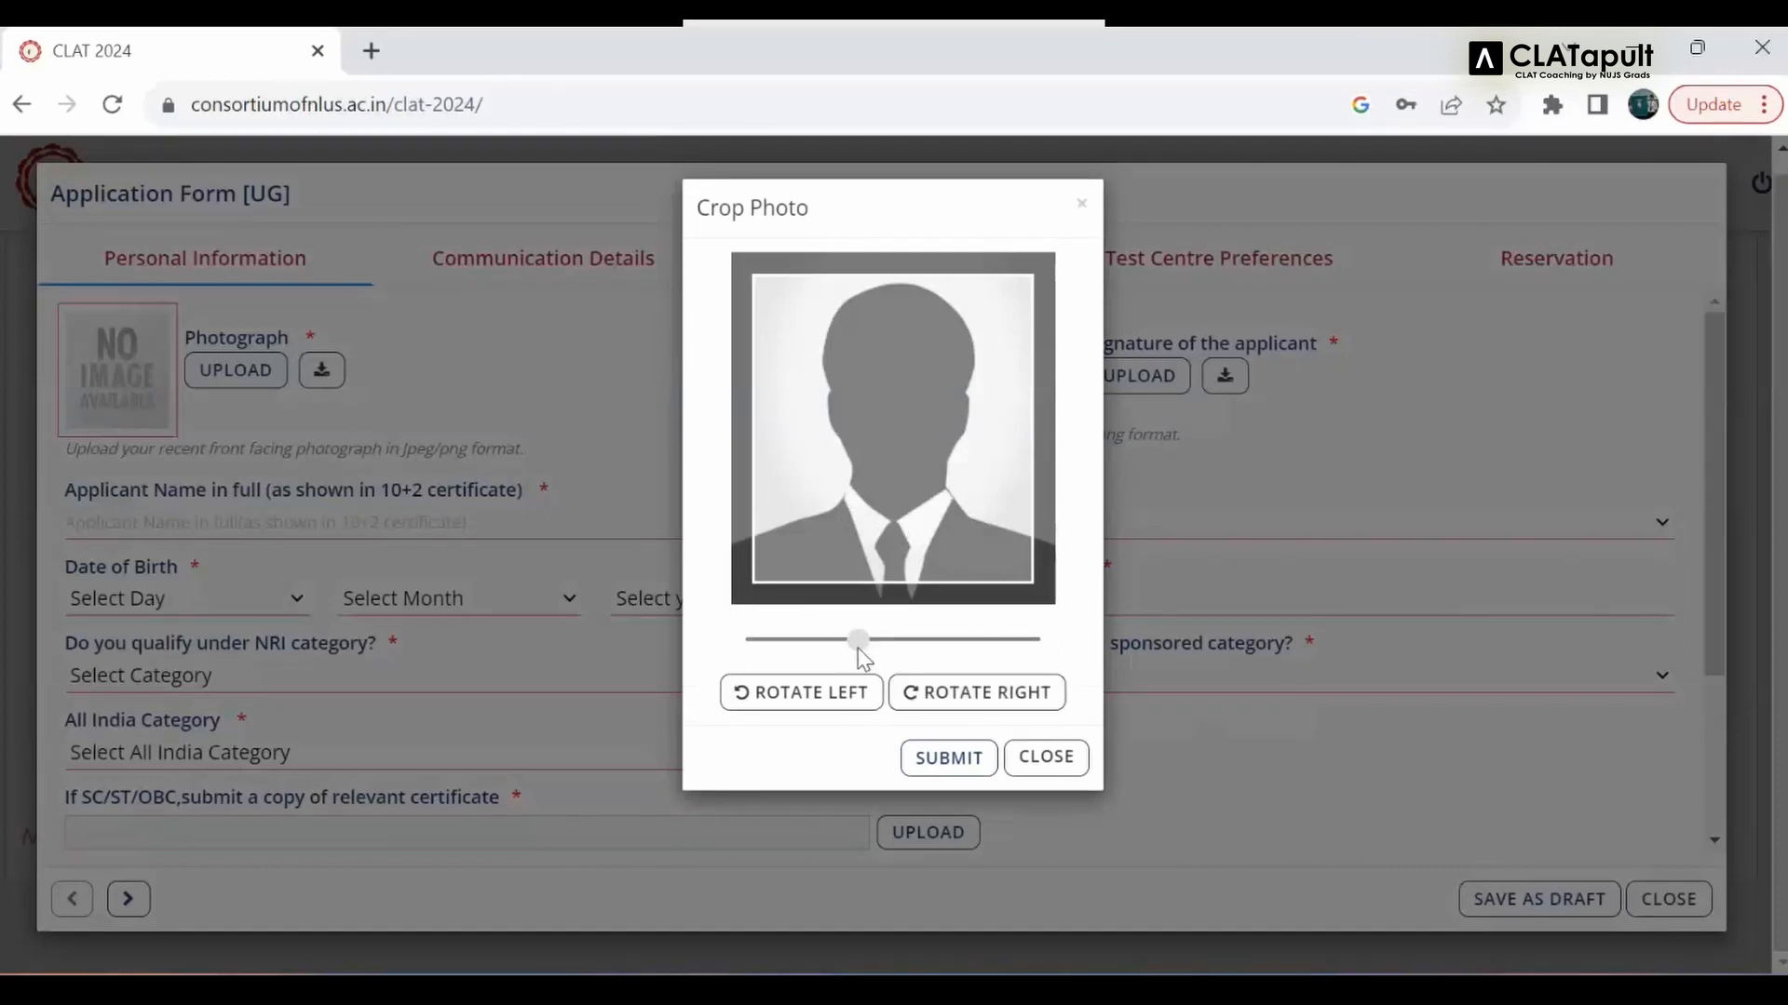
{"action": "mouse_move", "coordinate": [857, 650]}
{"action": "left_mouse_down"}
{"action": "mouse_move", "coordinate": [802, 659]}
{"action": "mouse_move", "coordinate": [882, 651]}
{"action": "mouse_move", "coordinate": [823, 643]}
{"action": "left_mouse_up"}
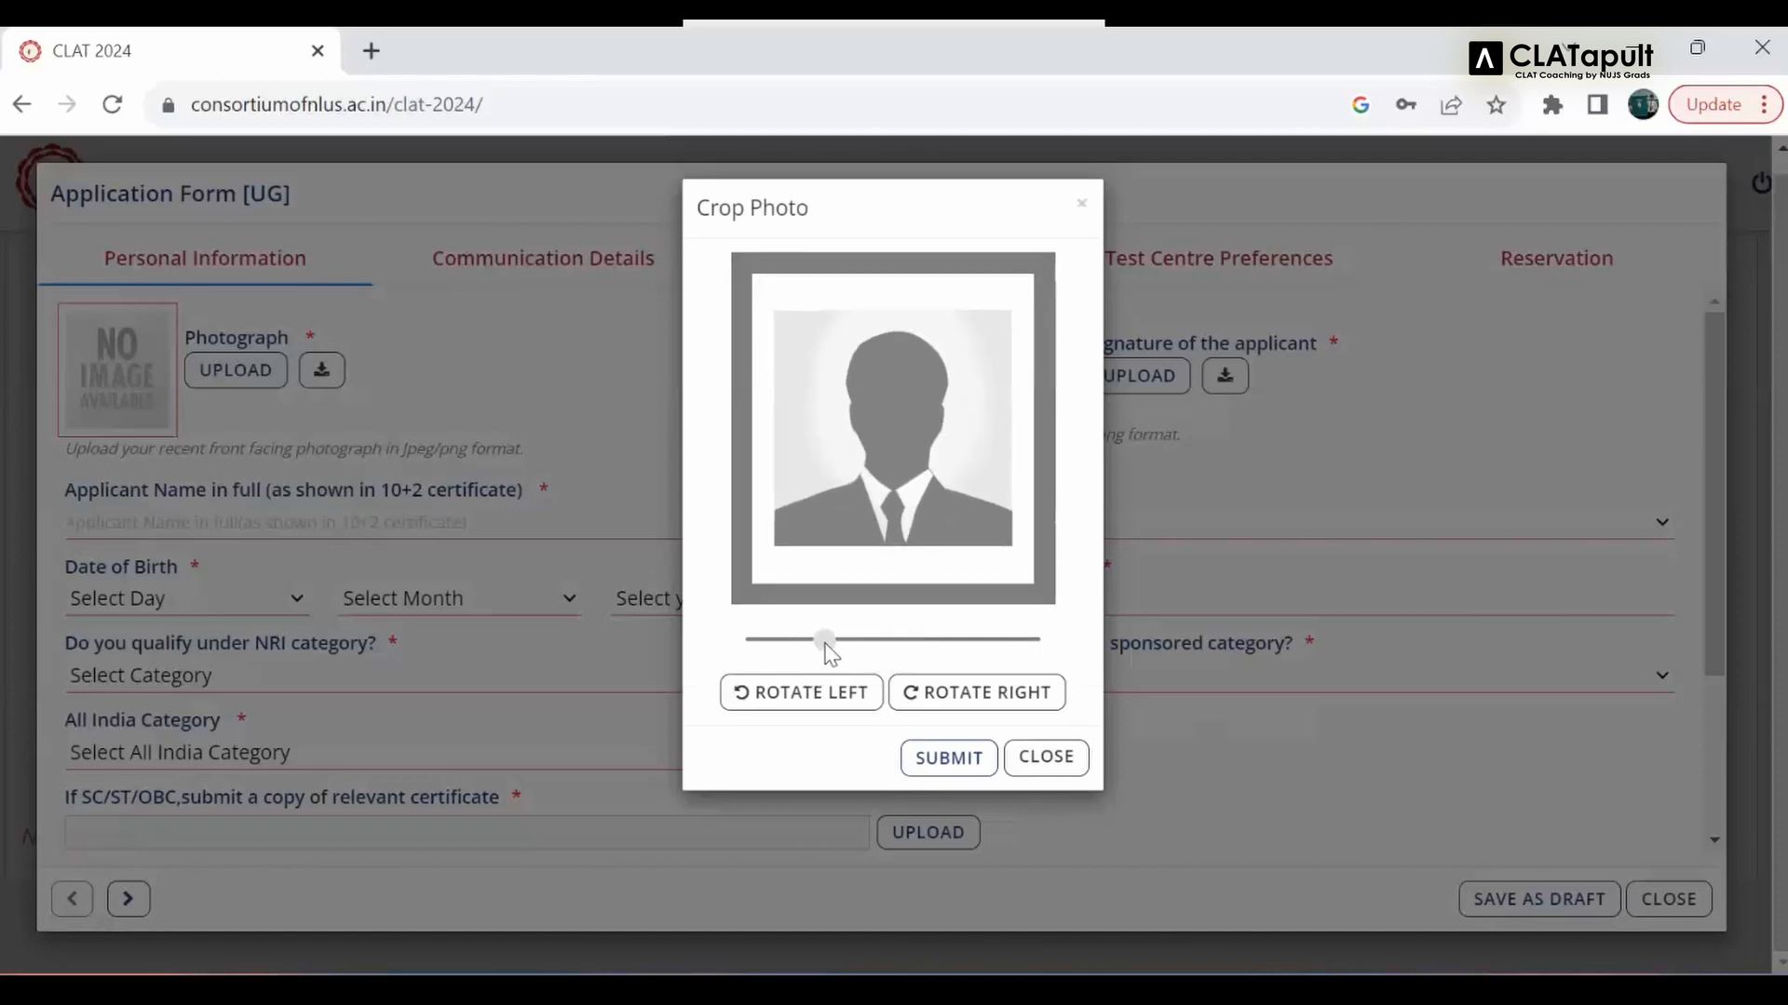
{"action": "left_click", "coordinate": [966, 762]}
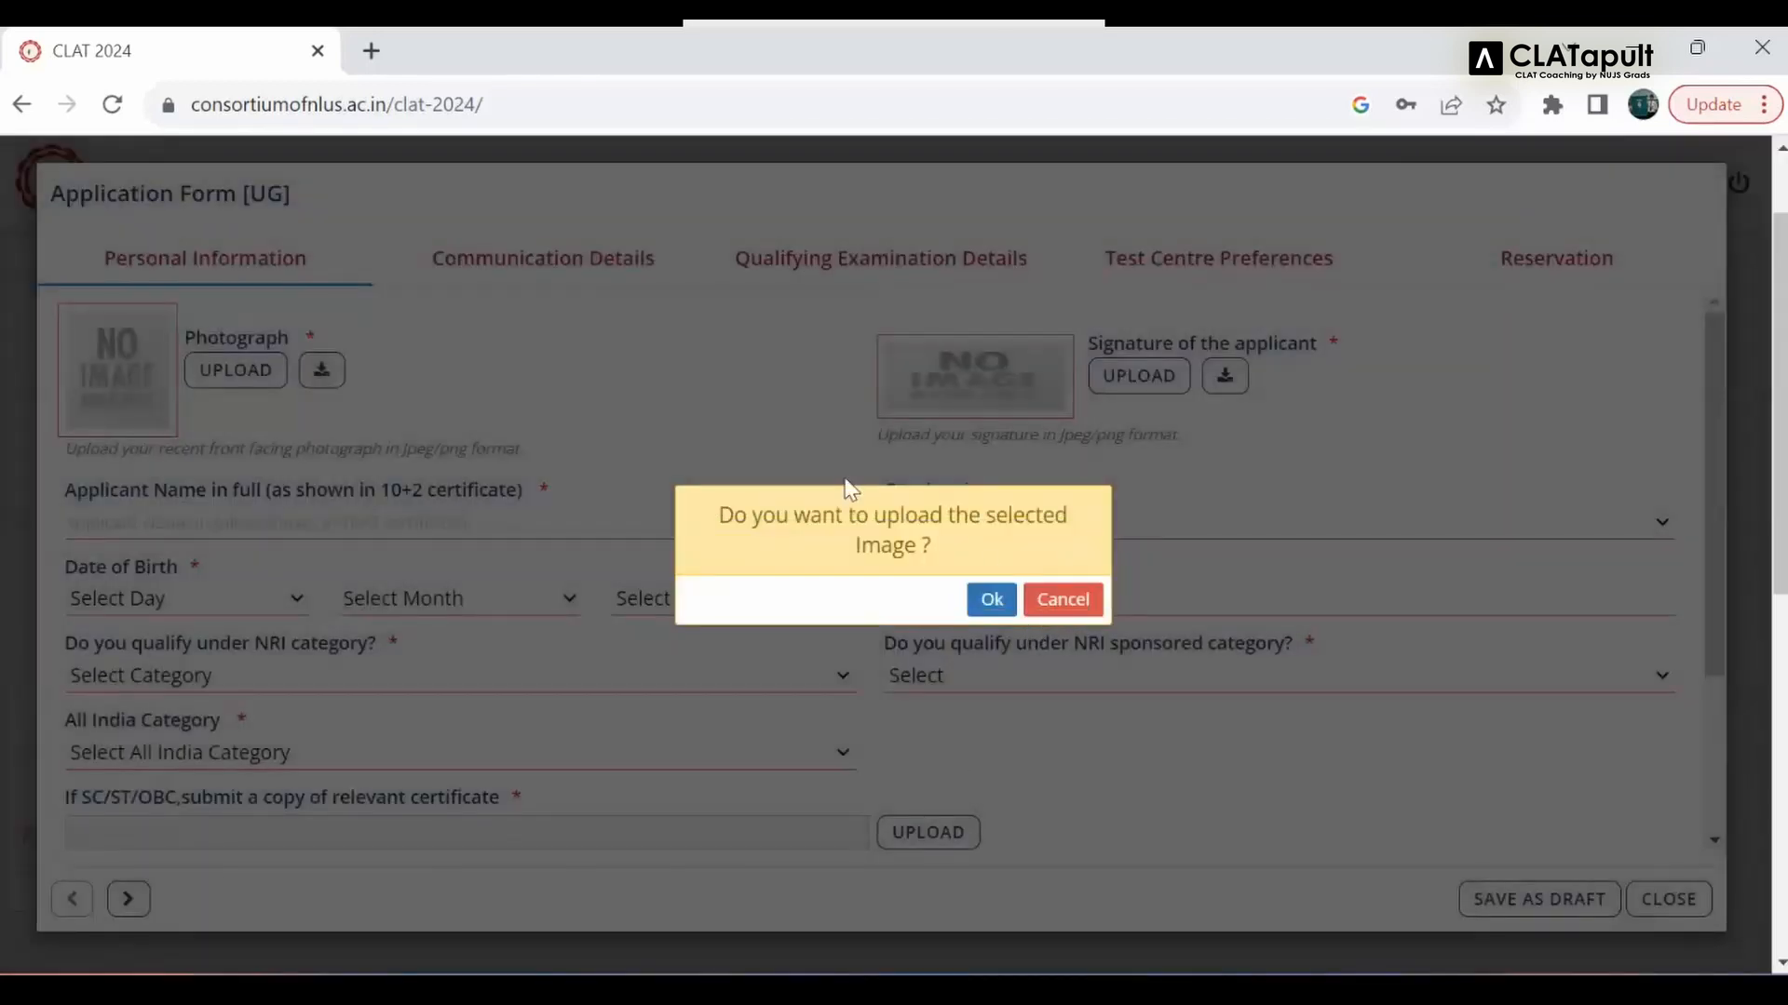
{"action": "left_click", "coordinate": [990, 604]}
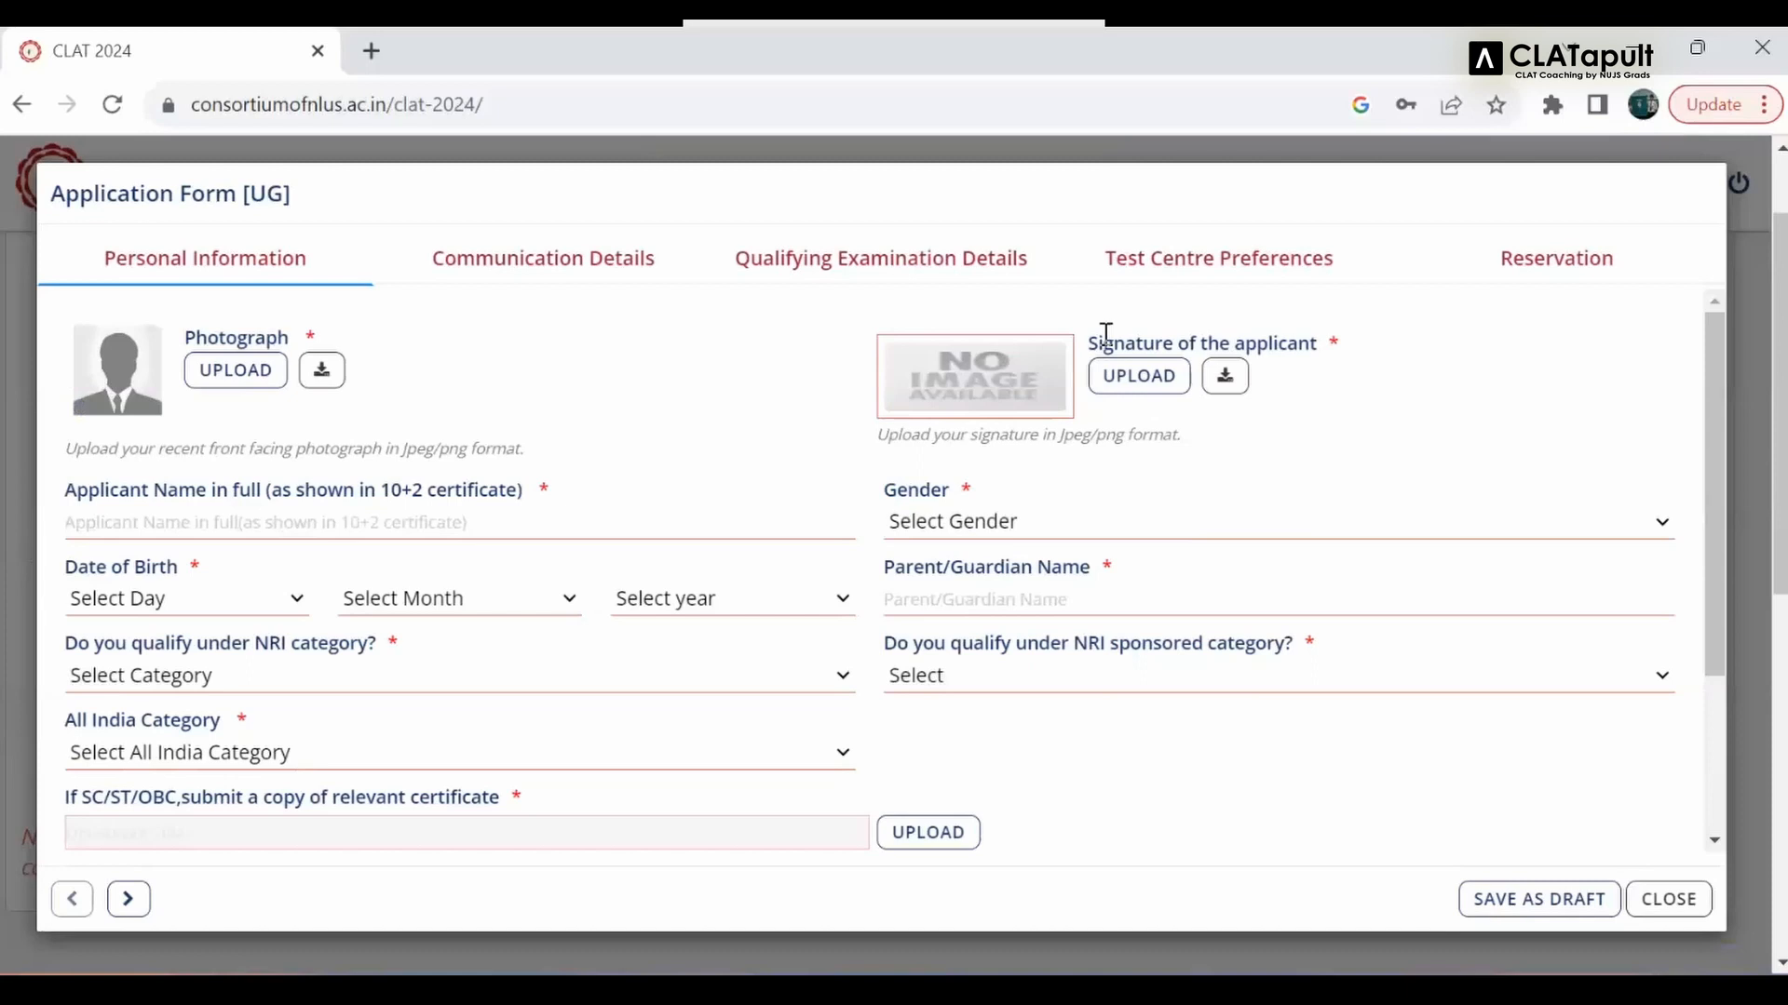
Upload the 'dummy signature' image, zoomed out slightly in the crop, and confirm the upload.
{"action": "left_click", "coordinate": [1161, 382]}
{"action": "left_click", "coordinate": [1049, 381]}
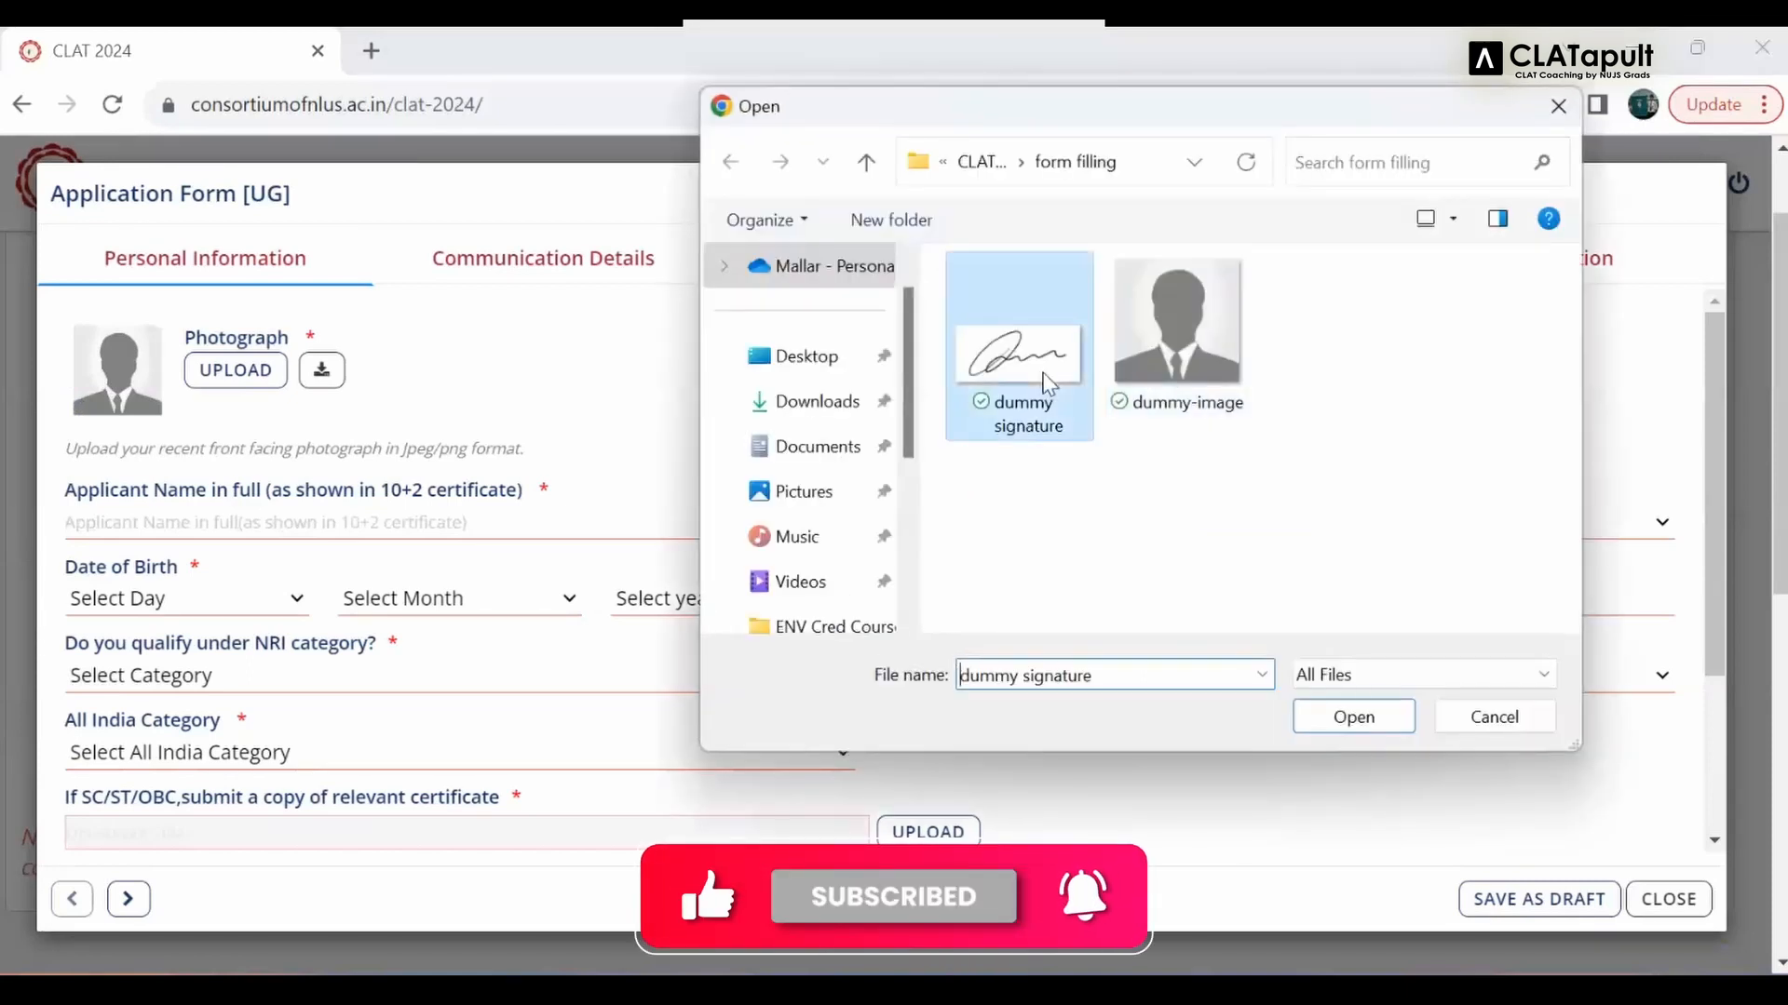
{"action": "left_click", "coordinate": [1353, 717]}
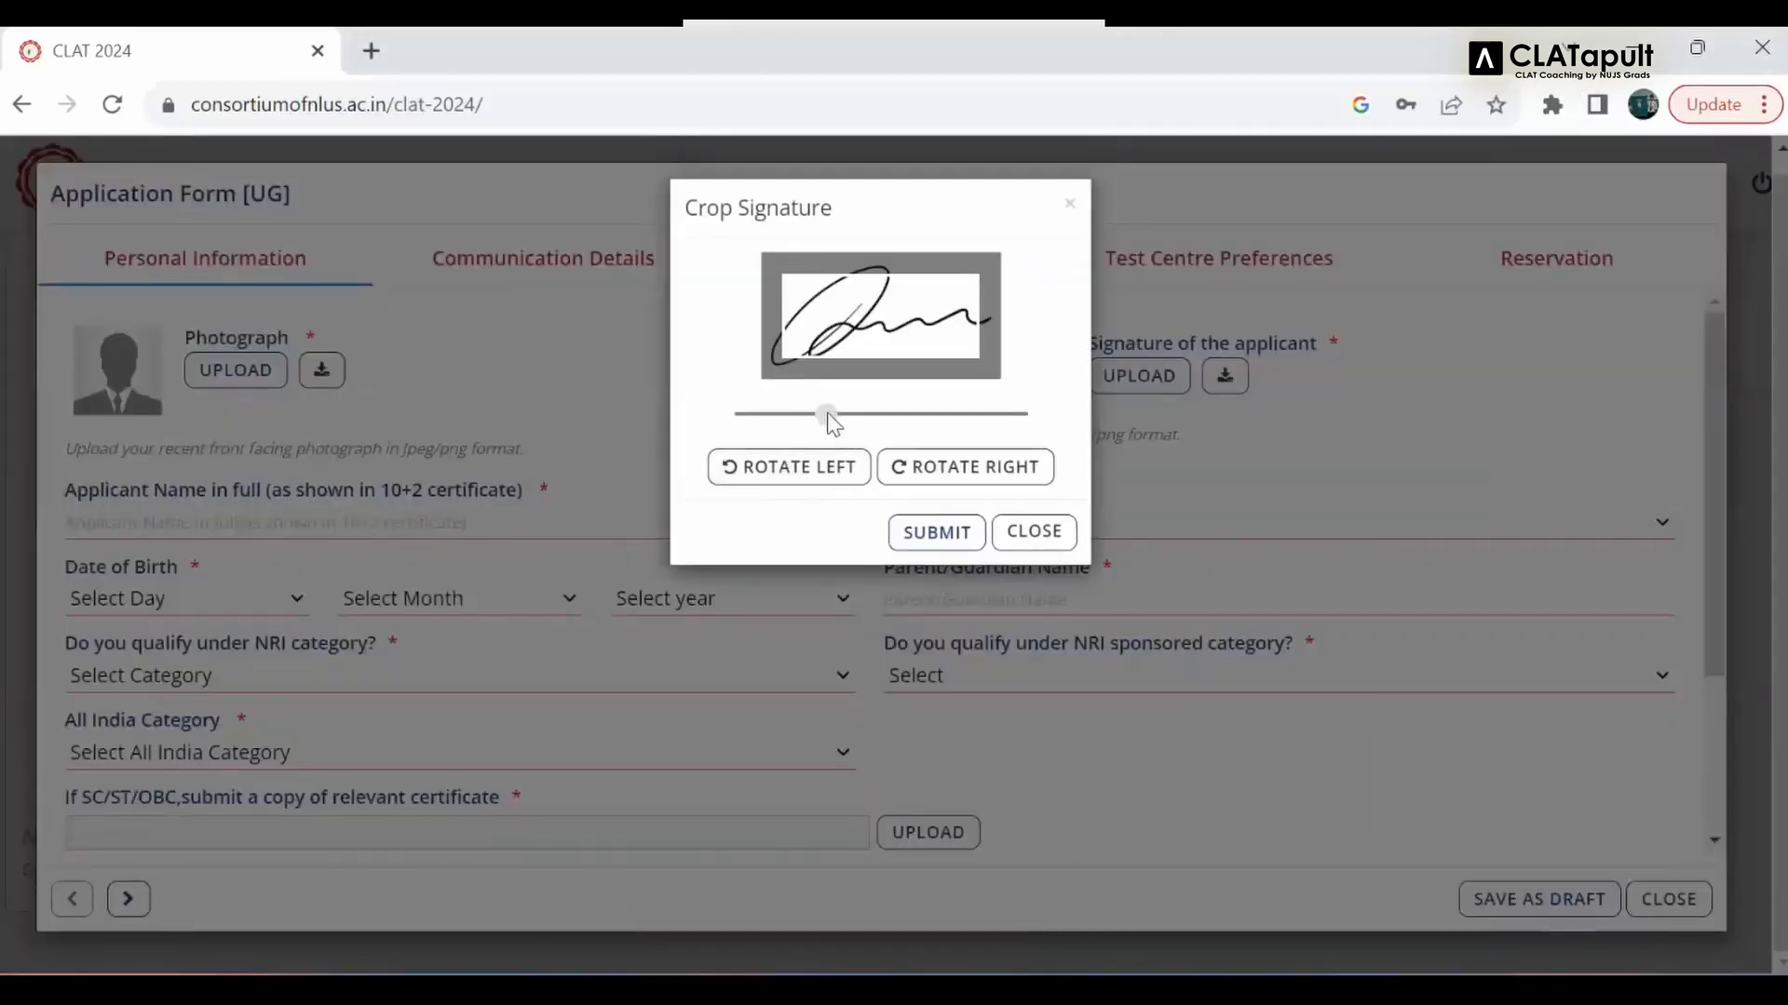
{"action": "mouse_move", "coordinate": [825, 416]}
{"action": "left_mouse_down"}
{"action": "mouse_move", "coordinate": [786, 436]}
{"action": "mouse_move", "coordinate": [801, 436]}
{"action": "left_mouse_up"}
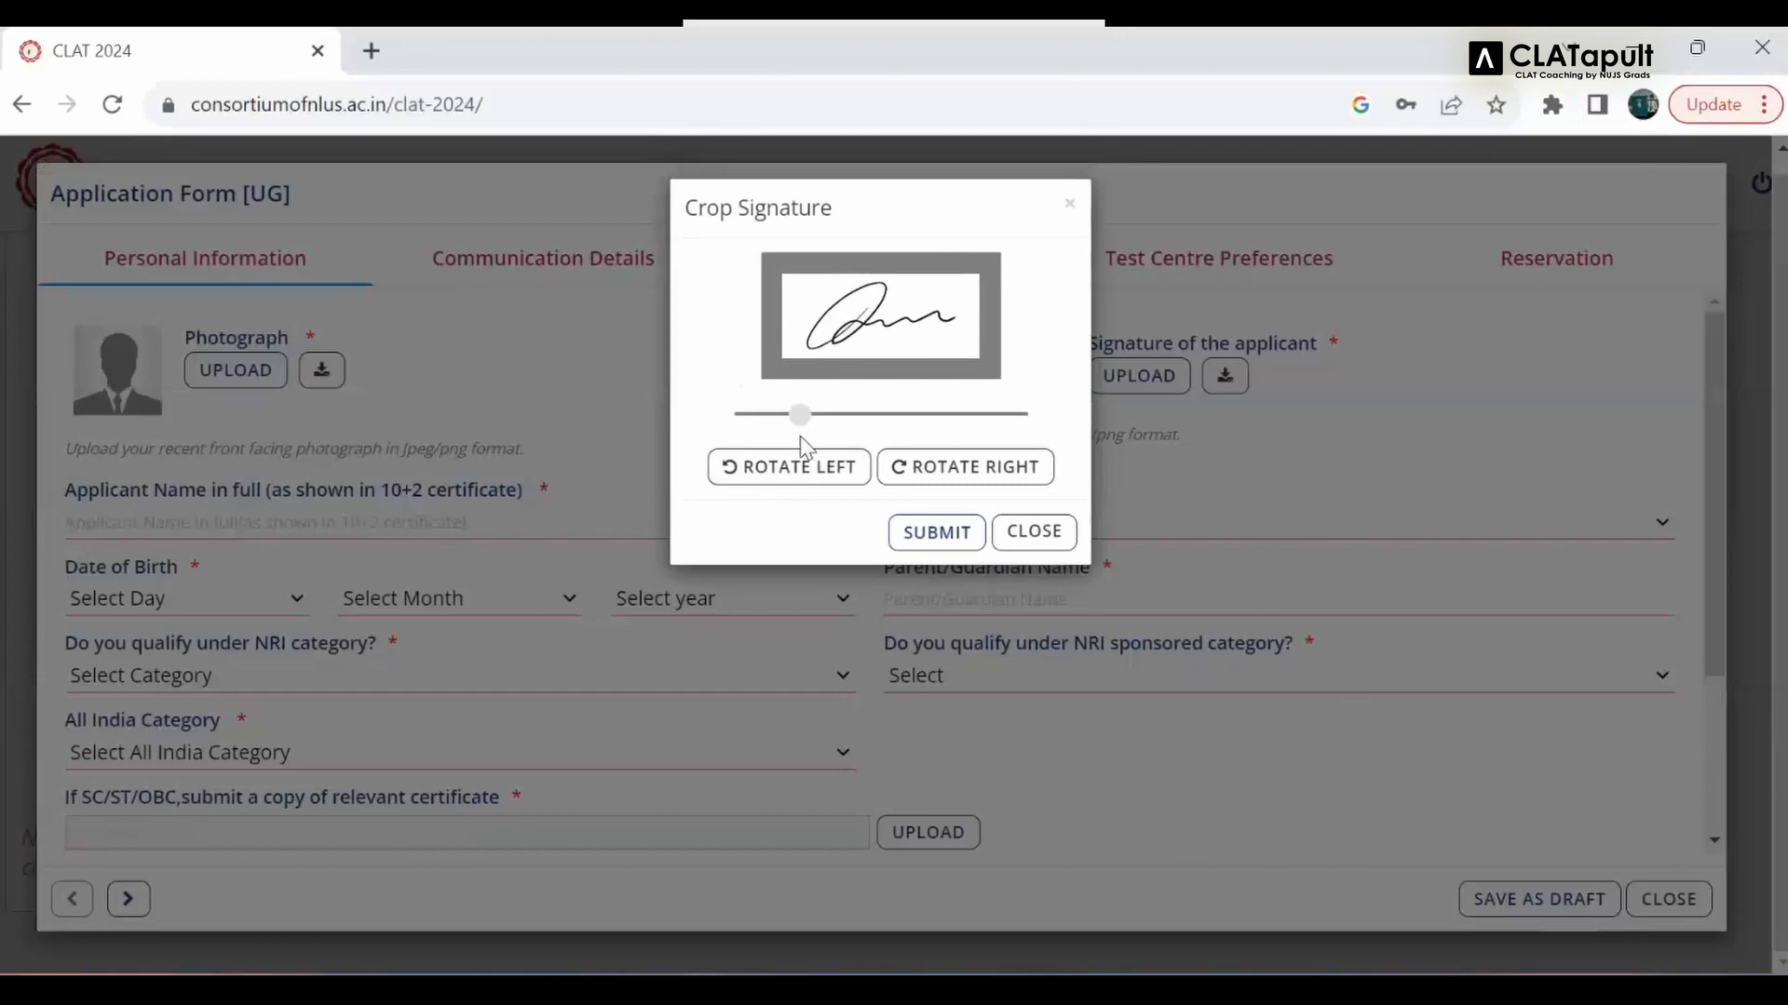
{"action": "left_click", "coordinate": [939, 540]}
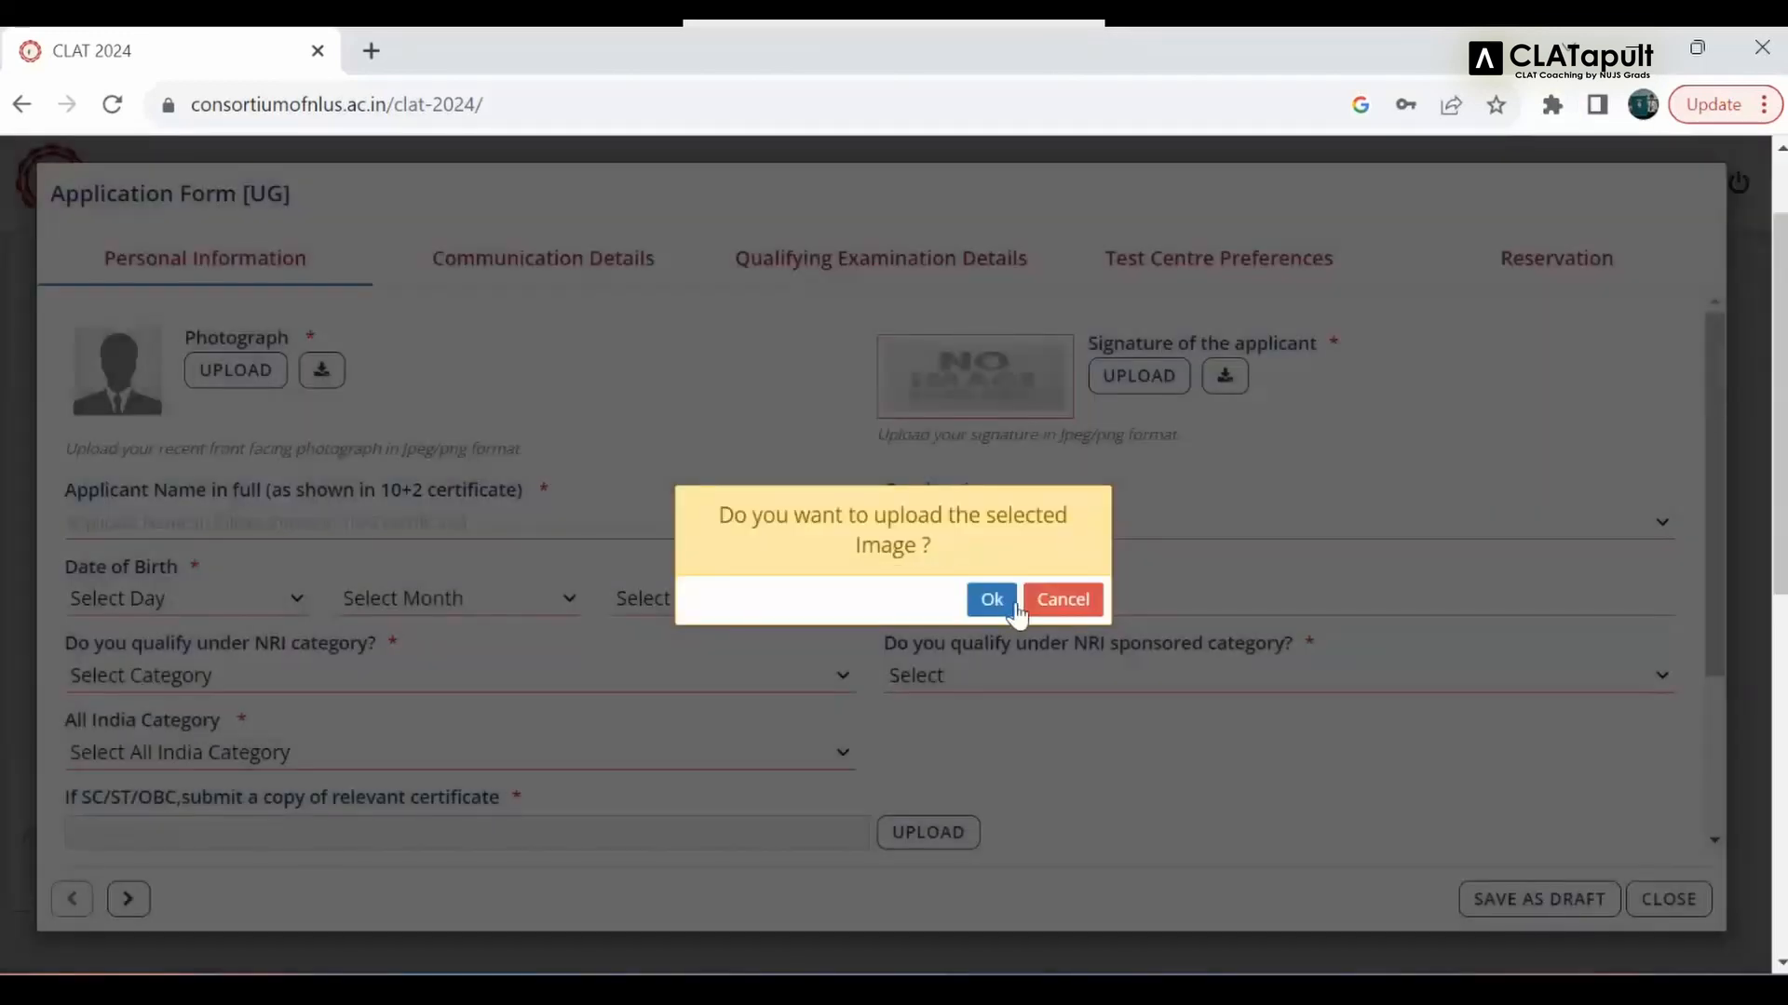
{"action": "left_click", "coordinate": [994, 600]}
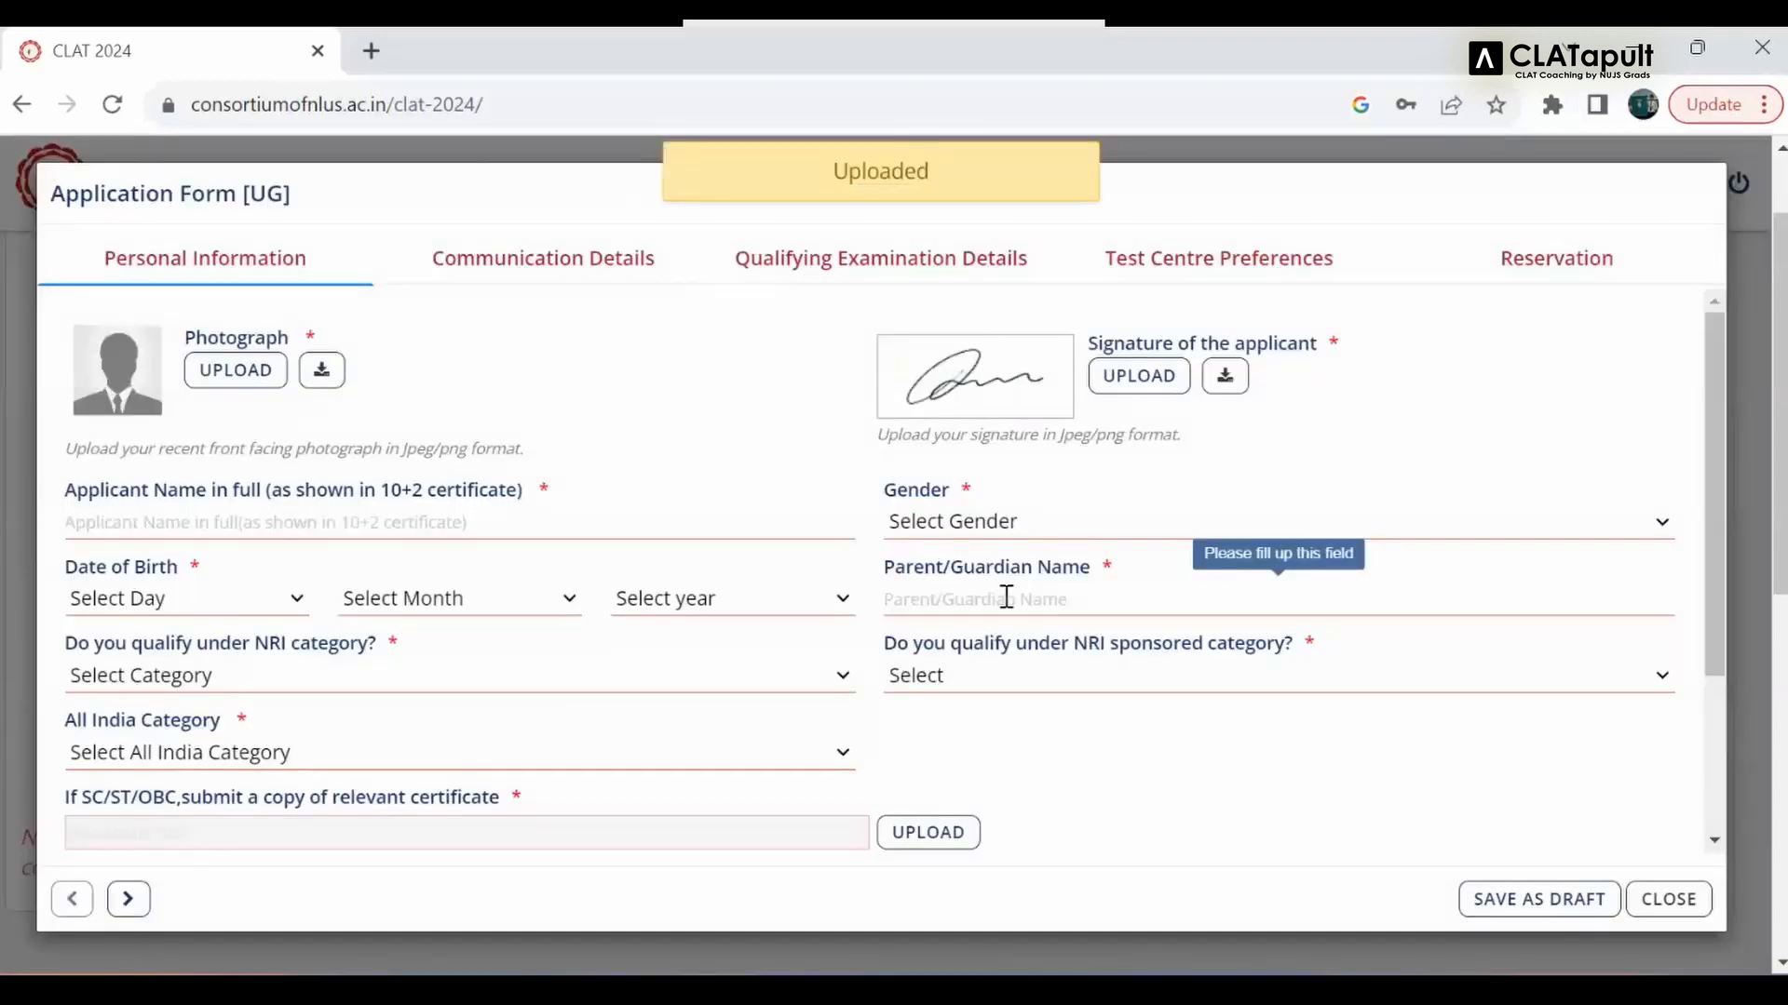
{"action": "left_click", "coordinate": [421, 512]}
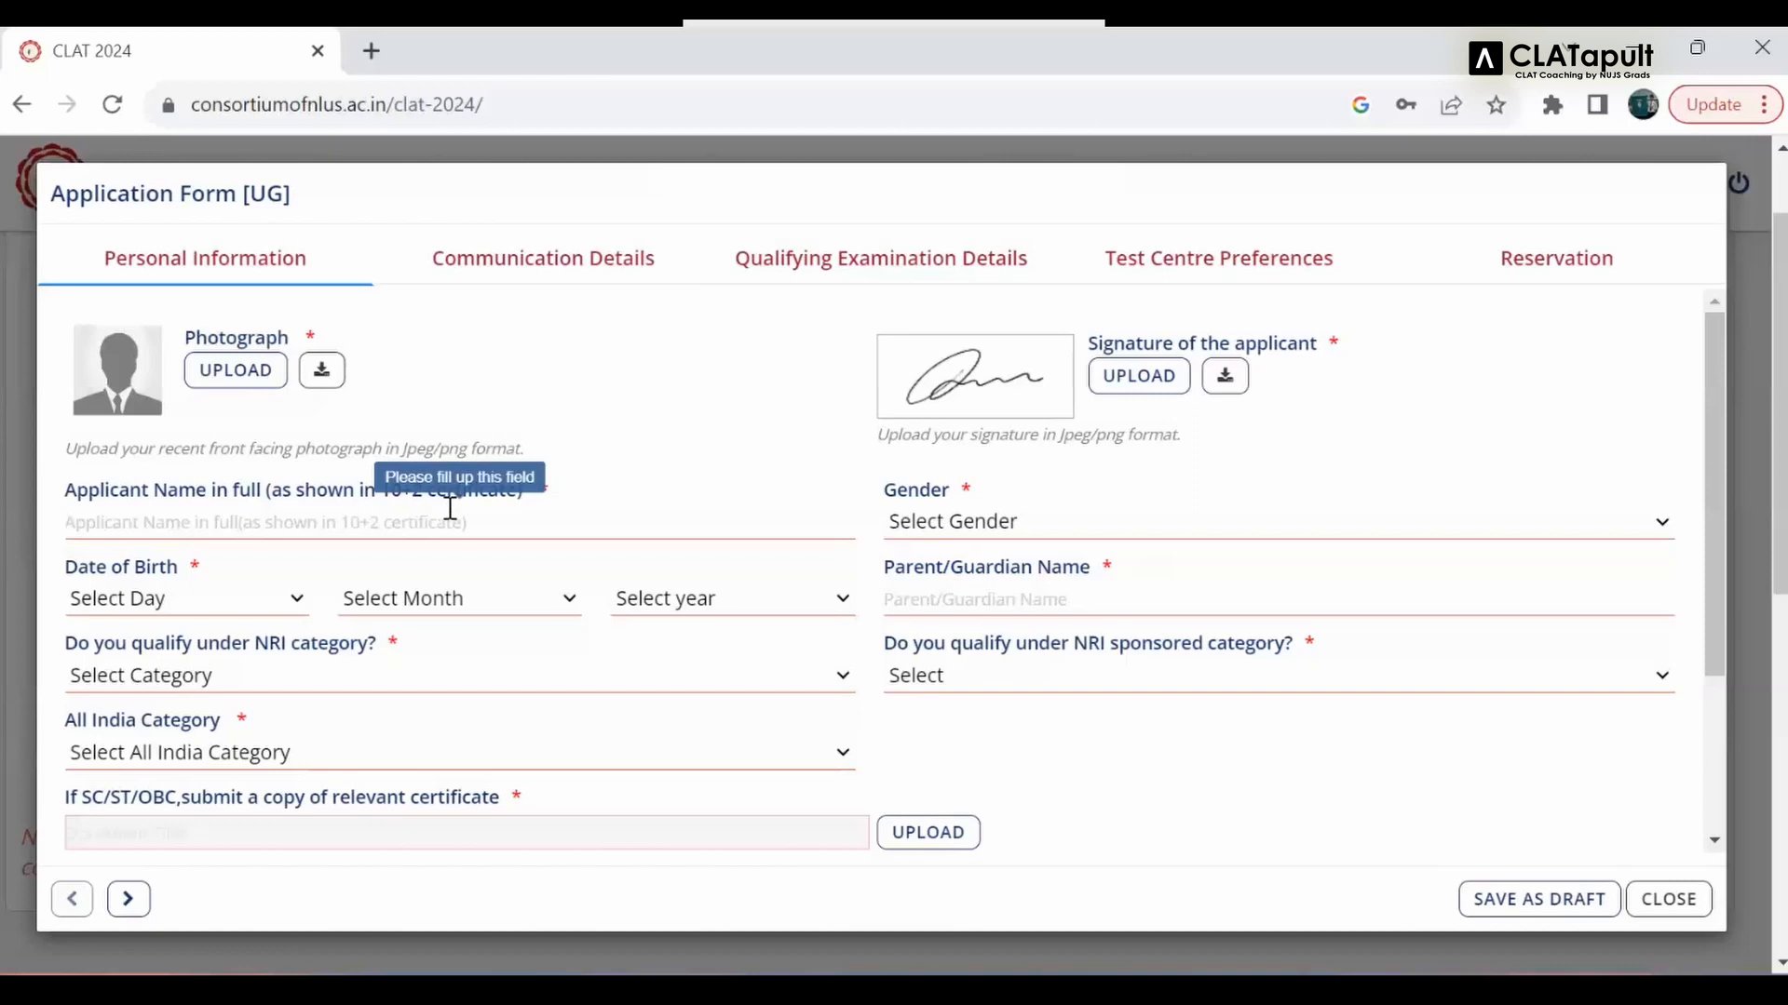
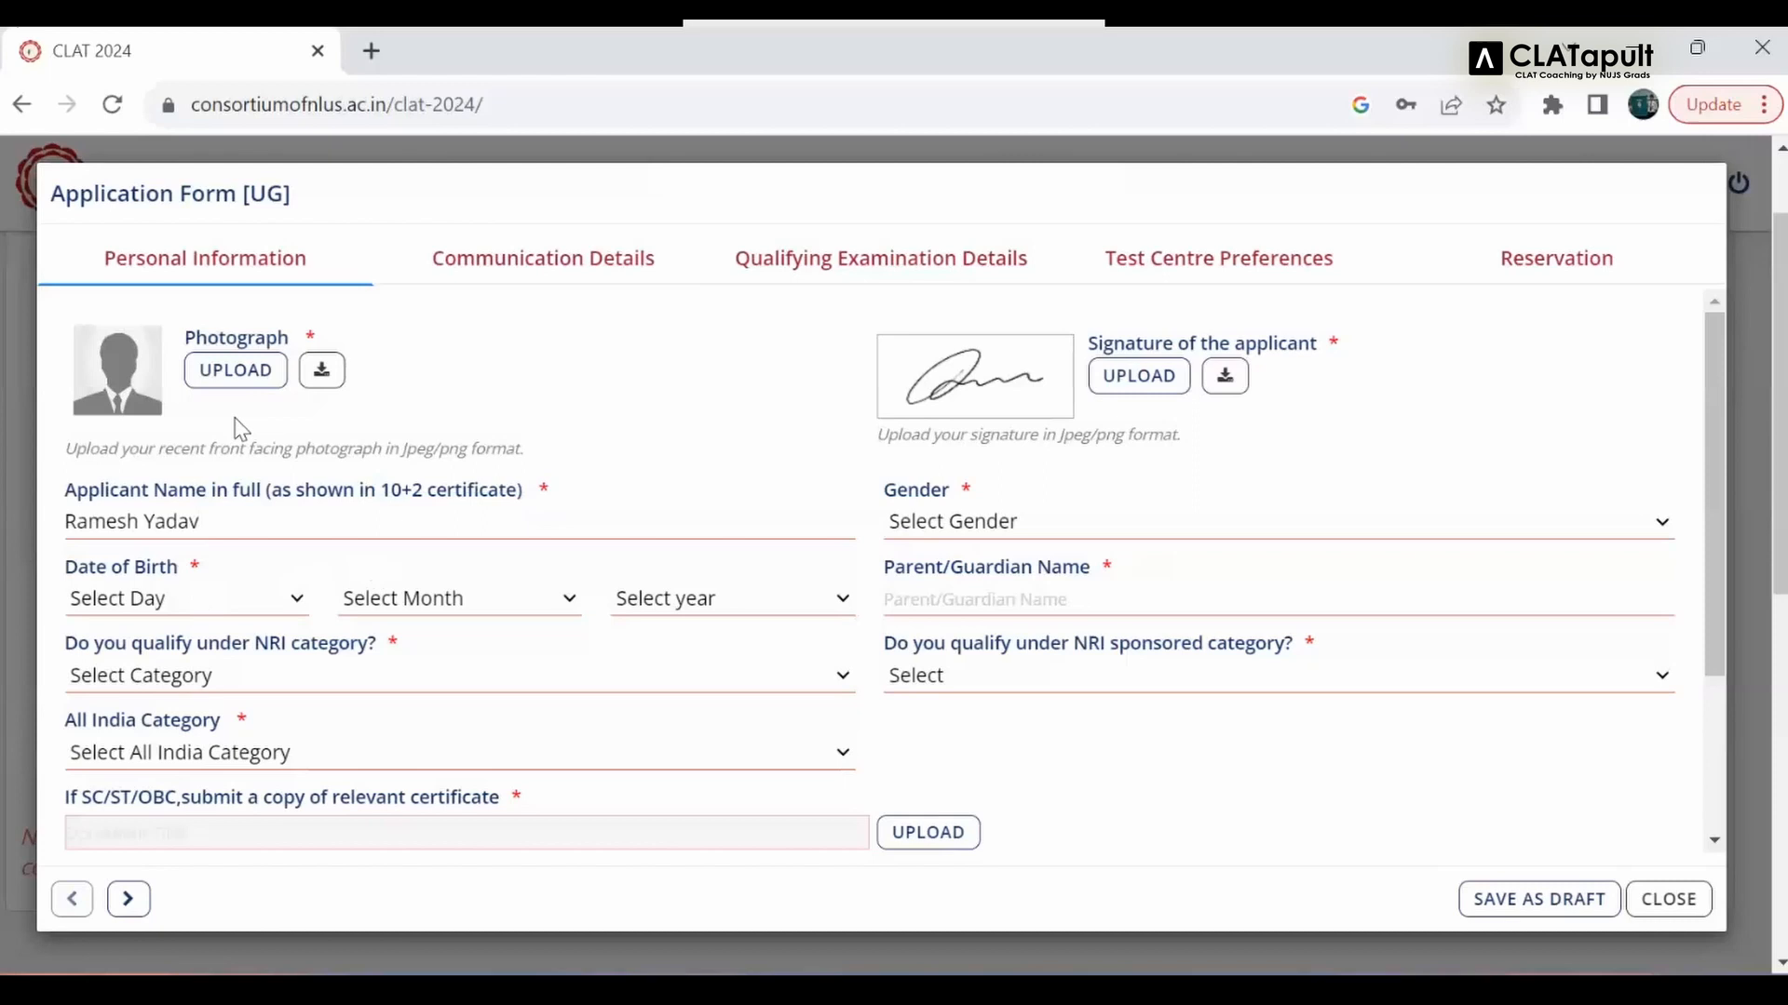
{"action": "type", "text": "14"}
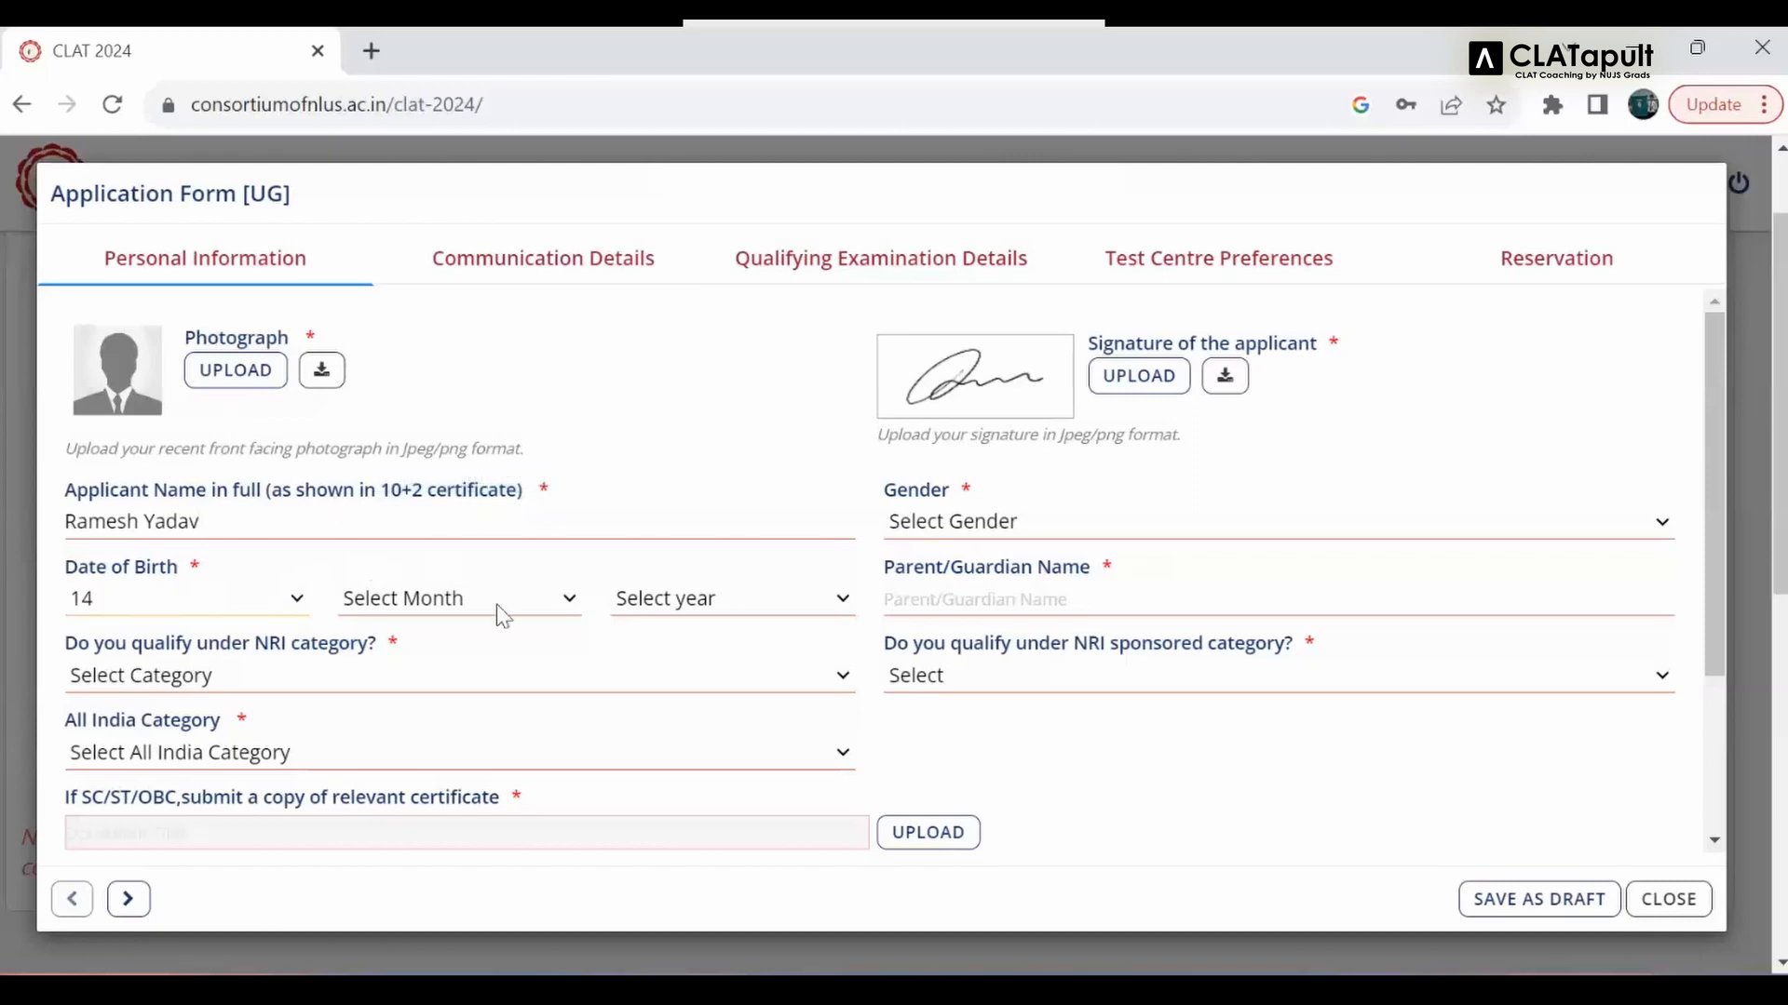
{"action": "key", "text": "Tab"}
{"action": "type", "text": "aug"}
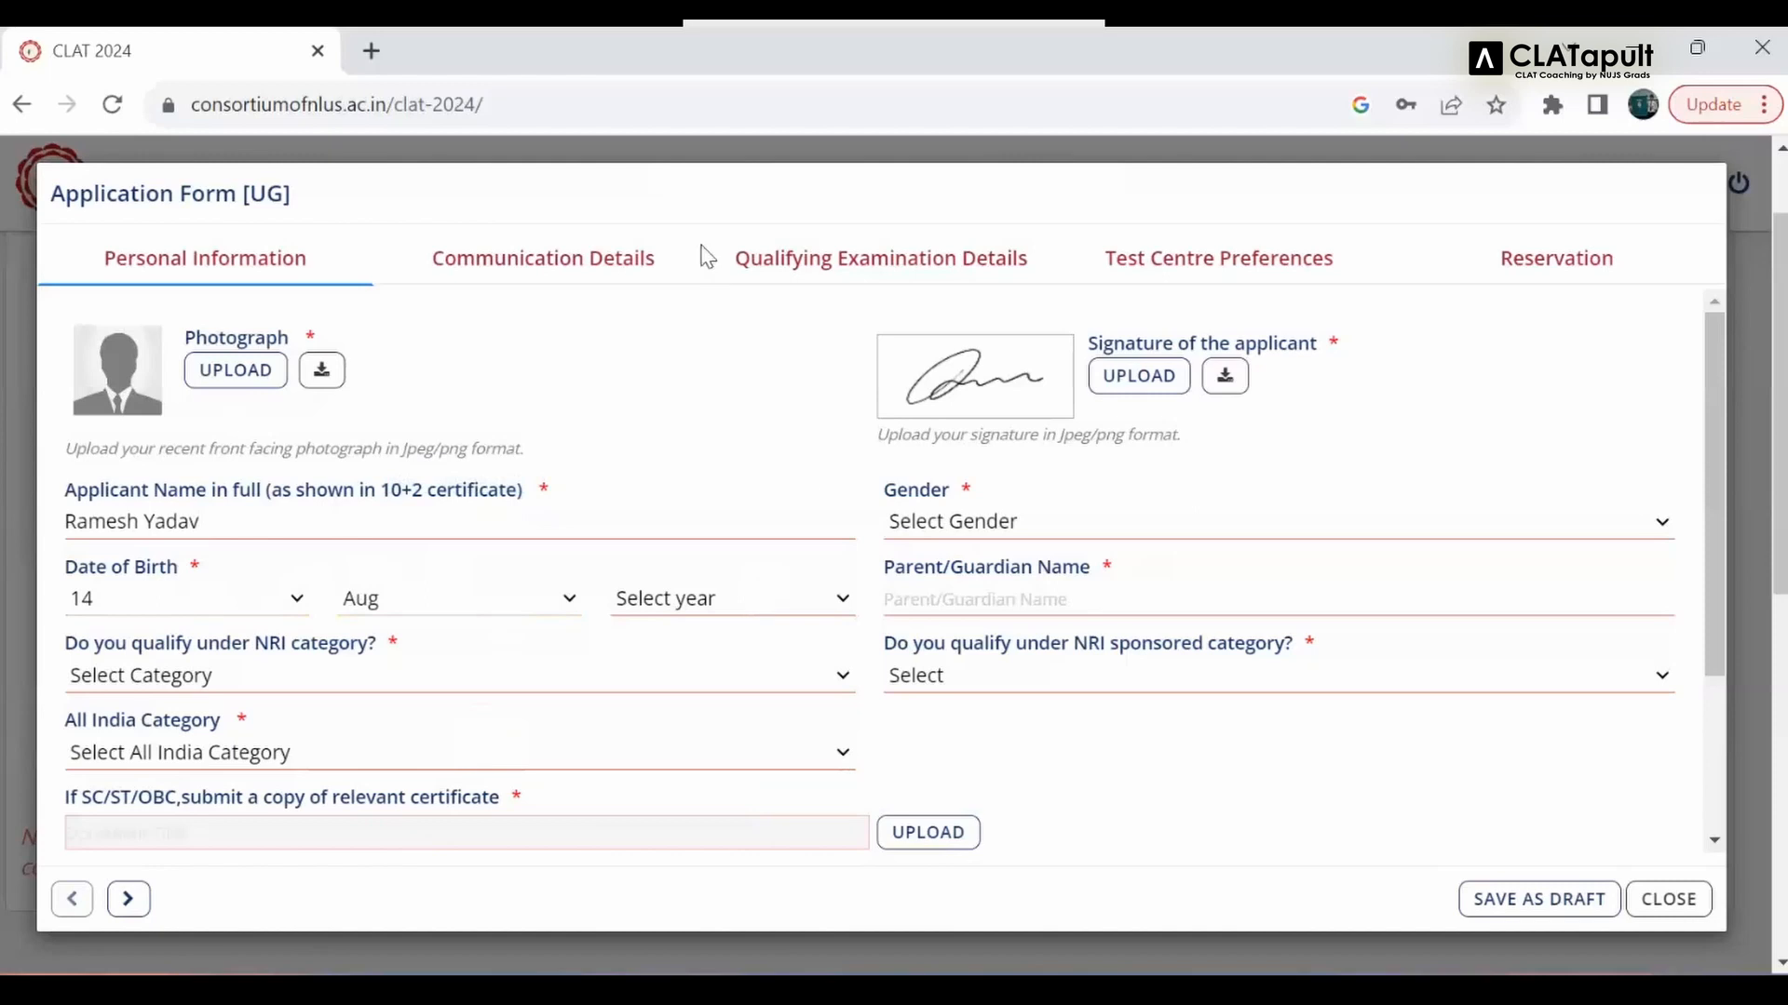
{"action": "key", "text": "Tab"}
{"action": "type", "text": "2003"}
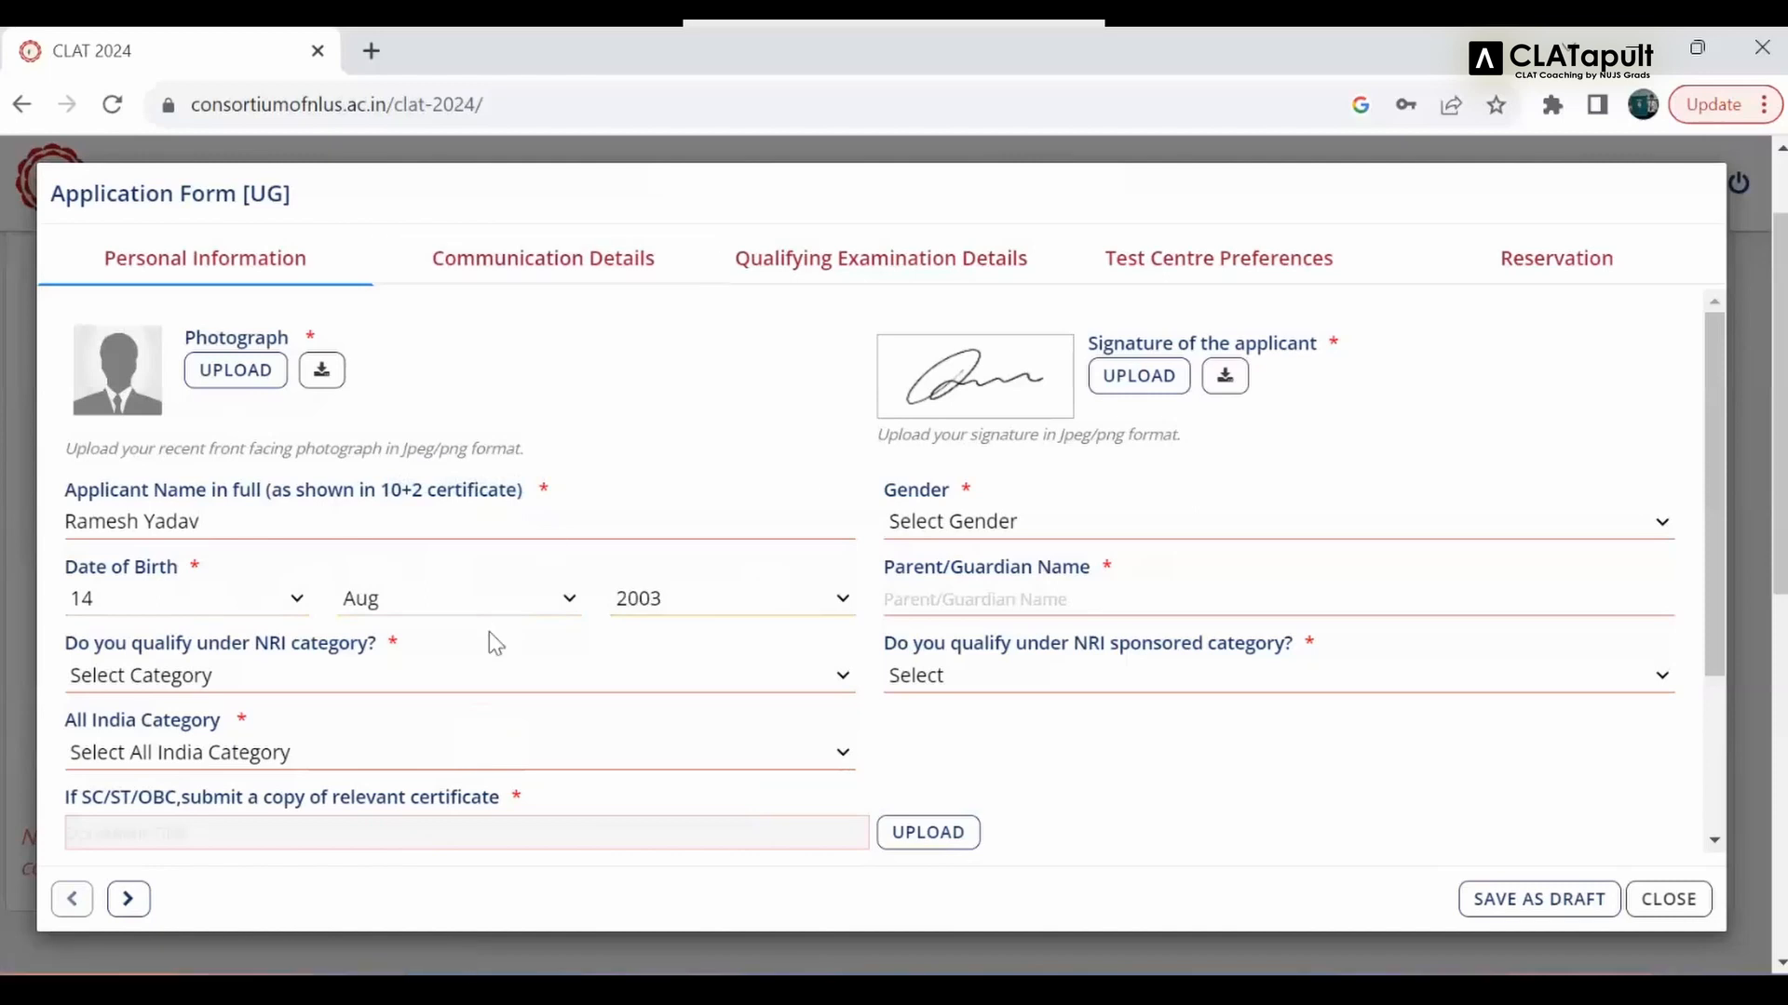
Enter the parent/guardian's full name and answer No to the NRI category question.
{"action": "left_click", "coordinate": [1018, 601]}
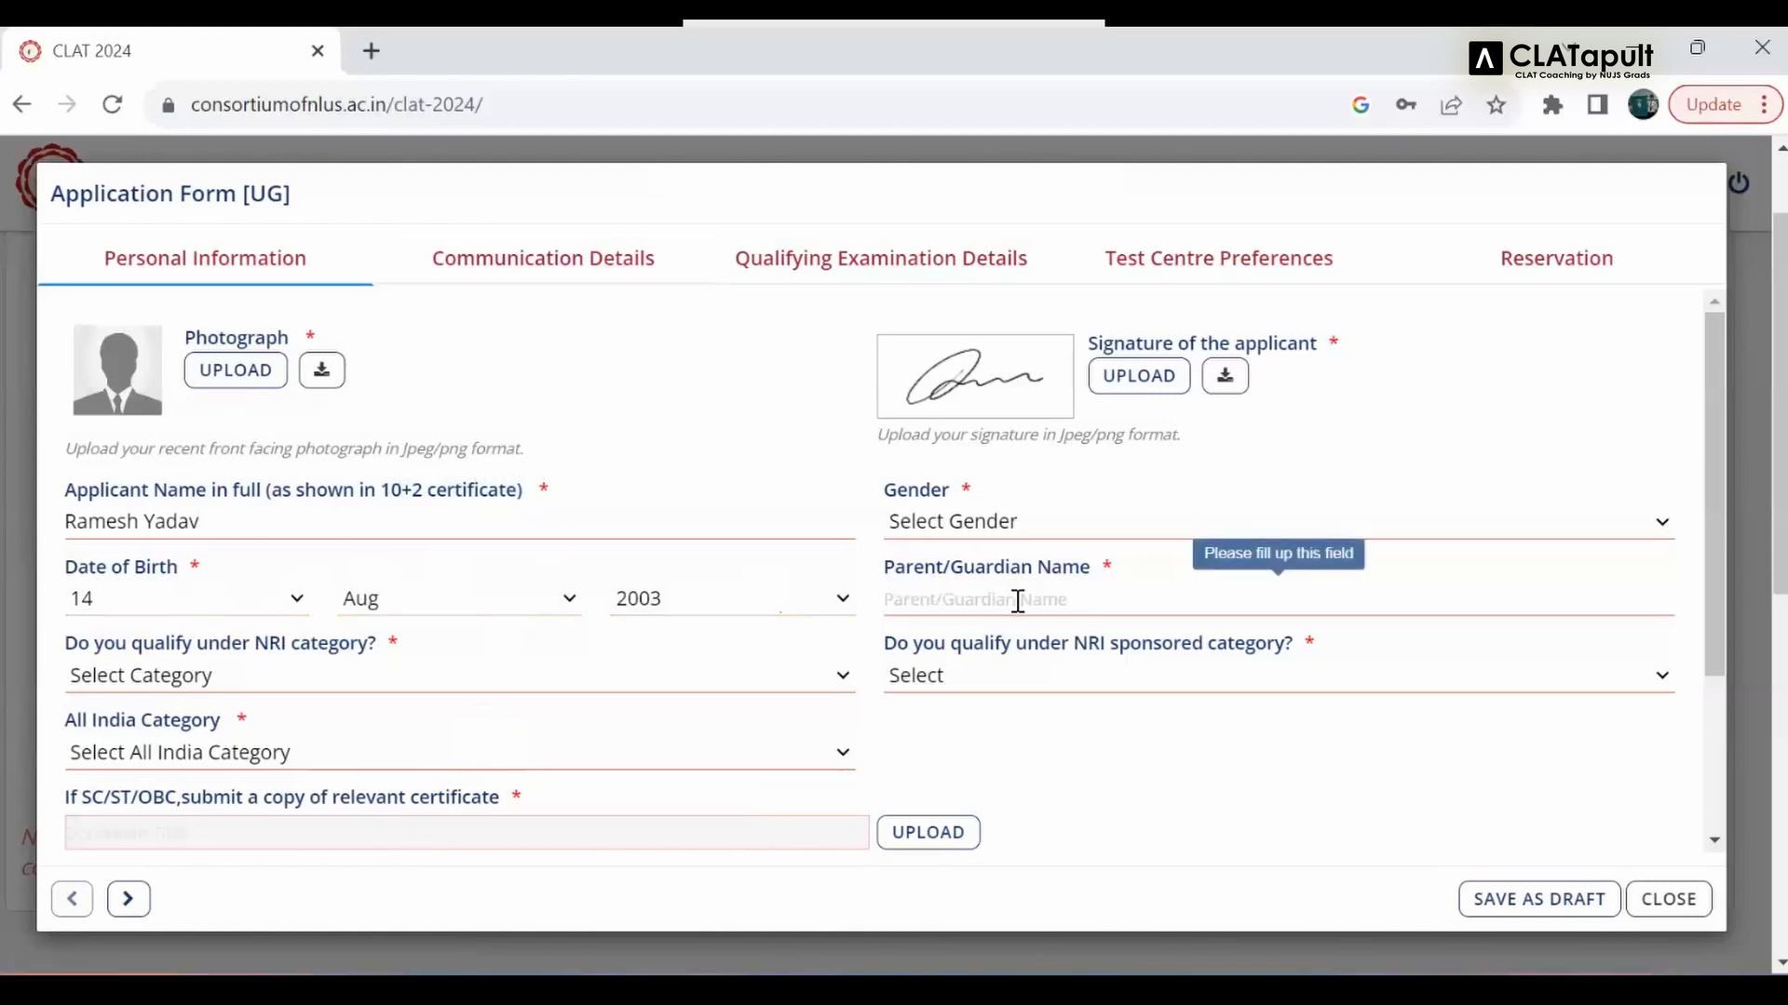
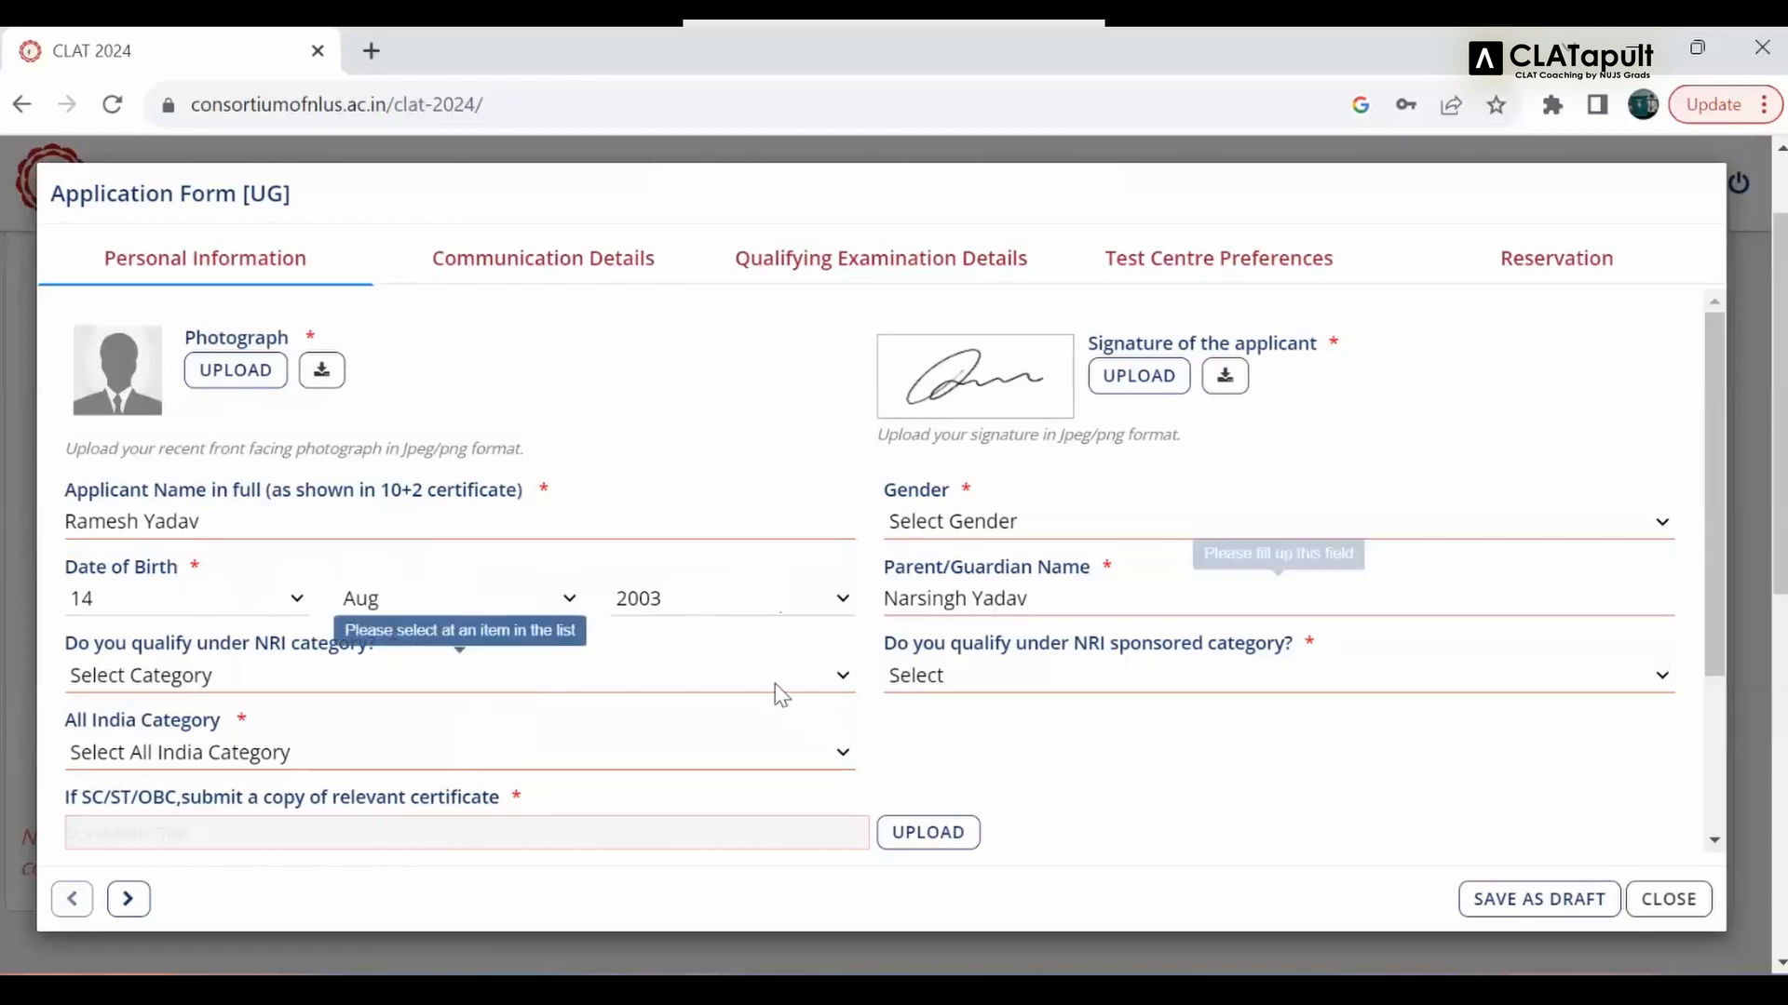
{"action": "left_click", "coordinate": [671, 740]}
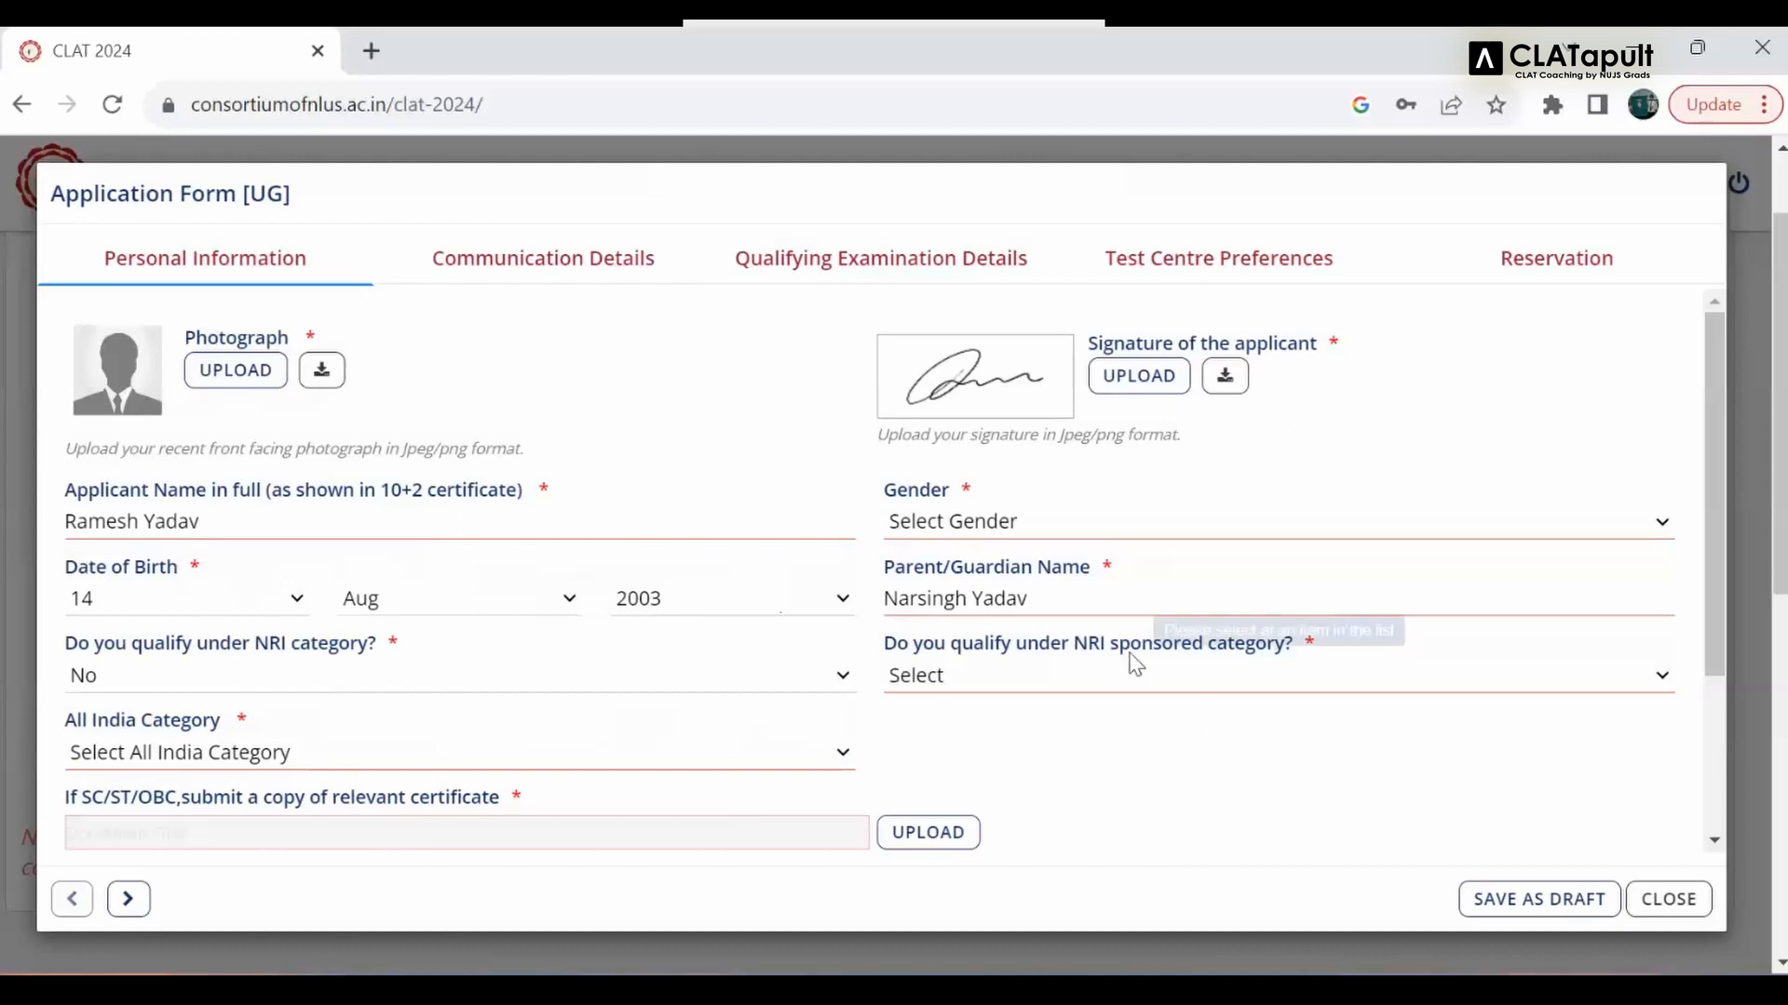
Answer No to NRI sponsored and set the All India Category to General.
{"action": "left_click", "coordinate": [1031, 748]}
{"action": "scroll", "coordinate": [1032, 747], "scroll_direction": "down", "scroll_amount": 1}
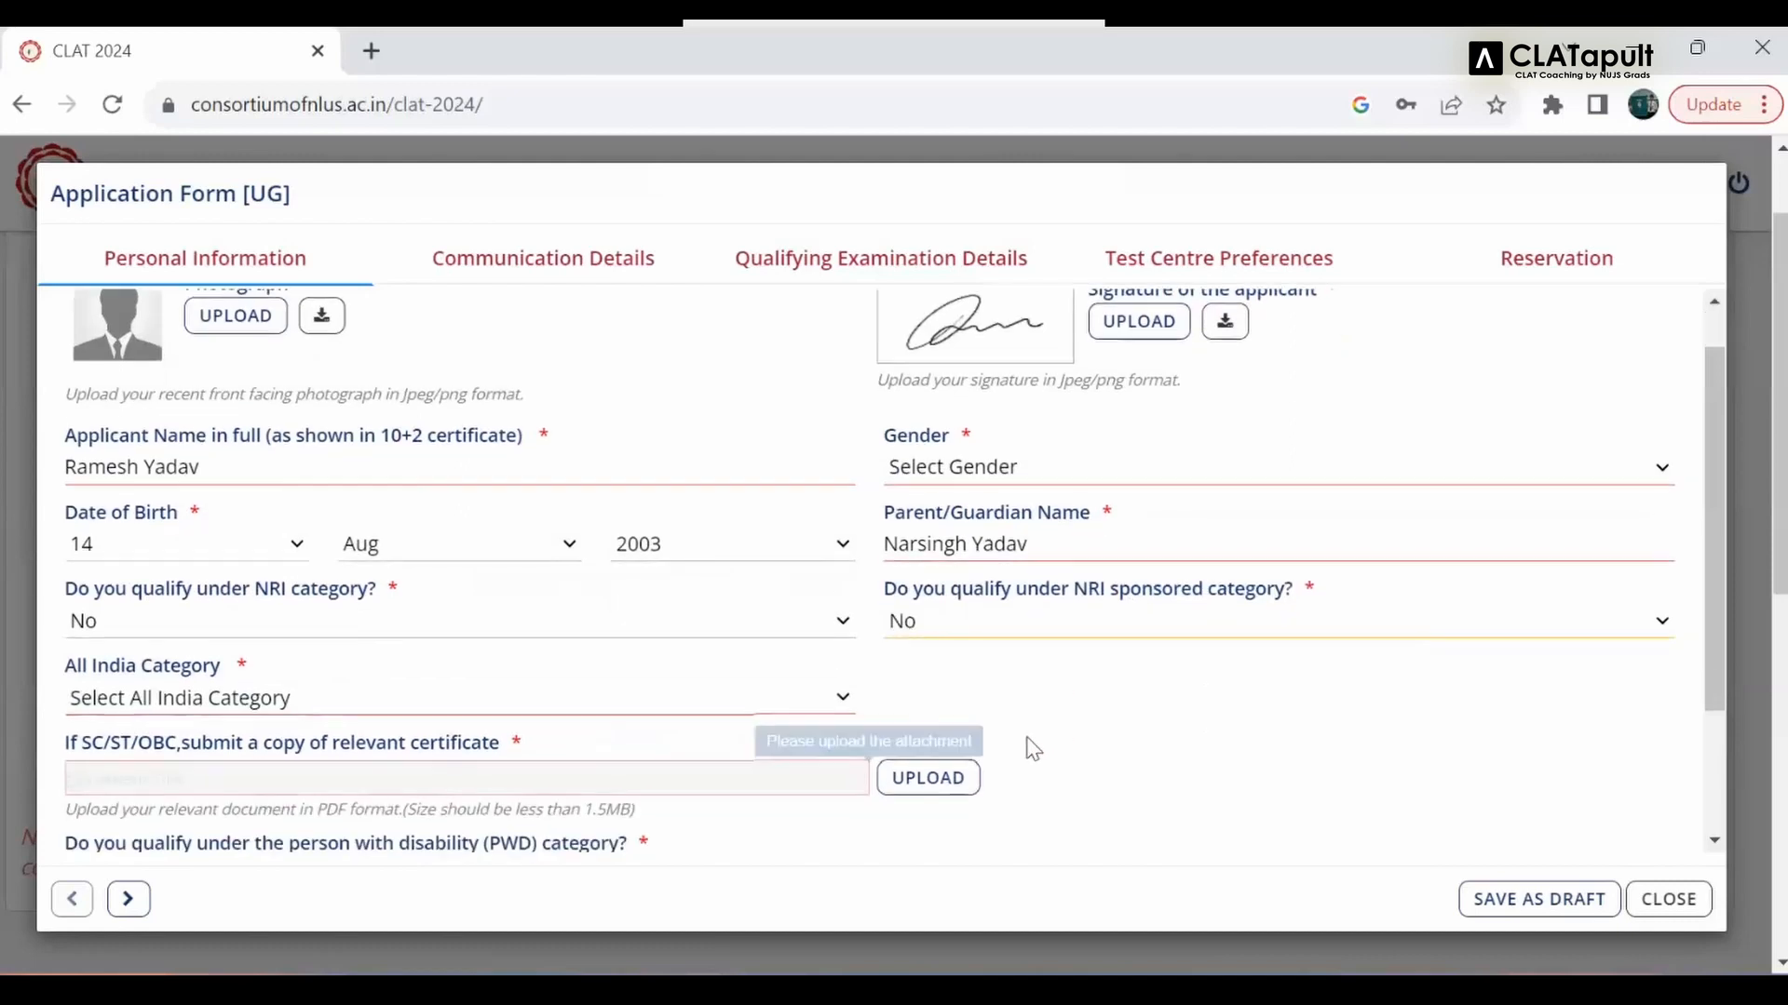
{"action": "scroll", "coordinate": [601, 687], "scroll_direction": "down", "scroll_amount": 1}
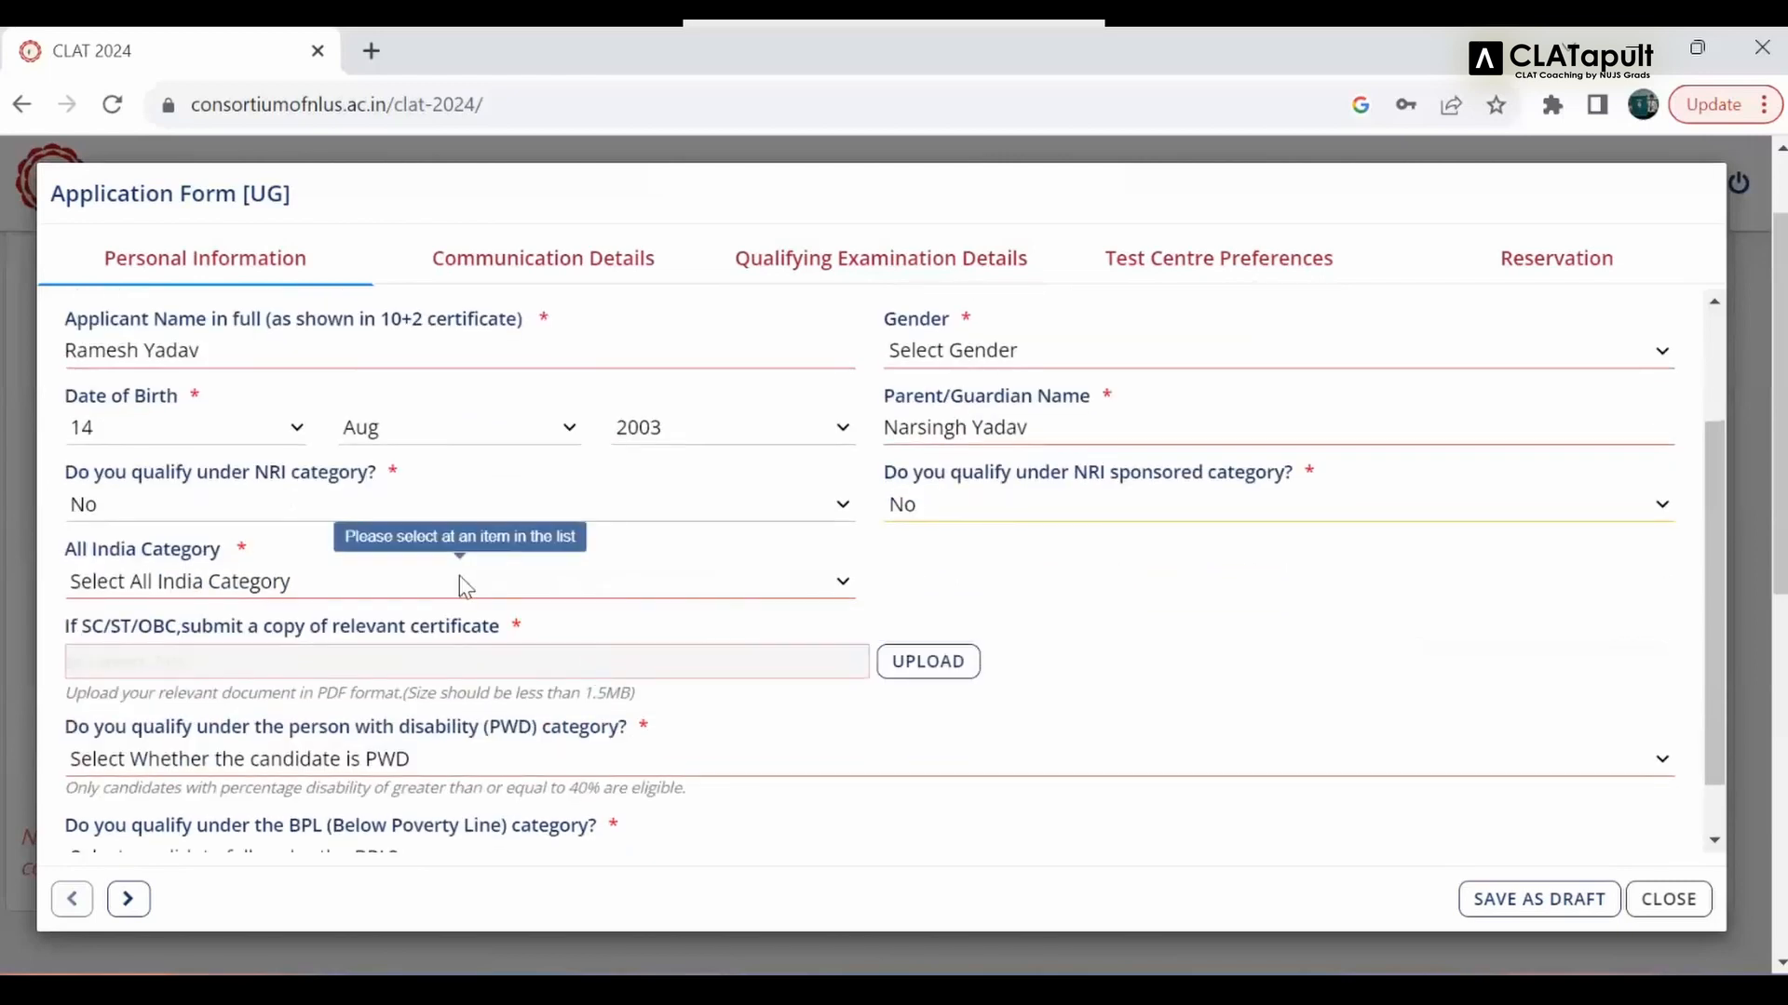
{"action": "scroll", "coordinate": [459, 575], "scroll_direction": "down", "scroll_amount": 1}
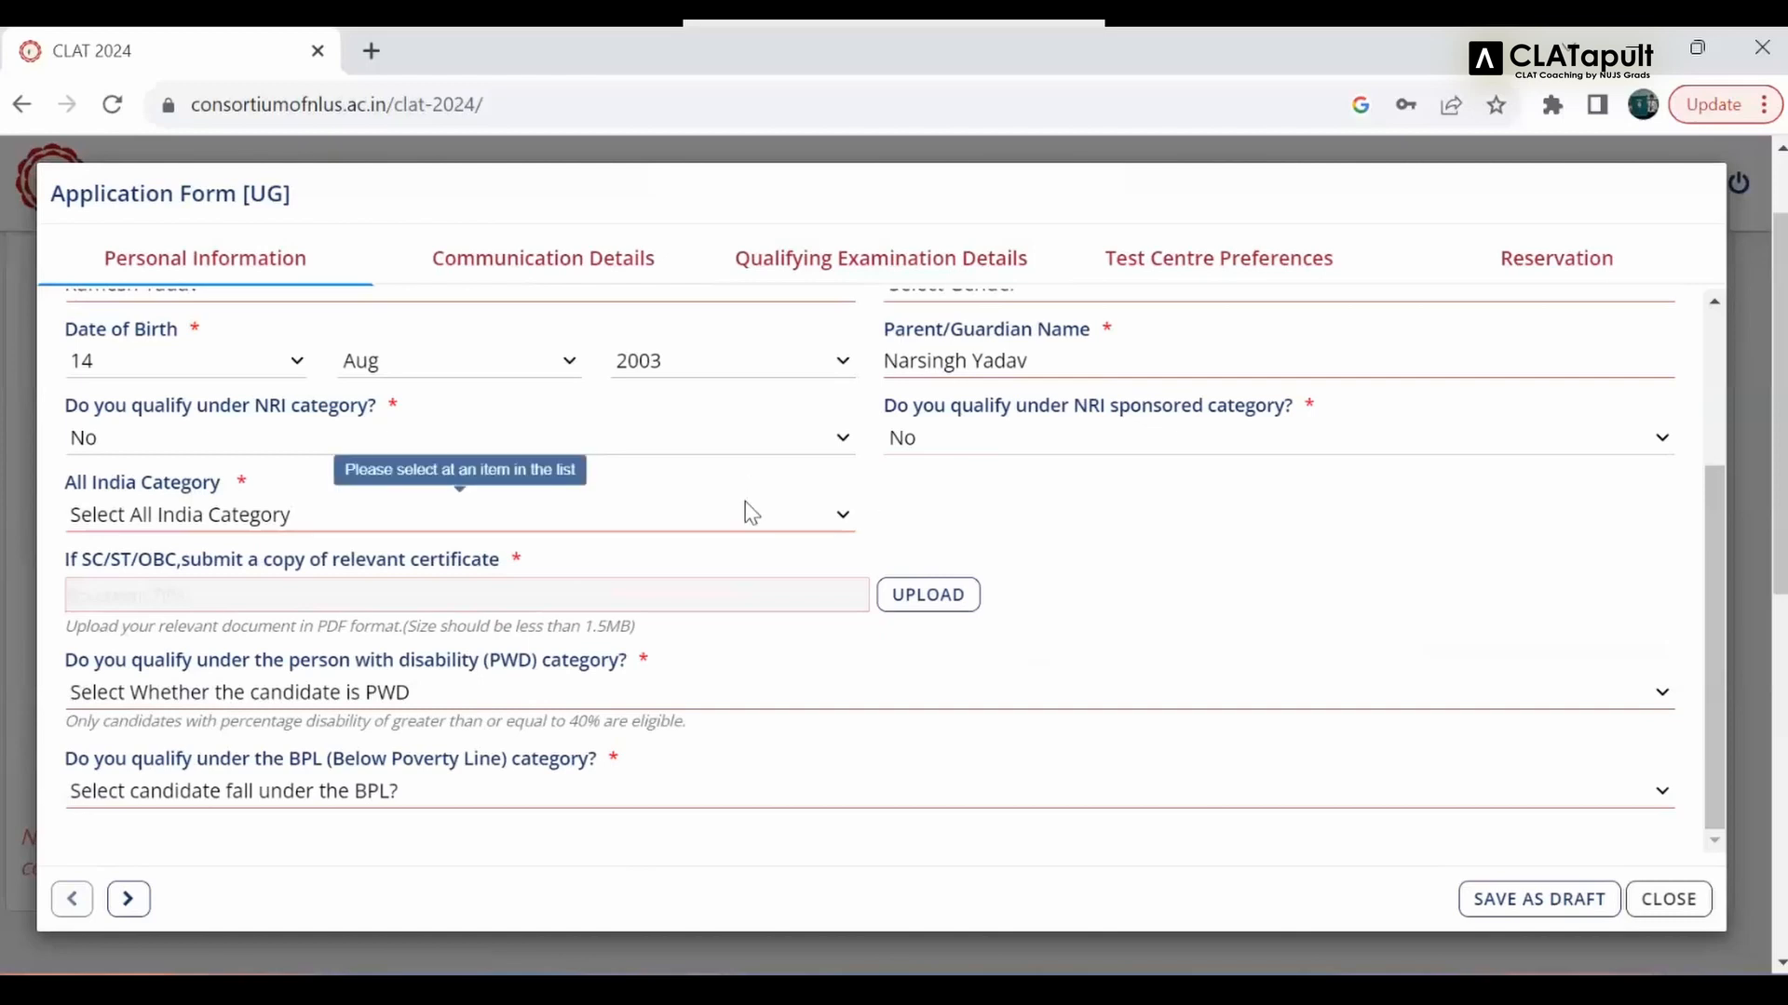
{"action": "left_click", "coordinate": [592, 562]}
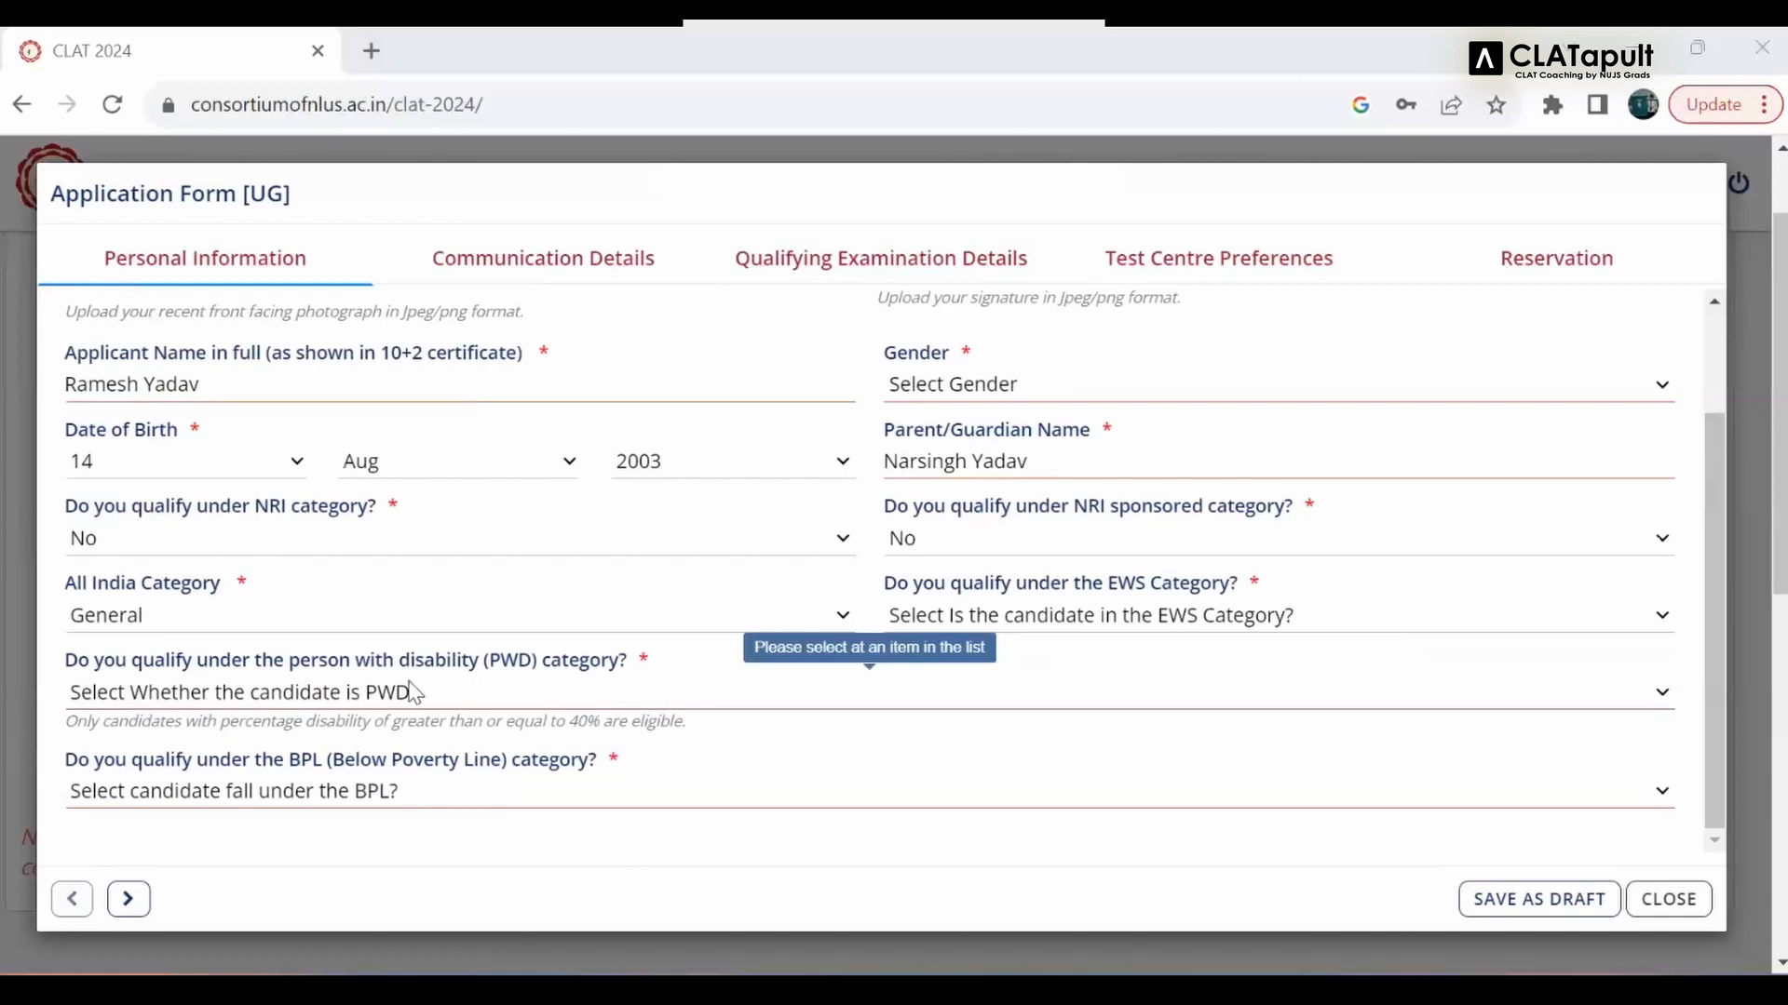
Answer No to the PWD and BPL questions and save the form as a draft.
{"action": "left_click", "coordinate": [359, 687]}
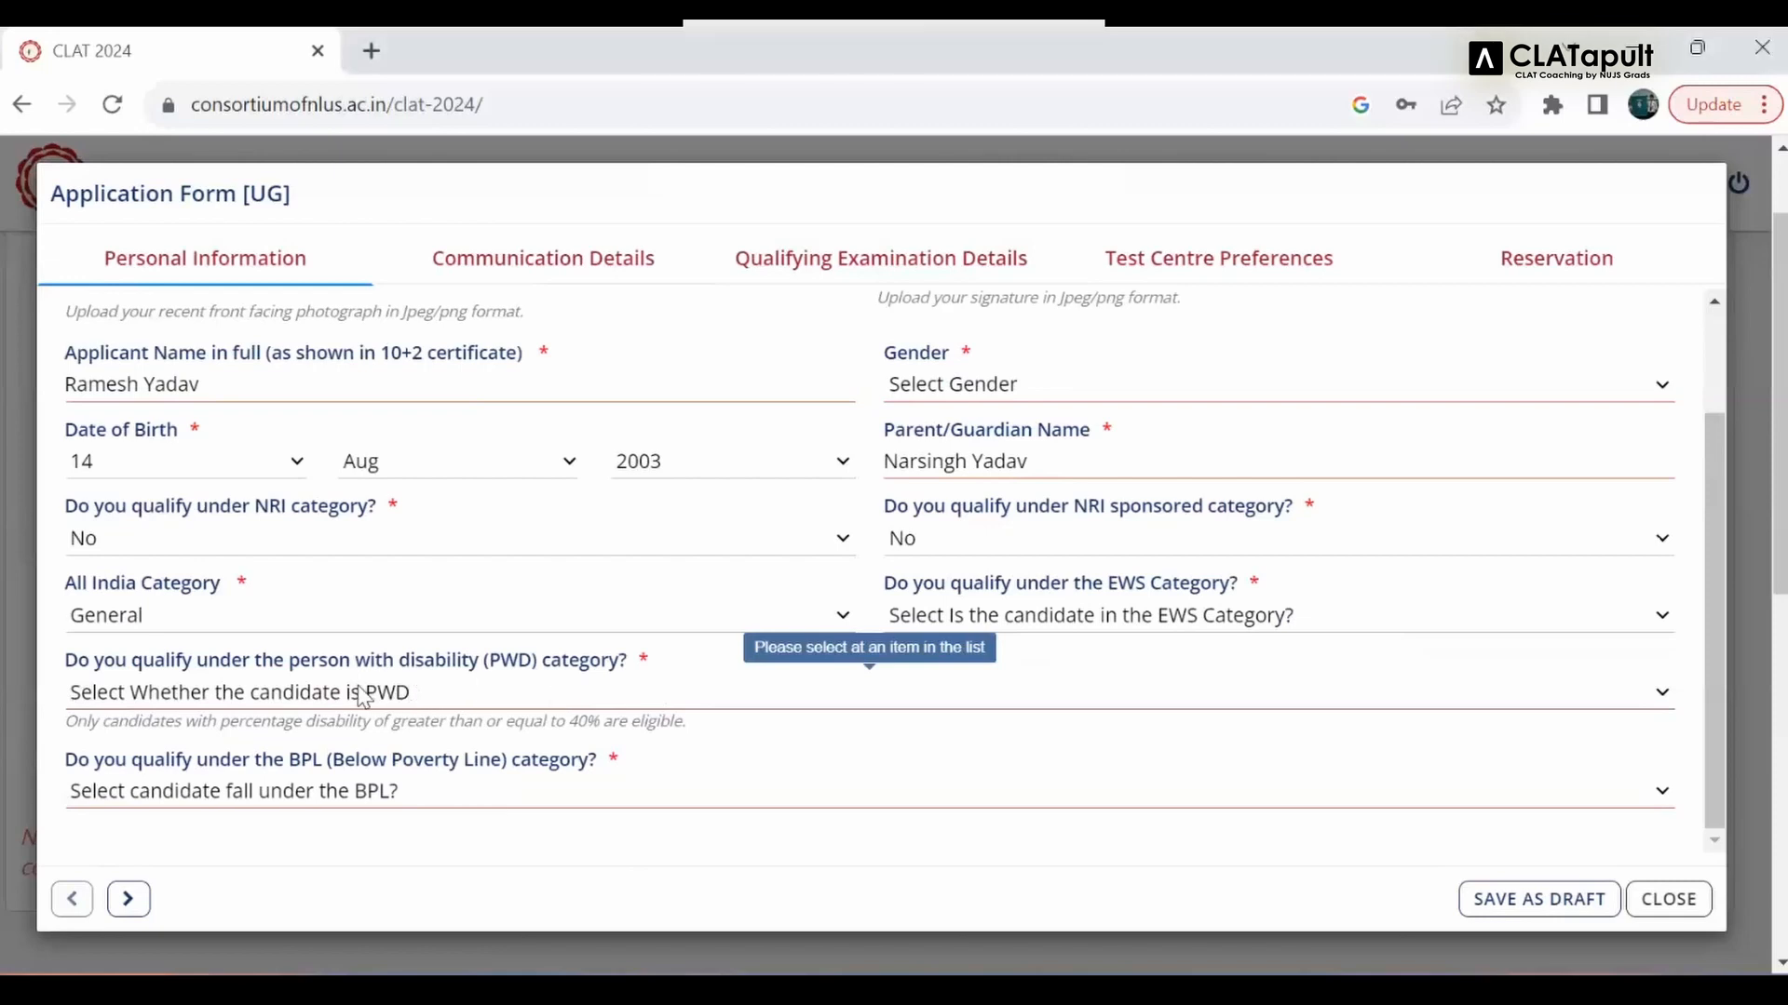
{"action": "left_click", "coordinate": [224, 748]}
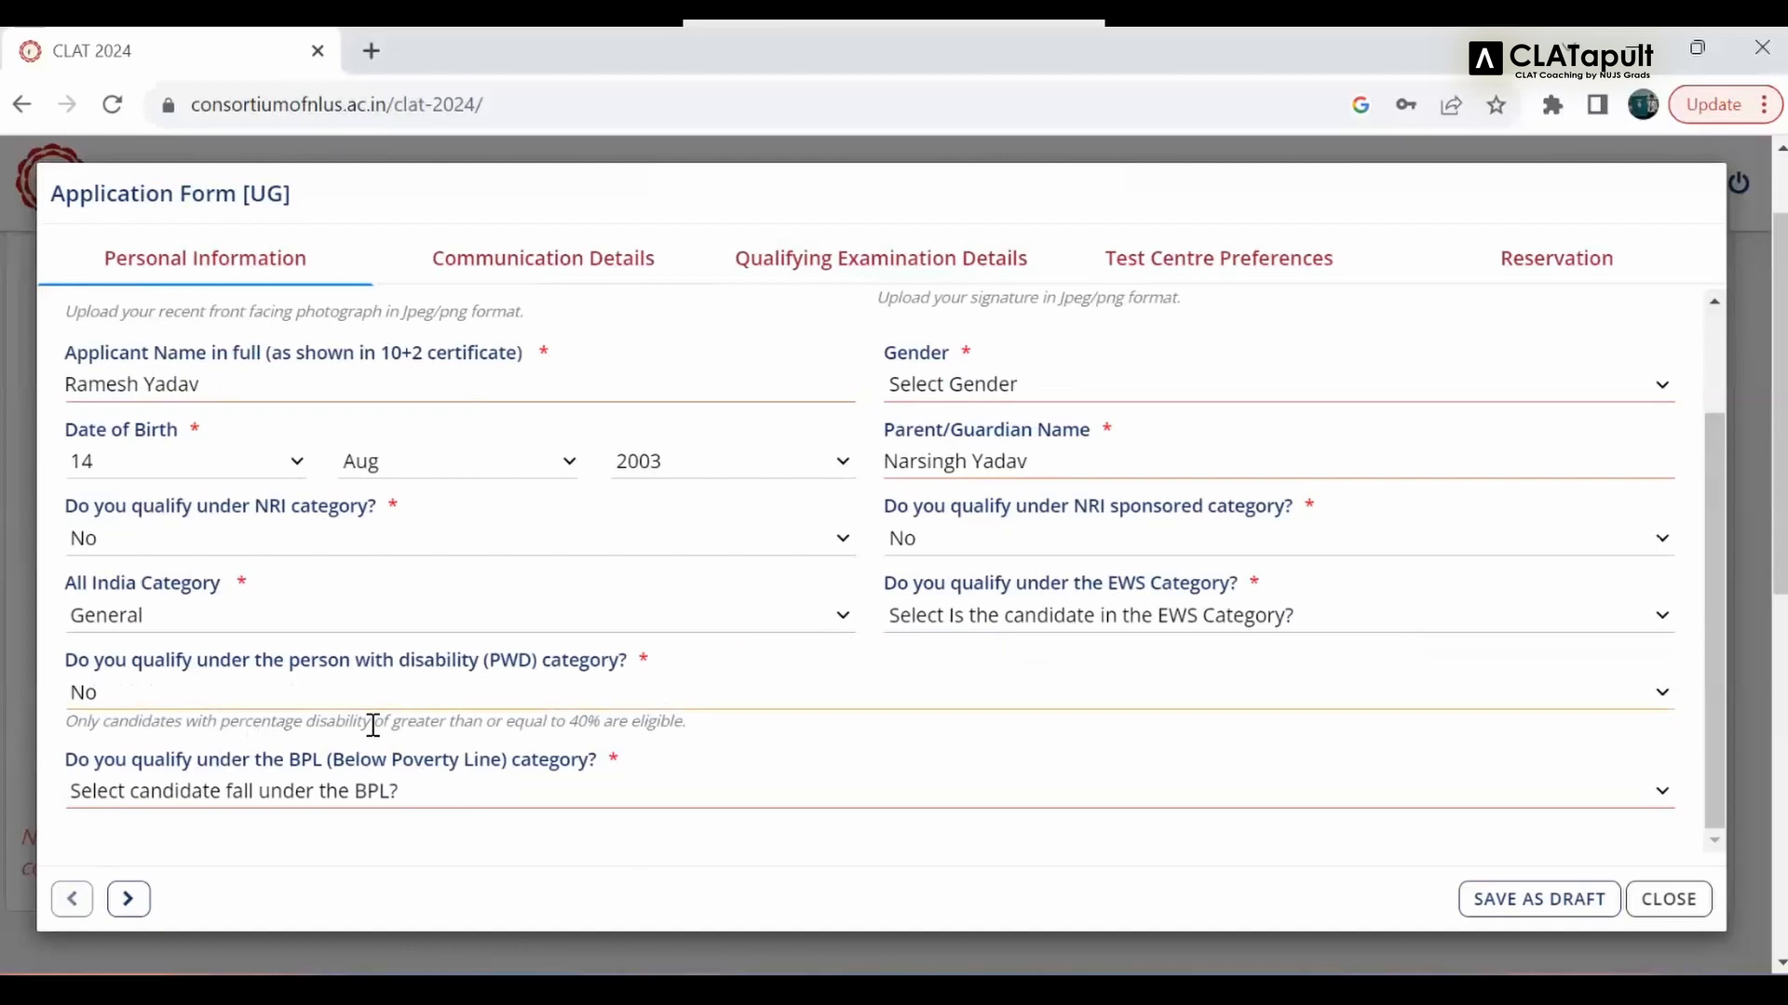
{"action": "left_click", "coordinate": [384, 796]}
{"action": "left_click", "coordinate": [244, 844]}
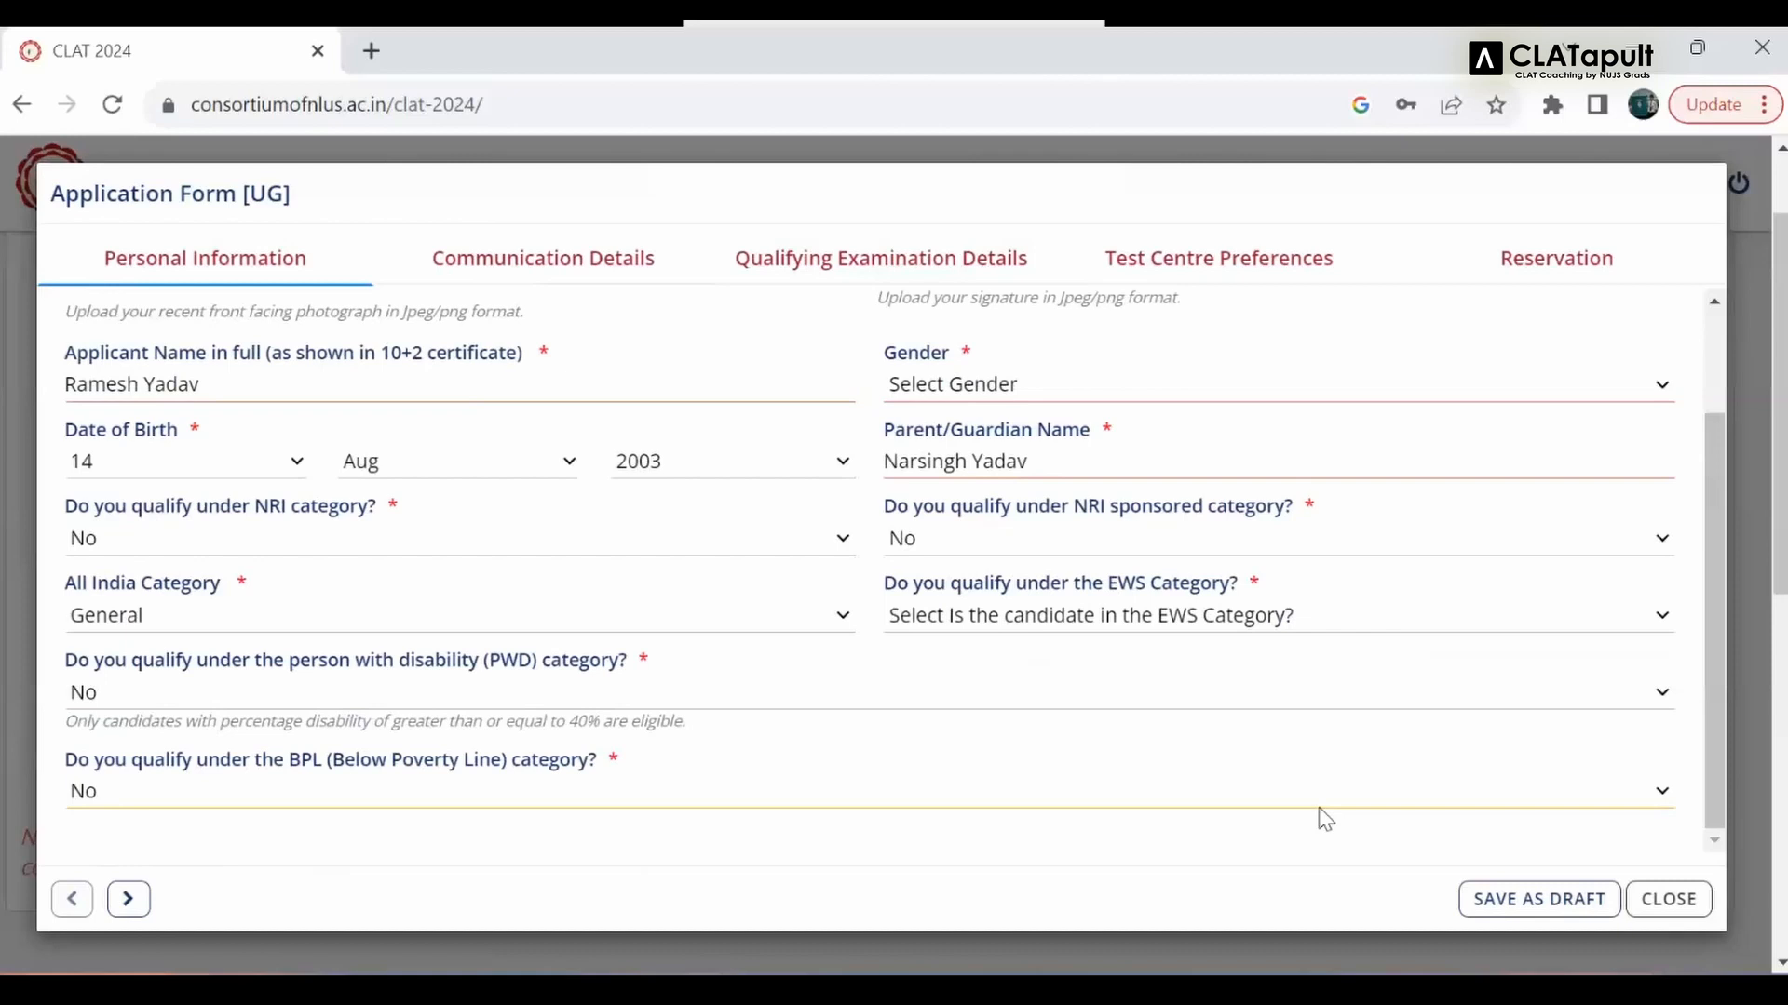
{"action": "left_click", "coordinate": [1541, 901]}
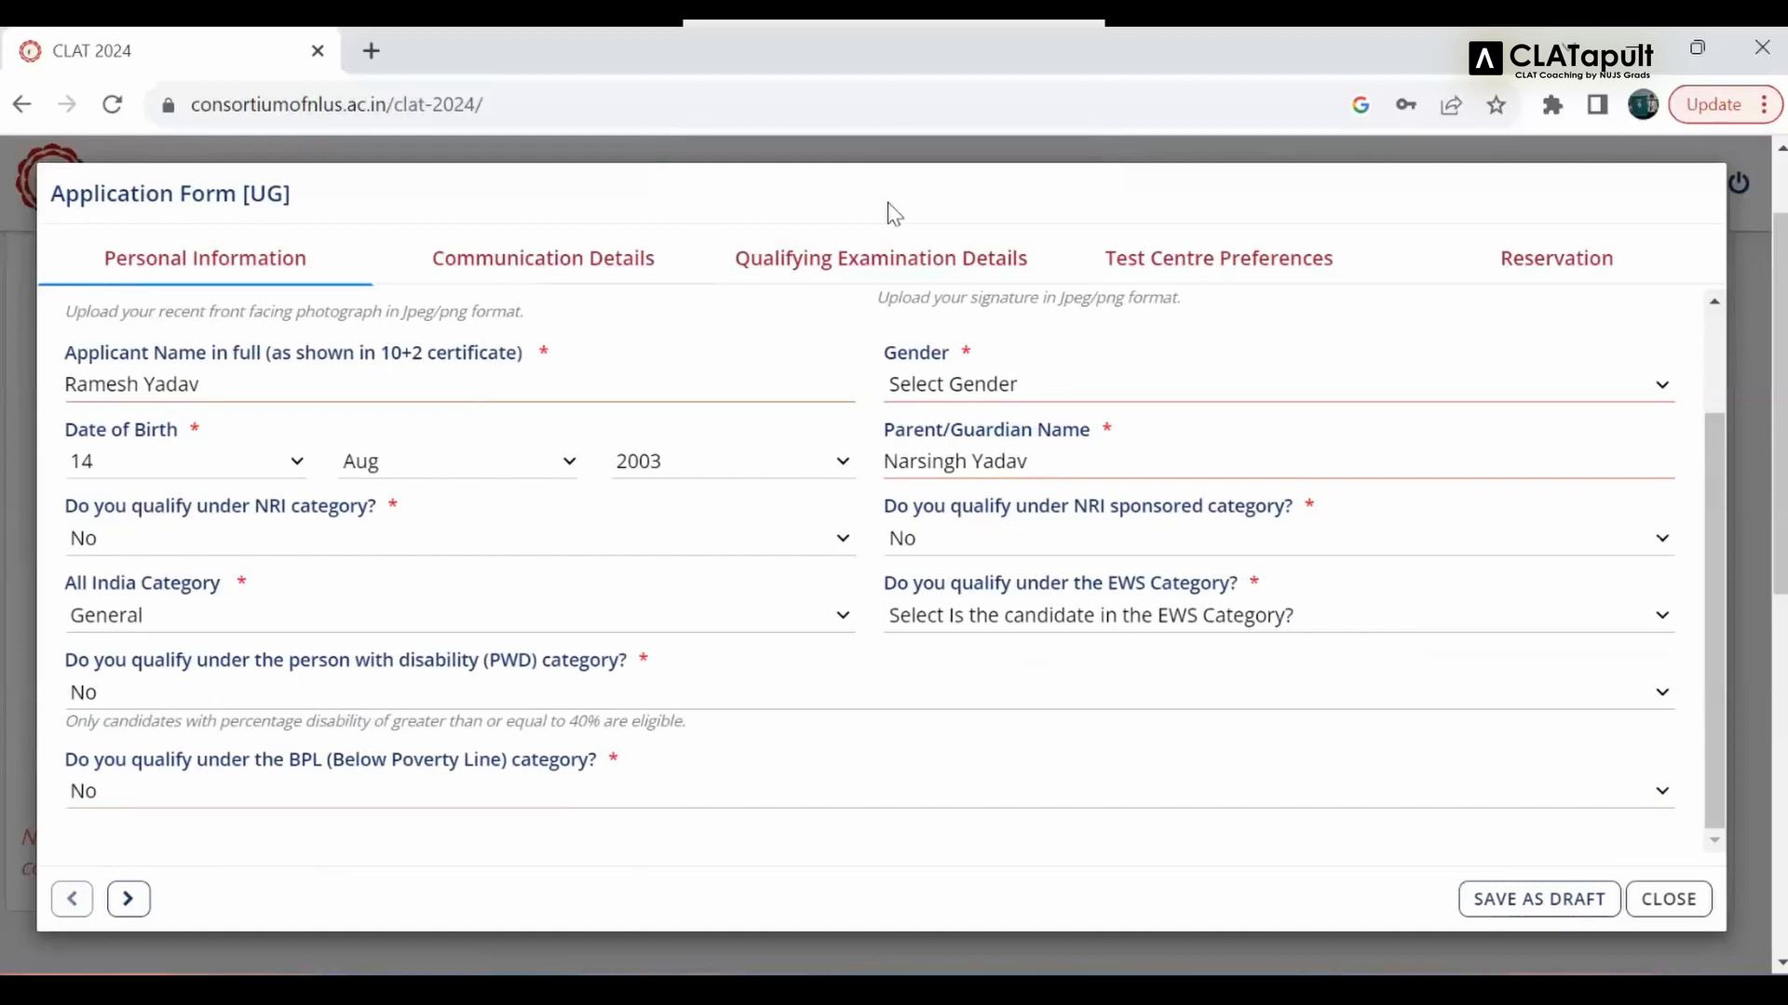
In Communication Details, enter the complete correspondence address with flat, block, apartment and road, correcting typos.
{"action": "left_click", "coordinate": [129, 899]}
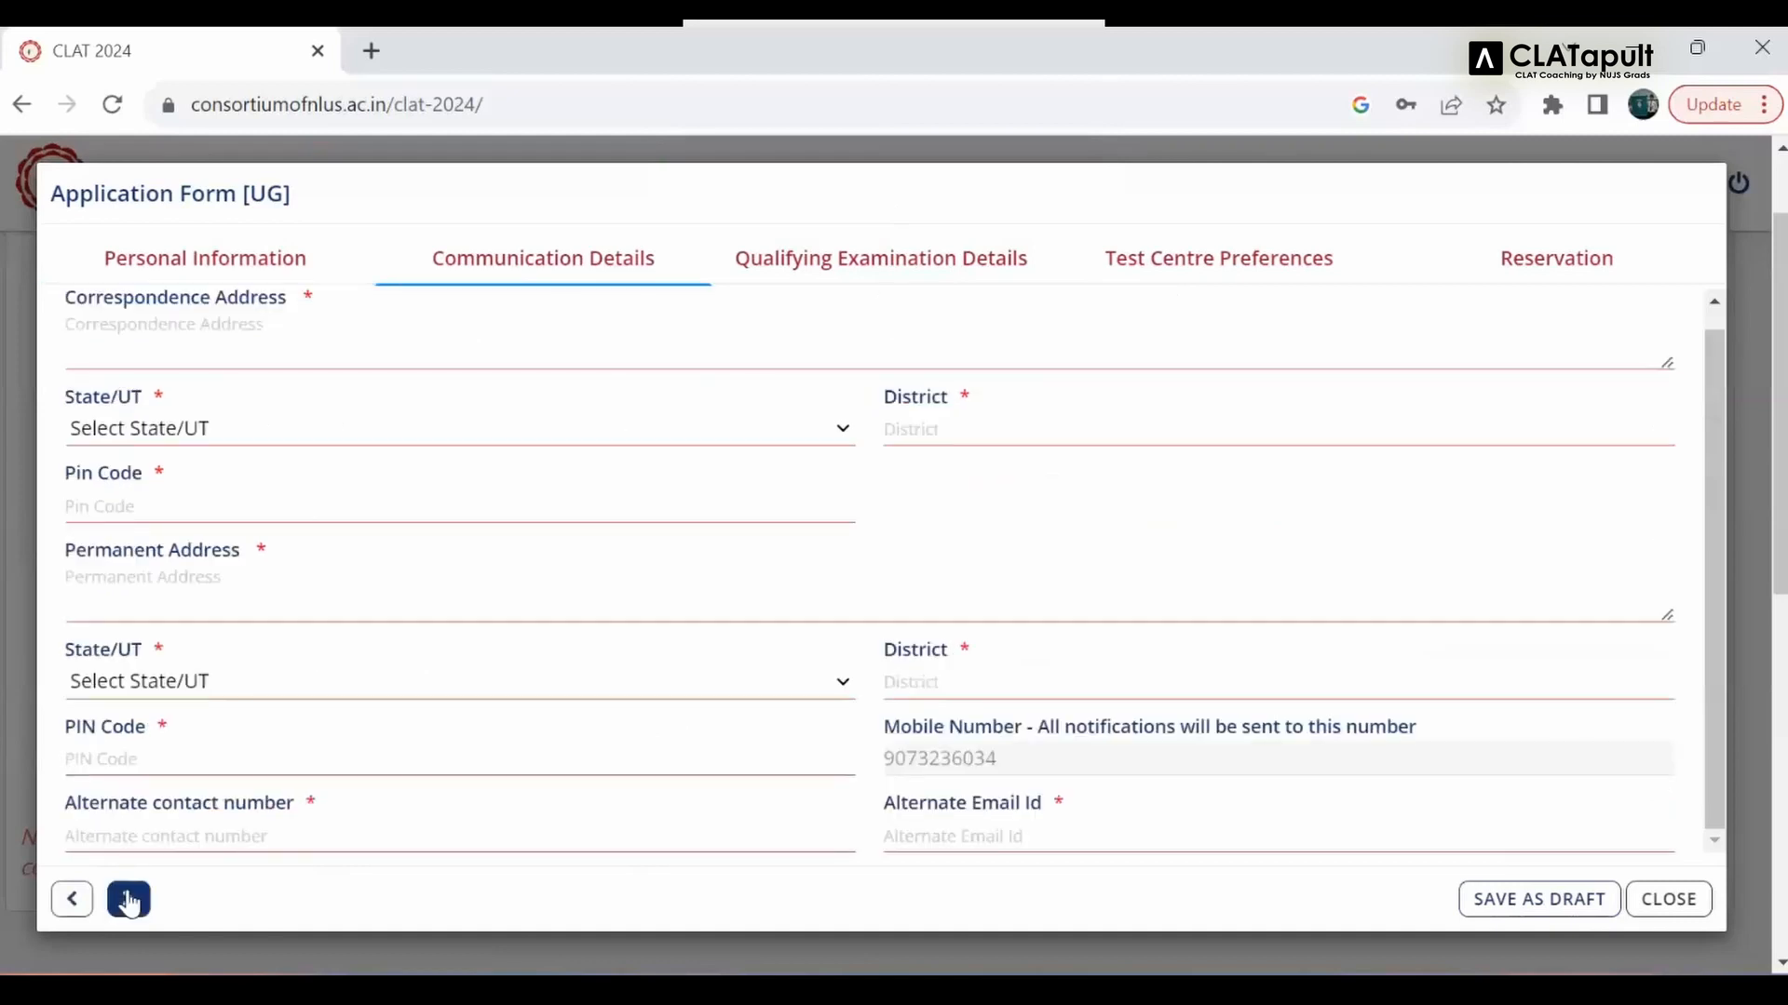
{"action": "scroll", "coordinate": [556, 591], "scroll_direction": "up", "scroll_amount": 1}
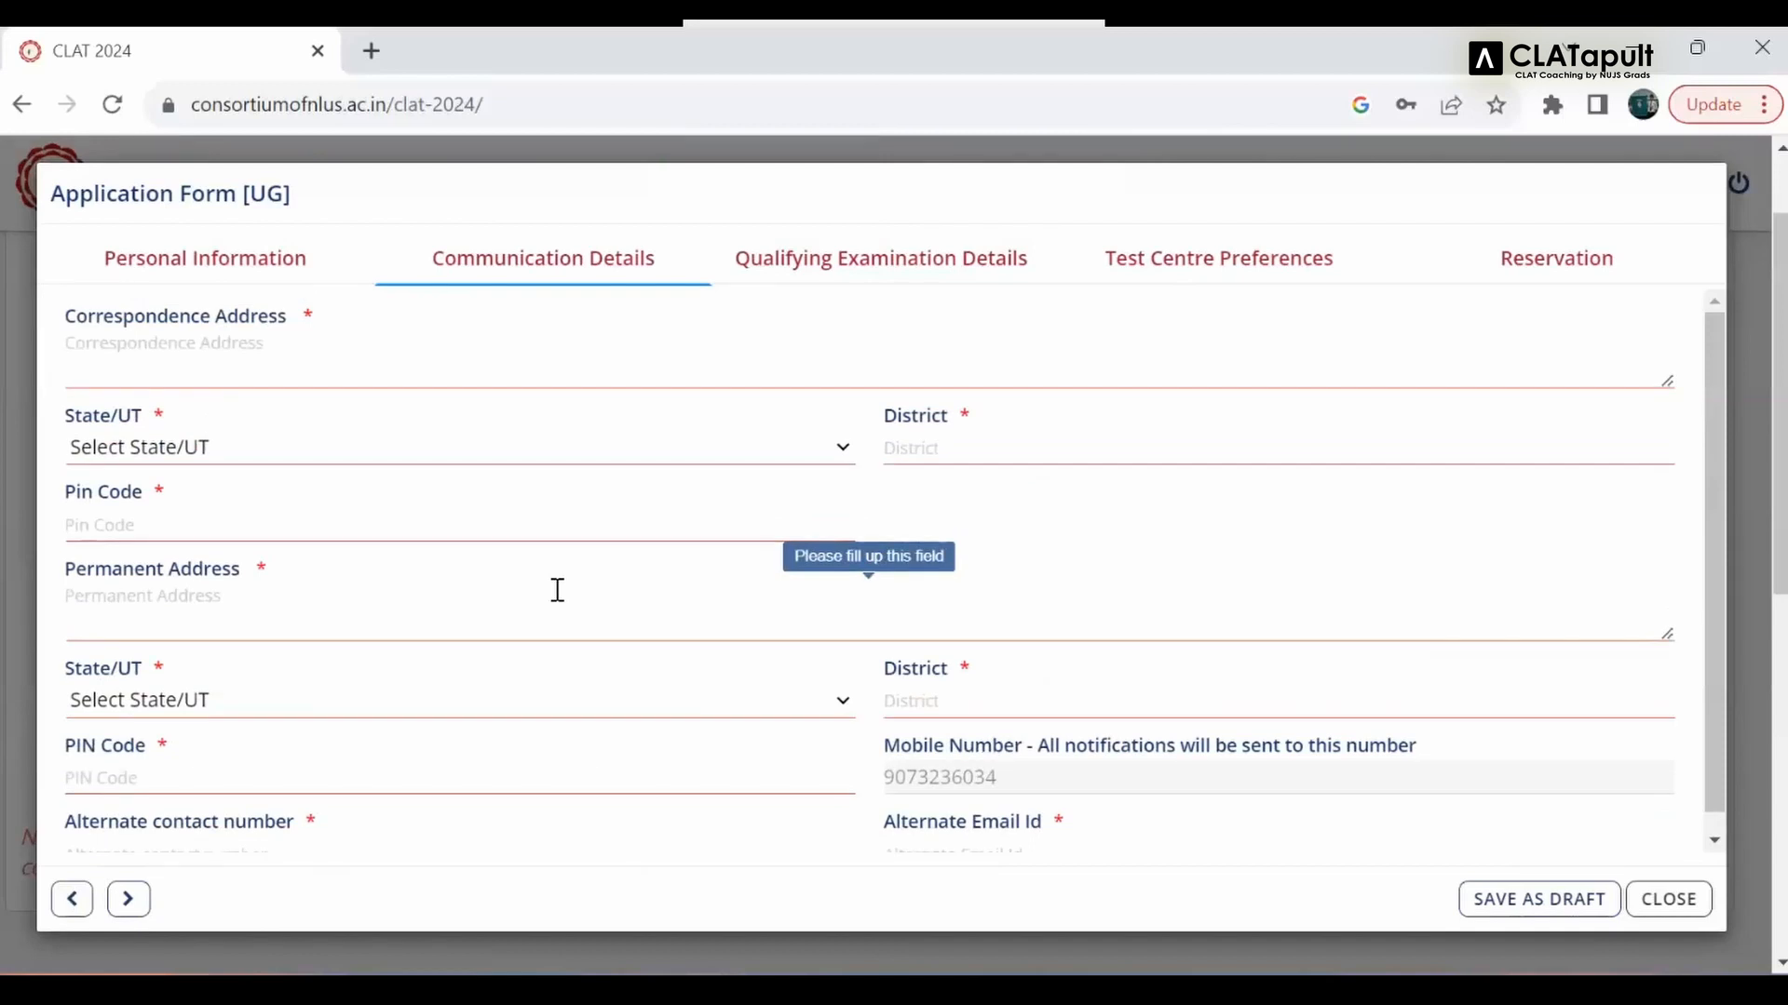
{"action": "left_click", "coordinate": [325, 379]}
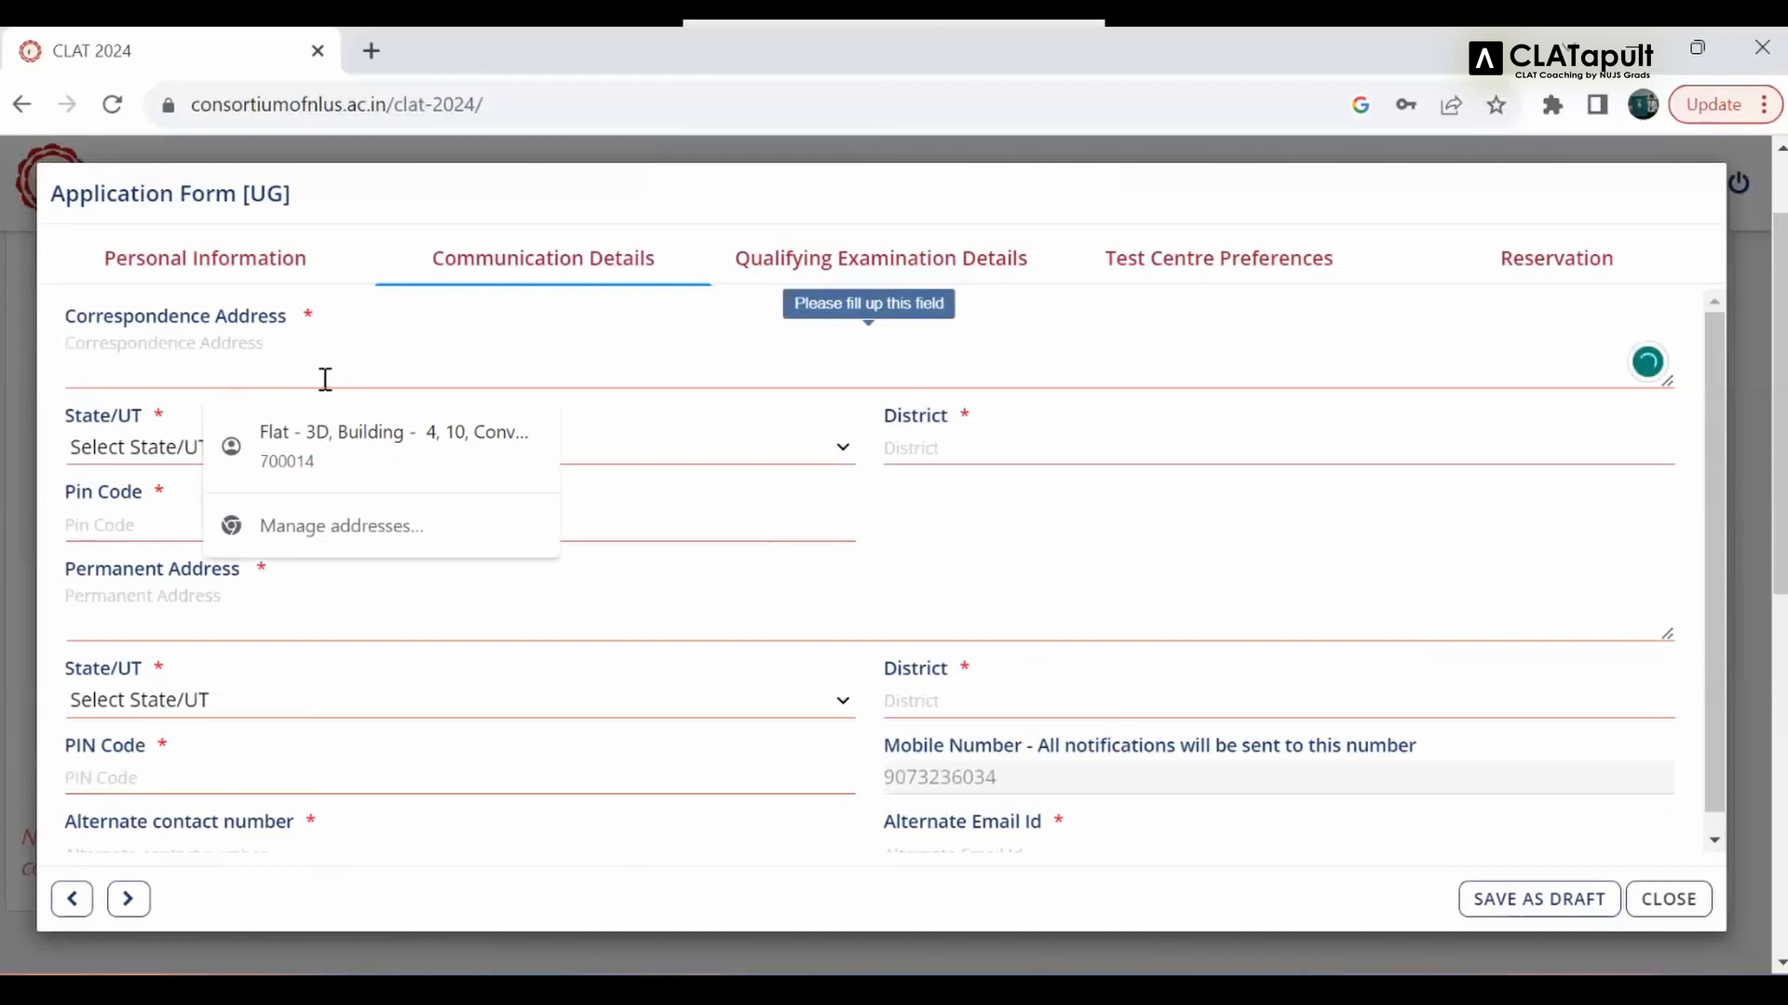
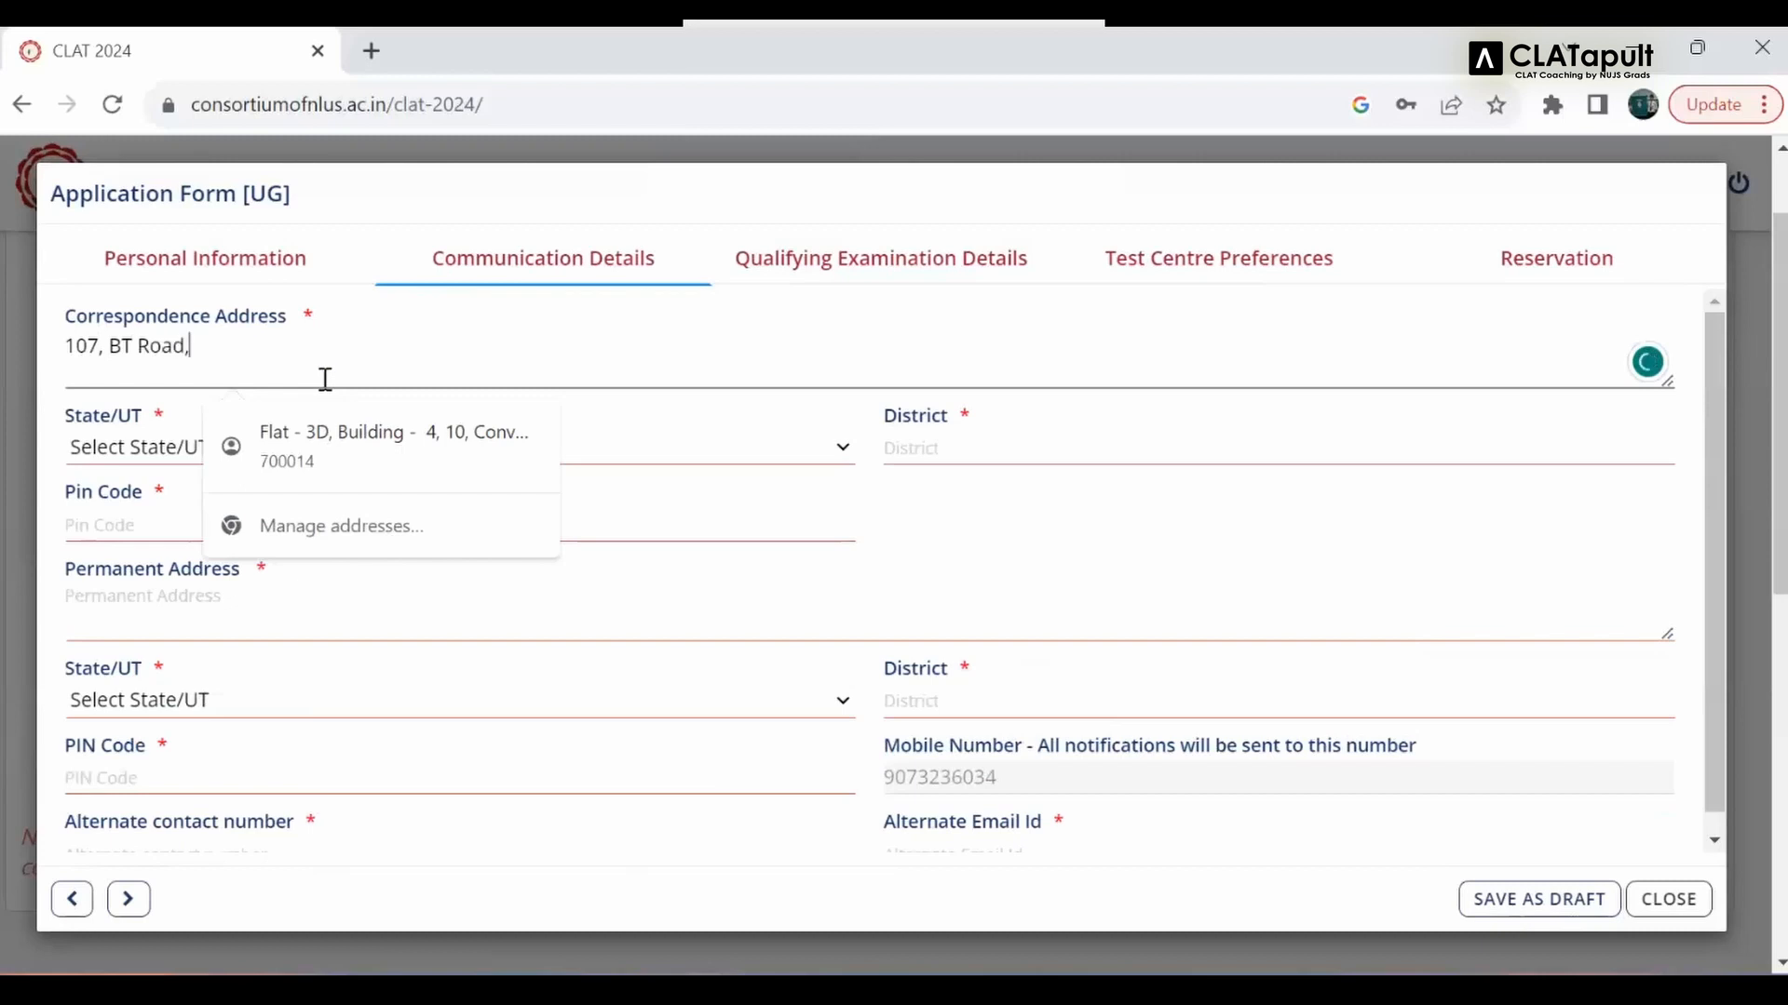
{"action": "key", "text": "Left"}
{"action": "key", "text": "Left"}
{"action": "key", "text": "Left"}
{"action": "key", "text": "Left"}
{"action": "key", "text": "Left"}
{"action": "key", "text": "Left"}
{"action": "key", "text": "Left"}
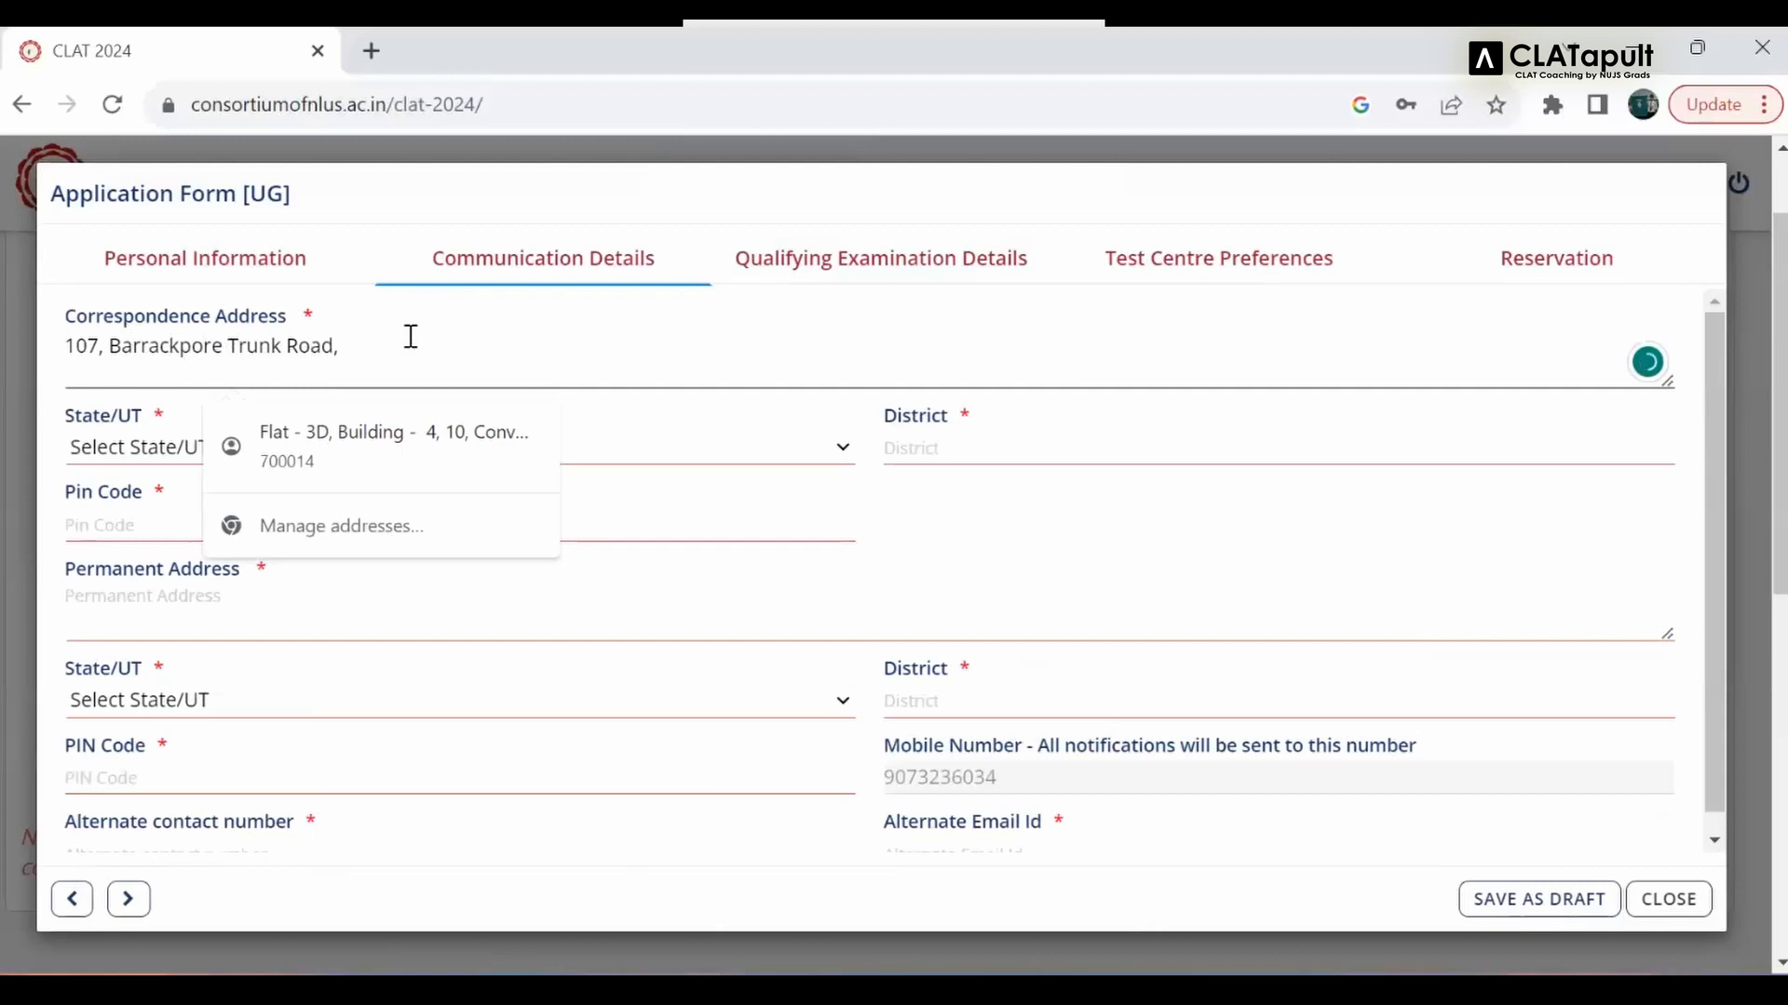
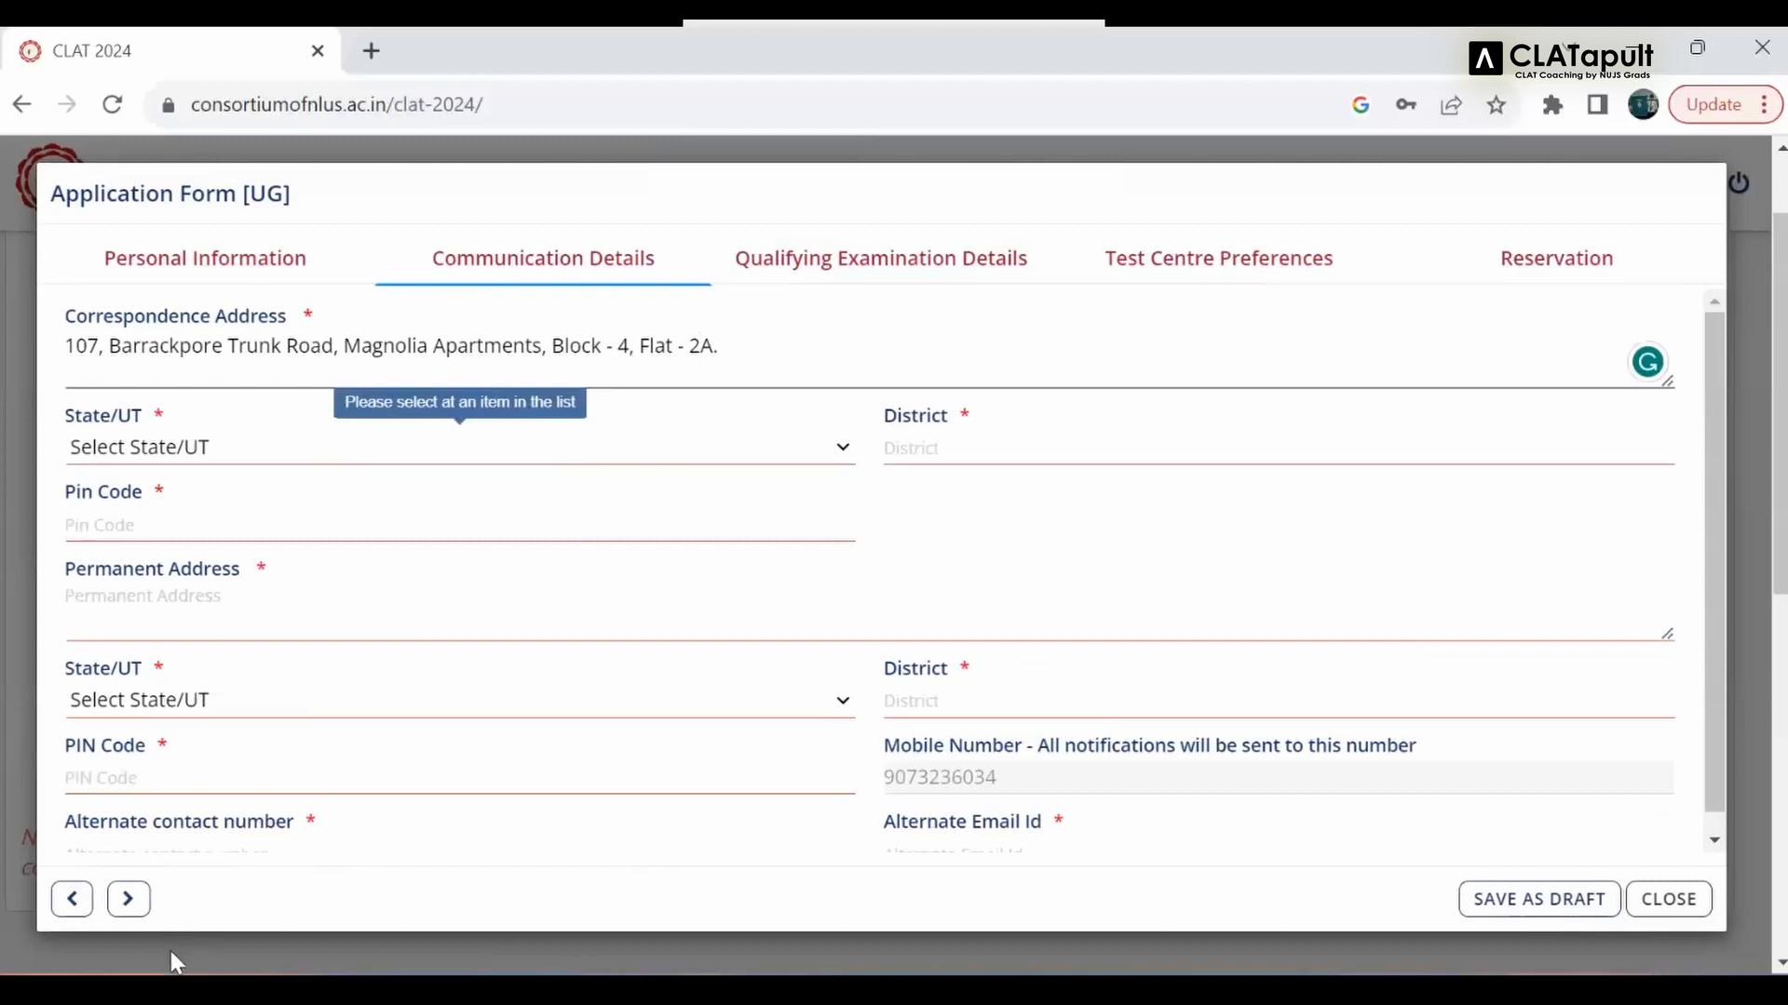
Set the correspondence state to West Bengal, district to Kolkata, and enter the PIN code.
{"action": "key", "text": "w"}
{"action": "left_click", "coordinate": [1050, 445]}
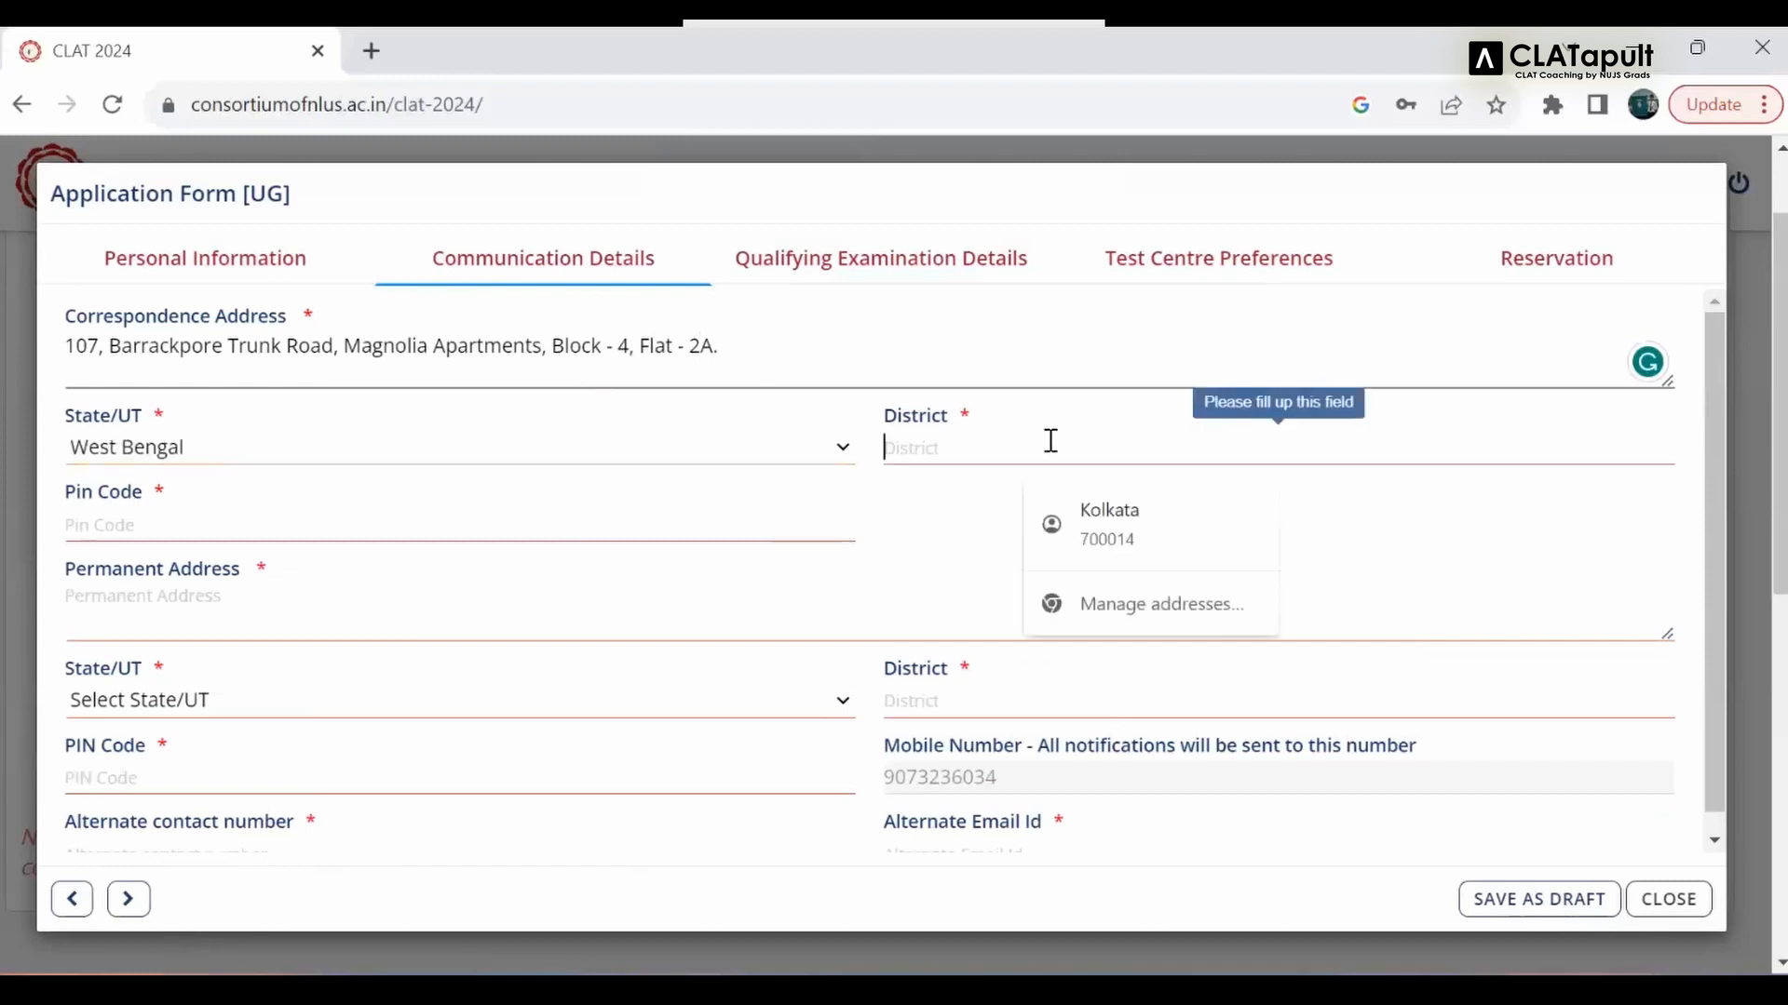
{"action": "type", "text": "Kolkata"}
{"action": "left_click", "coordinate": [300, 539]}
{"action": "type", "text": "700108"}
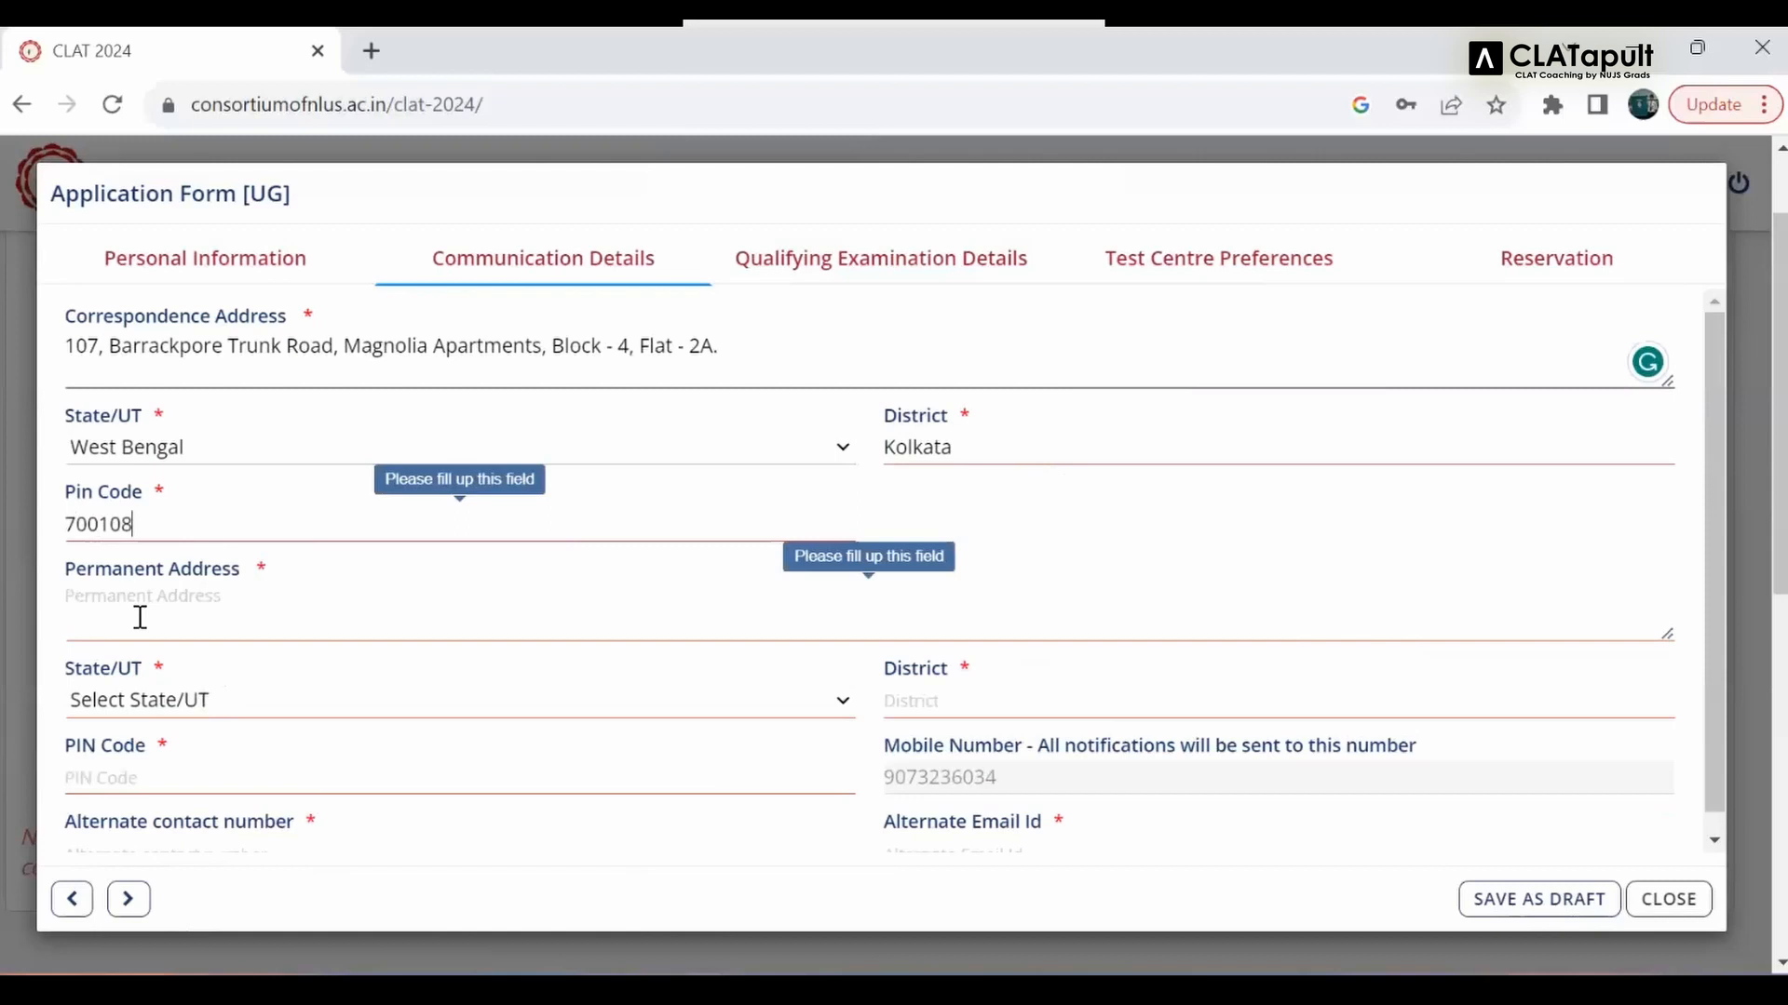
Copy the address into Permanent Address, with state West Bengal, the PIN code and district Kolkata.
{"action": "left_click", "coordinate": [140, 618]}
{"action": "triple_click", "coordinate": [292, 343]}
{"action": "key", "text": "ctrl+c"}
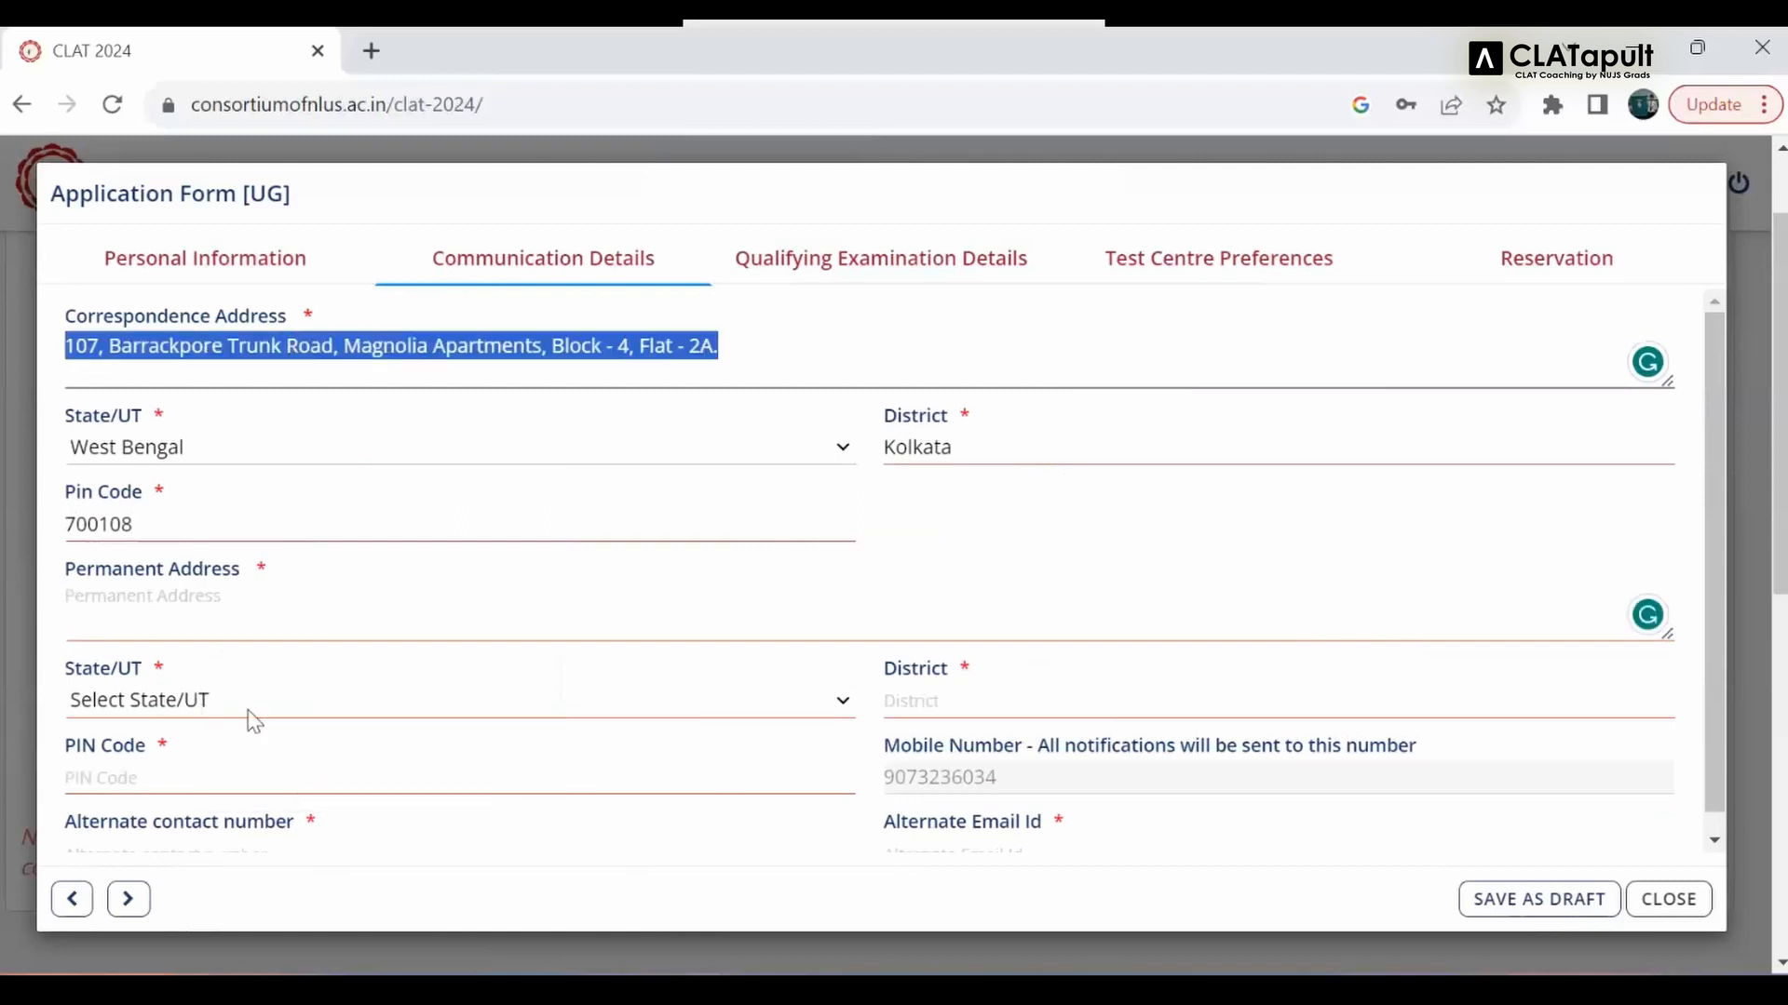
{"action": "left_click", "coordinate": [152, 612]}
{"action": "key", "text": "ctrl+v"}
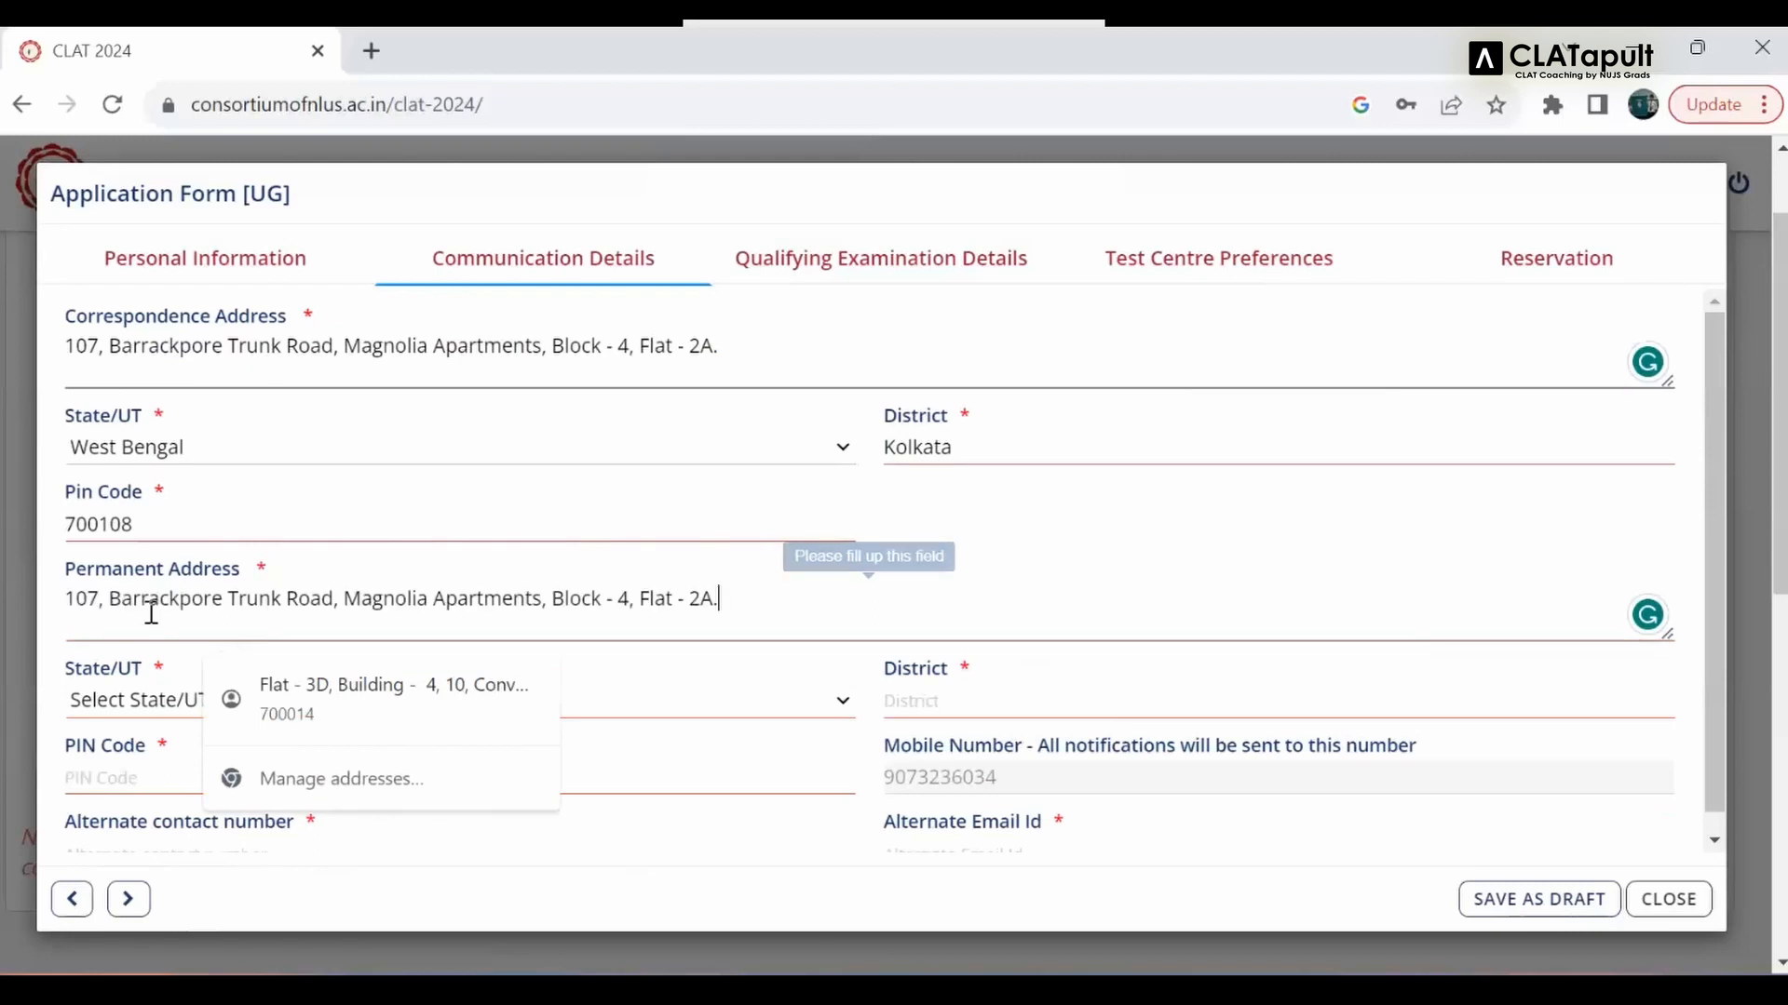
{"action": "left_click", "coordinate": [148, 696]}
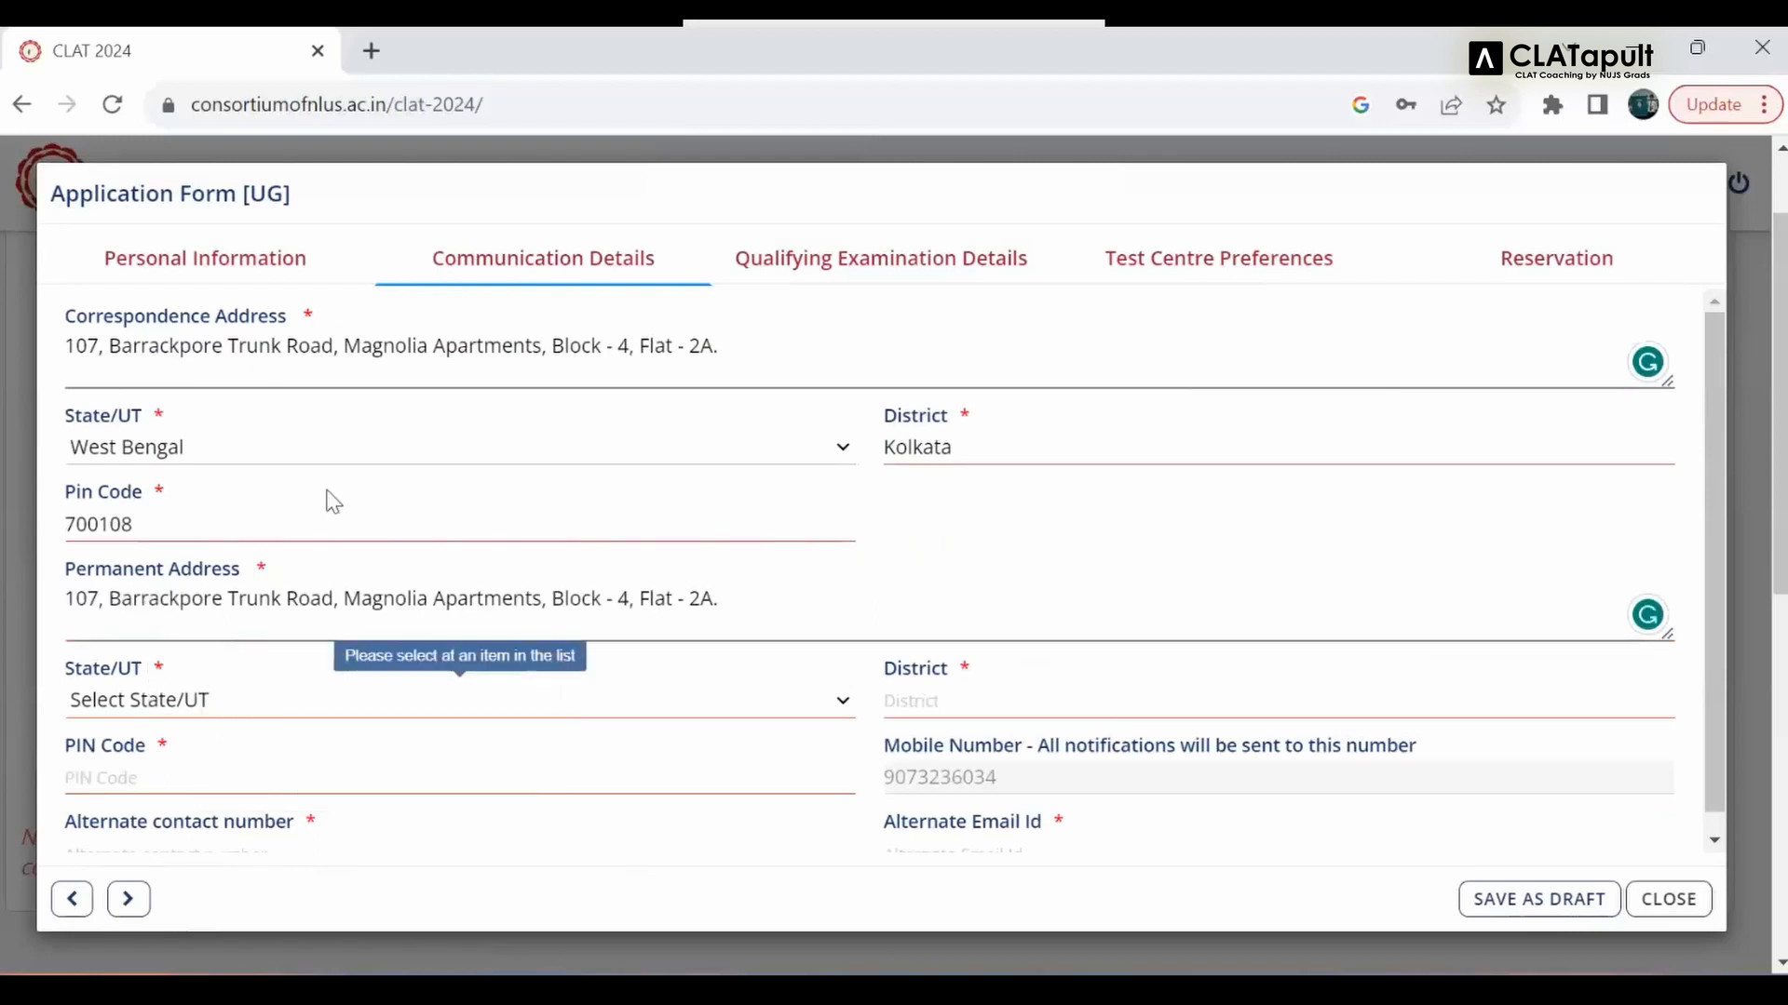
{"action": "left_click", "coordinate": [280, 680]}
{"action": "left_click", "coordinate": [251, 766]}
{"action": "type", "text": "700108"}
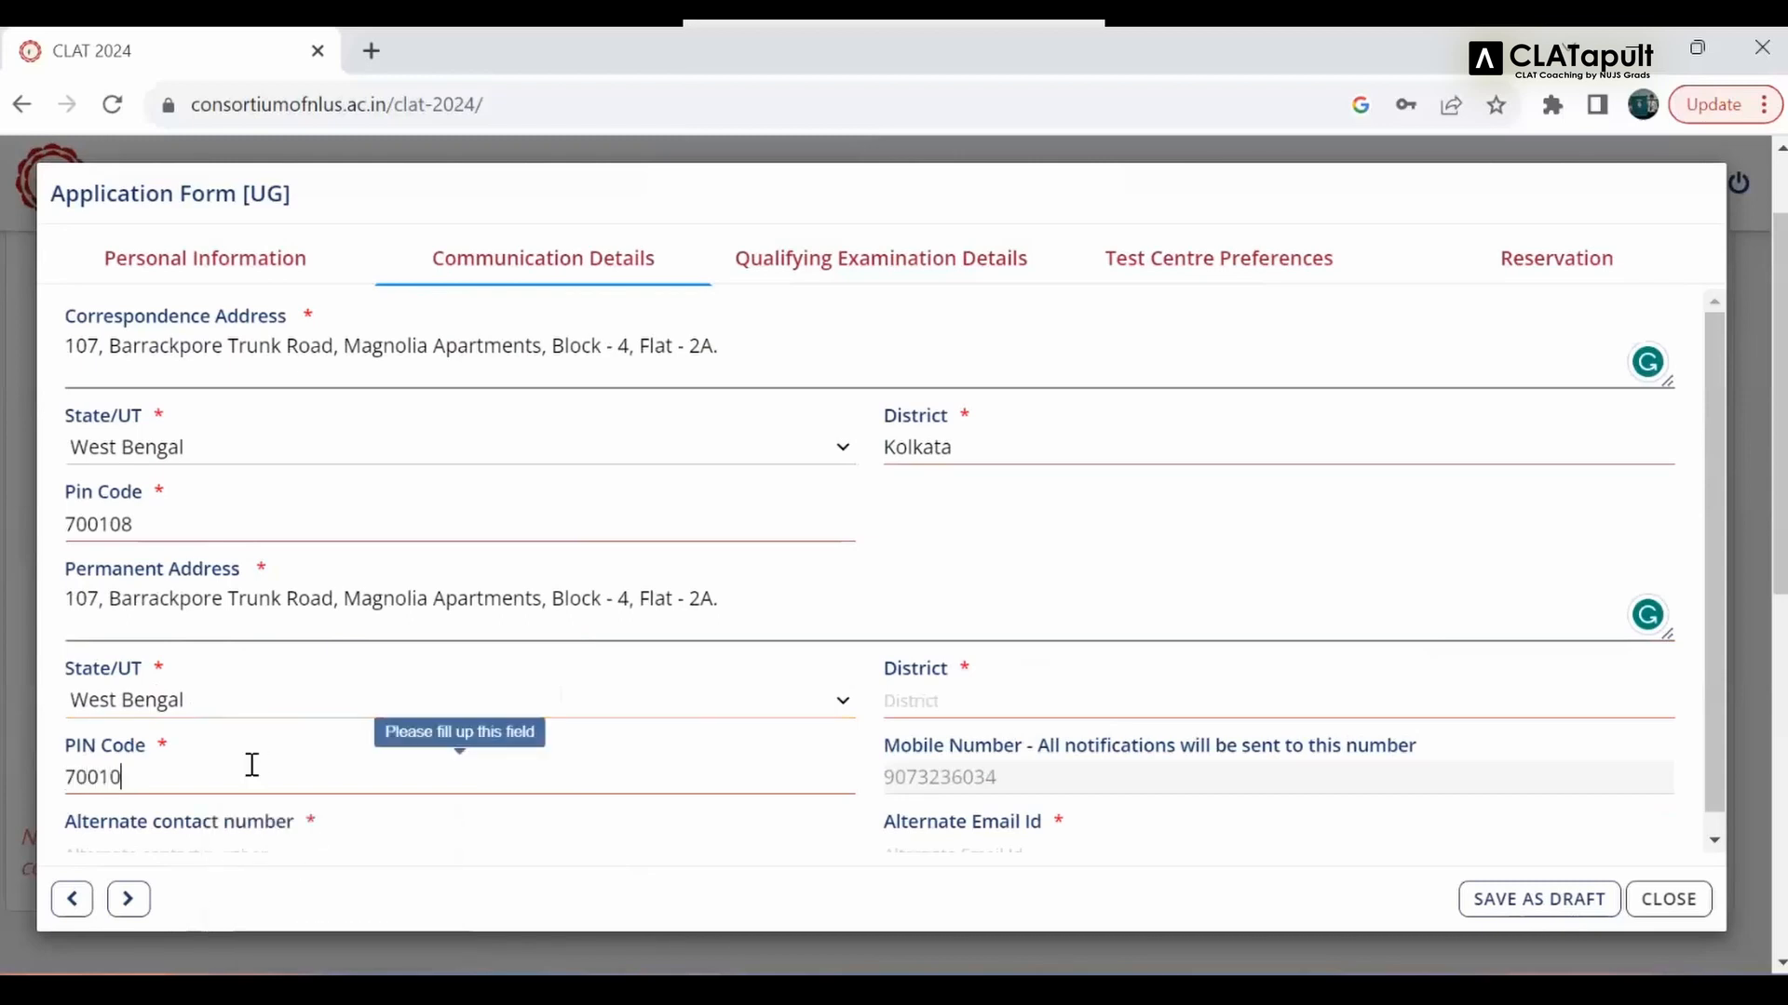
{"action": "left_click", "coordinate": [1007, 695]}
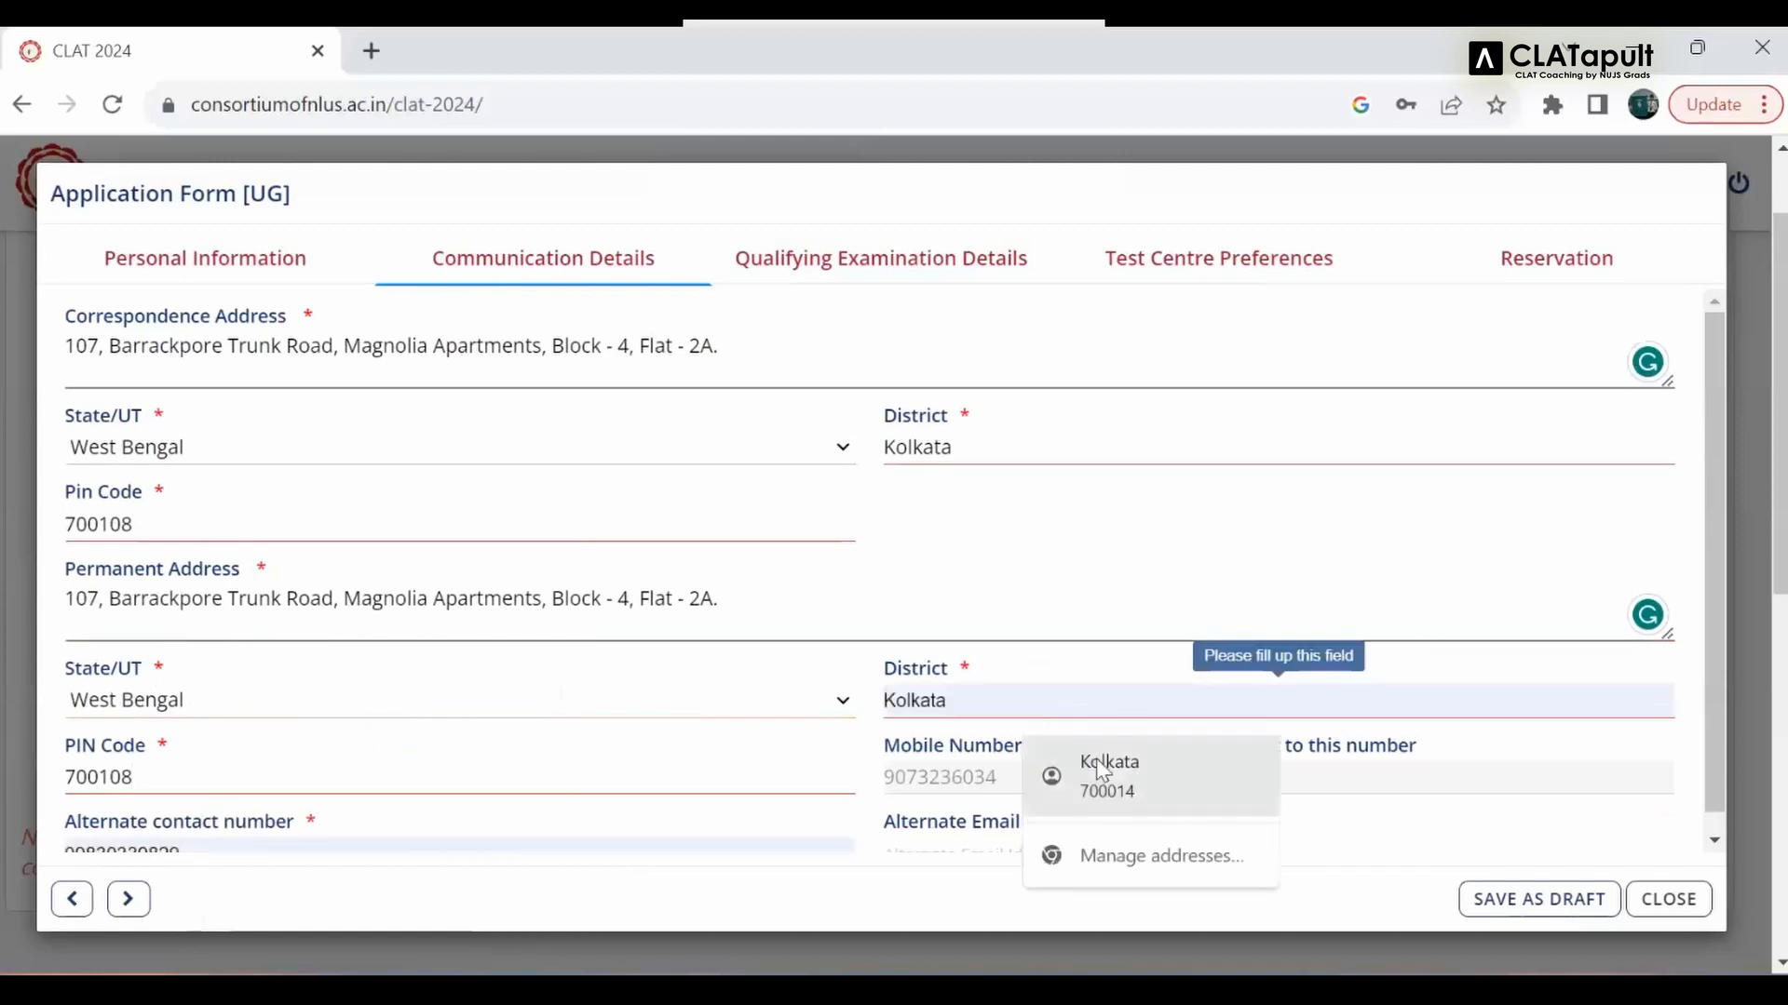
{"action": "left_click", "coordinate": [1063, 759]}
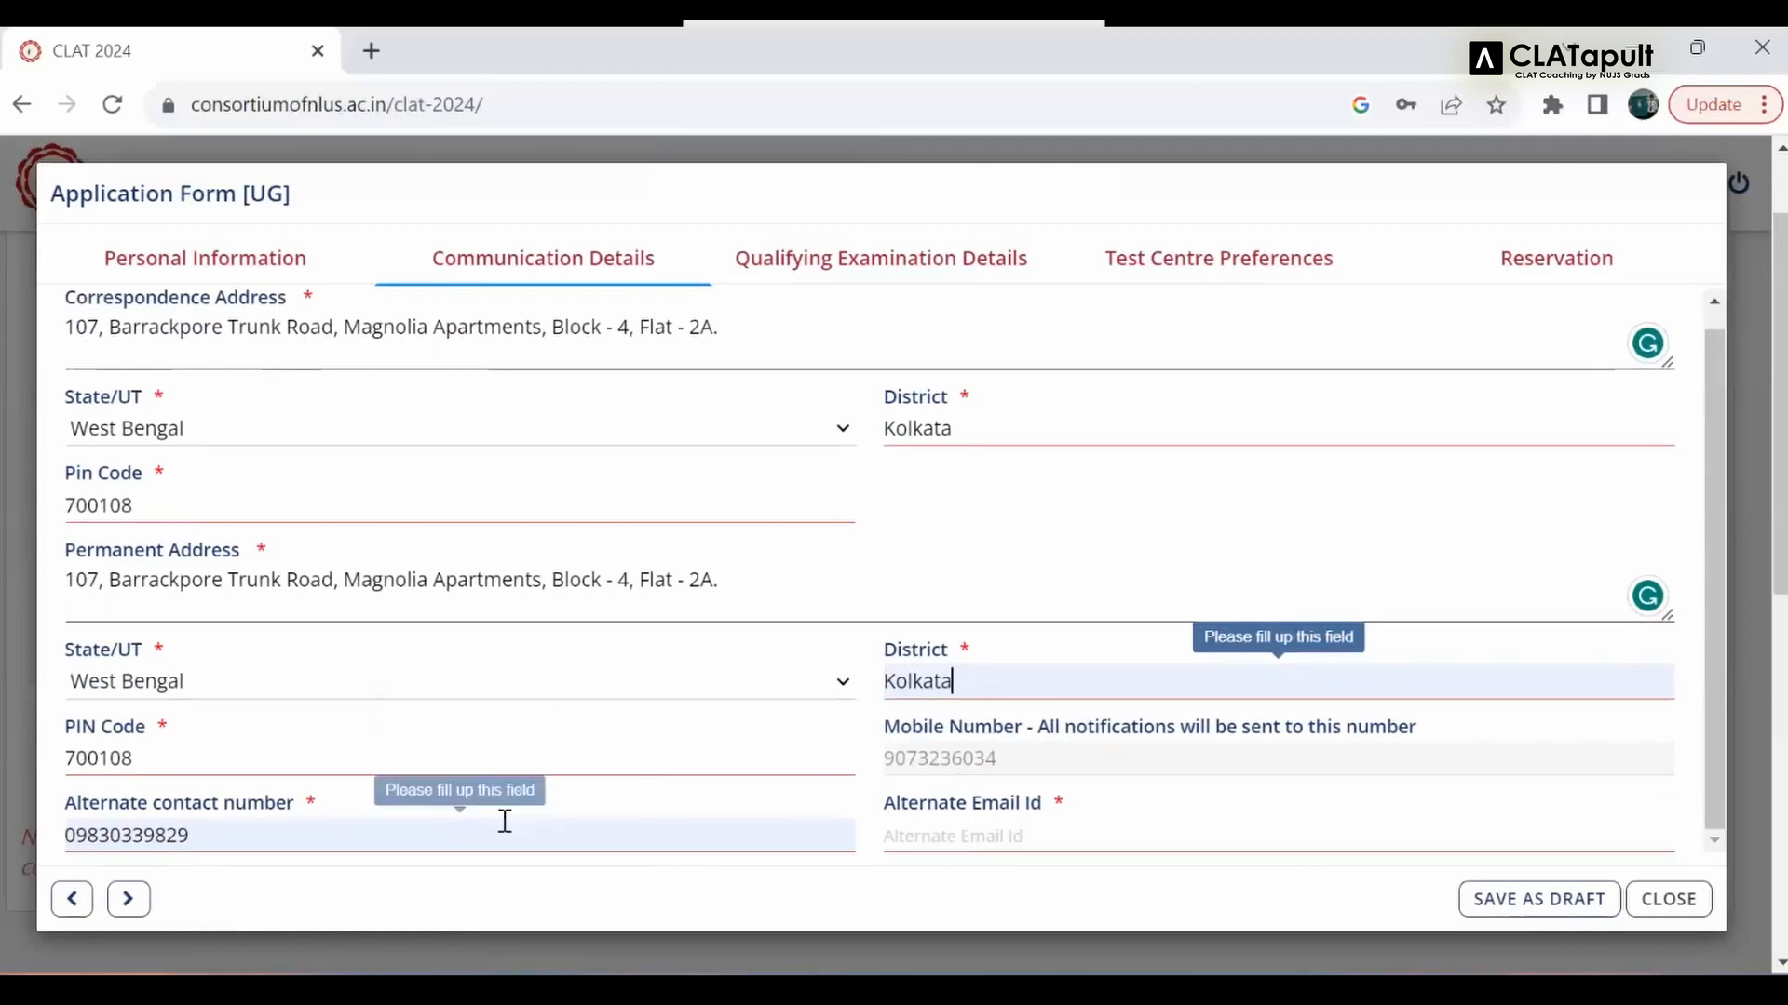
Remove the leading zero from the alternate number, enter the alternate e-mail, and save as draft.
{"action": "left_click", "coordinate": [86, 835]}
{"action": "key", "text": "BackSpace"}
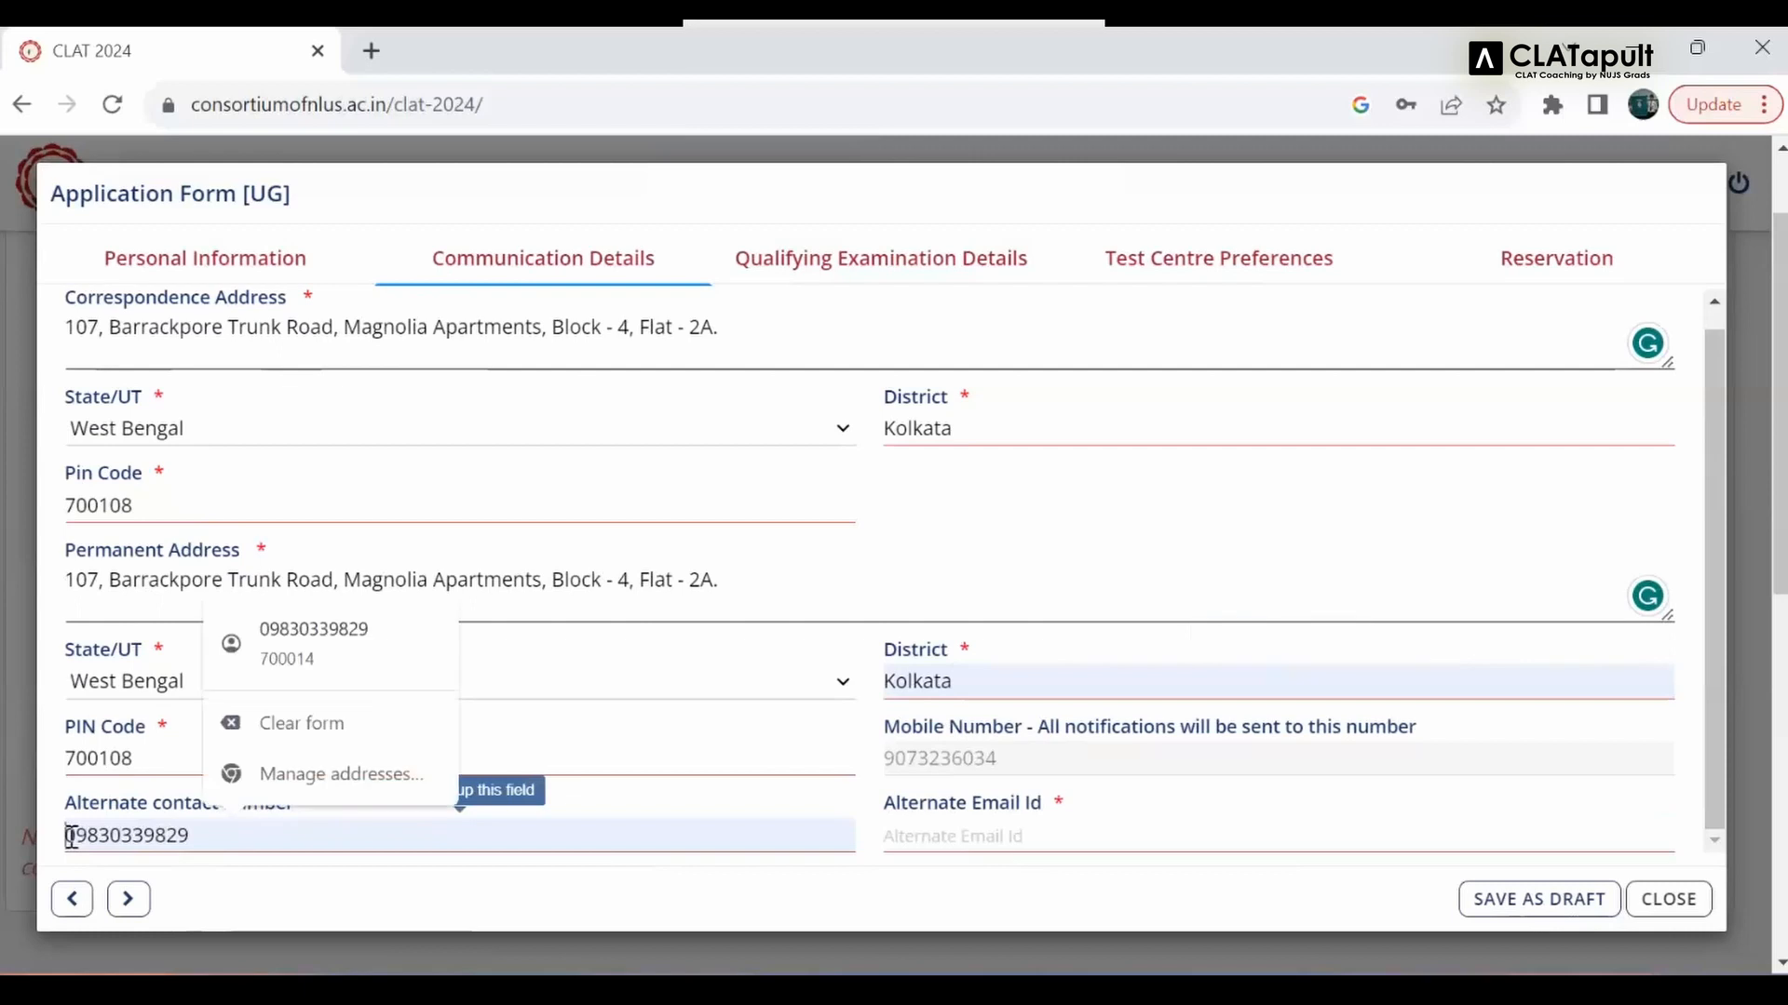
{"action": "scroll", "coordinate": [242, 796], "scroll_direction": "down", "scroll_amount": 2}
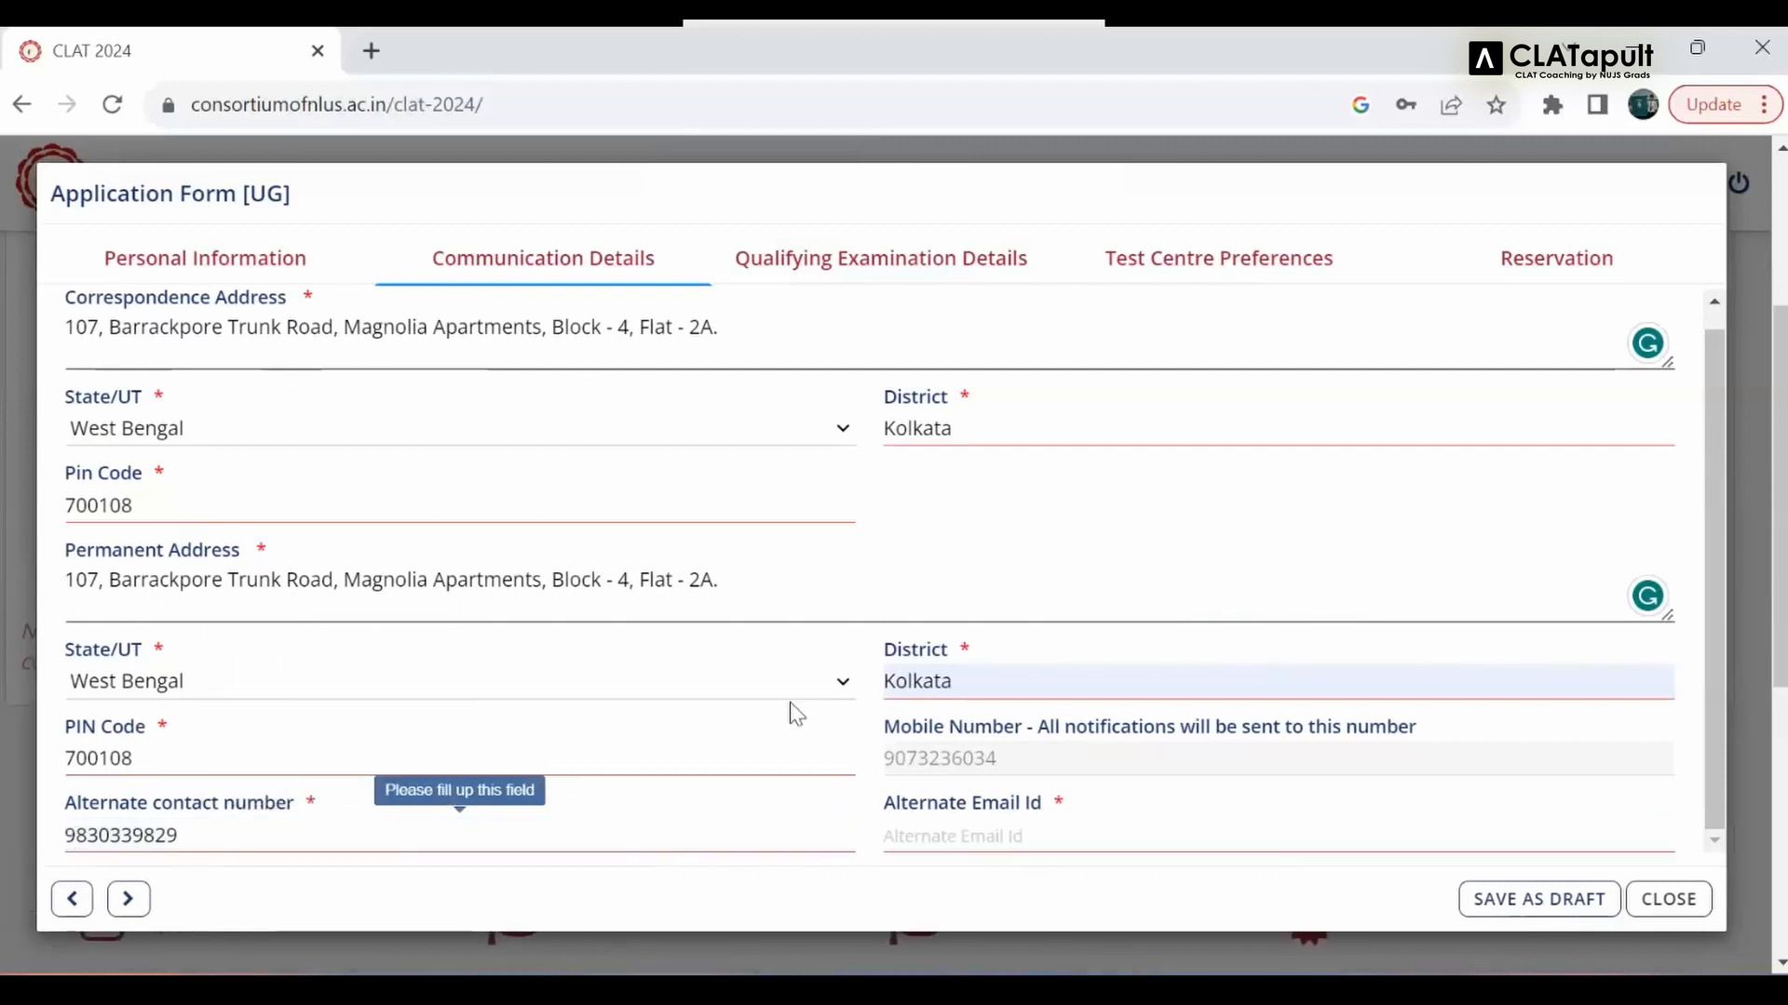
{"action": "left_click", "coordinate": [999, 835]}
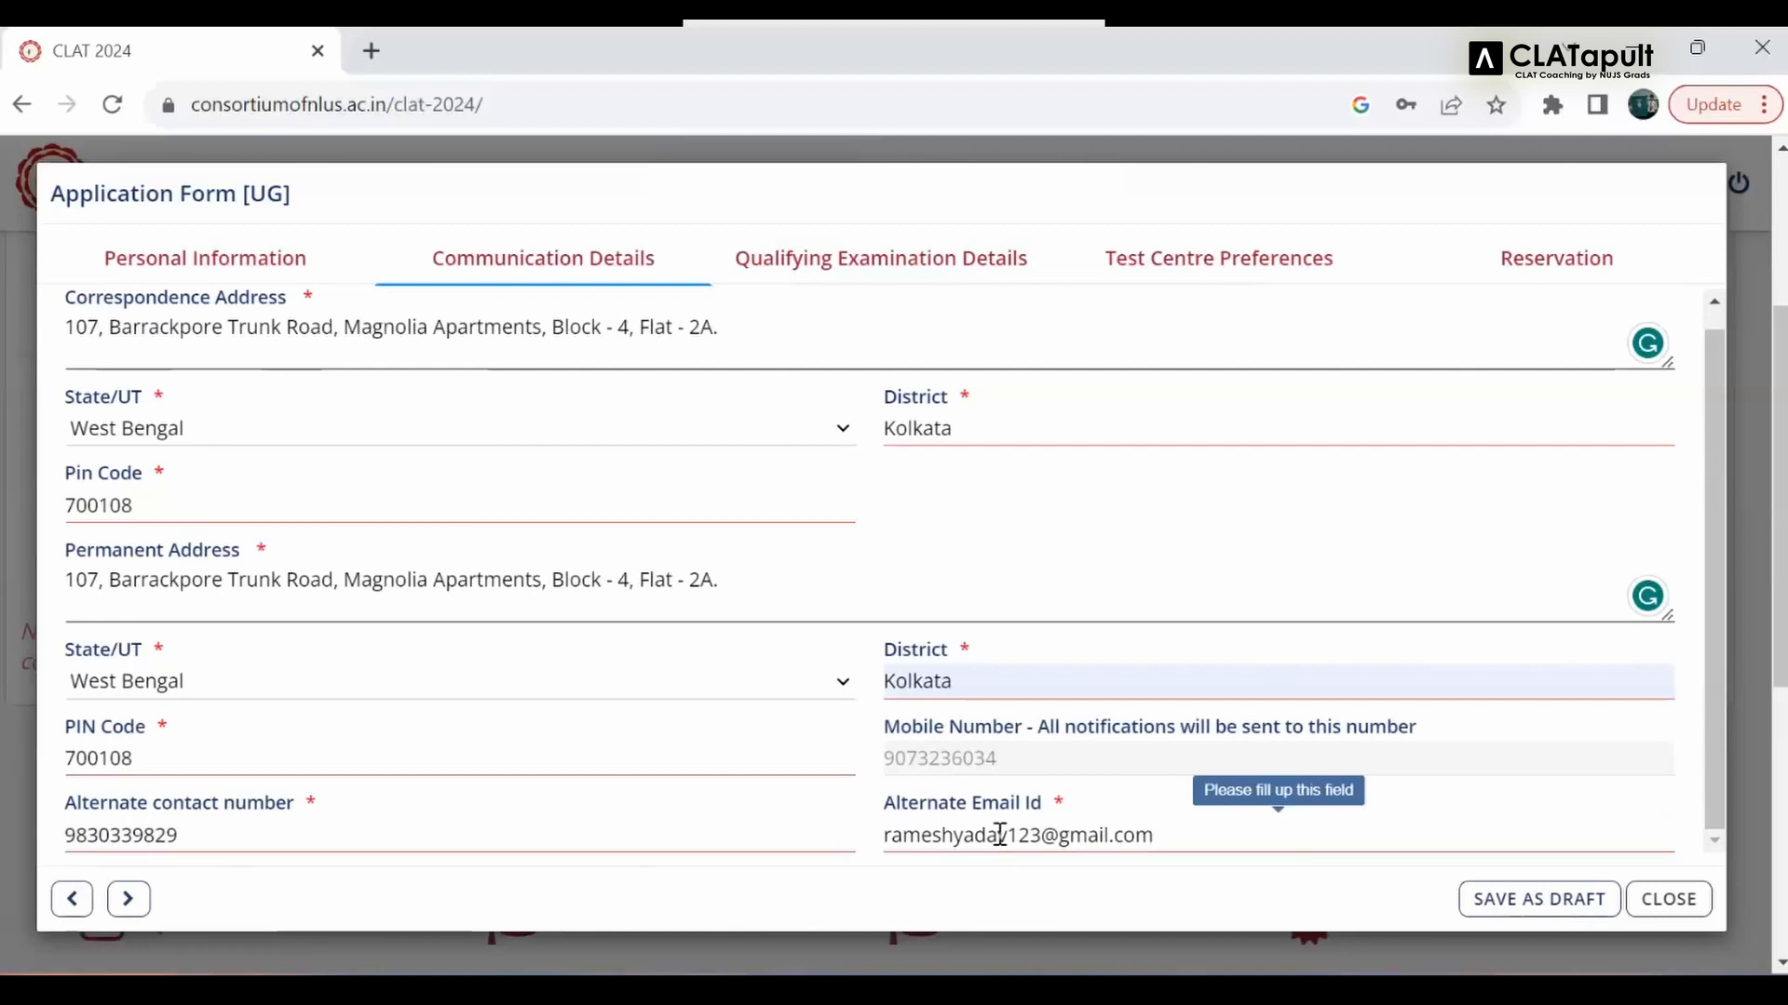
{"action": "scroll", "coordinate": [1000, 833], "scroll_direction": "up", "scroll_amount": 1}
{"action": "scroll", "coordinate": [998, 835], "scroll_direction": "down", "scroll_amount": 1}
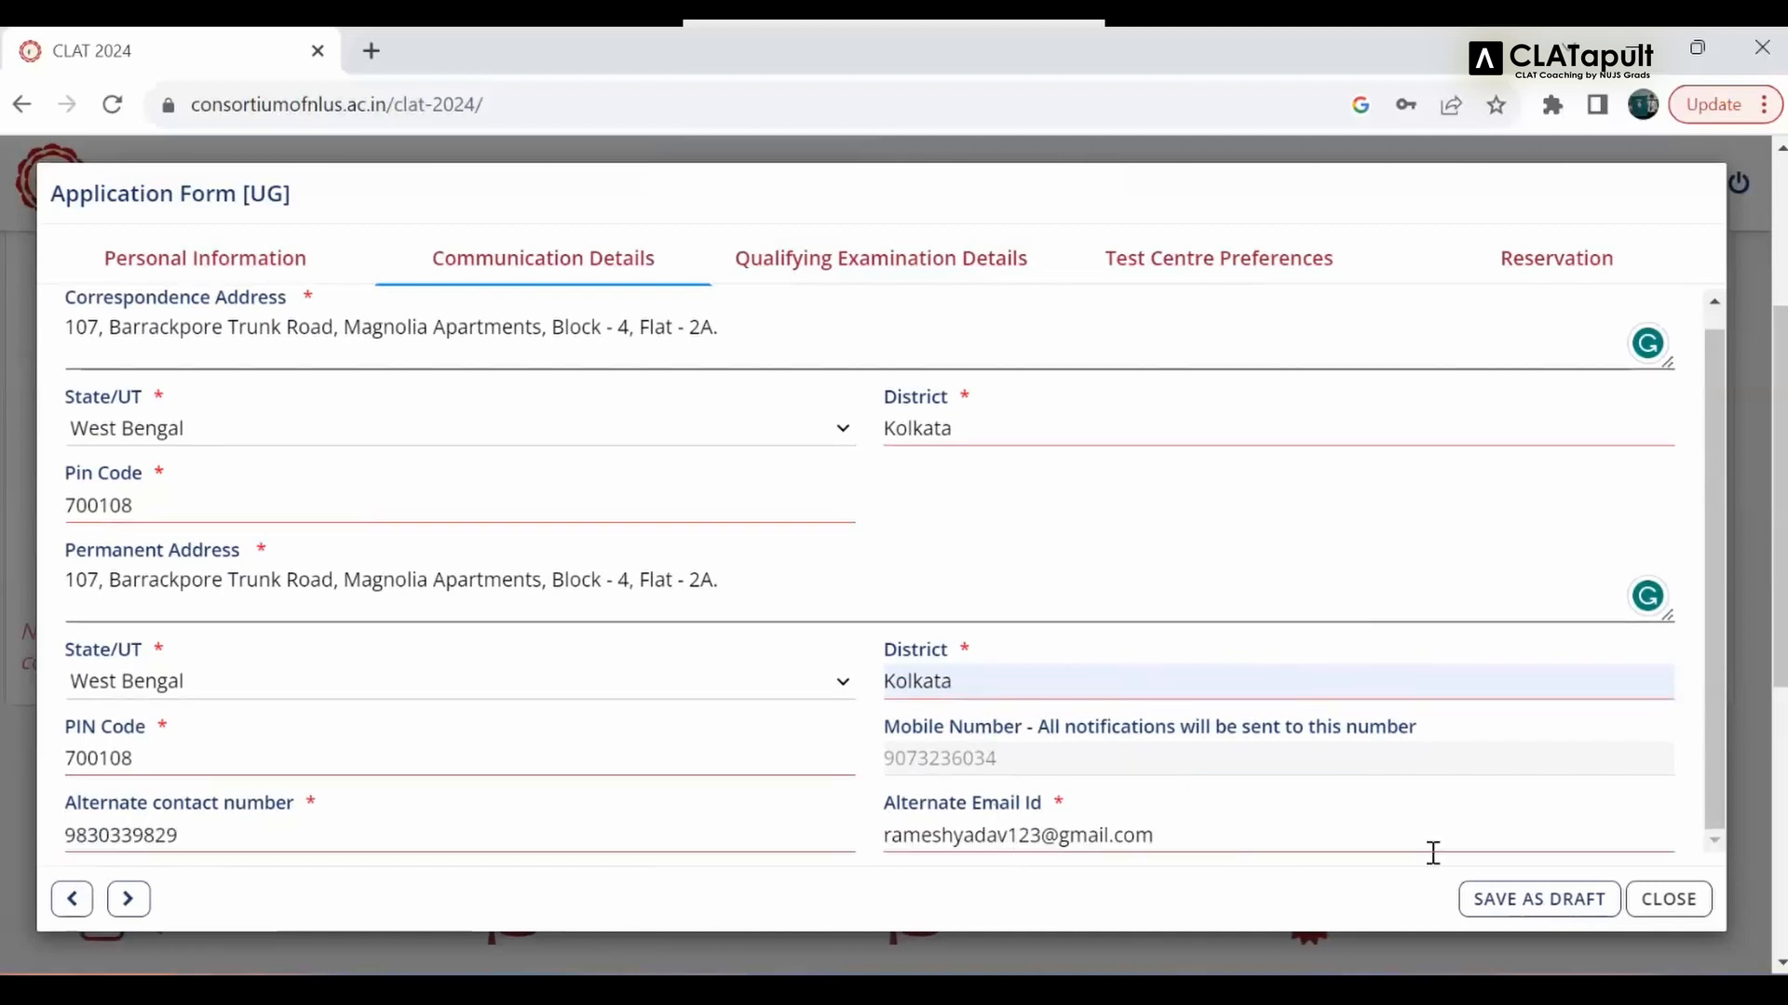
{"action": "left_click", "coordinate": [1523, 912]}
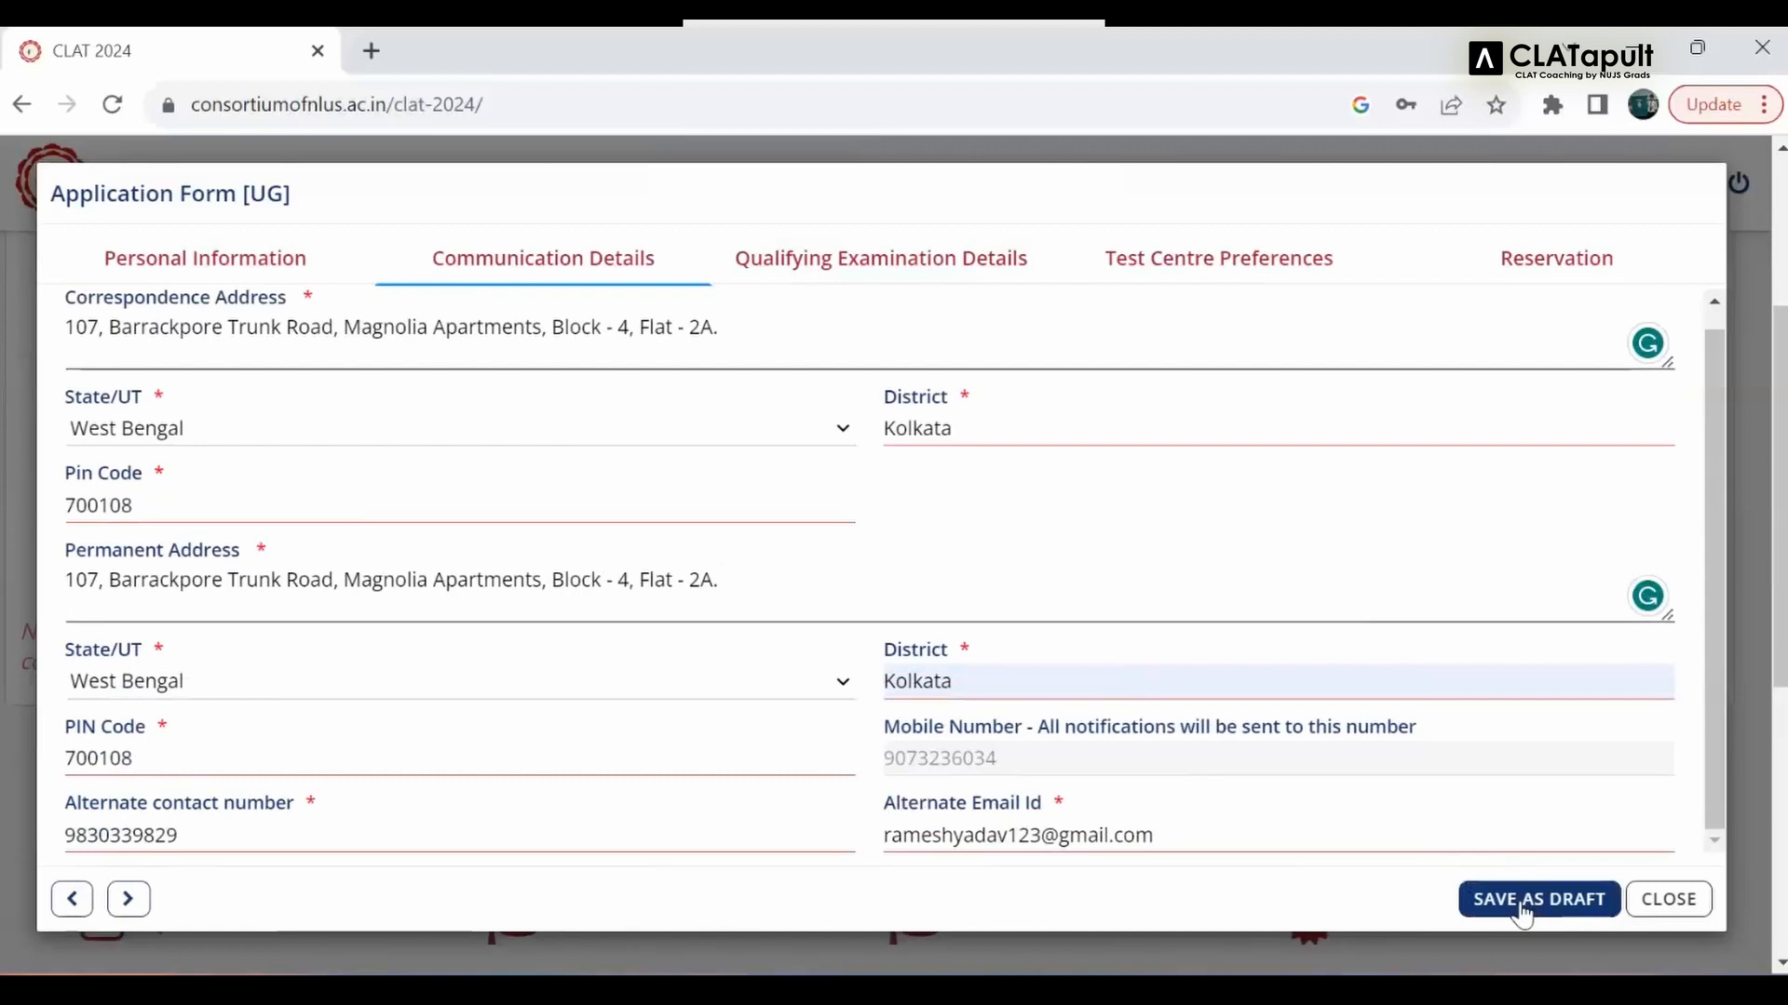
{"action": "left_click", "coordinate": [1523, 912]}
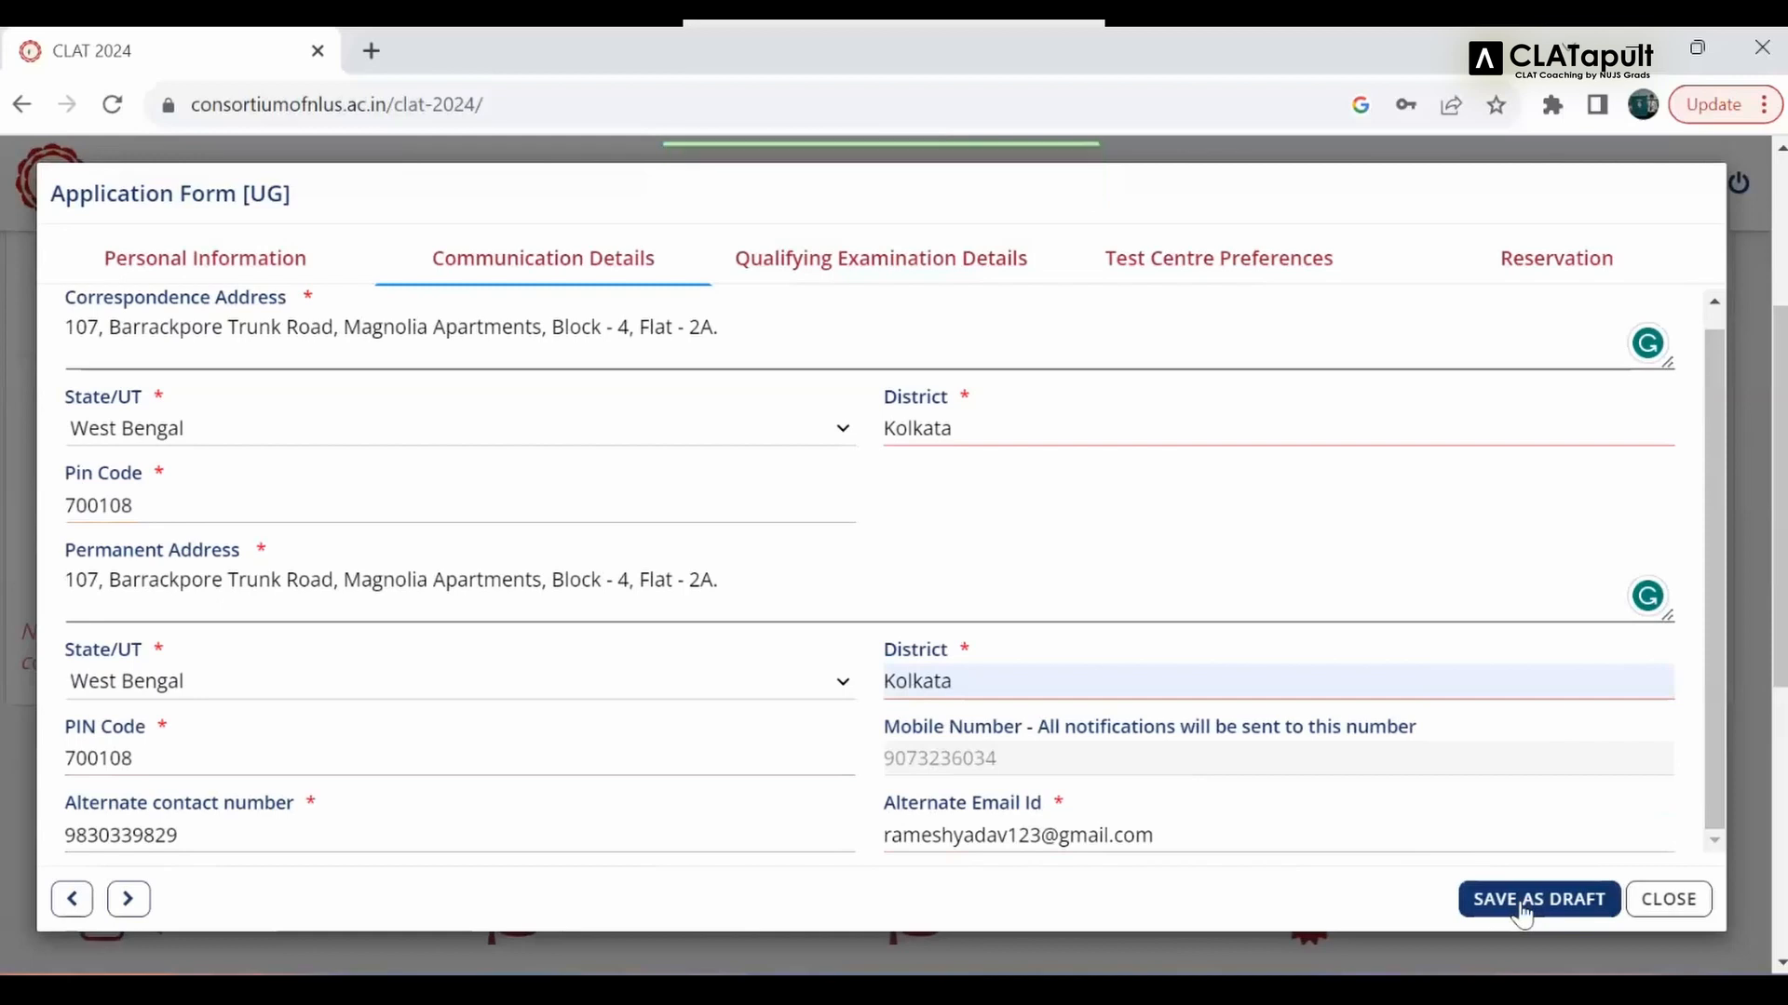
Choose 10+2 or its equivalent (Commerce) as the qualifying exam and start typing the board name.
{"action": "left_click", "coordinate": [922, 257]}
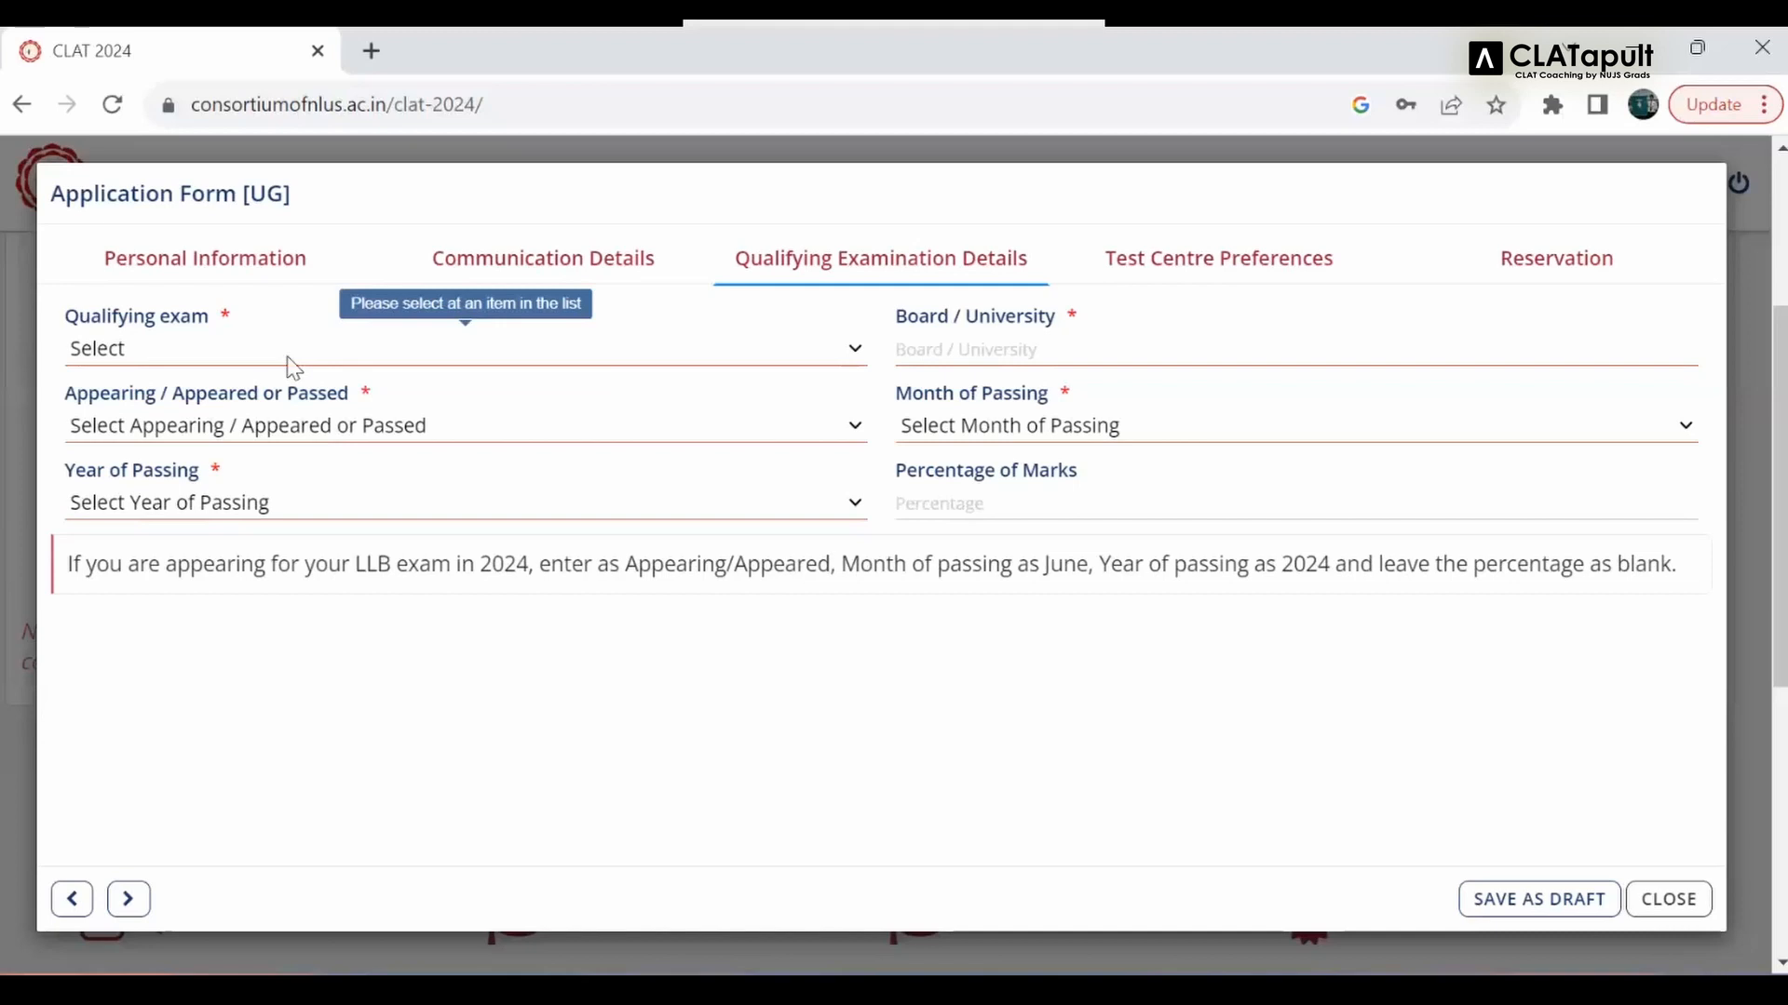
{"action": "left_click", "coordinate": [286, 432]}
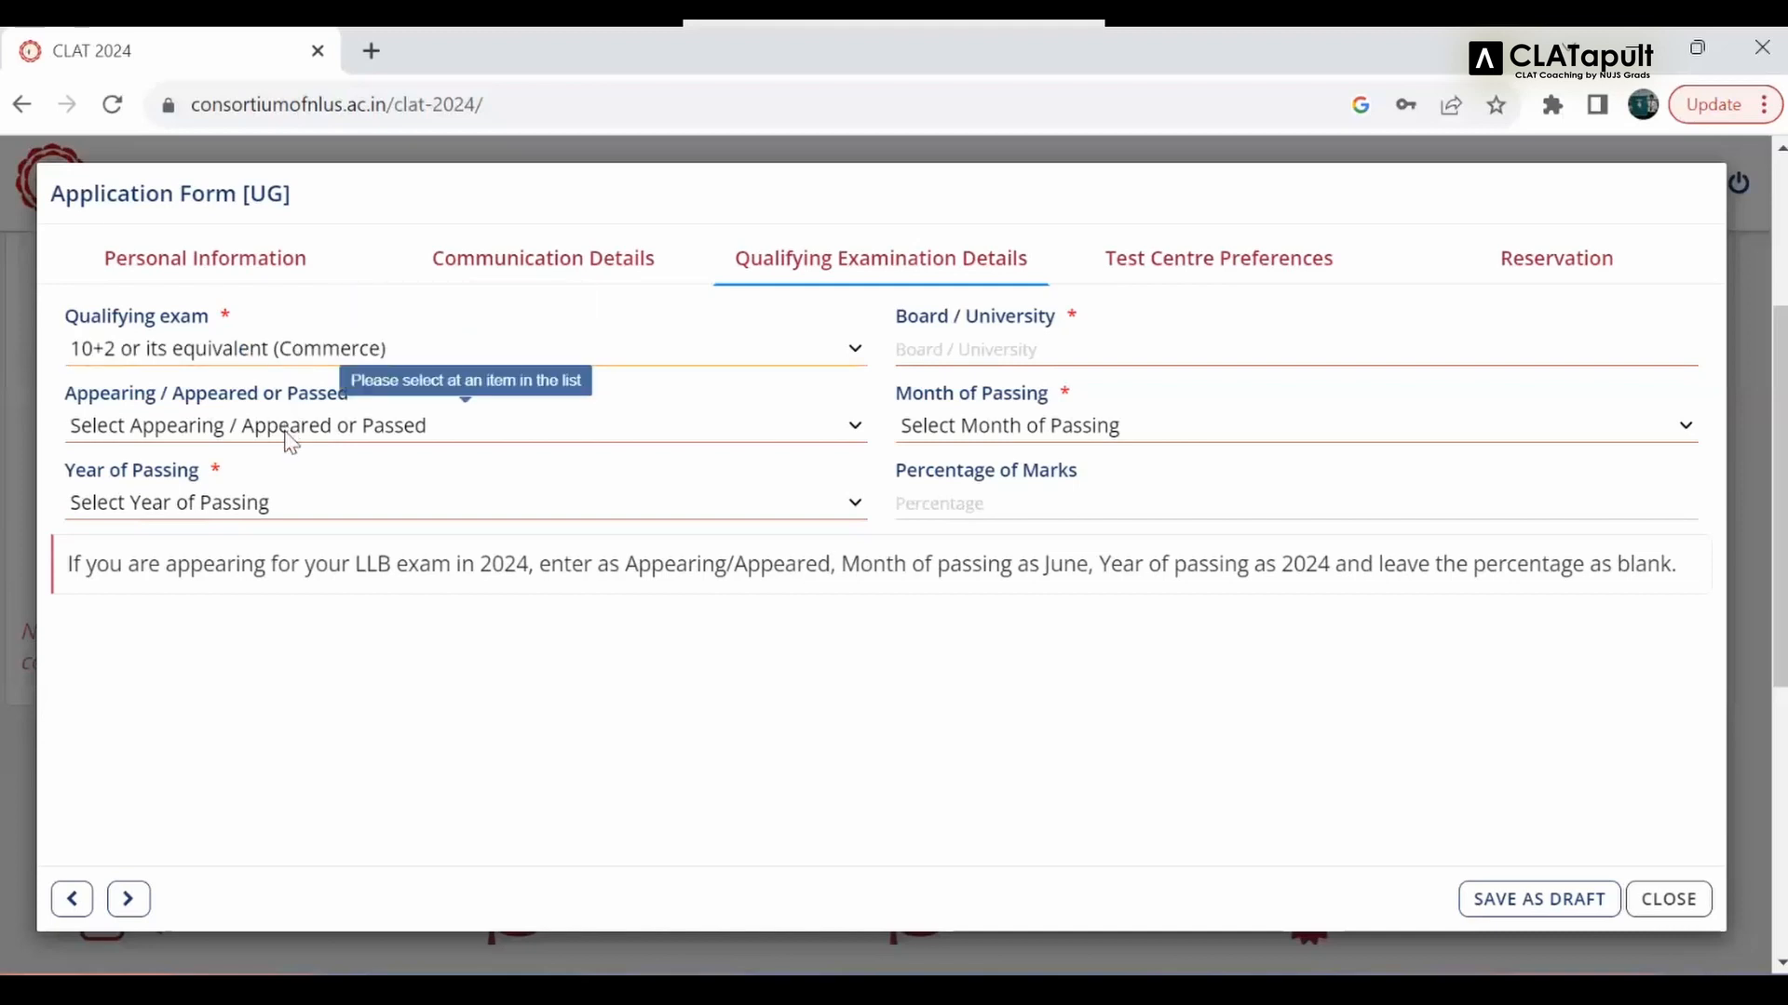
{"action": "left_click", "coordinate": [1000, 357]}
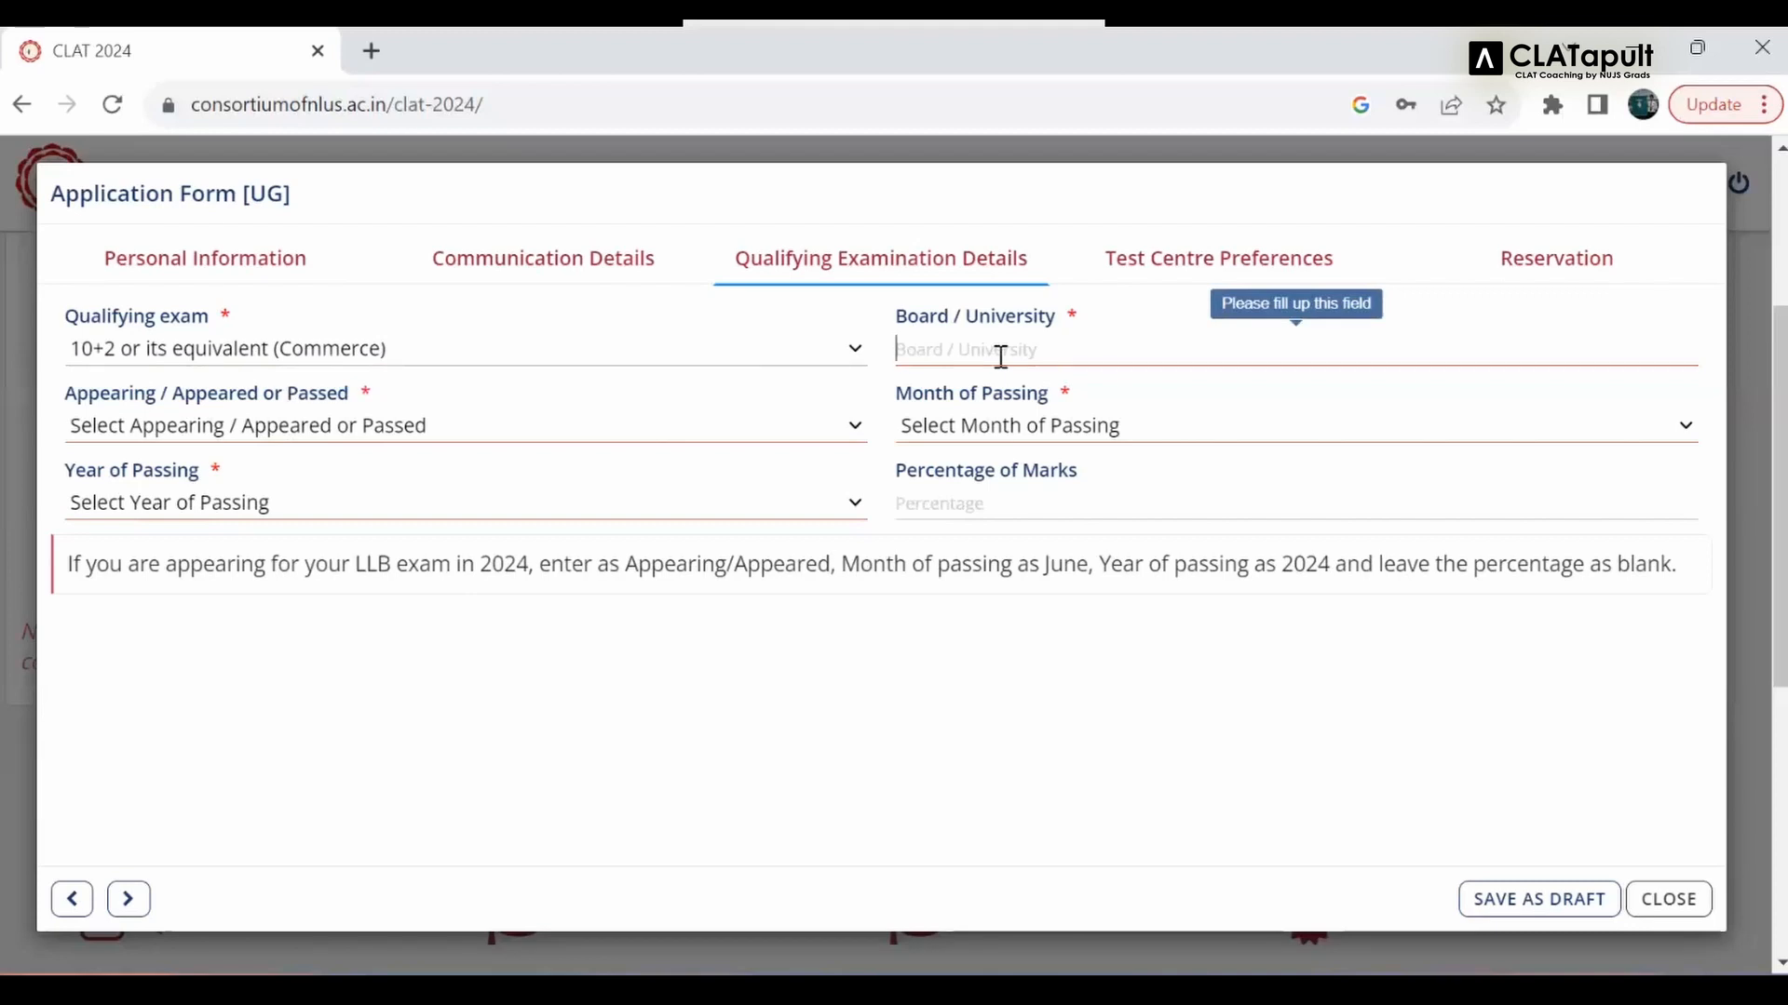
{"action": "type", "text": "Indian School Certificate"}
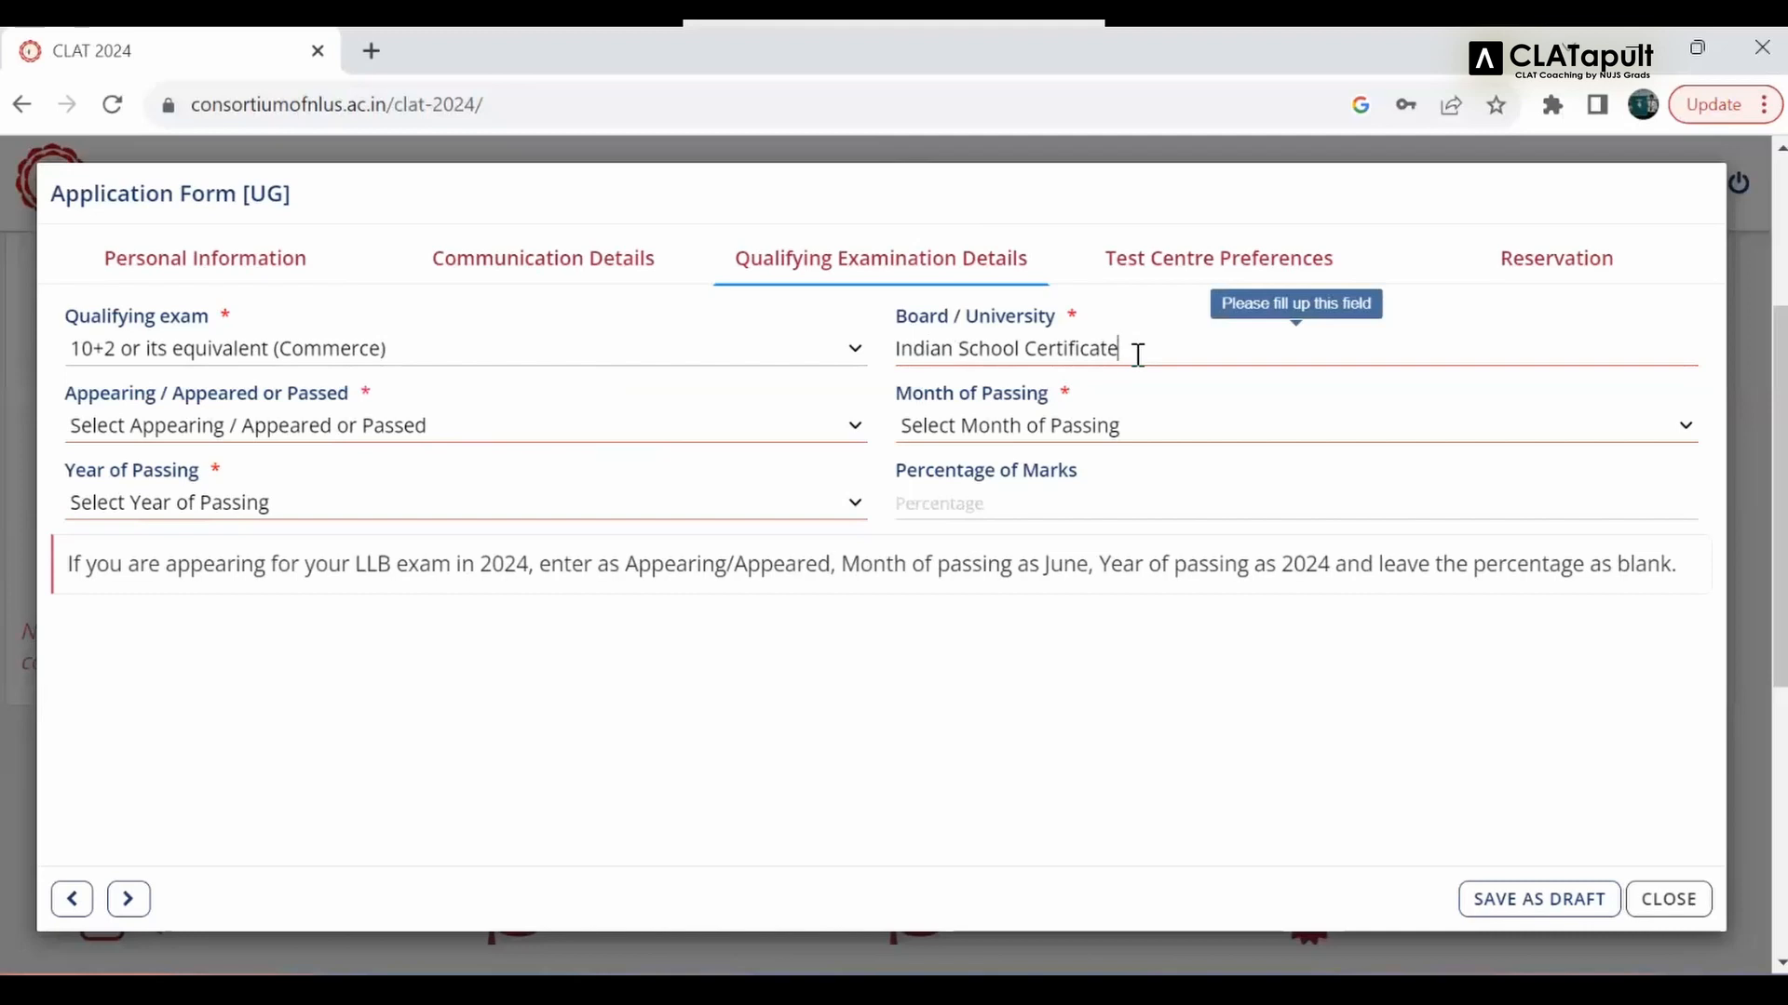
Complete the board name as 'Council for Indian School Certificate Examinations'.
{"action": "left_click", "coordinate": [913, 351]}
{"action": "key", "text": "End"}
{"action": "key", "text": "Left"}
{"action": "key", "text": "Left"}
{"action": "key", "text": "Left"}
{"action": "key", "text": "Left"}
{"action": "key", "text": "Left"}
{"action": "key", "text": "Left"}
{"action": "key", "text": "Left"}
{"action": "key", "text": "Left"}
{"action": "key", "text": "Left"}
{"action": "key", "text": "Left"}
{"action": "key", "text": "Left"}
{"action": "key", "text": "Left"}
{"action": "key", "text": "Left"}
{"action": "key", "text": "Left"}
{"action": "key", "text": "Left"}
{"action": "key", "text": "Left"}
{"action": "key", "text": "Left"}
{"action": "key", "text": "Left"}
{"action": "key", "text": "Left"}
{"action": "key", "text": "Left"}
{"action": "key", "text": "Left"}
{"action": "type", "text": "Council "}
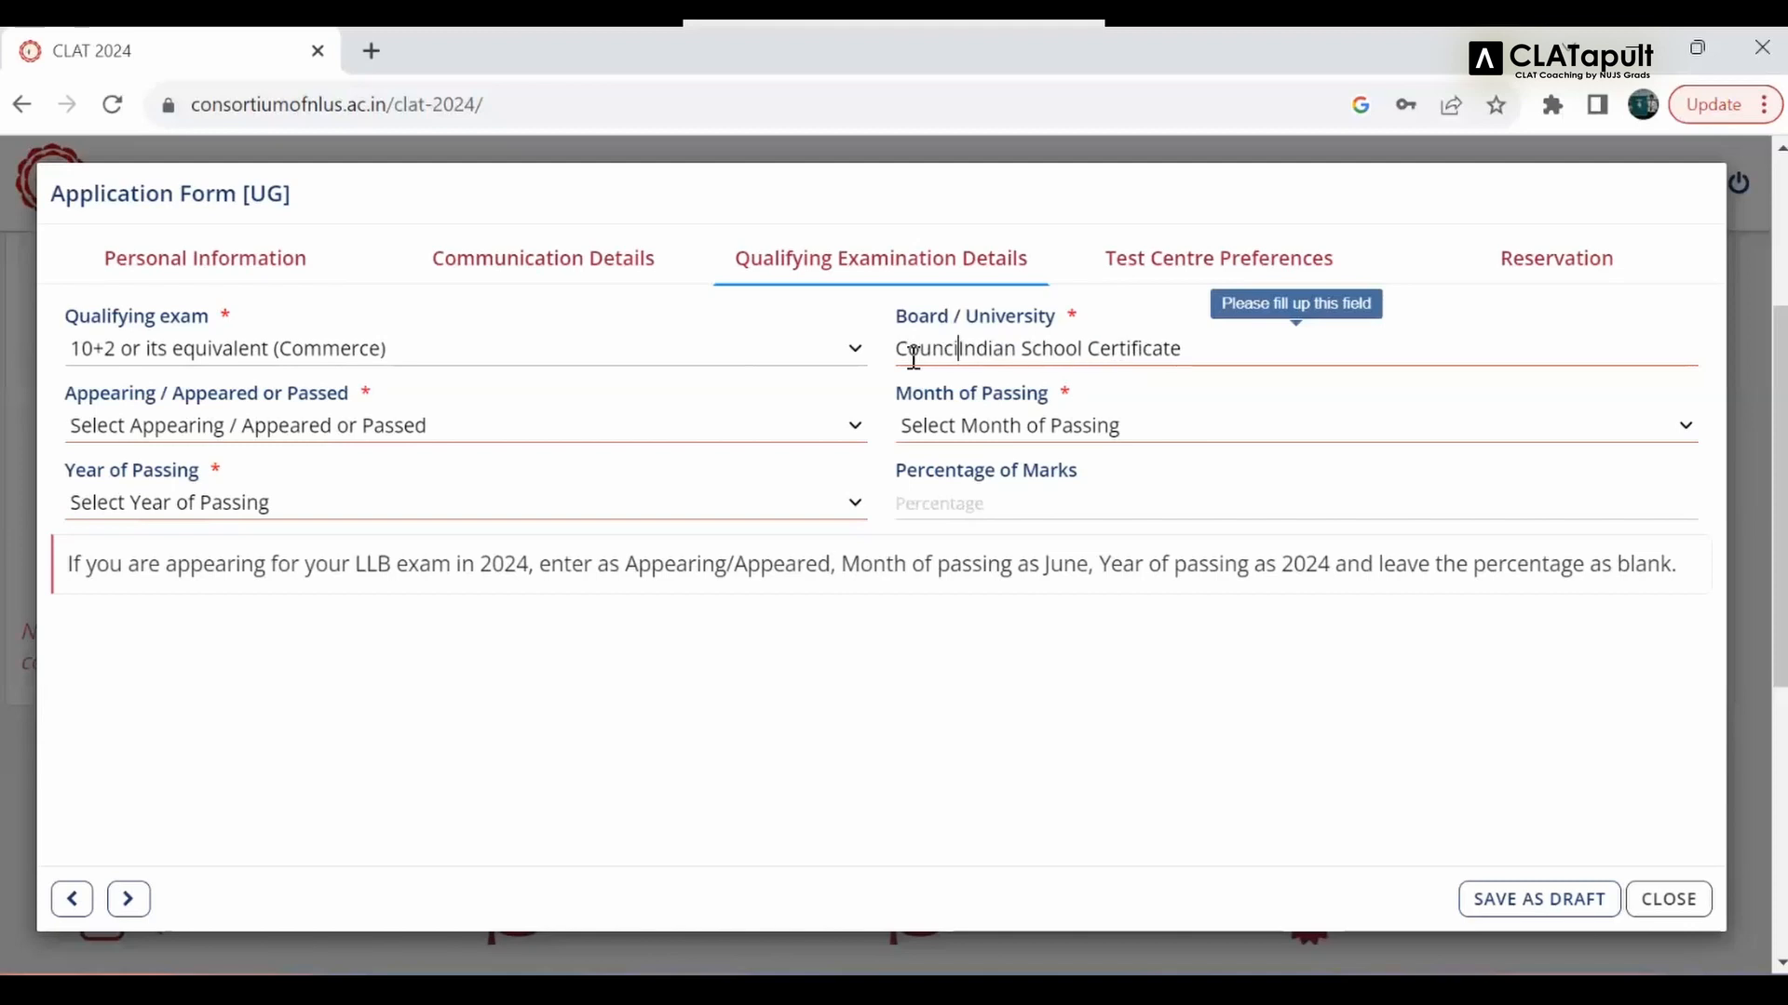
{"action": "type", "text": "for"}
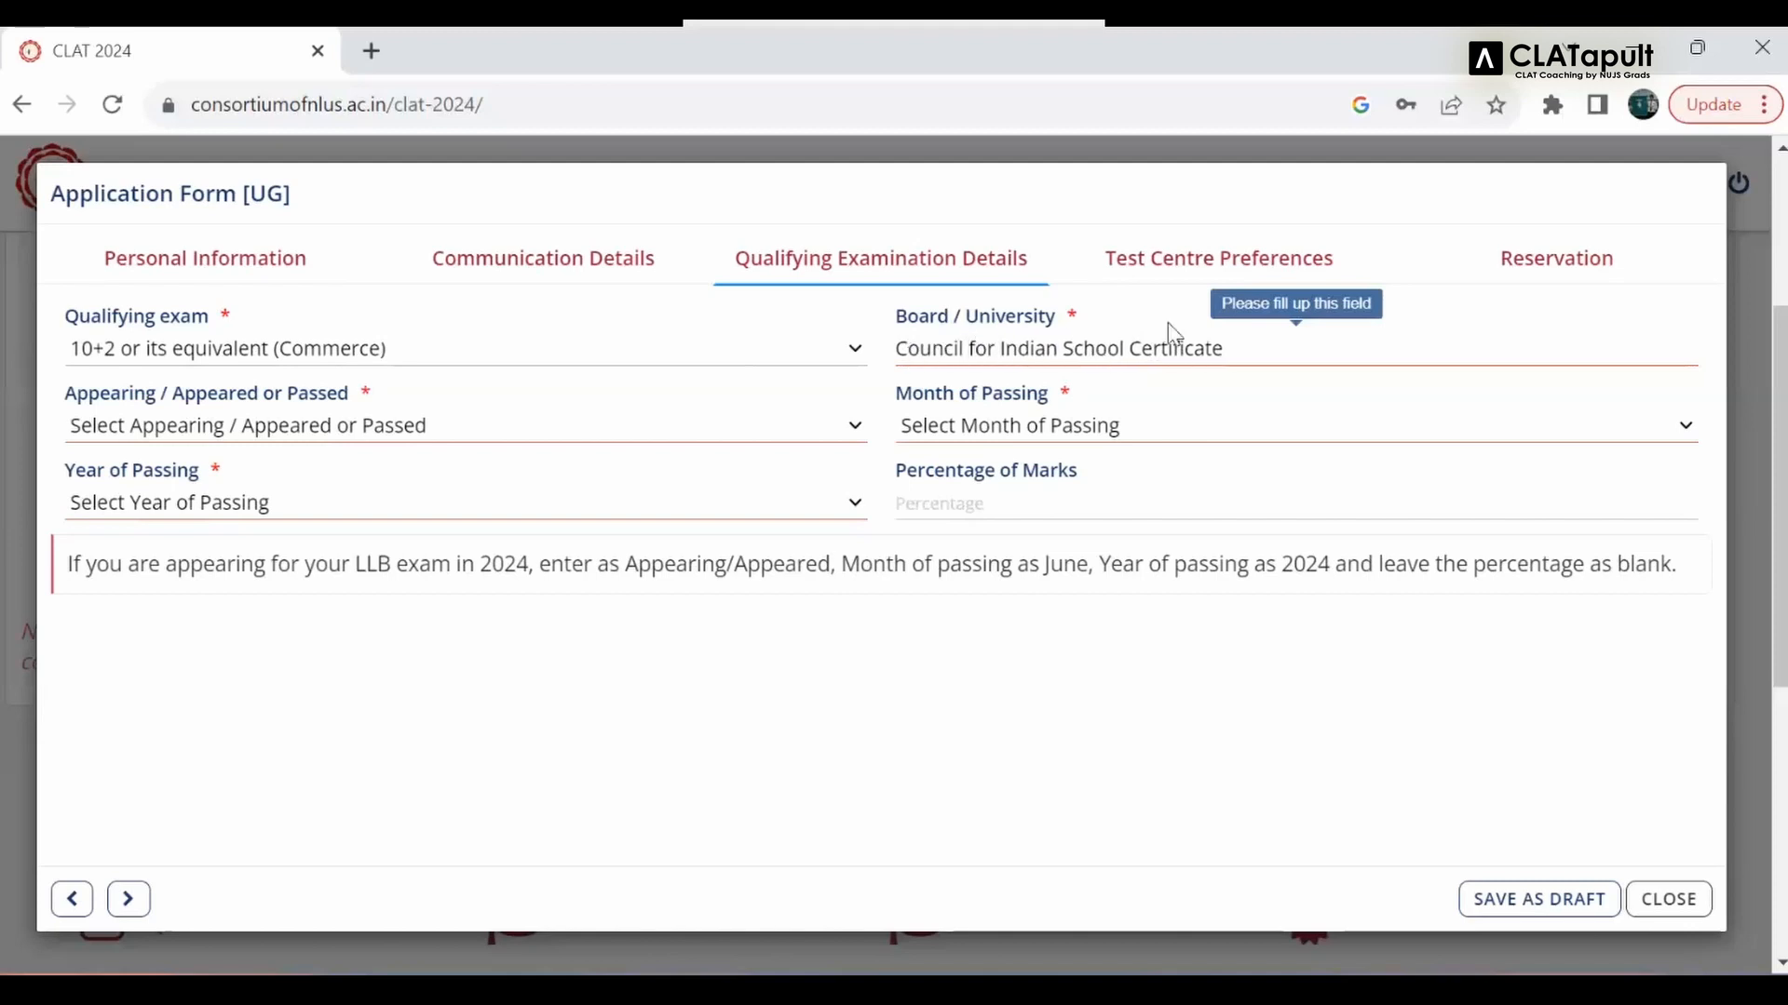
{"action": "left_click", "coordinate": [1242, 363]}
{"action": "type", "text": "Exam"}
{"action": "left_click", "coordinate": [801, 63]}
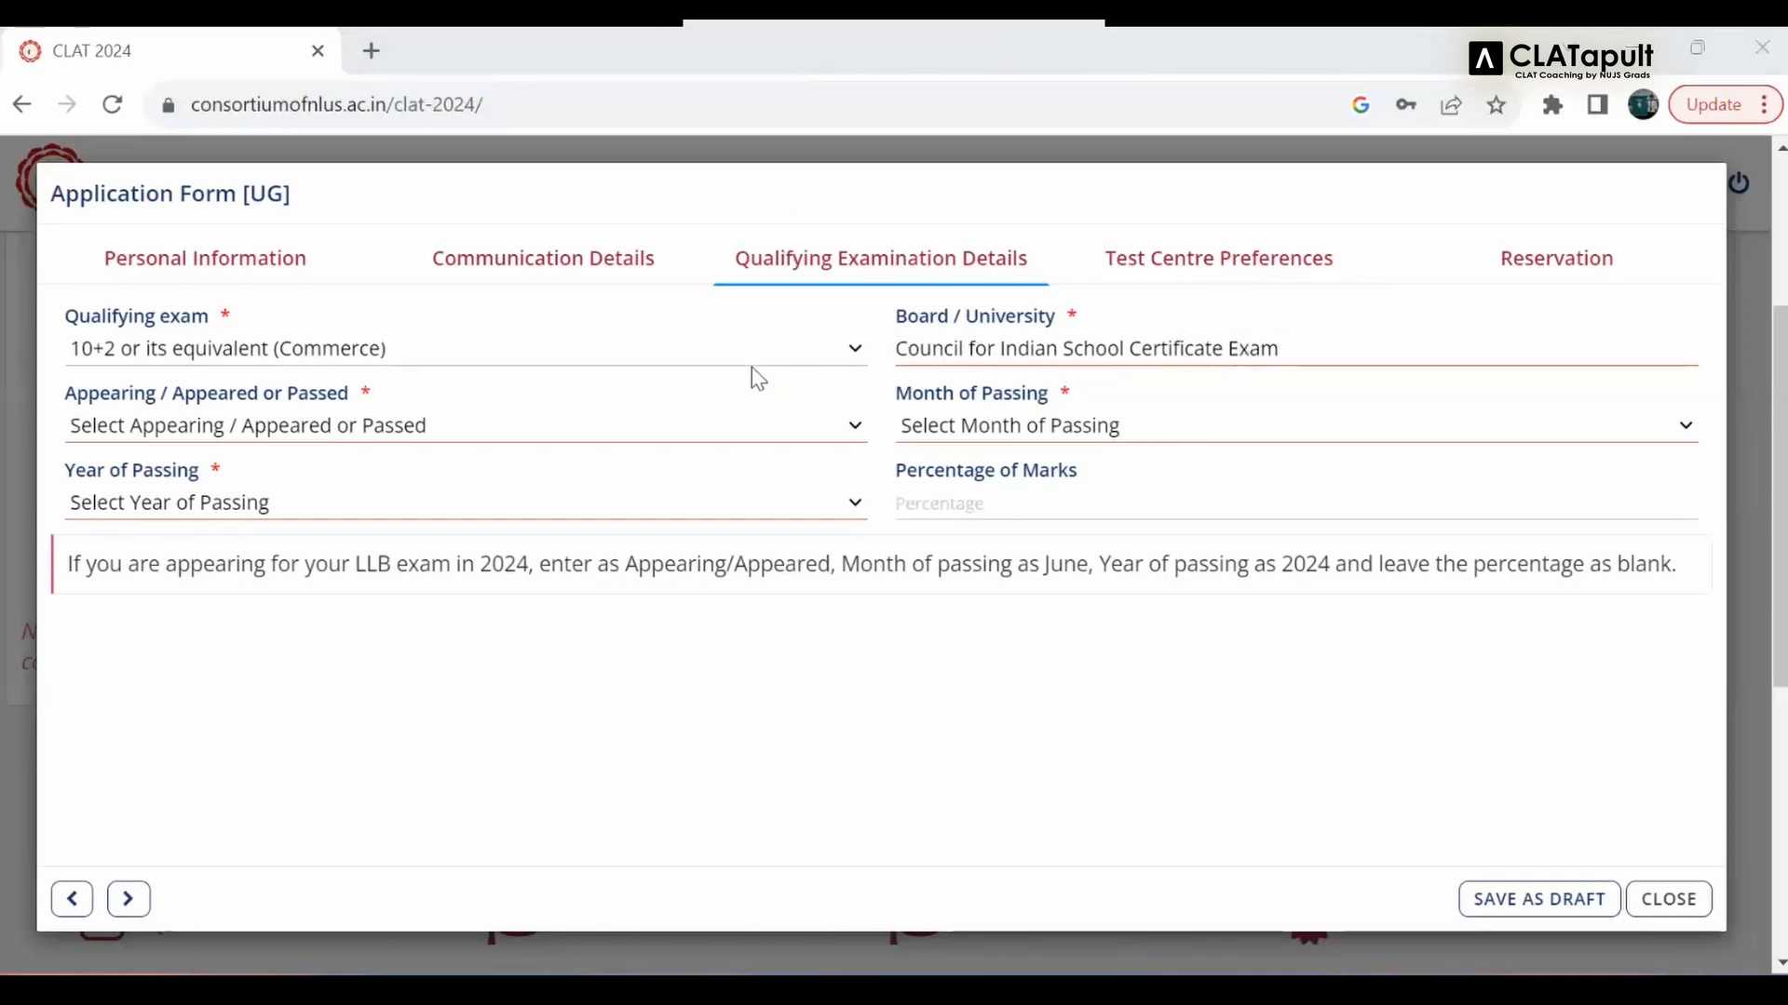
{"action": "left_click", "coordinate": [1303, 368]}
{"action": "type", "text": "ania"}
{"action": "key", "text": "BackSpace"}
{"action": "key", "text": "BackSpace"}
{"action": "key", "text": "BackSpace"}
{"action": "key", "text": "BackSpace"}
{"action": "type", "text": "in"}
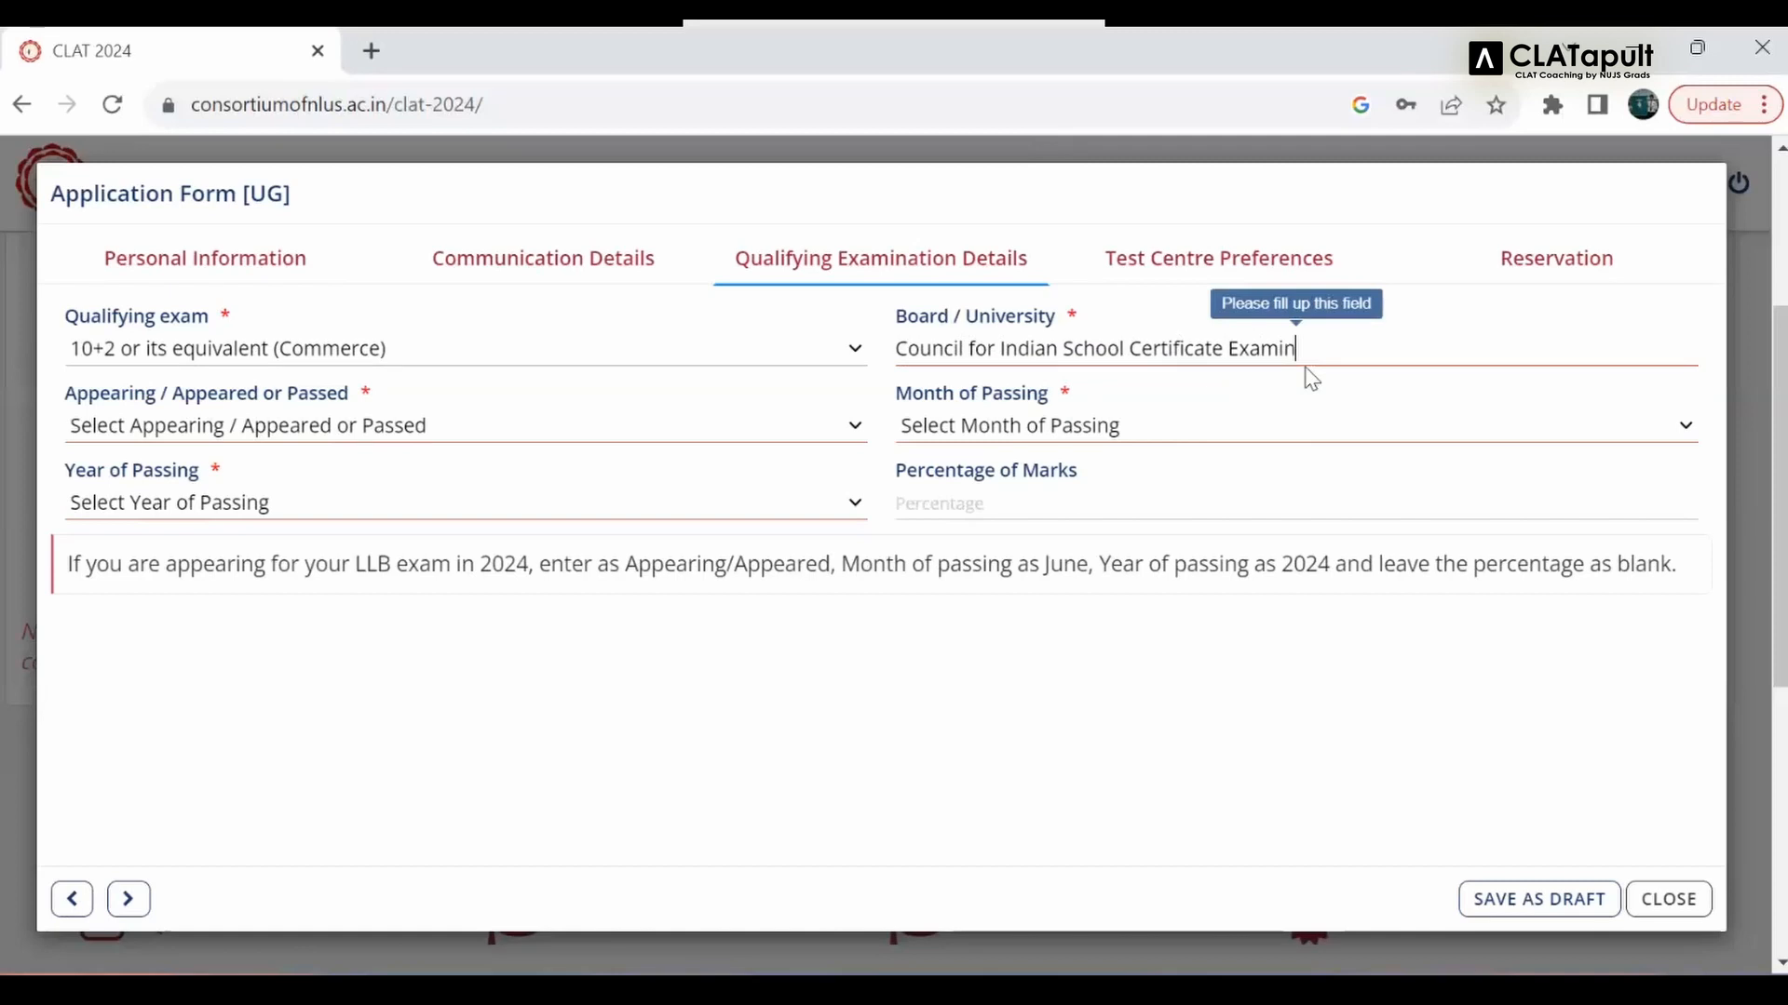
{"action": "type", "text": "ations"}
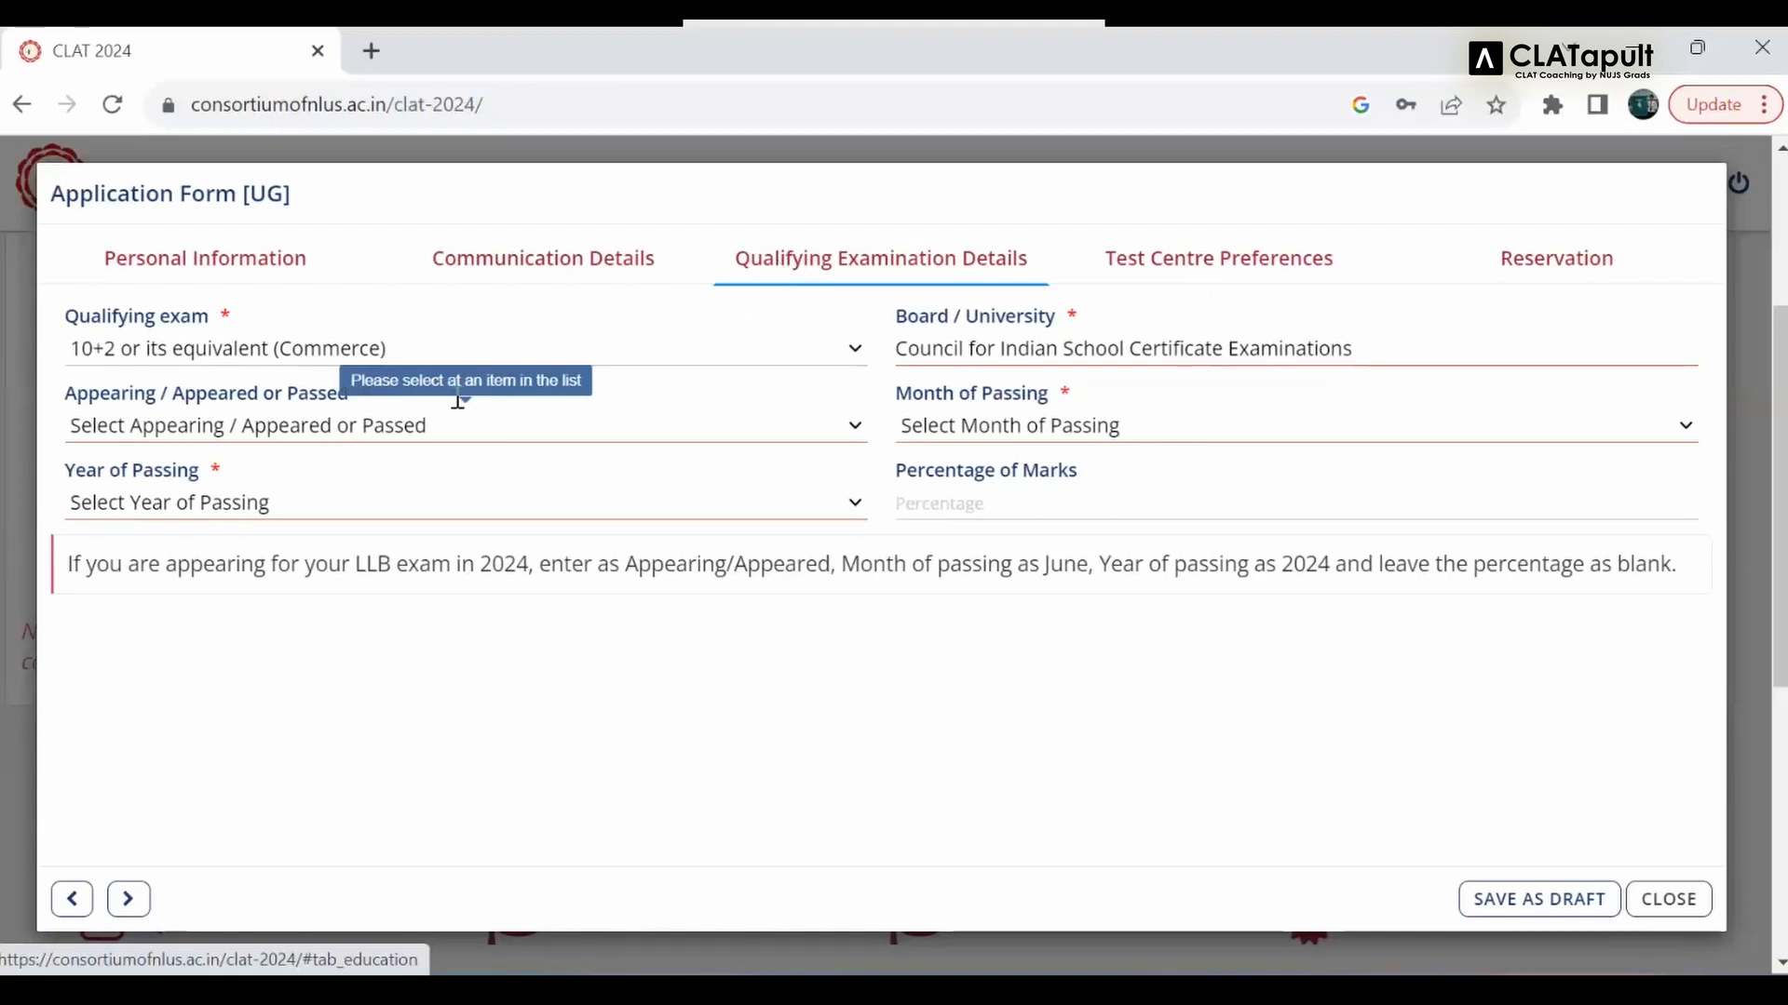
Mark the exam Appearing/Appeared with passing June 2024, save the draft, and go to Test Centre Preferences.
{"action": "left_click", "coordinate": [395, 480]}
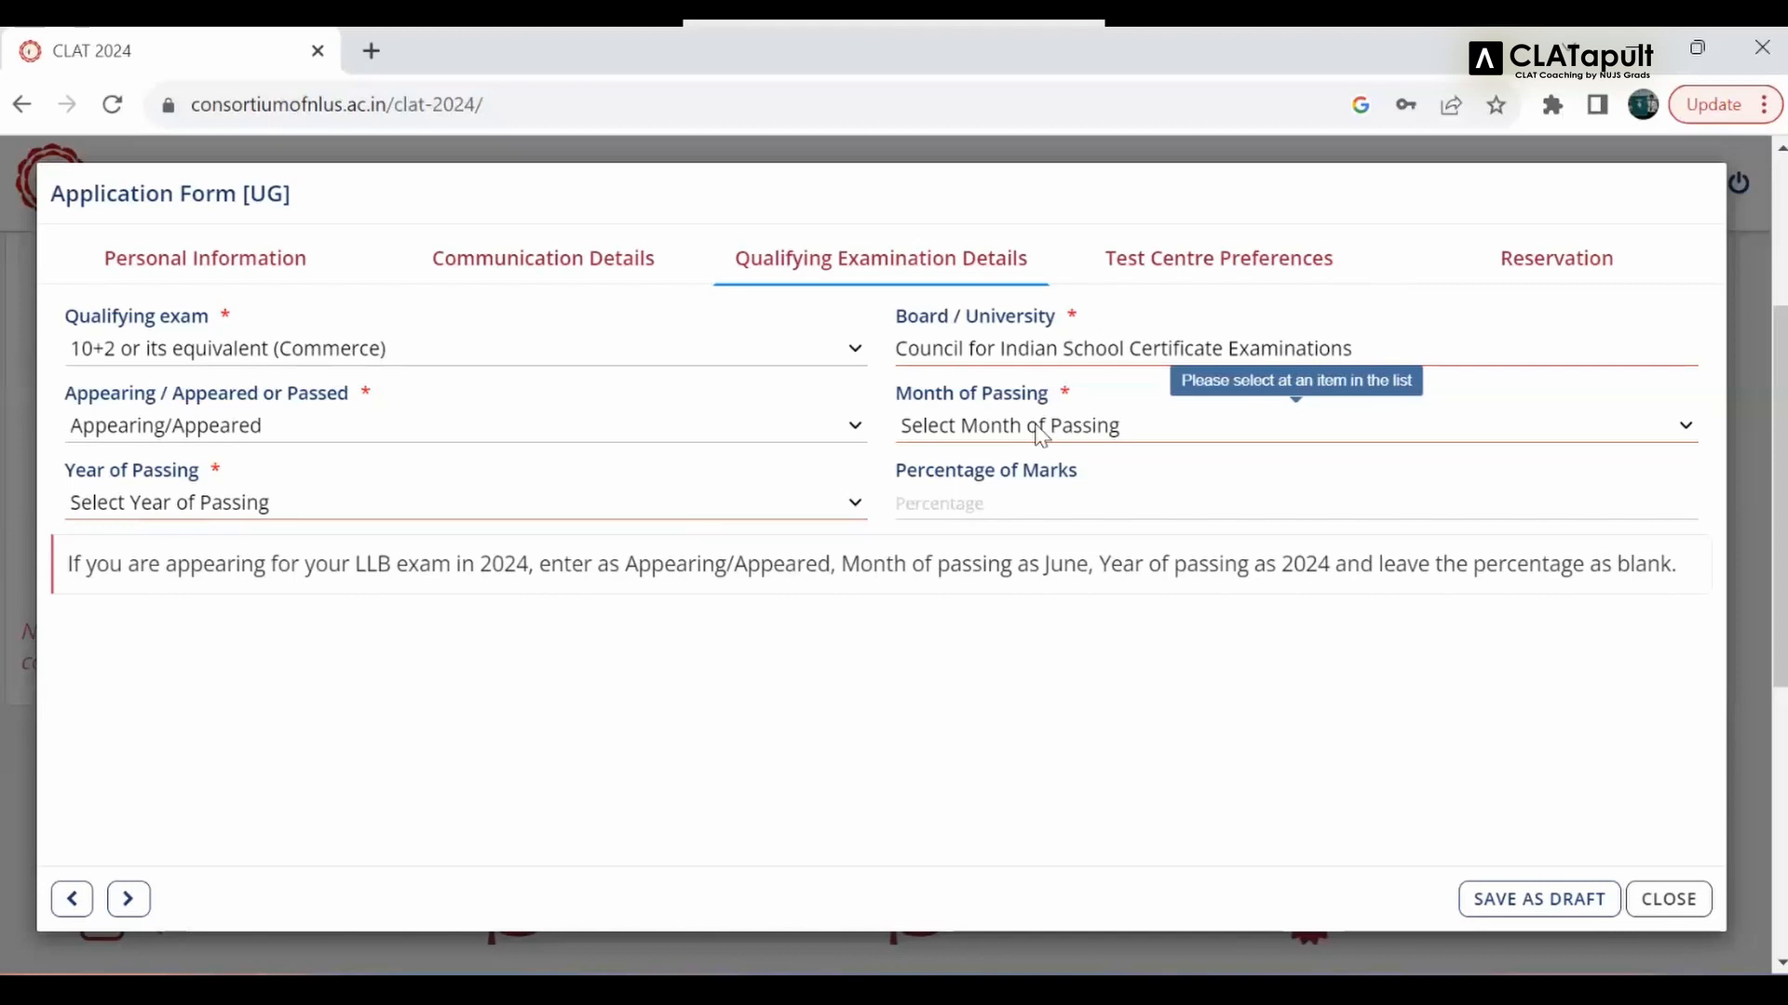
{"action": "left_click", "coordinate": [945, 600]}
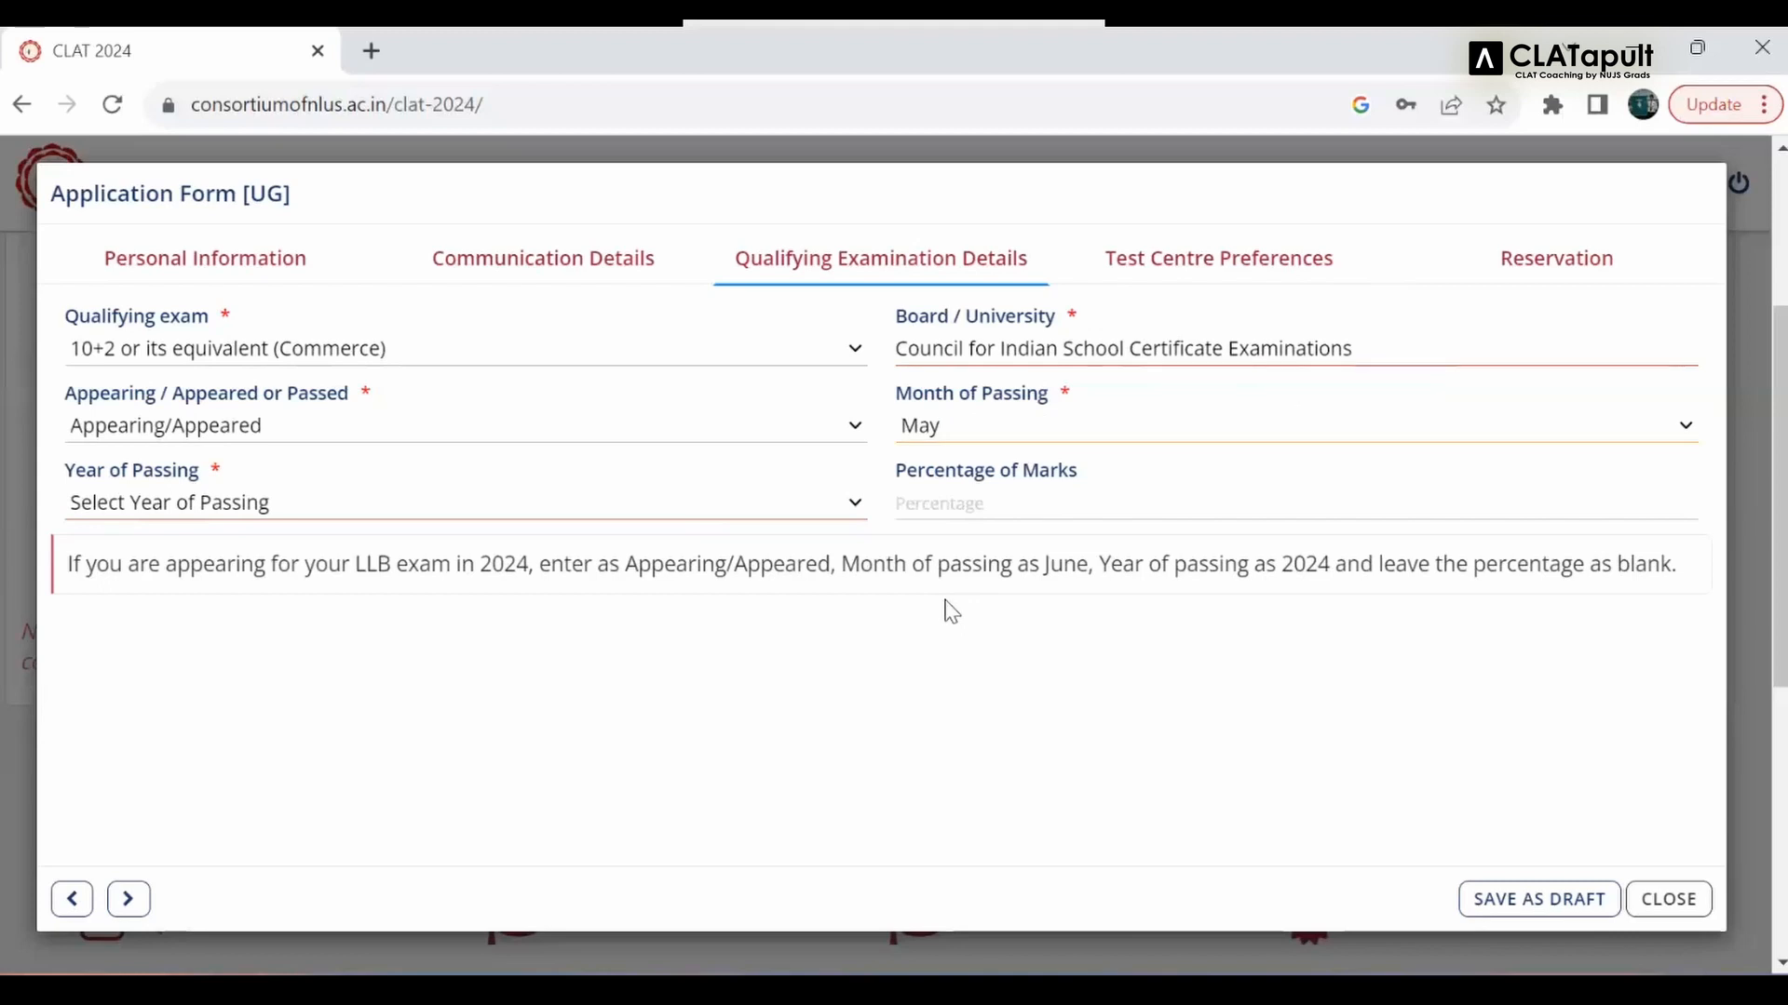
{"action": "left_click", "coordinate": [639, 495]}
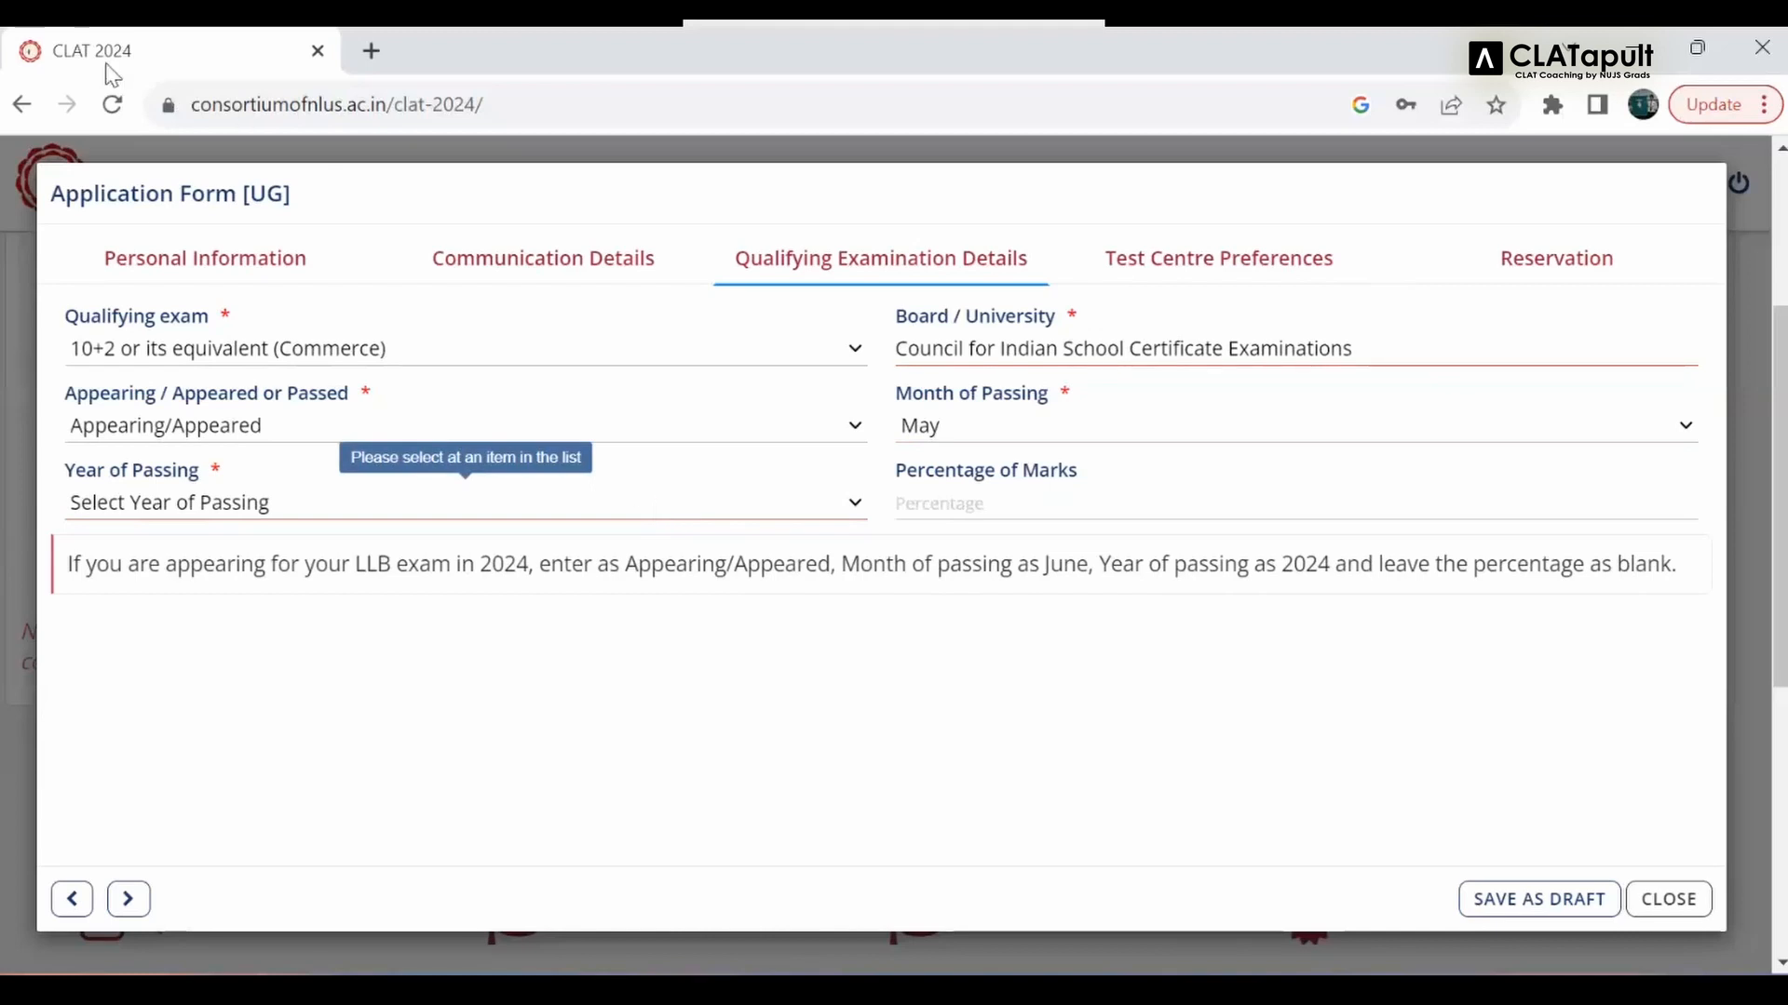
{"action": "left_click", "coordinate": [177, 562]}
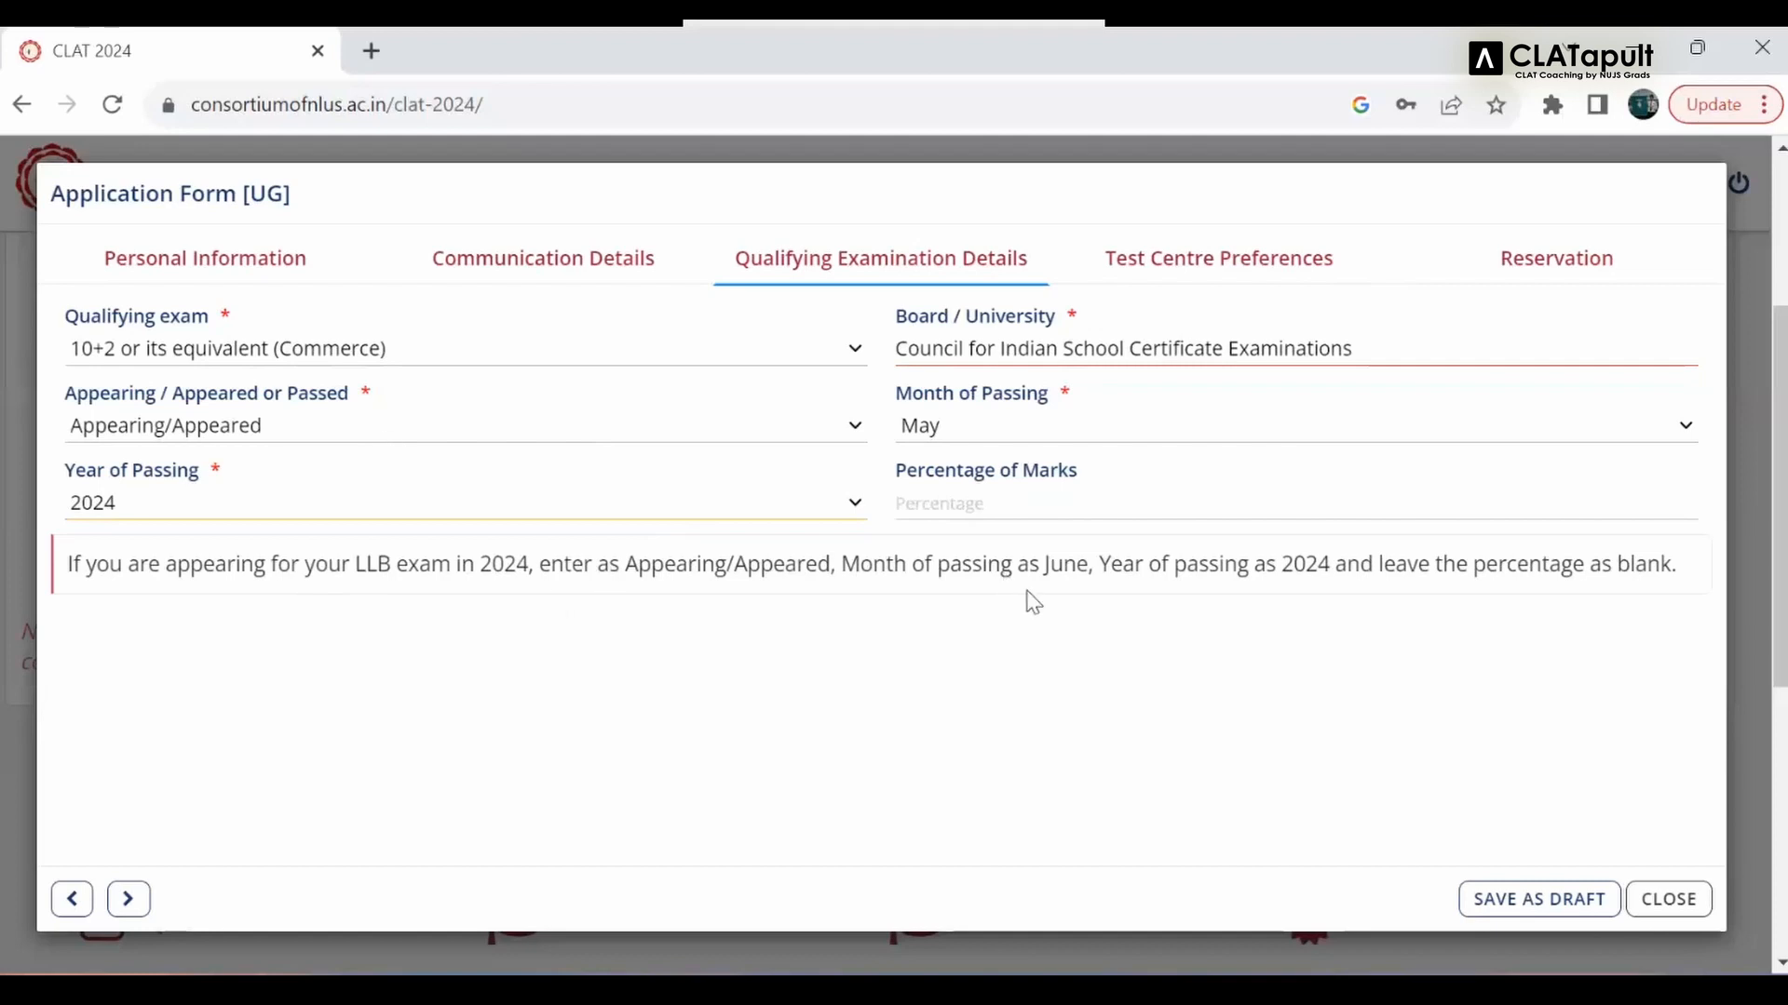
{"action": "left_click", "coordinate": [969, 422]}
{"action": "left_click", "coordinate": [966, 617]}
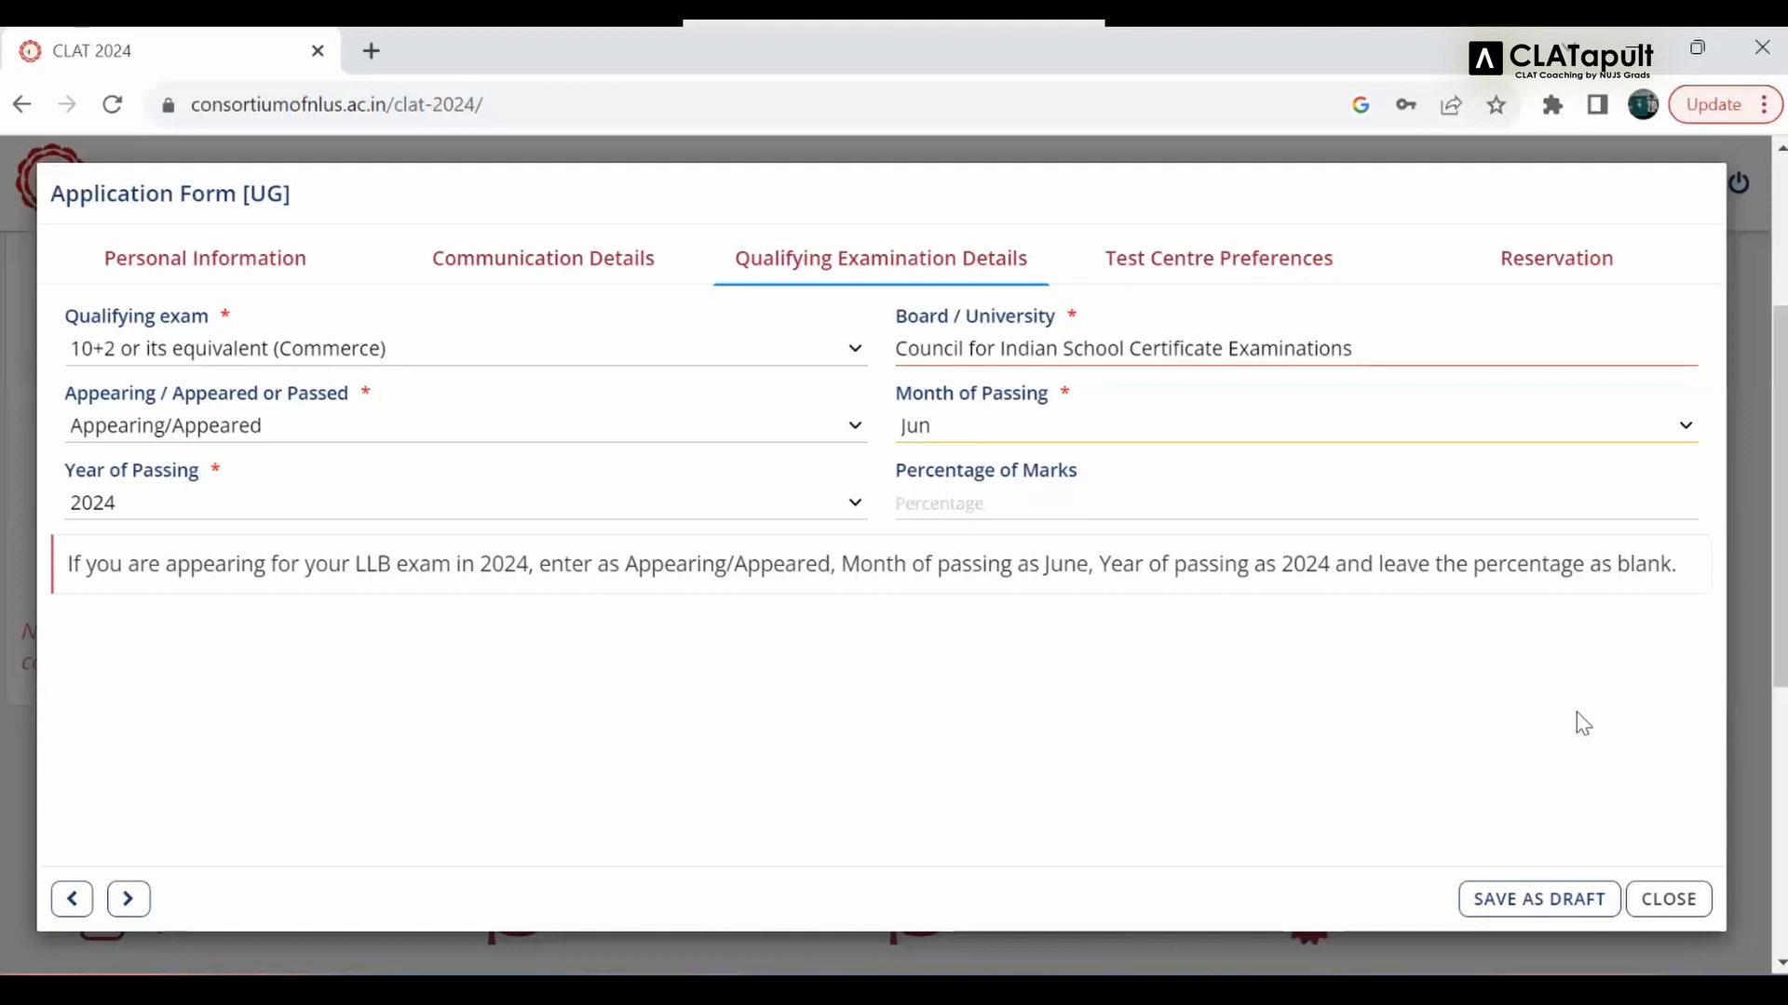
{"action": "left_click", "coordinate": [1532, 900]}
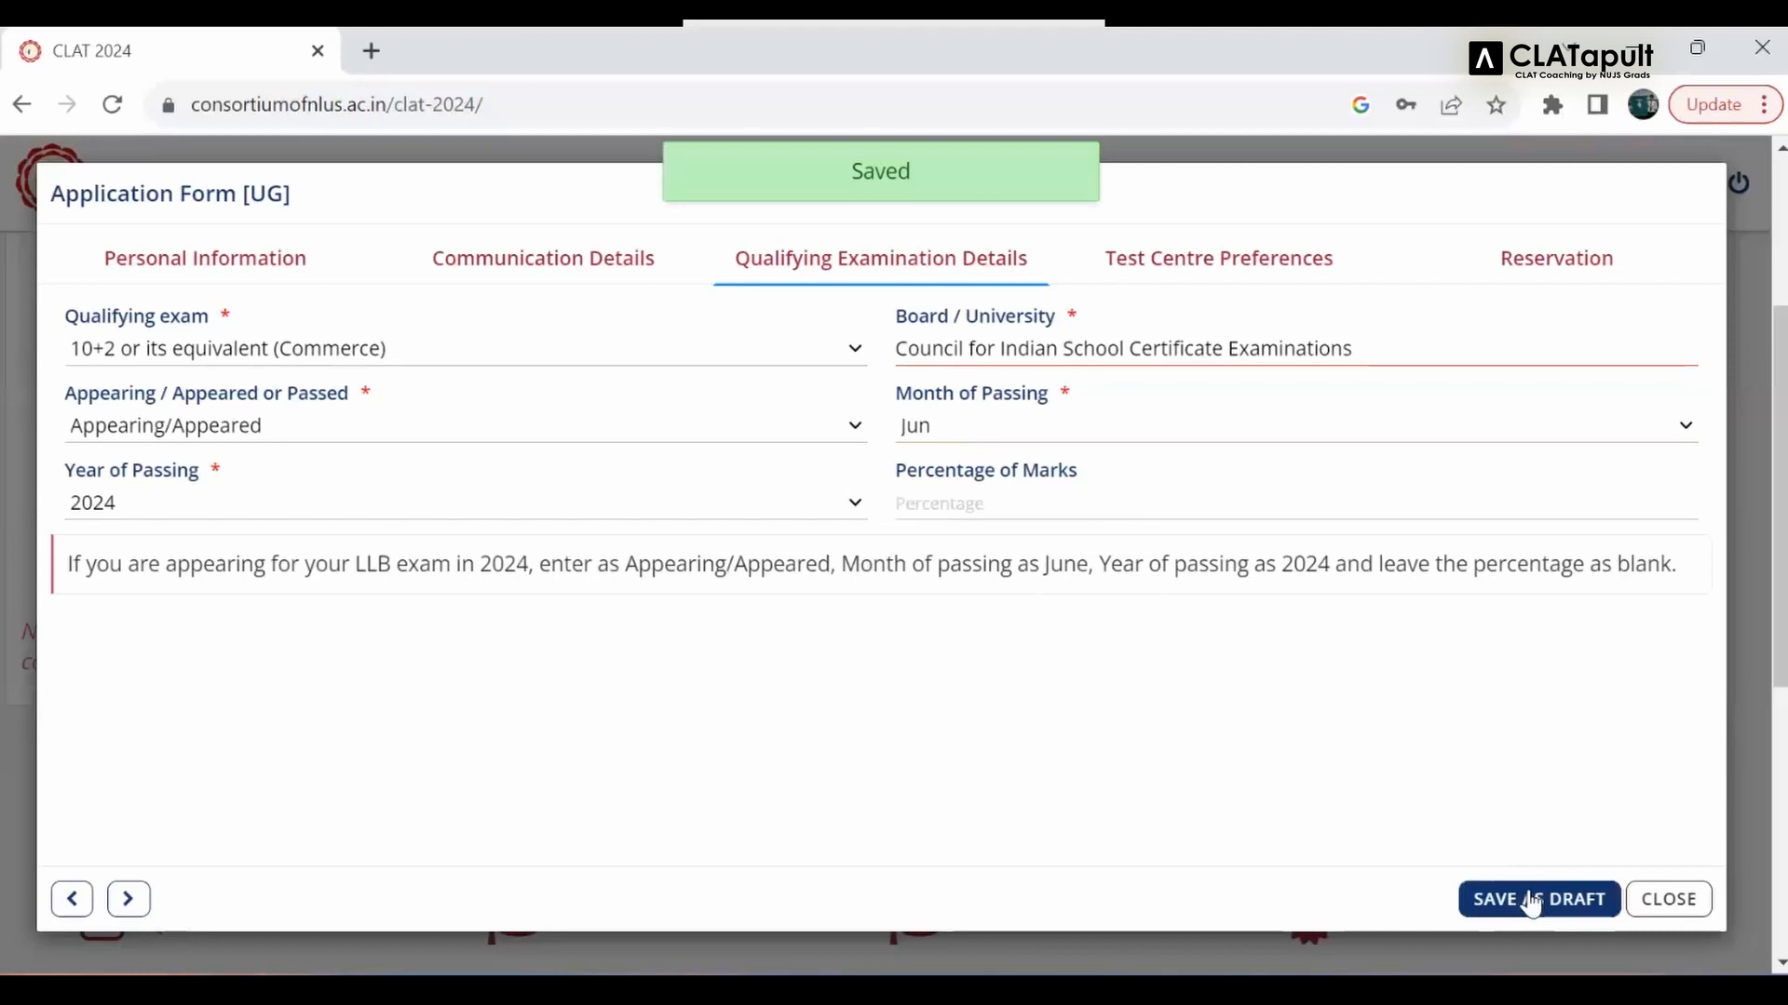
{"action": "left_click", "coordinate": [1187, 265]}
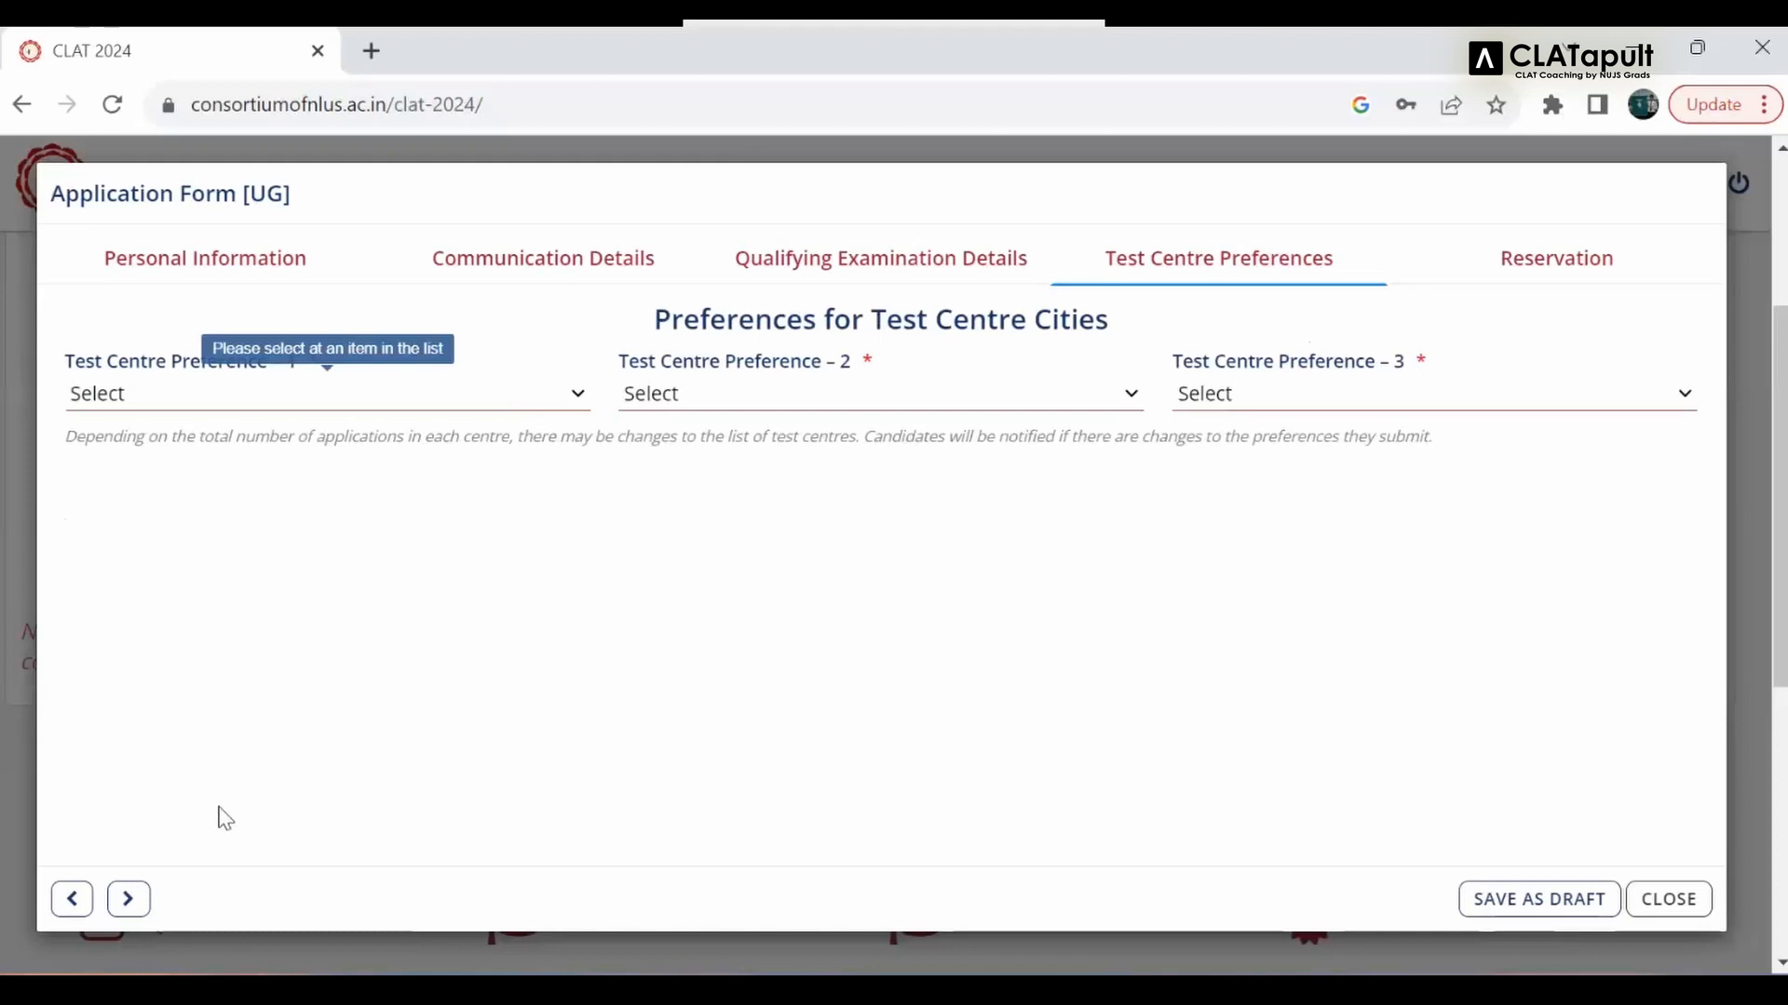
Pick Kolkata, Asansol and Hooghly as test centre preferences 1–3, save the draft, and continue.
{"action": "left_click", "coordinate": [239, 771]}
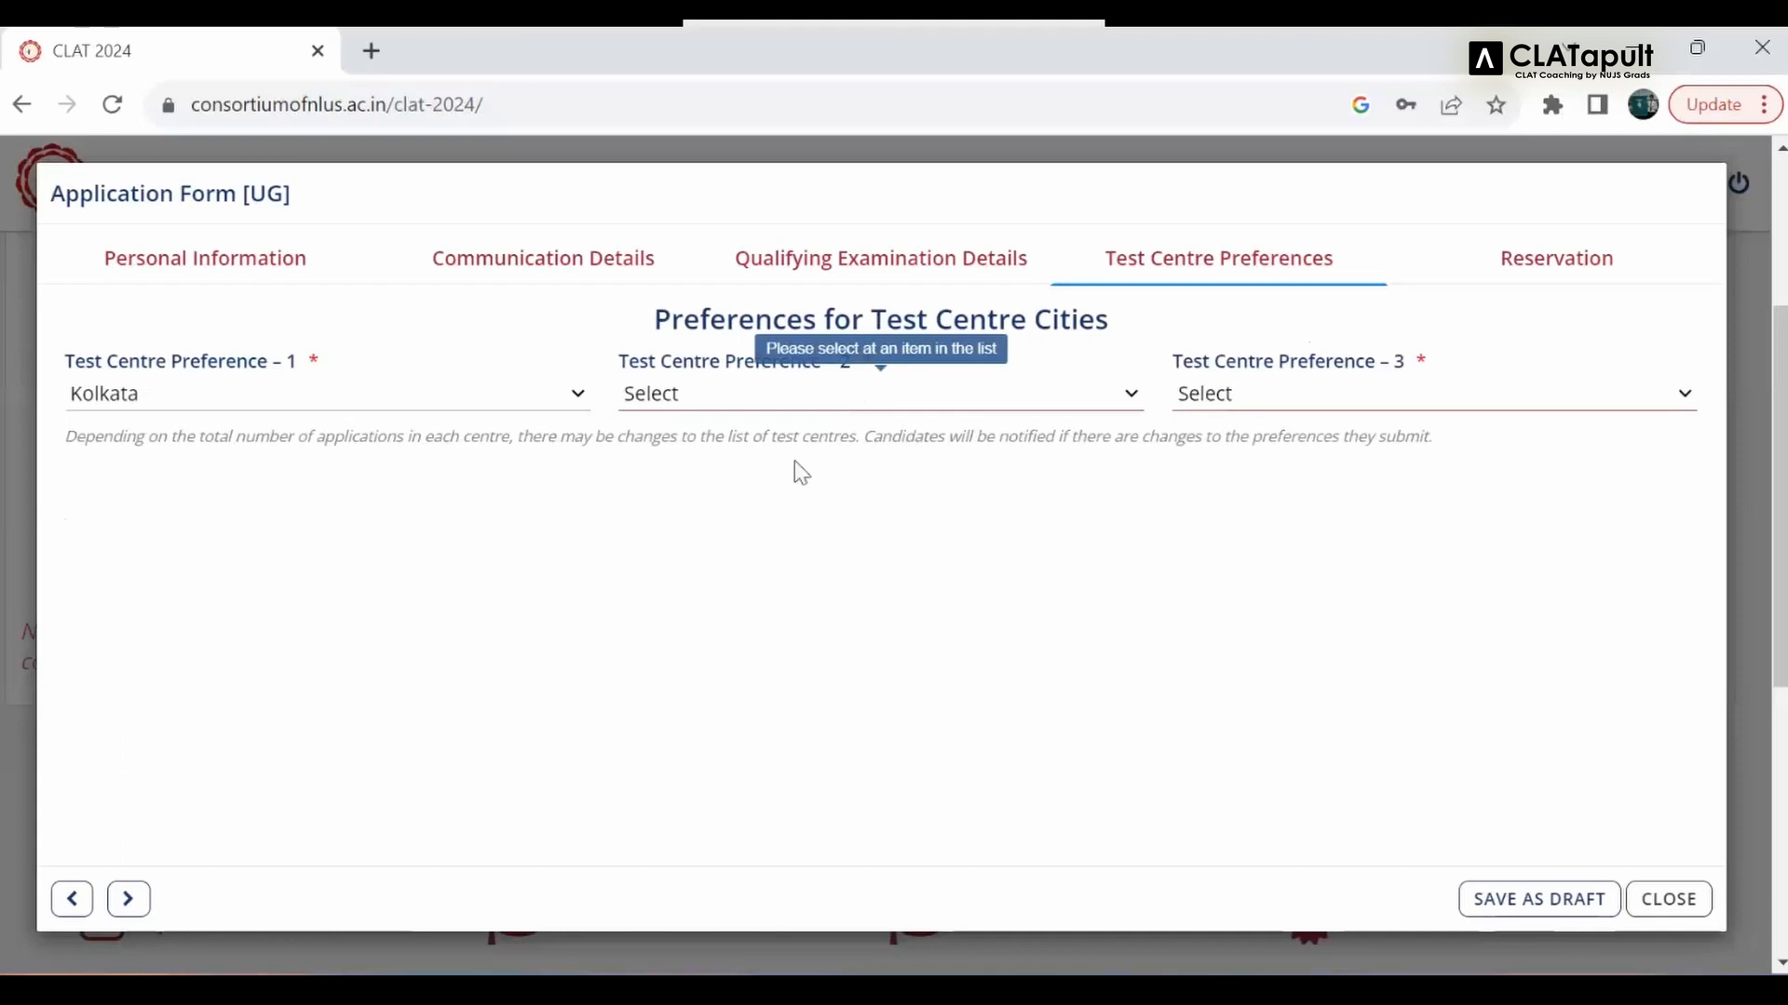
{"action": "left_click", "coordinate": [668, 587]}
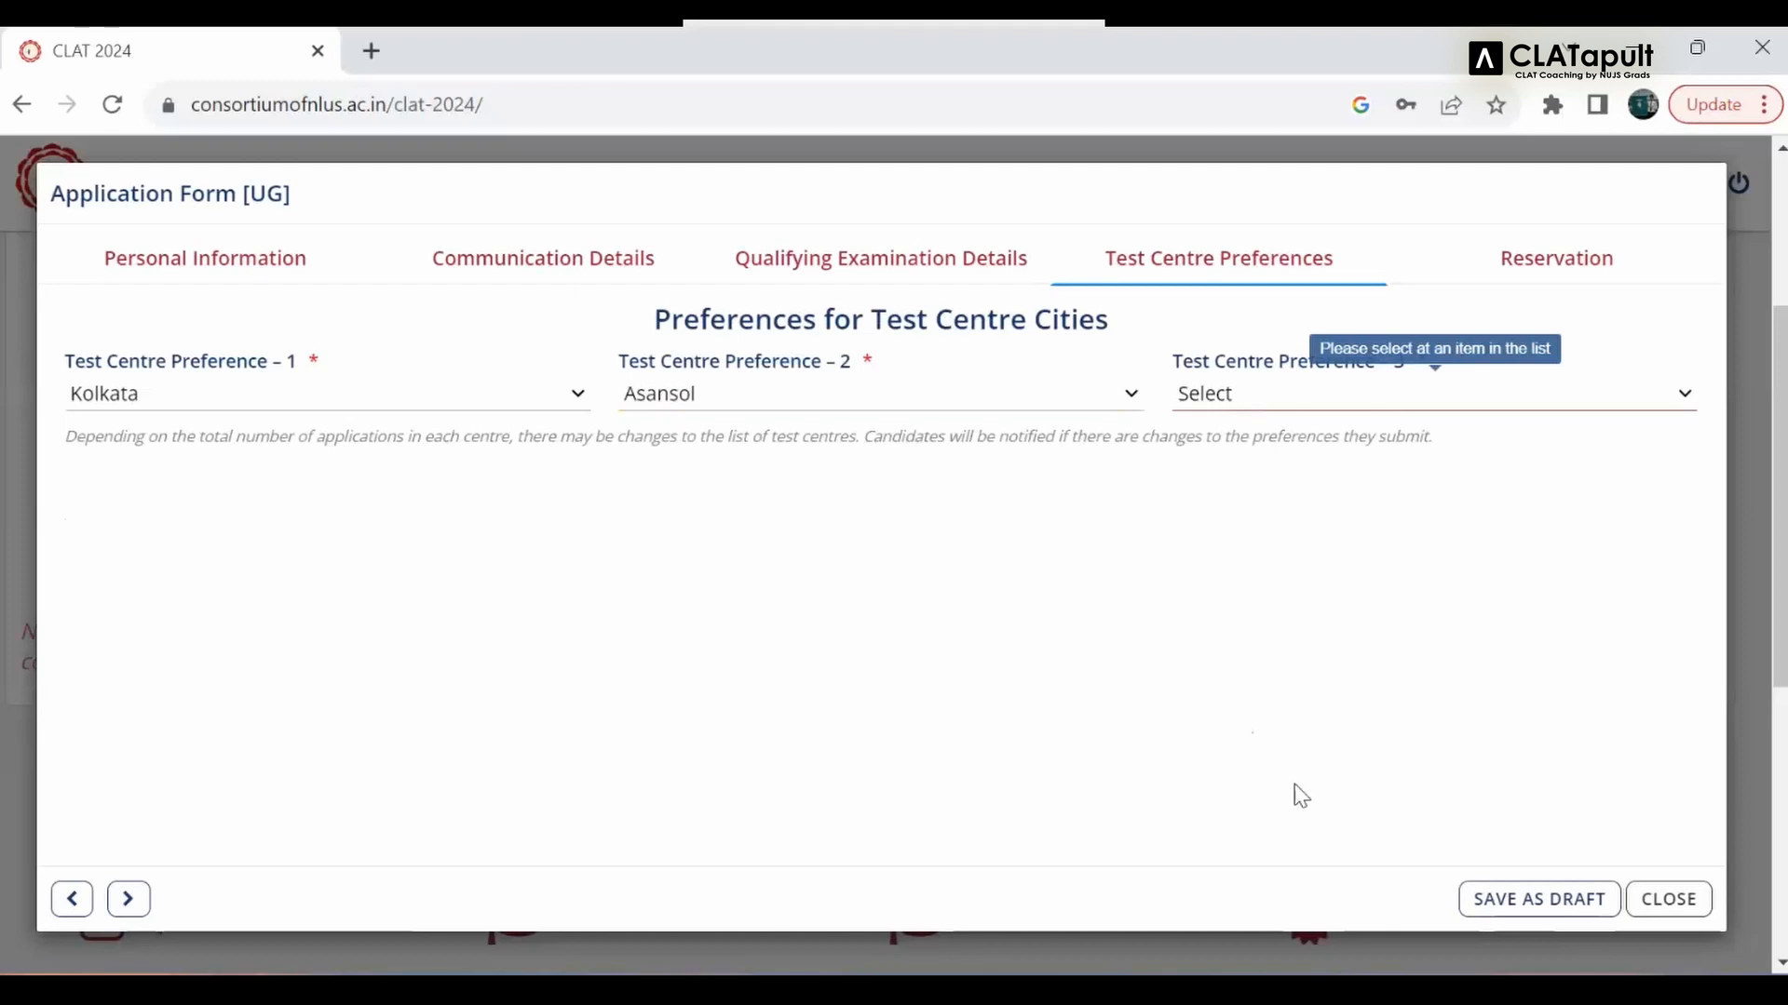
{"action": "left_click", "coordinate": [1408, 739]}
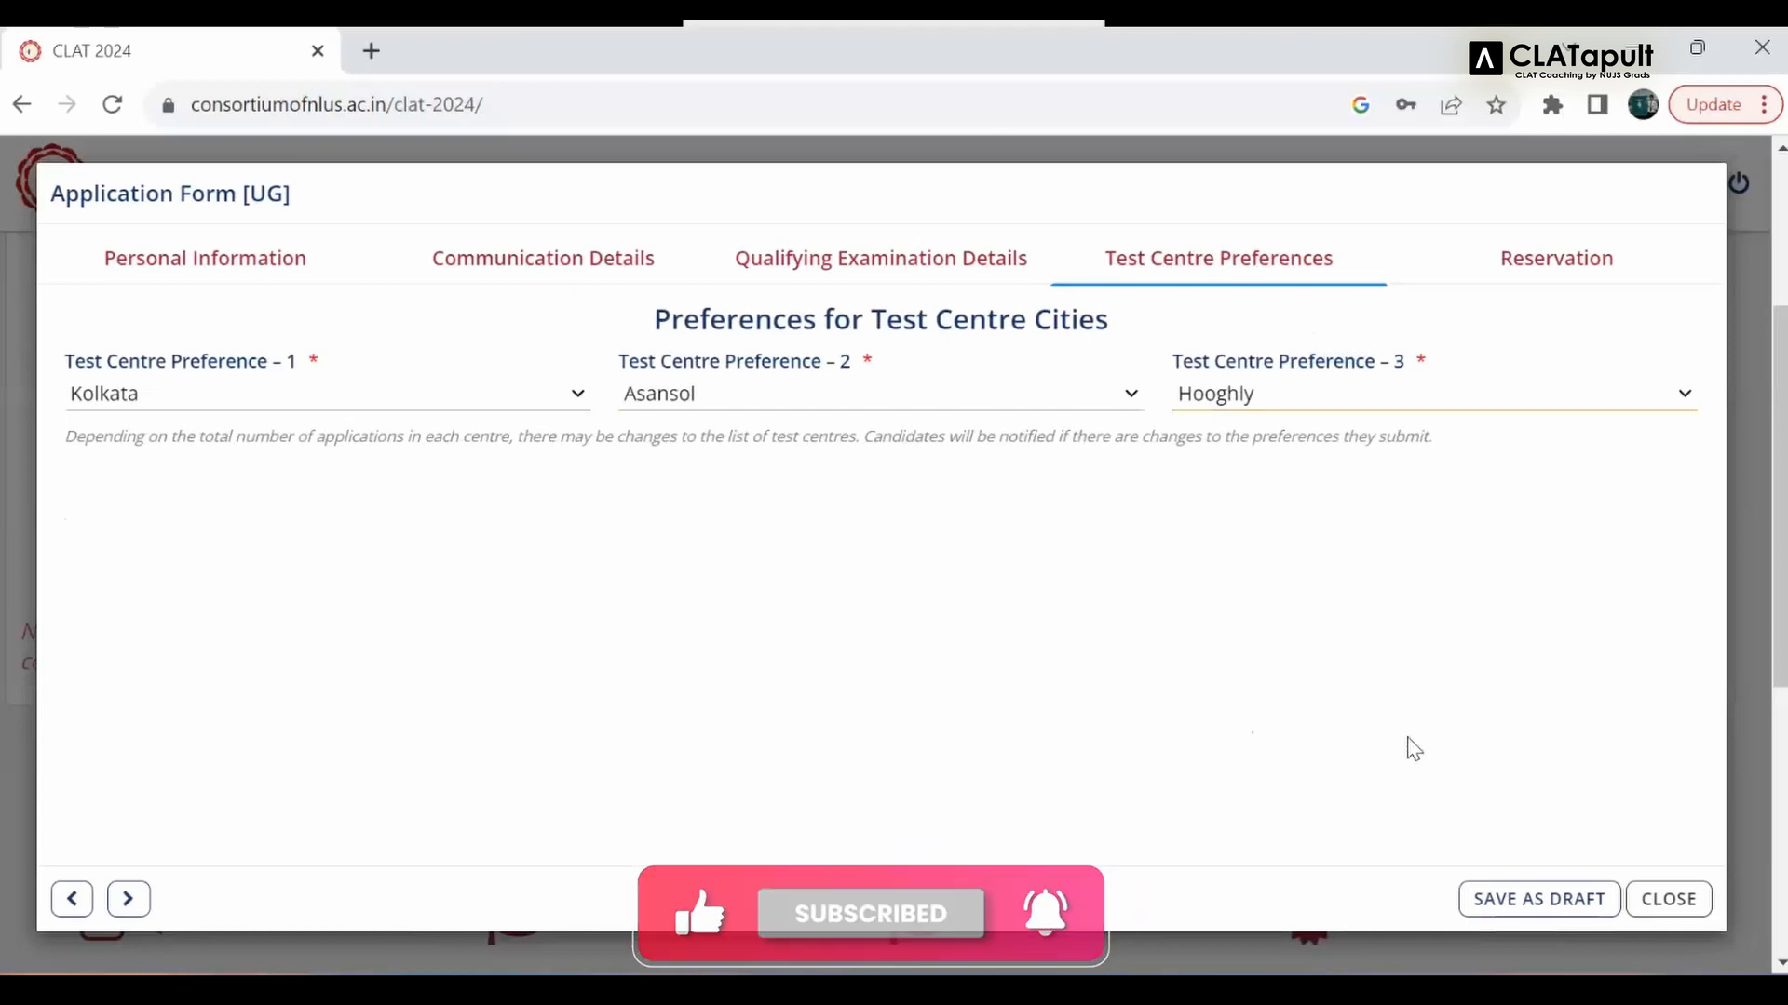
{"action": "left_click", "coordinate": [1555, 901]}
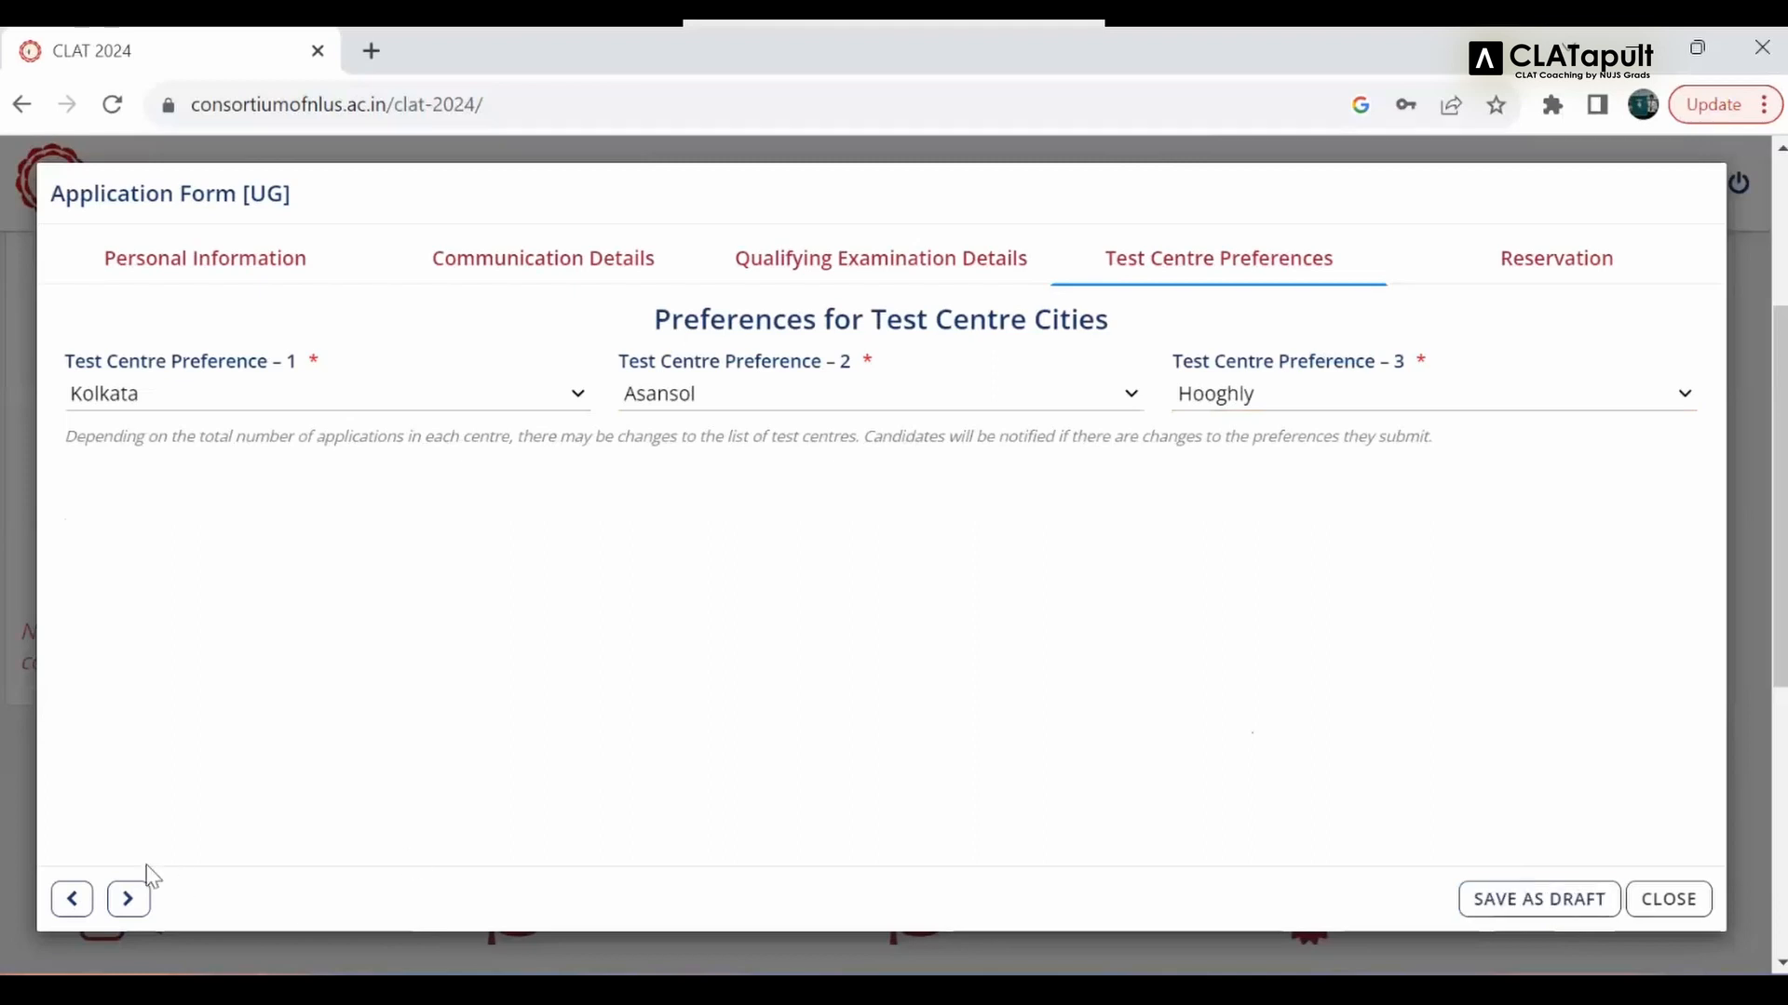
{"action": "left_click", "coordinate": [128, 899]}
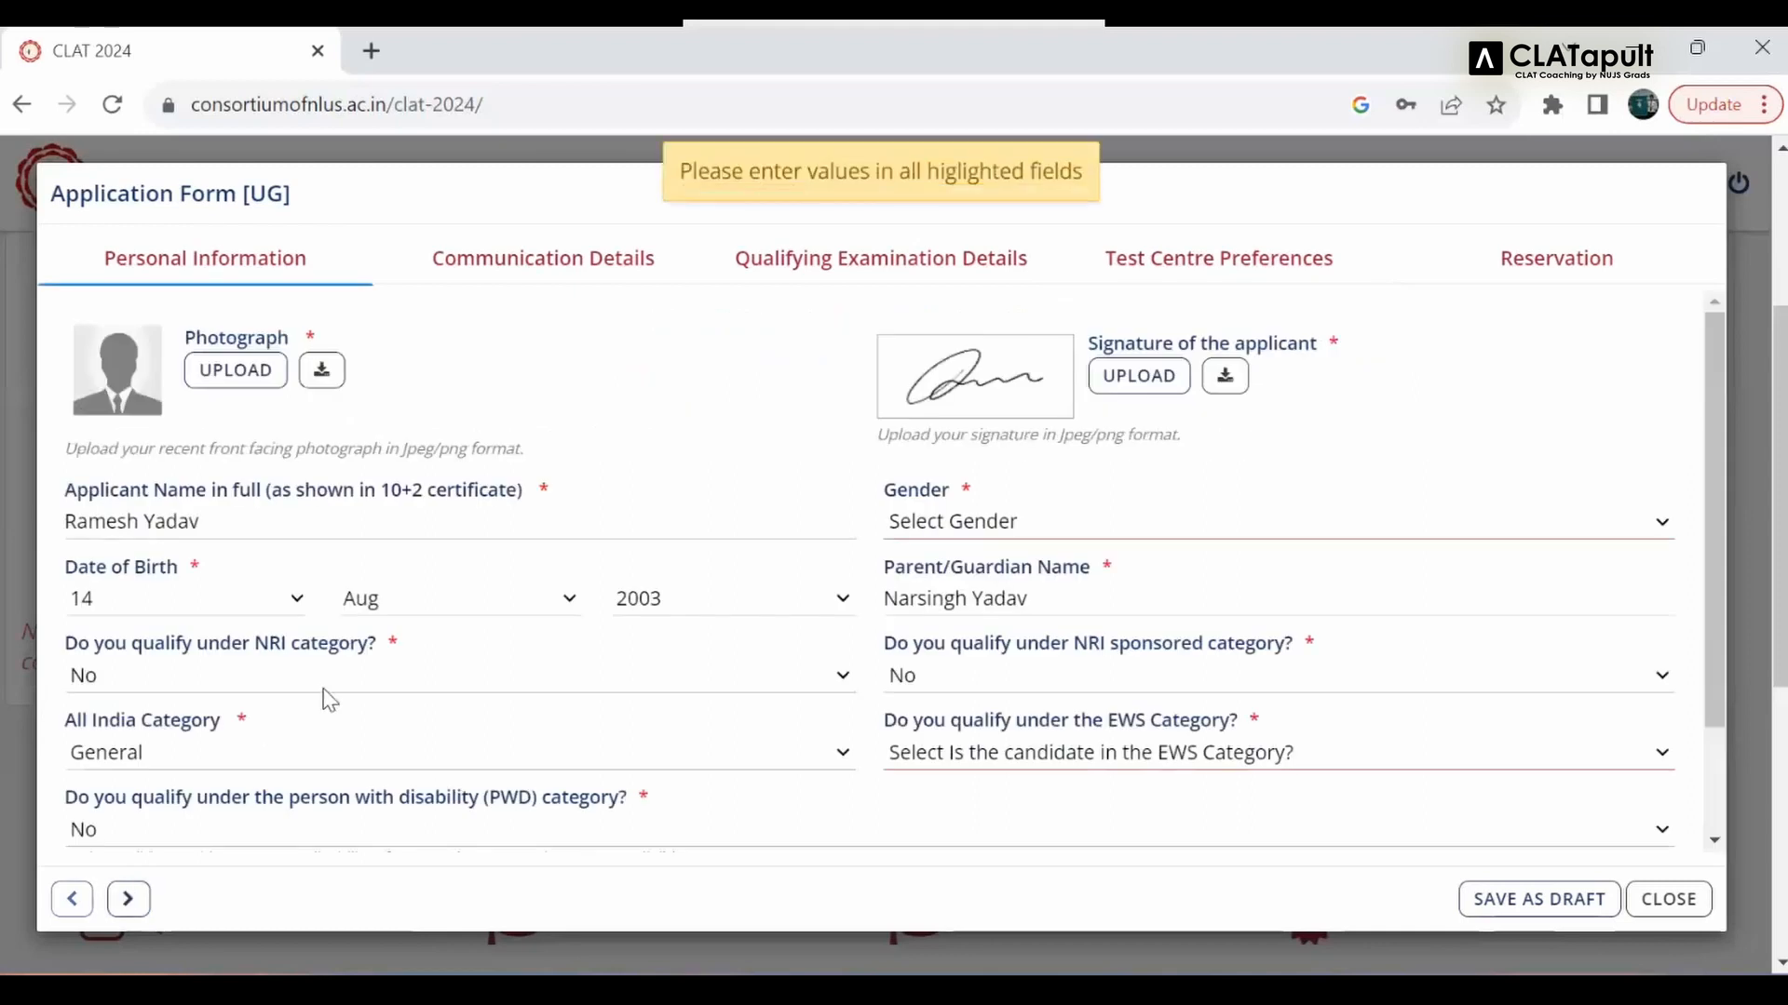
Answer No to the EWS category question and save the personal information draft.
{"action": "scroll", "coordinate": [328, 700], "scroll_direction": "down", "scroll_amount": 2}
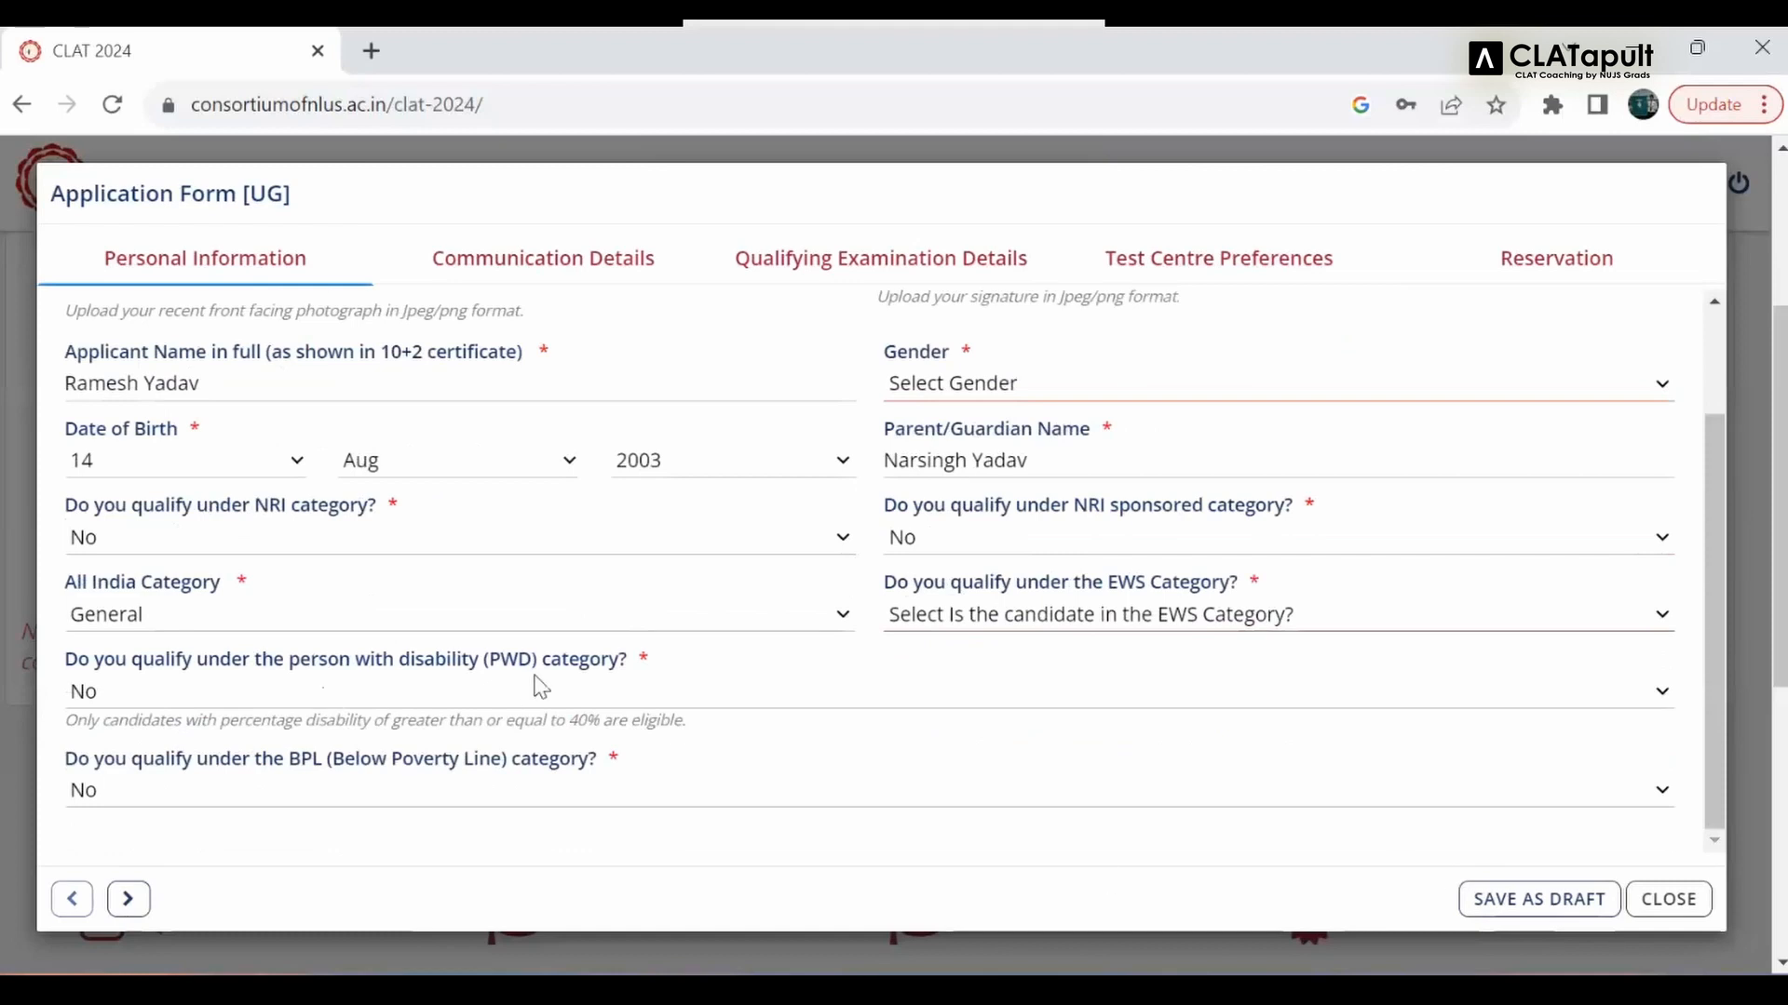
{"action": "scroll", "coordinate": [535, 687], "scroll_direction": "up", "scroll_amount": 2}
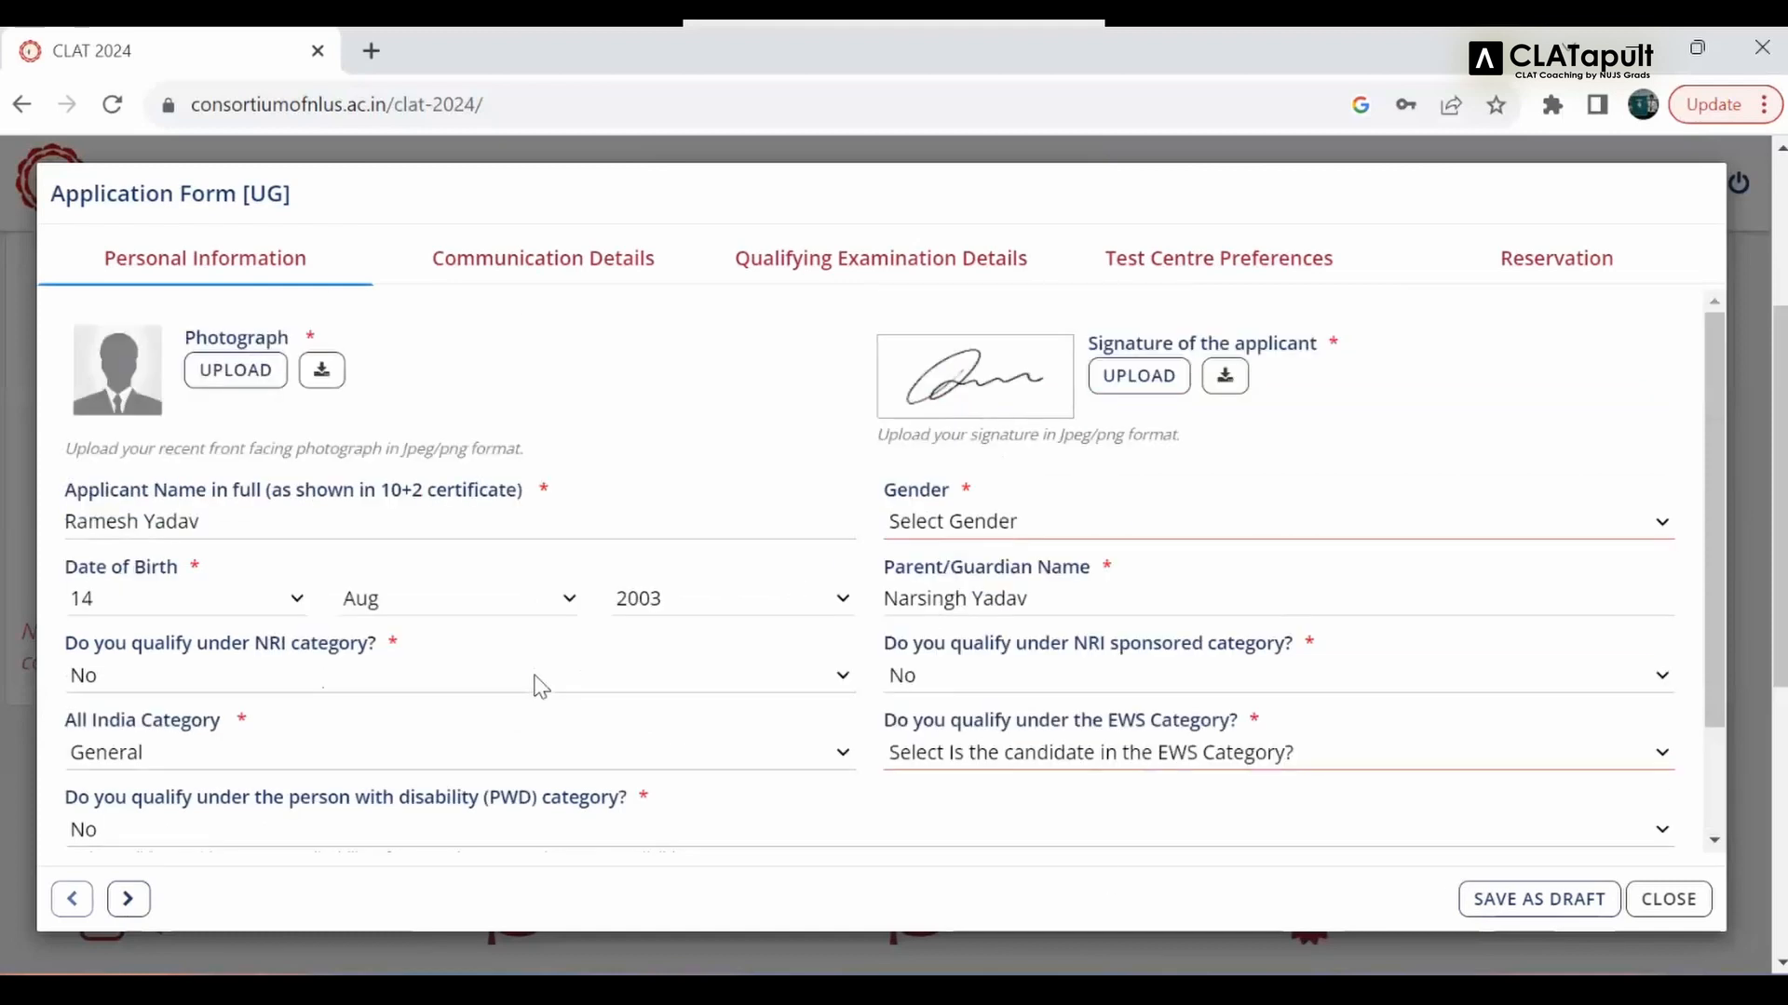
{"action": "left_click", "coordinate": [1067, 820]}
{"action": "left_click", "coordinate": [1574, 895]}
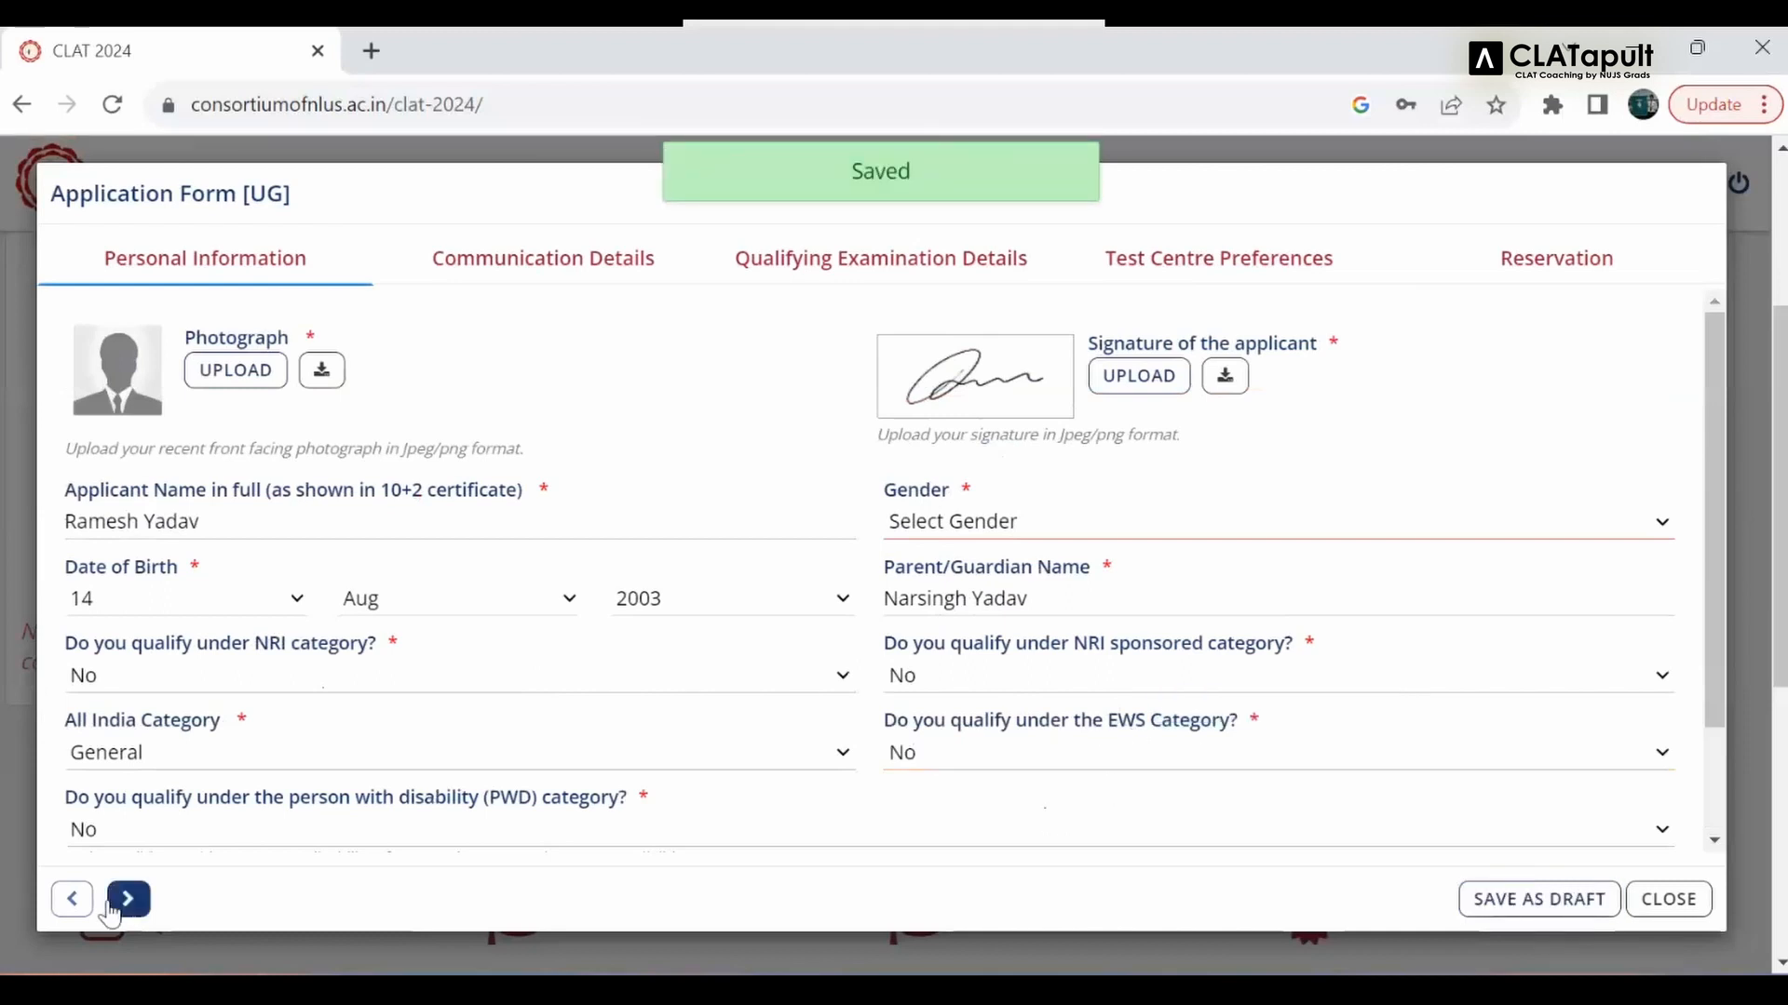
{"action": "left_click", "coordinate": [1540, 275]}
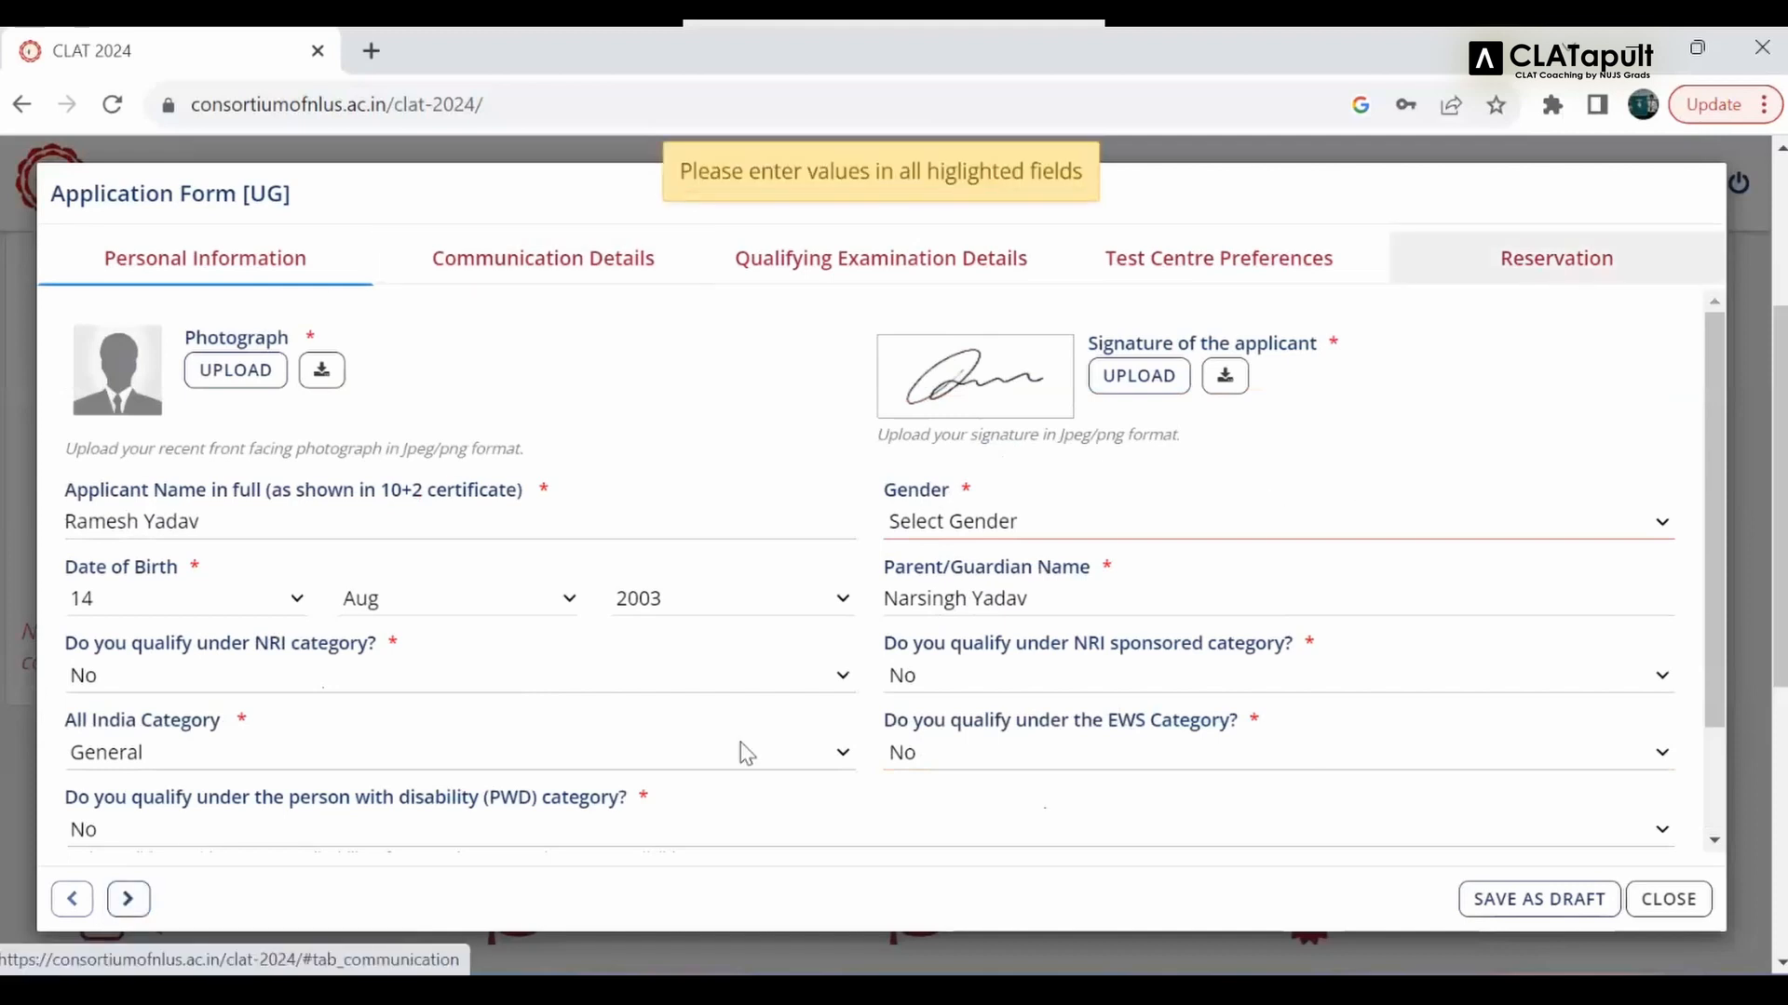
Set the gender to Male and save the personal details draft again.
{"action": "scroll", "coordinate": [738, 746], "scroll_direction": "down", "scroll_amount": 2}
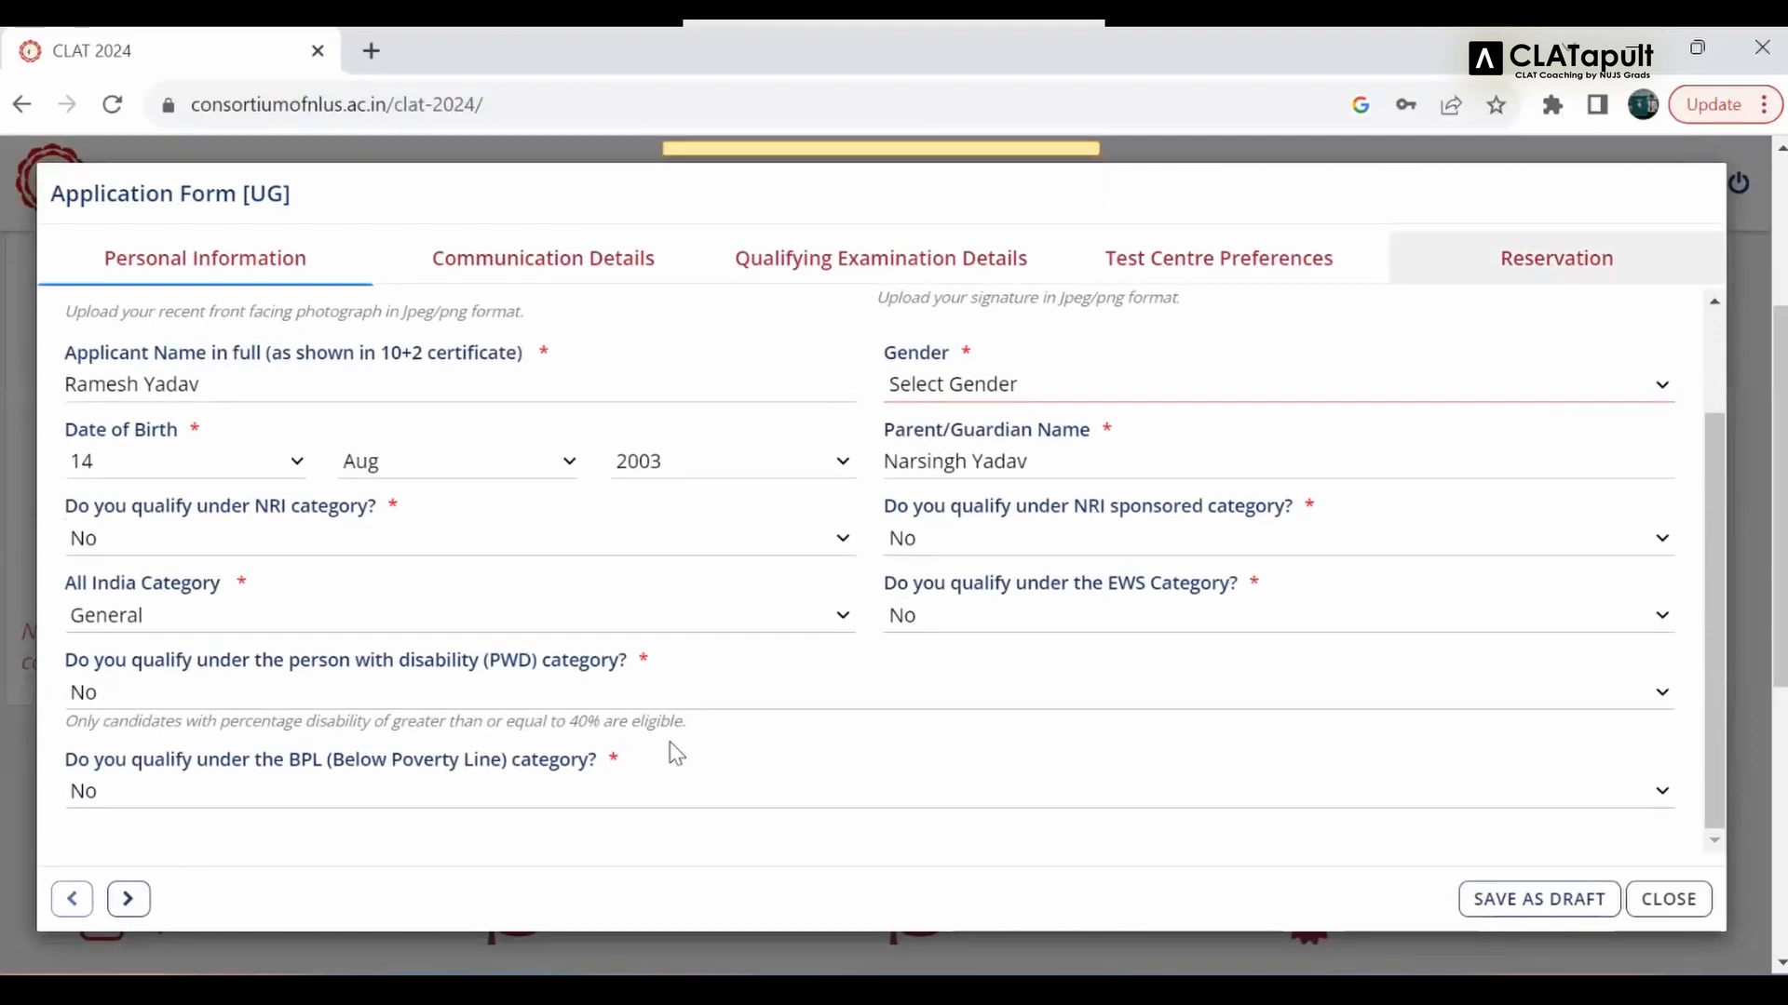
{"action": "scroll", "coordinate": [676, 752], "scroll_direction": "up", "scroll_amount": 1}
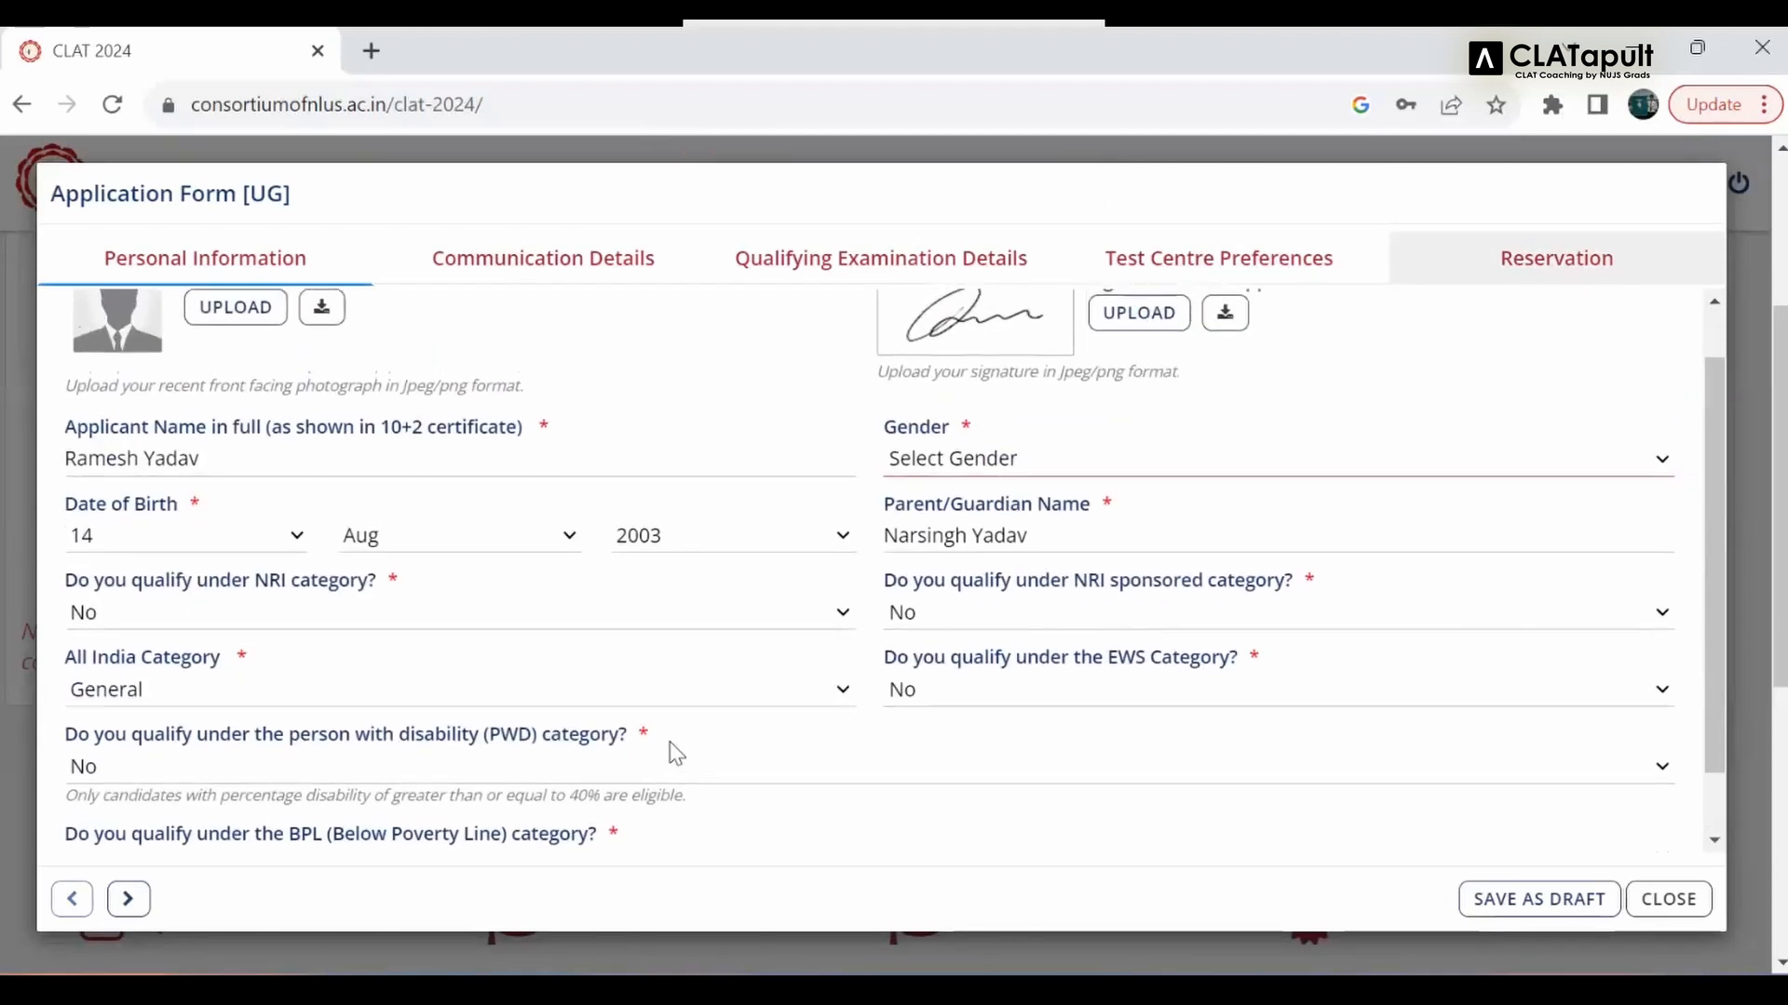
{"action": "scroll", "coordinate": [676, 752], "scroll_direction": "up", "scroll_amount": 1}
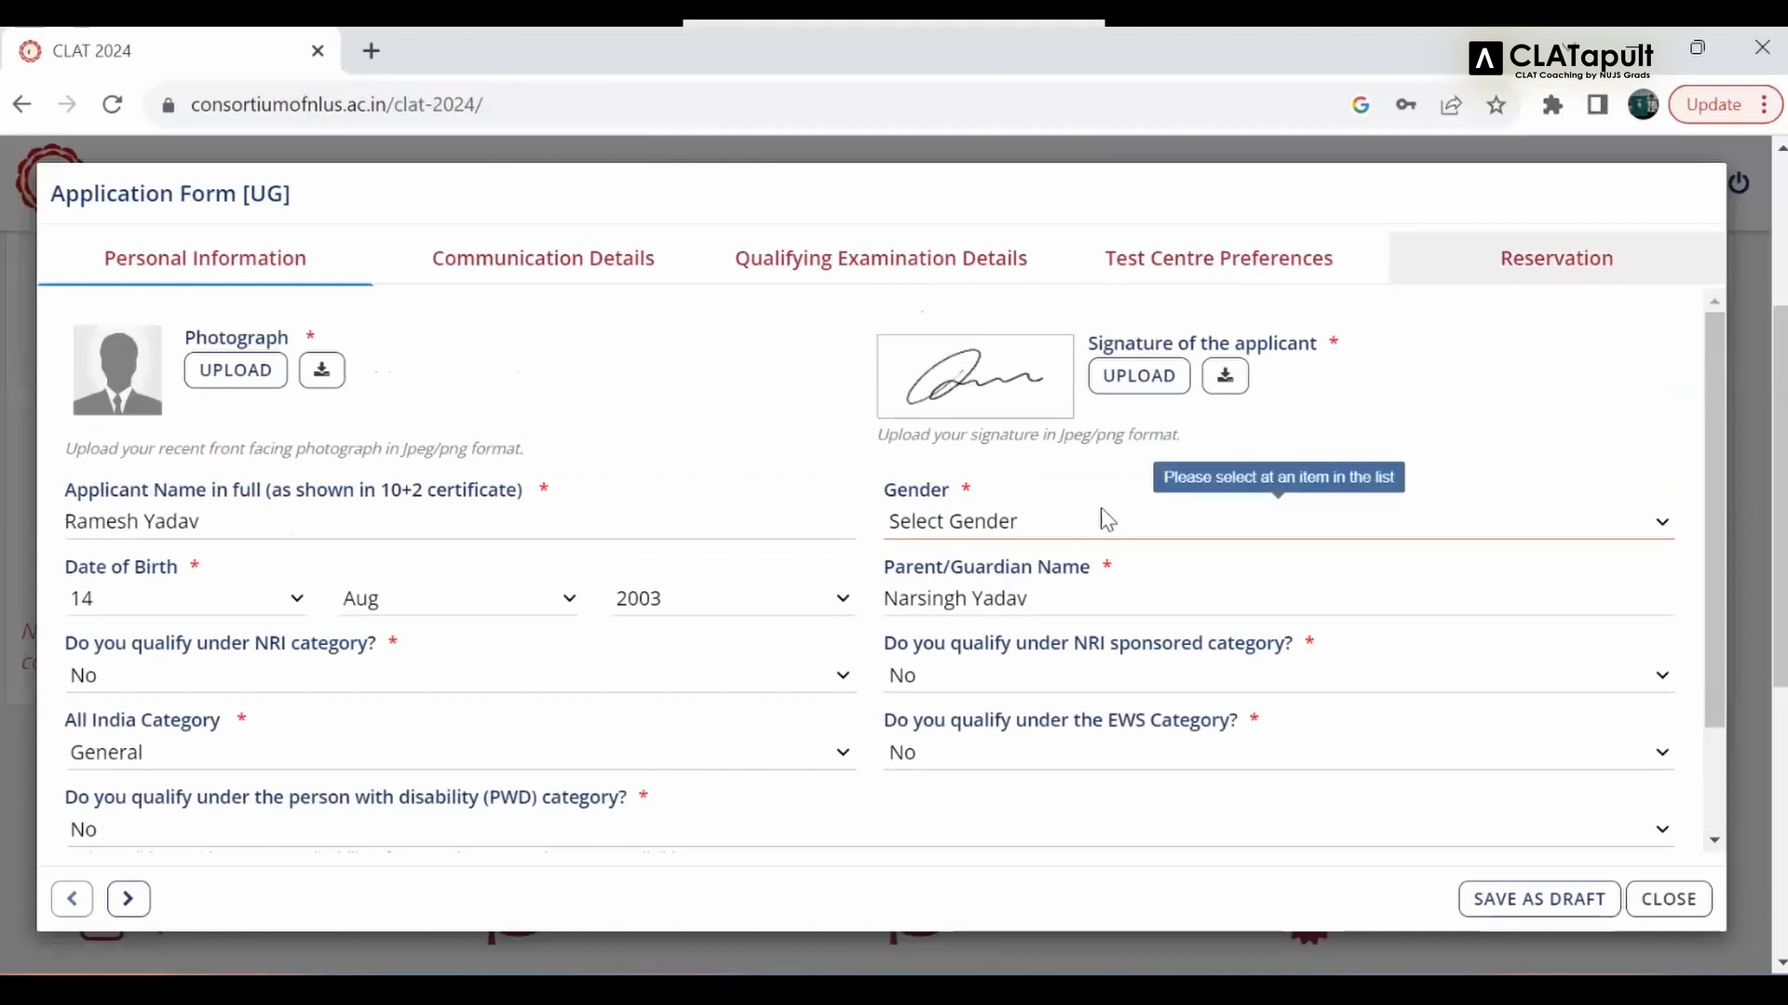
{"action": "left_click", "coordinate": [1004, 584]}
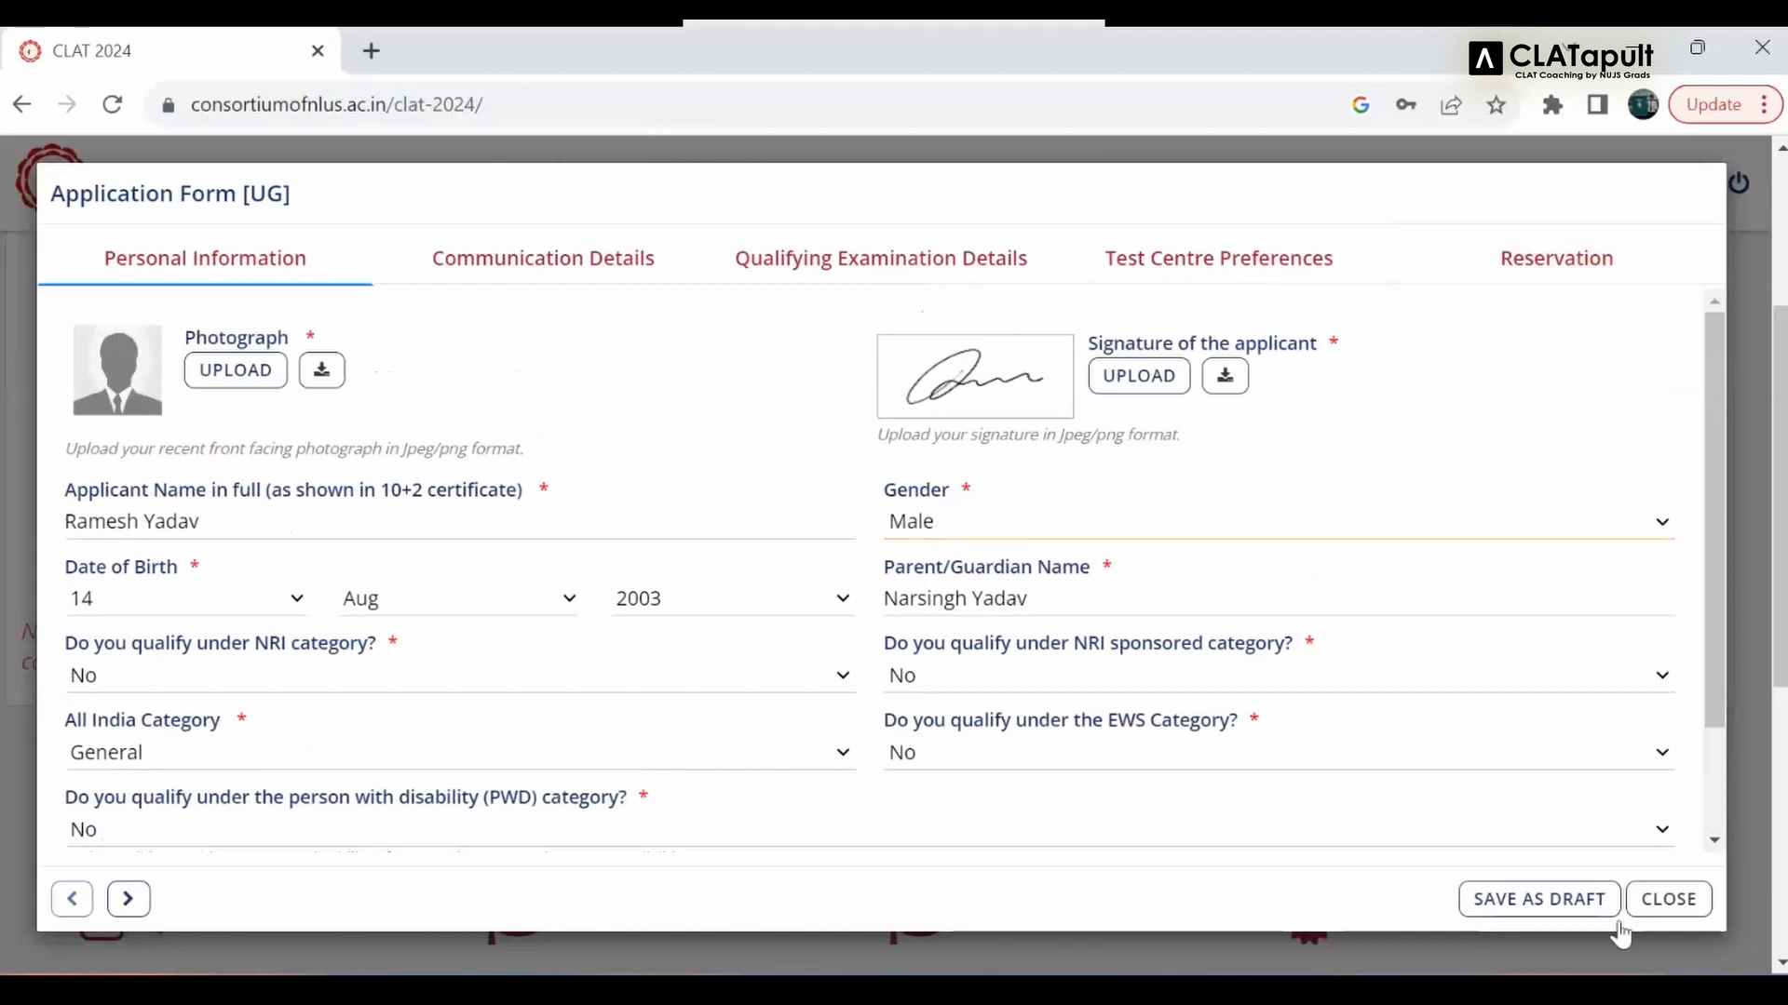
{"action": "left_click", "coordinate": [1548, 910]}
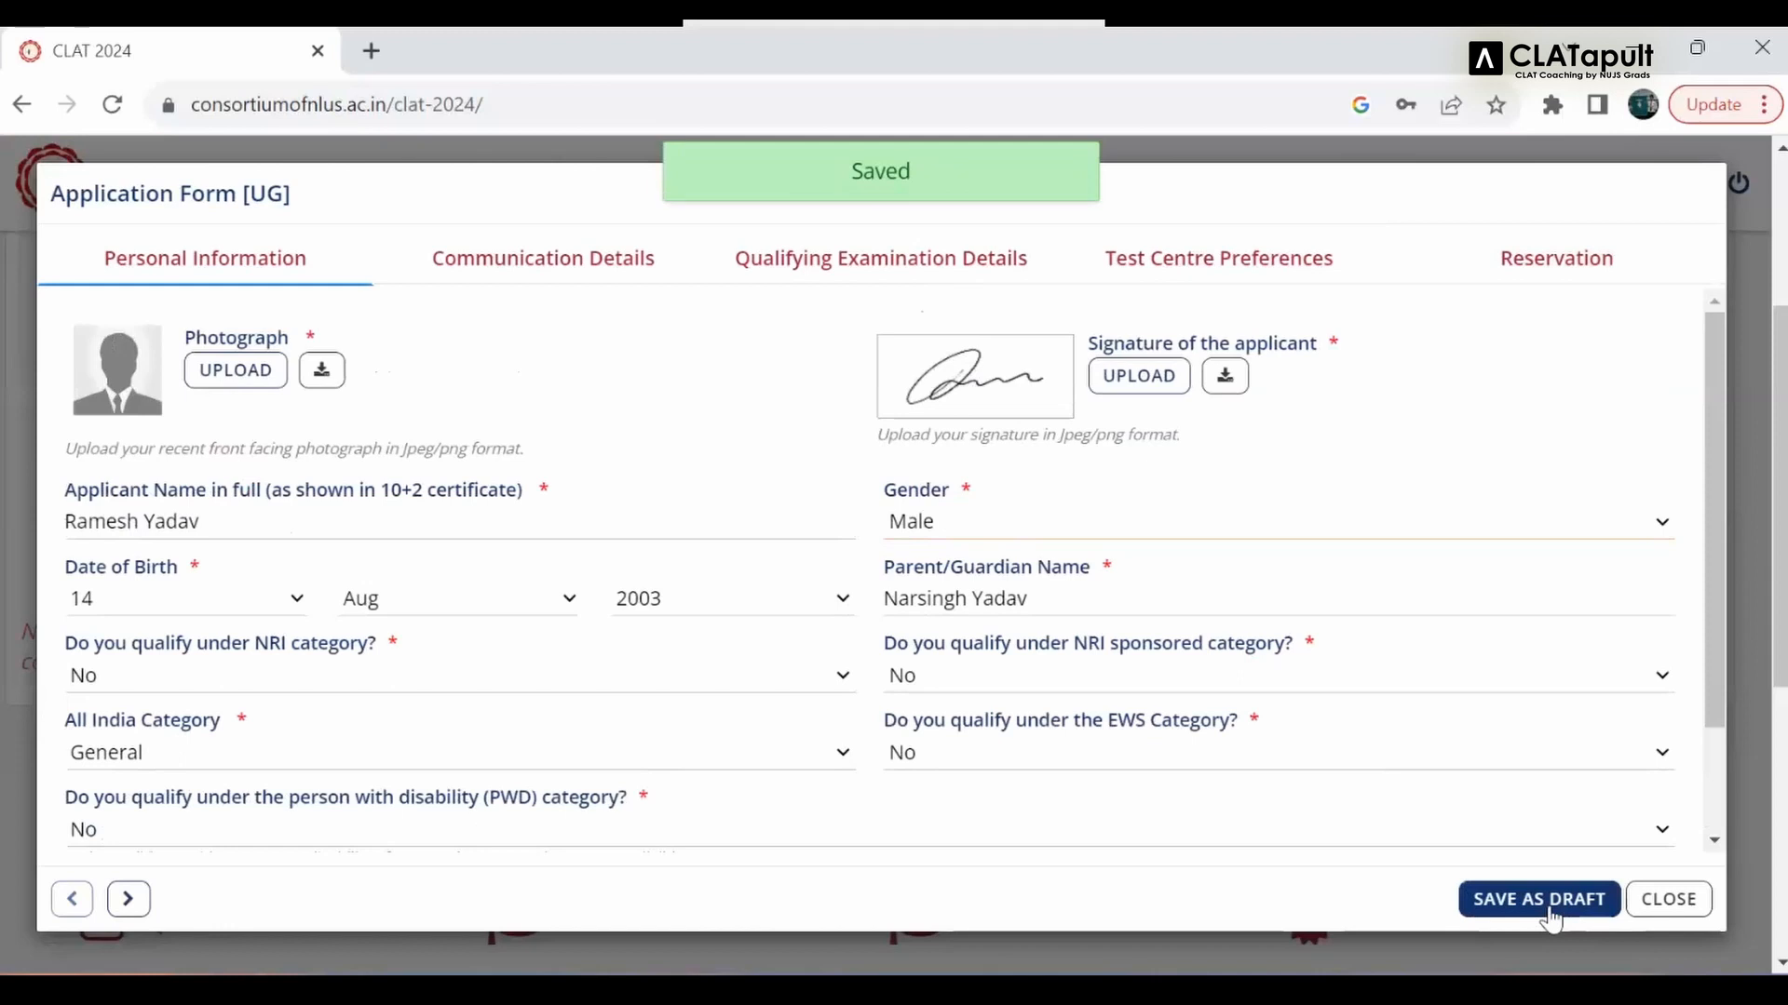
{"action": "scroll", "coordinate": [922, 569], "scroll_direction": "down", "scroll_amount": 1}
{"action": "scroll", "coordinate": [922, 569], "scroll_direction": "down", "scroll_amount": 1}
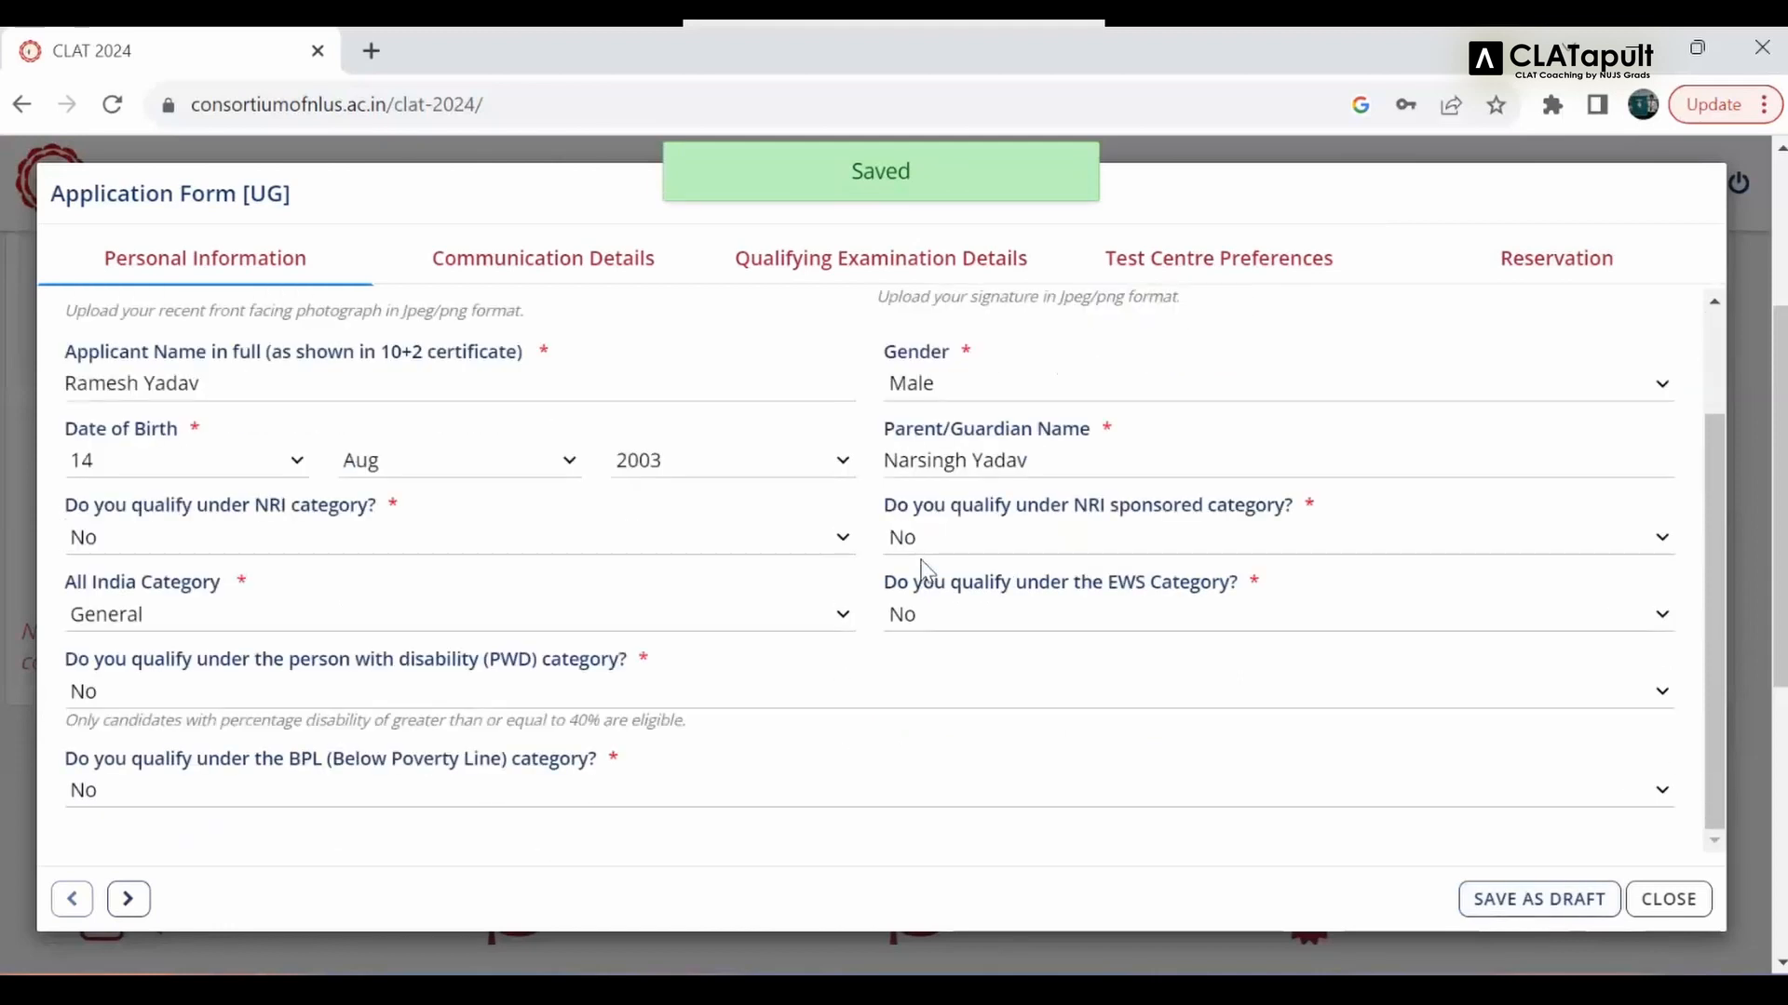
{"action": "scroll", "coordinate": [922, 569], "scroll_direction": "up", "scroll_amount": 2}
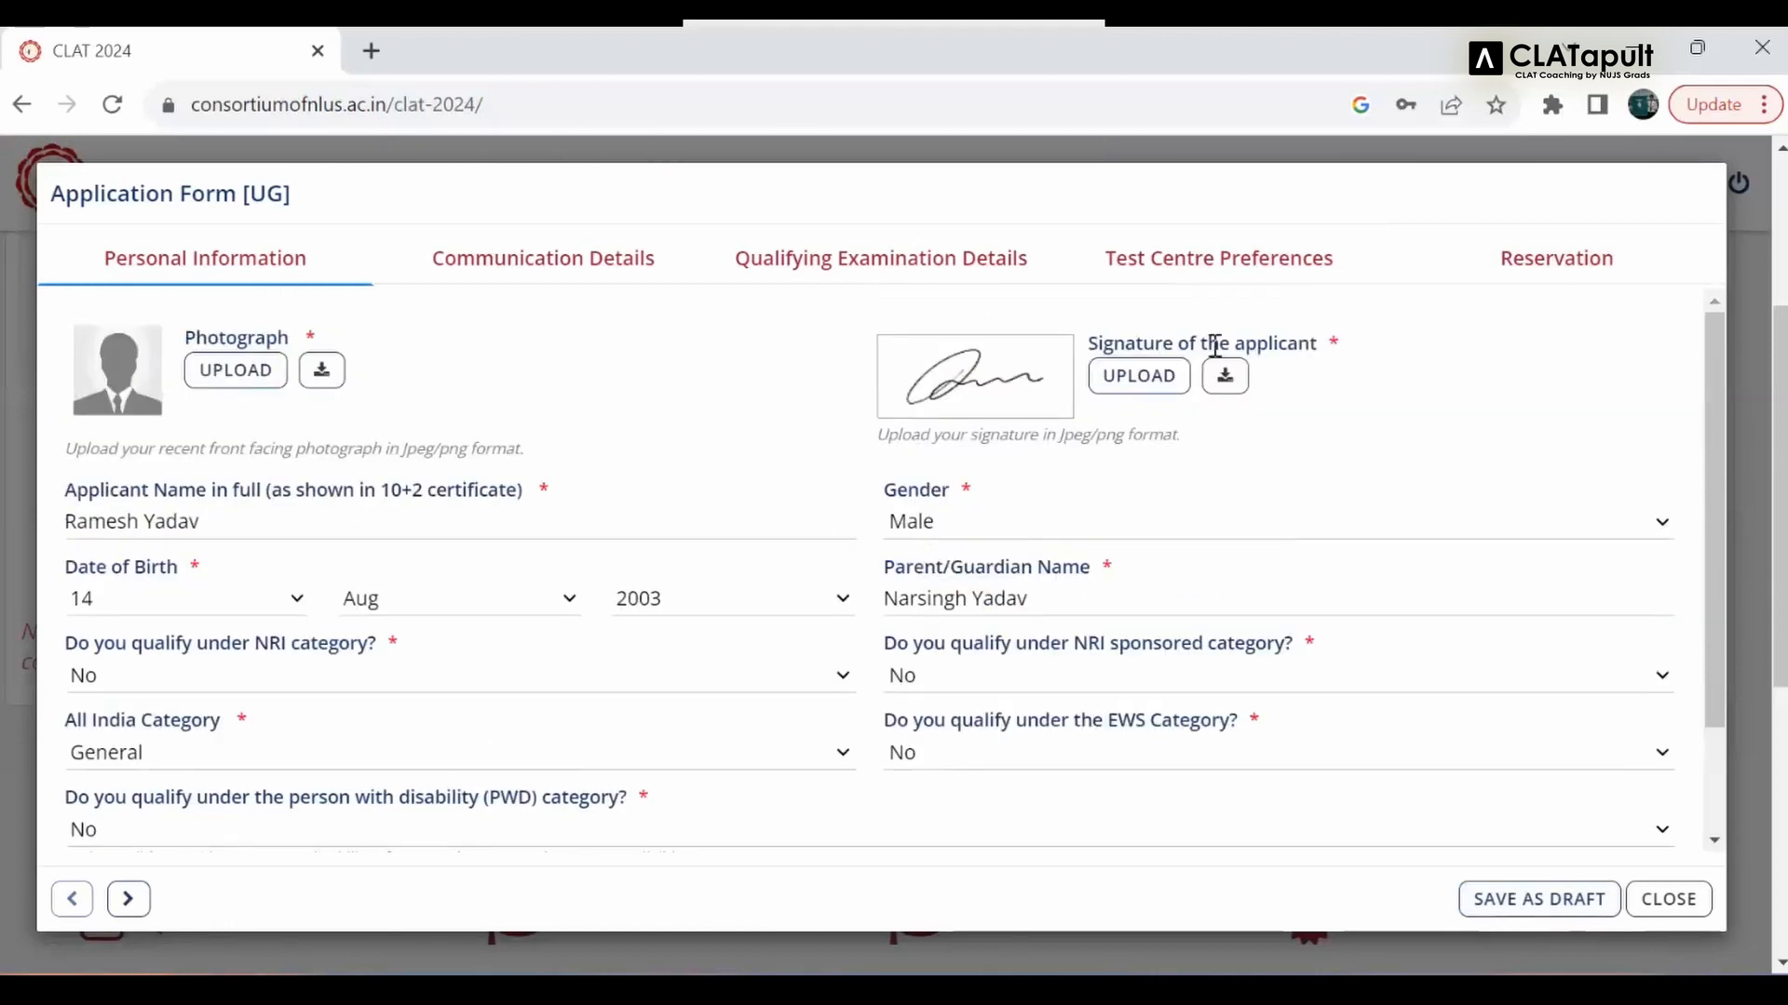
Open the Reservation section of the UG application form.
{"action": "left_click", "coordinate": [1594, 273]}
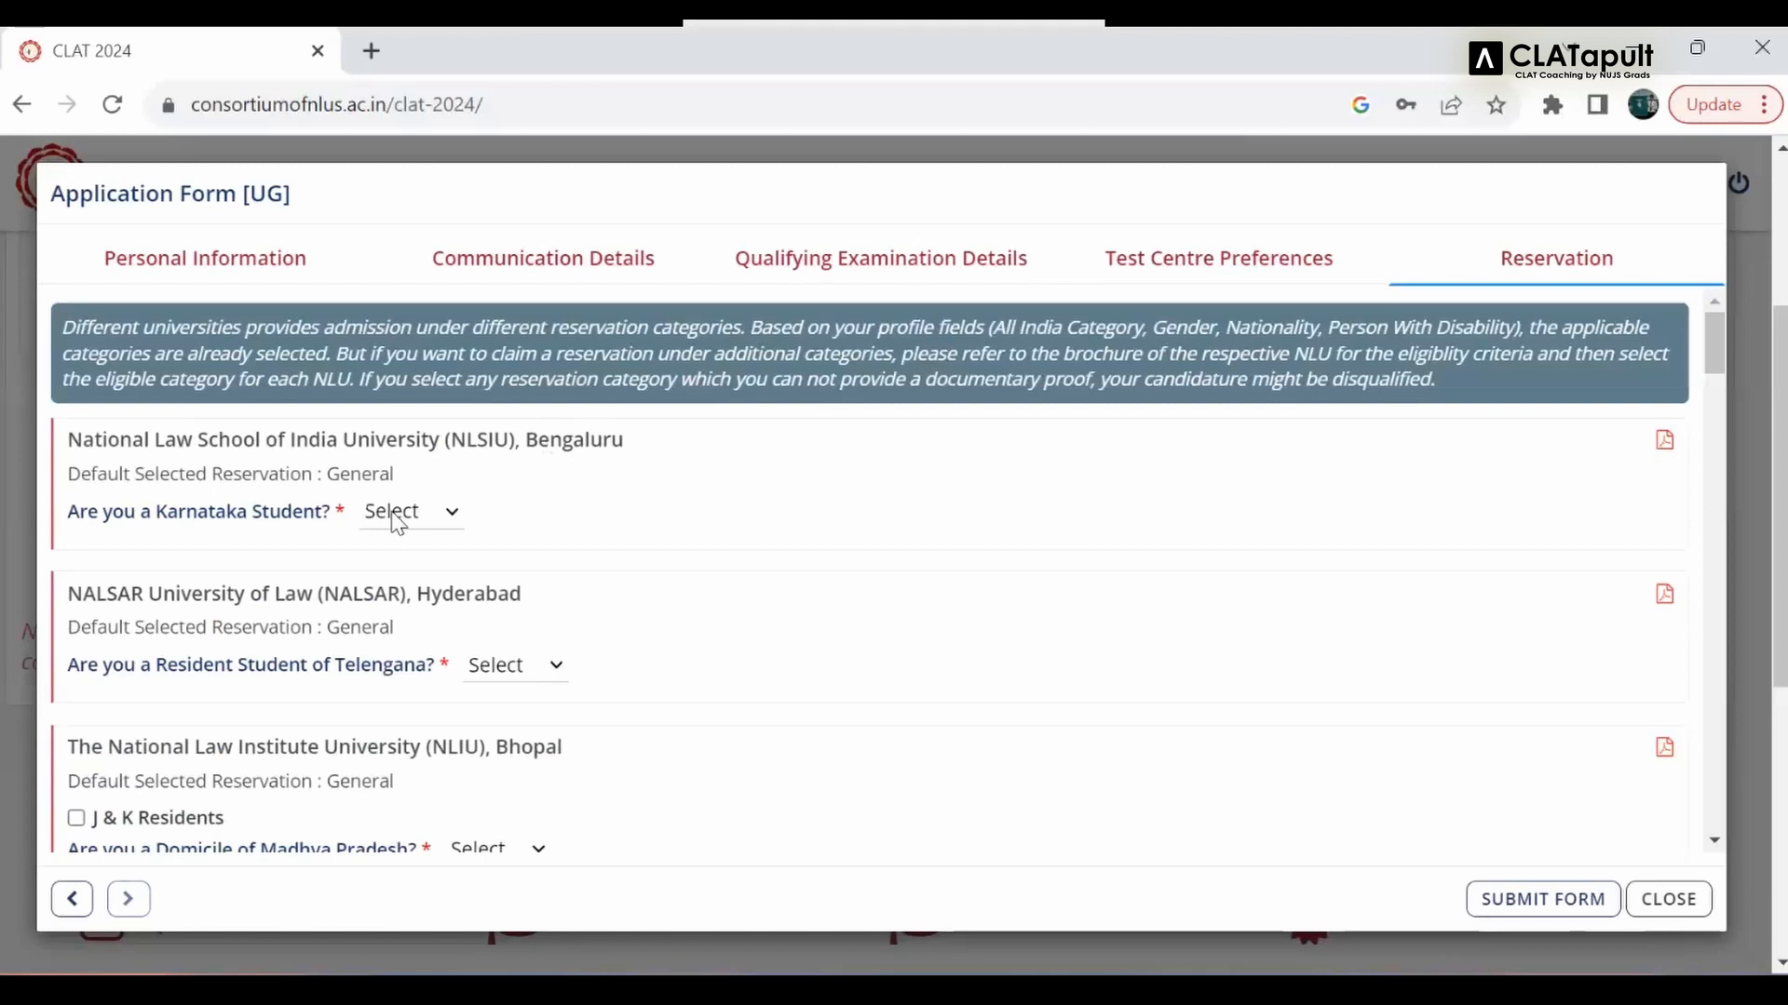
Answer Yes to 'Are you a Karnataka Student?' and accept its eligibility conditions.
{"action": "left_click", "coordinate": [419, 574]}
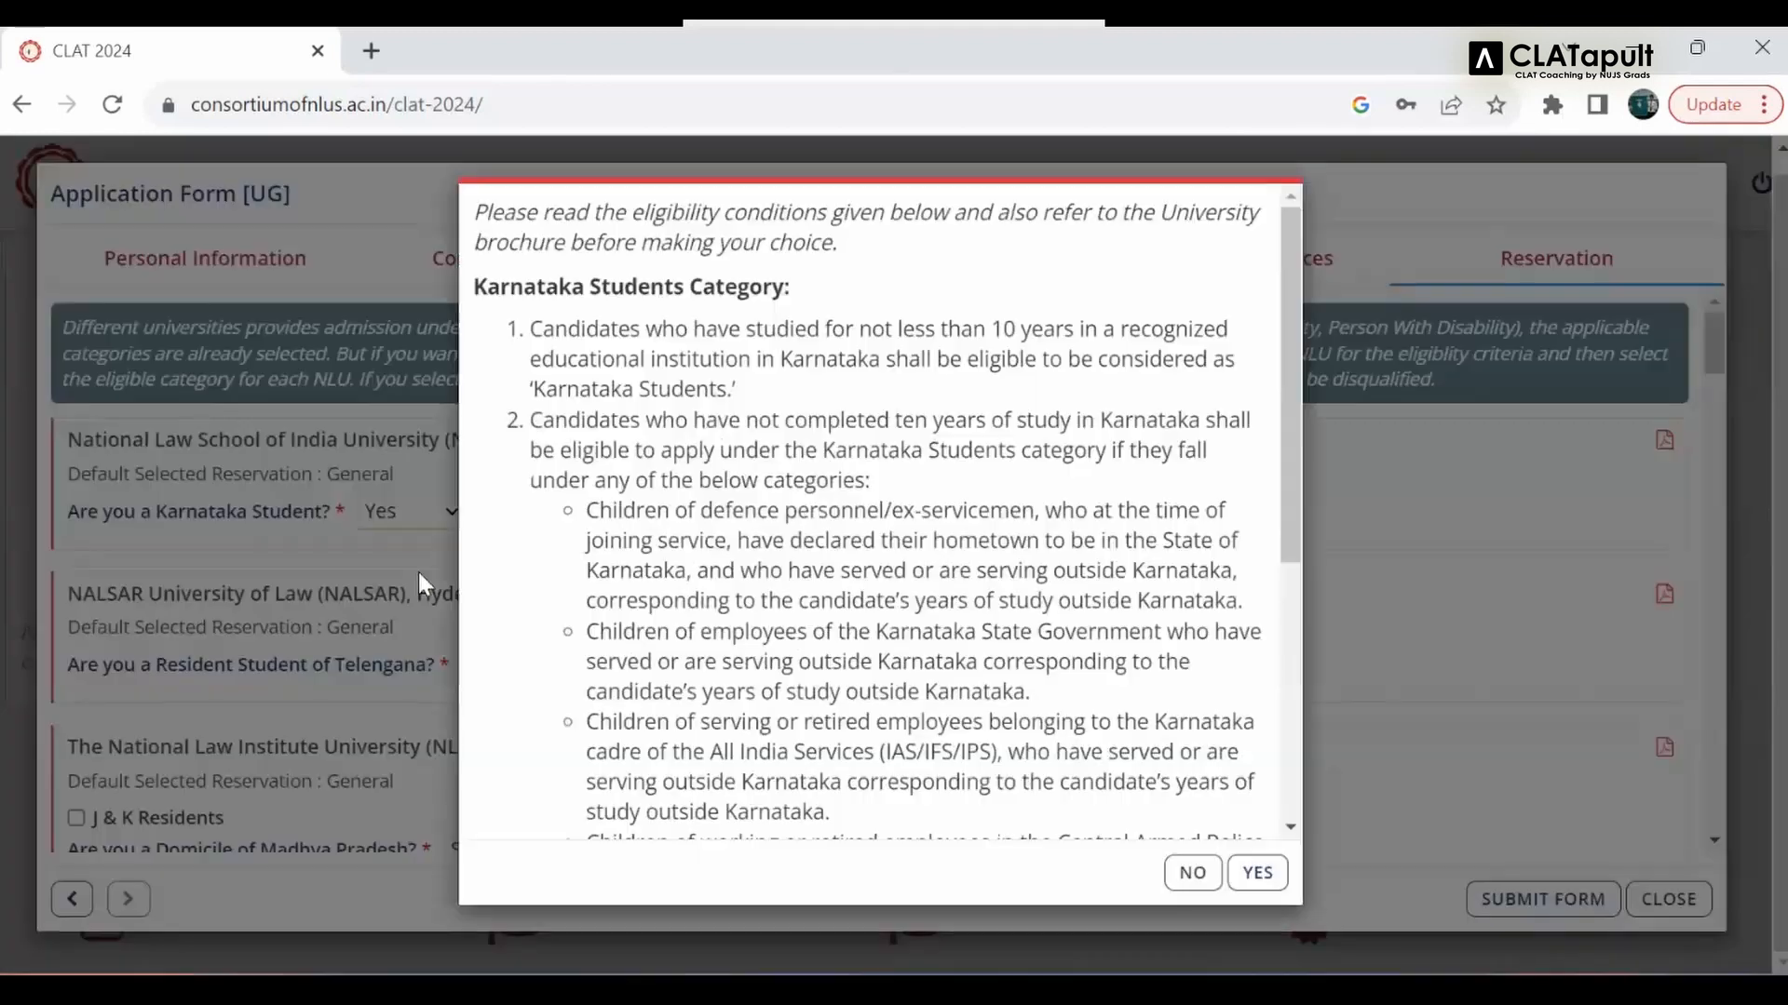
{"action": "scroll", "coordinate": [961, 560], "scroll_direction": "down", "scroll_amount": 5}
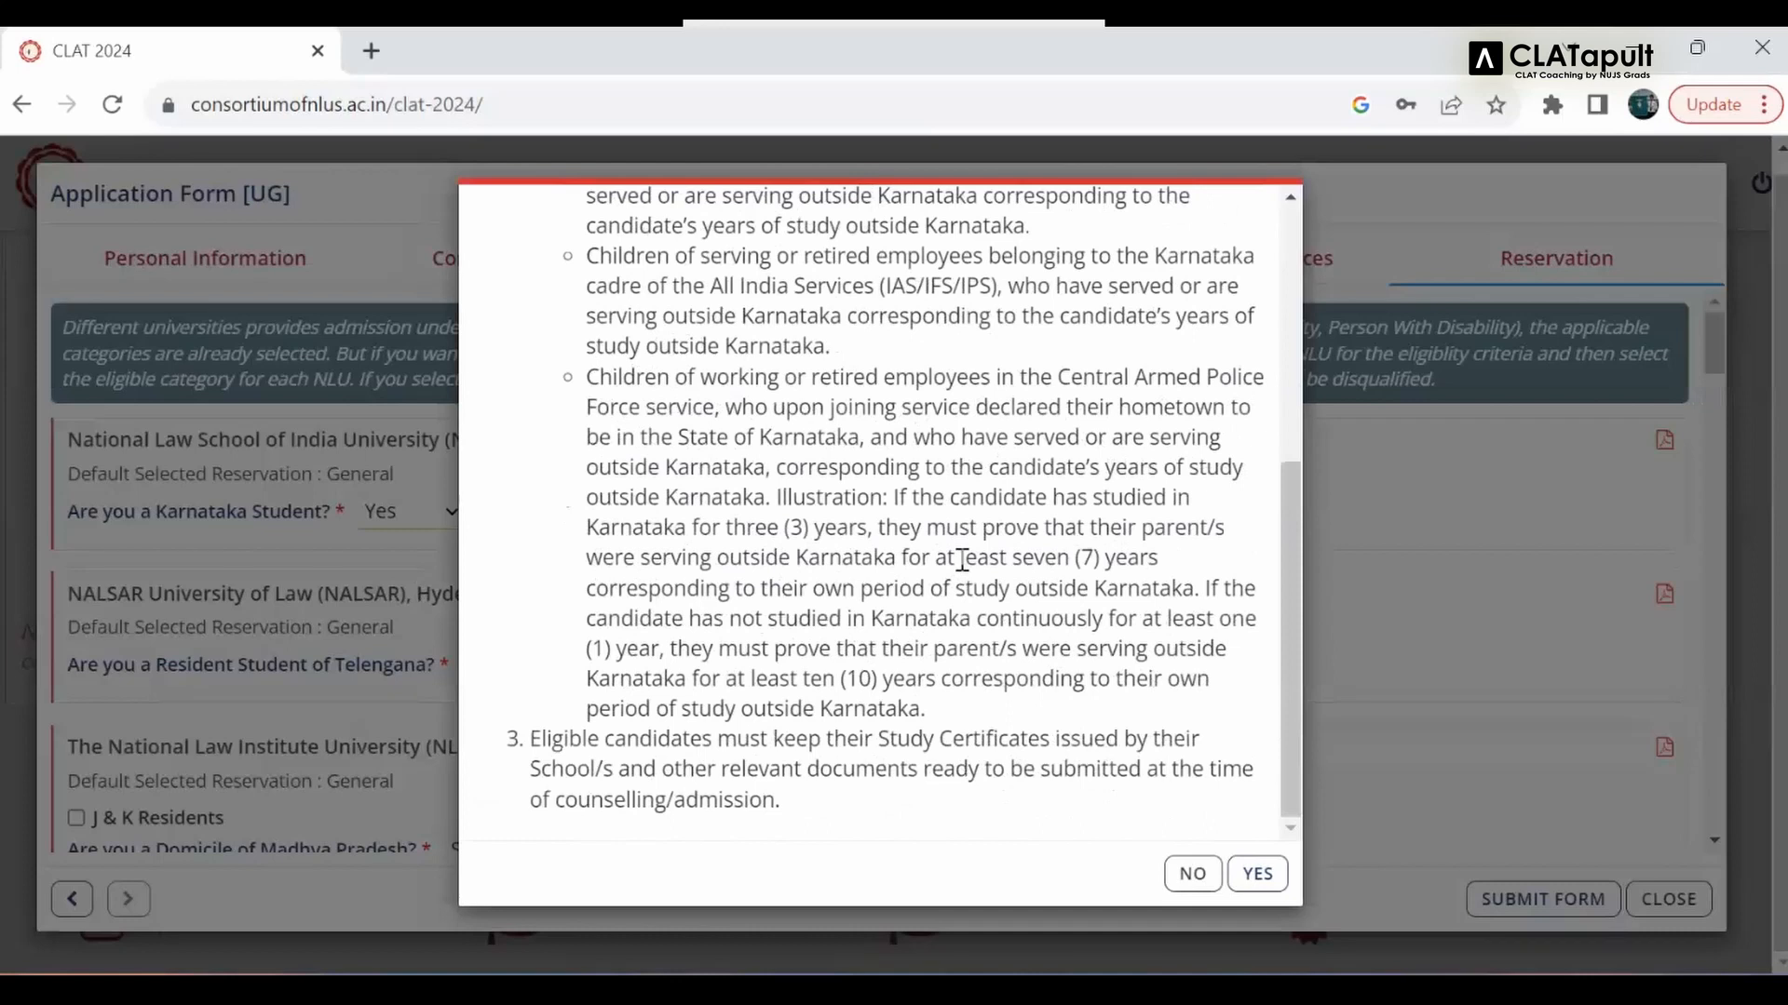
{"action": "scroll", "coordinate": [962, 559], "scroll_direction": "up", "scroll_amount": 5}
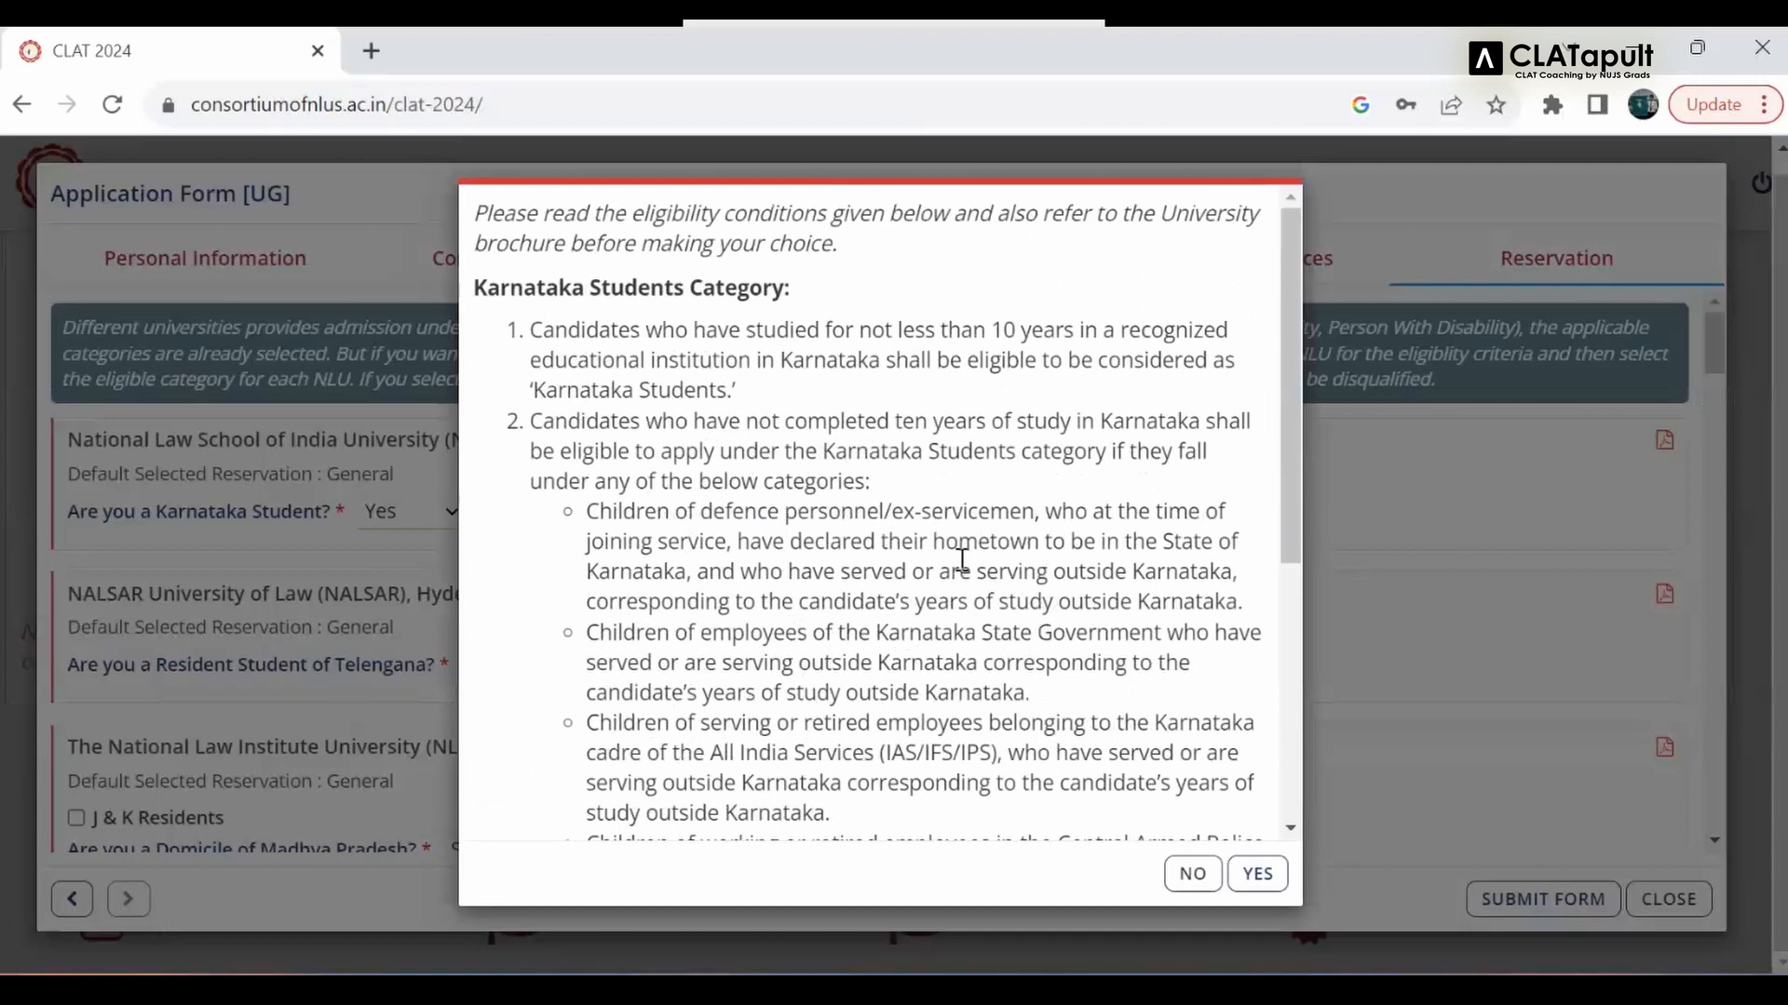
{"action": "scroll", "coordinate": [962, 559], "scroll_direction": "down", "scroll_amount": 5}
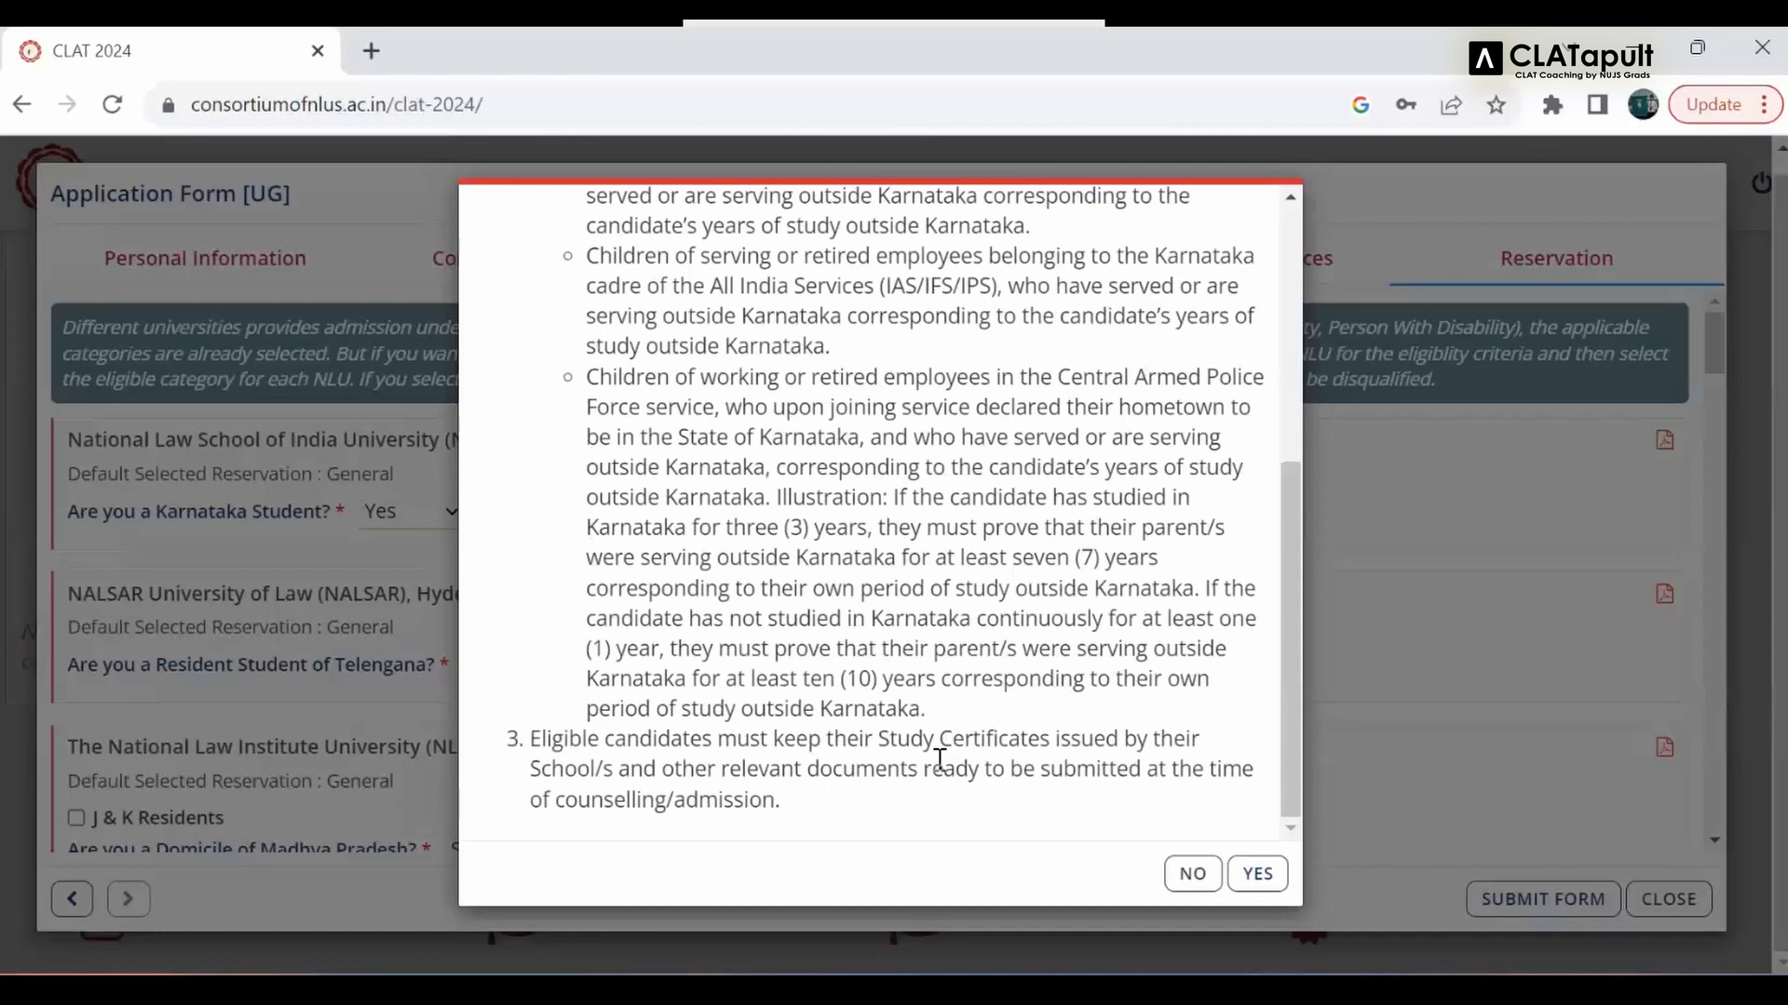
{"action": "scroll", "coordinate": [939, 759], "scroll_direction": "up", "scroll_amount": 5}
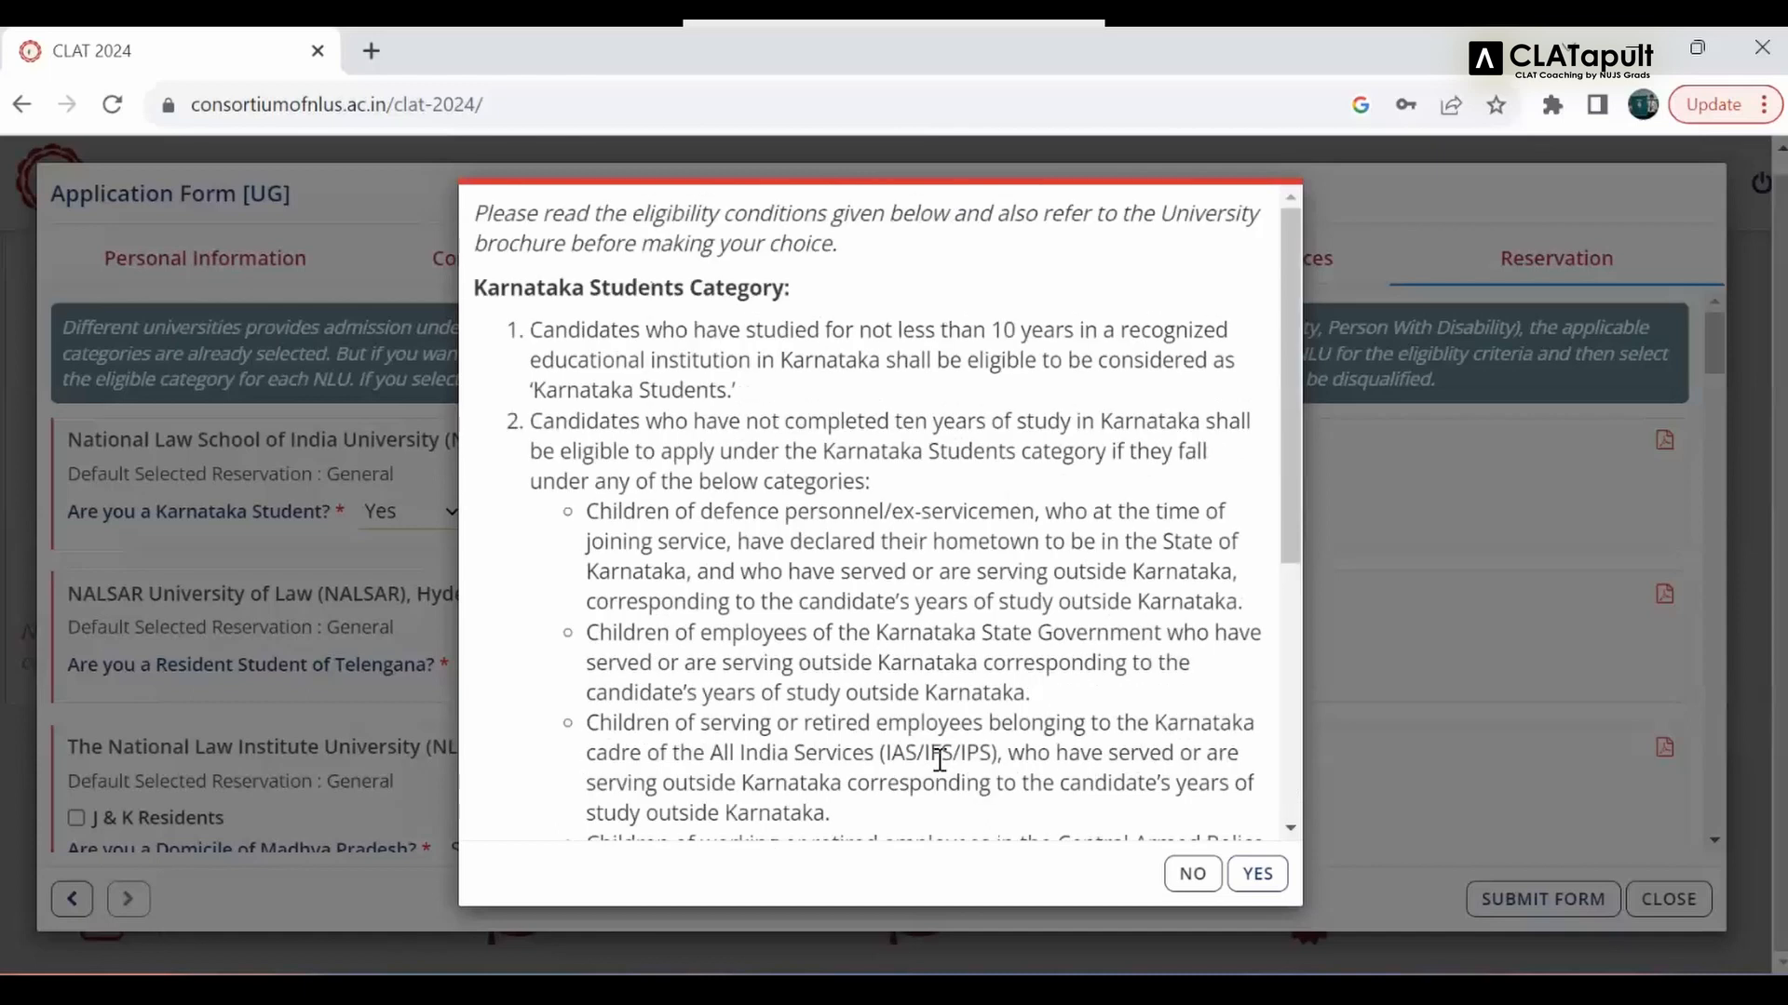
{"action": "left_click", "coordinate": [1262, 877]}
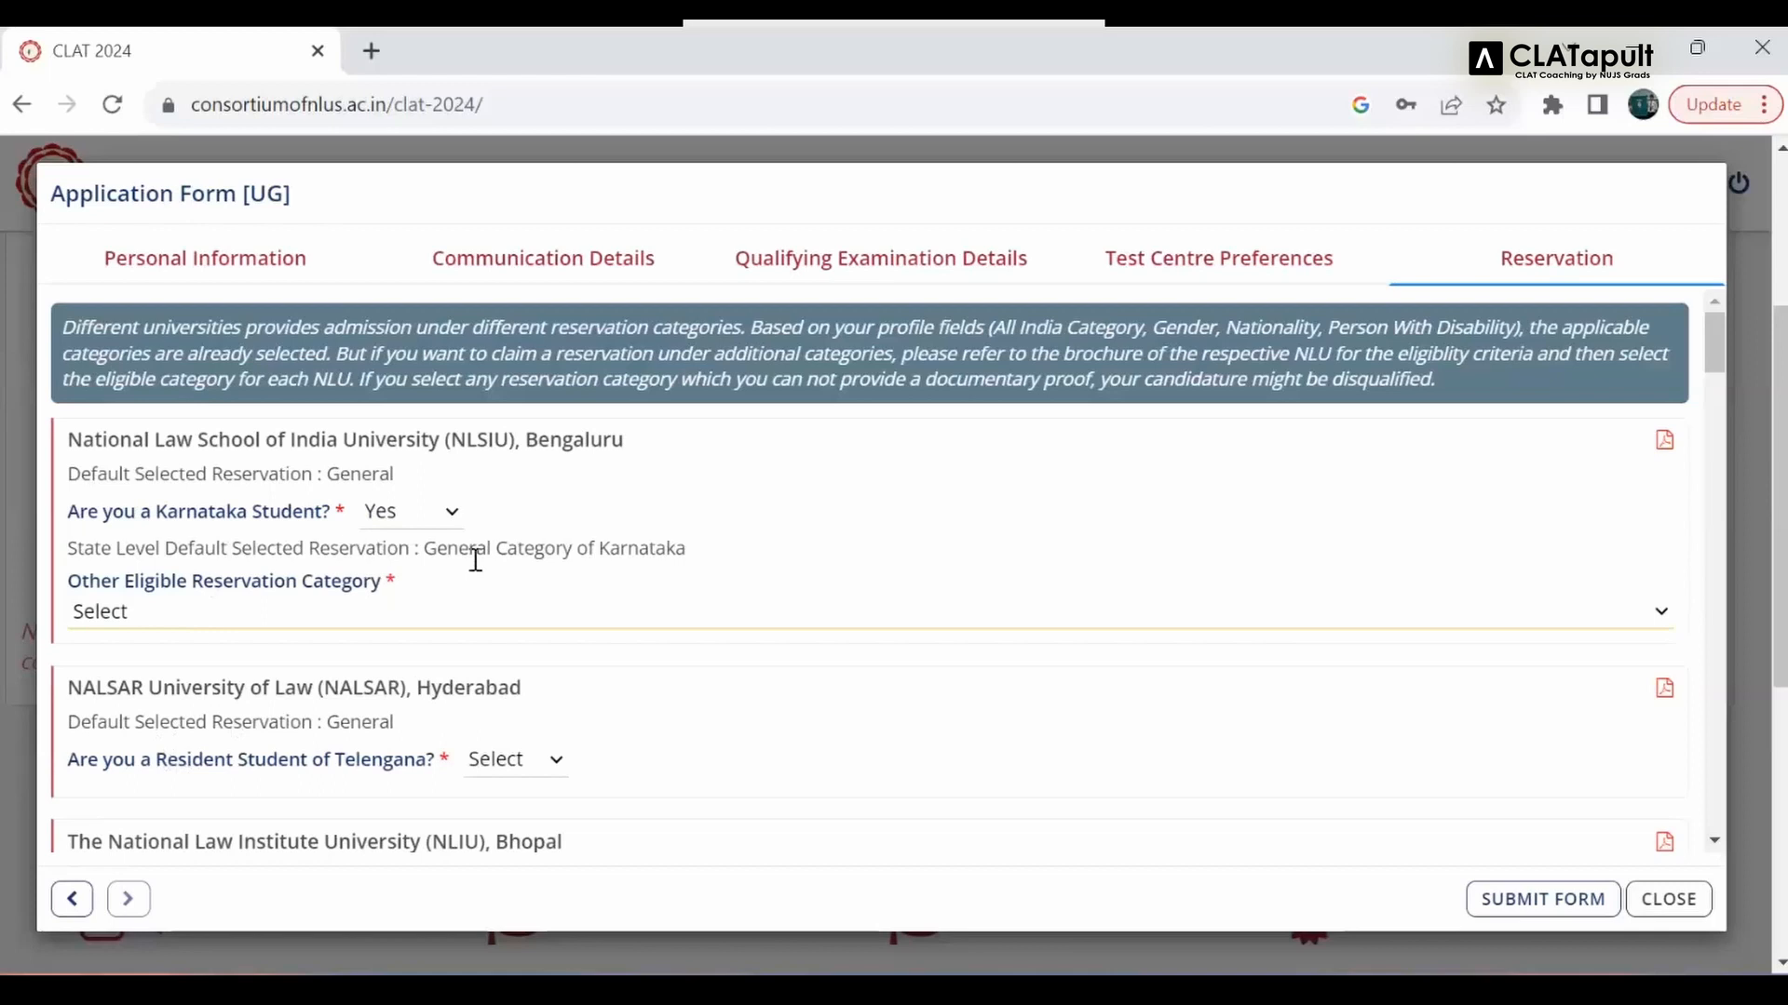
Change the 'Are you a Karnataka Student?' answer to No.
{"action": "left_click", "coordinate": [402, 507]}
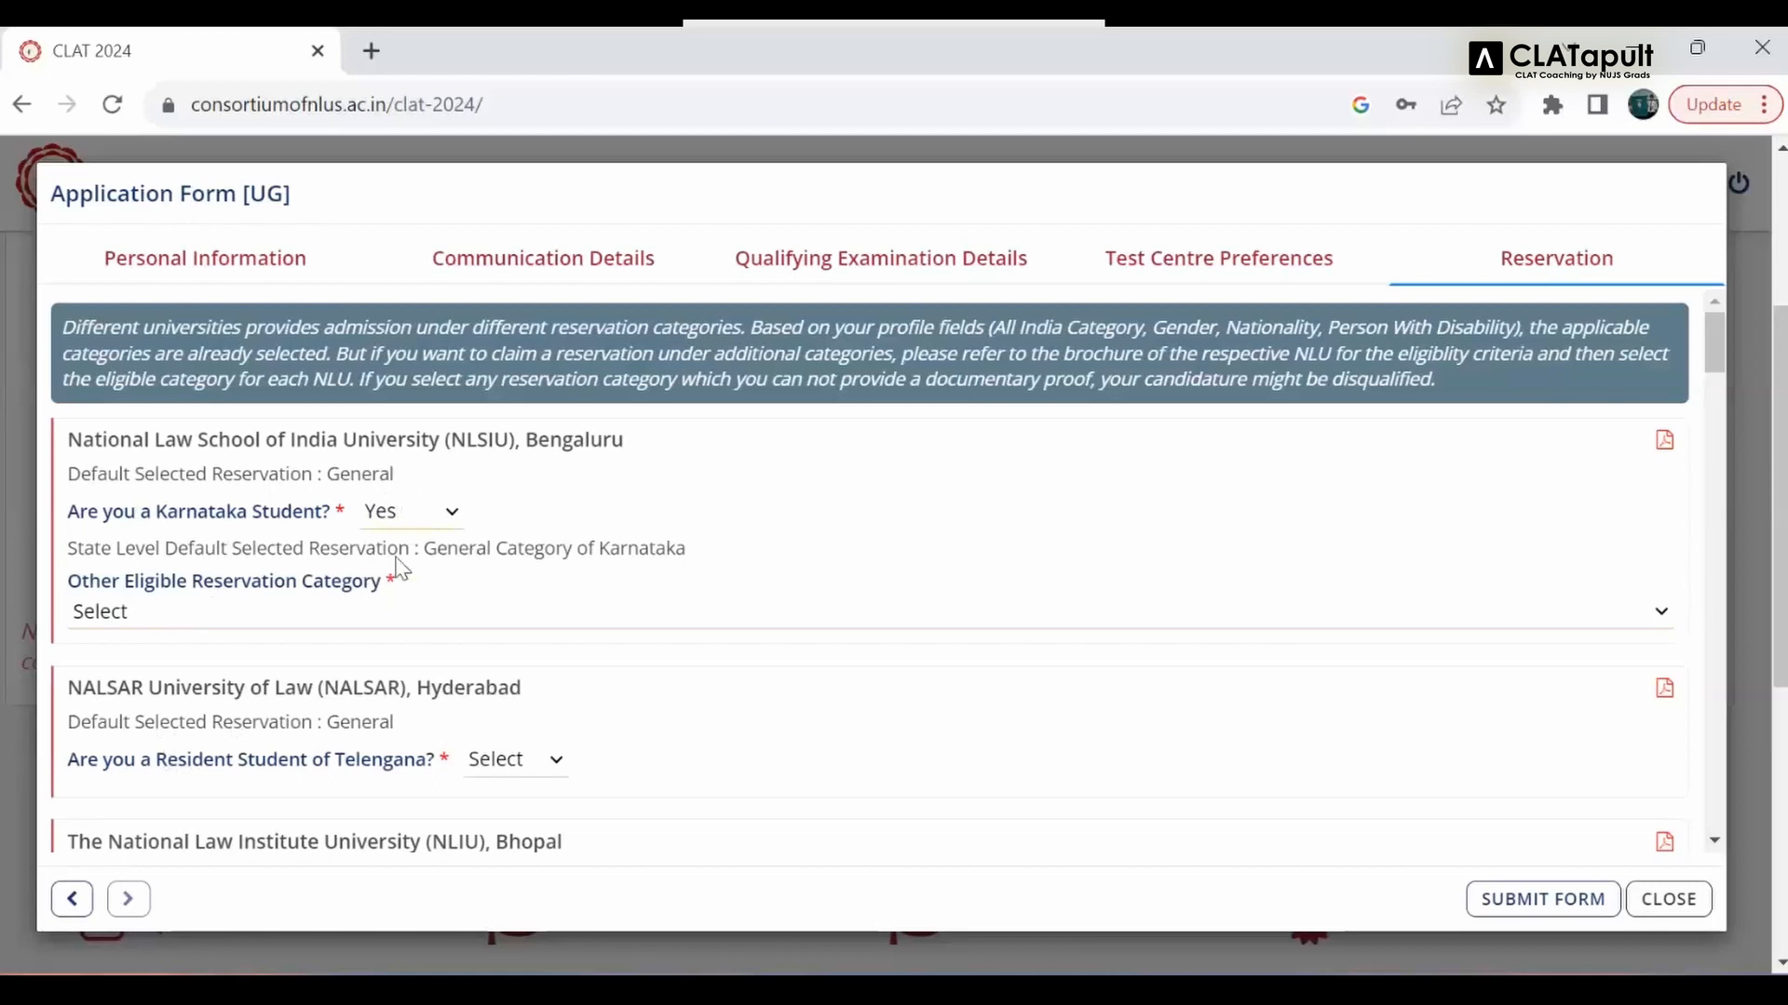
{"action": "left_click", "coordinate": [402, 601]}
{"action": "scroll", "coordinate": [408, 611], "scroll_direction": "down", "scroll_amount": 2}
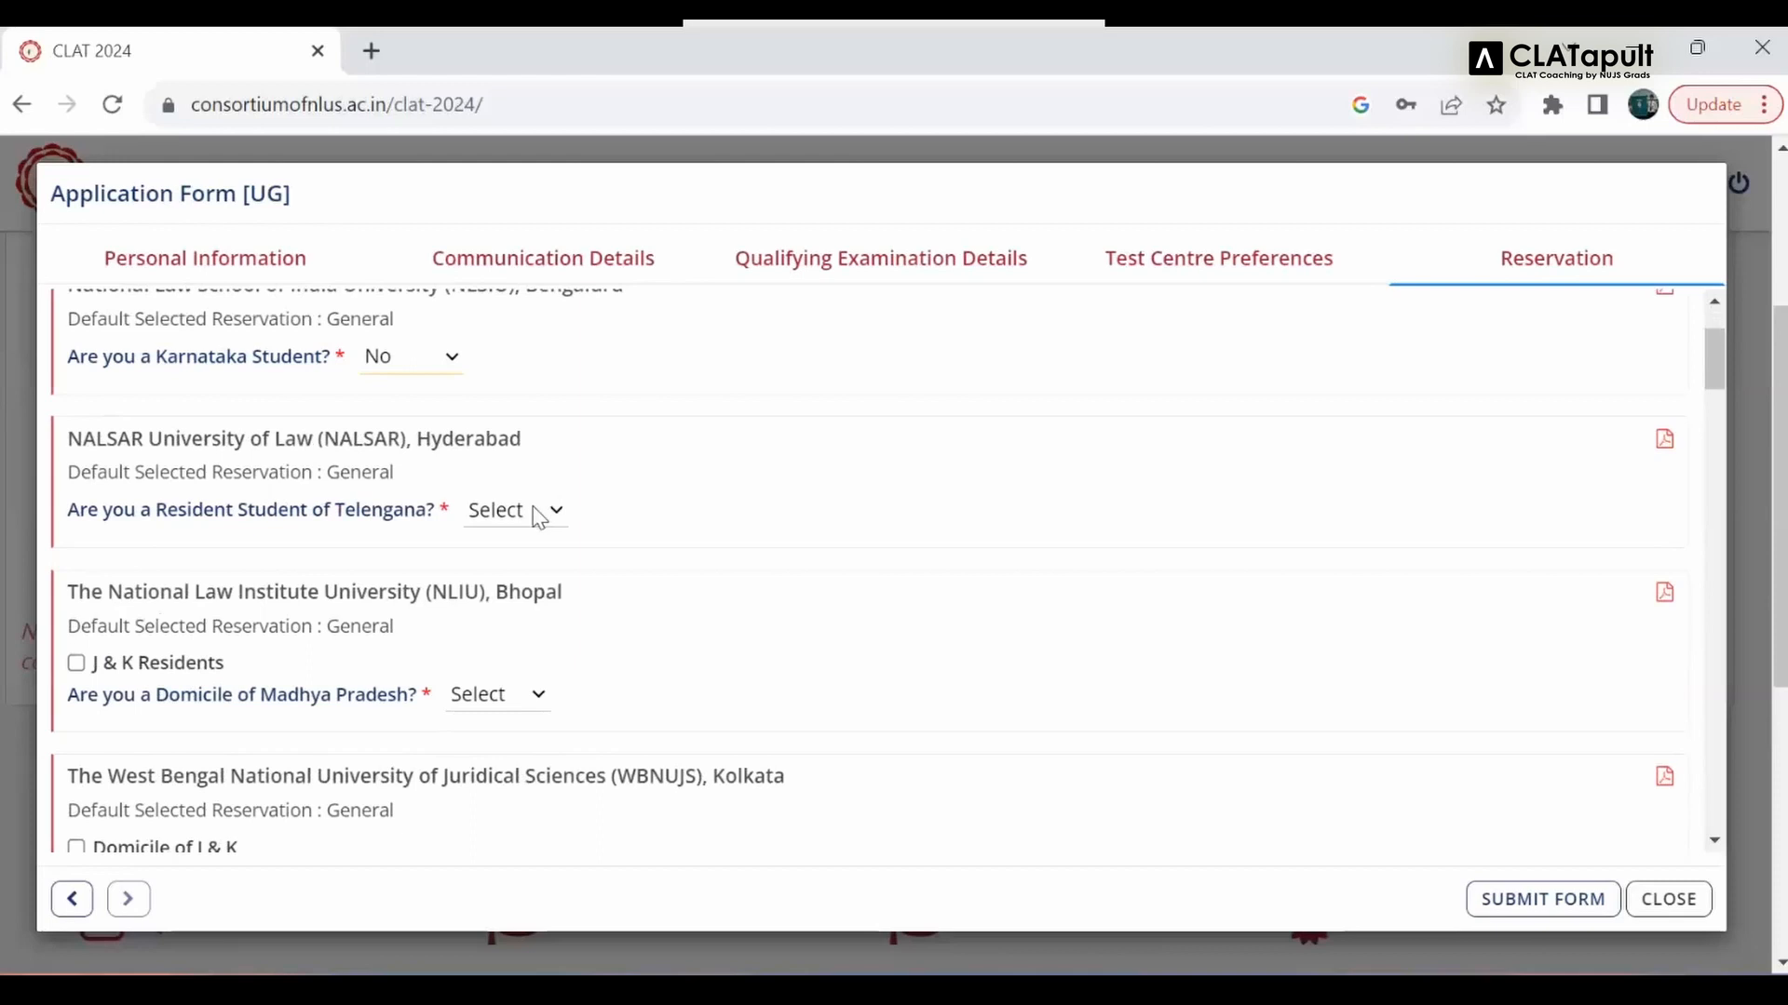
{"action": "scroll", "coordinate": [536, 512], "scroll_direction": "down", "scroll_amount": 1}
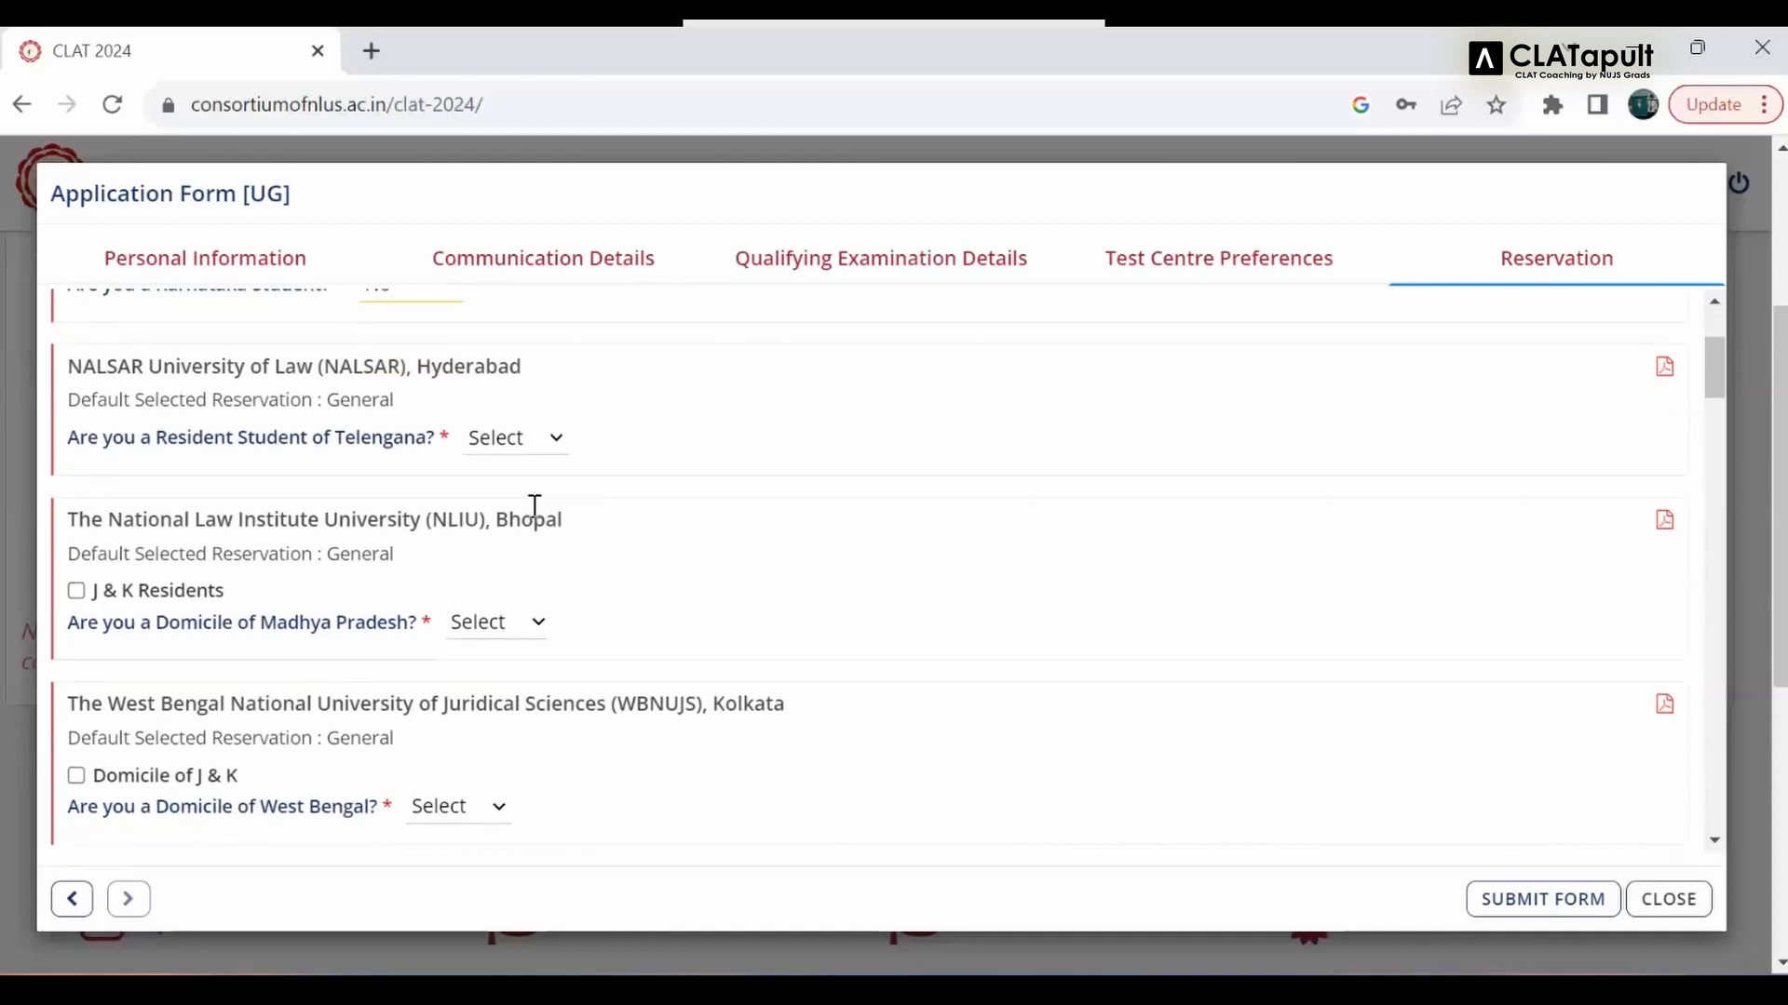
Tick J & K Residents for NLIU Bhopal, then decline the claim so it stays unticked.
{"action": "left_click", "coordinate": [76, 591]}
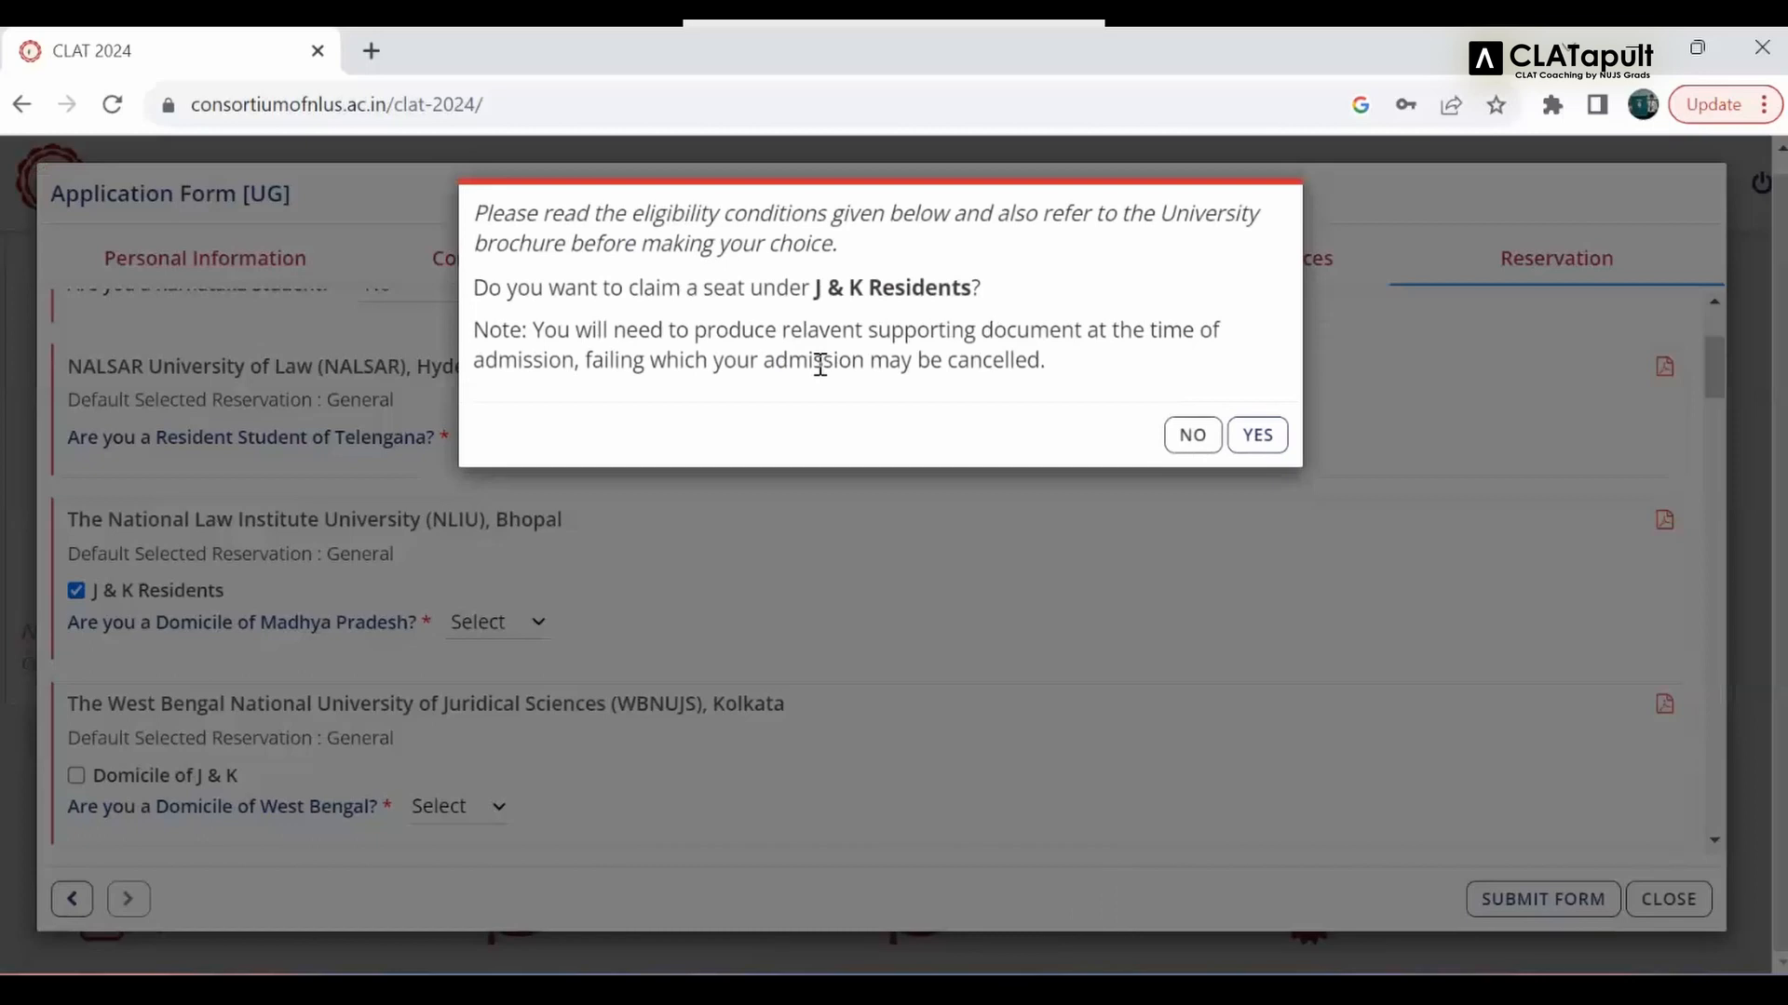
{"action": "left_click", "coordinate": [1191, 436]}
{"action": "scroll", "coordinate": [766, 600], "scroll_direction": "down", "scroll_amount": 2}
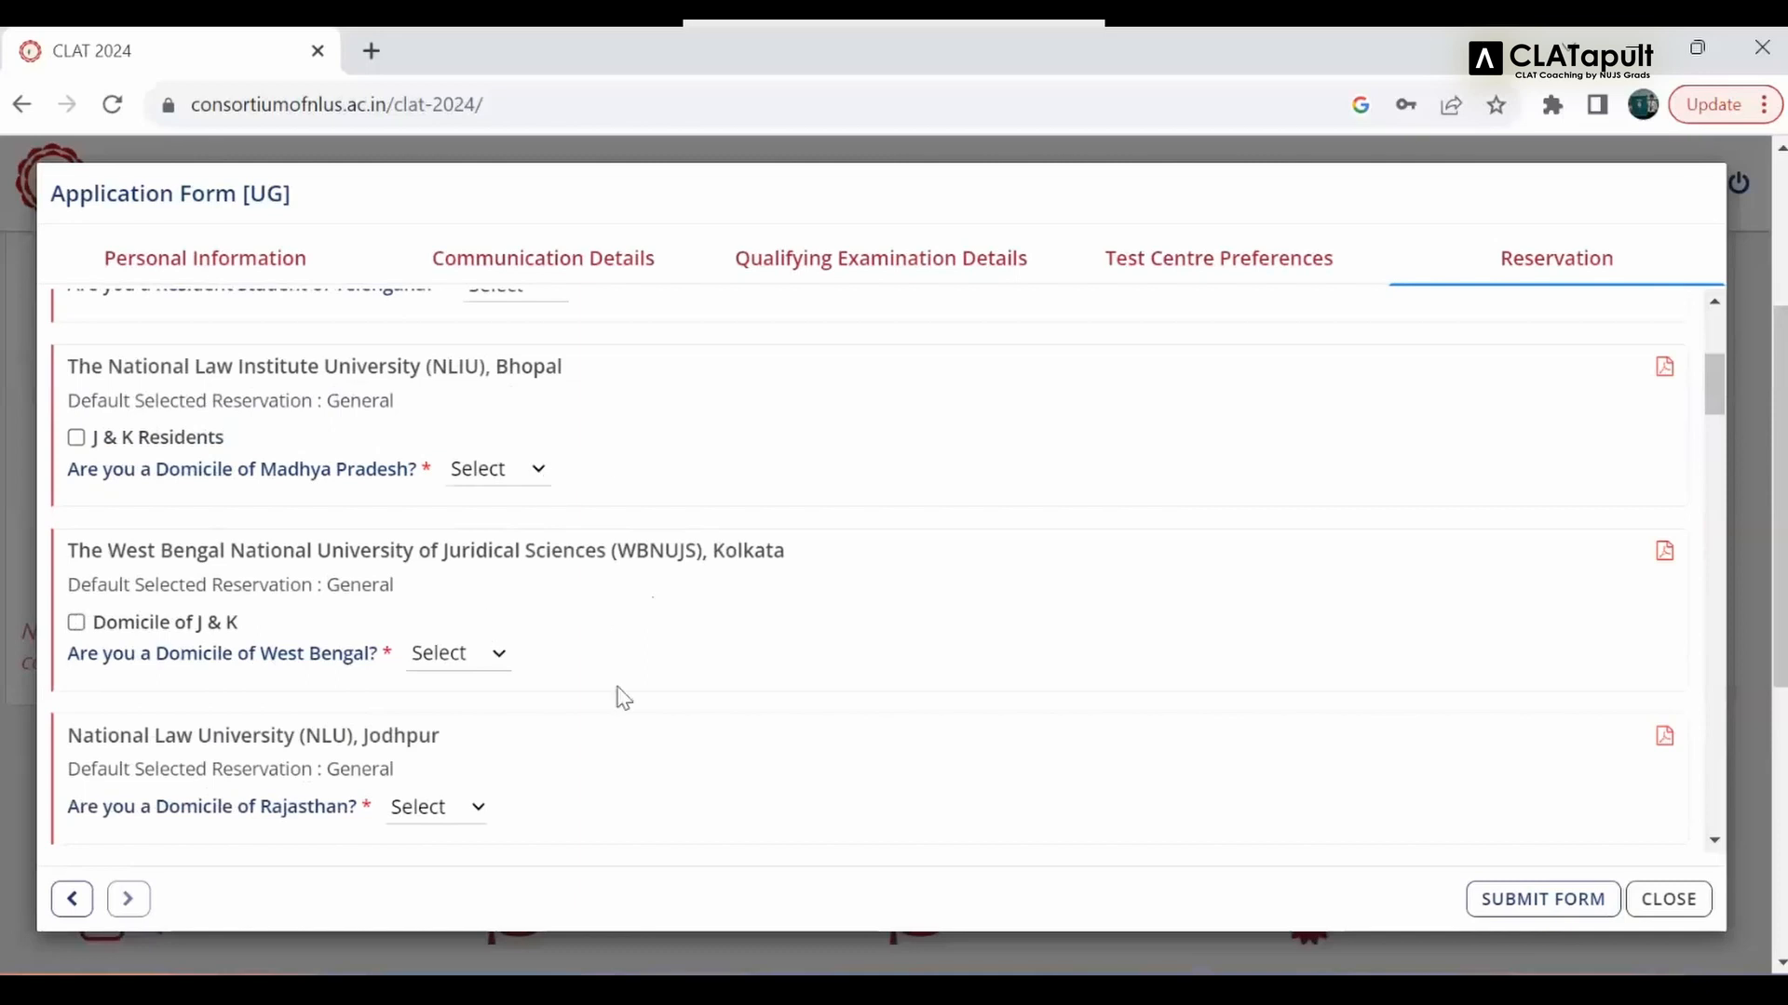
{"action": "scroll", "coordinate": [618, 695], "scroll_direction": "down", "scroll_amount": 3}
{"action": "scroll", "coordinate": [622, 697], "scroll_direction": "down", "scroll_amount": 3}
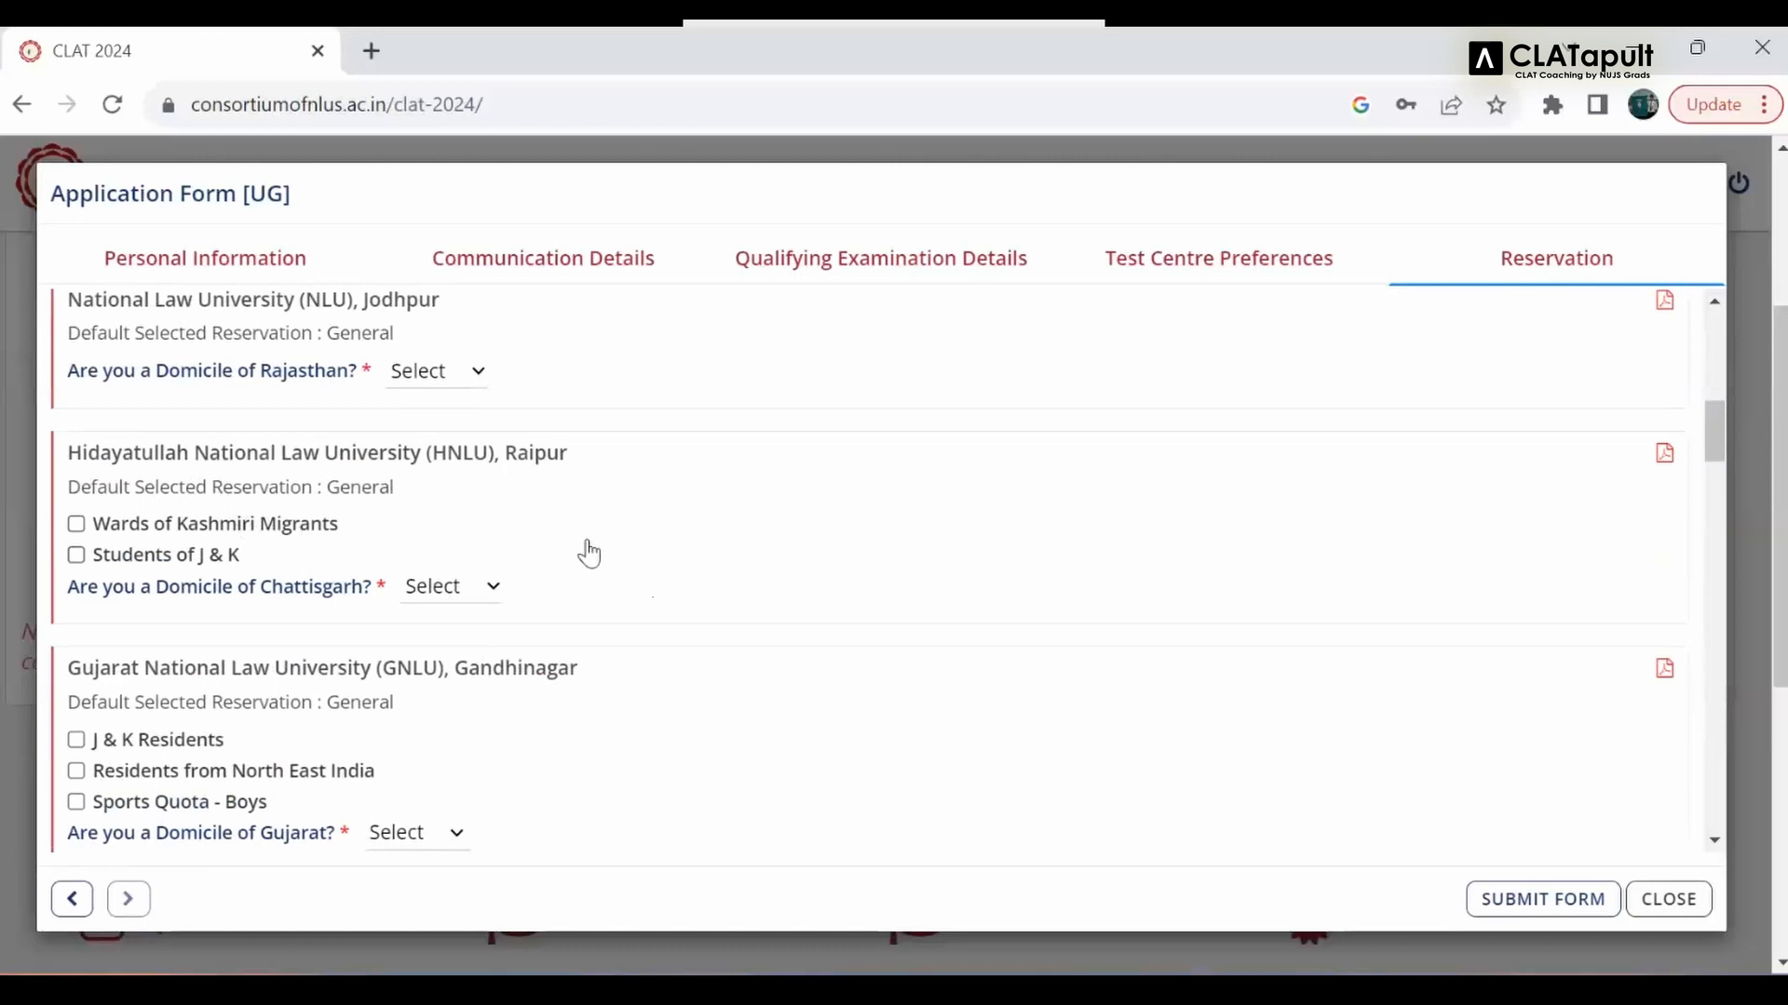
{"action": "scroll", "coordinate": [588, 554], "scroll_direction": "down", "scroll_amount": 2}
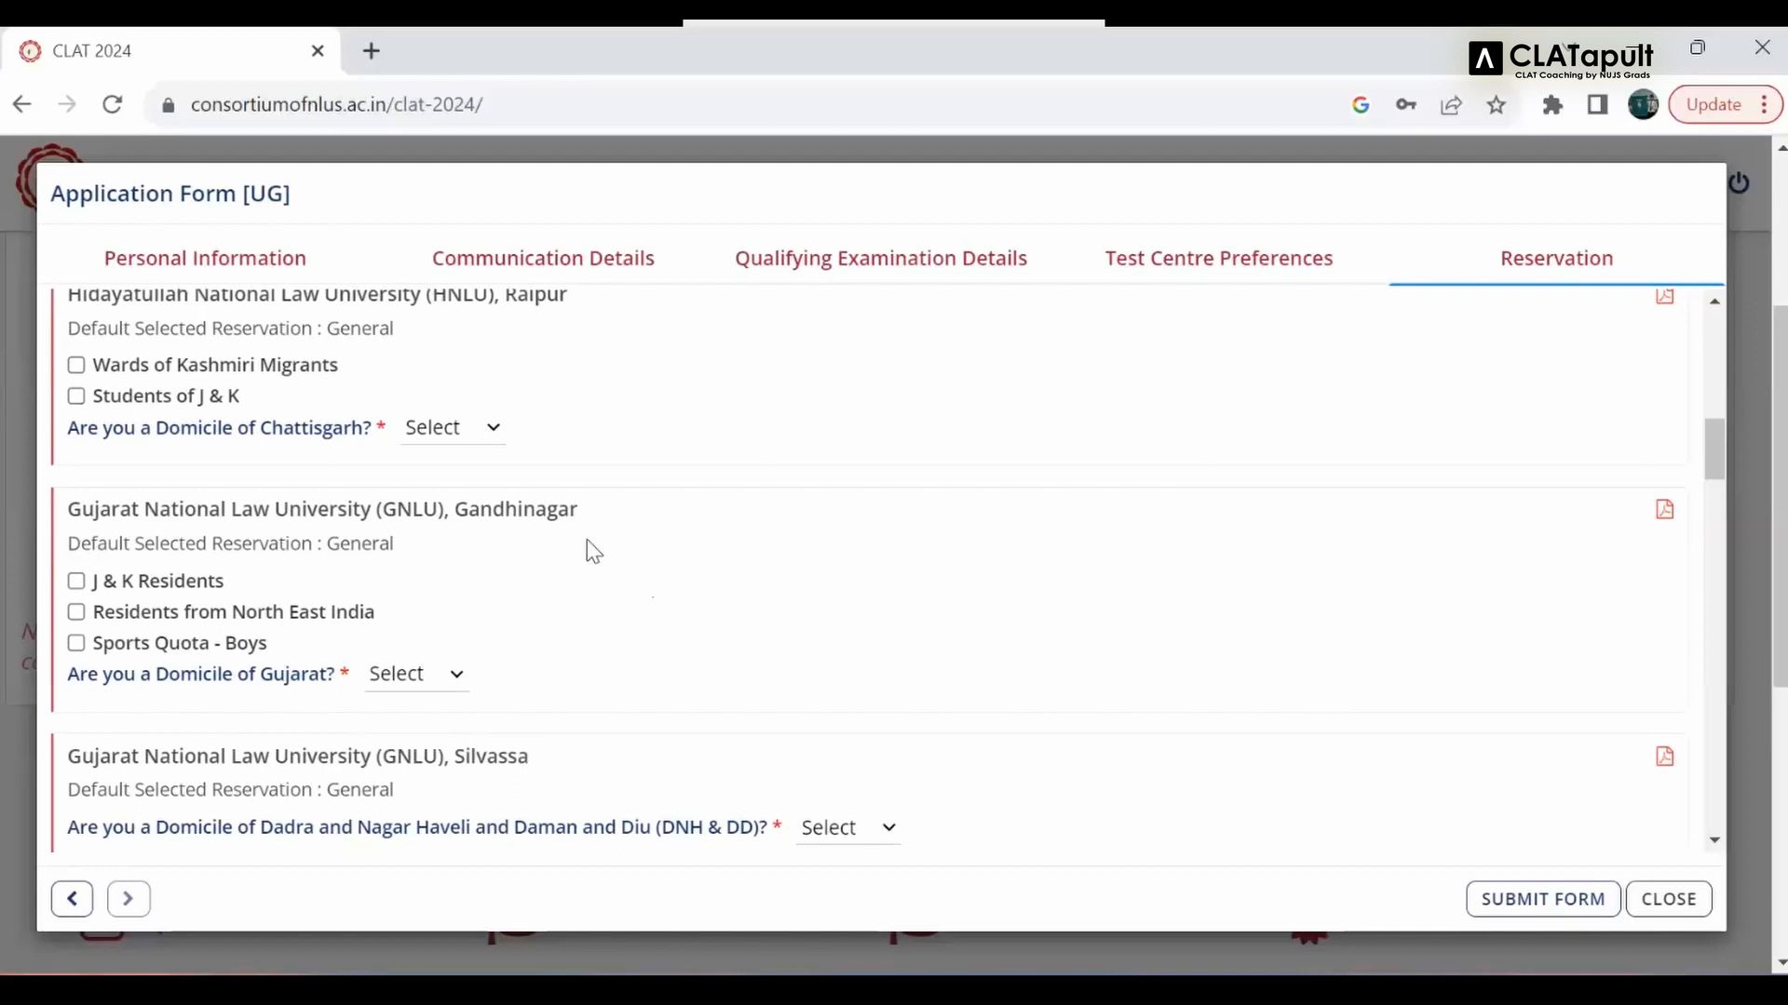
{"action": "left_click", "coordinate": [76, 612]}
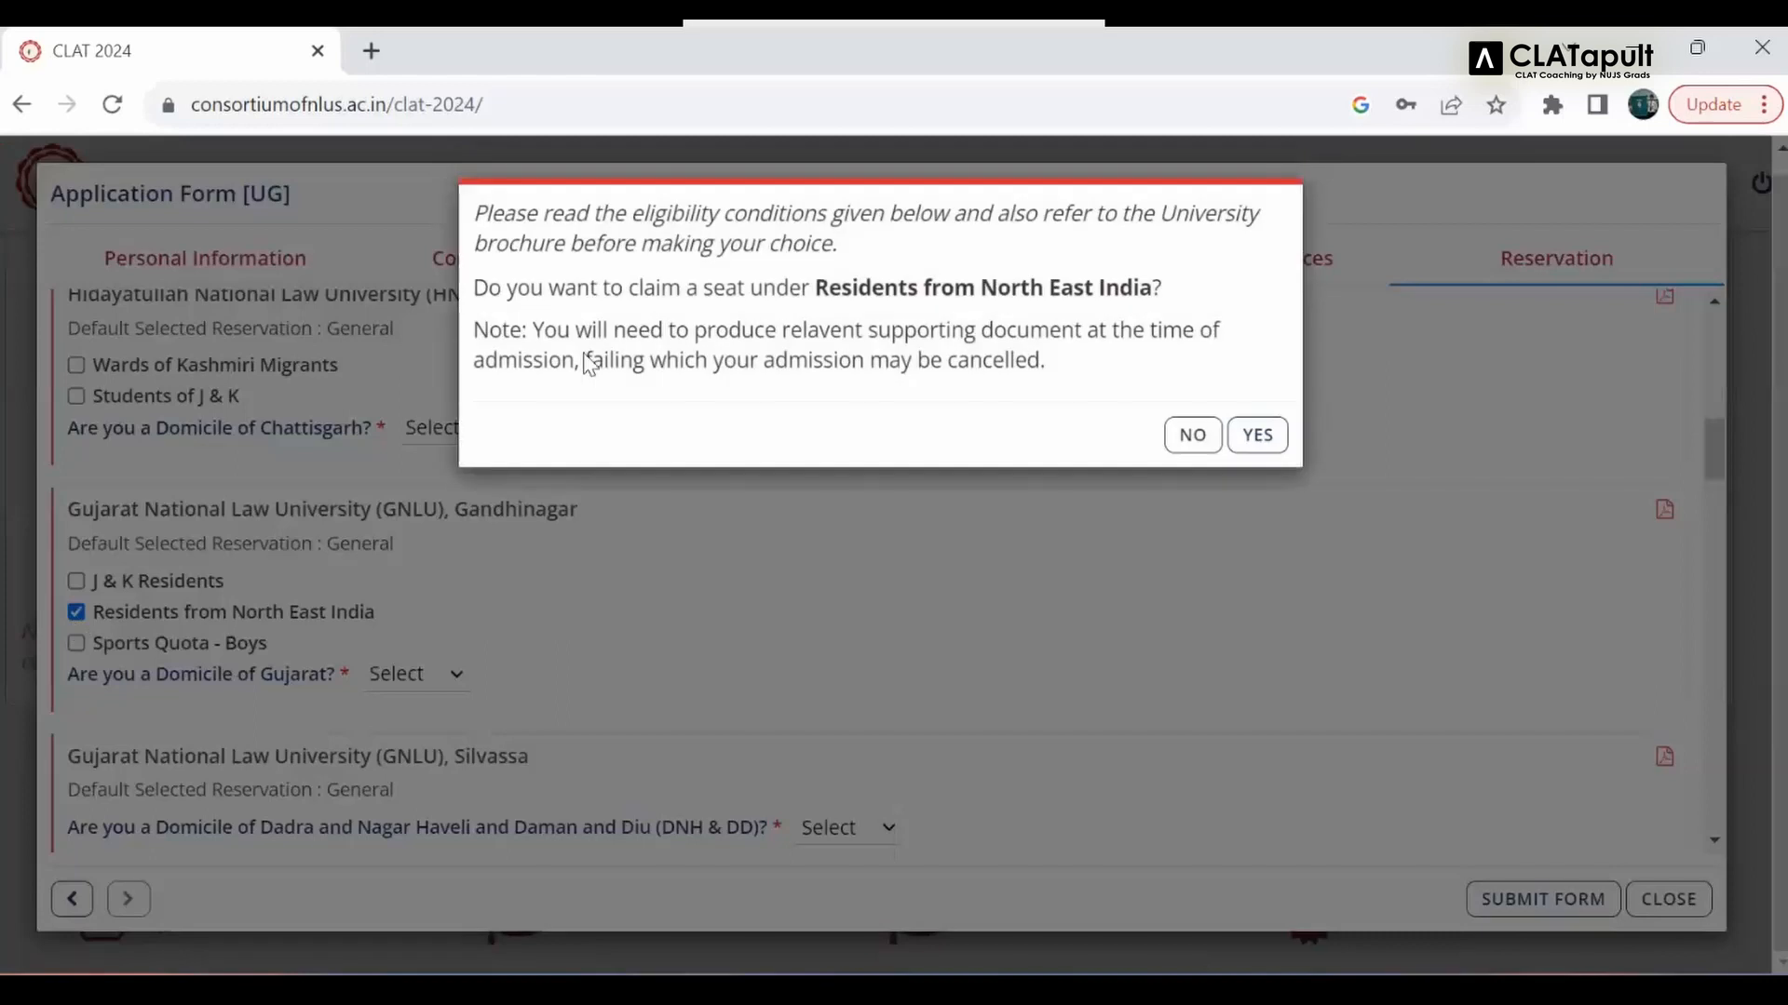
{"action": "left_click", "coordinate": [1193, 435]}
{"action": "left_click", "coordinate": [76, 643]}
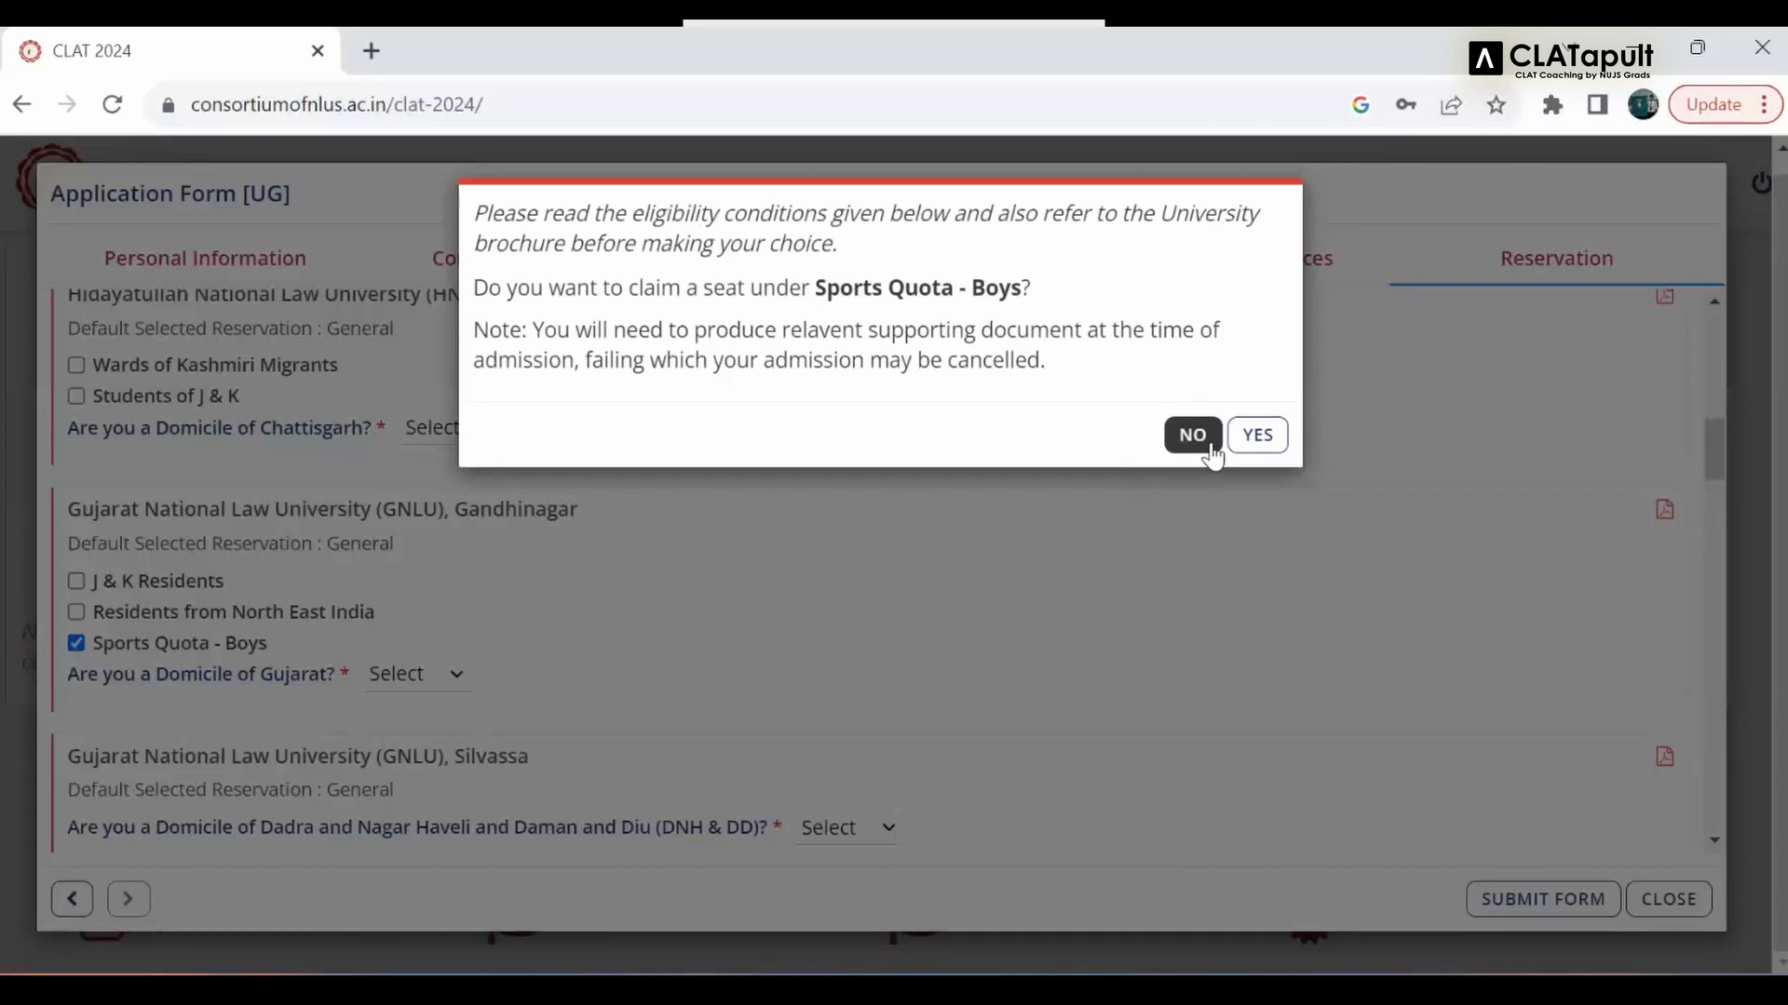
{"action": "left_click", "coordinate": [1193, 435]}
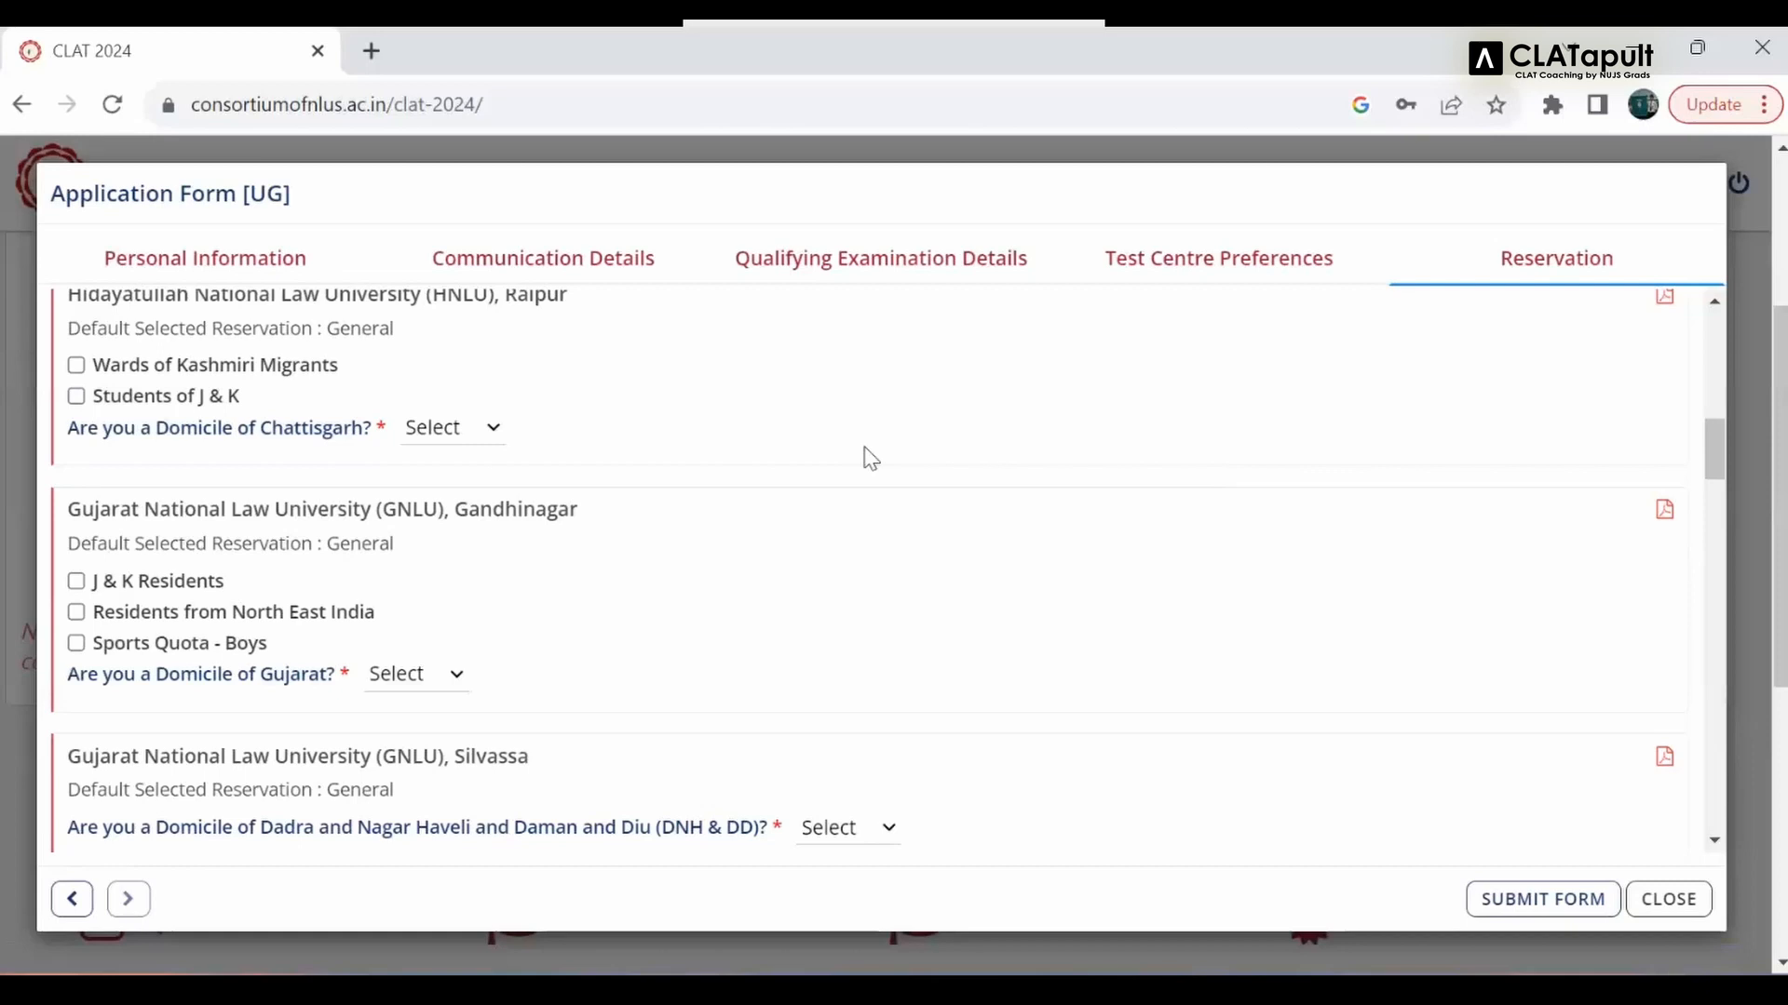
{"action": "scroll", "coordinate": [870, 458], "scroll_direction": "down", "scroll_amount": 2}
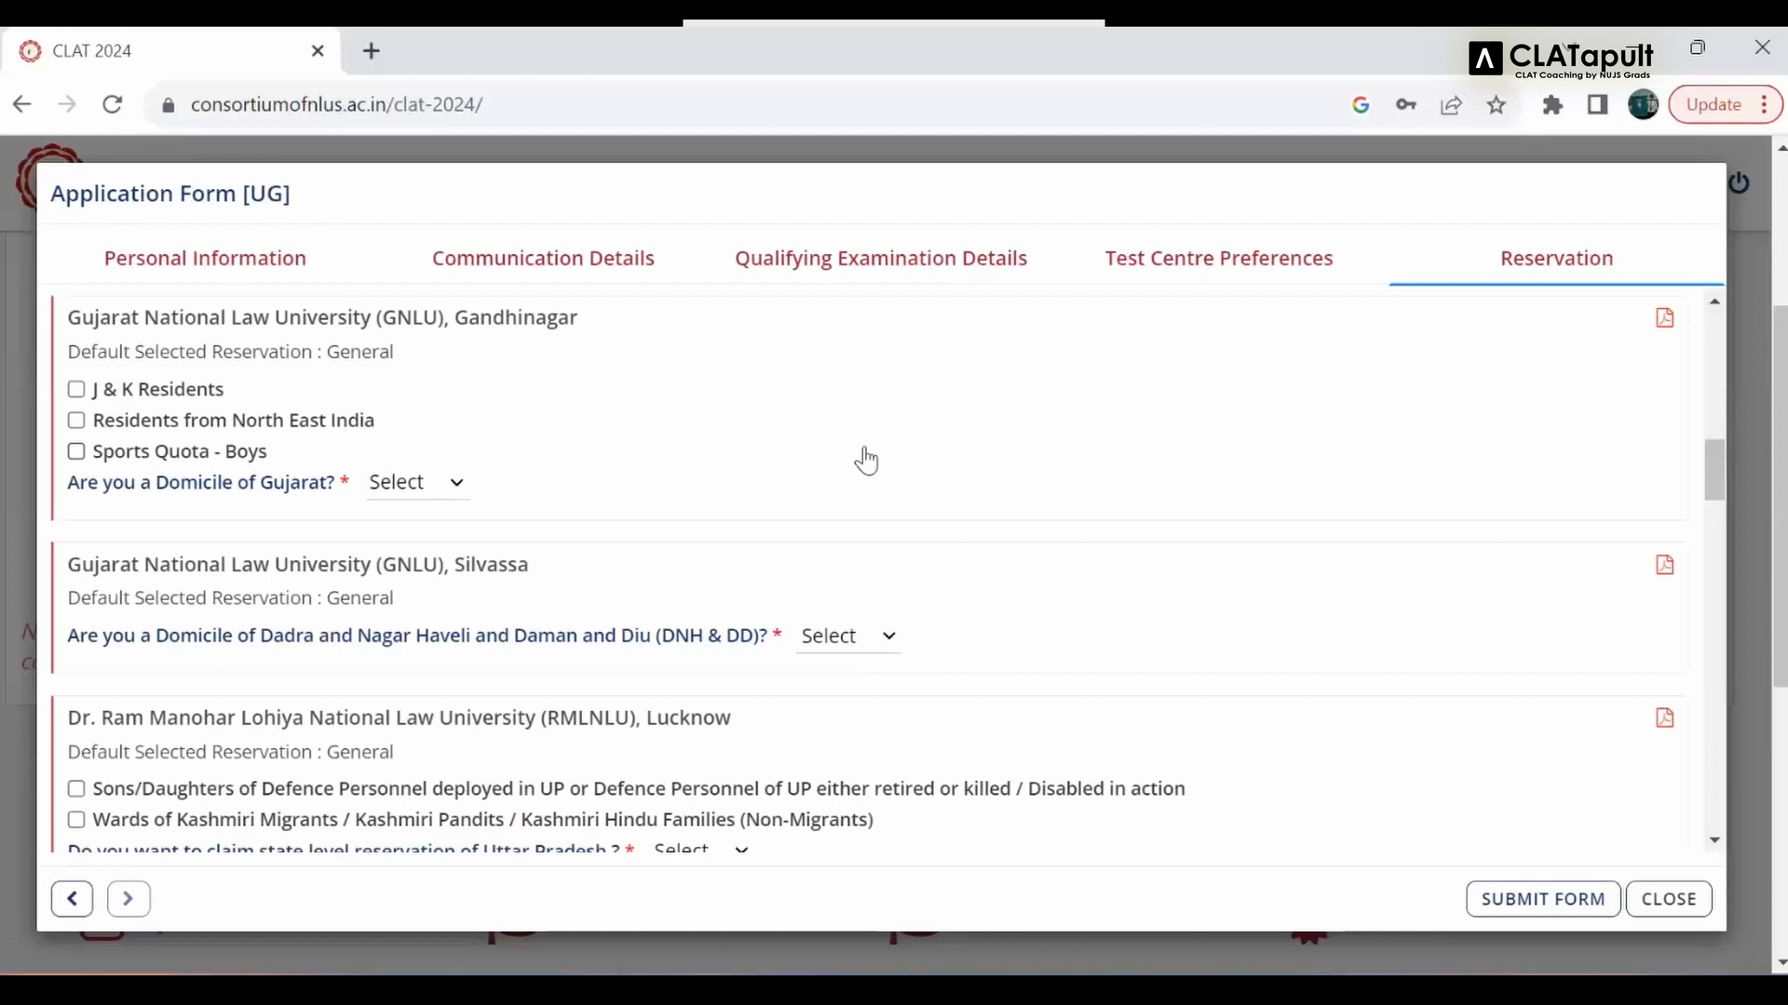
{"action": "scroll", "coordinate": [866, 460], "scroll_direction": "down", "scroll_amount": 1}
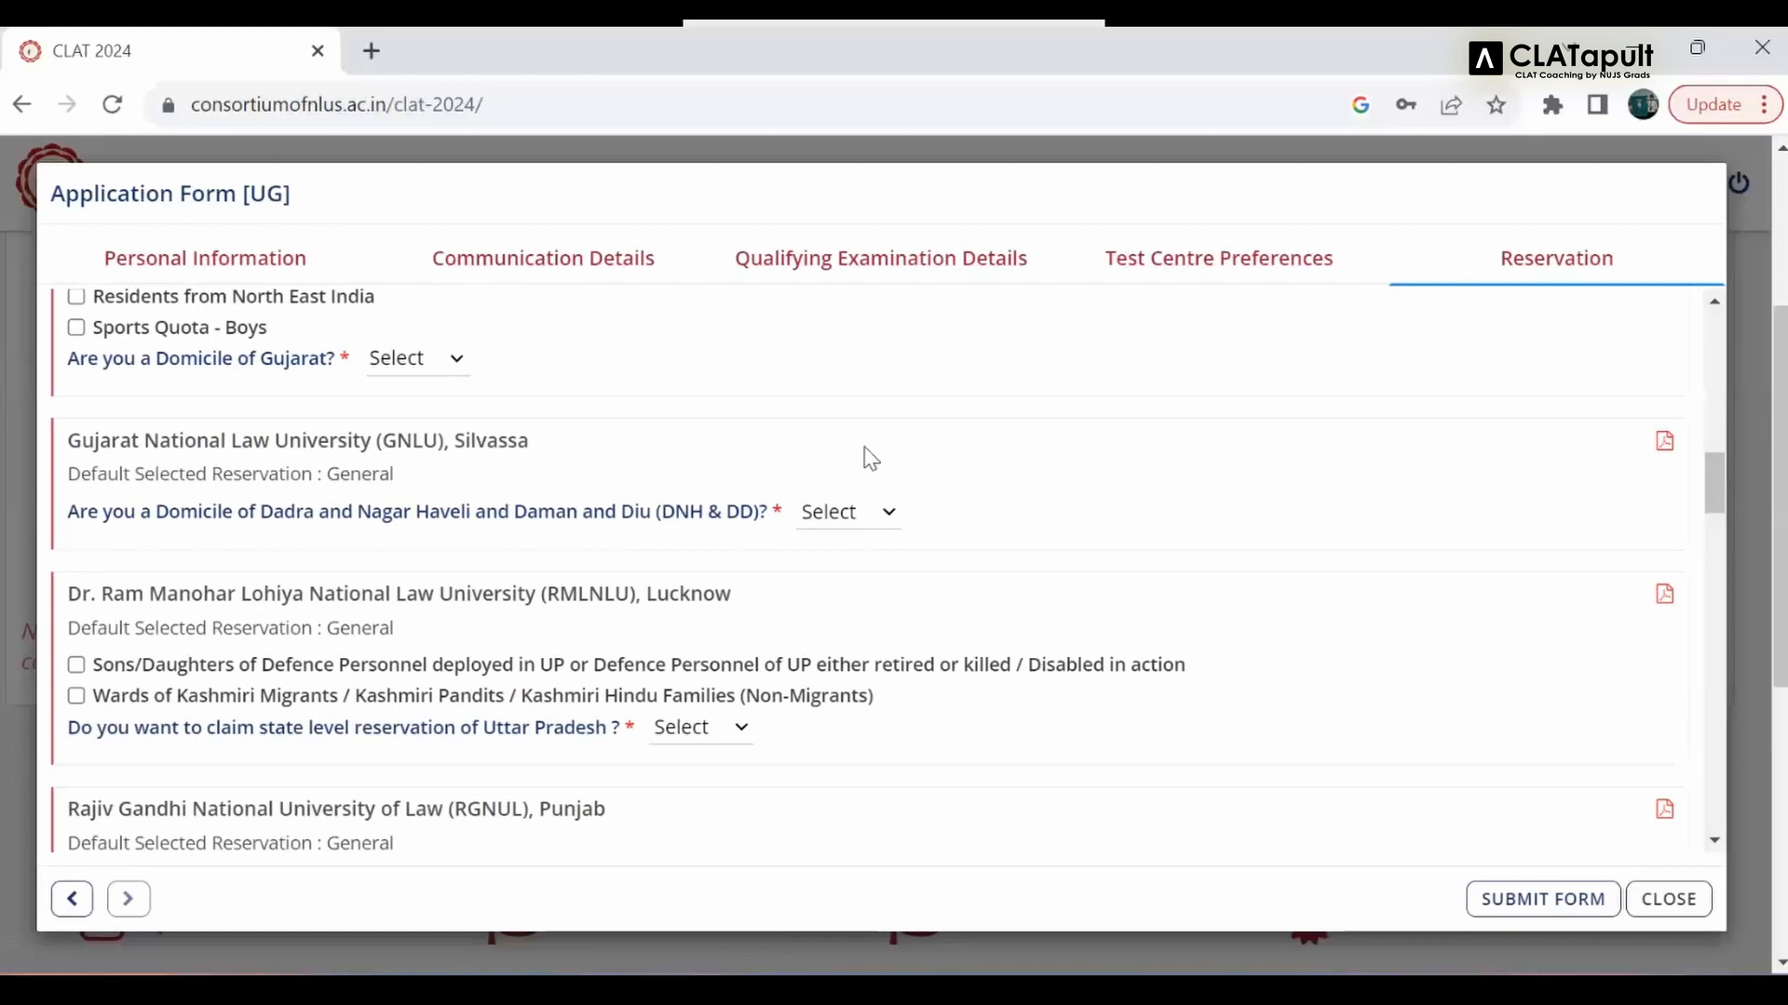
{"action": "scroll", "coordinate": [871, 459], "scroll_direction": "down", "scroll_amount": 2}
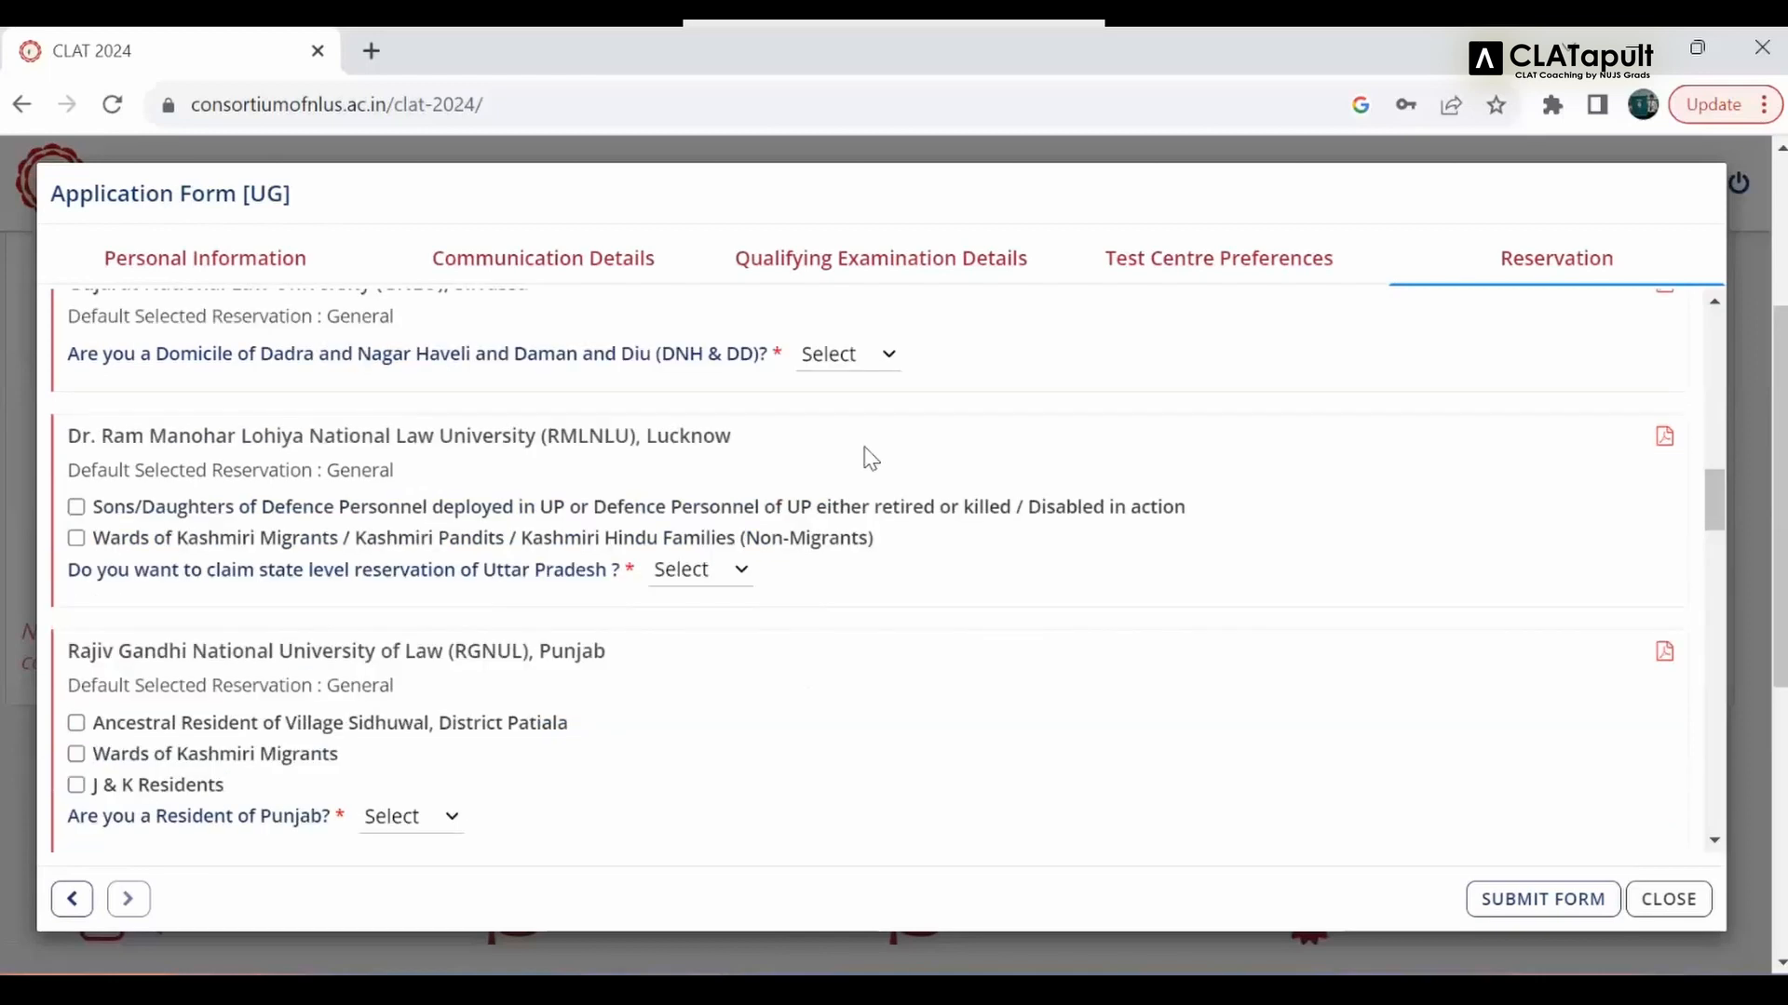
{"action": "scroll", "coordinate": [870, 459], "scroll_direction": "down", "scroll_amount": 1}
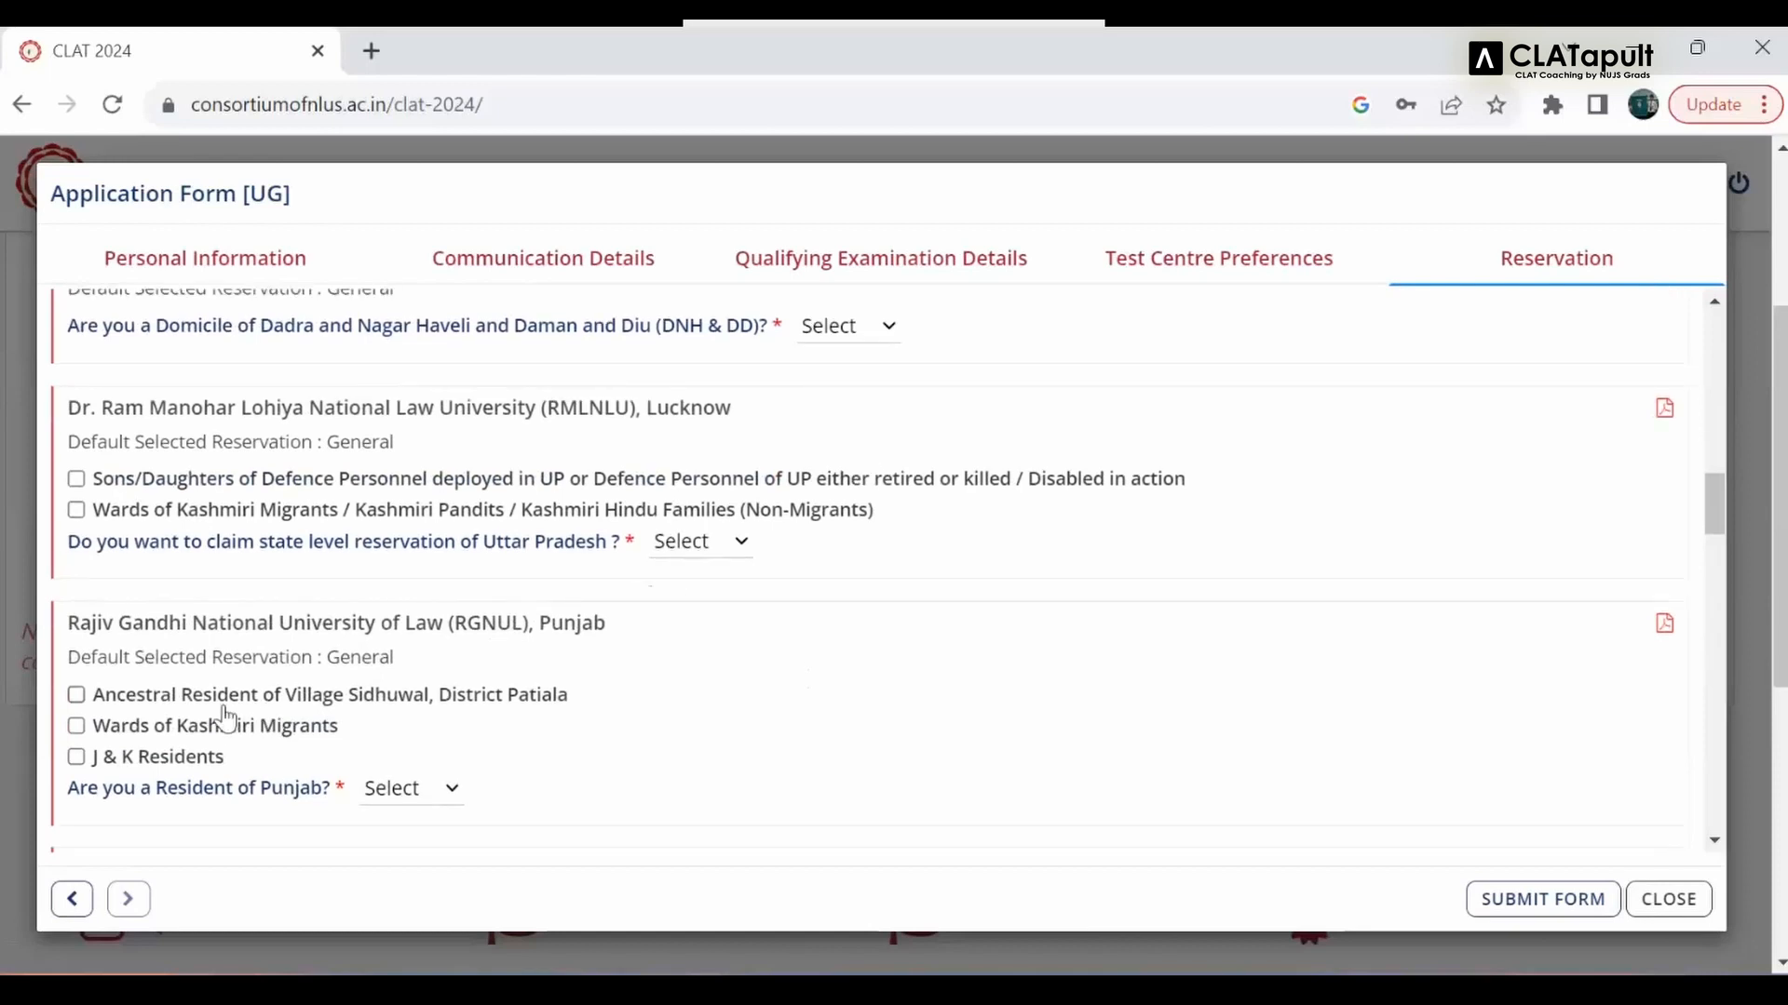
{"action": "scroll", "coordinate": [795, 673], "scroll_direction": "down", "scroll_amount": 3}
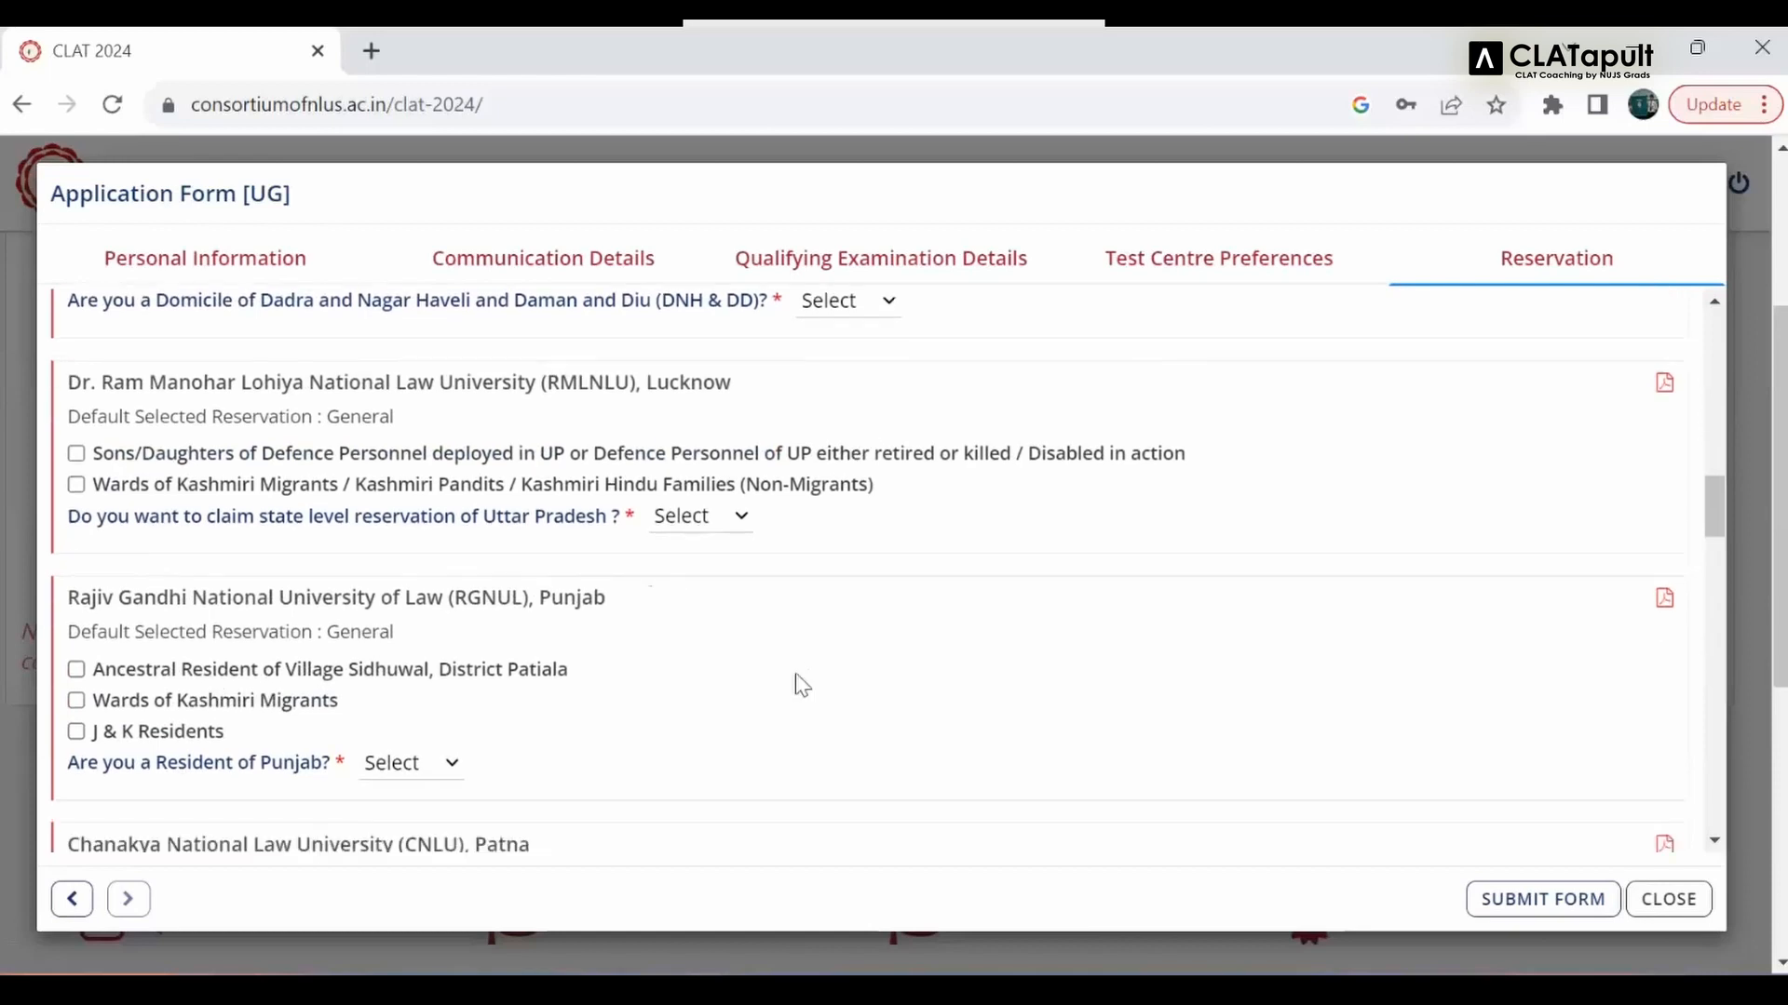
{"action": "scroll", "coordinate": [795, 673], "scroll_direction": "down", "scroll_amount": 5}
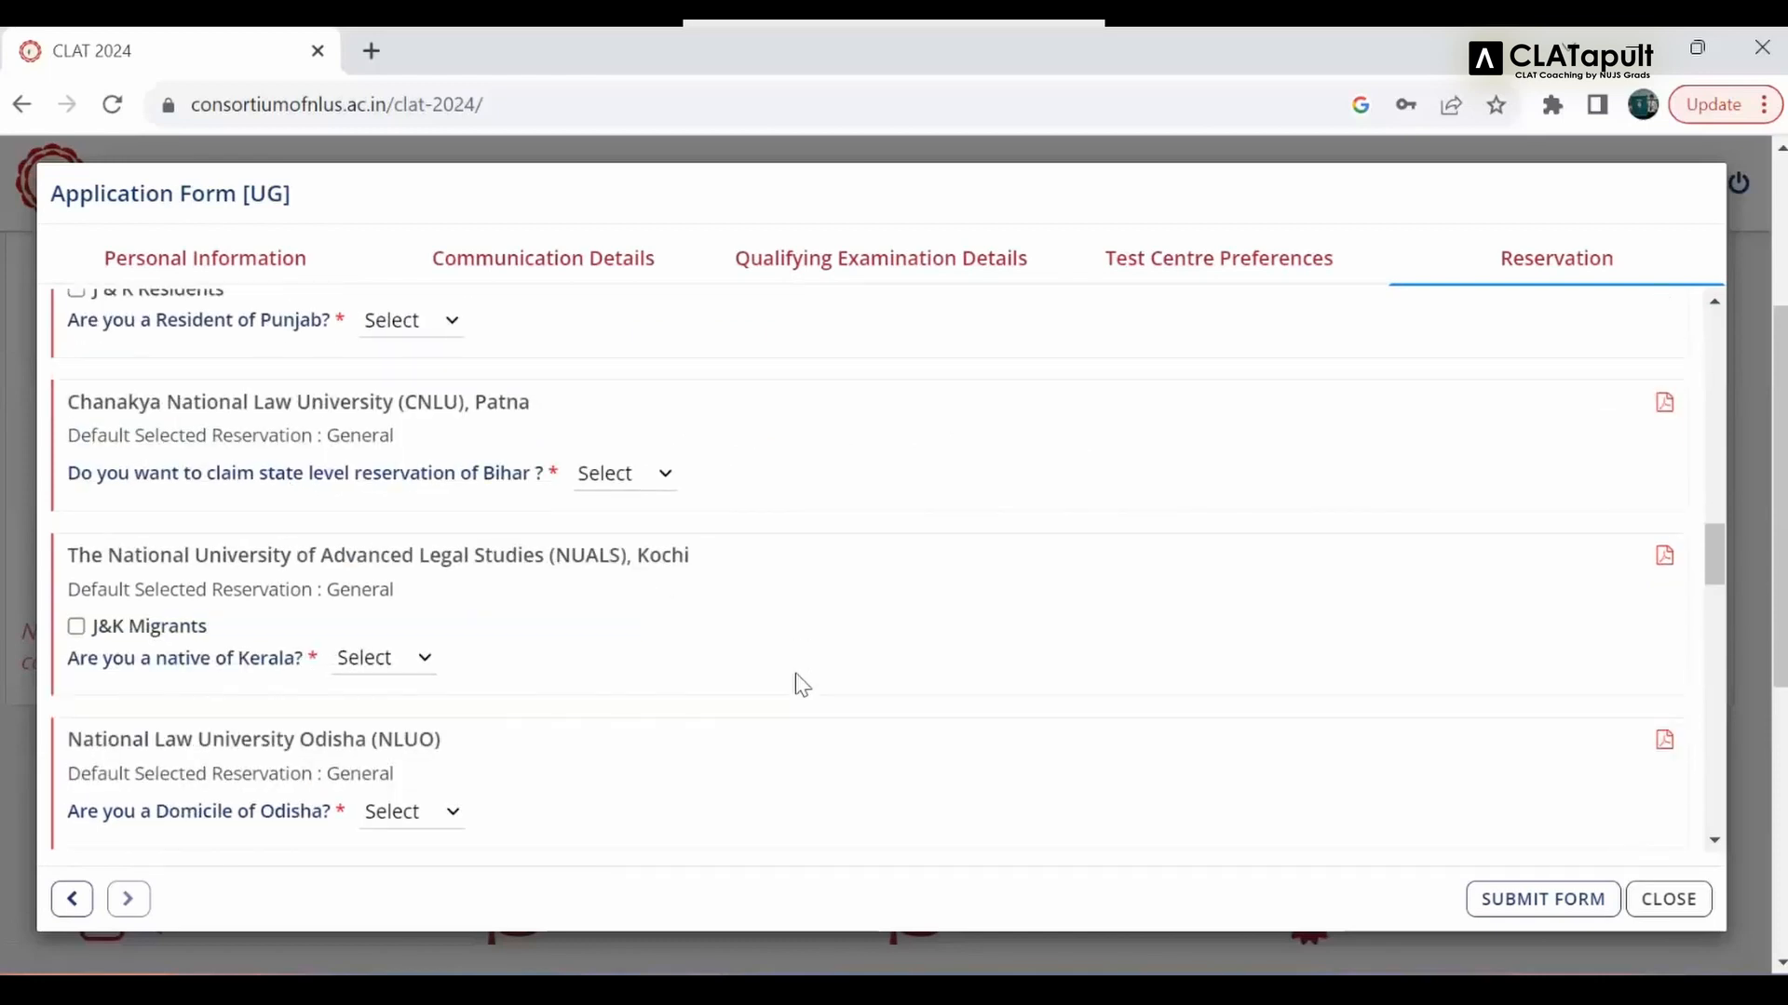
{"action": "scroll", "coordinate": [797, 687], "scroll_direction": "down", "scroll_amount": 4}
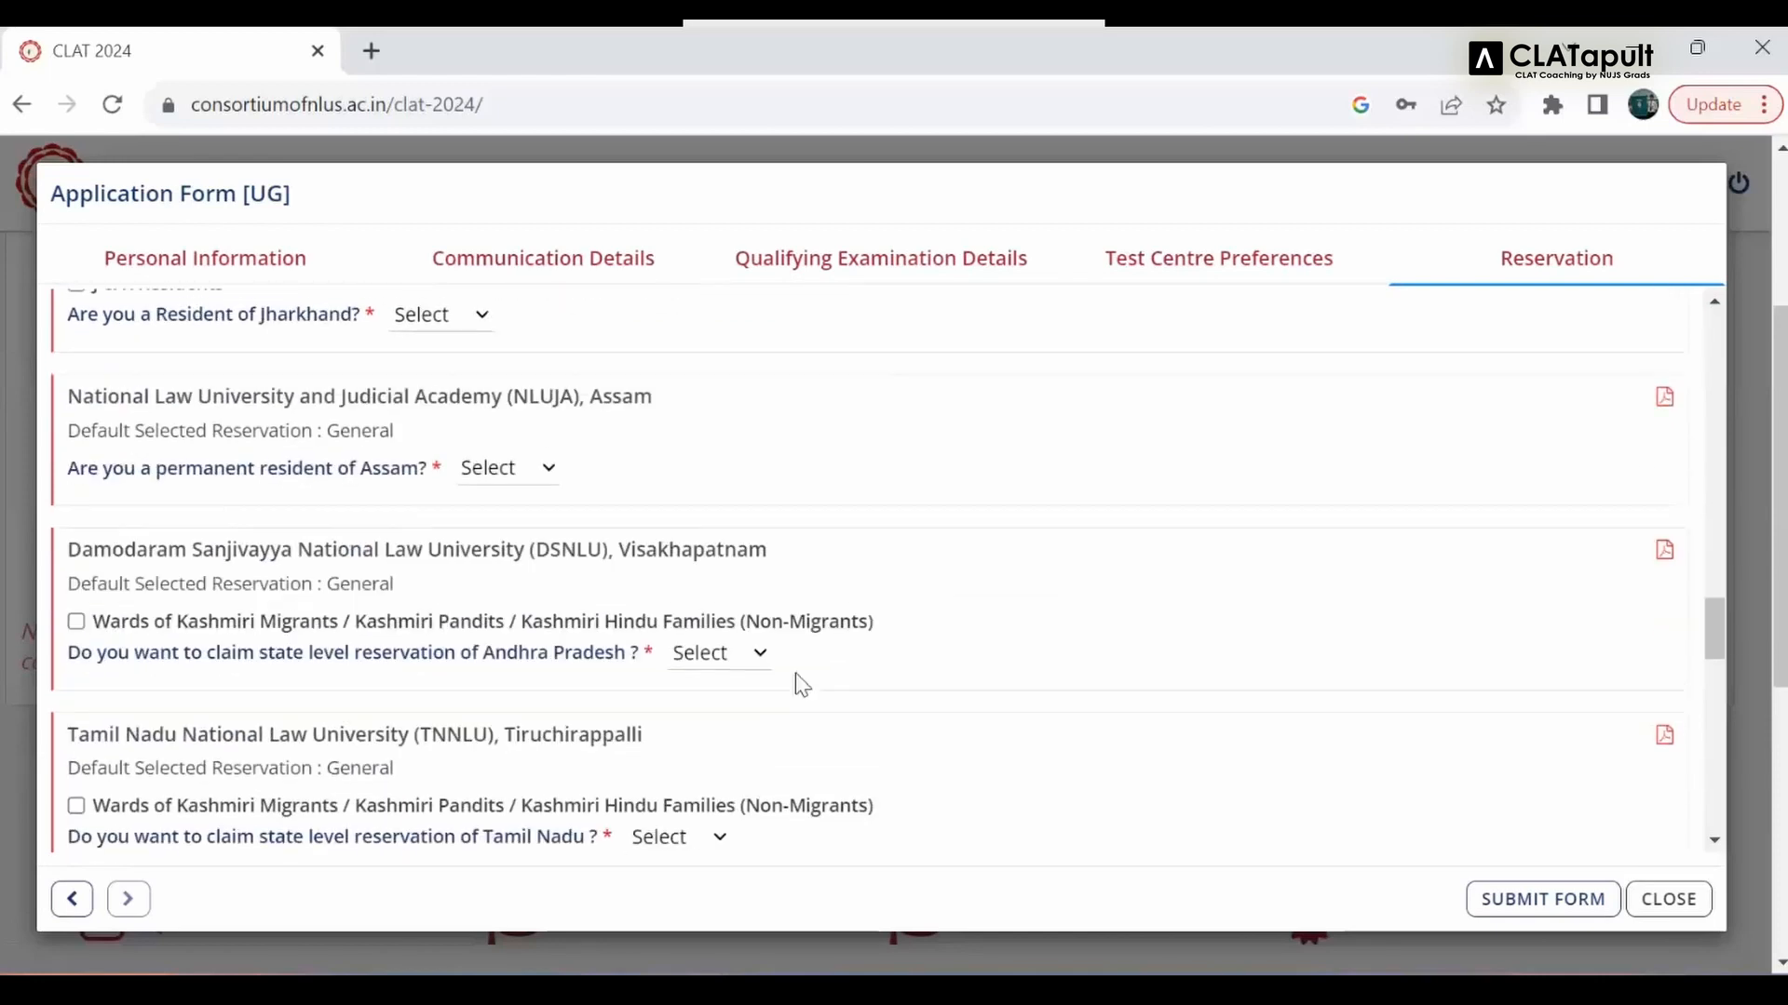
{"action": "scroll", "coordinate": [797, 677], "scroll_direction": "down", "scroll_amount": 2}
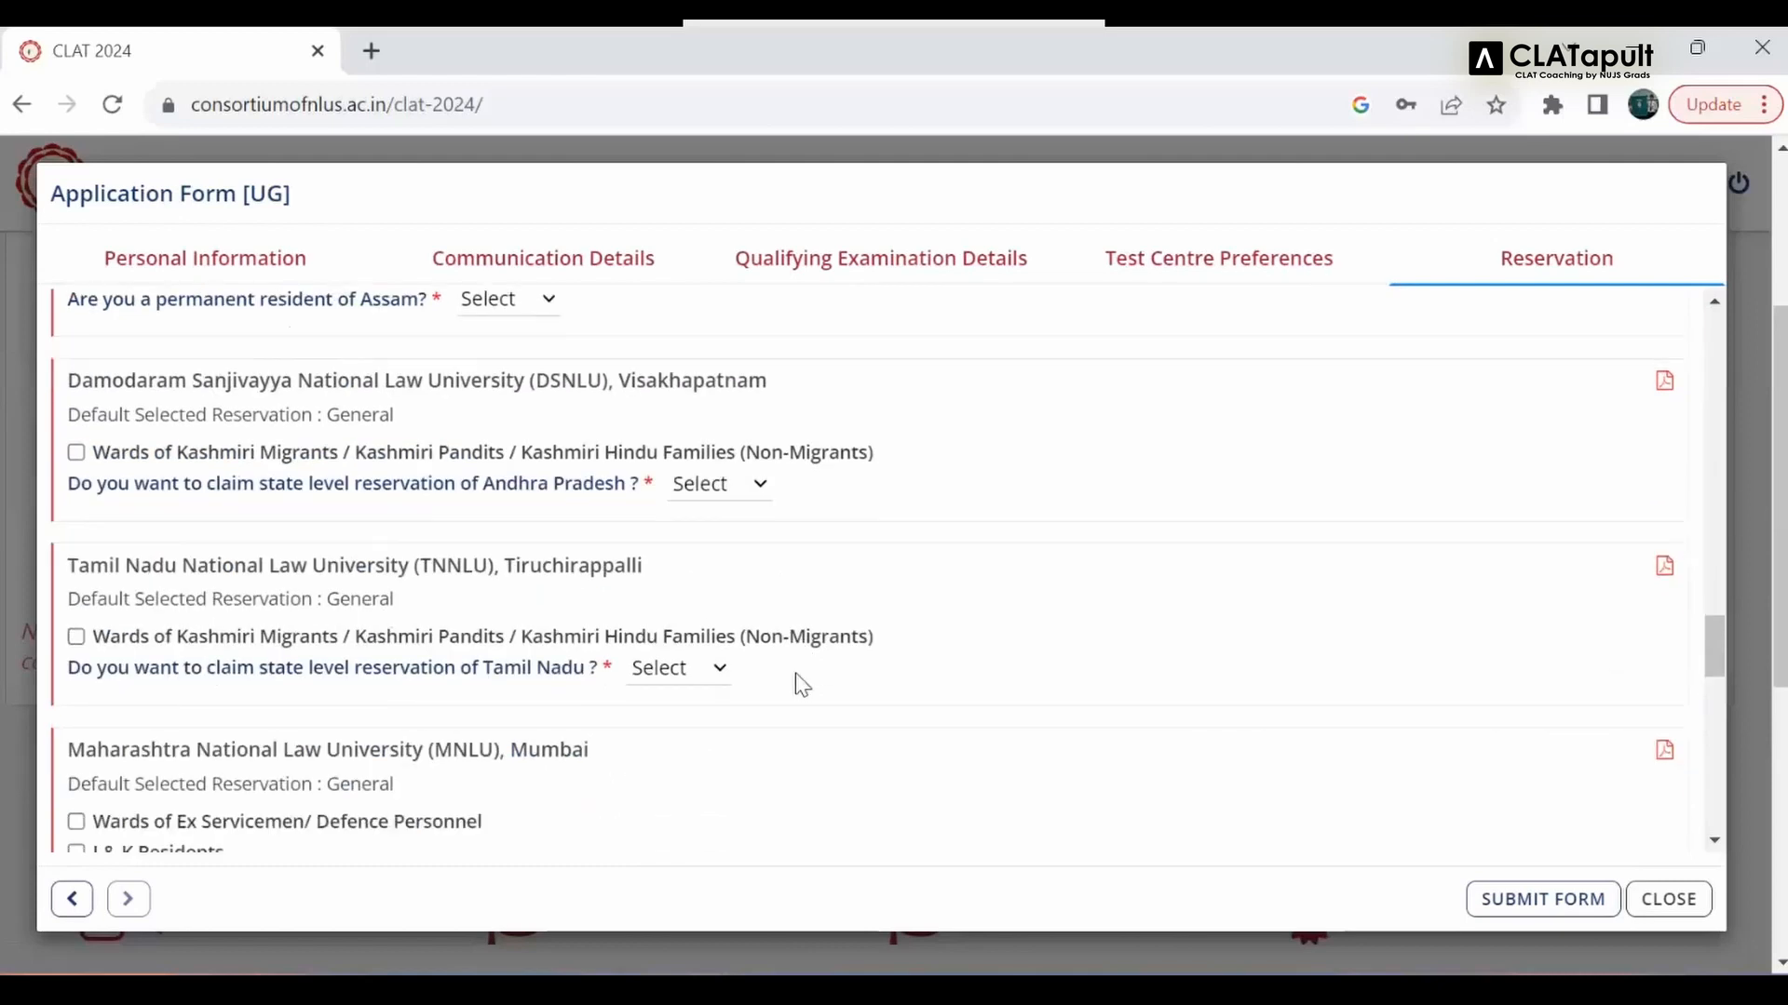
{"action": "scroll", "coordinate": [797, 680], "scroll_direction": "down", "scroll_amount": 2}
{"action": "scroll", "coordinate": [797, 687], "scroll_direction": "down", "scroll_amount": 8}
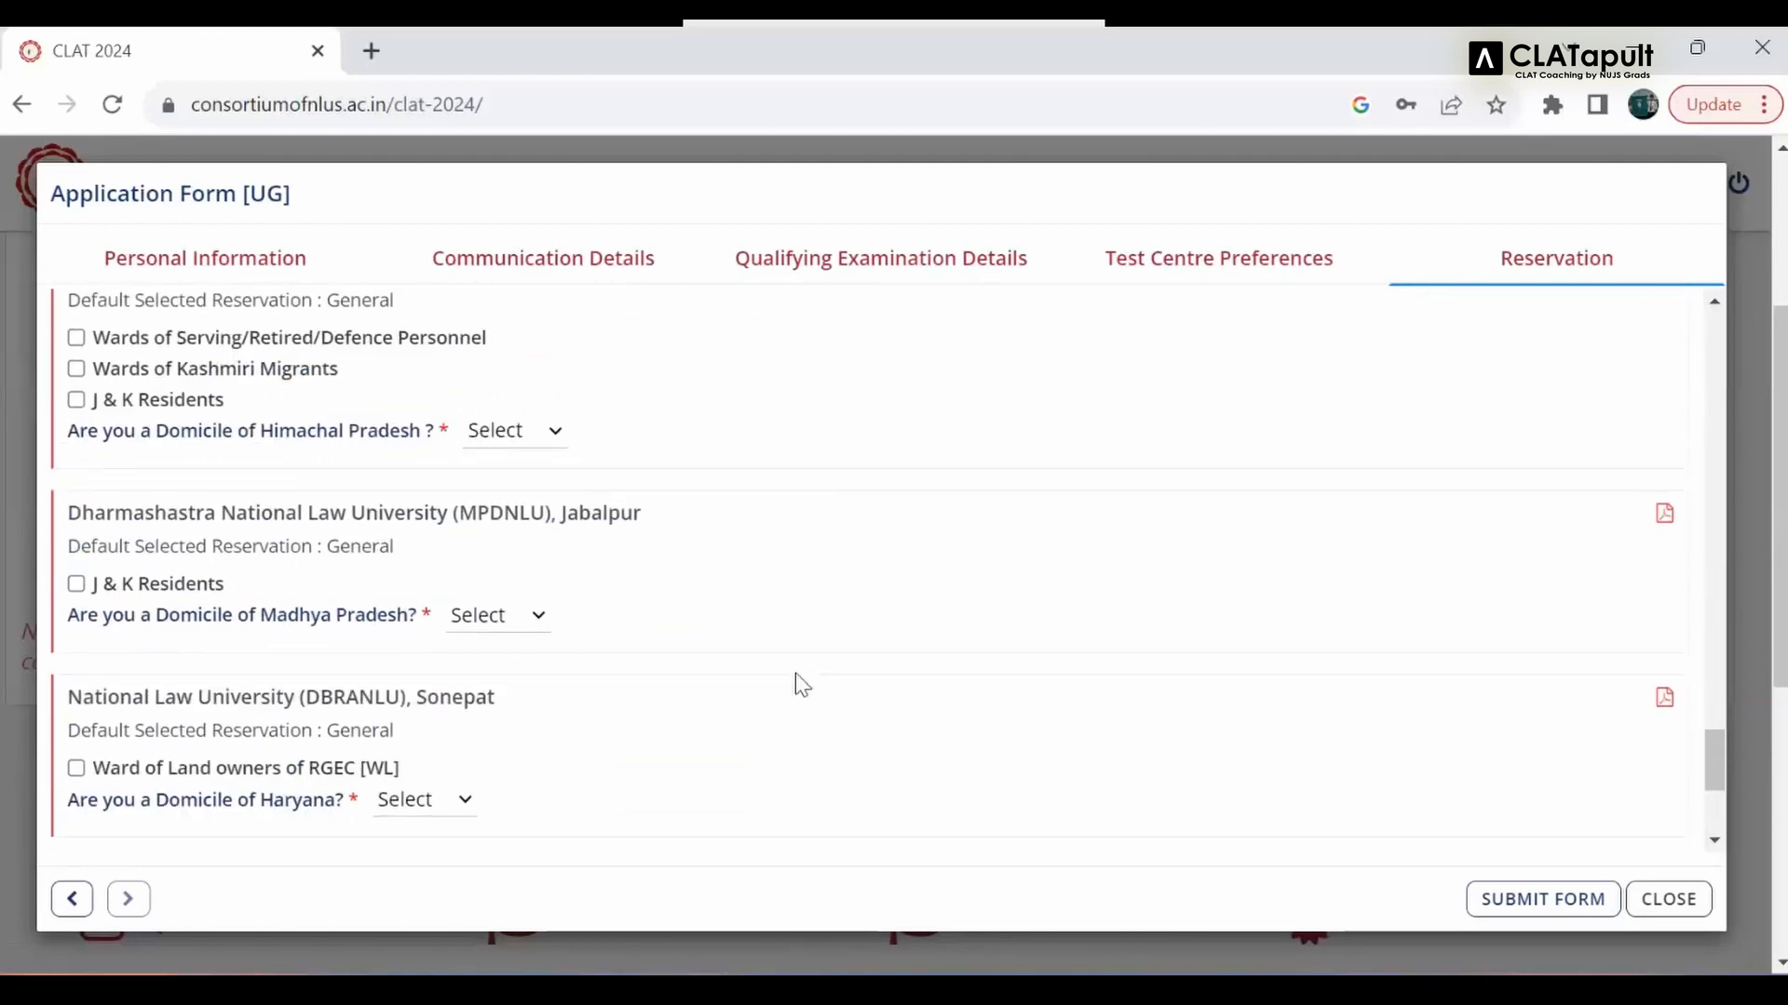
{"action": "scroll", "coordinate": [795, 673], "scroll_direction": "down", "scroll_amount": 4}
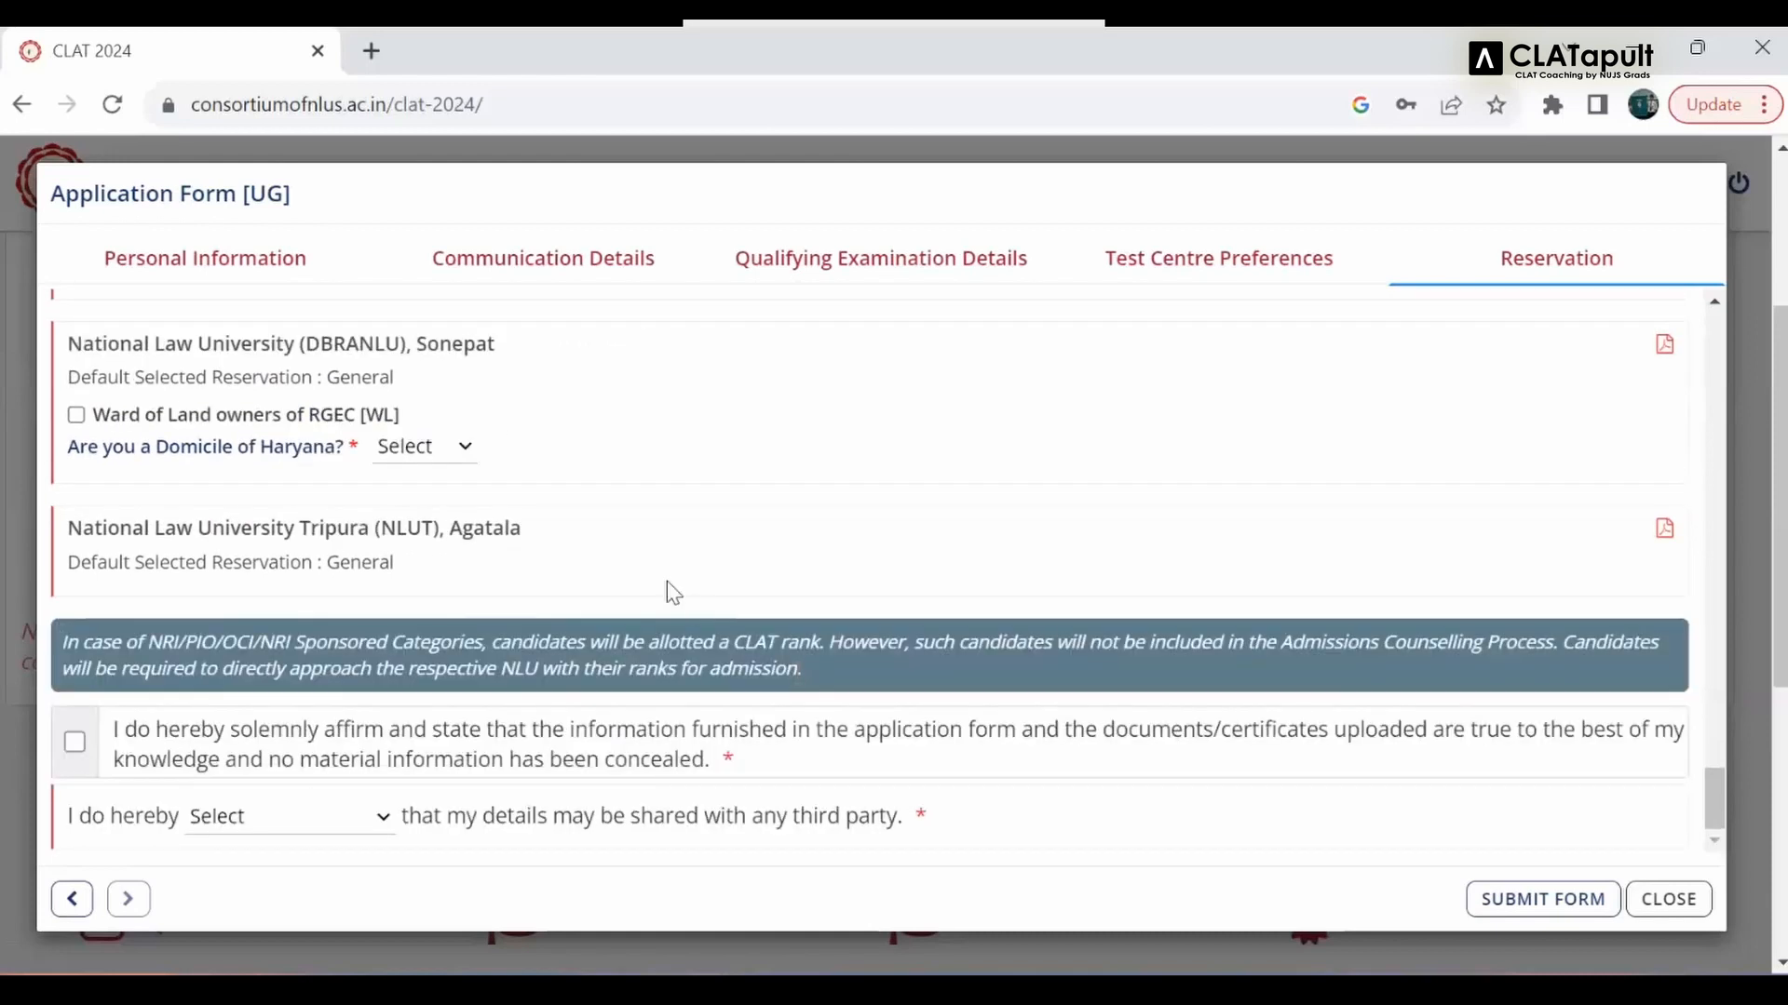
{"action": "scroll", "coordinate": [667, 583], "scroll_direction": "up", "scroll_amount": 3}
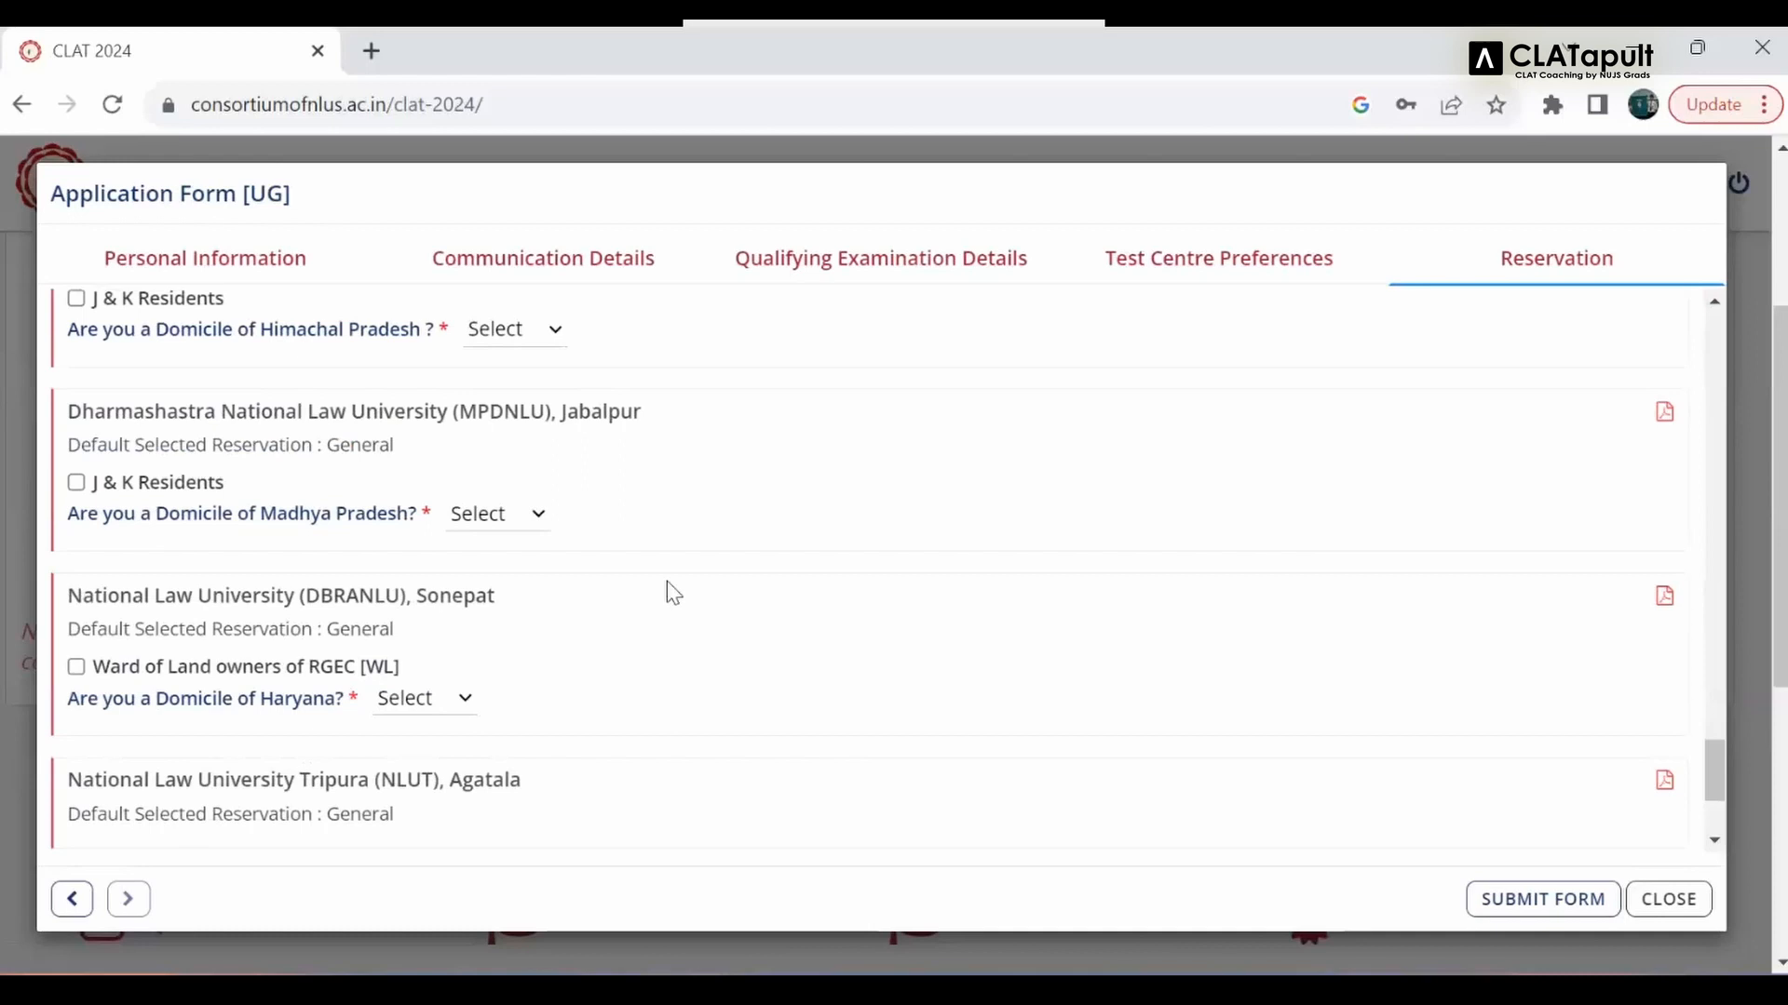
{"action": "scroll", "coordinate": [673, 592], "scroll_direction": "down", "scroll_amount": 1}
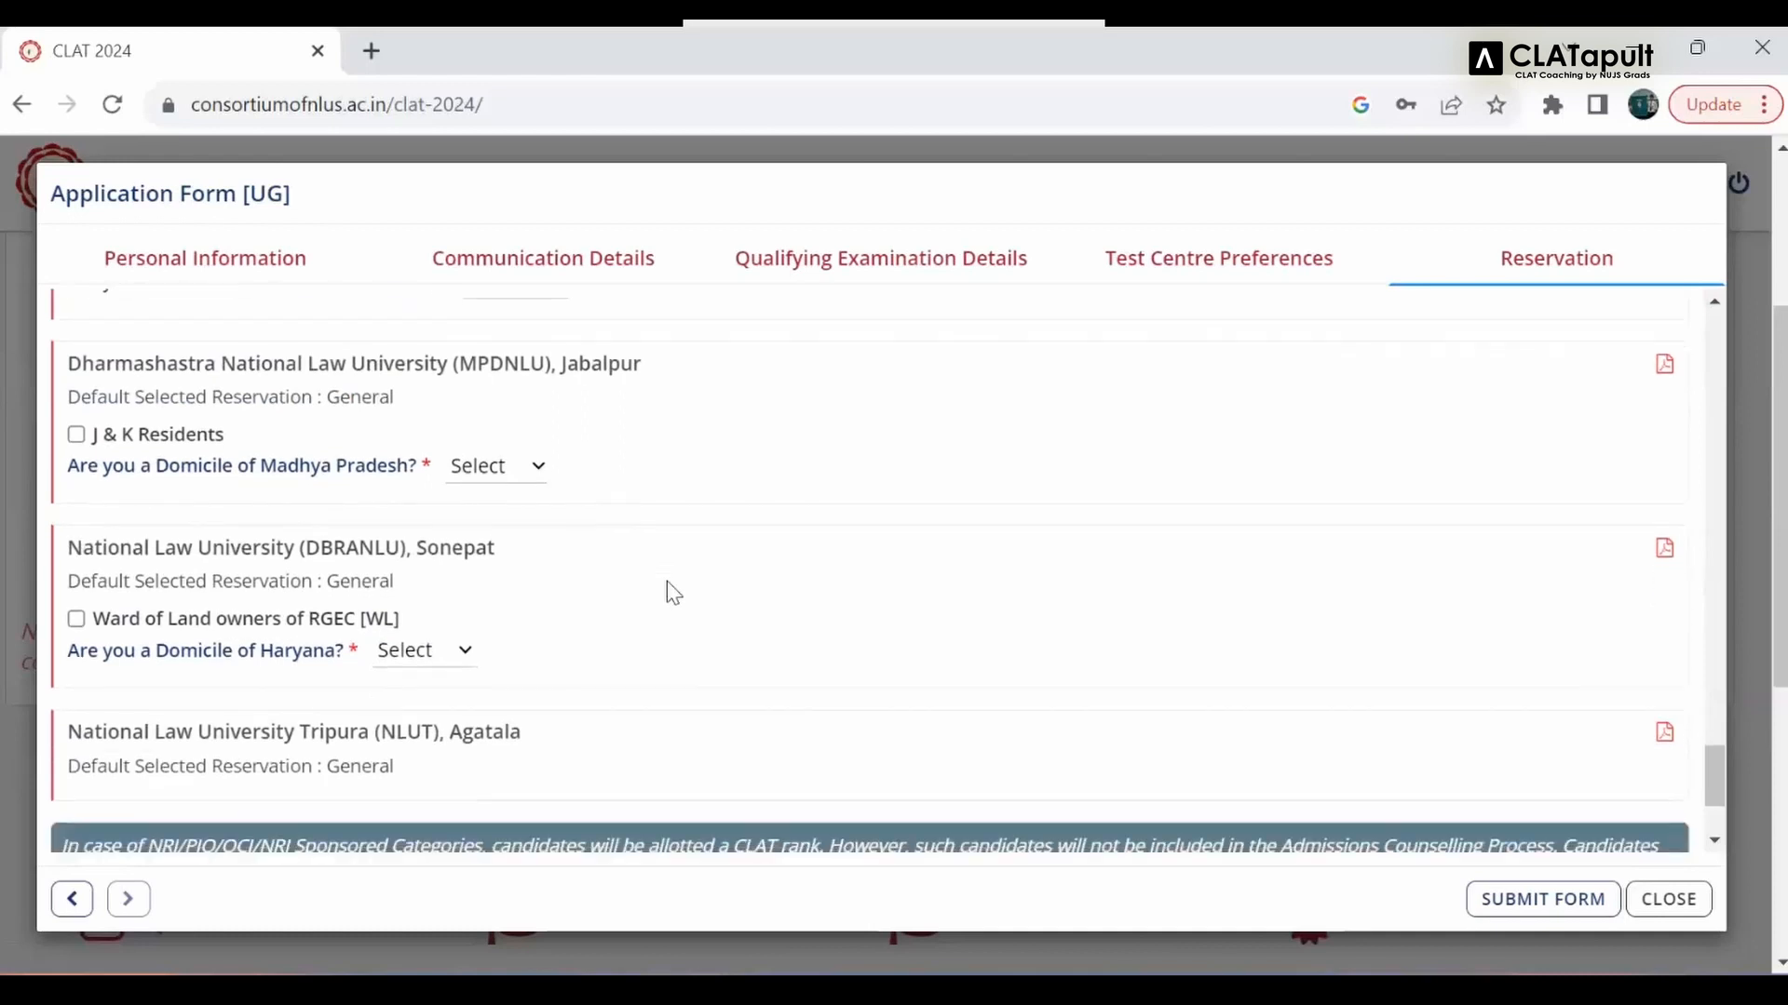
Scroll down to the solemn affirmation declaration at the bottom of the Reservation tab.
{"action": "scroll", "coordinate": [667, 582], "scroll_direction": "down", "scroll_amount": 2}
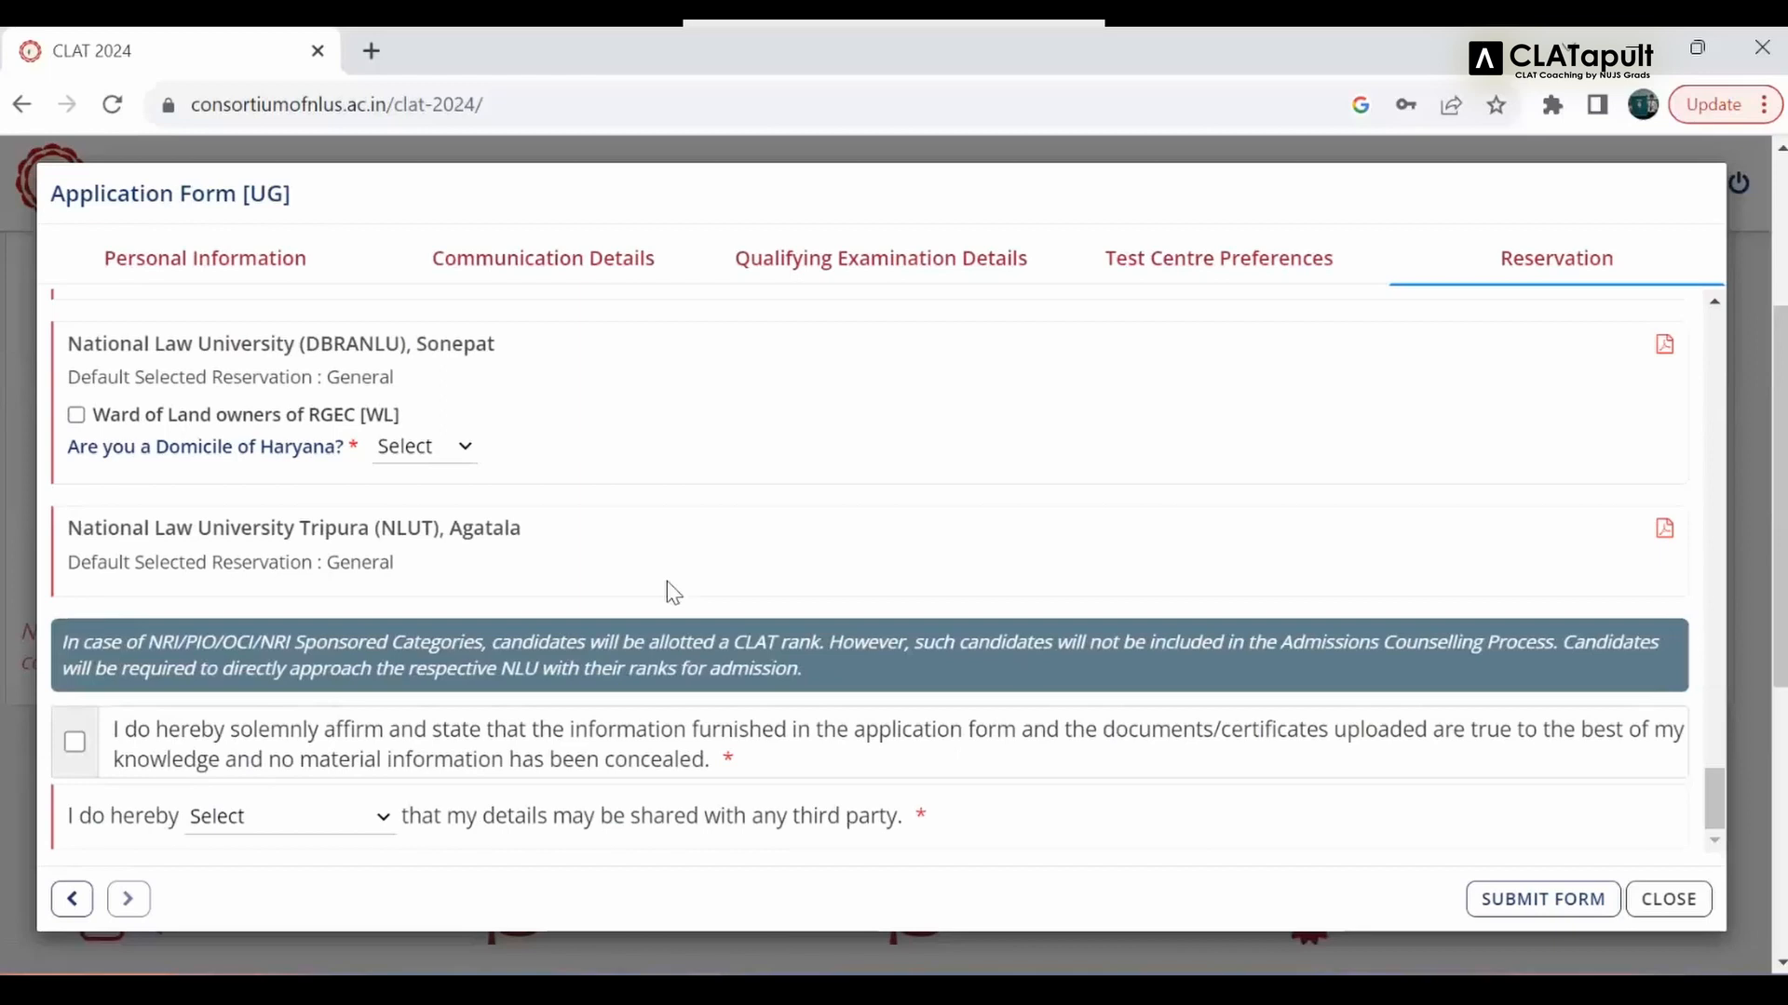
{"action": "scroll", "coordinate": [666, 580], "scroll_direction": "down", "scroll_amount": 3}
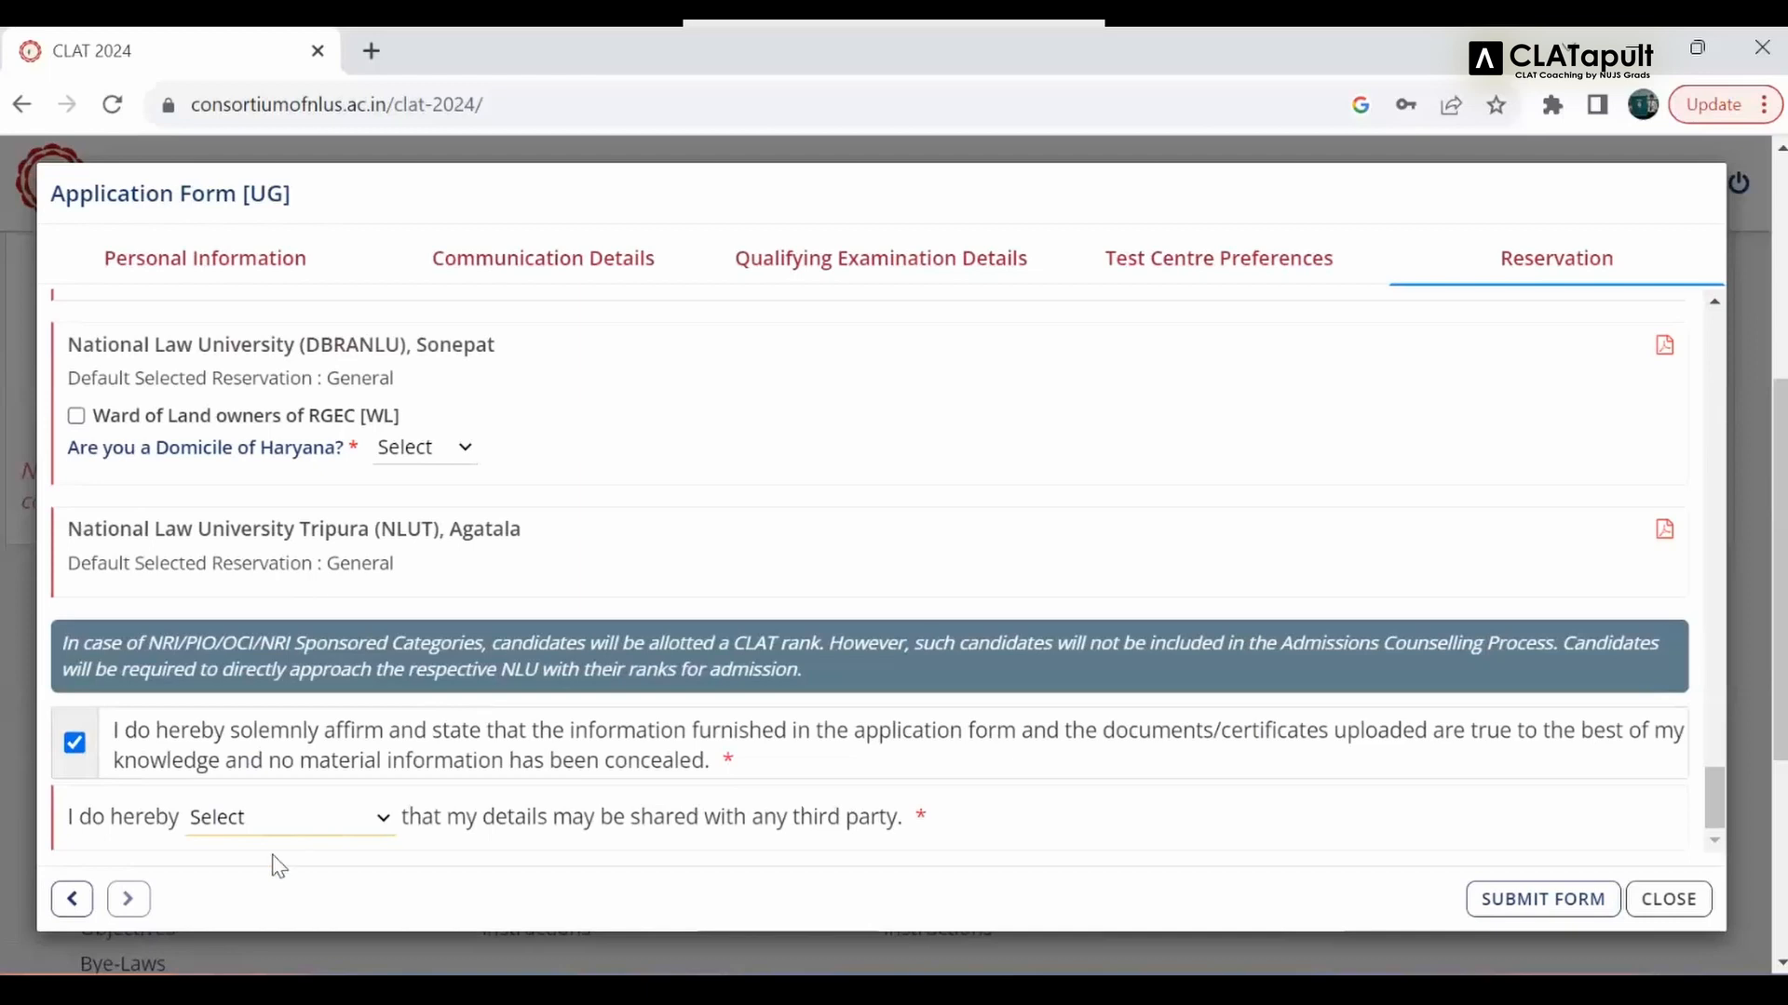
Set the 'I do hereby' third-party sharing dropdown to 'Do not consent'.
{"action": "left_click", "coordinate": [280, 906]}
{"action": "scroll", "coordinate": [875, 601], "scroll_direction": "up", "scroll_amount": 15}
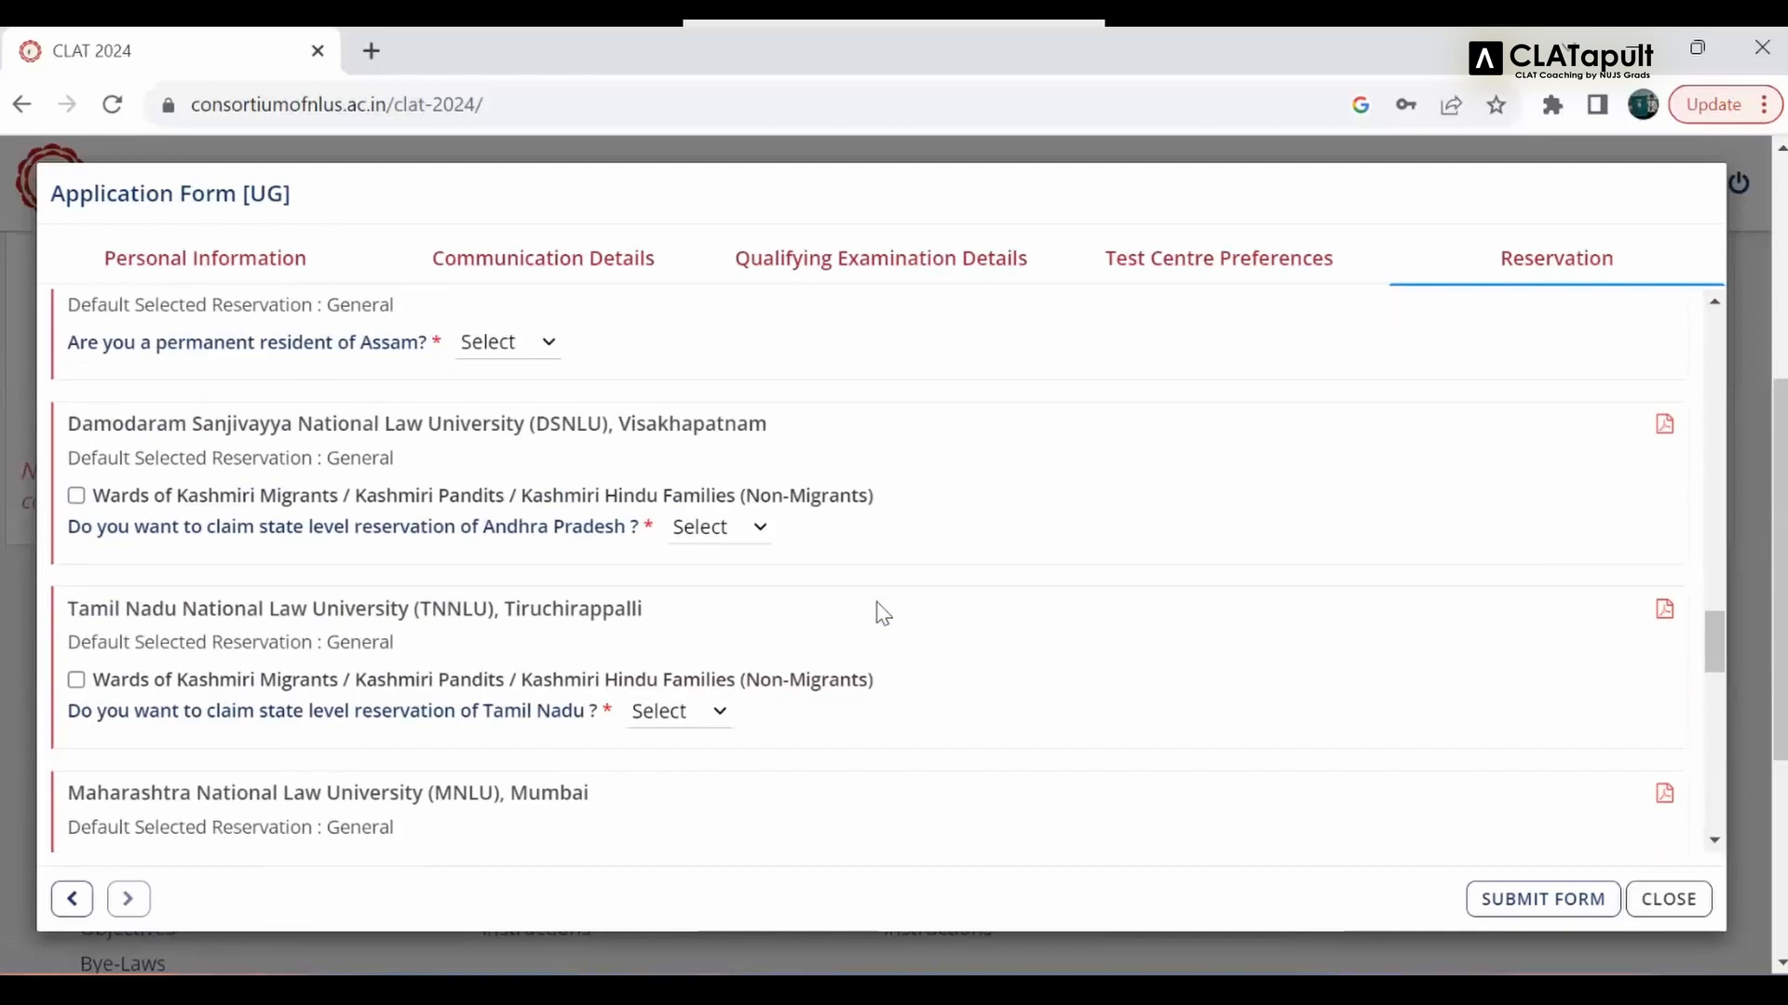
{"action": "scroll", "coordinate": [875, 602], "scroll_direction": "up", "scroll_amount": 5}
{"action": "scroll", "coordinate": [875, 611], "scroll_direction": "down", "scroll_amount": 10}
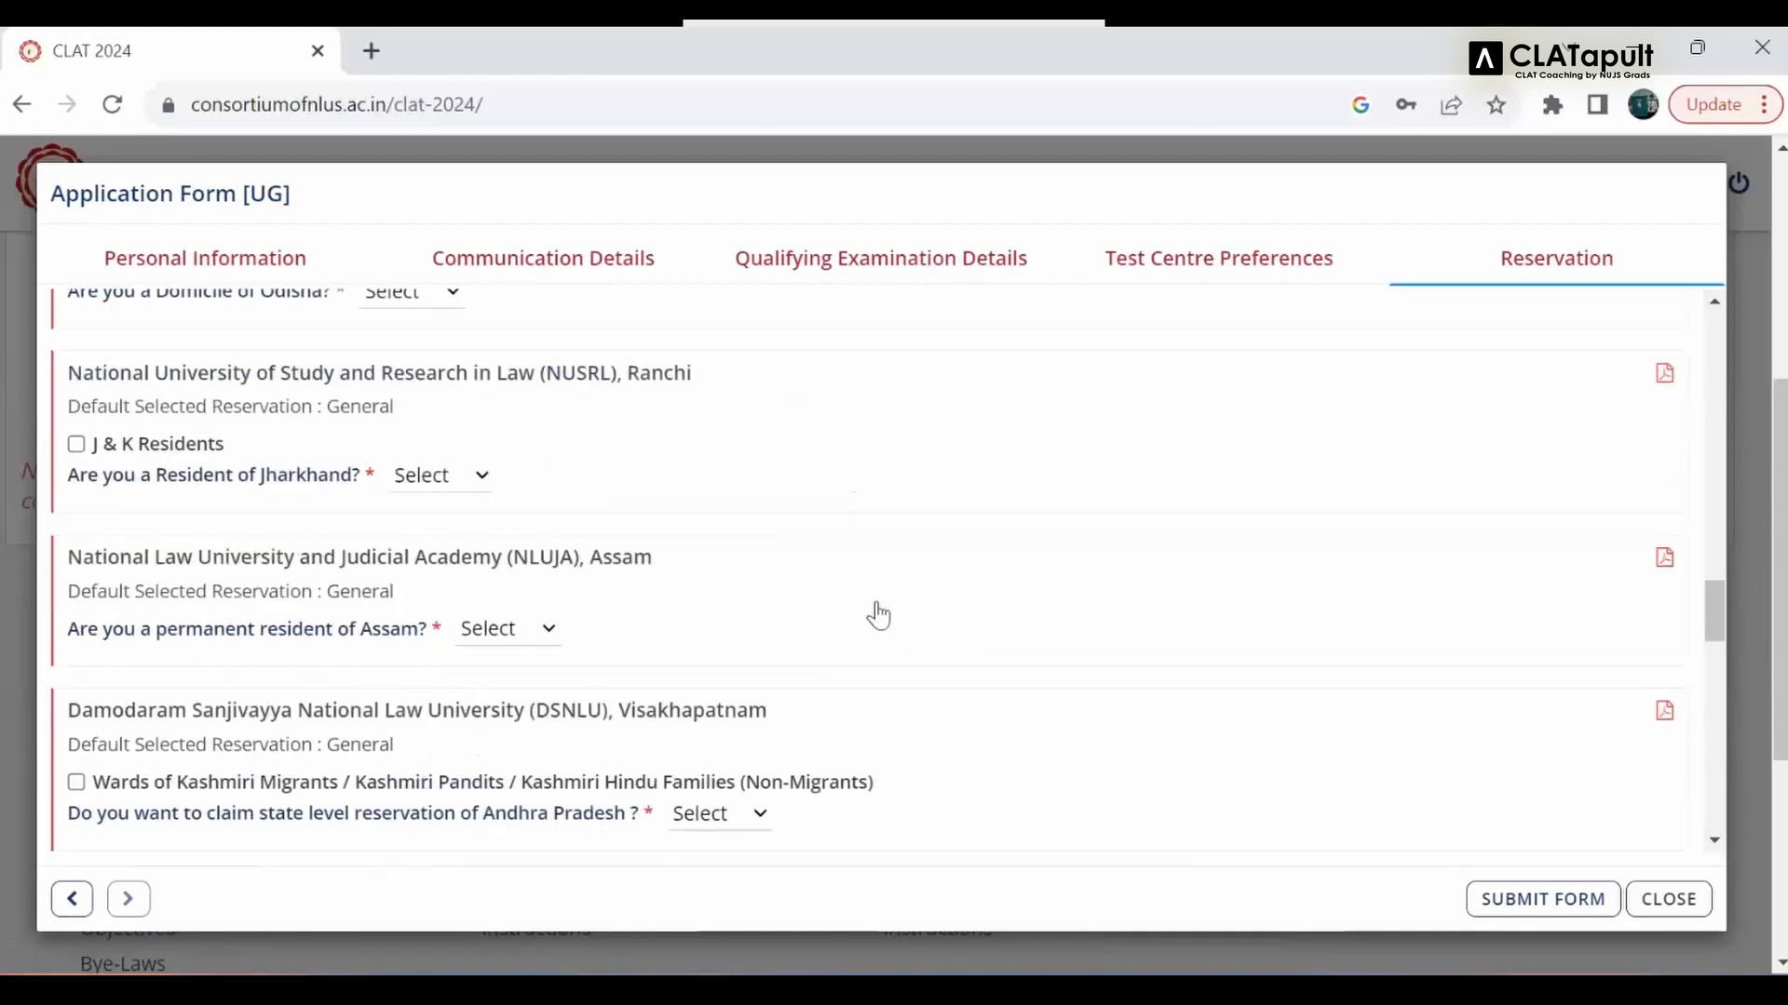
{"action": "scroll", "coordinate": [878, 615], "scroll_direction": "down", "scroll_amount": 1}
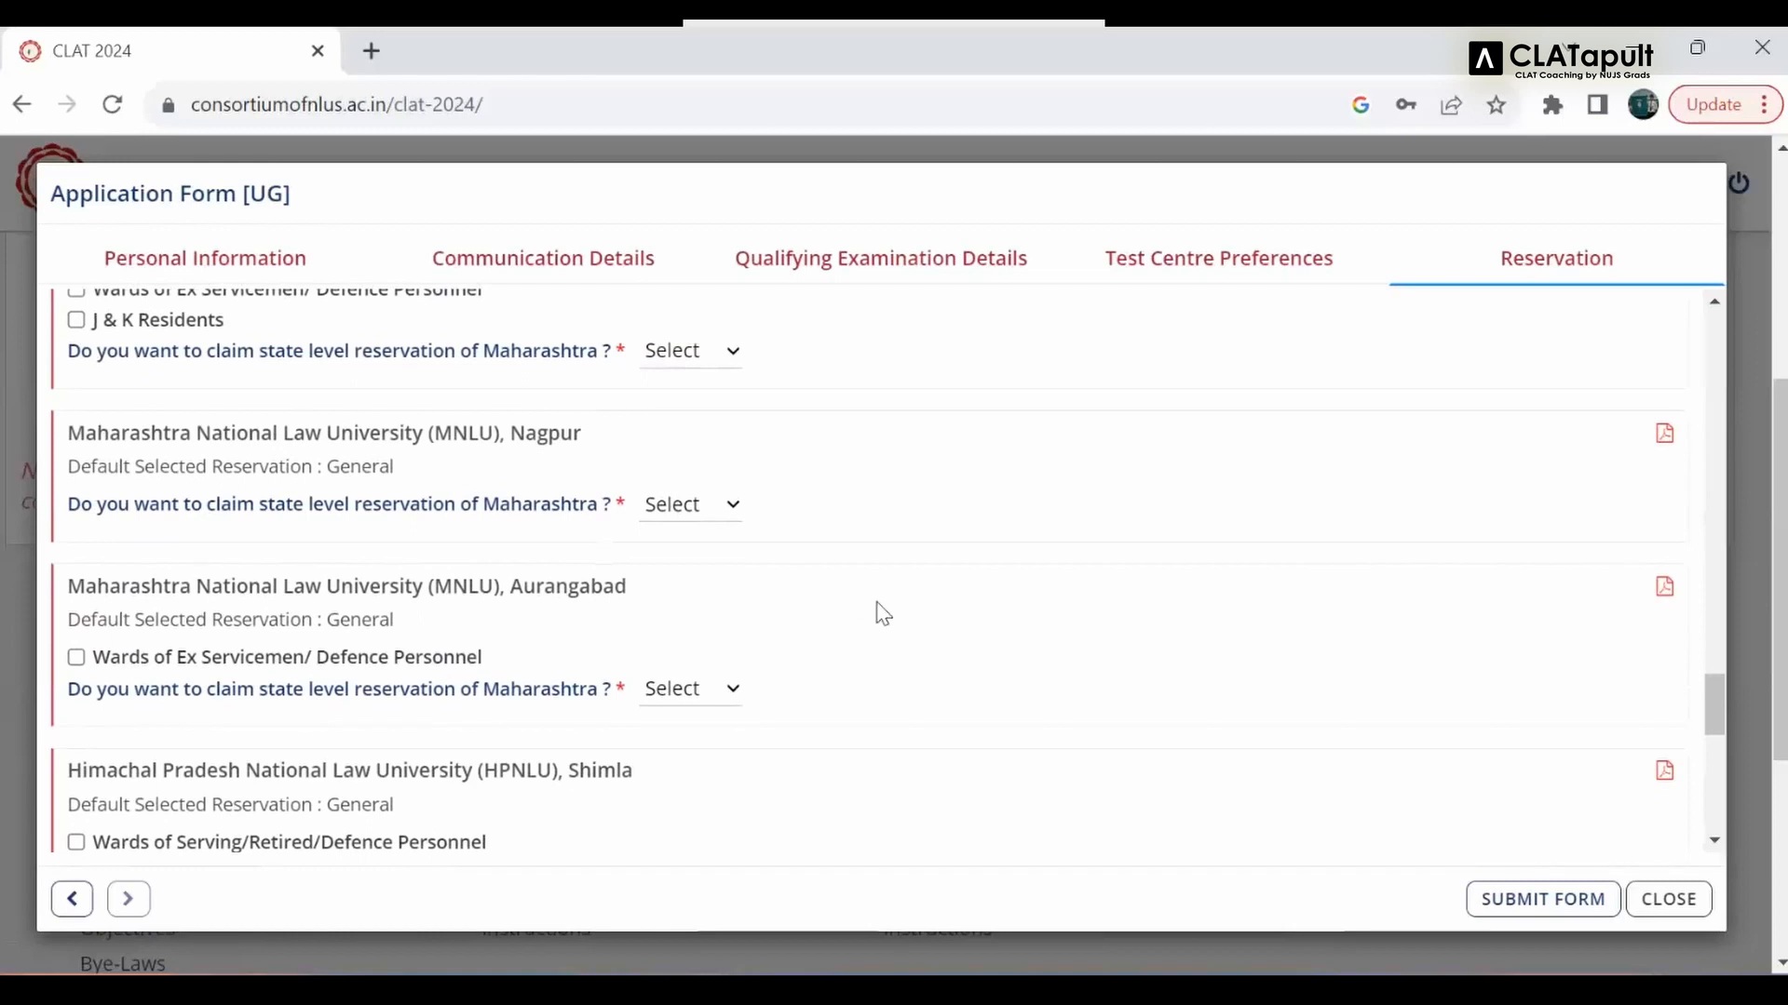
{"action": "scroll", "coordinate": [878, 607], "scroll_direction": "down", "scroll_amount": 10}
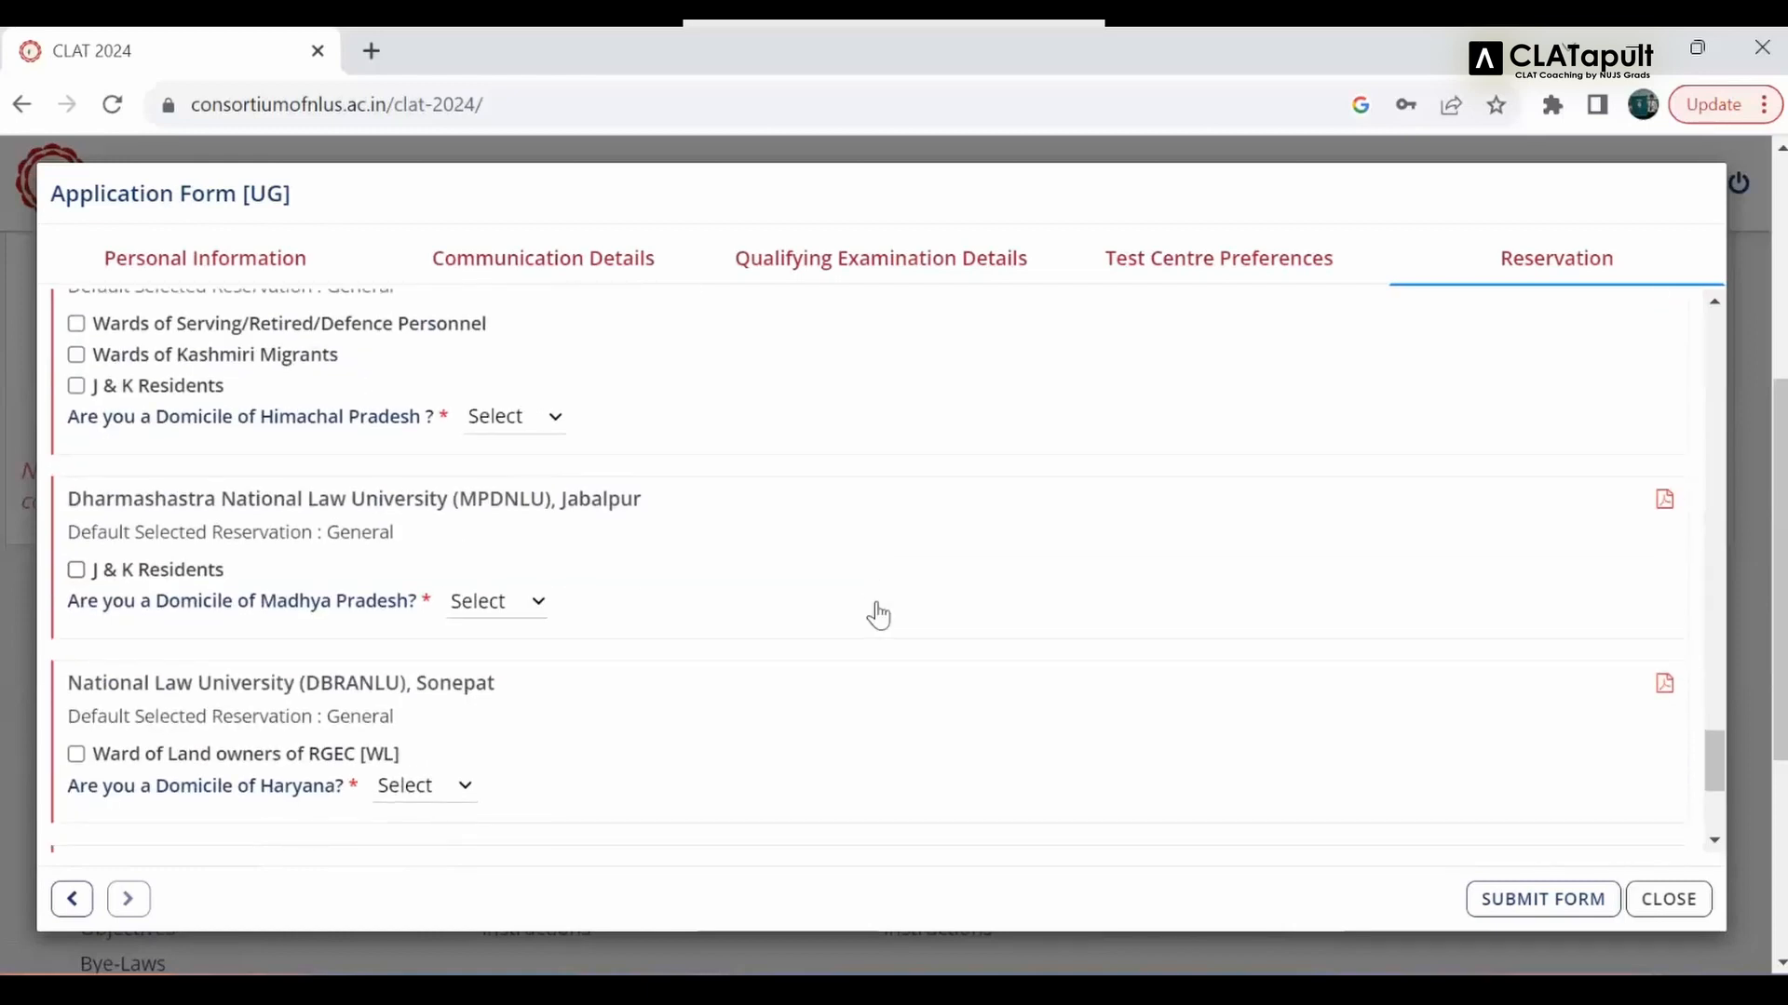
{"action": "scroll", "coordinate": [875, 601], "scroll_direction": "down", "scroll_amount": 3}
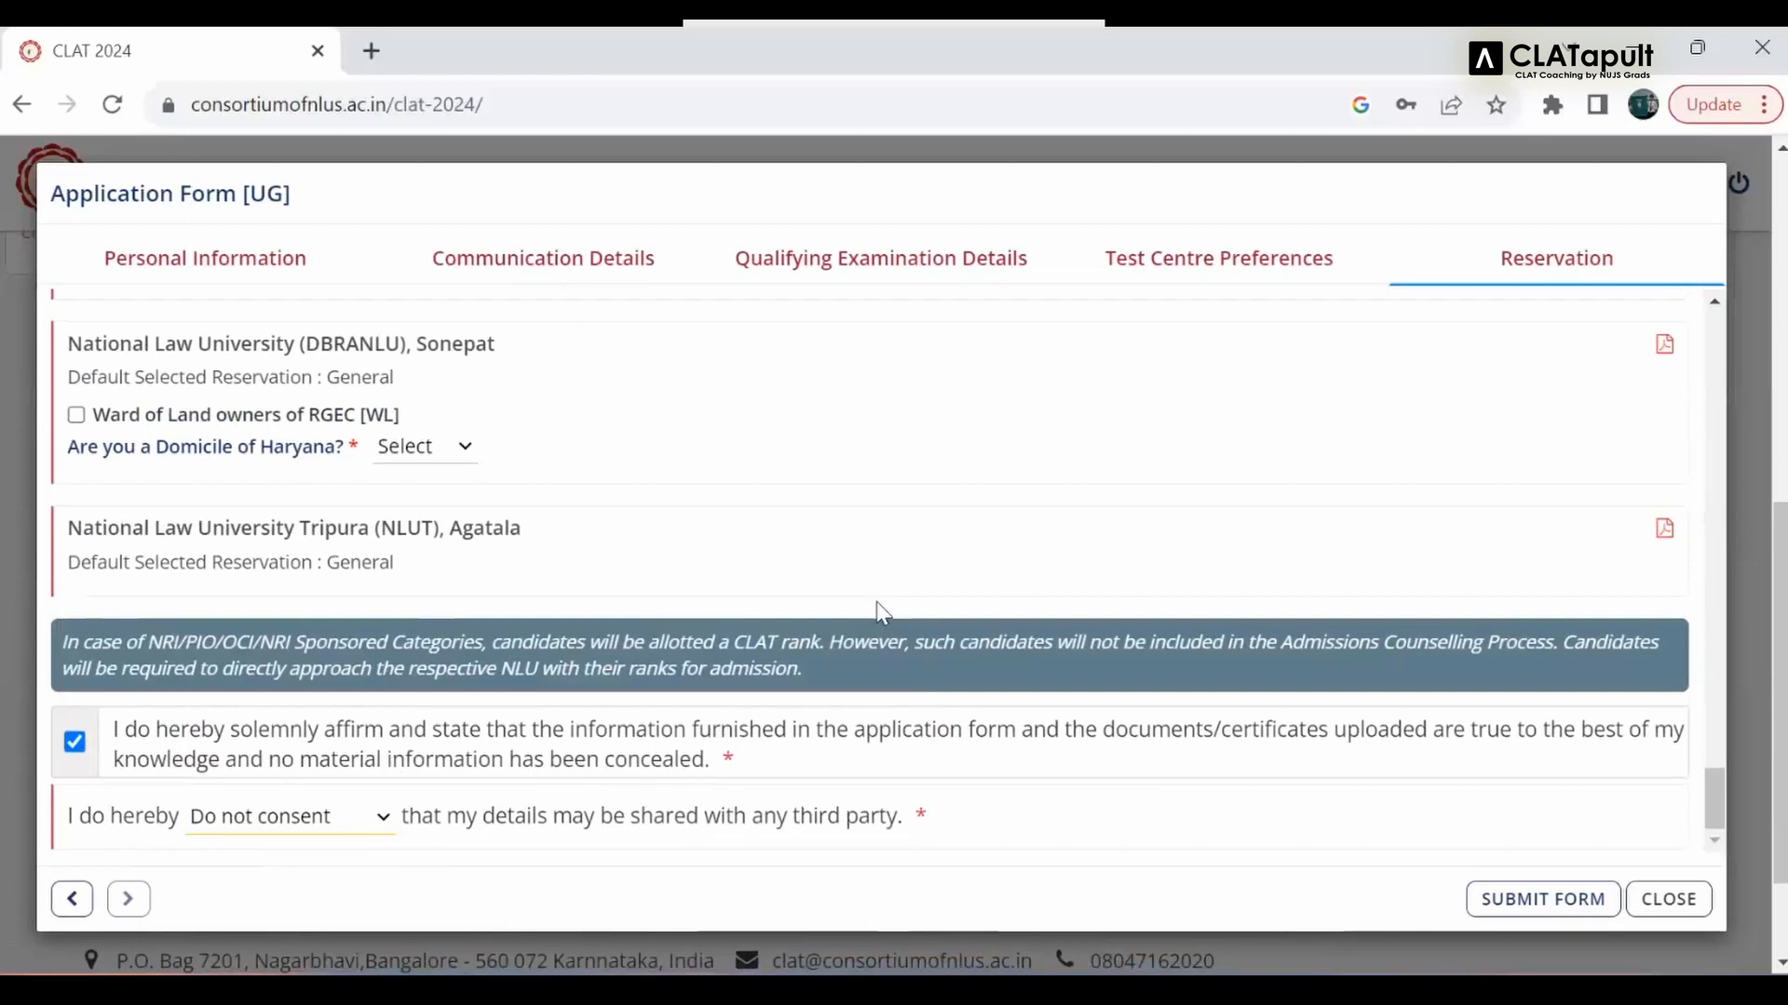
Attempt SUBMIT FORM and review the red-flagged unanswered state reservation questions.
{"action": "left_click", "coordinate": [1523, 903]}
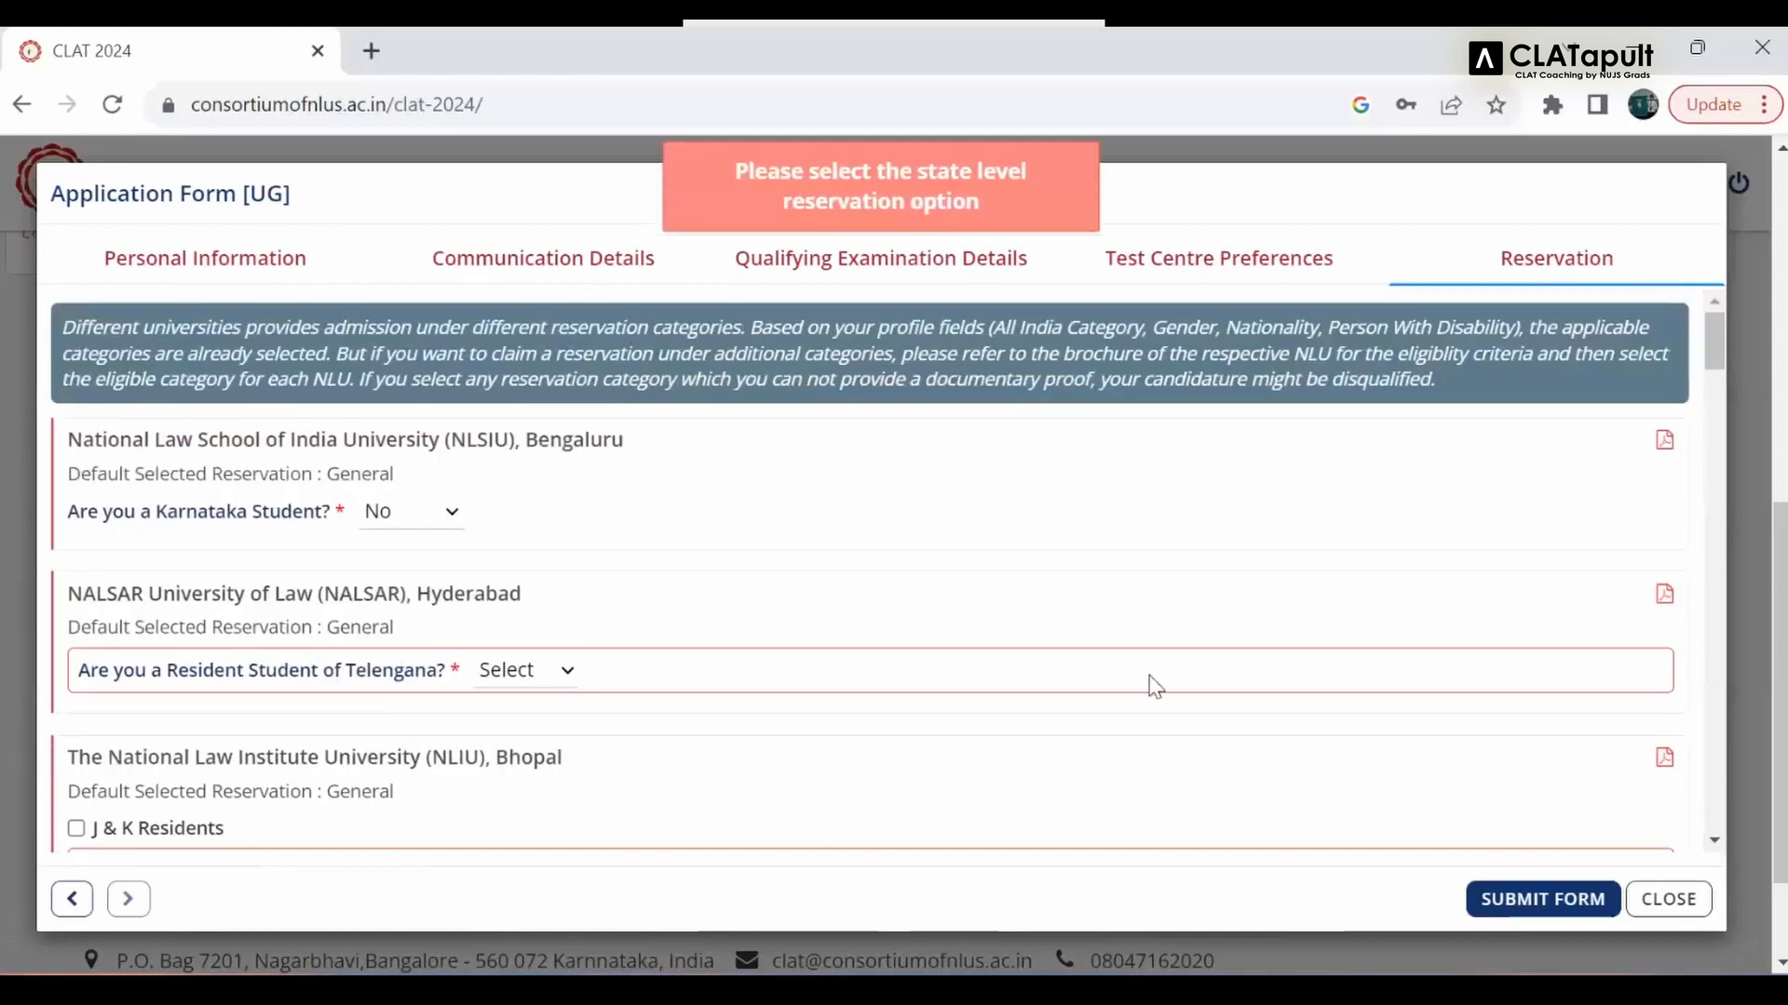
{"action": "scroll", "coordinate": [416, 682], "scroll_direction": "down", "scroll_amount": 2}
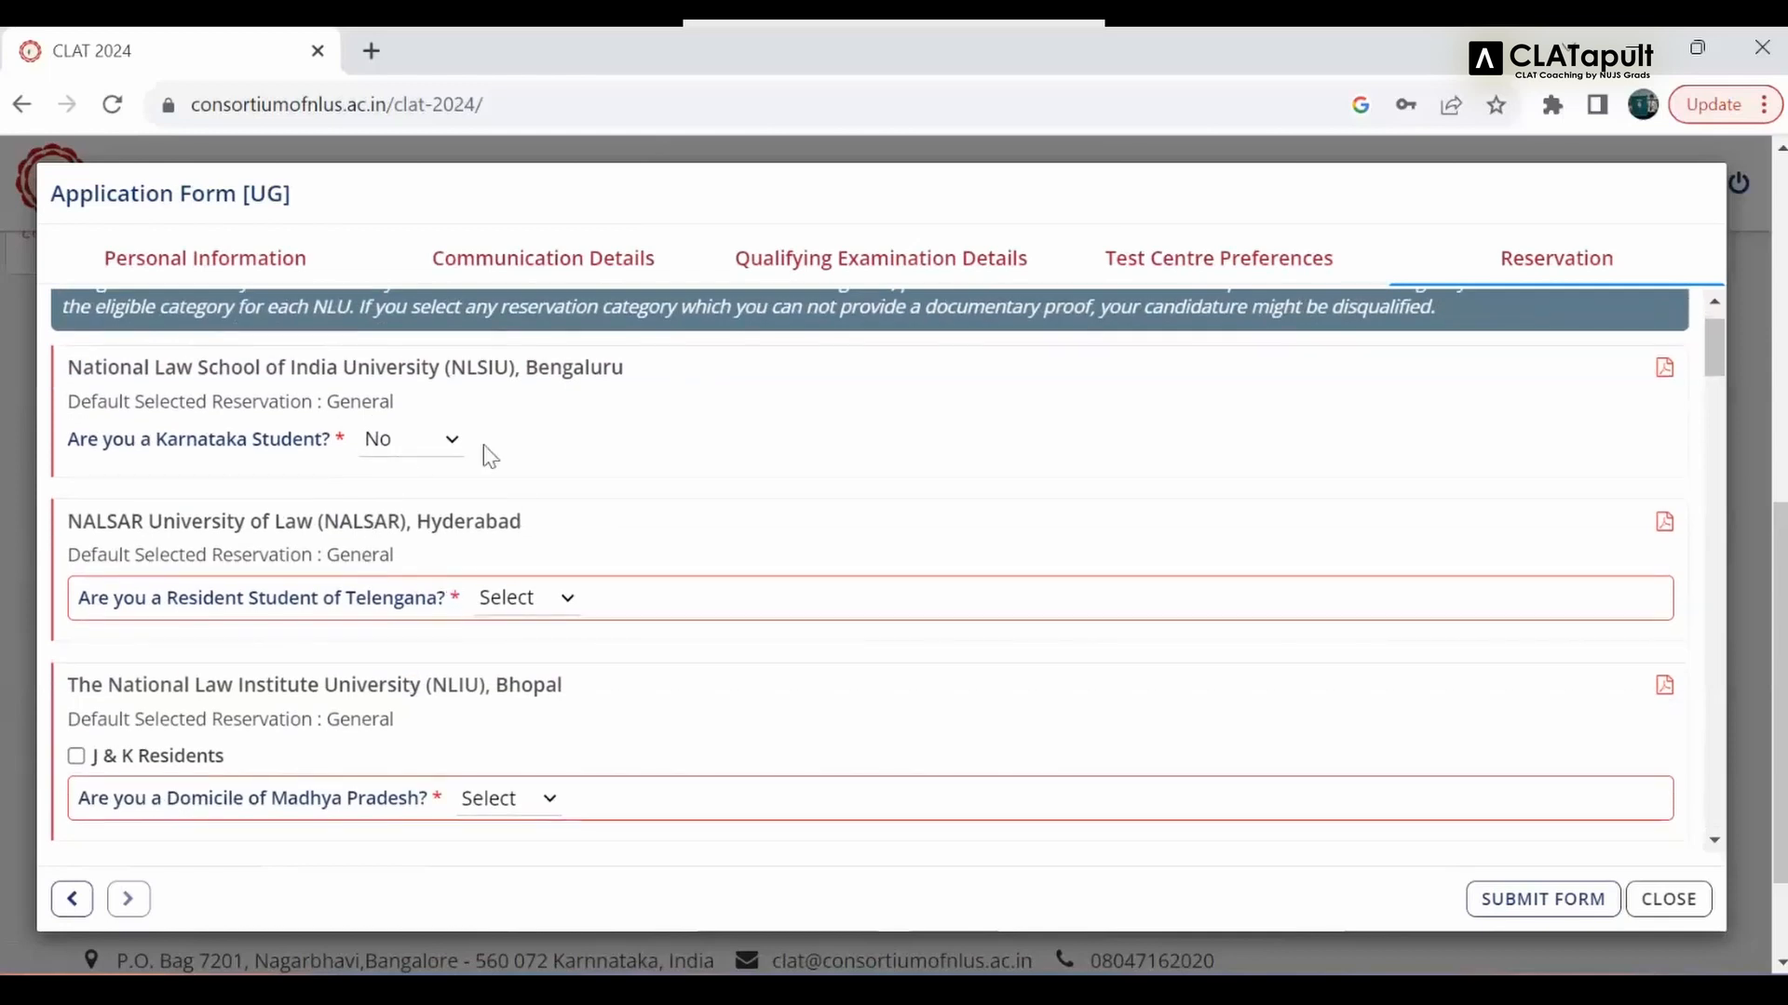
{"action": "scroll", "coordinate": [367, 618], "scroll_direction": "down", "scroll_amount": 4}
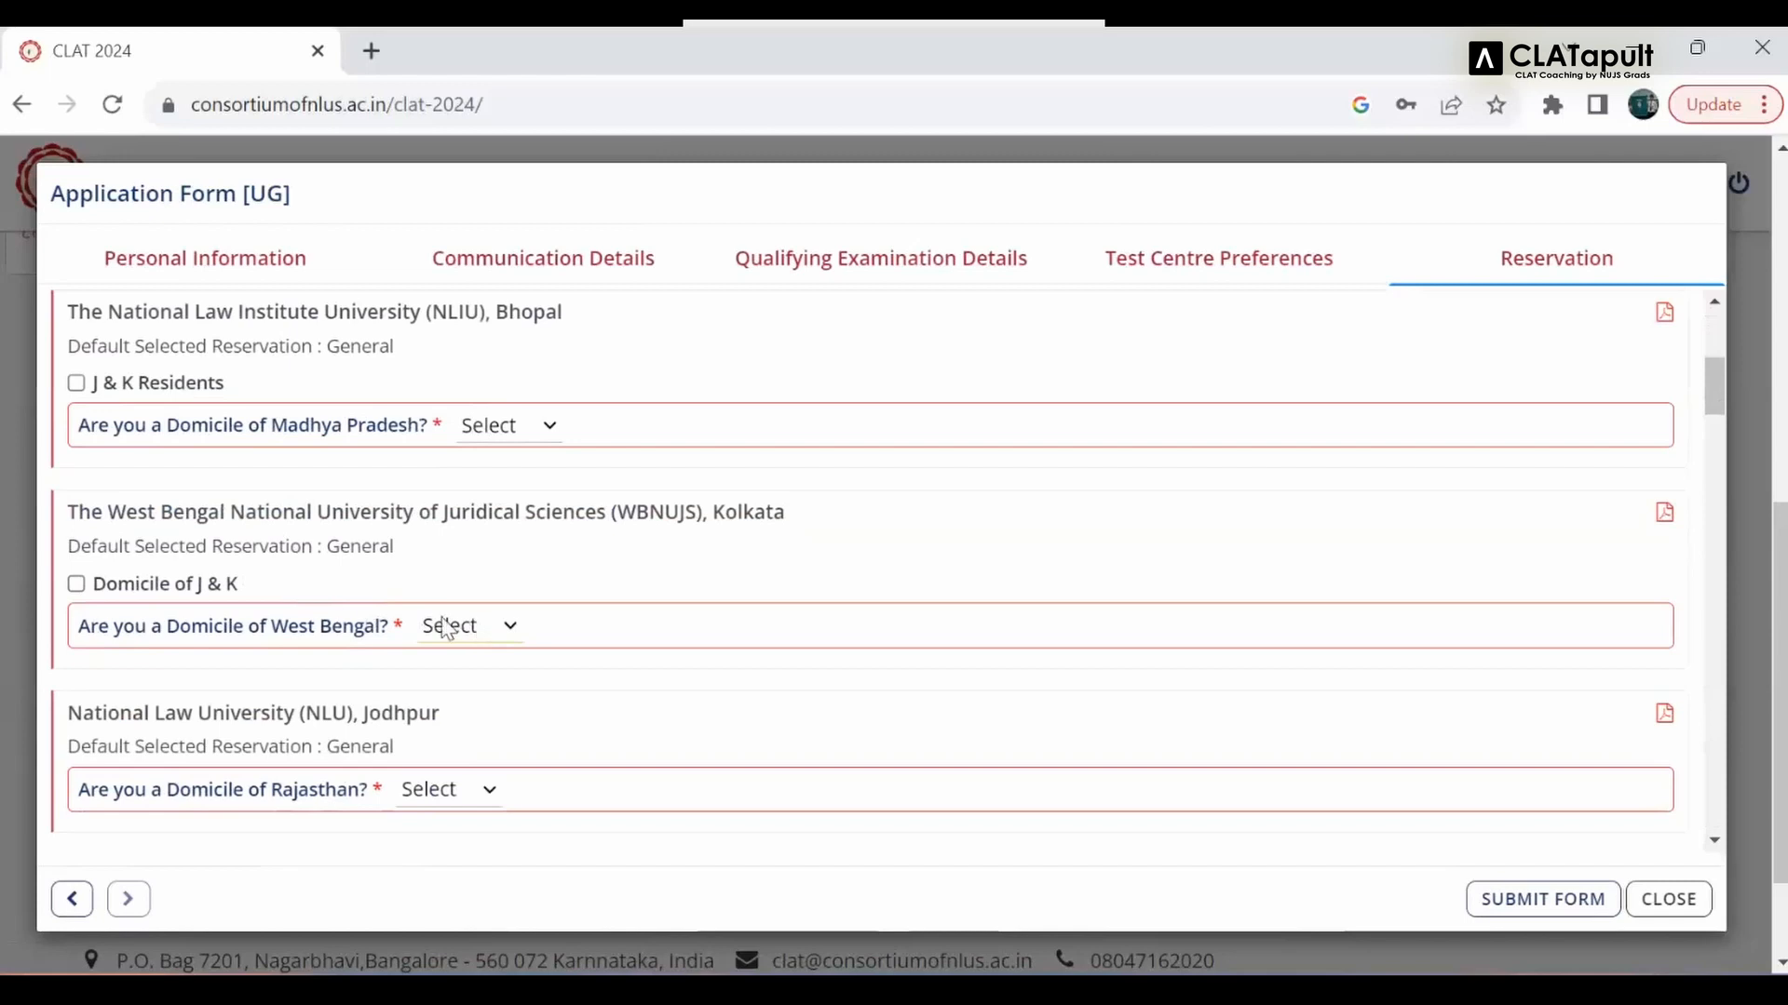
Claim West Bengal domicile for WBNUJS and set Other Eligible Reservation Category to Not Applicable.
{"action": "left_click", "coordinate": [487, 699]}
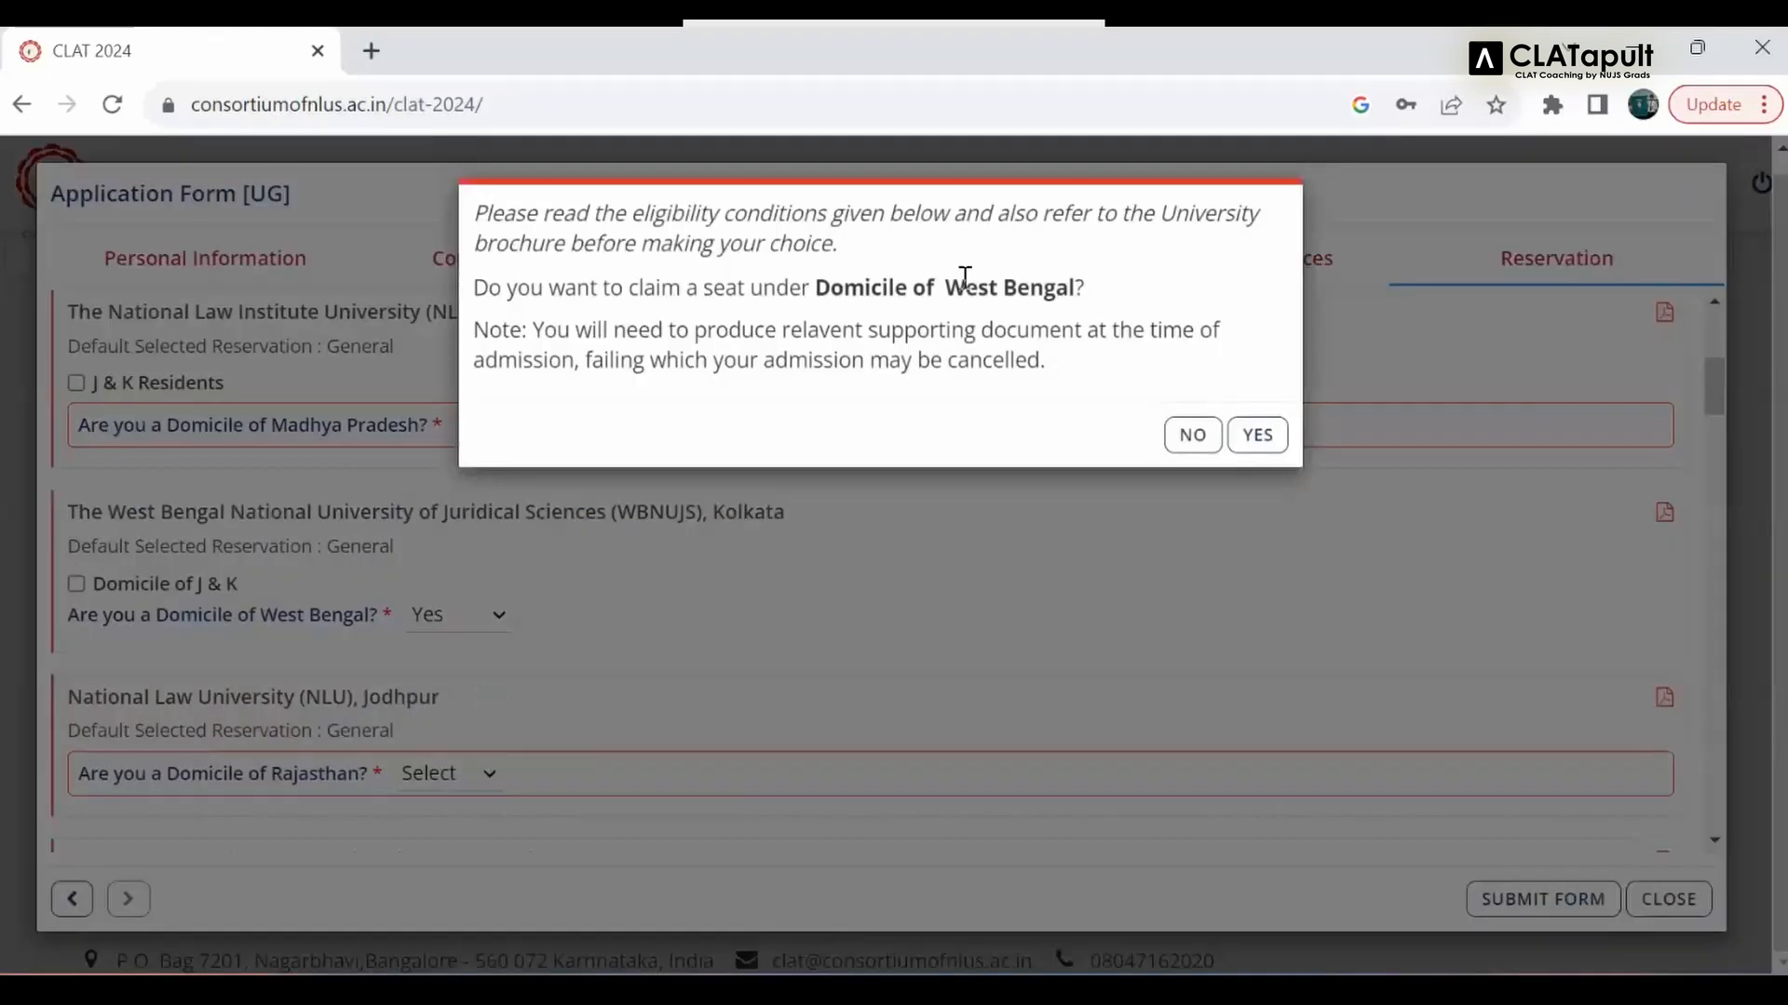
{"action": "left_click", "coordinate": [1256, 438]}
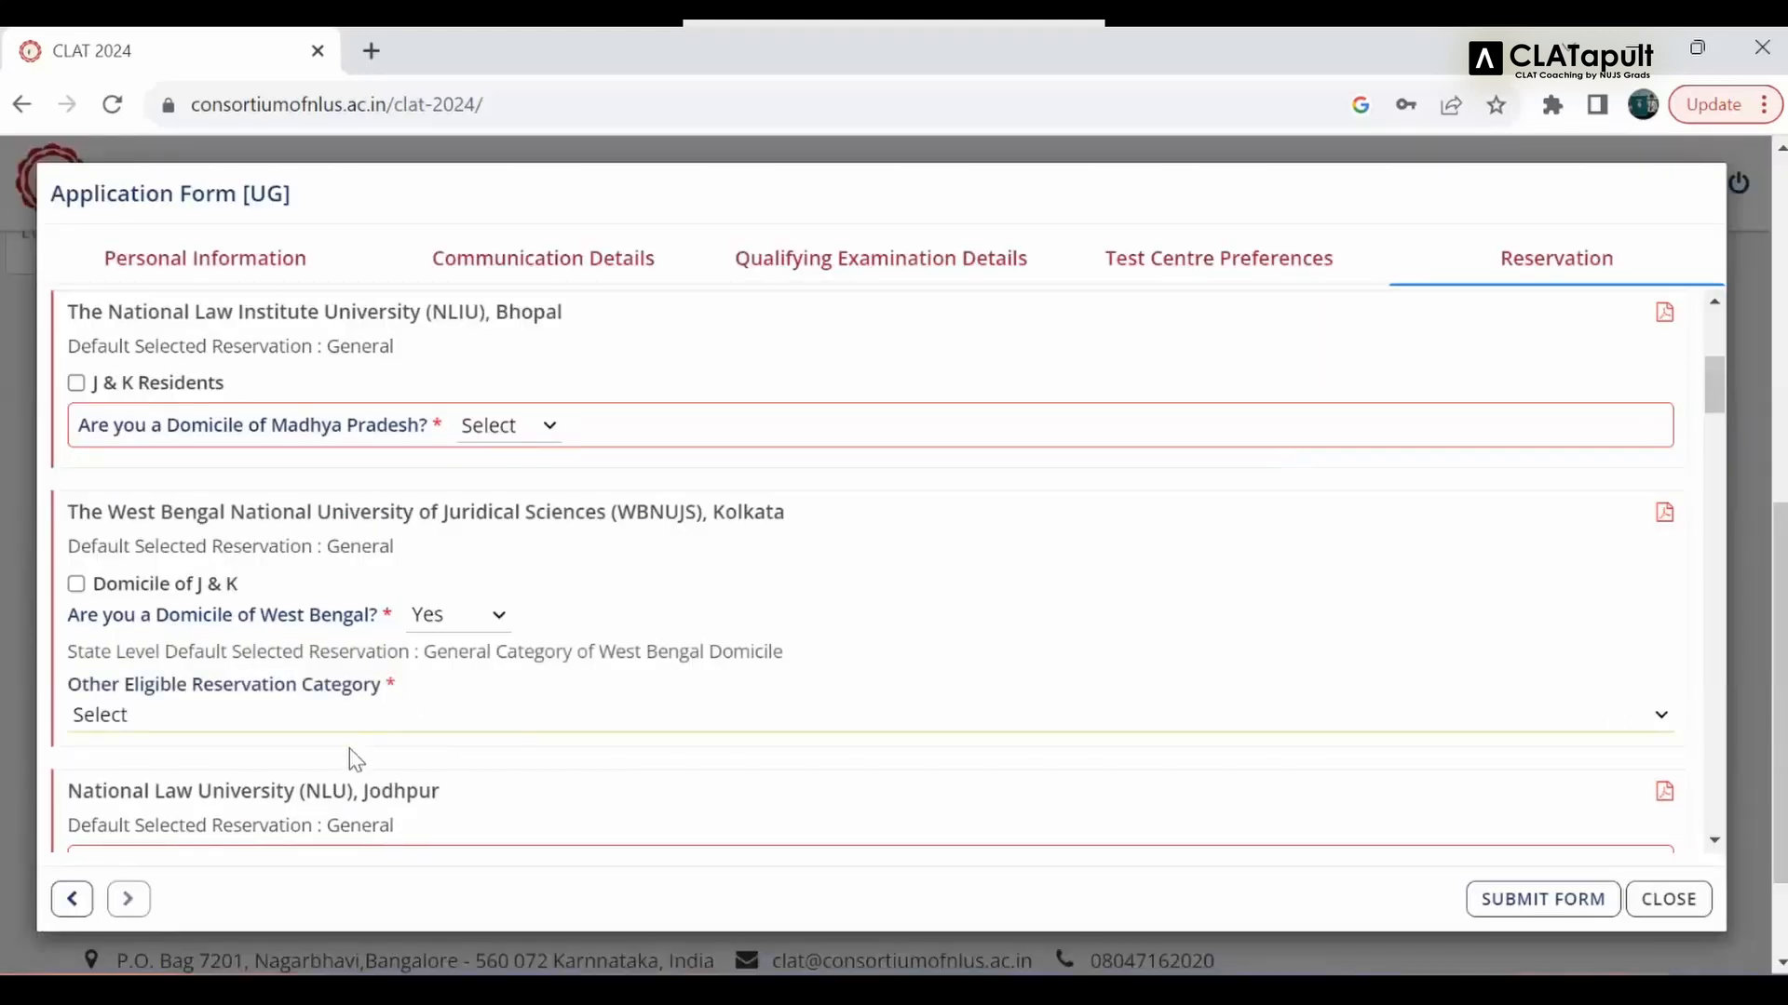
{"action": "left_click", "coordinate": [232, 891]}
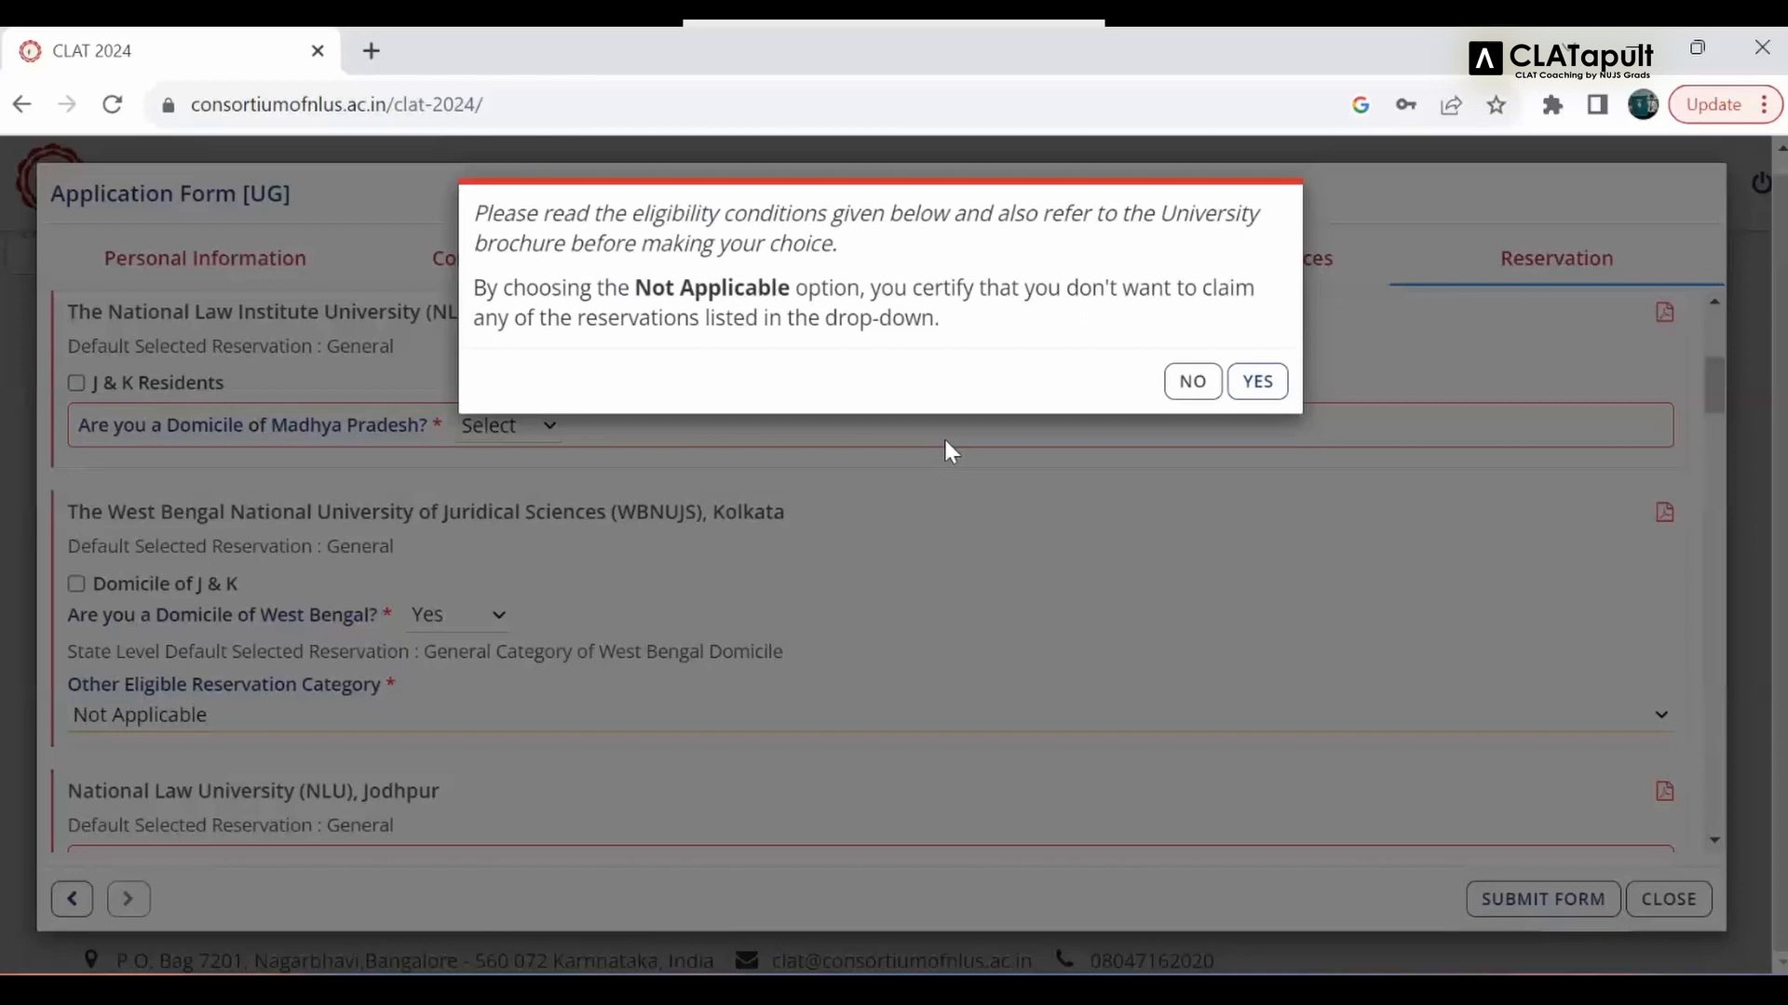
{"action": "left_click", "coordinate": [1274, 382]}
{"action": "left_click", "coordinate": [1271, 382]}
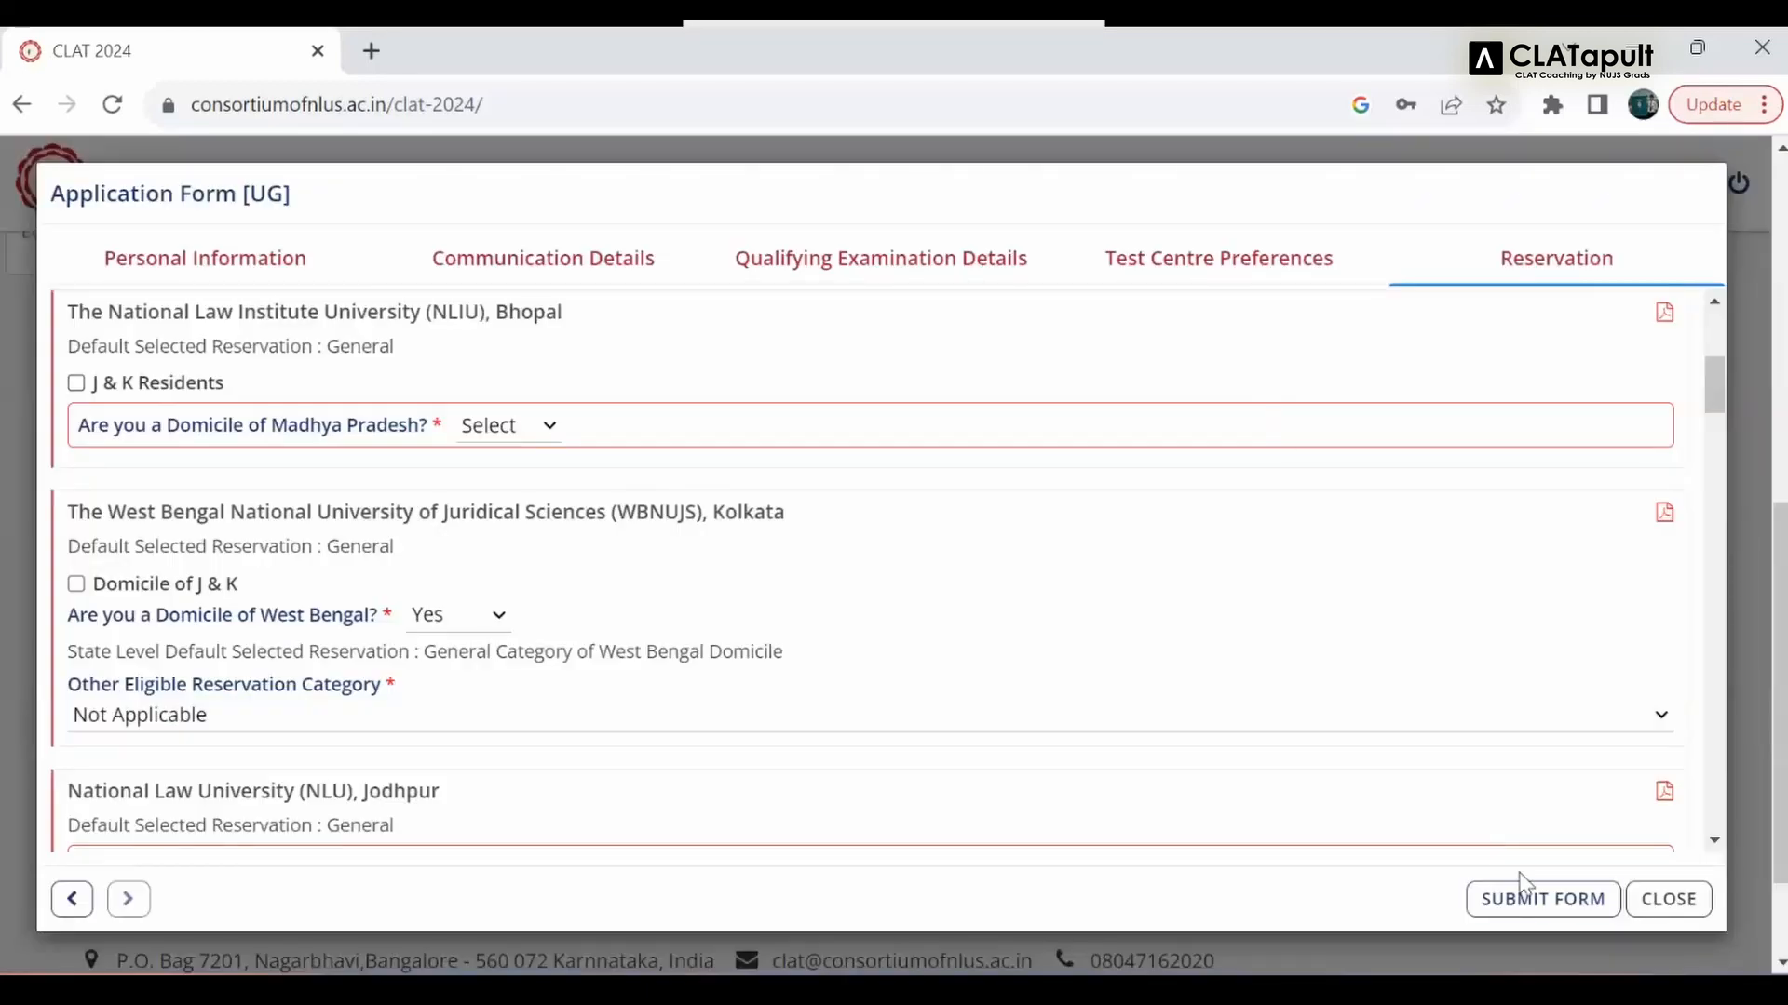
Change third-party data sharing to Consent and retry submitting the form.
{"action": "left_click", "coordinate": [1538, 904]}
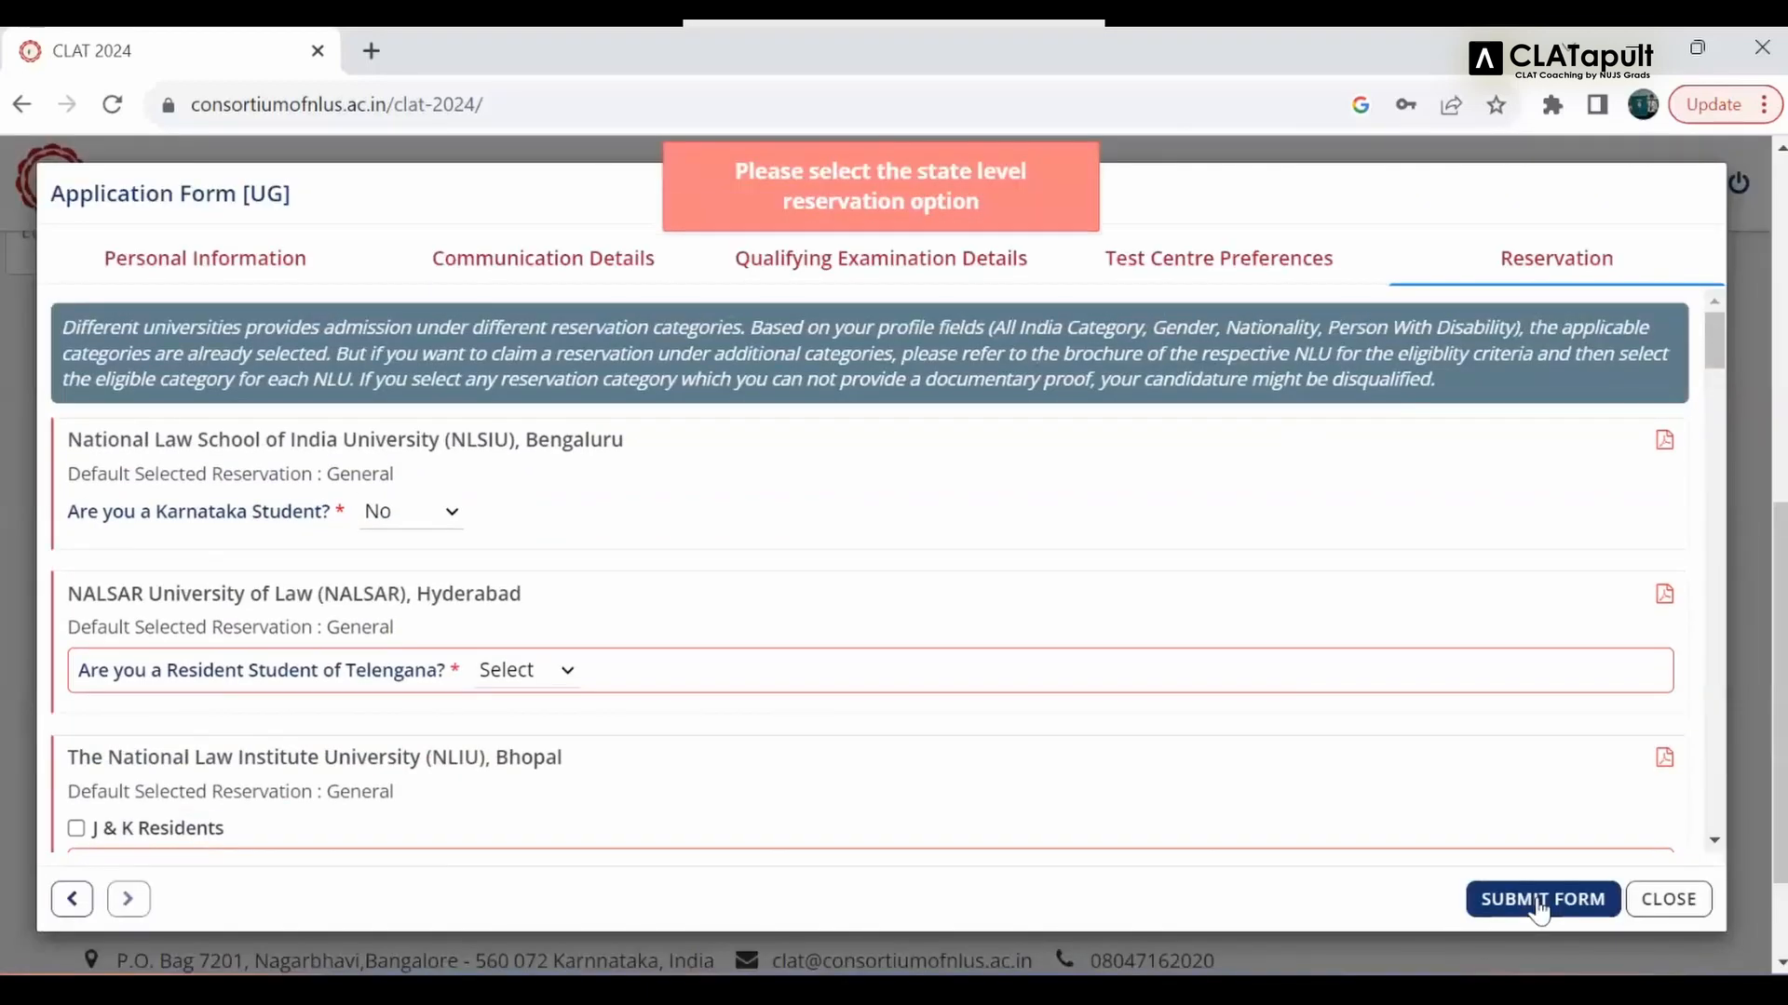
{"action": "scroll", "coordinate": [355, 729], "scroll_direction": "down", "scroll_amount": 3}
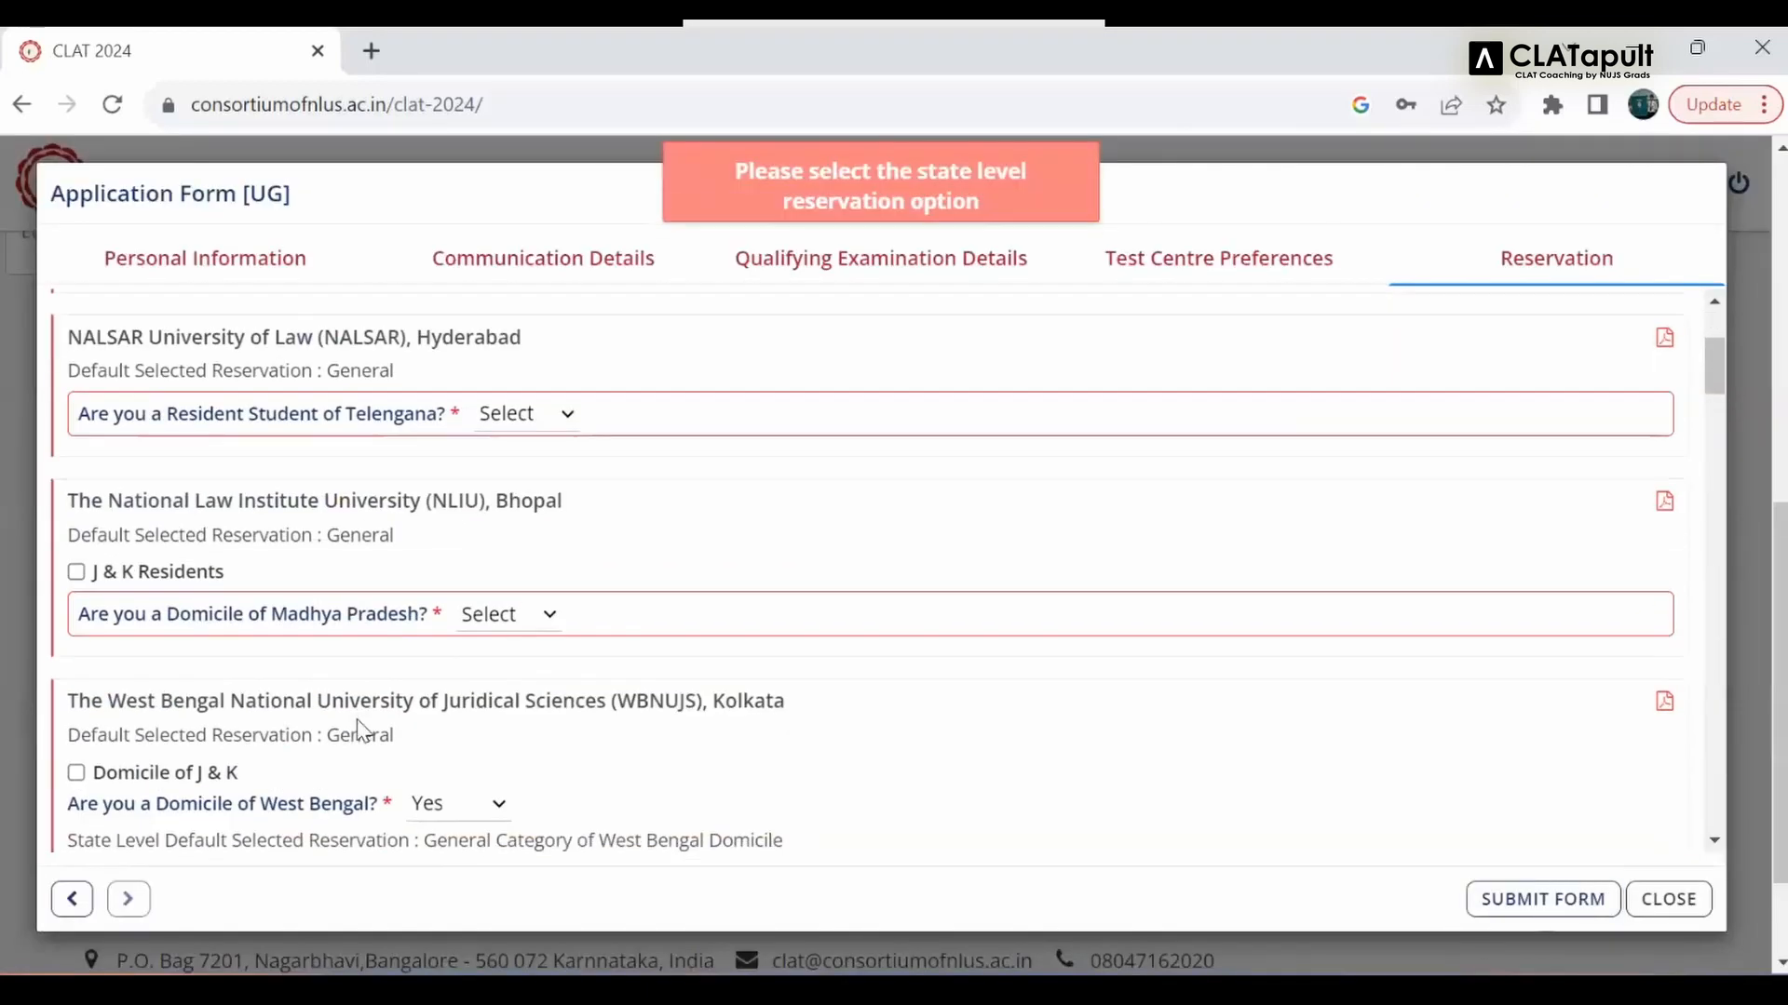
{"action": "scroll", "coordinate": [363, 730], "scroll_direction": "down", "scroll_amount": 4}
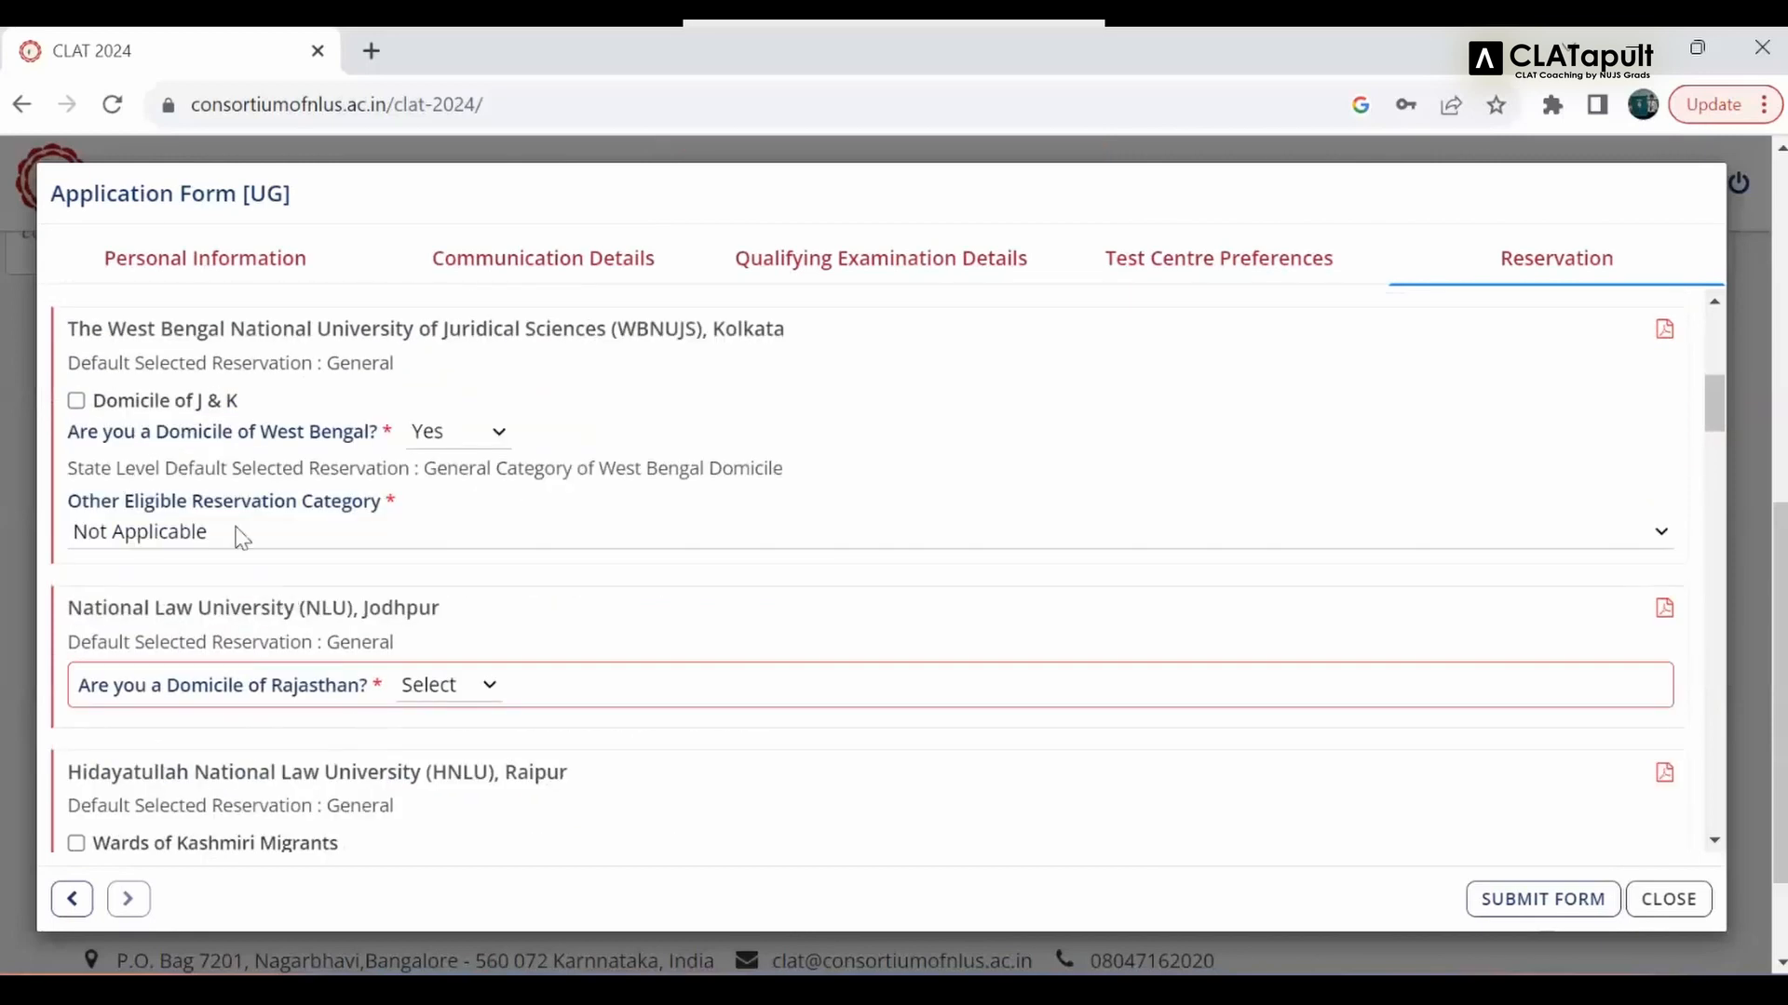
{"action": "scroll", "coordinate": [610, 655], "scroll_direction": "down", "scroll_amount": 5}
{"action": "scroll", "coordinate": [612, 655], "scroll_direction": "down", "scroll_amount": 5}
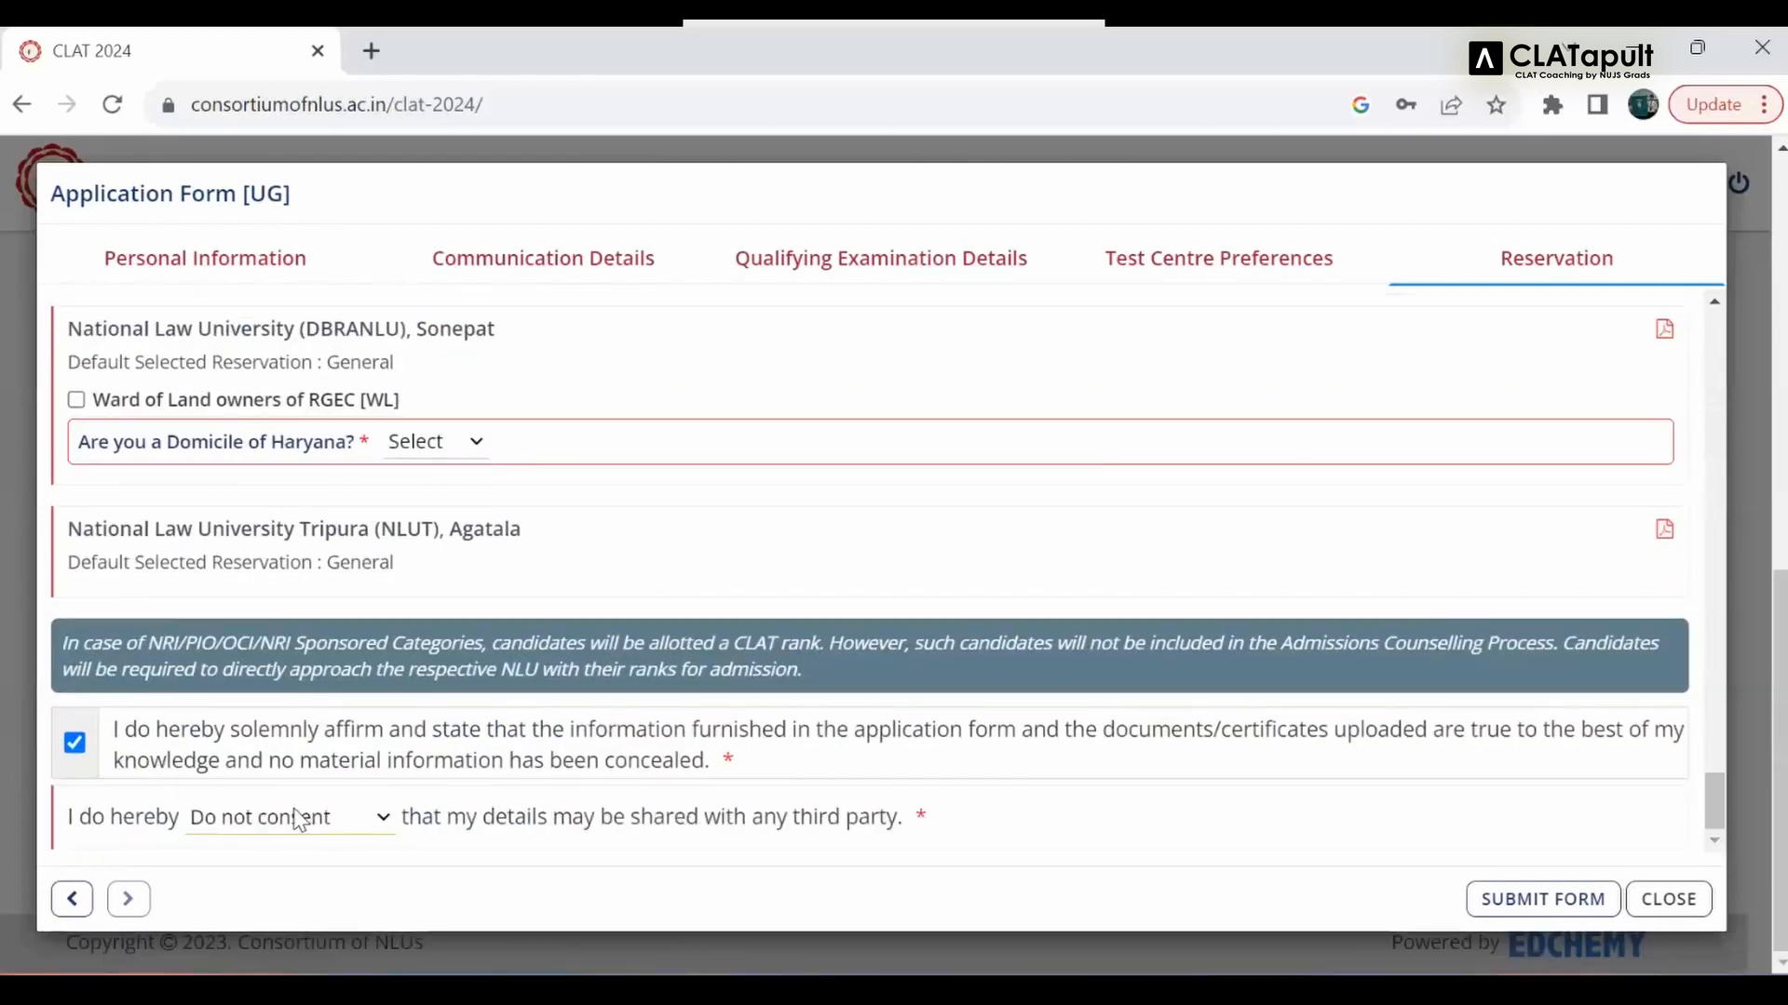
{"action": "left_click", "coordinate": [250, 886]}
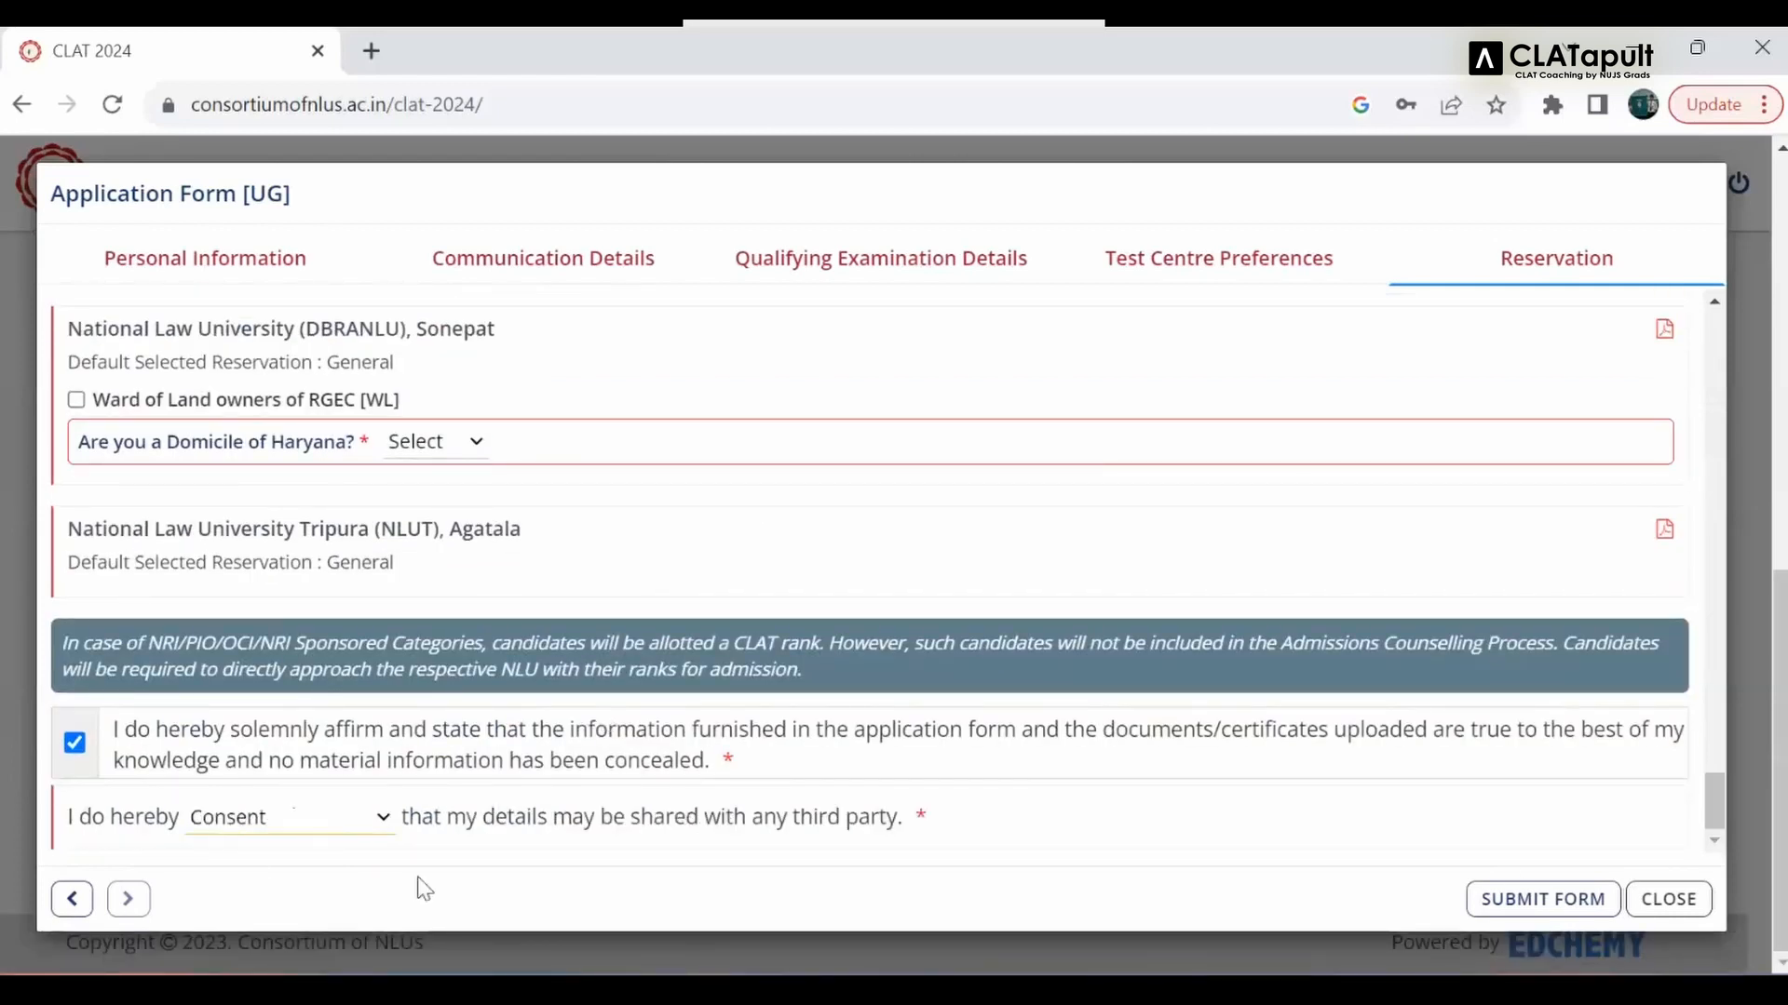
{"action": "left_click", "coordinate": [1546, 898]}
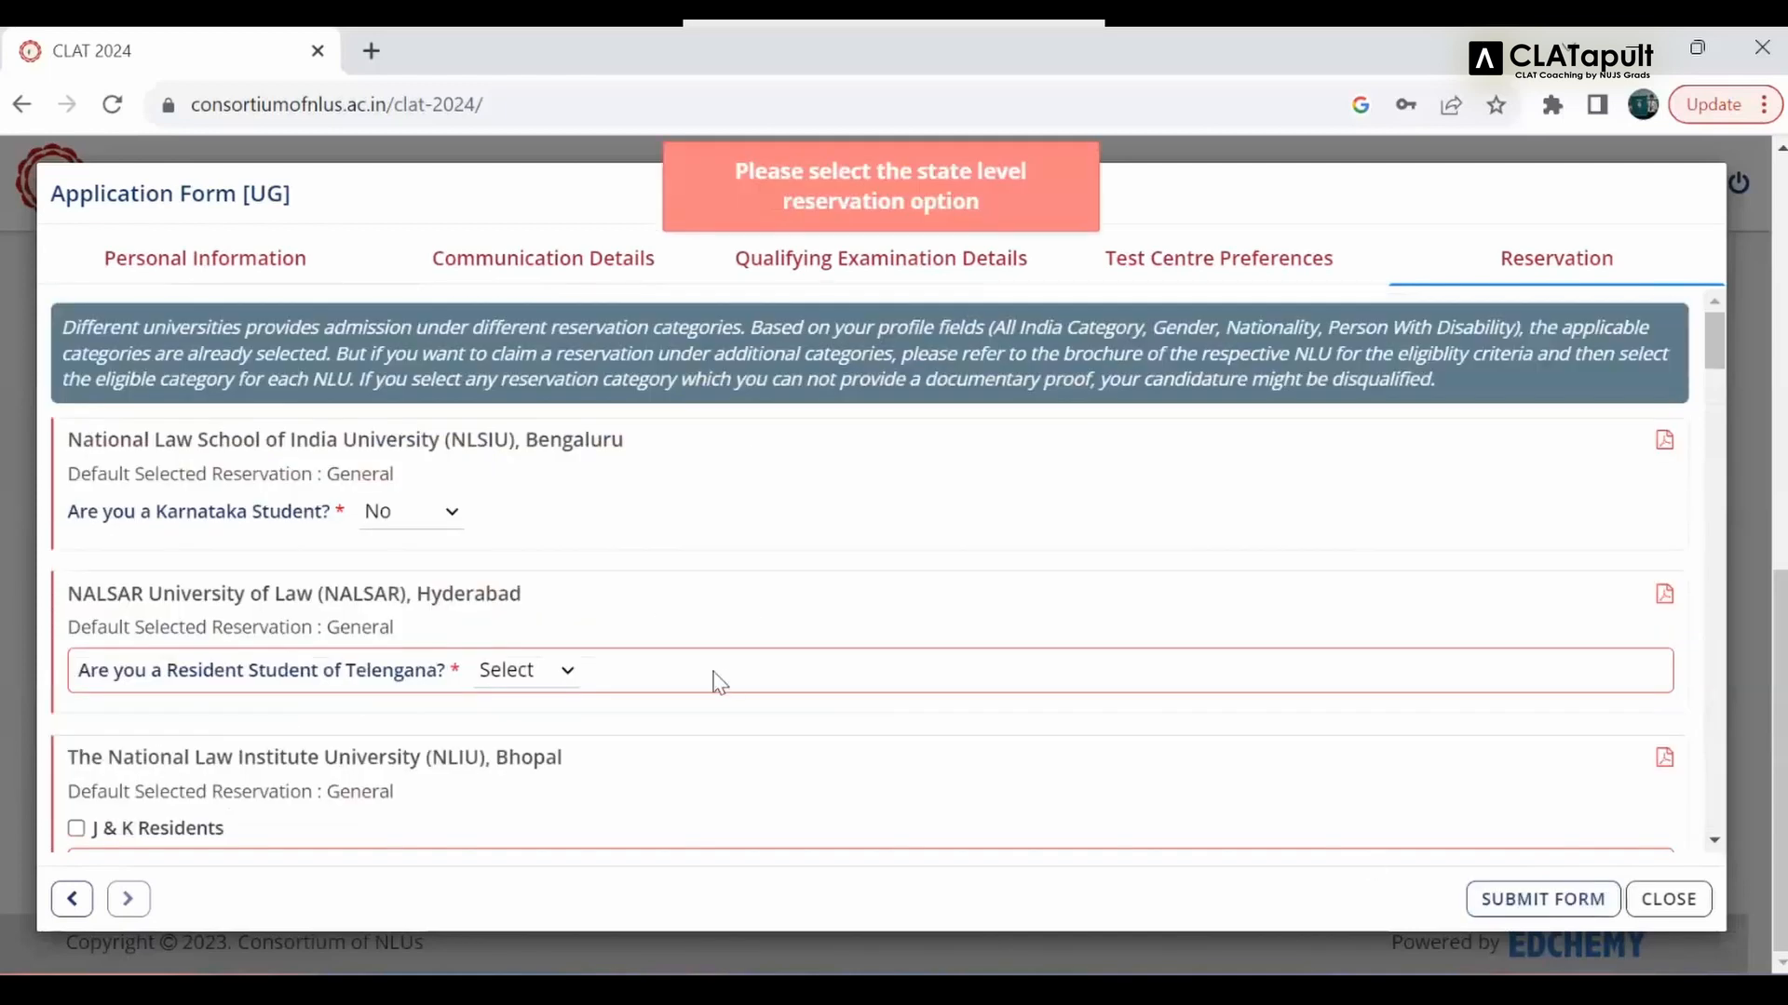
Answer No to NALSAR's Telangana resident question and submit again.
{"action": "left_click", "coordinate": [534, 756]}
{"action": "scroll", "coordinate": [535, 756], "scroll_direction": "down", "scroll_amount": 2}
{"action": "scroll", "coordinate": [536, 764], "scroll_direction": "down", "scroll_amount": 1}
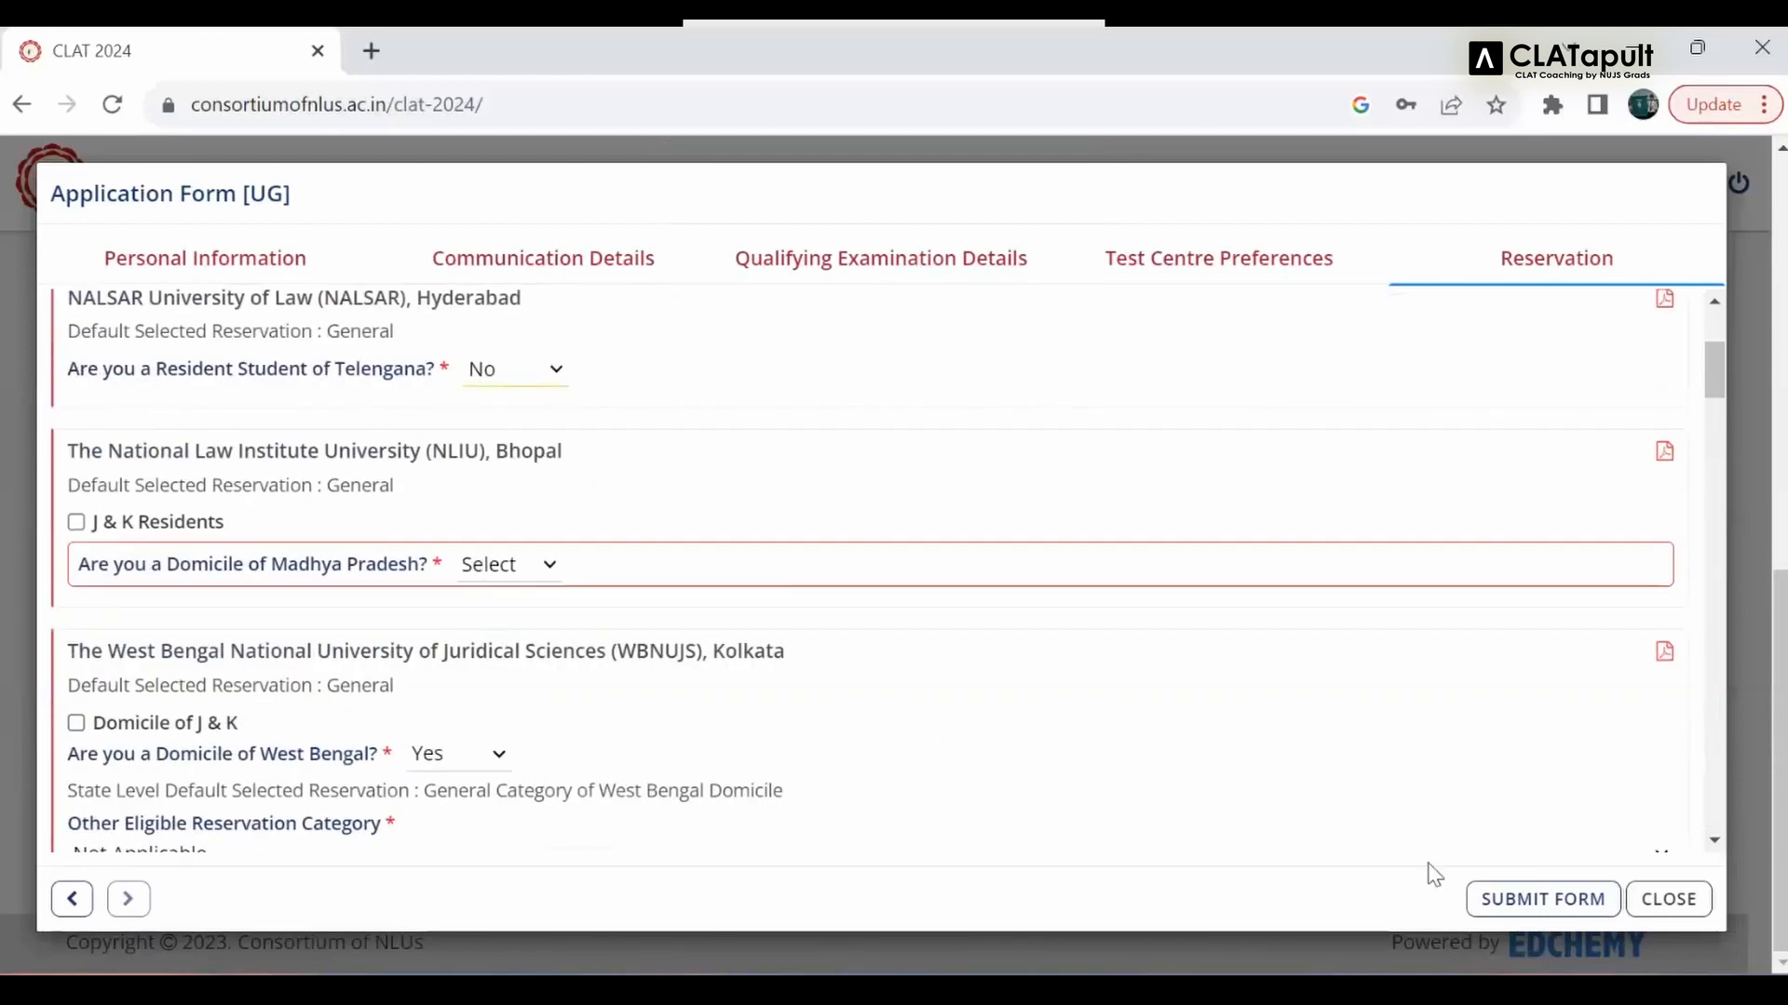
{"action": "left_click", "coordinate": [1508, 899]}
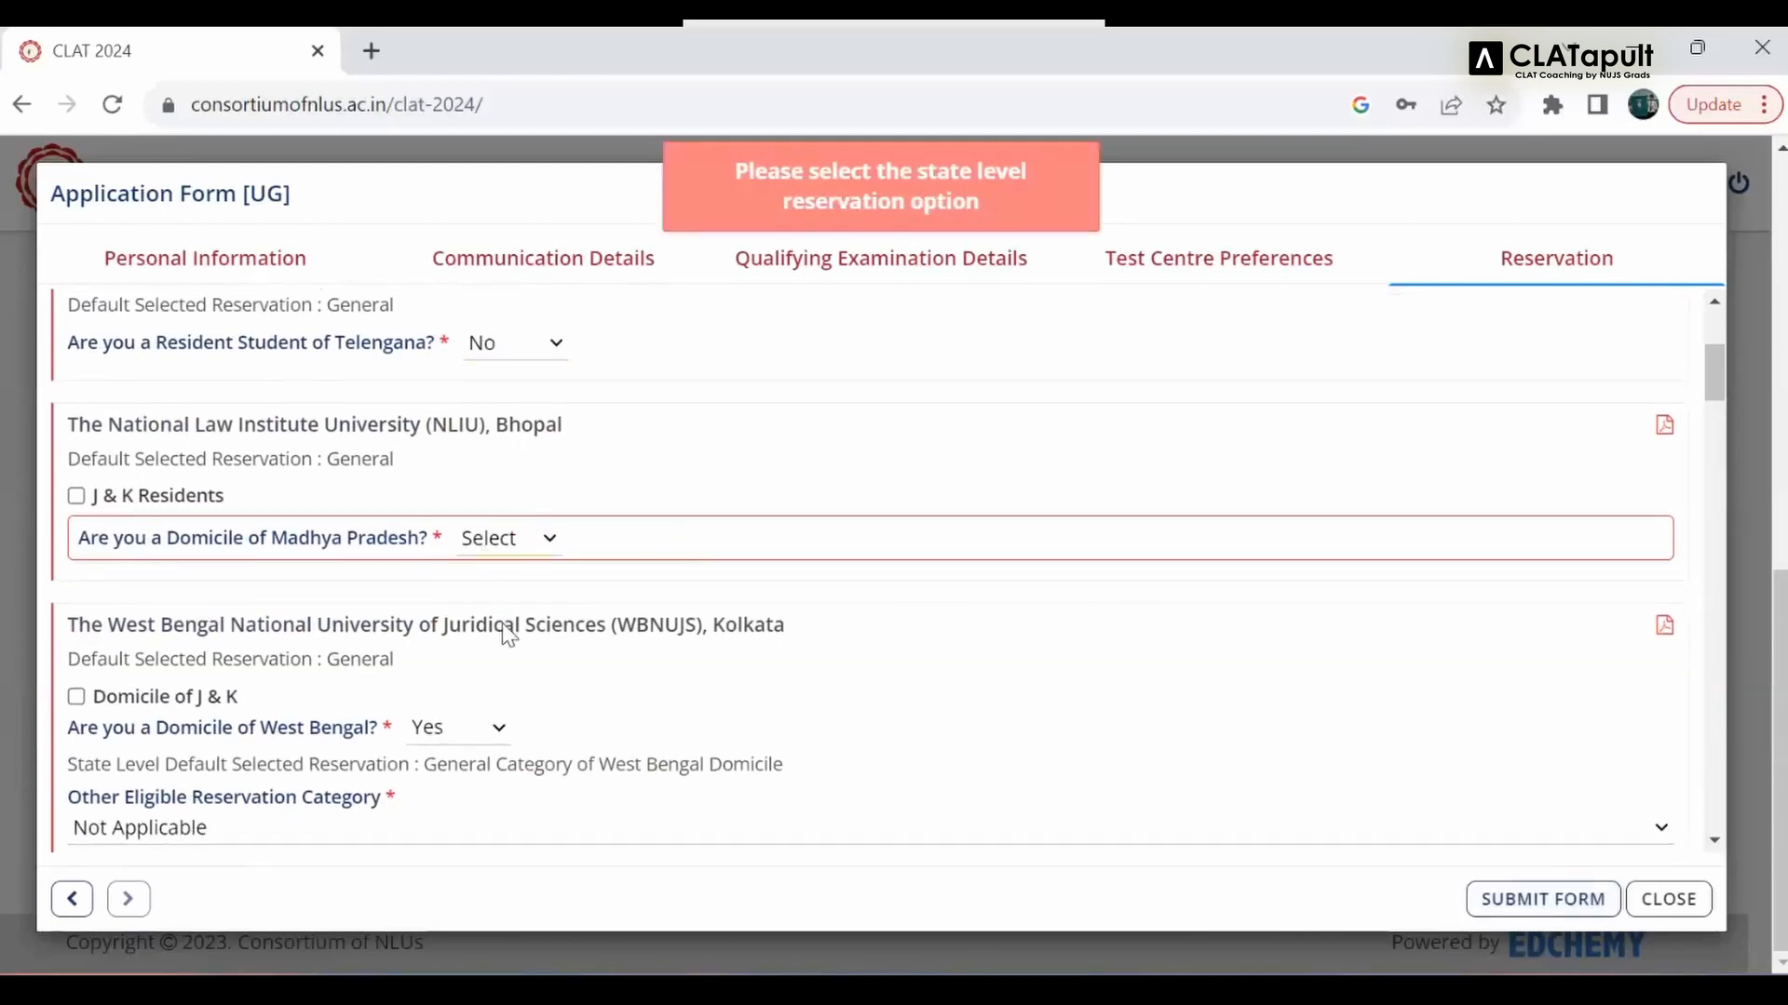
Answer No for Madhya Pradesh (Bhopal), Rajasthan, Chattisgarh, Gujarat and DNH & DD domicile.
{"action": "key", "text": "n"}
{"action": "scroll", "coordinate": [503, 633], "scroll_direction": "down", "scroll_amount": 4}
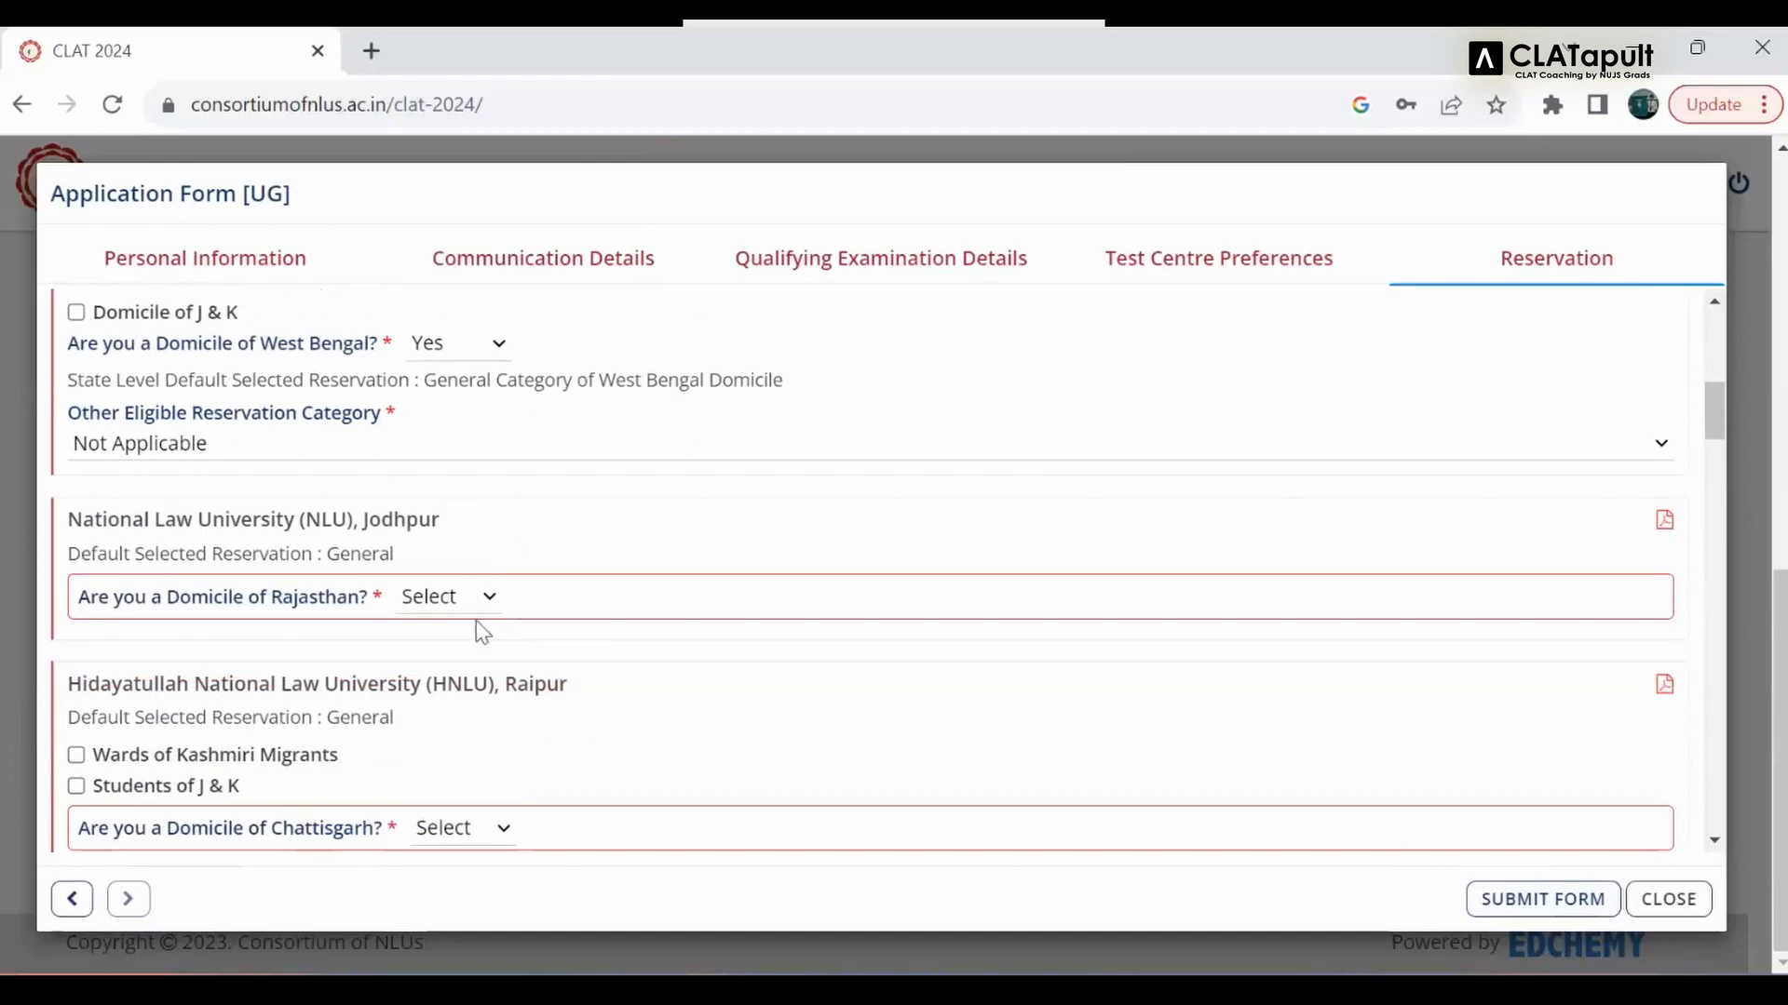
{"action": "key", "text": "n"}
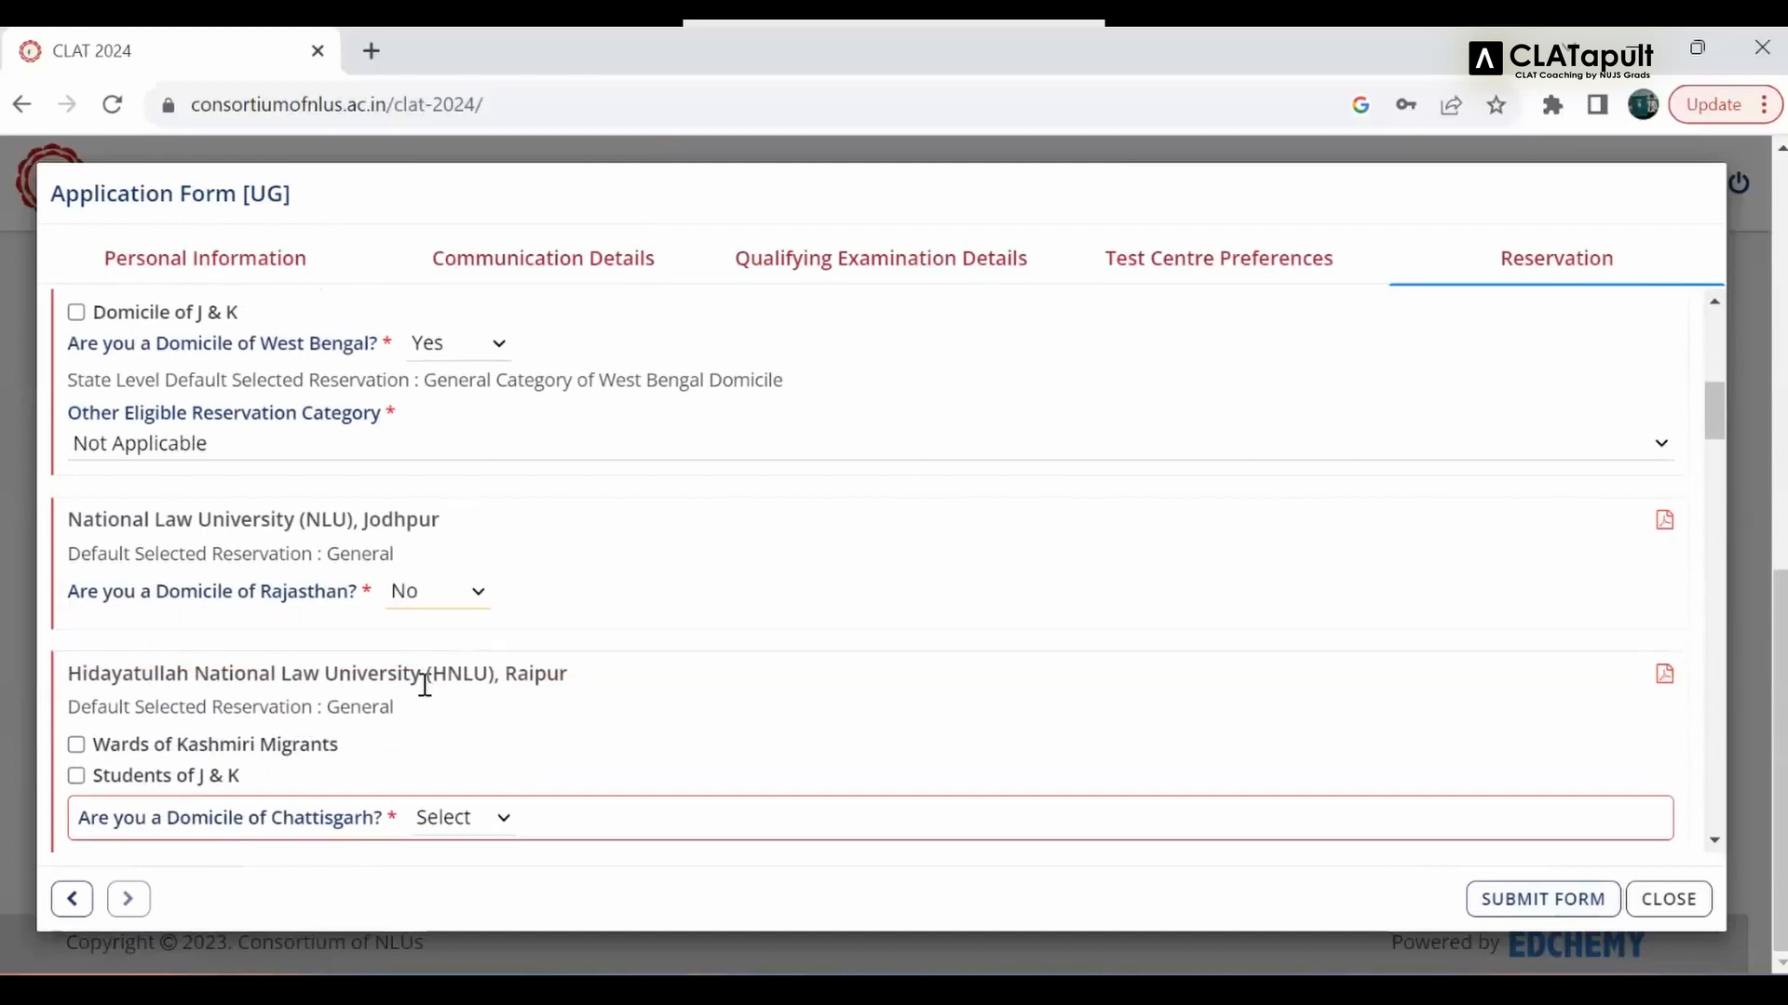
{"action": "scroll", "coordinate": [428, 686], "scroll_direction": "down", "scroll_amount": 2}
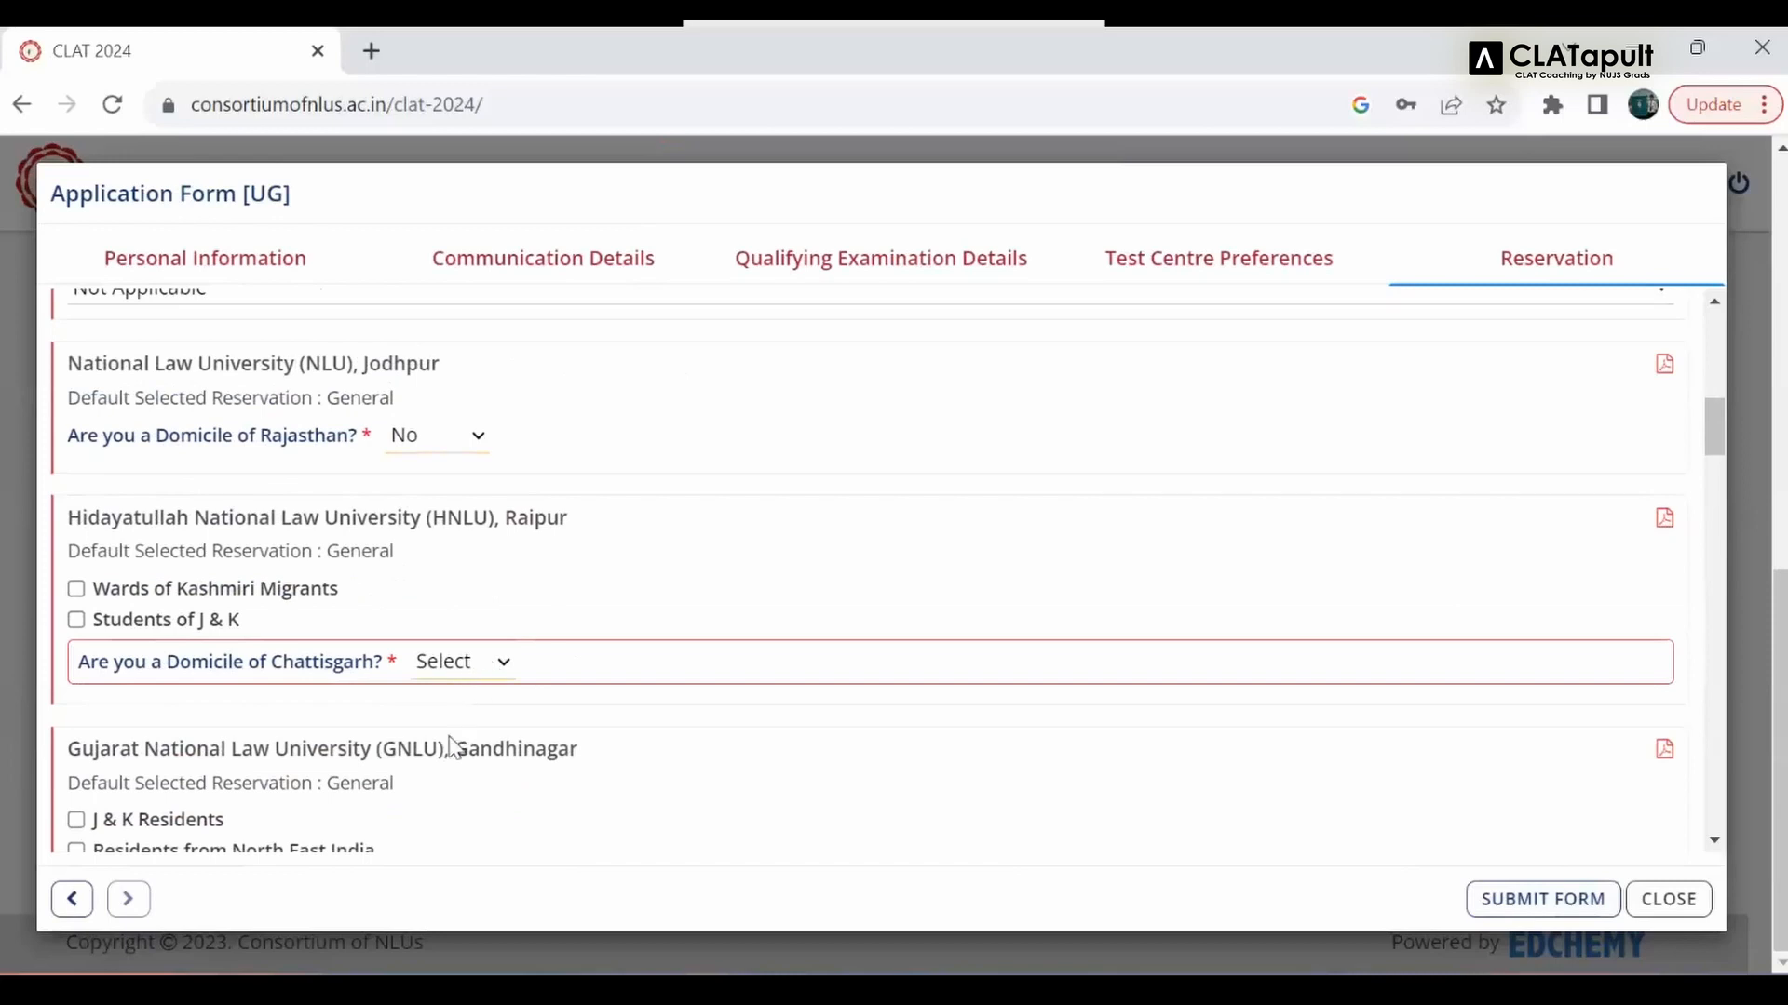
{"action": "key", "text": "n"}
{"action": "scroll", "coordinate": [450, 737], "scroll_direction": "down", "scroll_amount": 2}
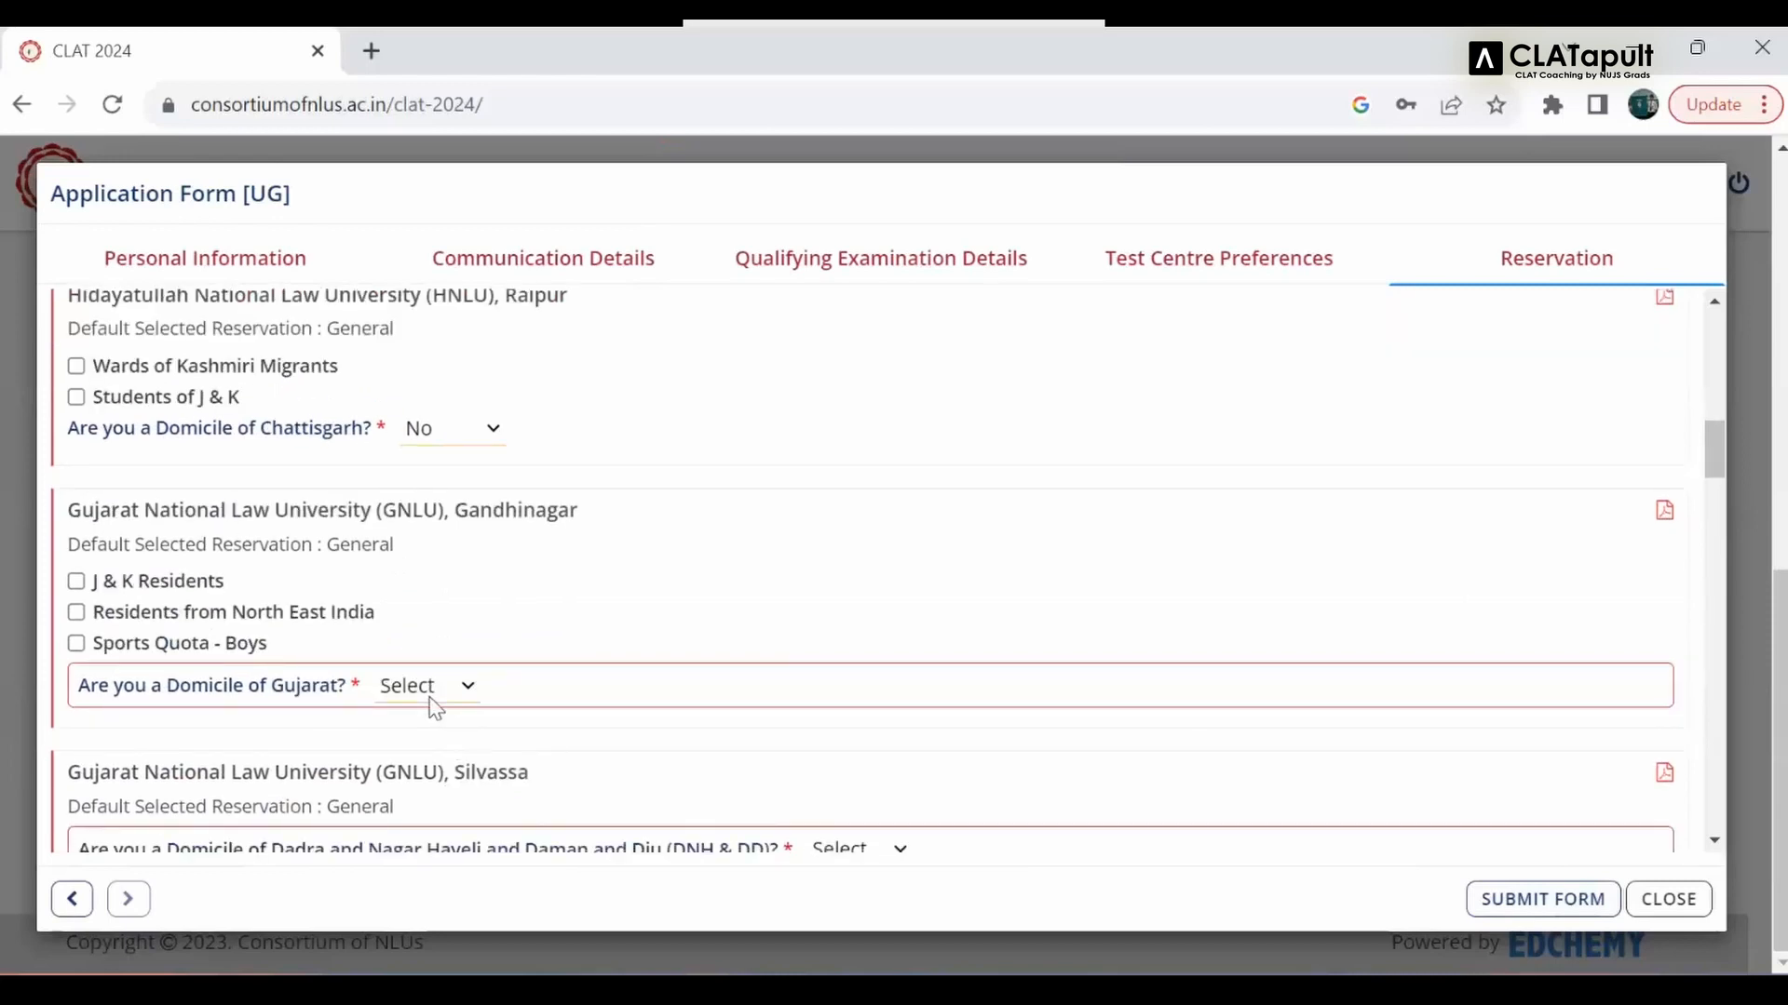
{"action": "key", "text": "n"}
{"action": "scroll", "coordinate": [447, 754], "scroll_direction": "down", "scroll_amount": 3}
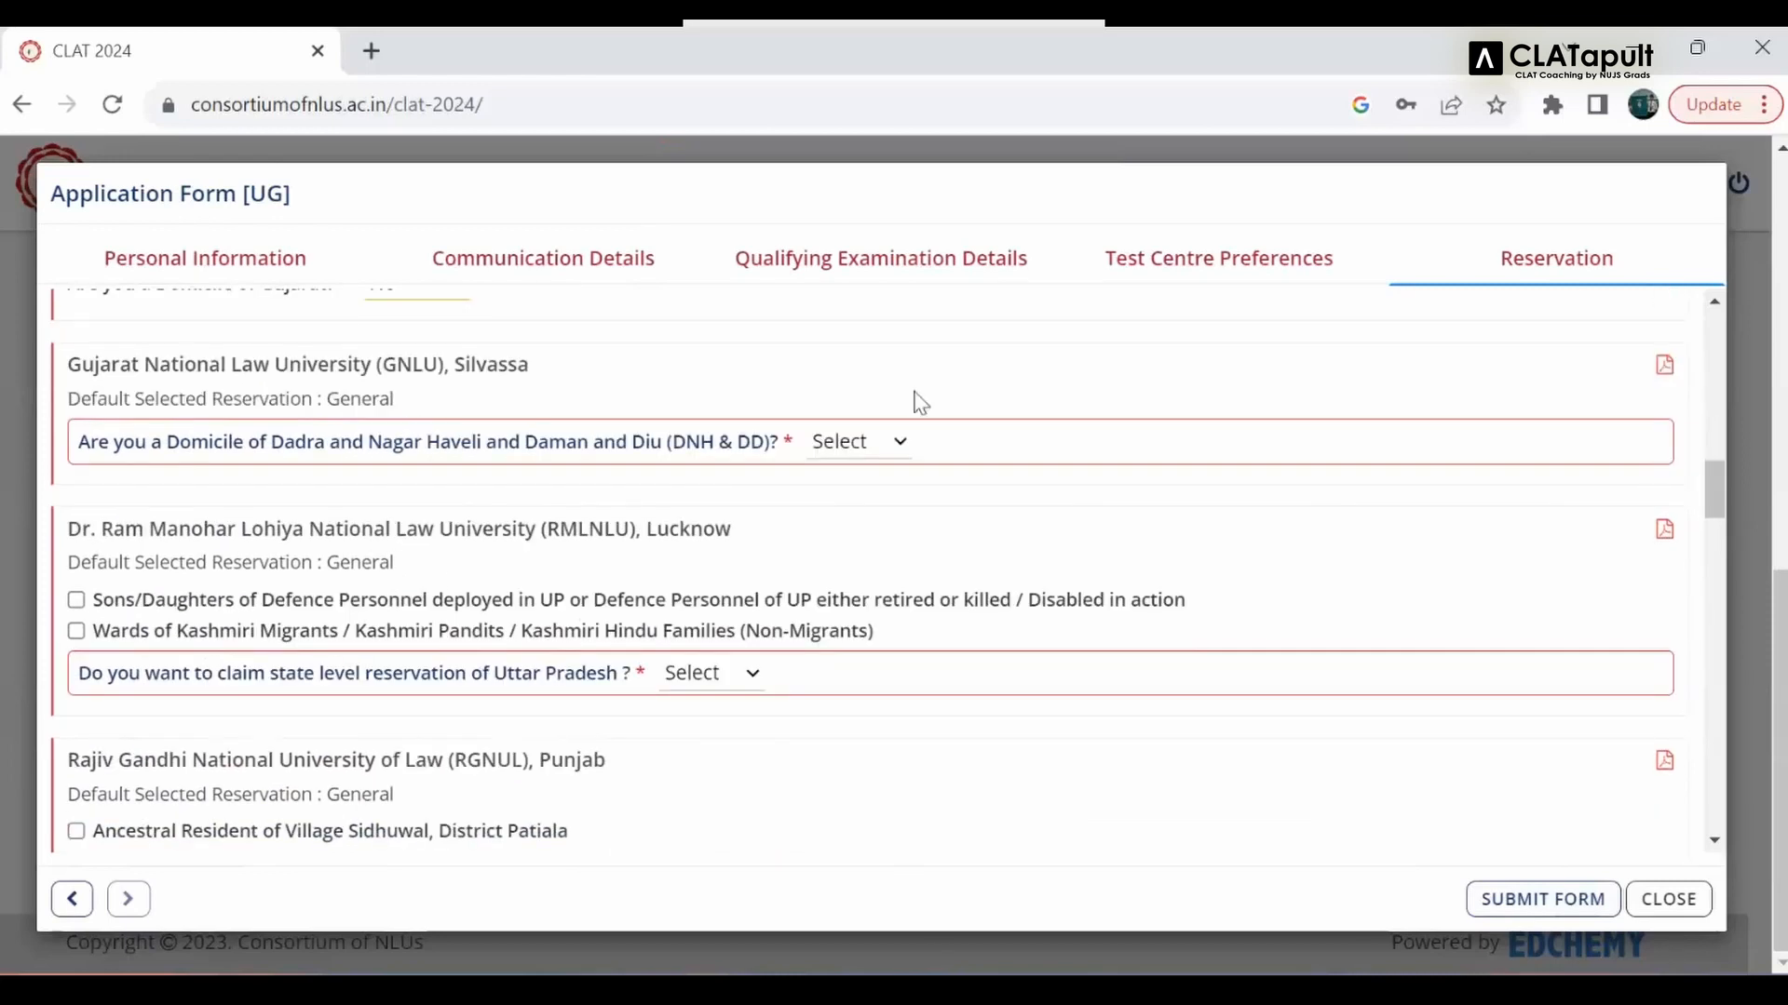
{"action": "left_click", "coordinate": [879, 443]}
{"action": "left_click", "coordinate": [856, 526]}
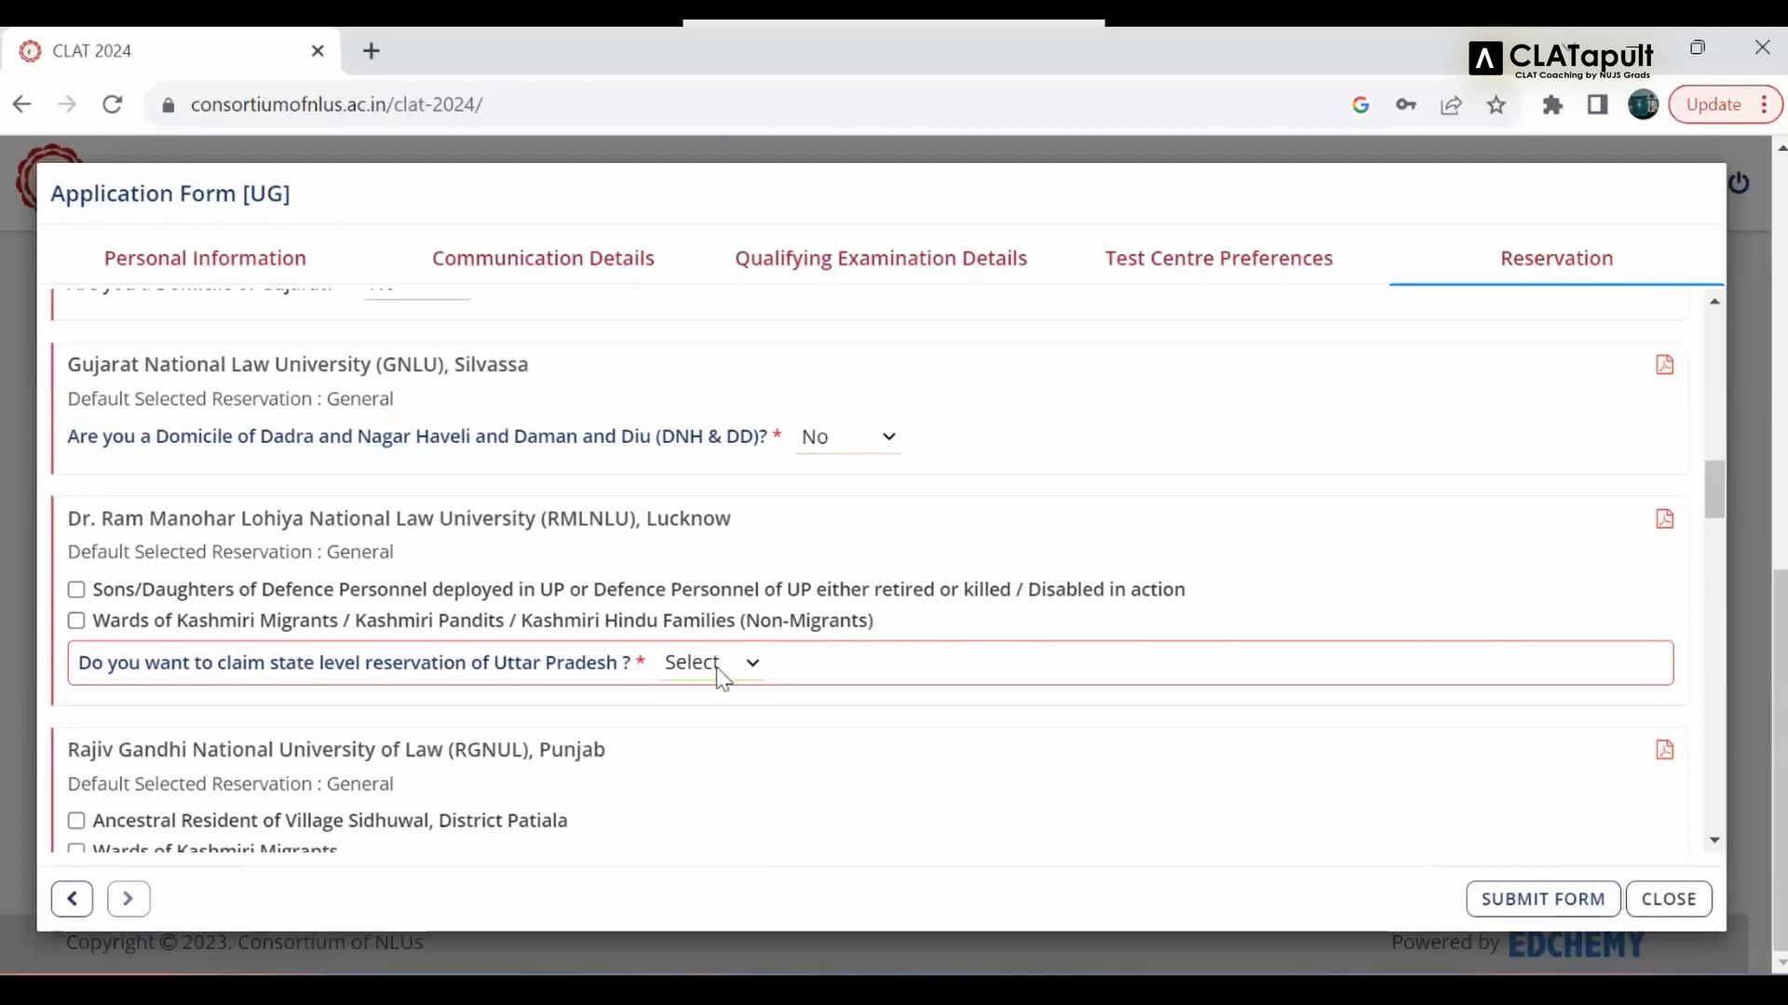
Answer No for Uttar Pradesh, Punjab, Bihar, Kerala, Odisha and Jharkhand reservation questions.
{"action": "left_click", "coordinate": [712, 761]}
{"action": "scroll", "coordinate": [712, 761], "scroll_direction": "down", "scroll_amount": 3}
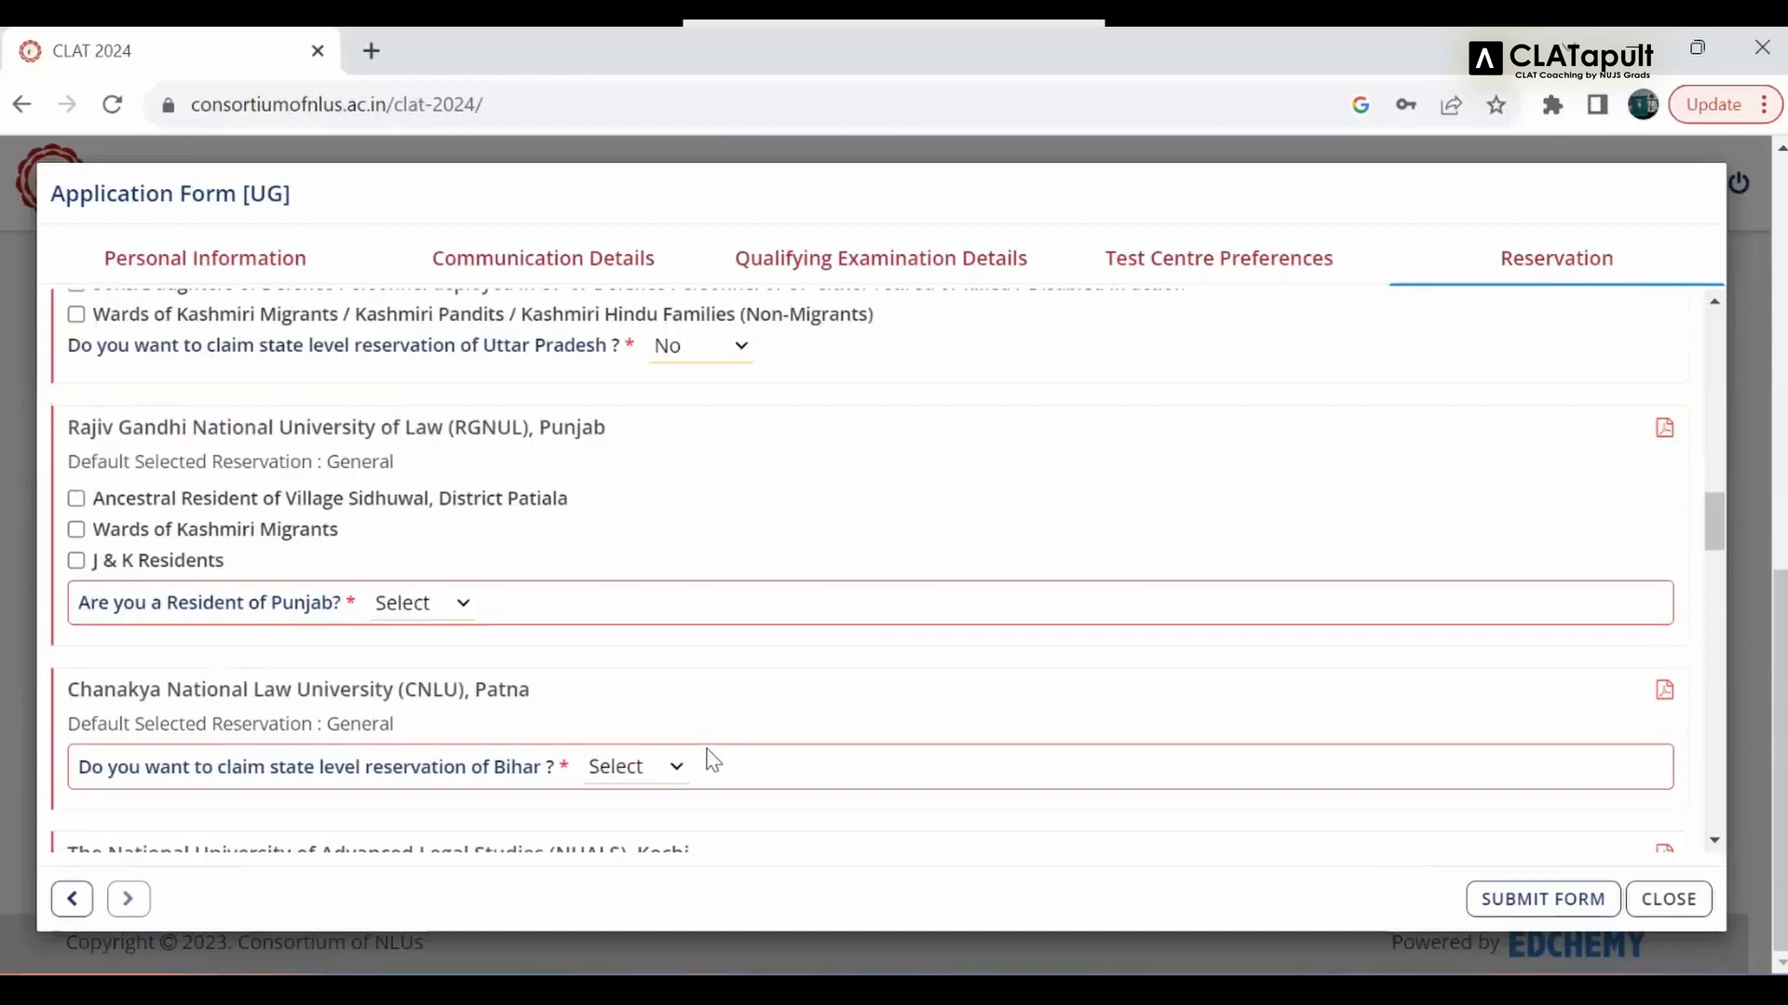
{"action": "left_click", "coordinate": [419, 685]}
{"action": "scroll", "coordinate": [415, 686], "scroll_direction": "down", "scroll_amount": 2}
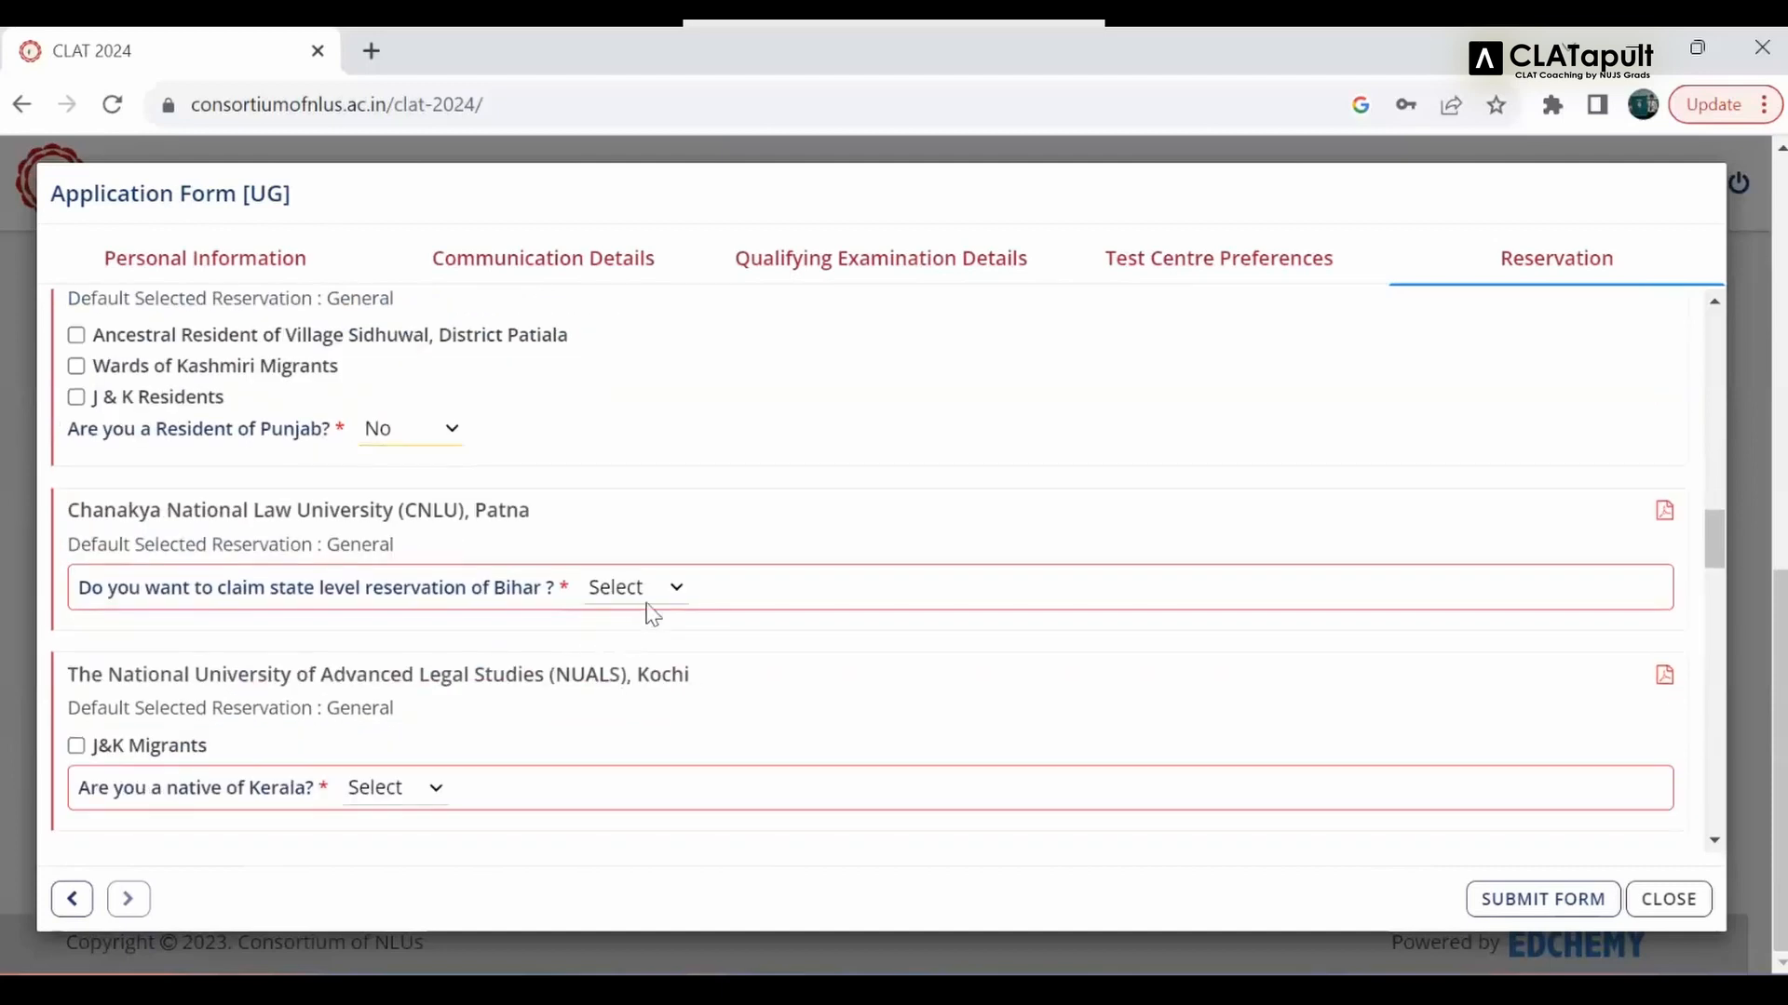
{"action": "left_click", "coordinate": [641, 691]}
{"action": "scroll", "coordinate": [640, 691], "scroll_direction": "down", "scroll_amount": 2}
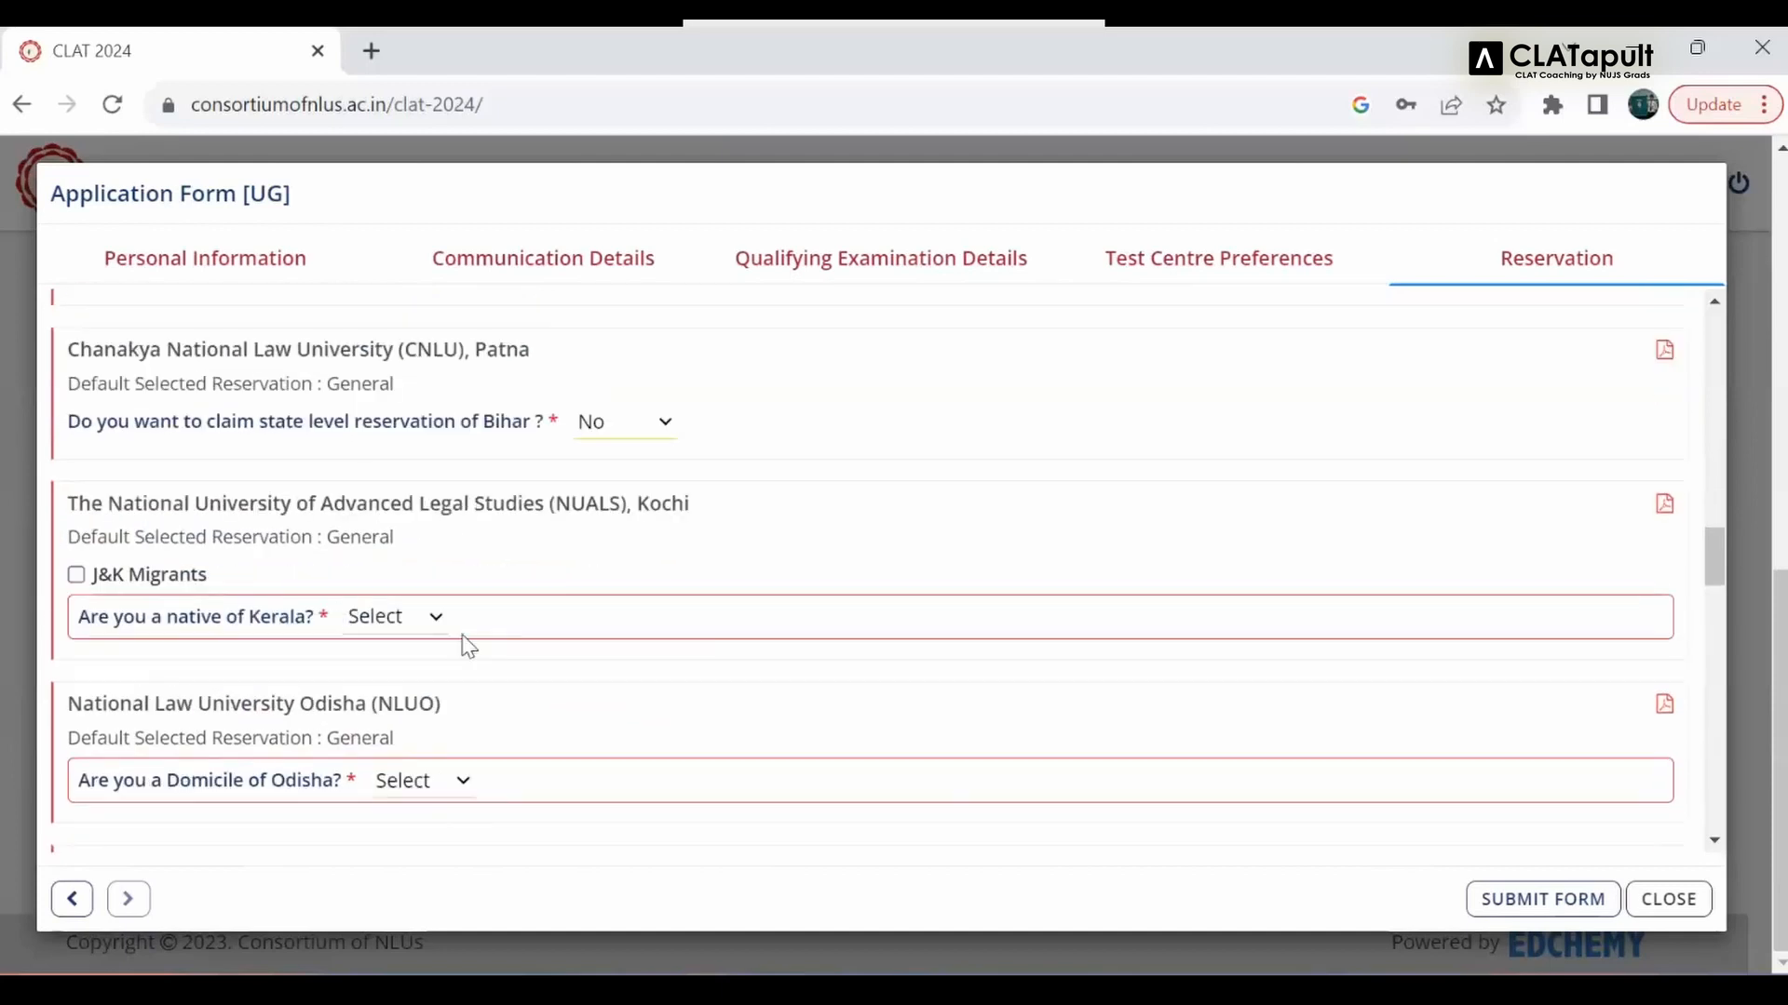
{"action": "left_click", "coordinate": [427, 700]}
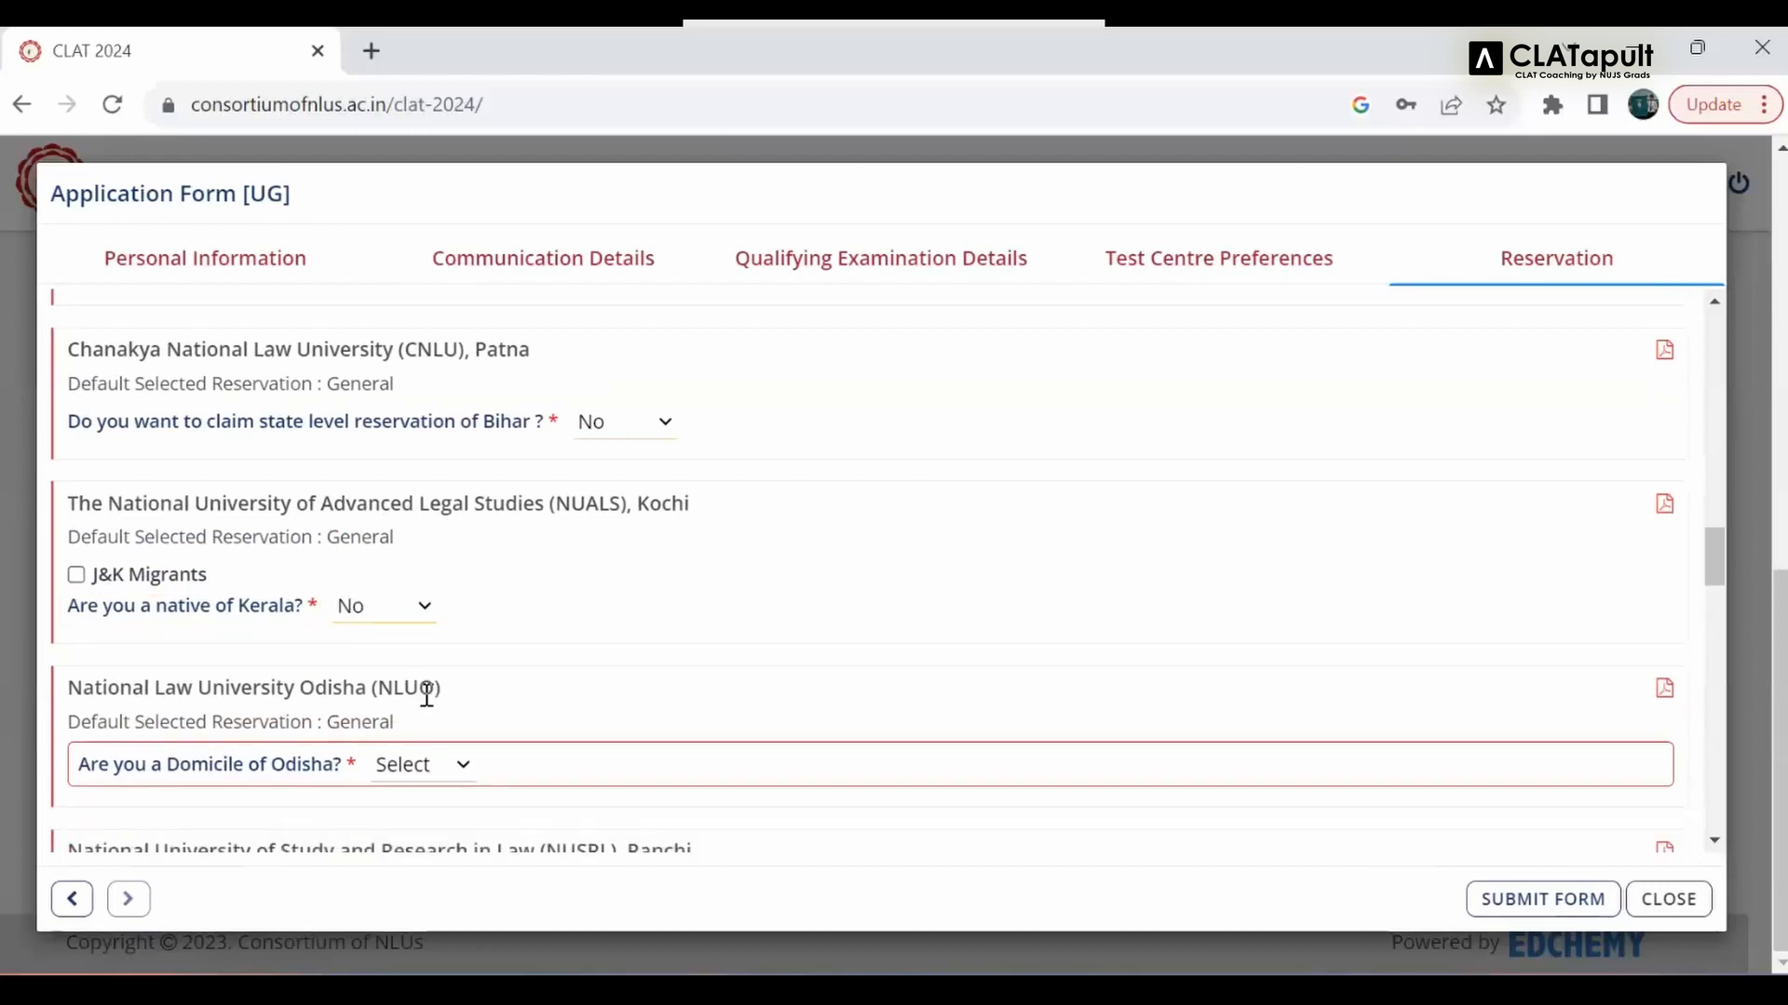
{"action": "left_click", "coordinate": [415, 852]}
{"action": "scroll", "coordinate": [414, 852], "scroll_direction": "down", "scroll_amount": 2}
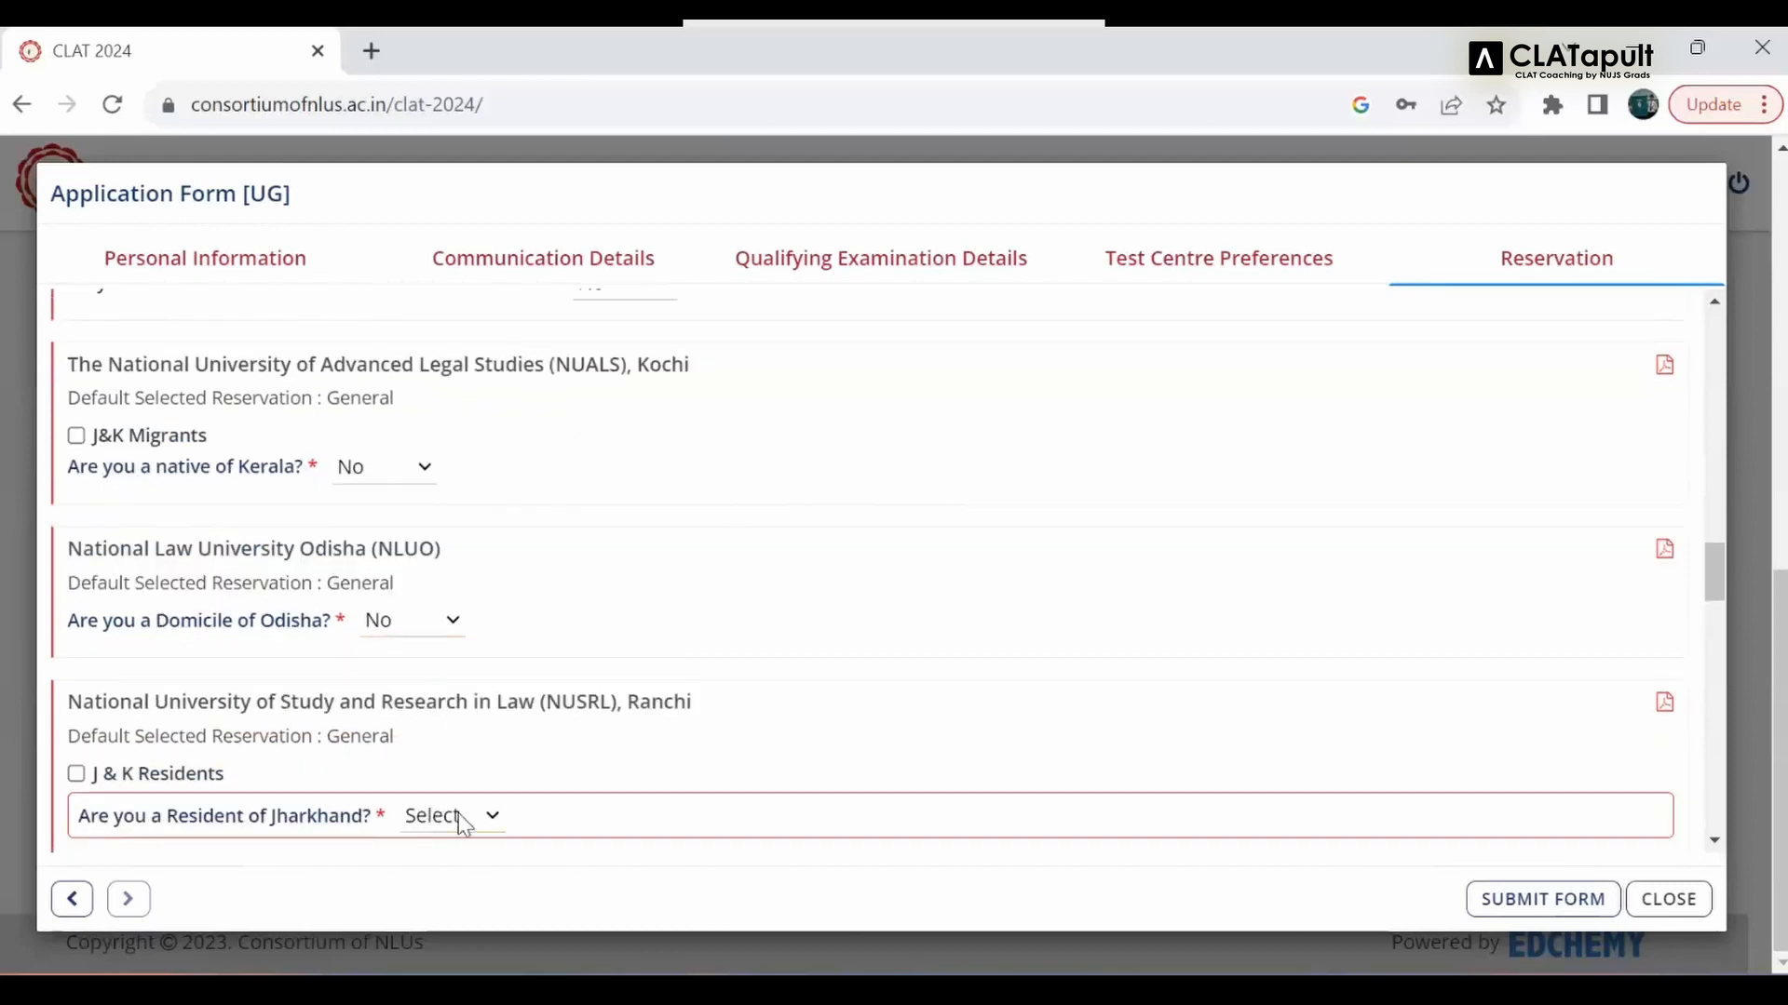
{"action": "left_click", "coordinate": [466, 910]}
{"action": "scroll", "coordinate": [706, 603], "scroll_direction": "down", "scroll_amount": 3}
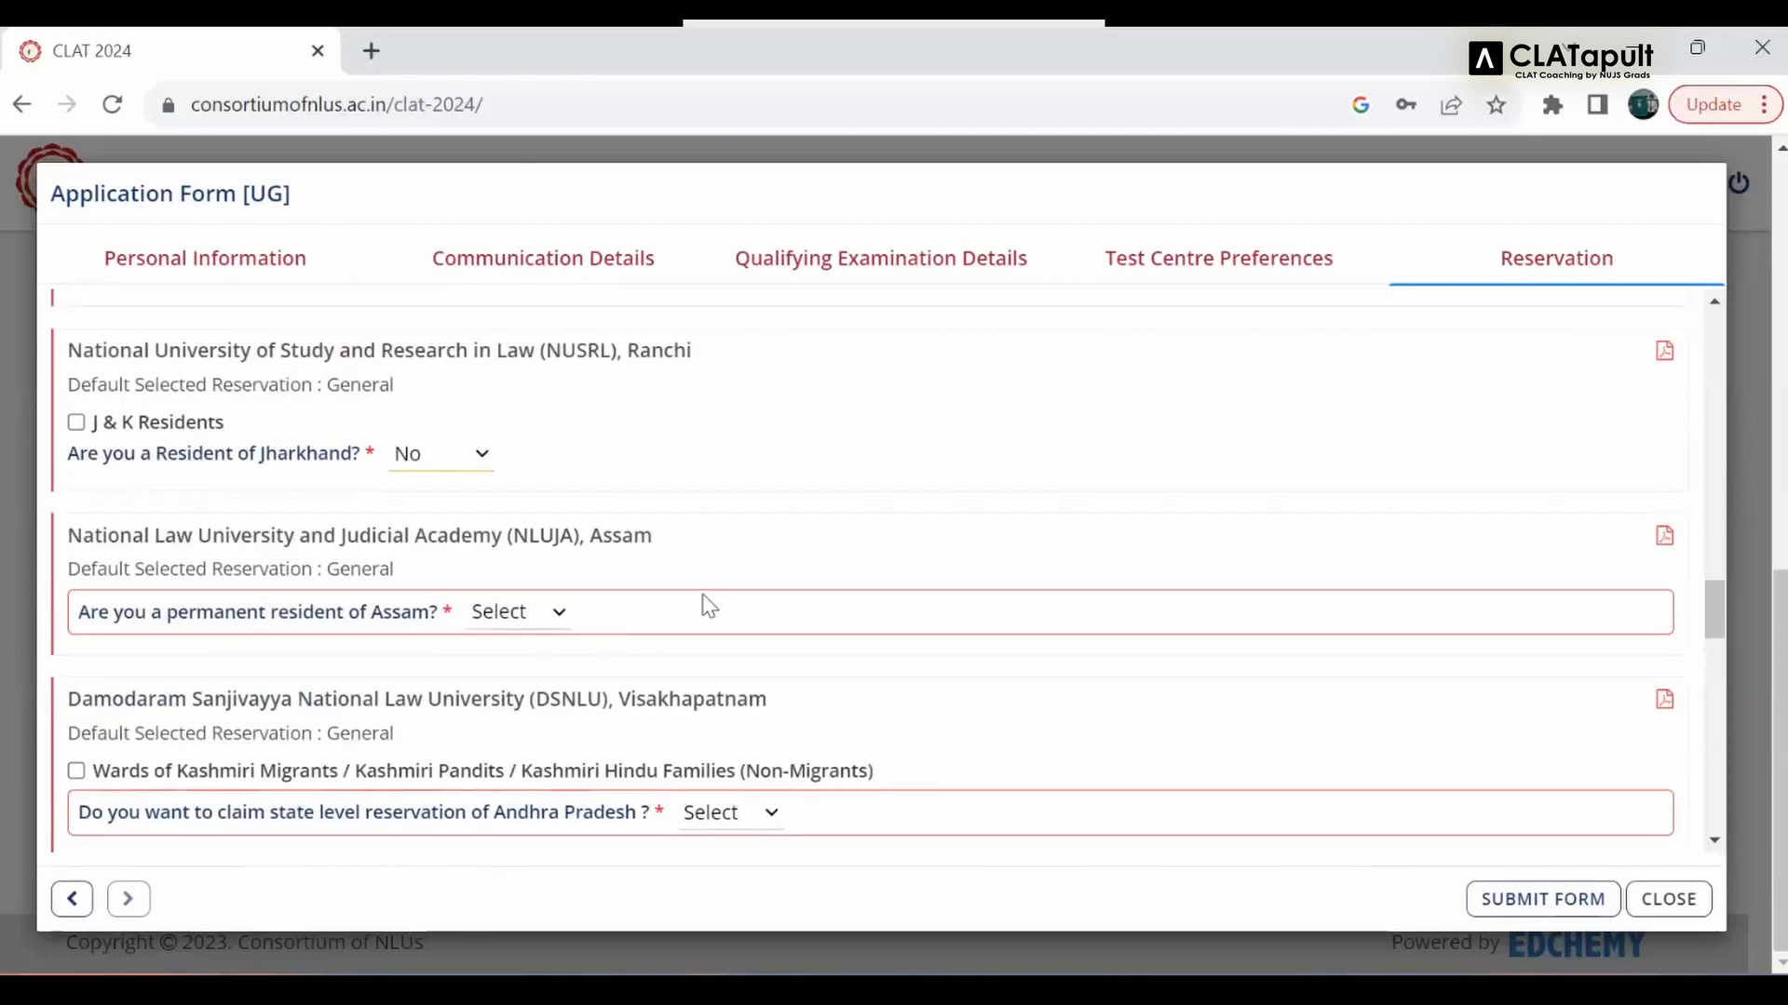
Answer No to the Assam, Andhra Pradesh and Tamil Nadu reservation questions.
{"action": "left_click", "coordinate": [515, 706]}
{"action": "left_click", "coordinate": [723, 803]}
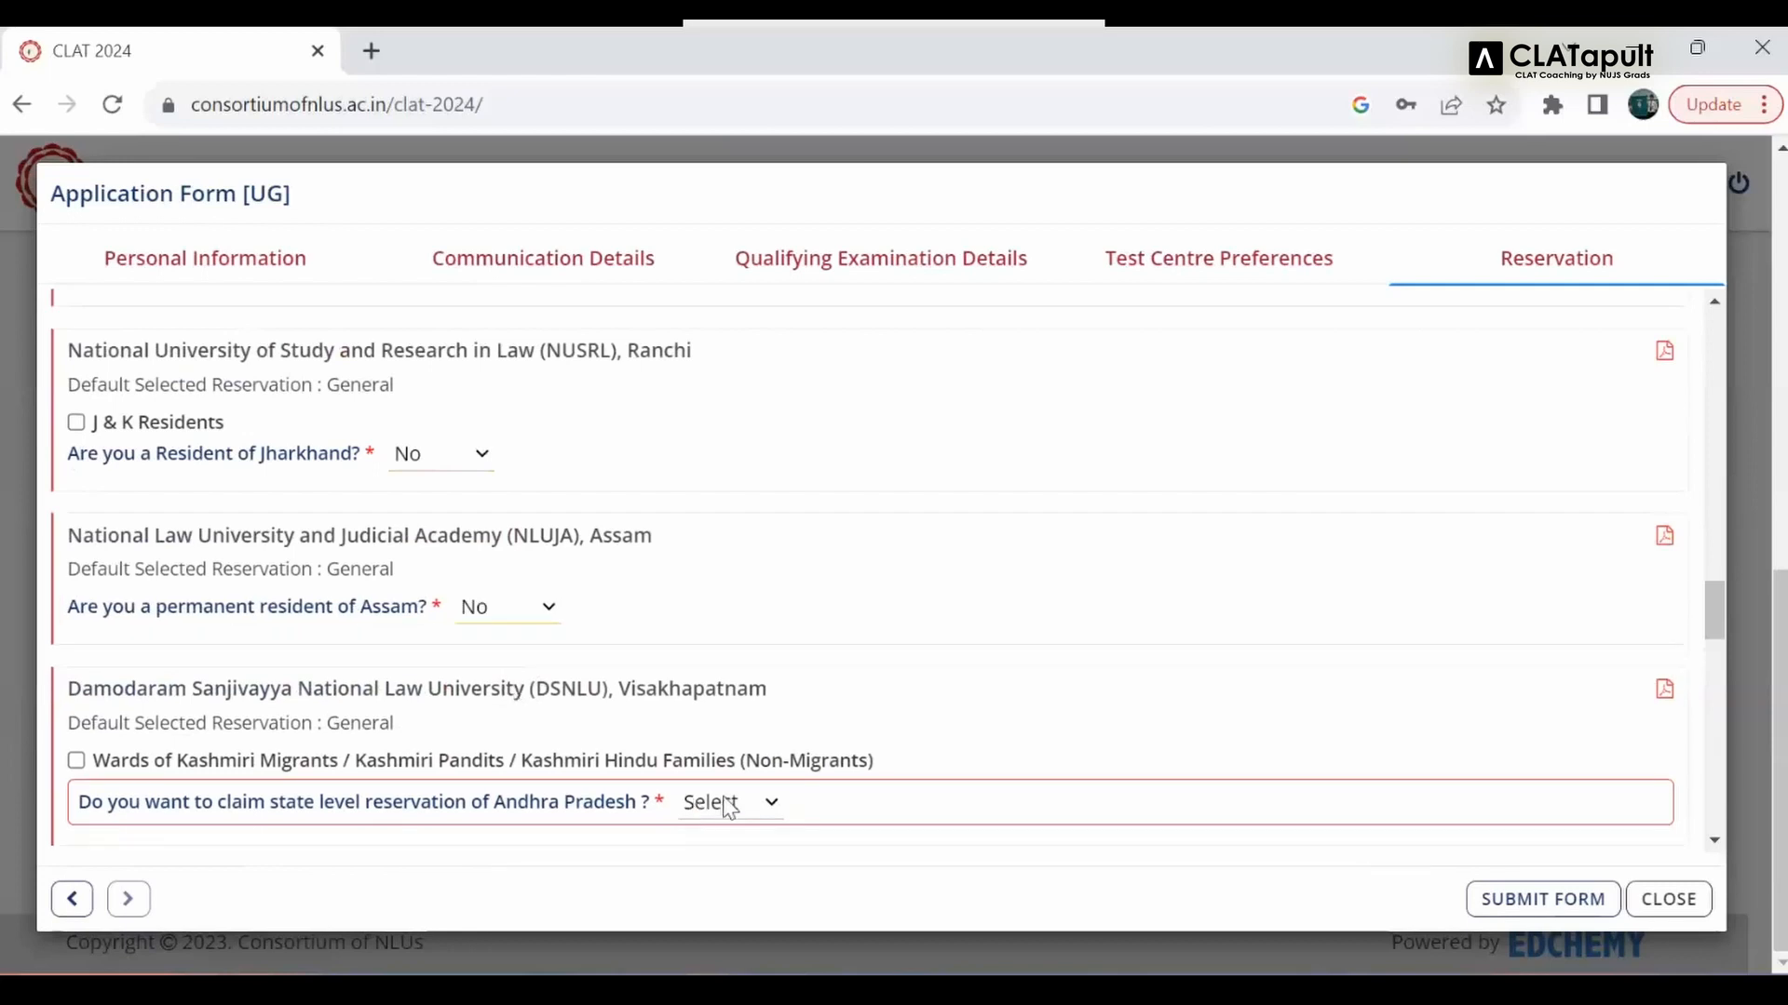
{"action": "left_click", "coordinate": [749, 901]}
{"action": "scroll", "coordinate": [772, 717], "scroll_direction": "down", "scroll_amount": 3}
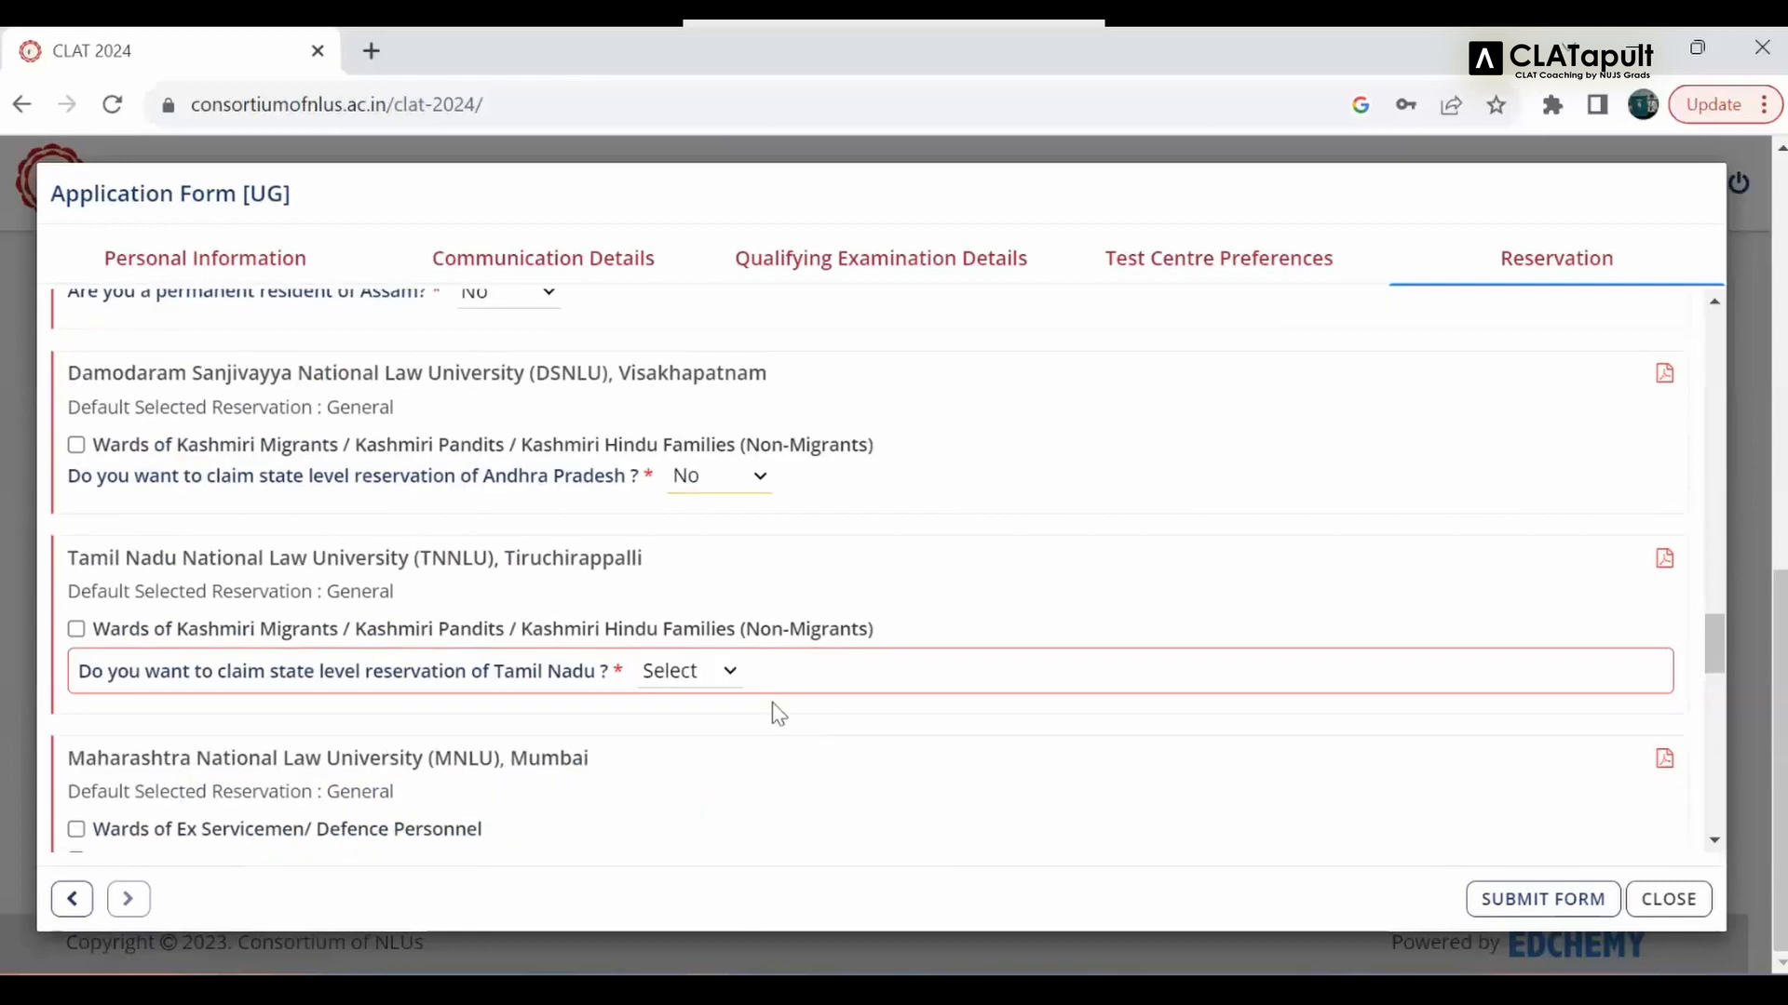
{"action": "left_click", "coordinate": [700, 673]}
{"action": "left_click", "coordinate": [686, 750]}
{"action": "scroll", "coordinate": [686, 750], "scroll_direction": "down", "scroll_amount": 2}
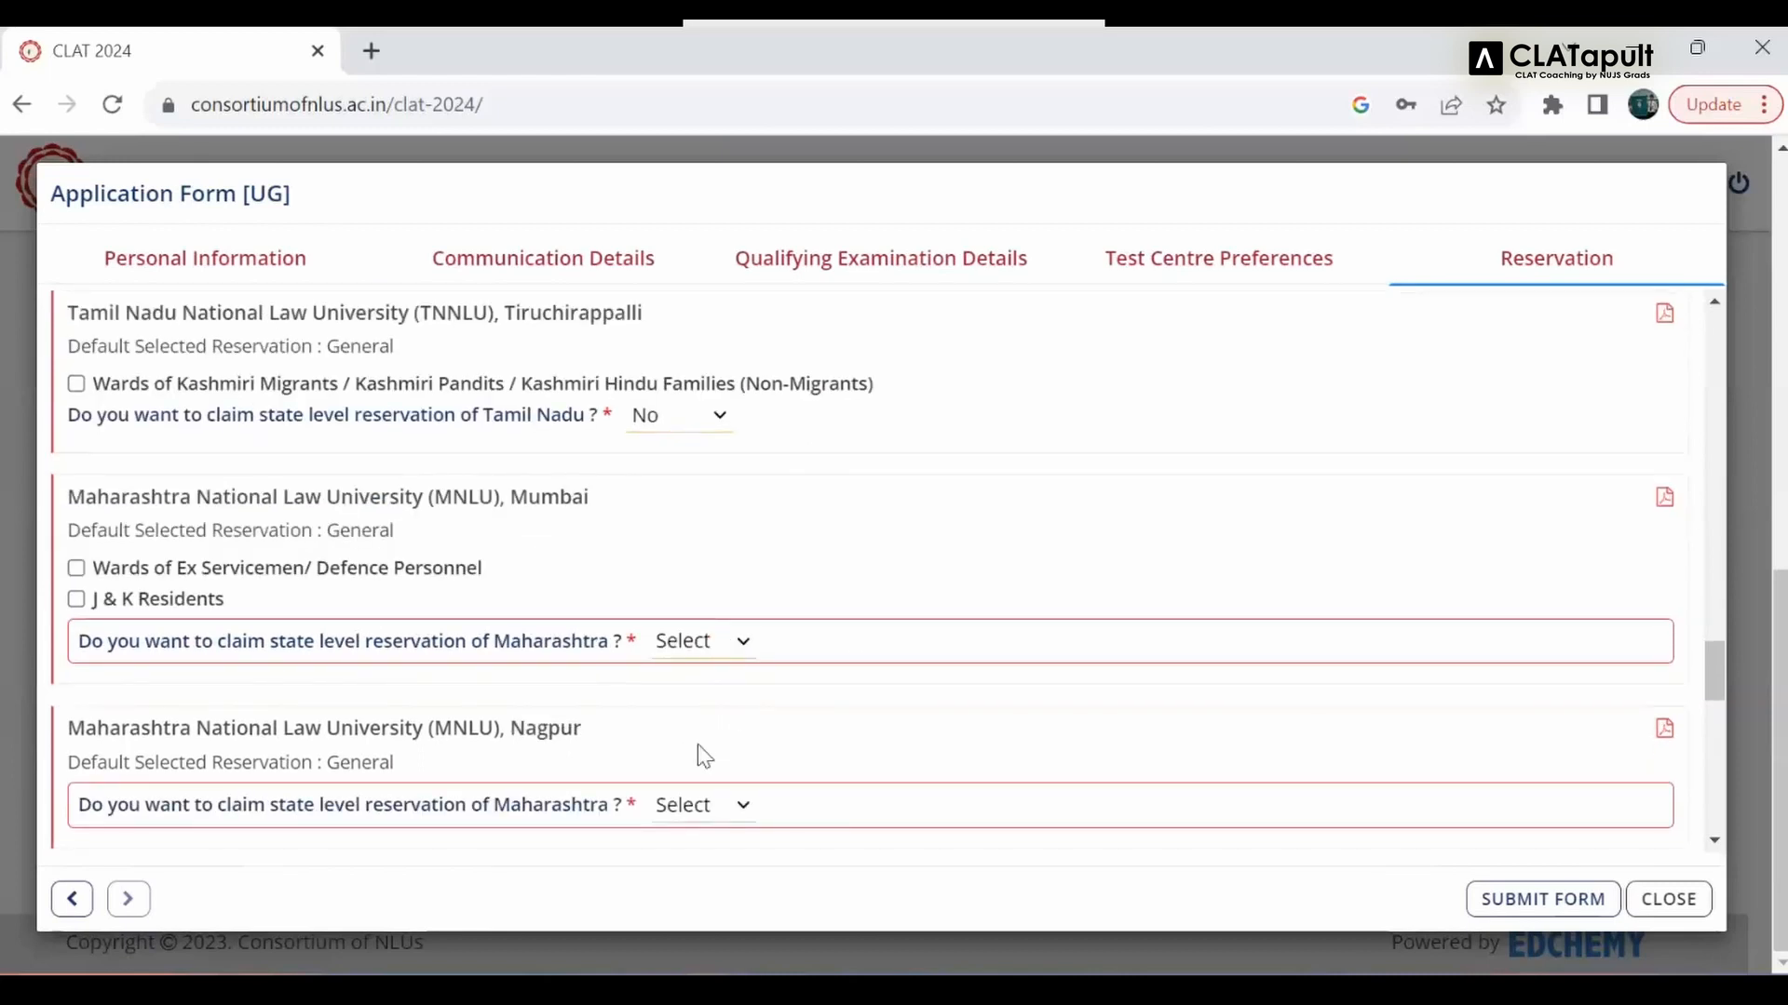
Decline Maharashtra reservation for MNLU Mumbai, Nagpur and Aurangabad.
{"action": "left_click", "coordinate": [684, 652]}
{"action": "left_click", "coordinate": [679, 742]}
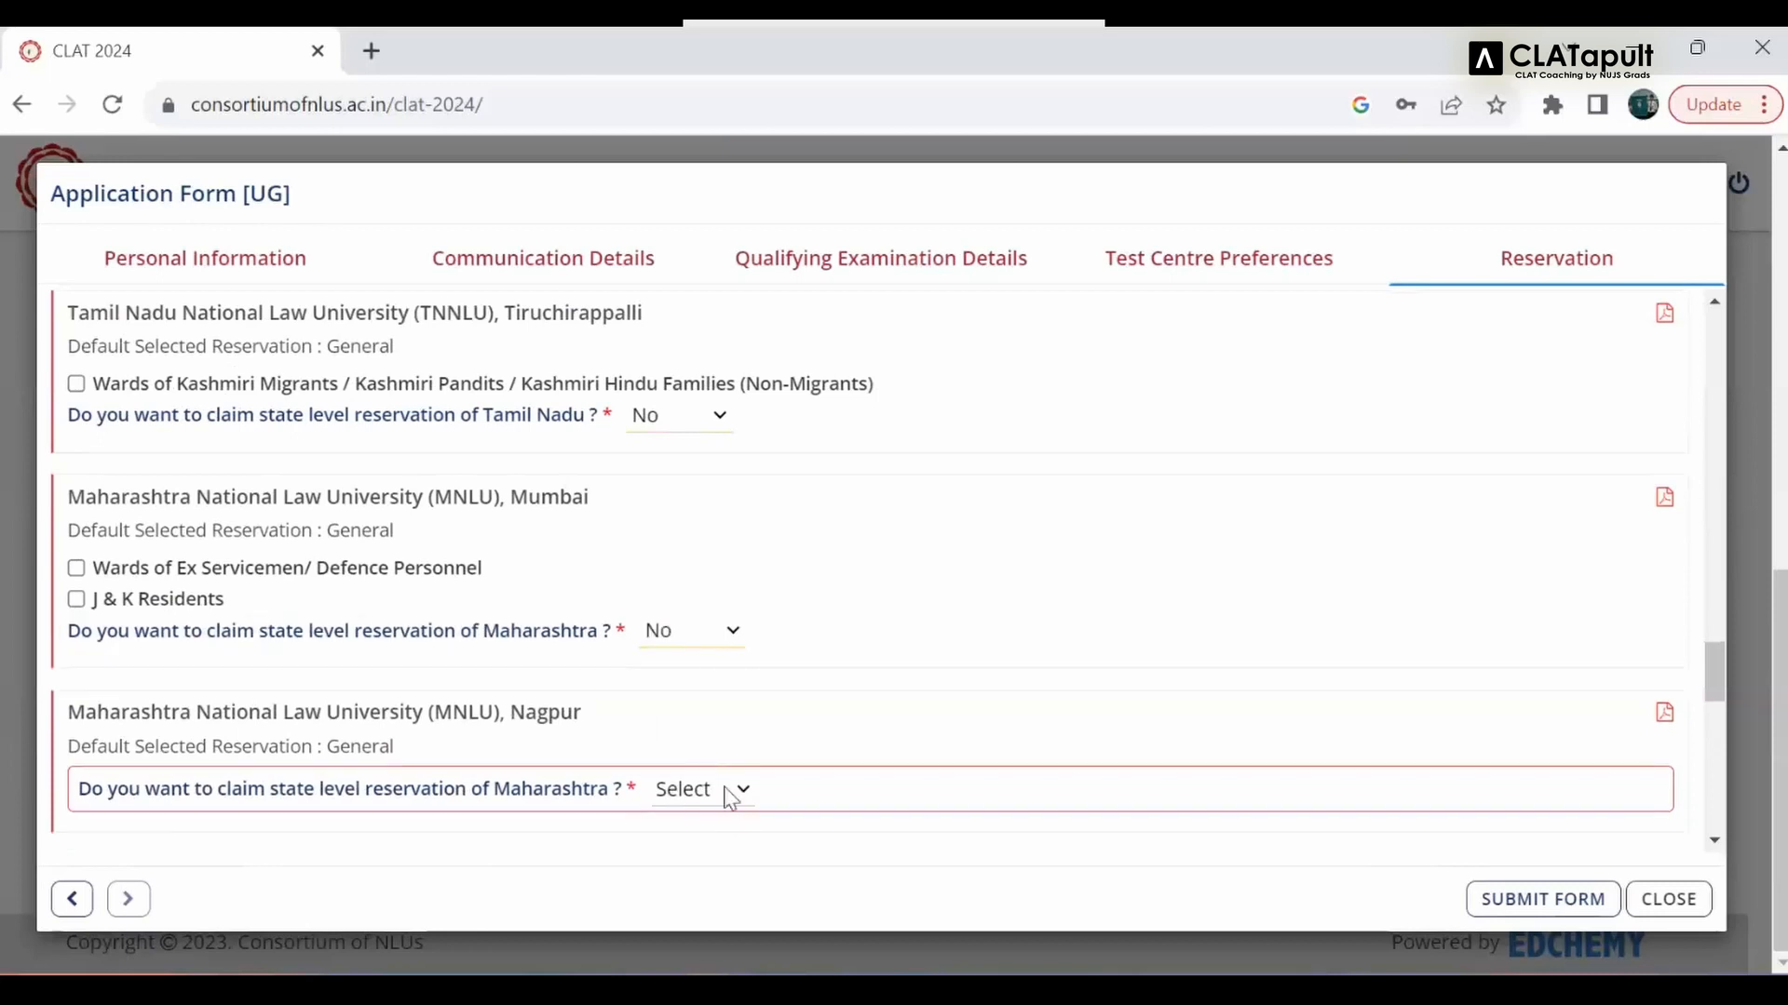
{"action": "left_click", "coordinate": [729, 791]}
{"action": "left_click", "coordinate": [726, 874]}
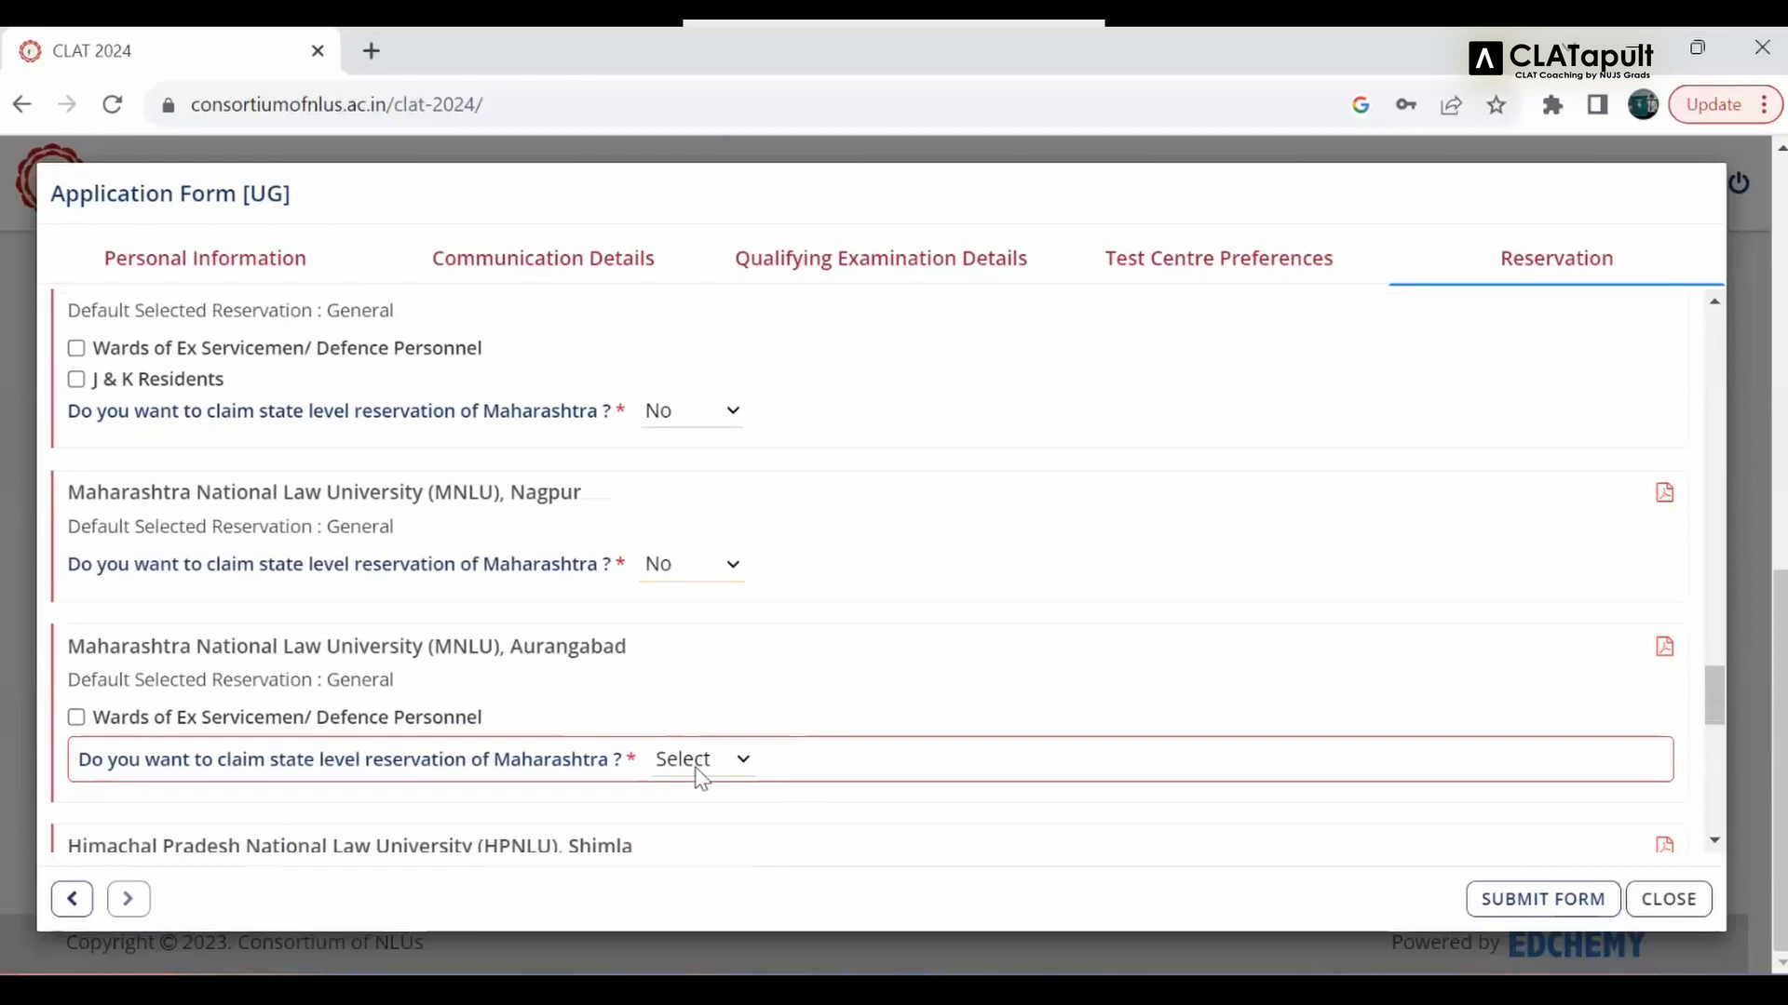
{"action": "left_click", "coordinate": [672, 856]}
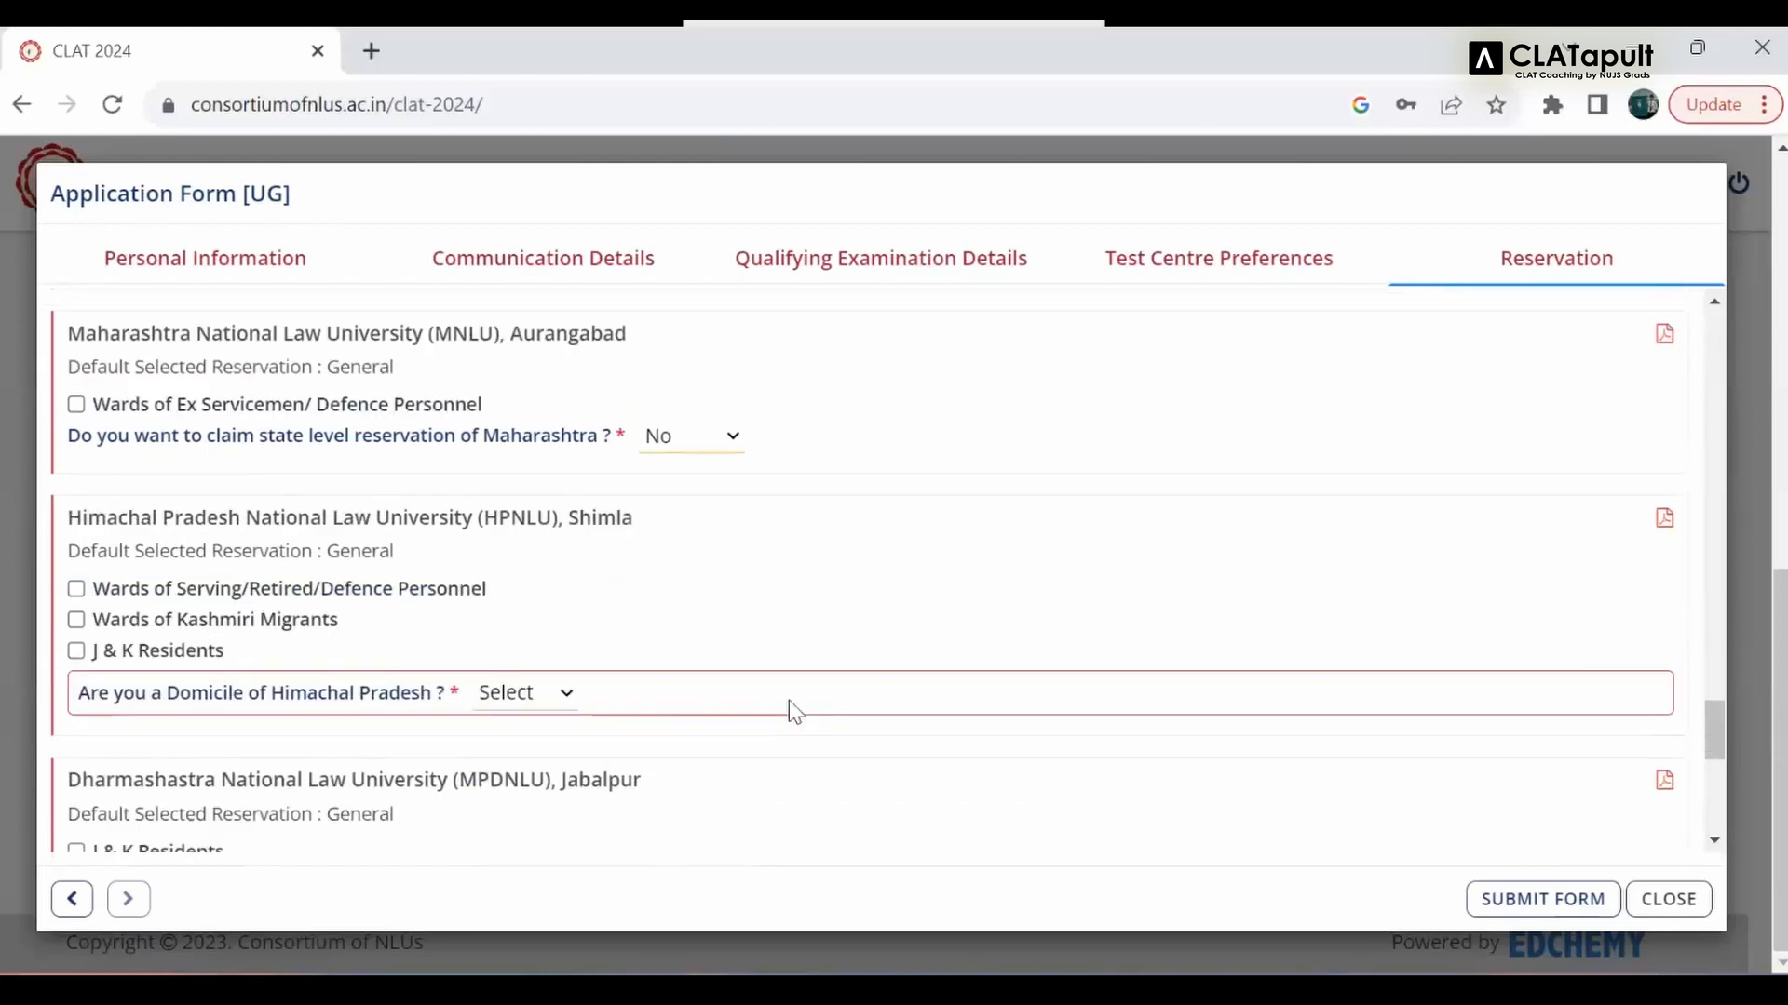
Answer No for Himachal Pradesh, Madhya Pradesh (Jabalpur) and Haryana domicile.
{"action": "left_click", "coordinate": [546, 716]}
{"action": "left_click", "coordinate": [515, 774]}
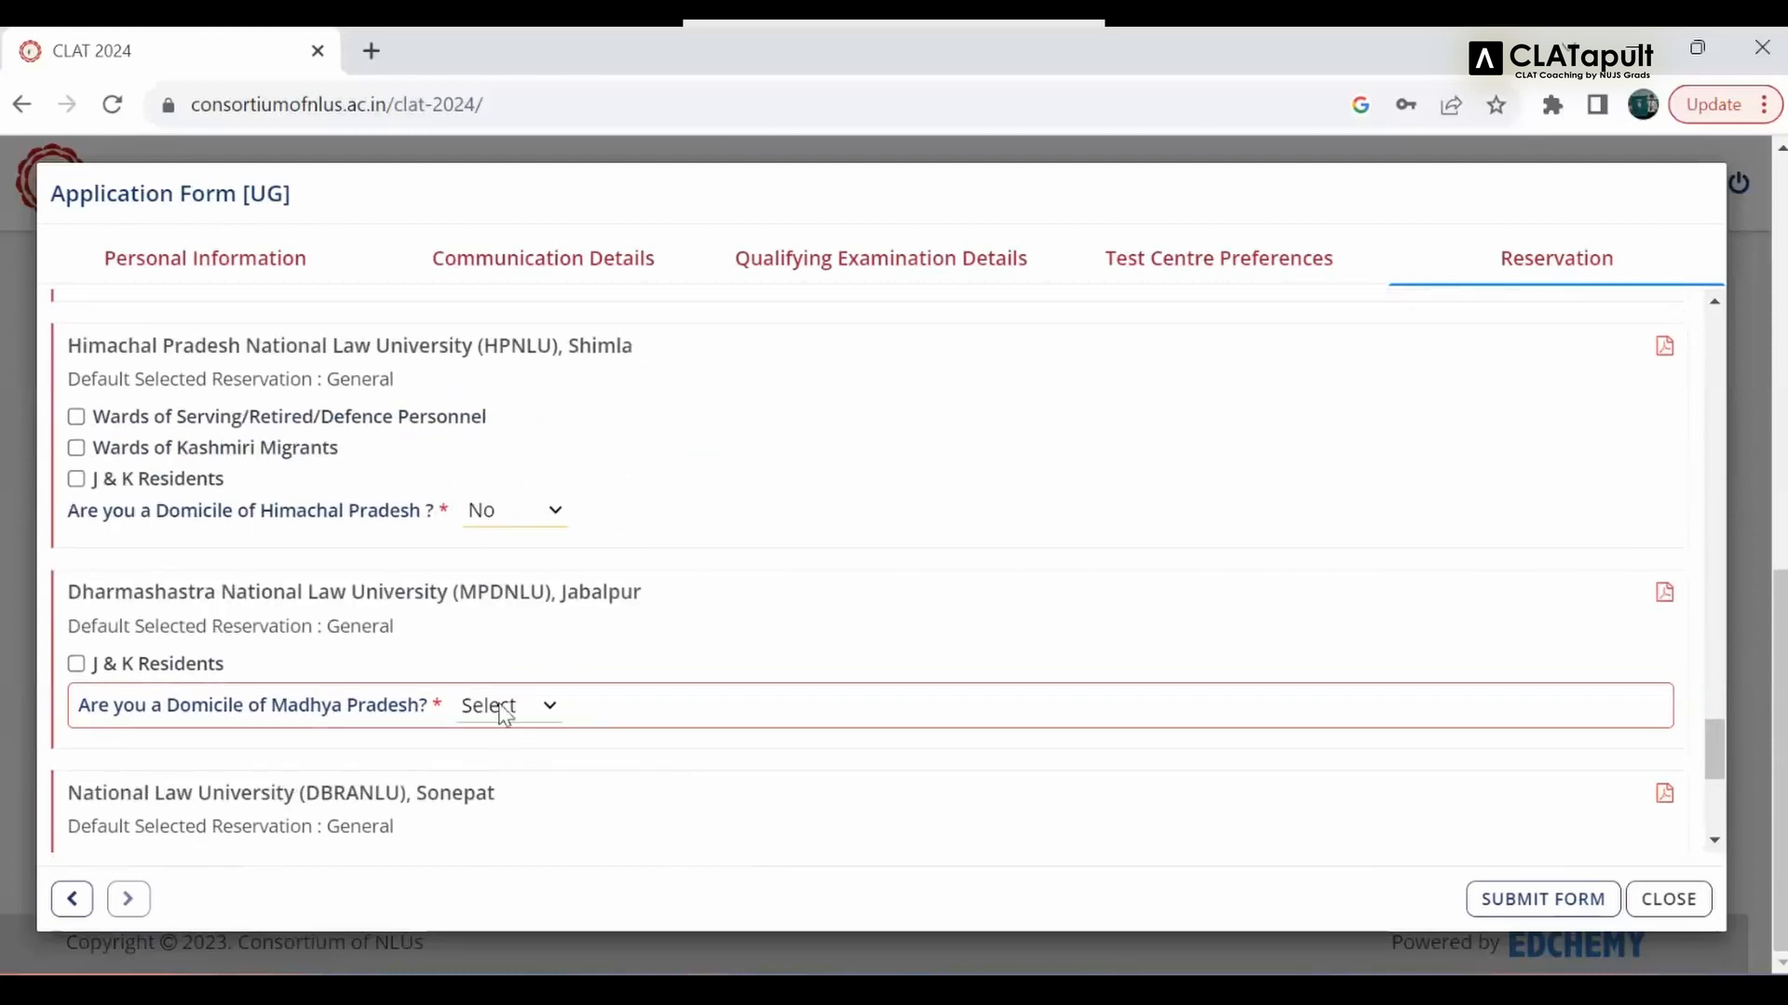
{"action": "left_click", "coordinate": [485, 808]}
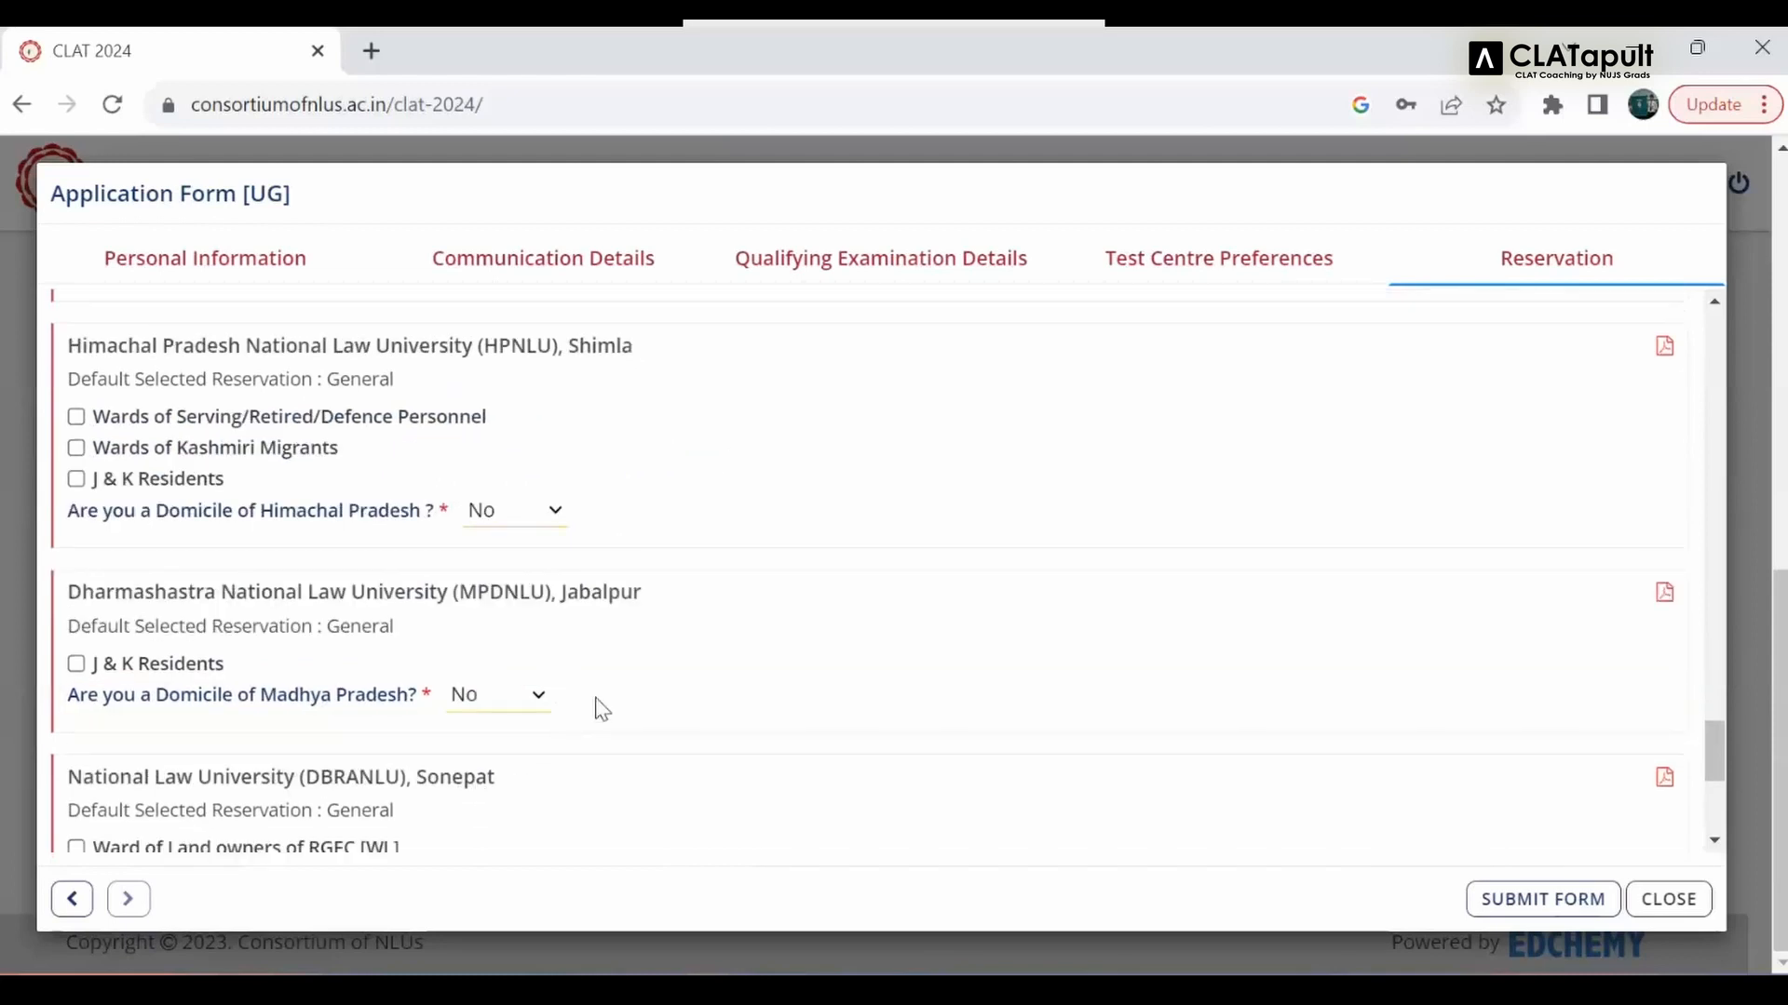
{"action": "left_click", "coordinate": [428, 598]}
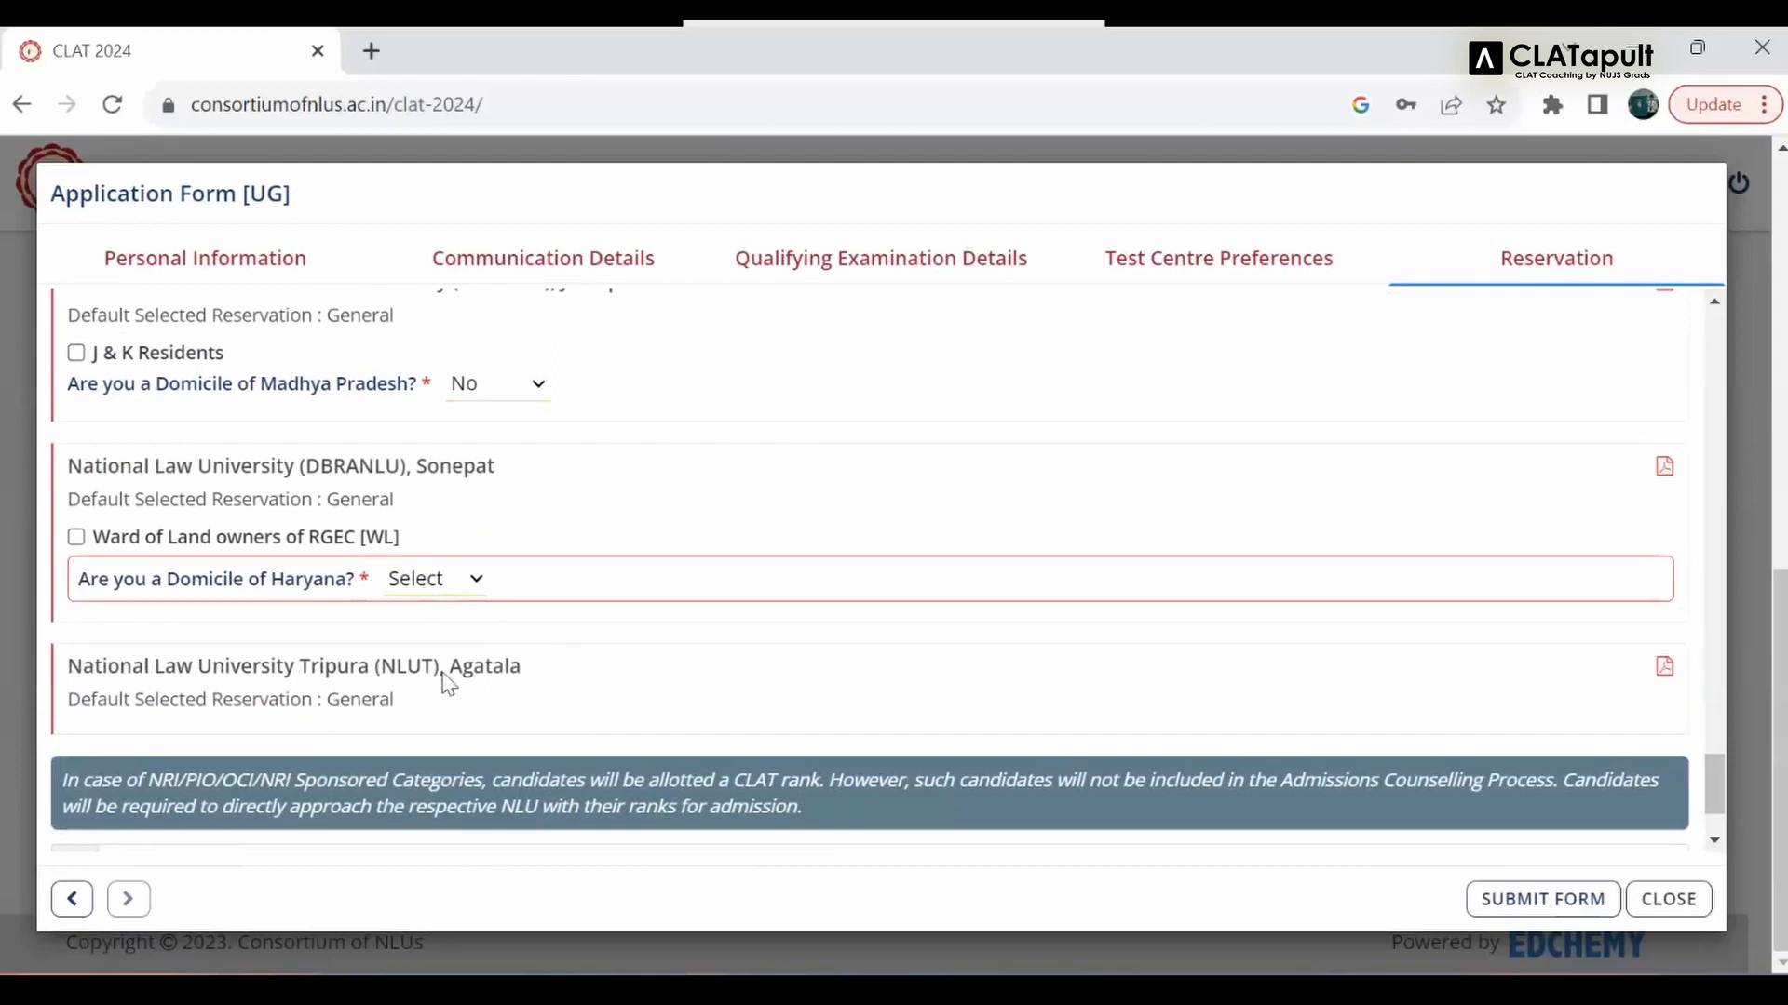
{"action": "left_click", "coordinate": [443, 683]}
{"action": "scroll", "coordinate": [613, 612], "scroll_direction": "down", "scroll_amount": 1}
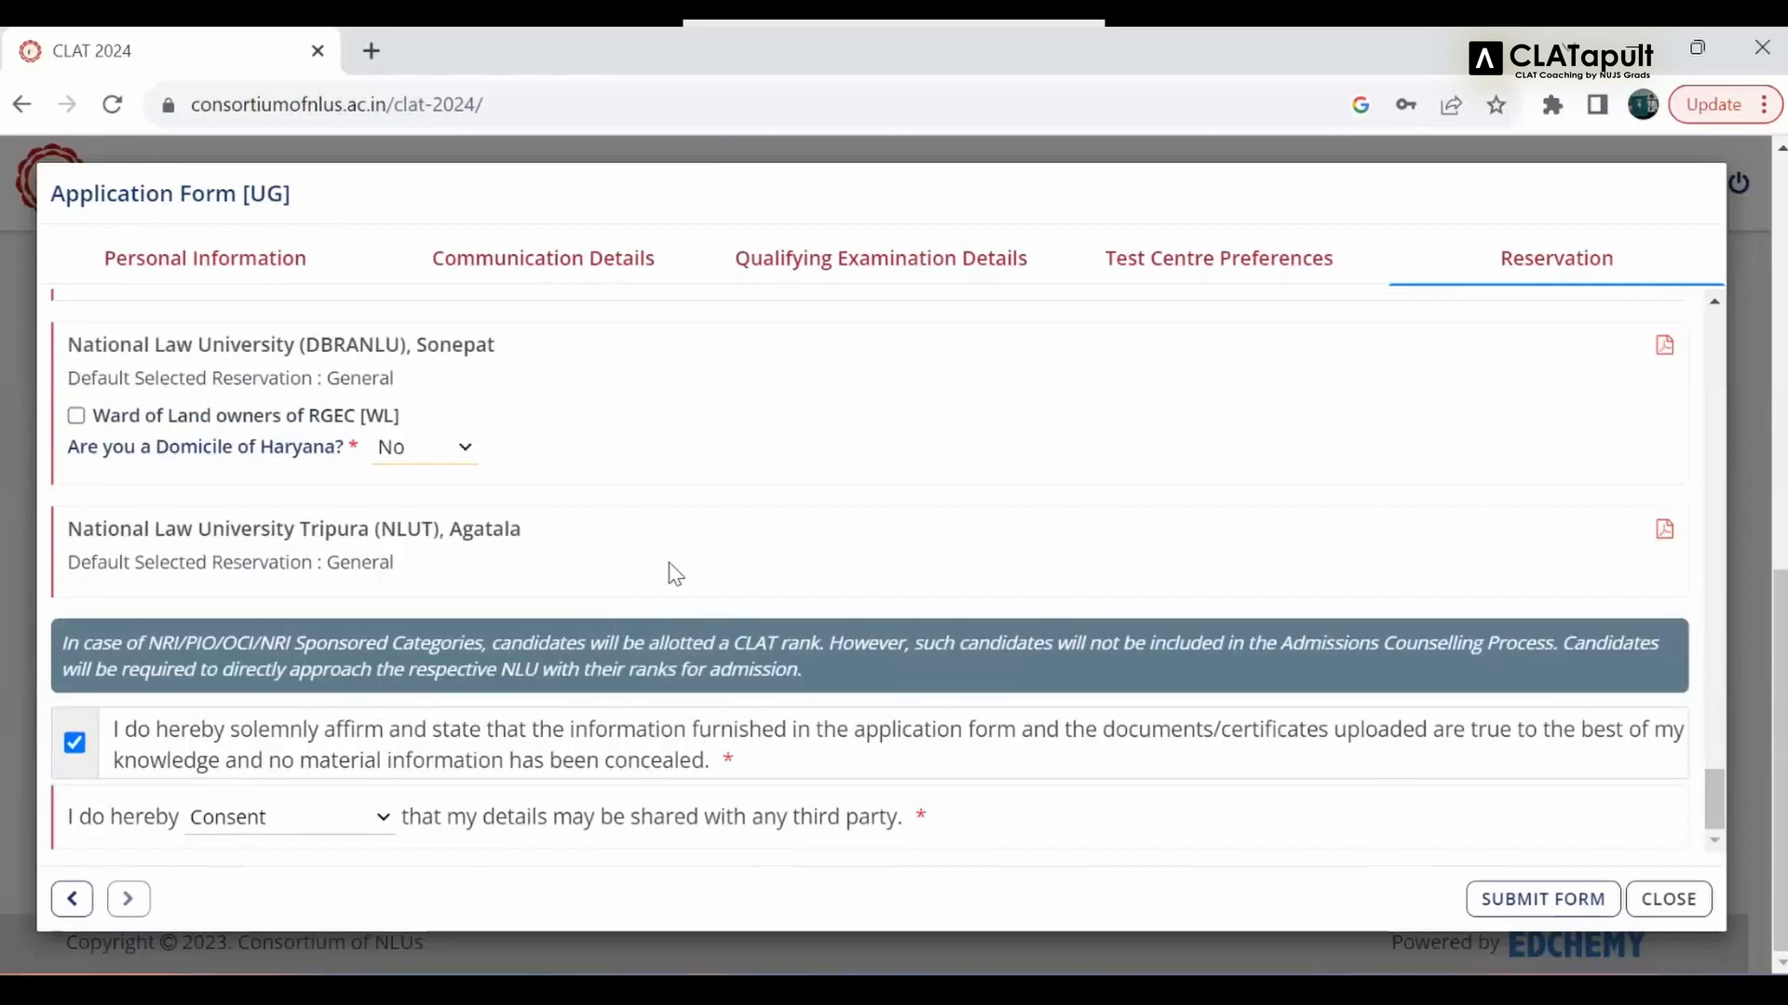
Submit the UG application form and confirm with Ok in the action prompt.
{"action": "left_click", "coordinate": [1587, 898]}
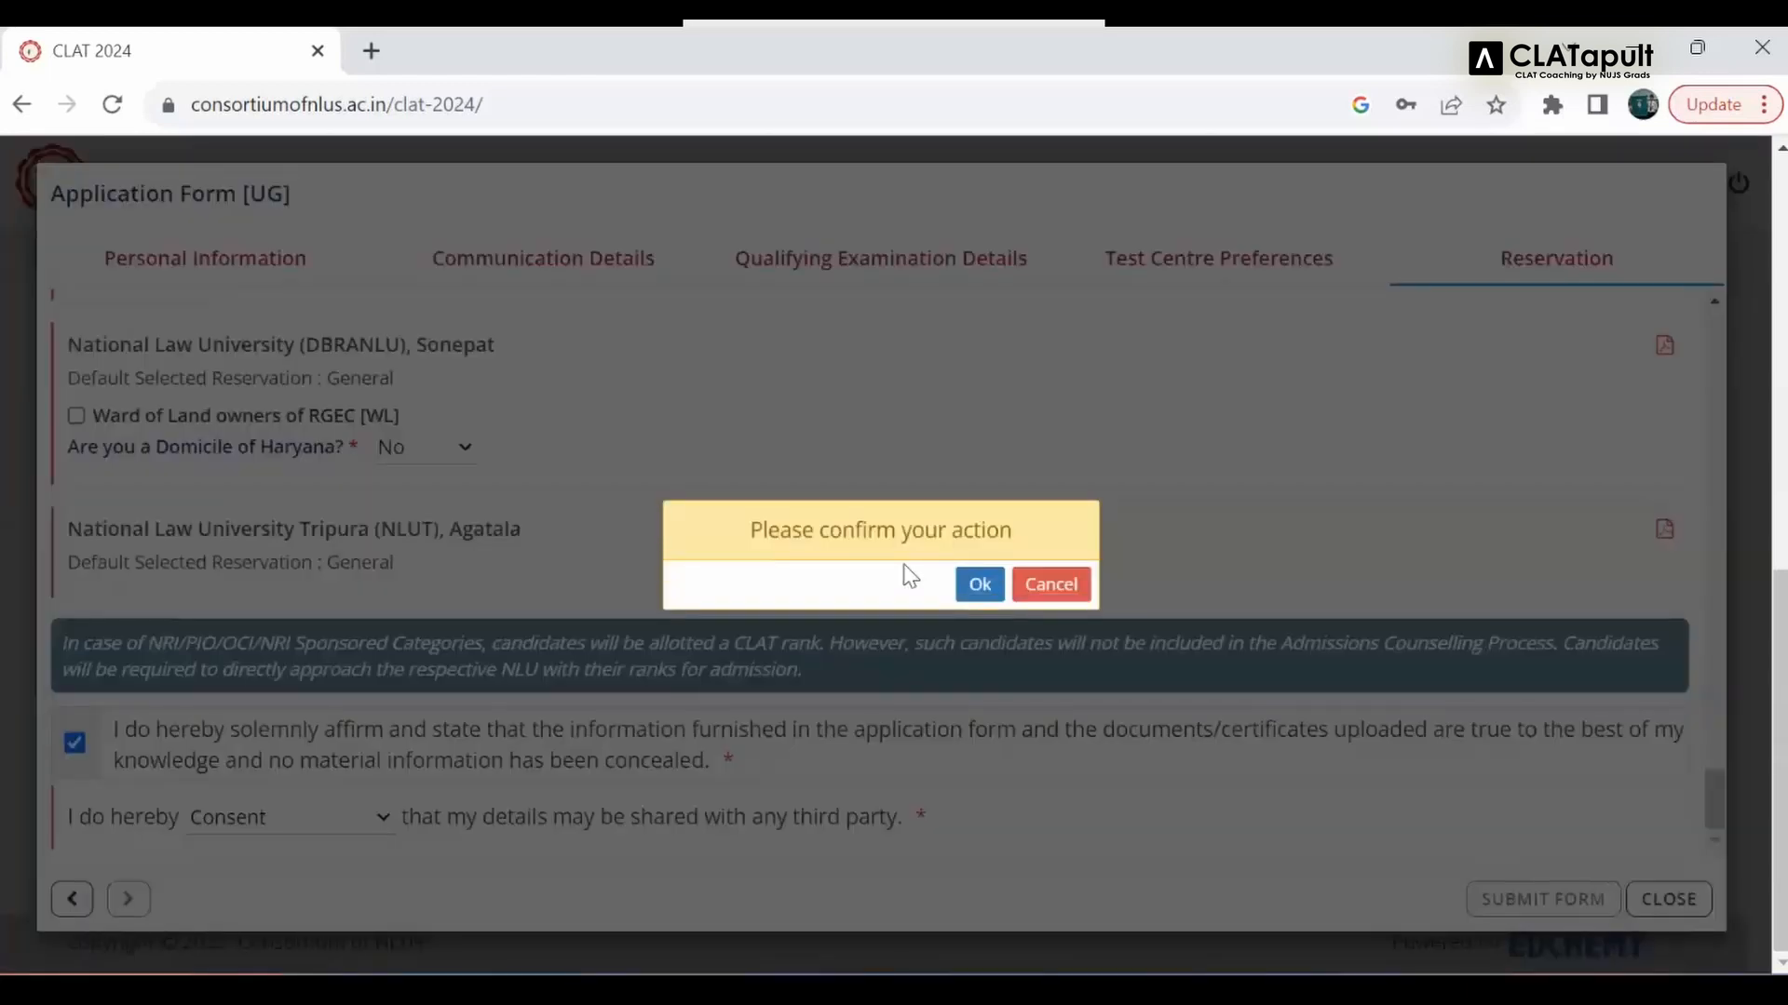
{"action": "left_click", "coordinate": [968, 596]}
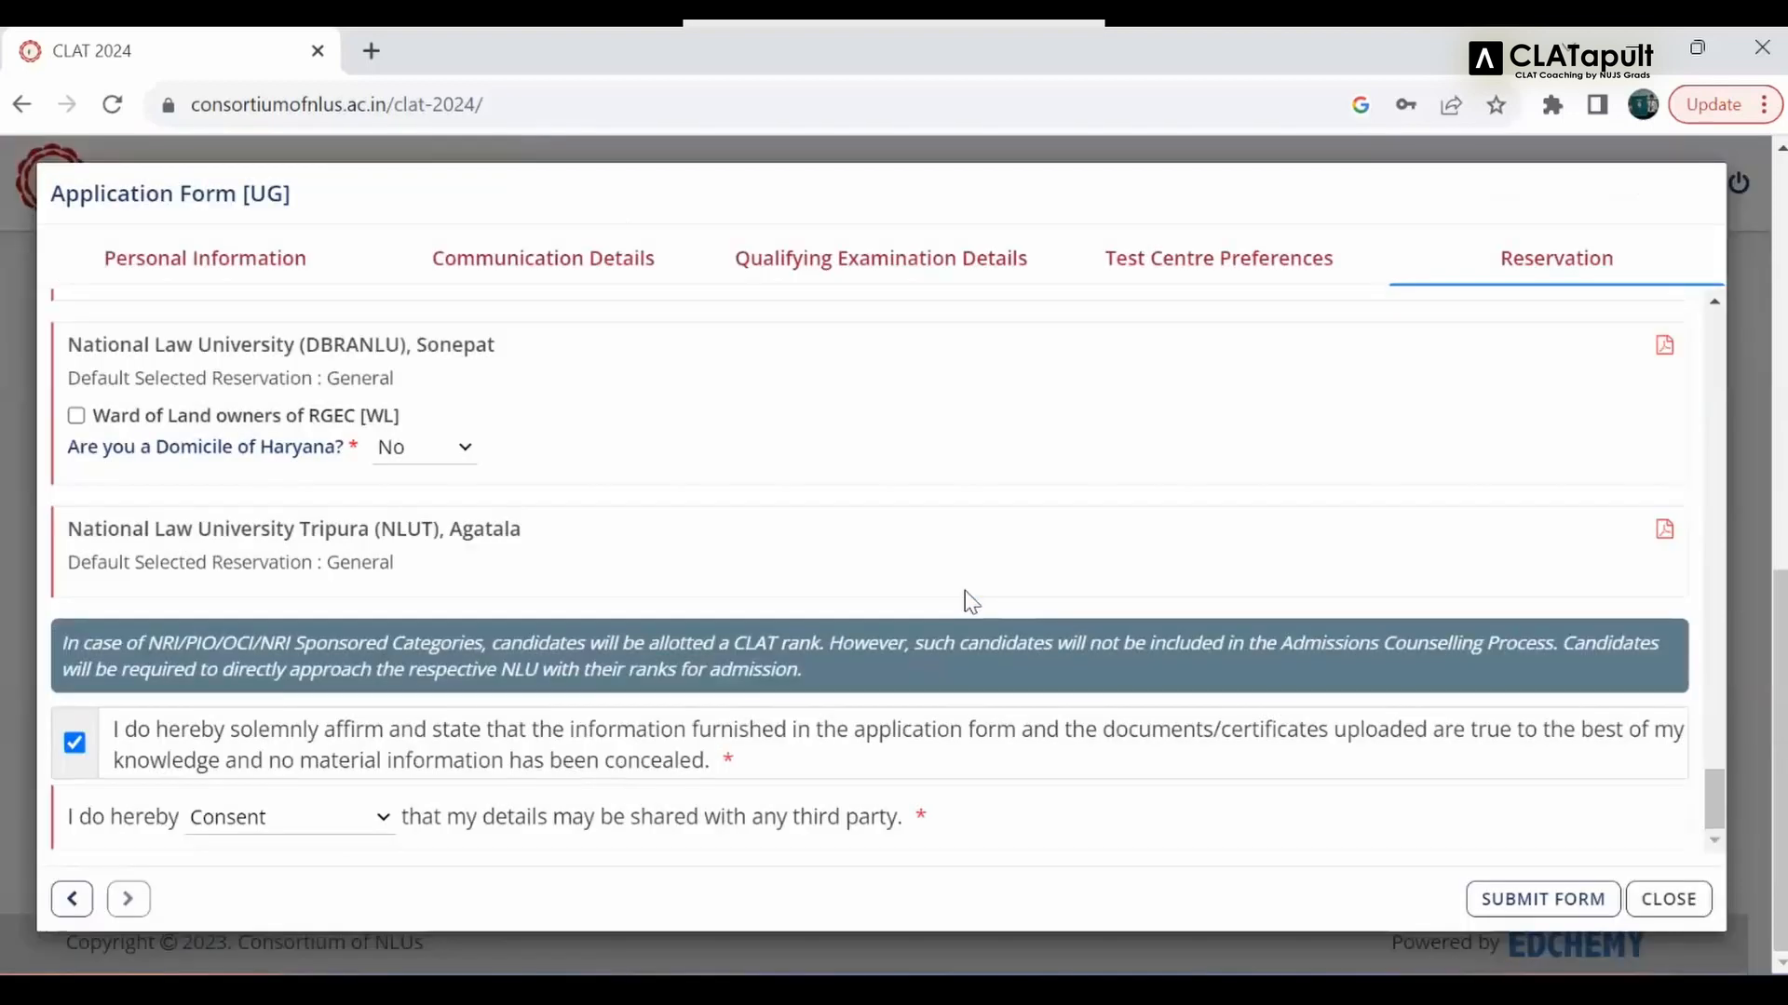
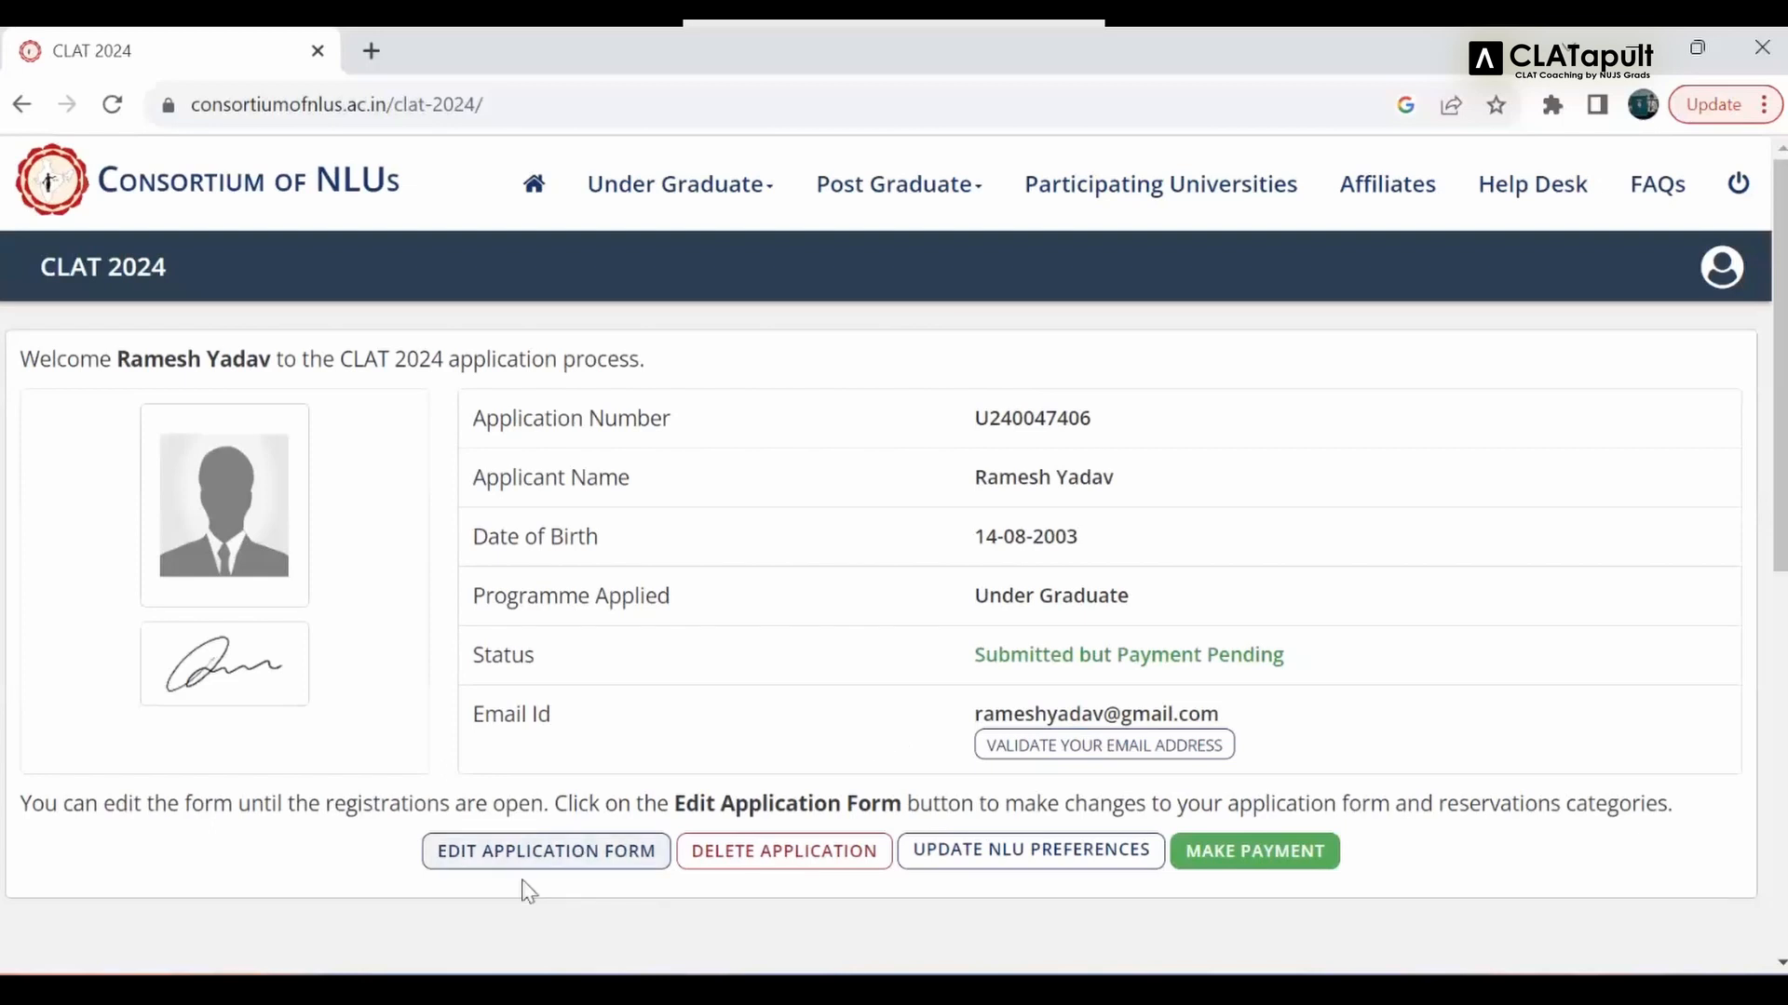
Open Update NLU Preferences and review its 31 empty preference slots down to the Update Preferences button.
{"action": "left_click", "coordinate": [993, 859]}
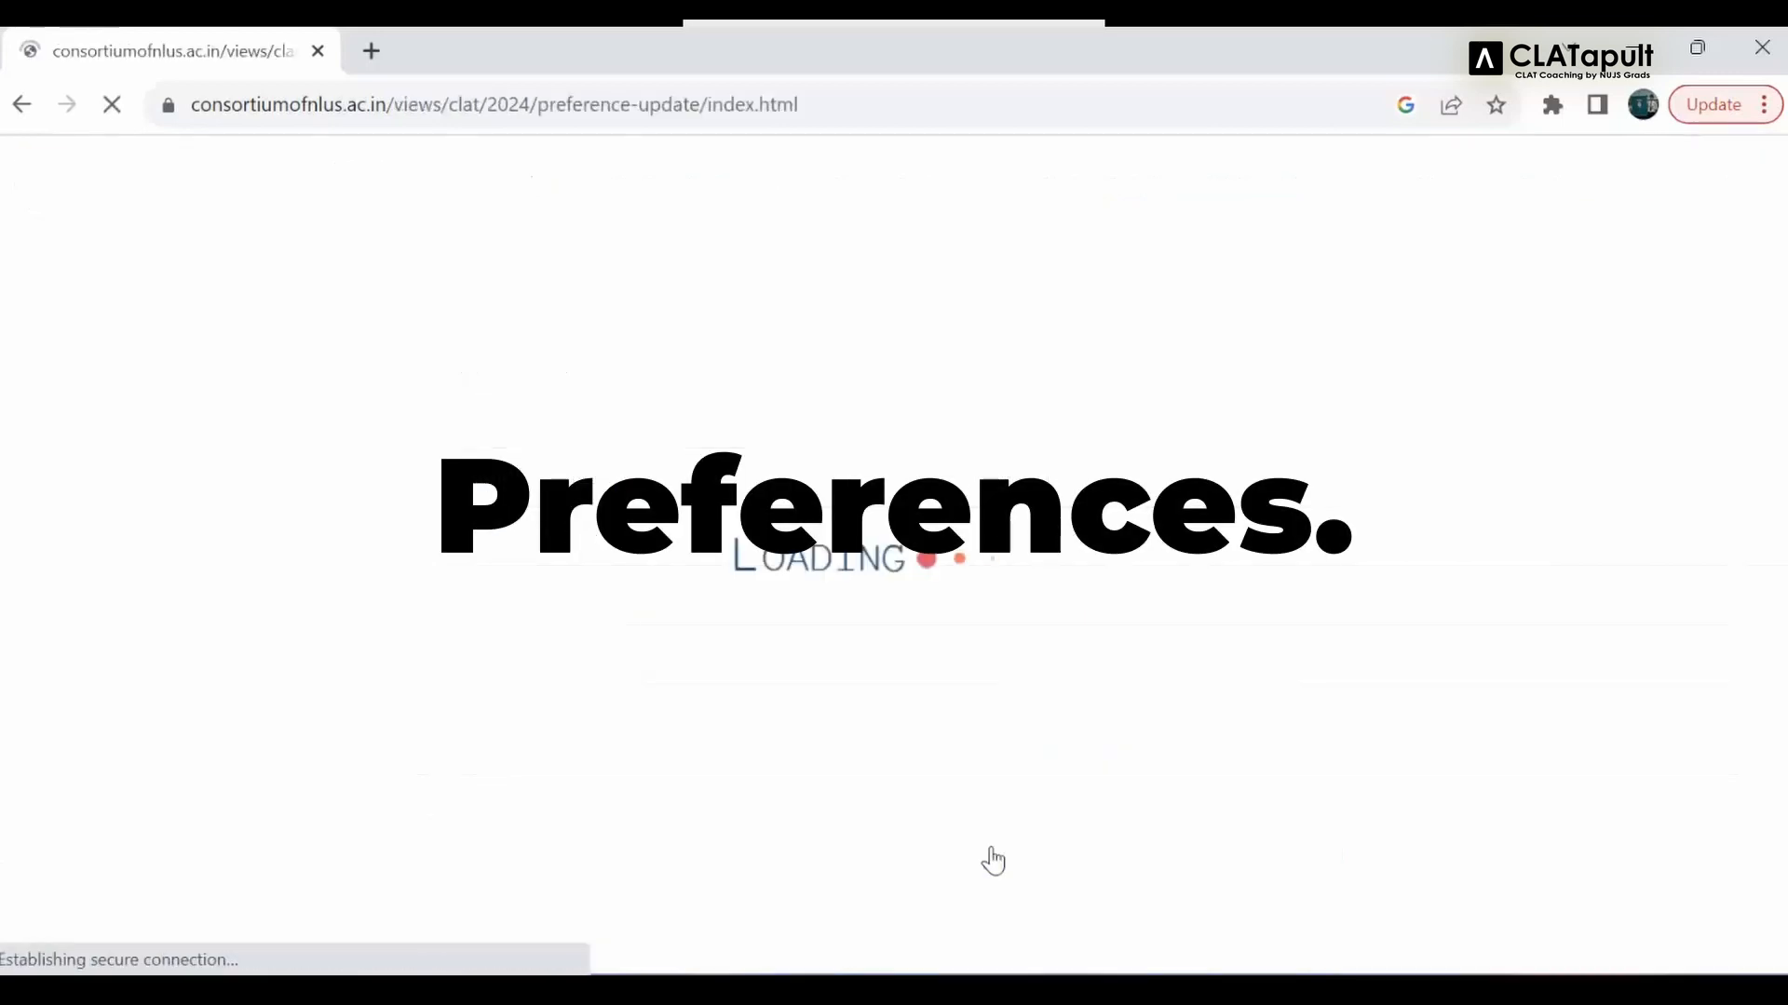
{"action": "scroll", "coordinate": [993, 859], "scroll_direction": "down", "scroll_amount": 4}
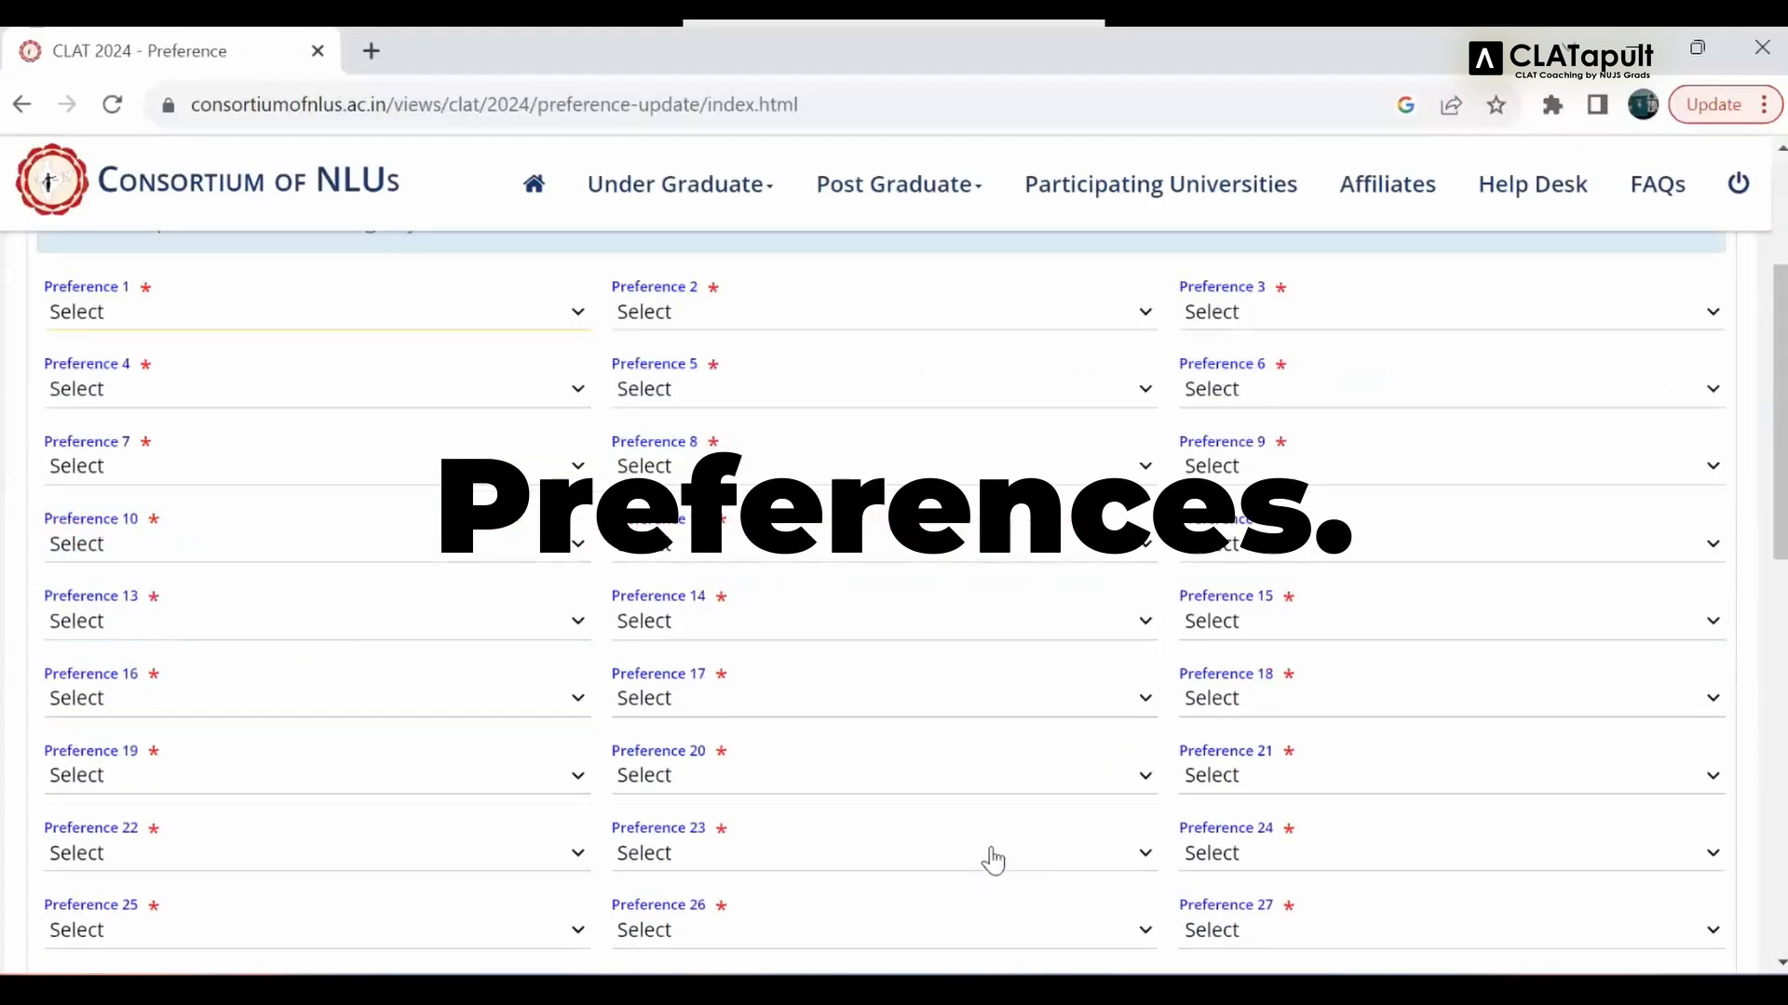
{"action": "scroll", "coordinate": [992, 859], "scroll_direction": "up", "scroll_amount": 4}
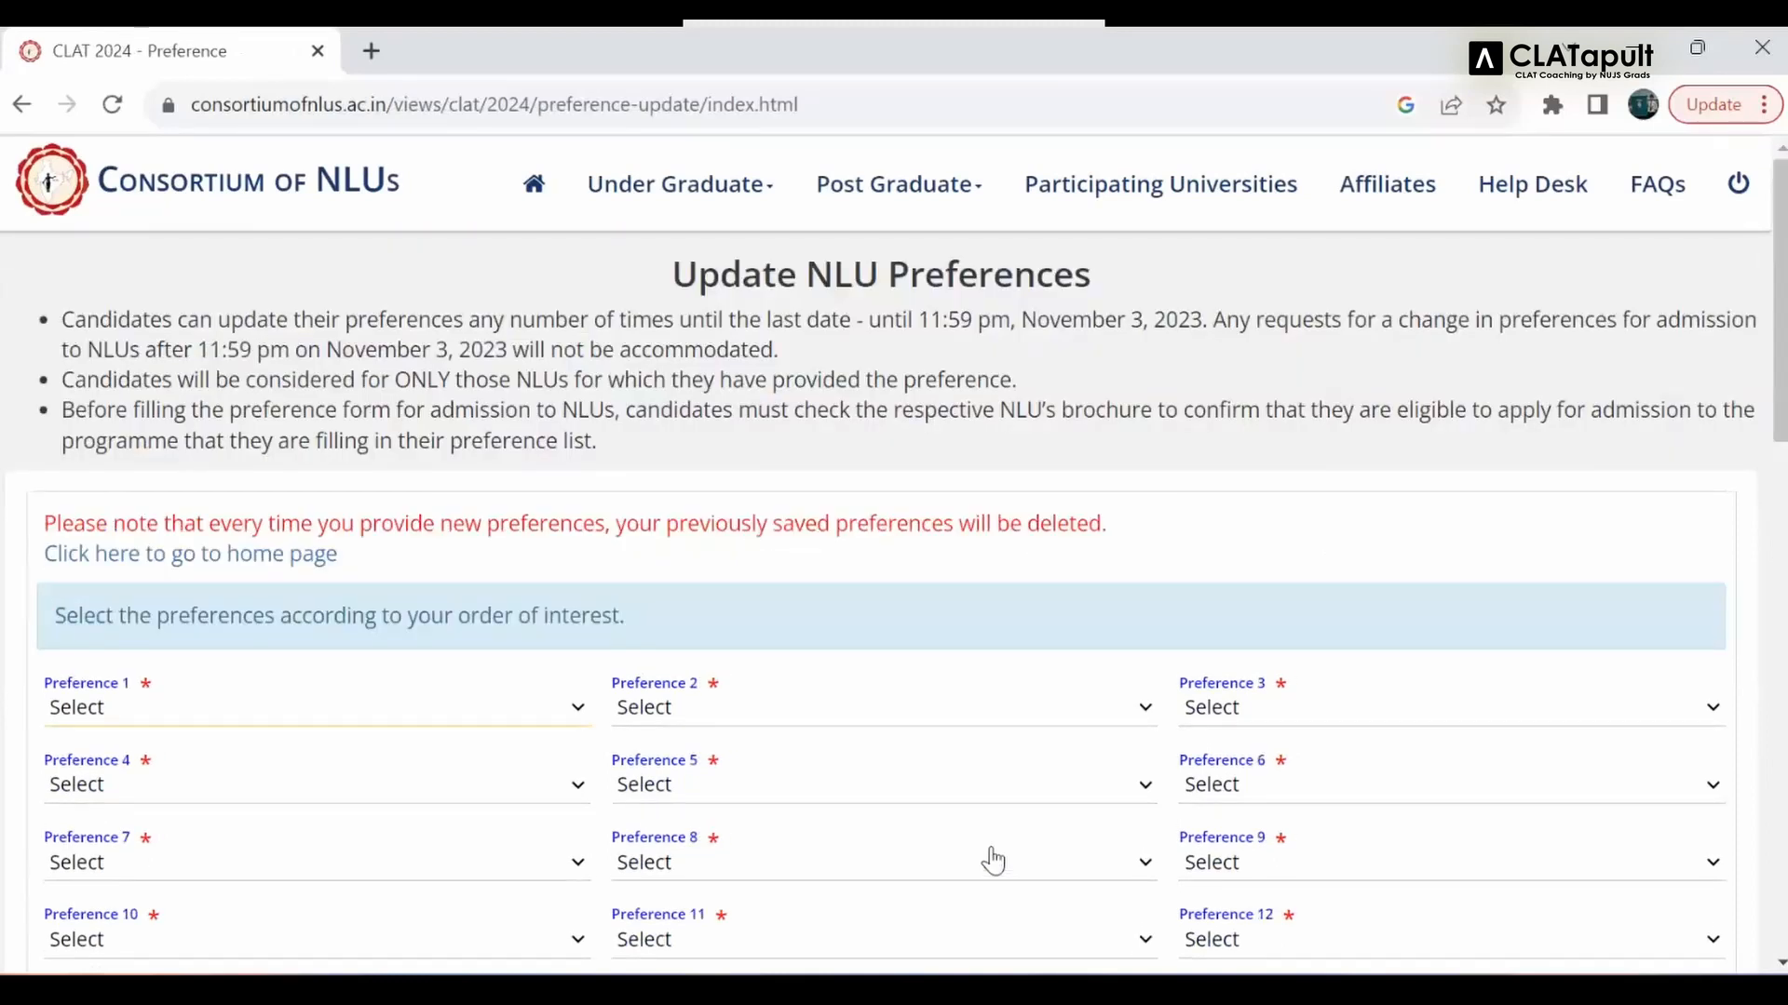
{"action": "scroll", "coordinate": [440, 718], "scroll_direction": "down", "scroll_amount": 7}
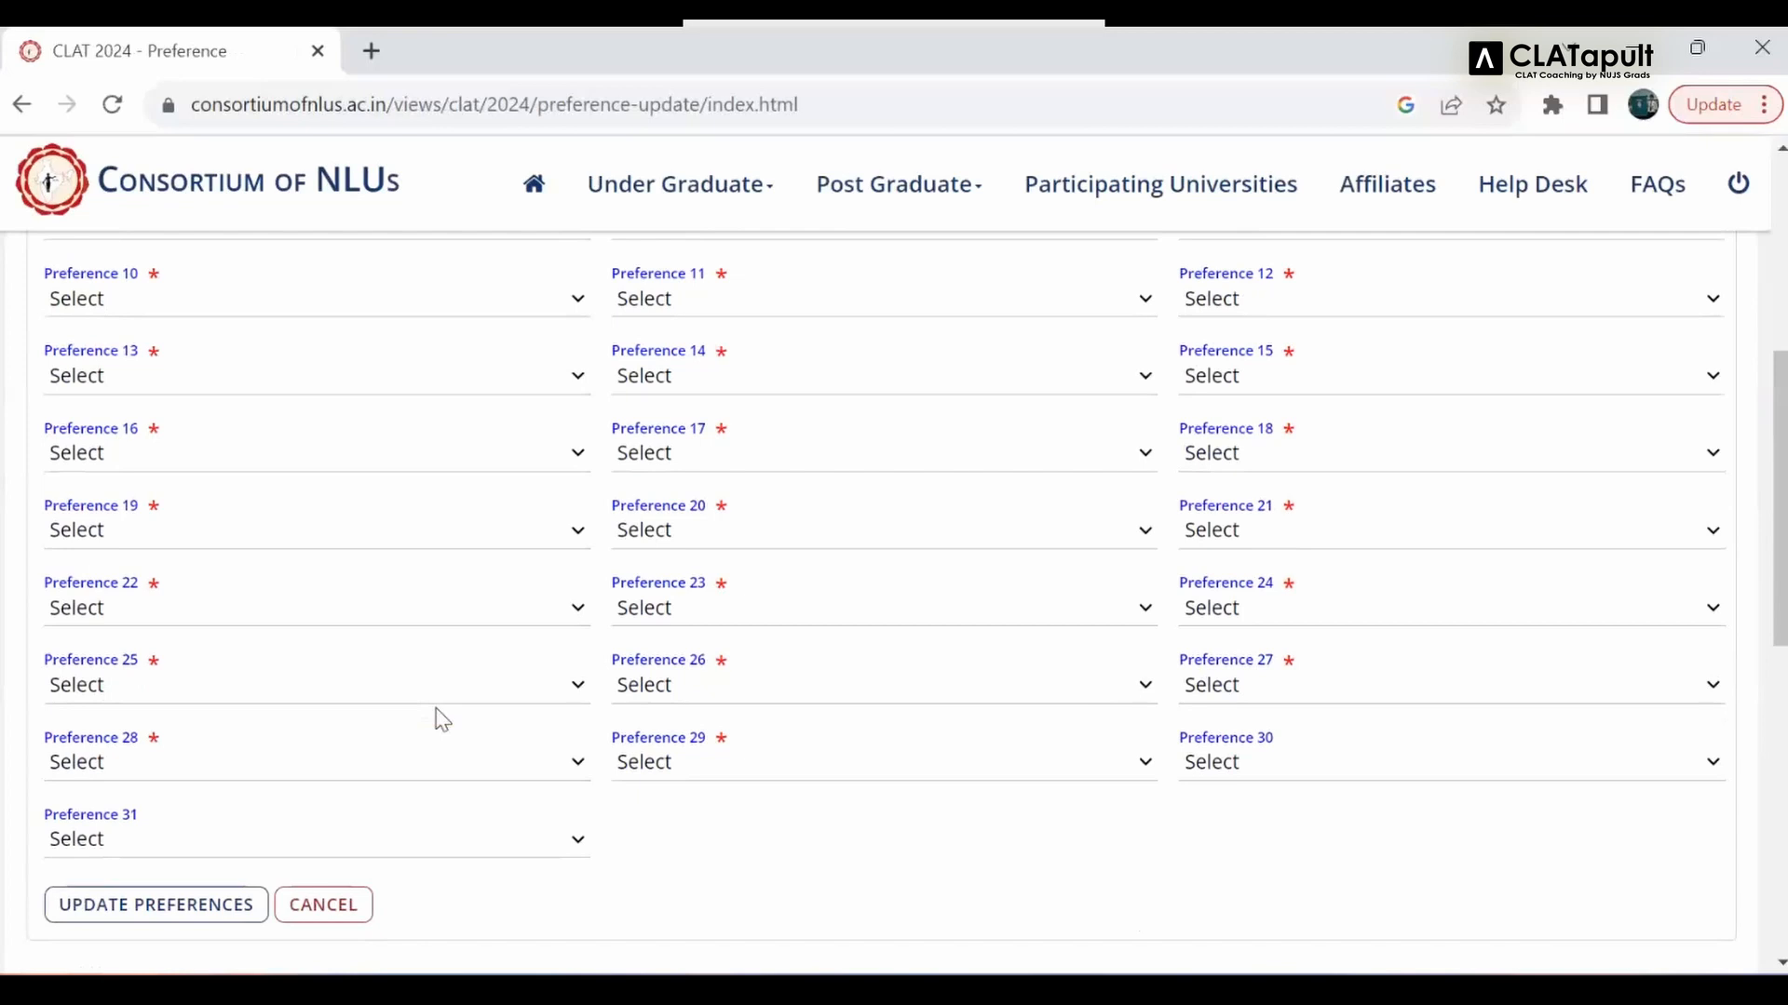
{"action": "scroll", "coordinate": [850, 857], "scroll_direction": "up", "scroll_amount": 4}
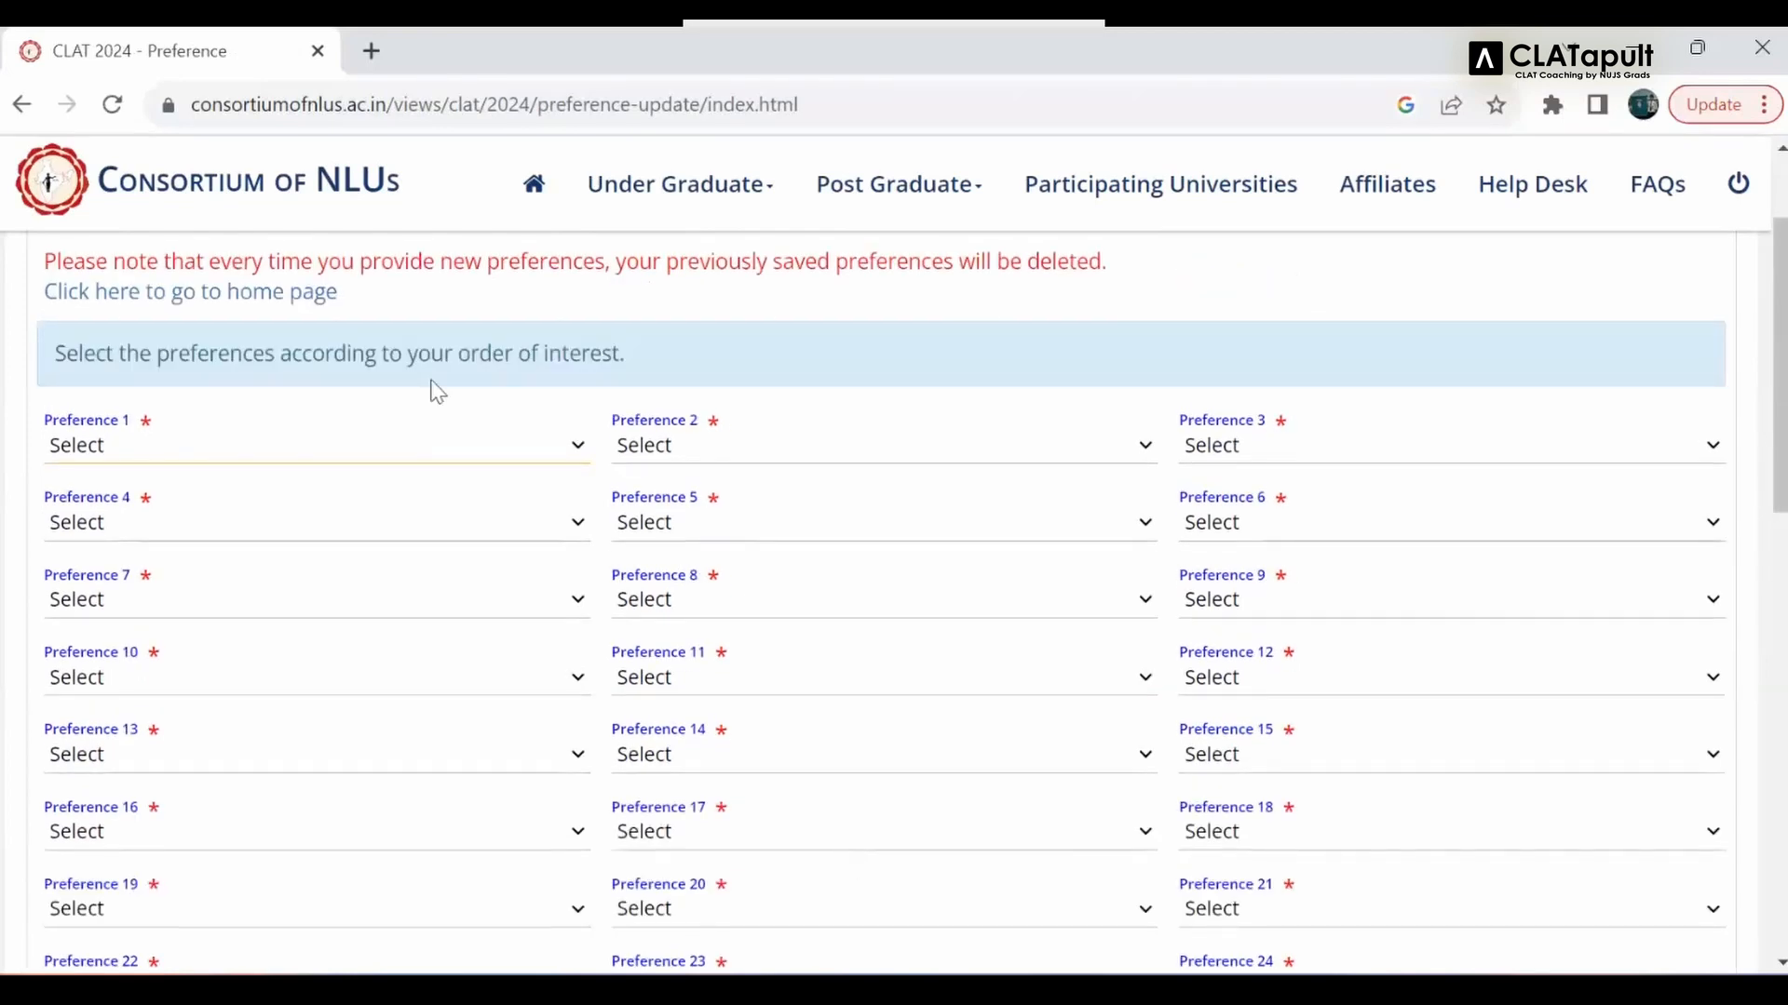
{"action": "scroll", "coordinate": [492, 364], "scroll_direction": "up", "scroll_amount": 3}
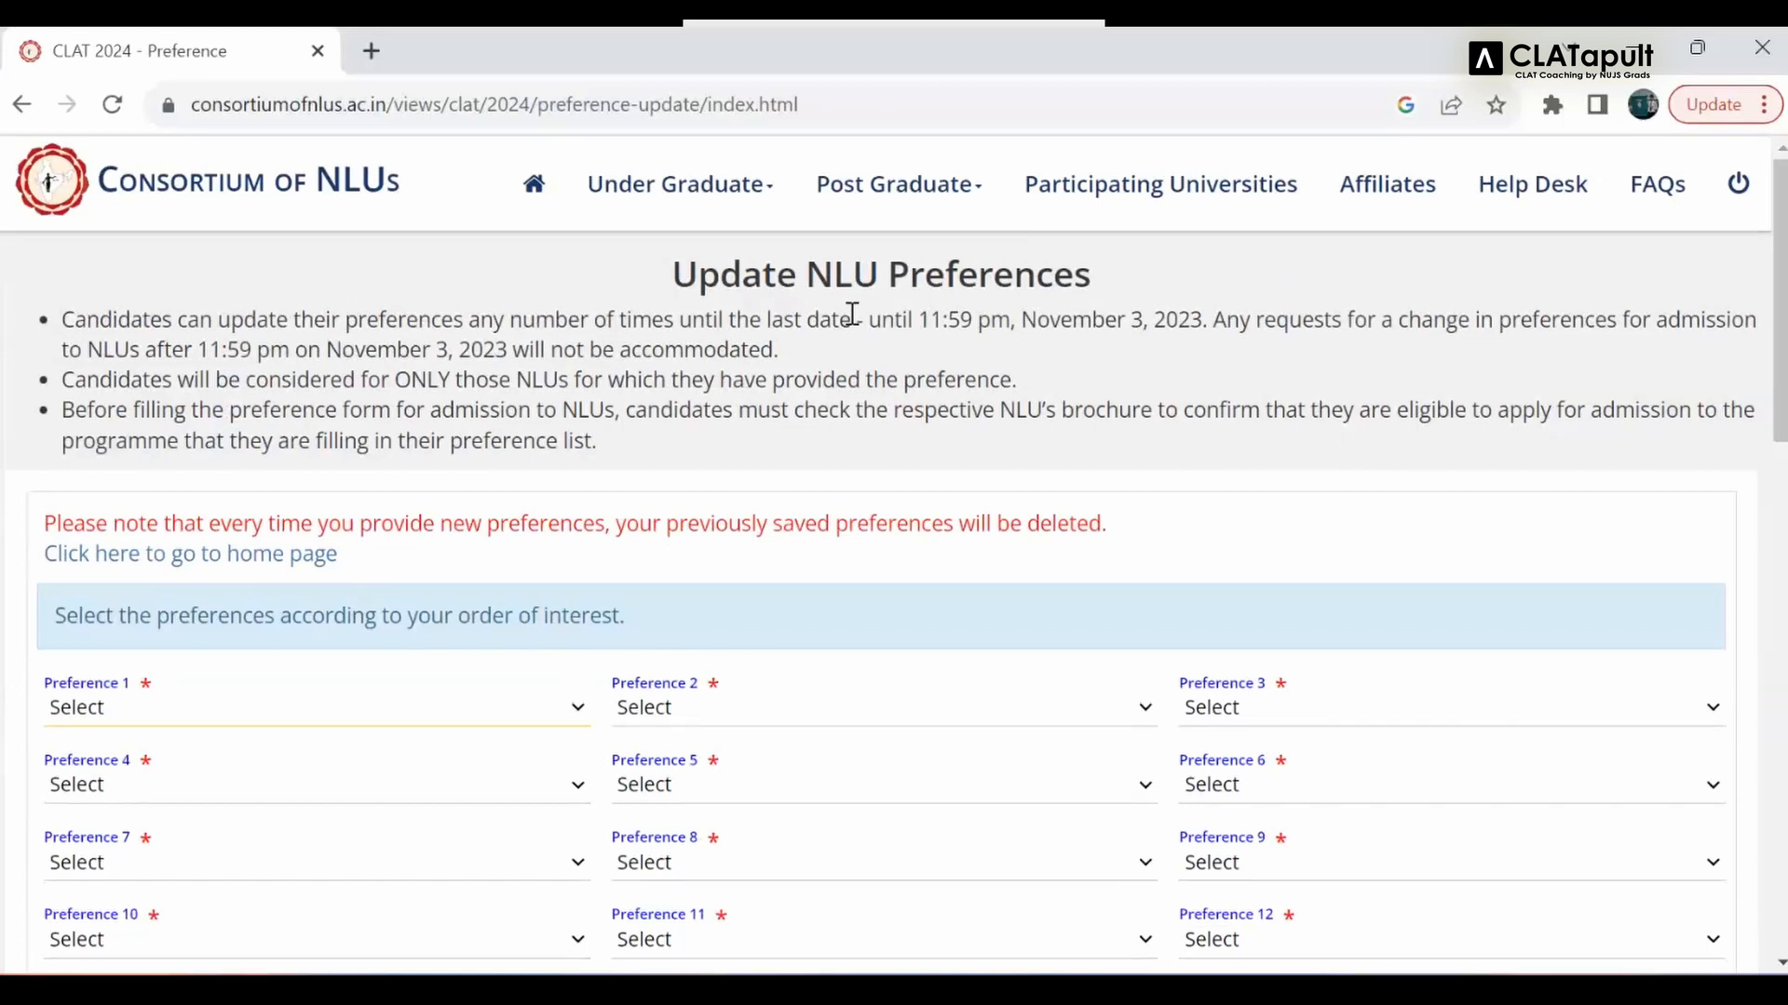
{"action": "scroll", "coordinate": [558, 468], "scroll_direction": "down", "scroll_amount": 10}
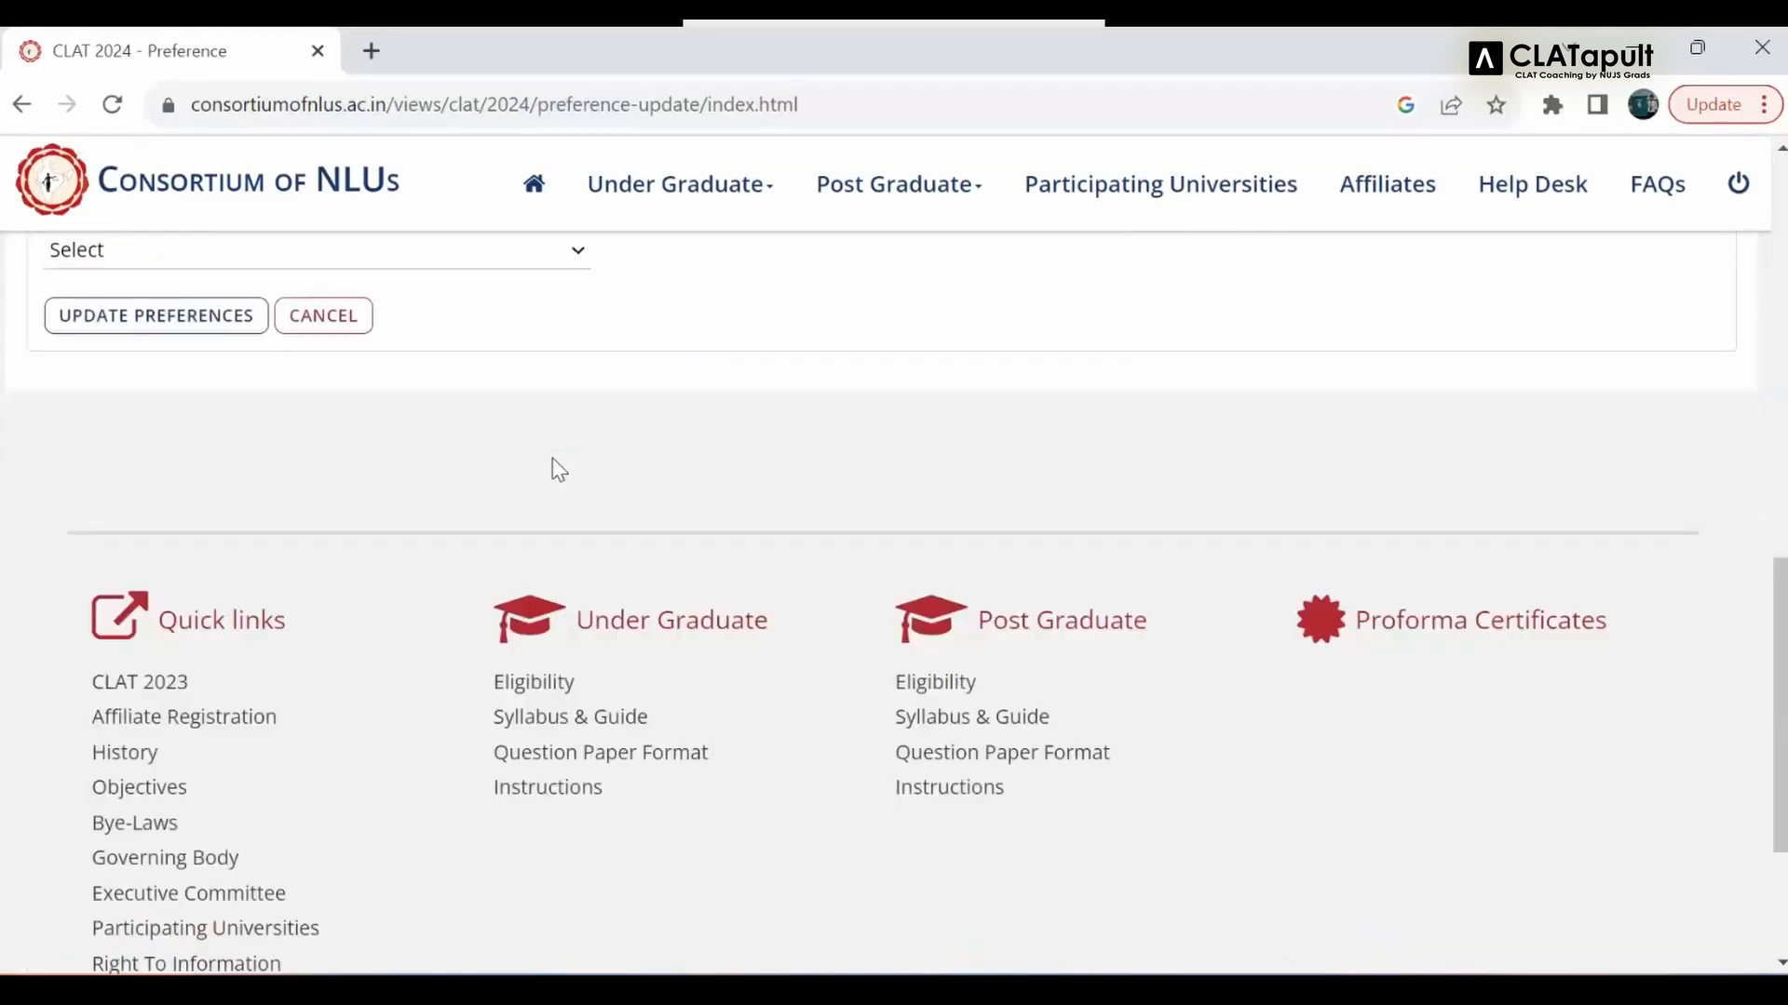
{"action": "scroll", "coordinate": [553, 459], "scroll_direction": "down", "scroll_amount": 2}
{"action": "scroll", "coordinate": [553, 459], "scroll_direction": "up", "scroll_amount": 12}
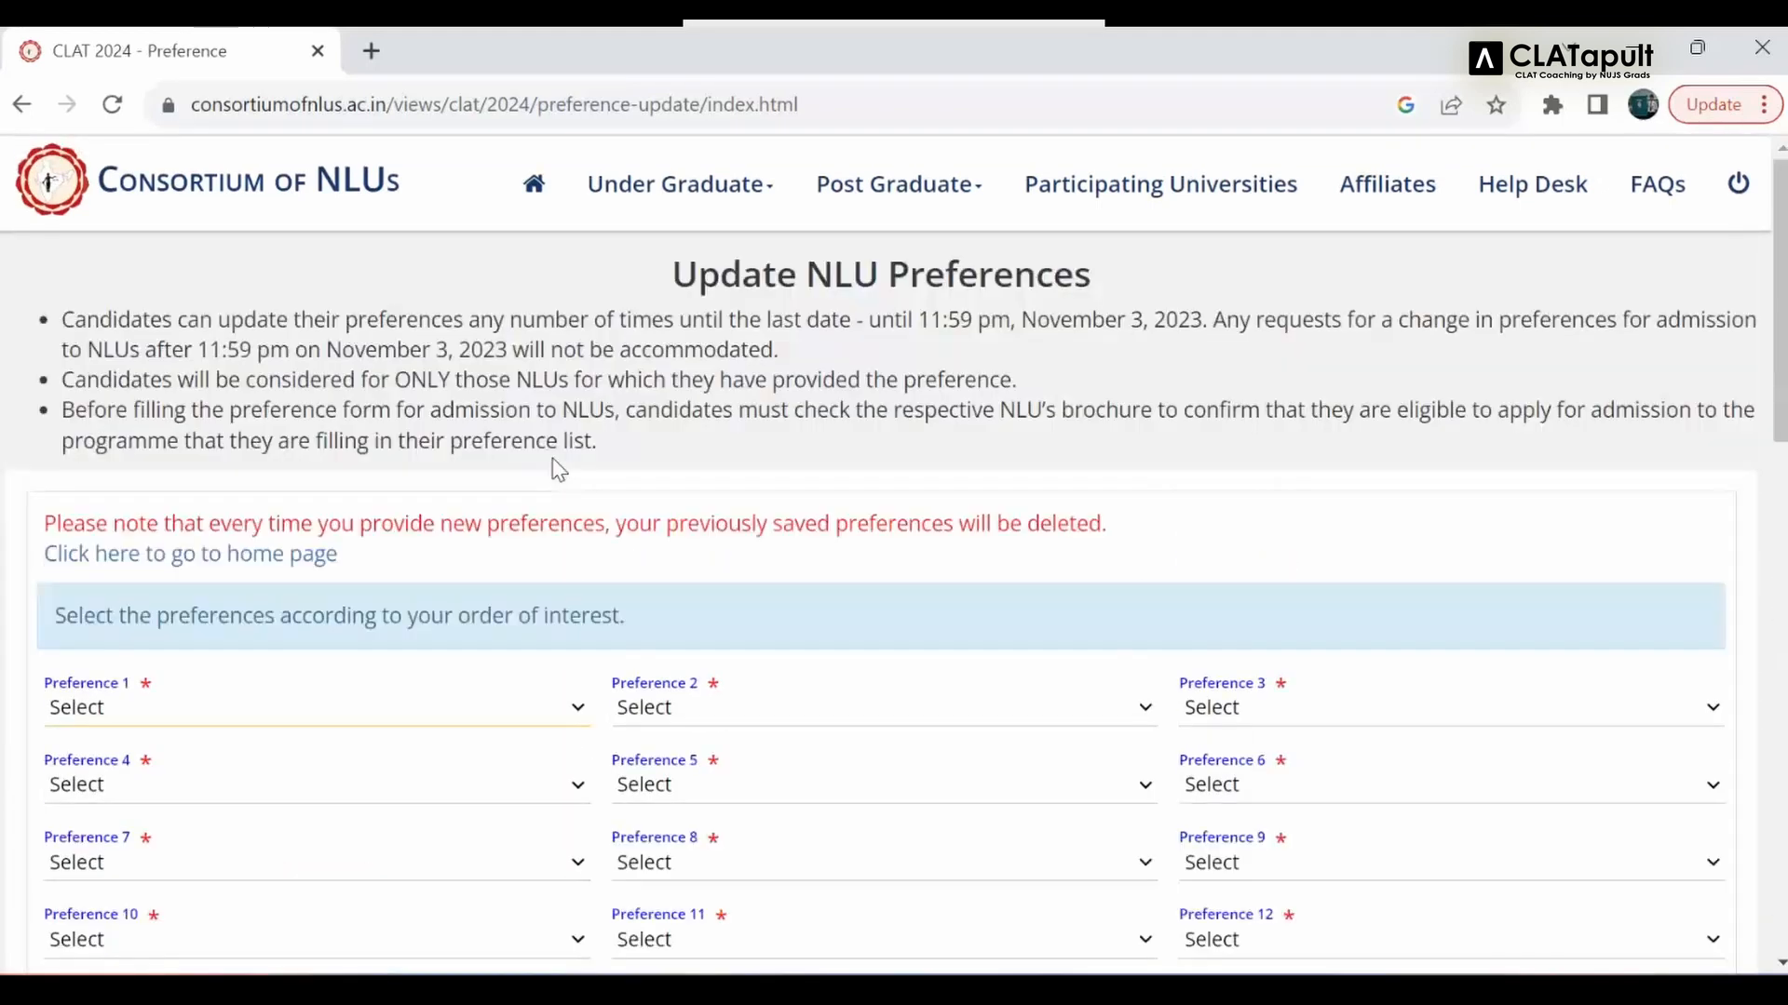
{"action": "left_click", "coordinate": [20, 104]}
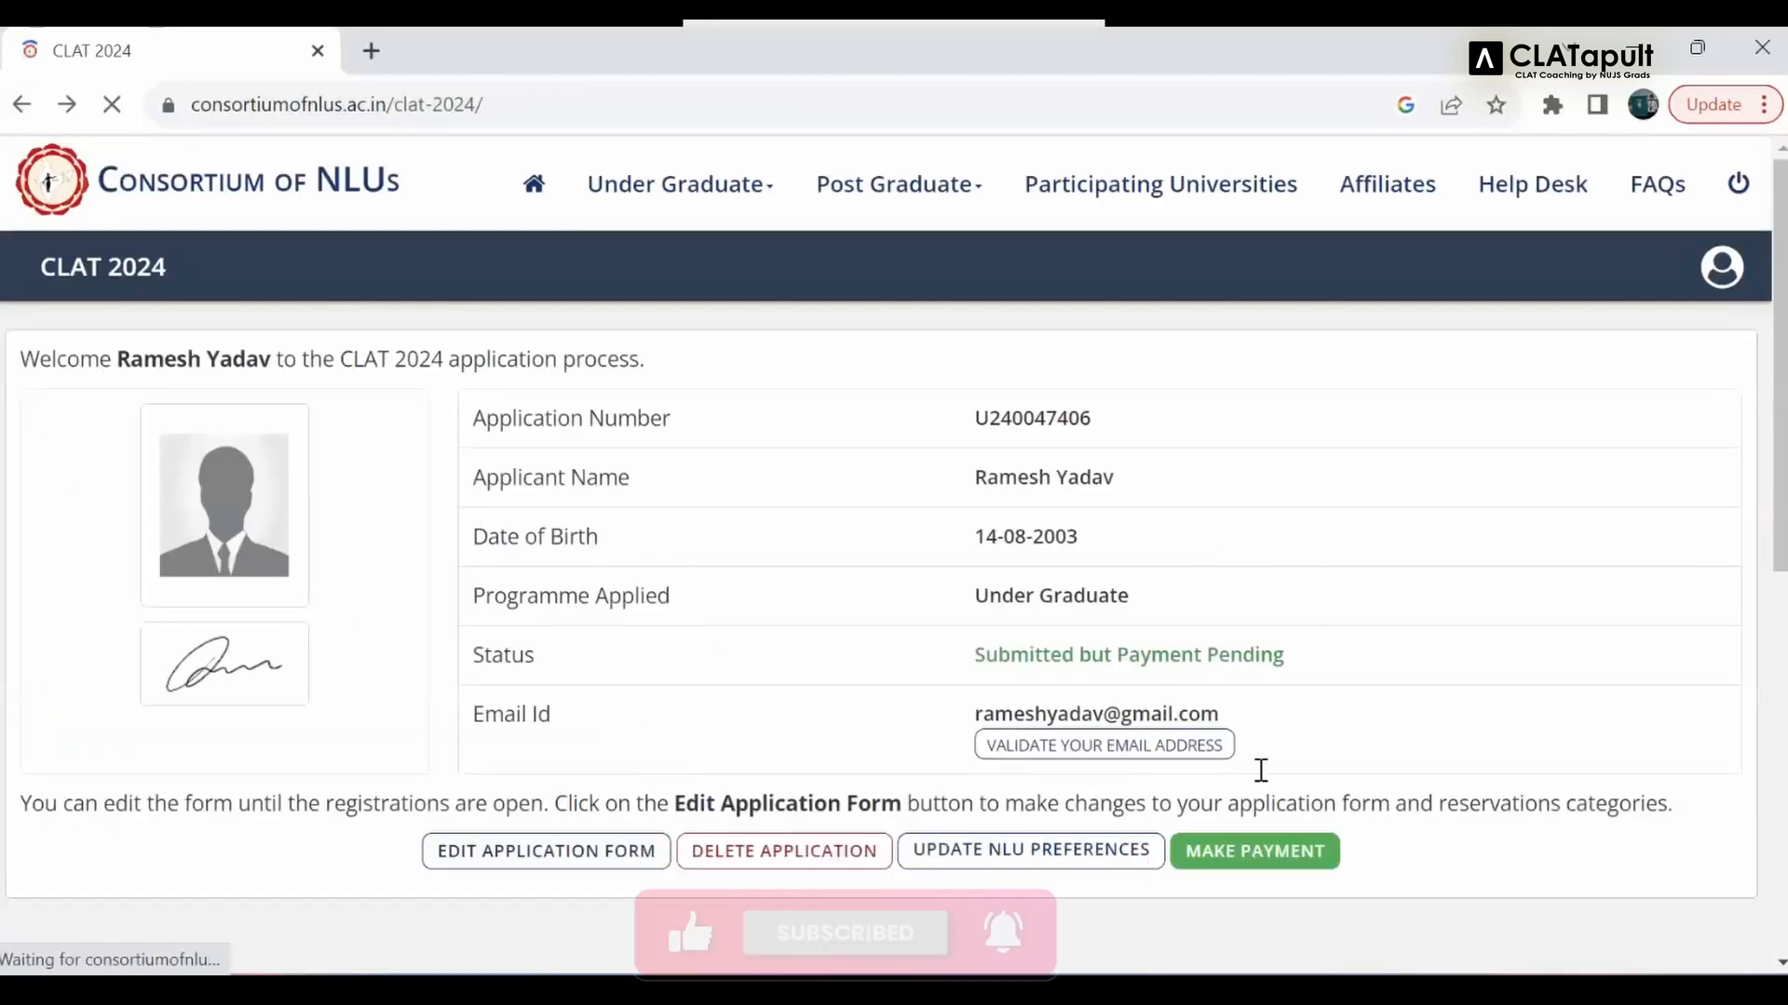
{"action": "left_click", "coordinate": [1293, 861]}
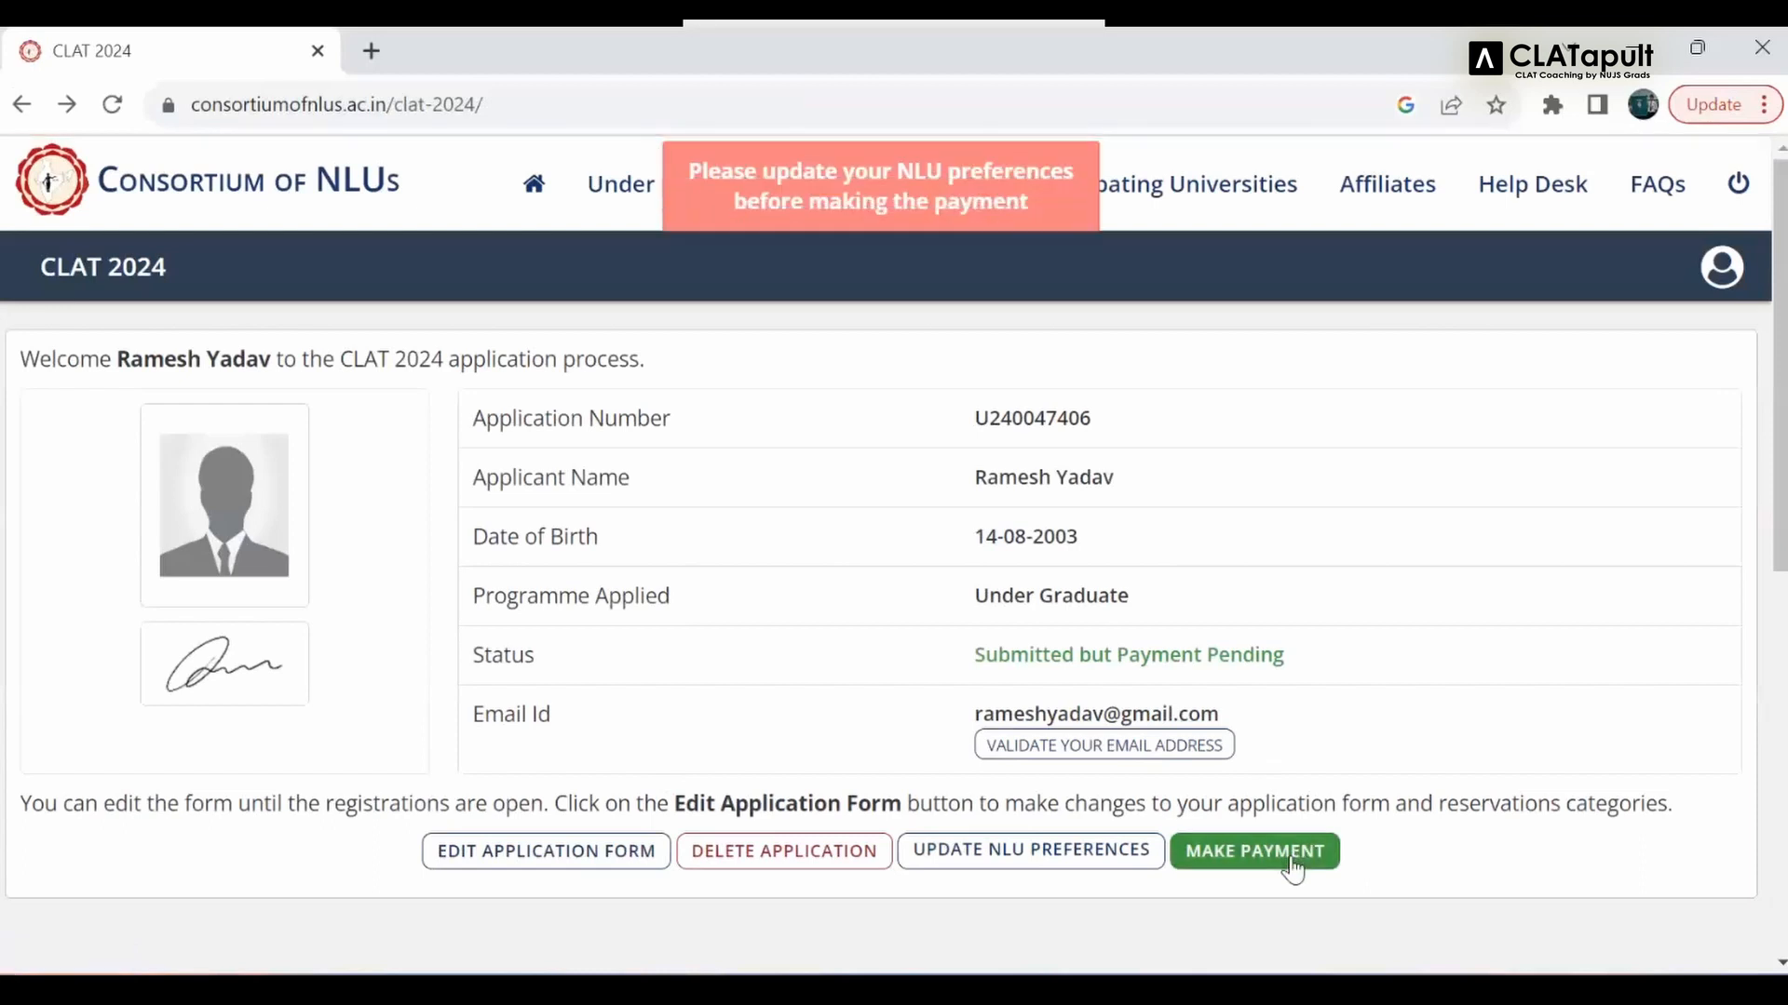
{"action": "left_click", "coordinate": [1078, 854]}
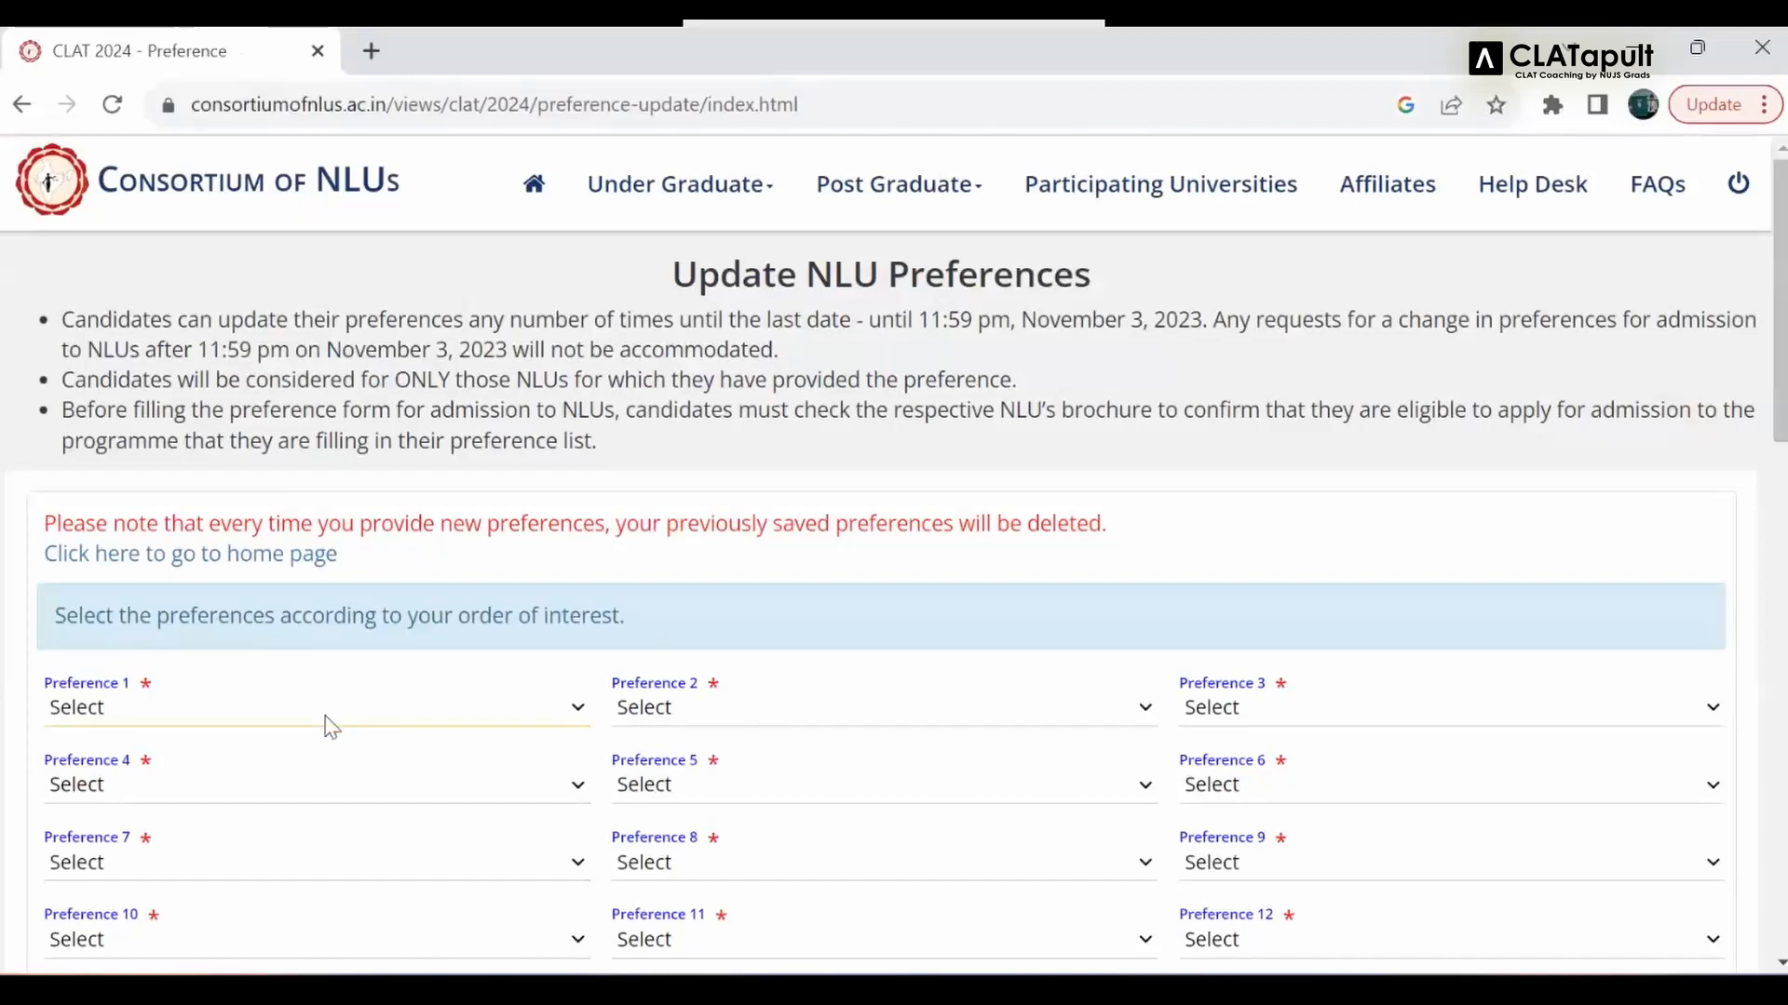
Choose NLSIU Bengaluru, NALSAR Hyderabad, WBNUJS Kolkata and NLIU Bhopal as preferences 1–4.
{"action": "left_click", "coordinate": [92, 177]}
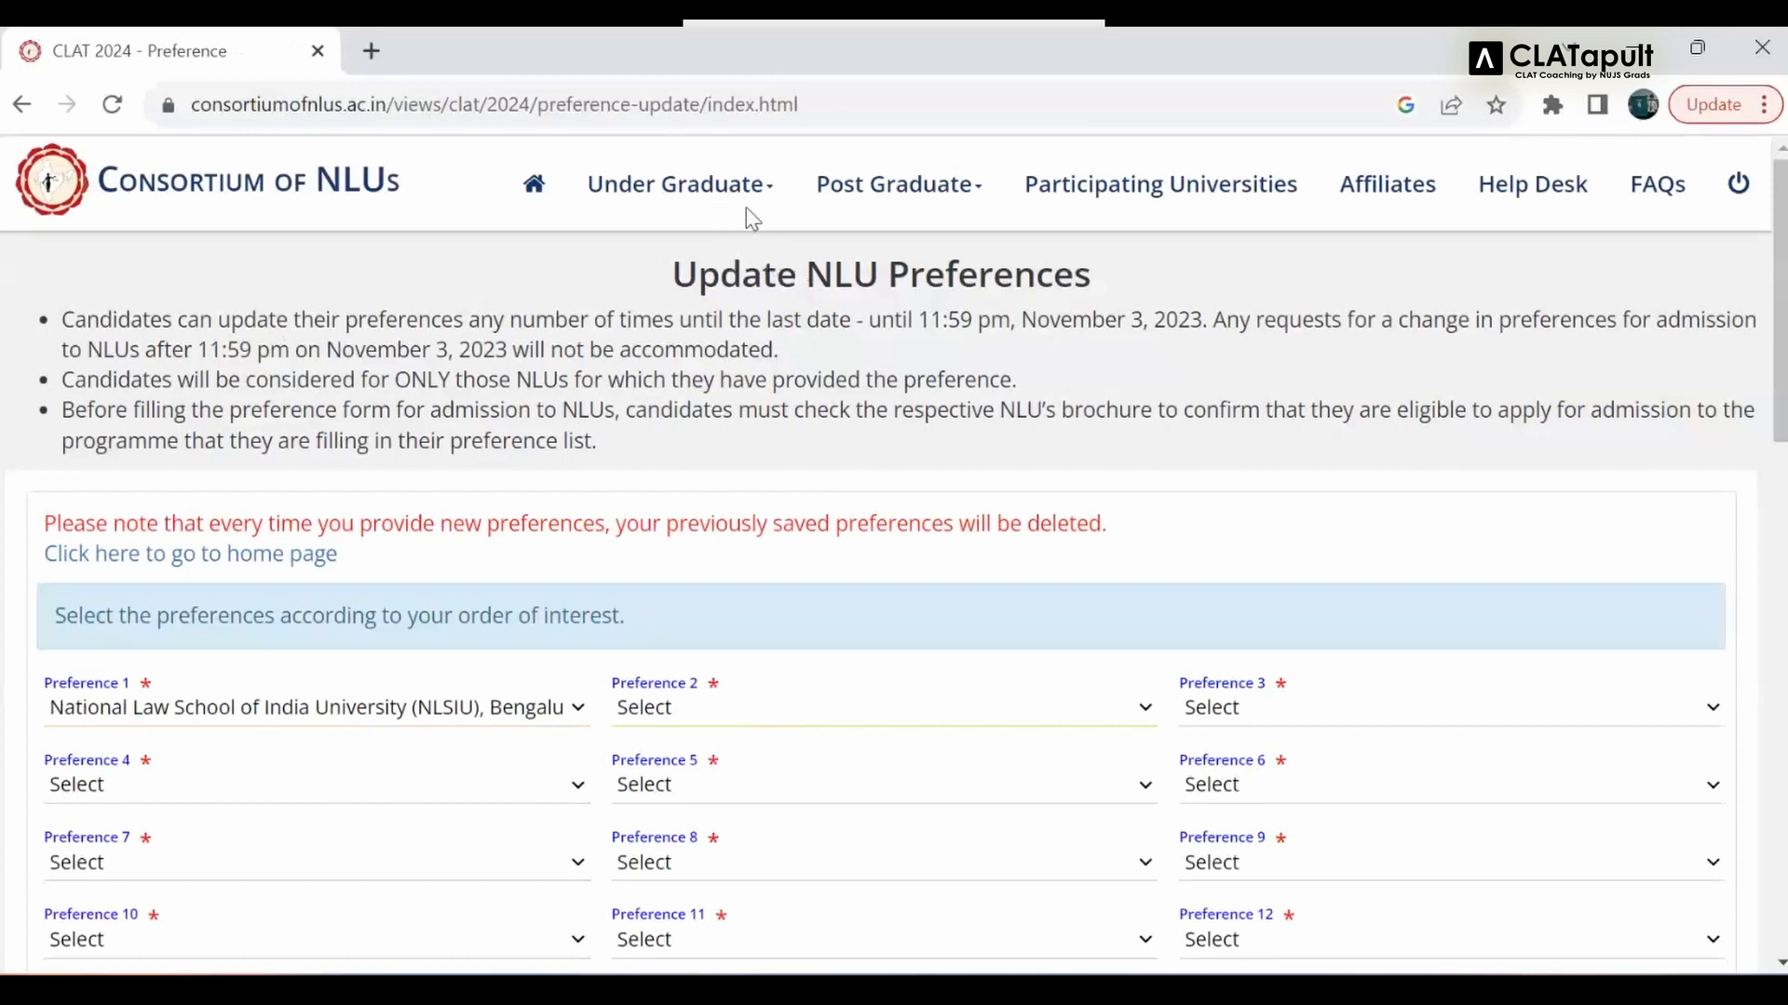
{"action": "left_click", "coordinate": [730, 175]}
{"action": "left_click", "coordinate": [1260, 709]}
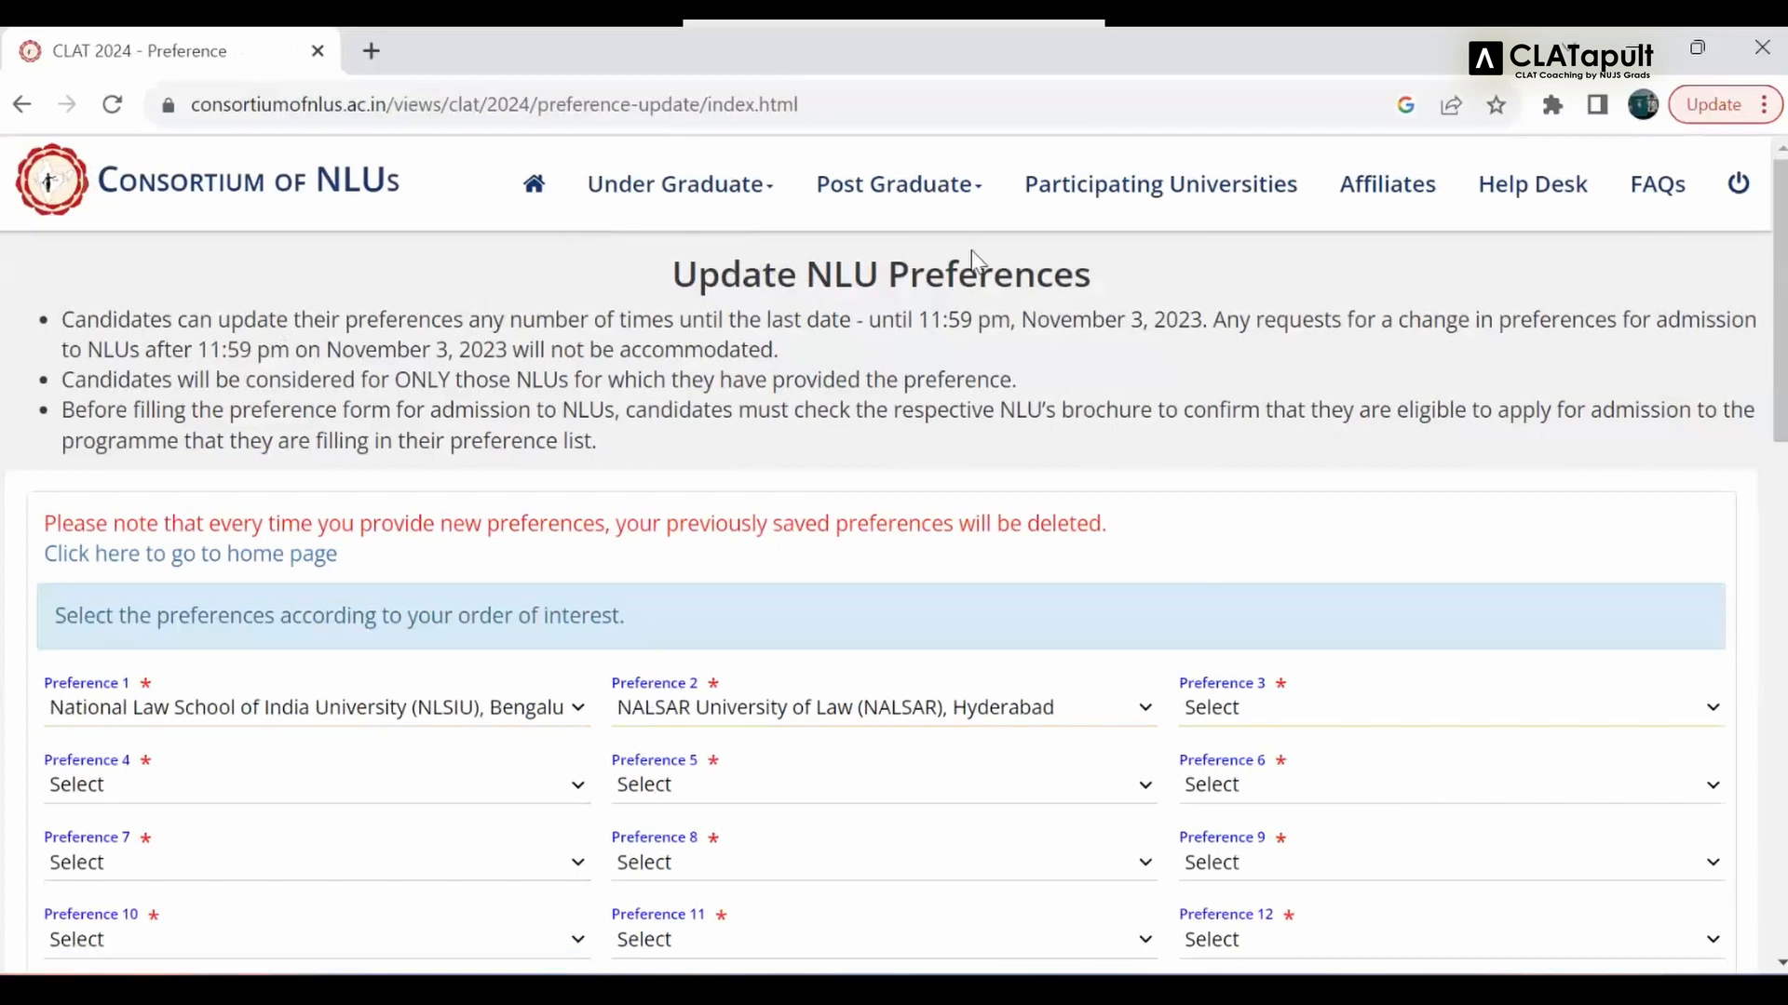
{"action": "left_click", "coordinate": [901, 231]}
{"action": "left_click", "coordinate": [367, 778]}
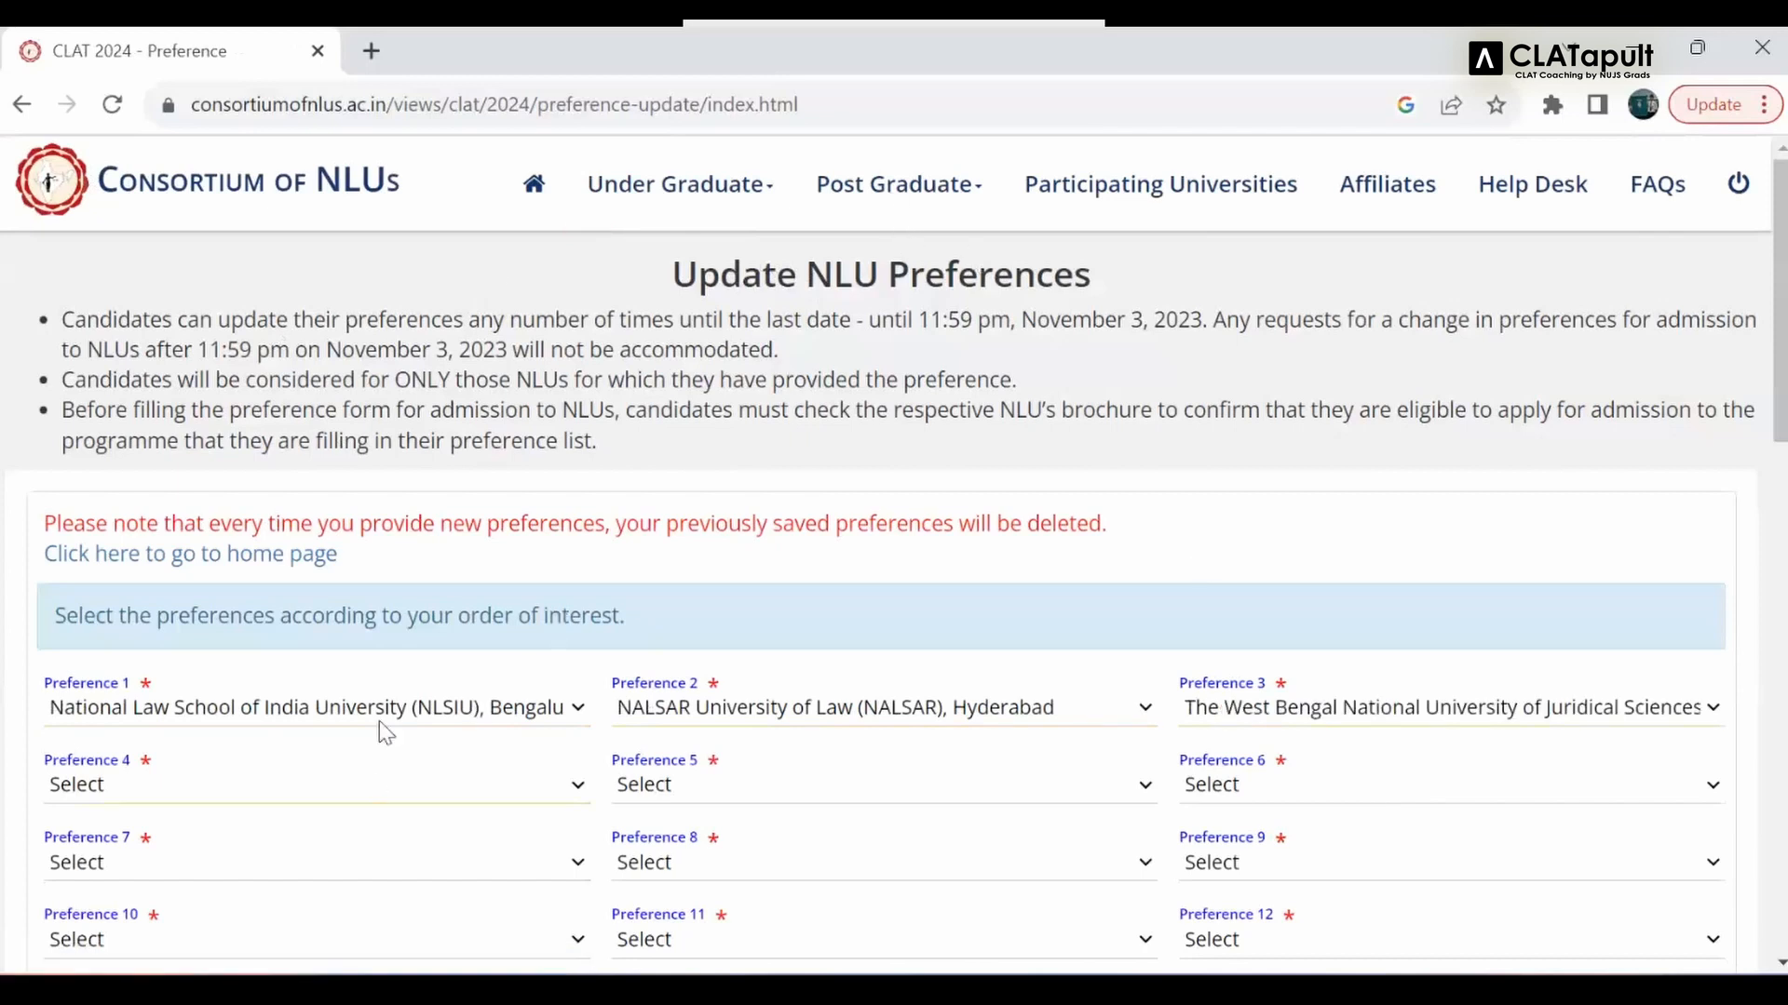
{"action": "left_click", "coordinate": [442, 267]}
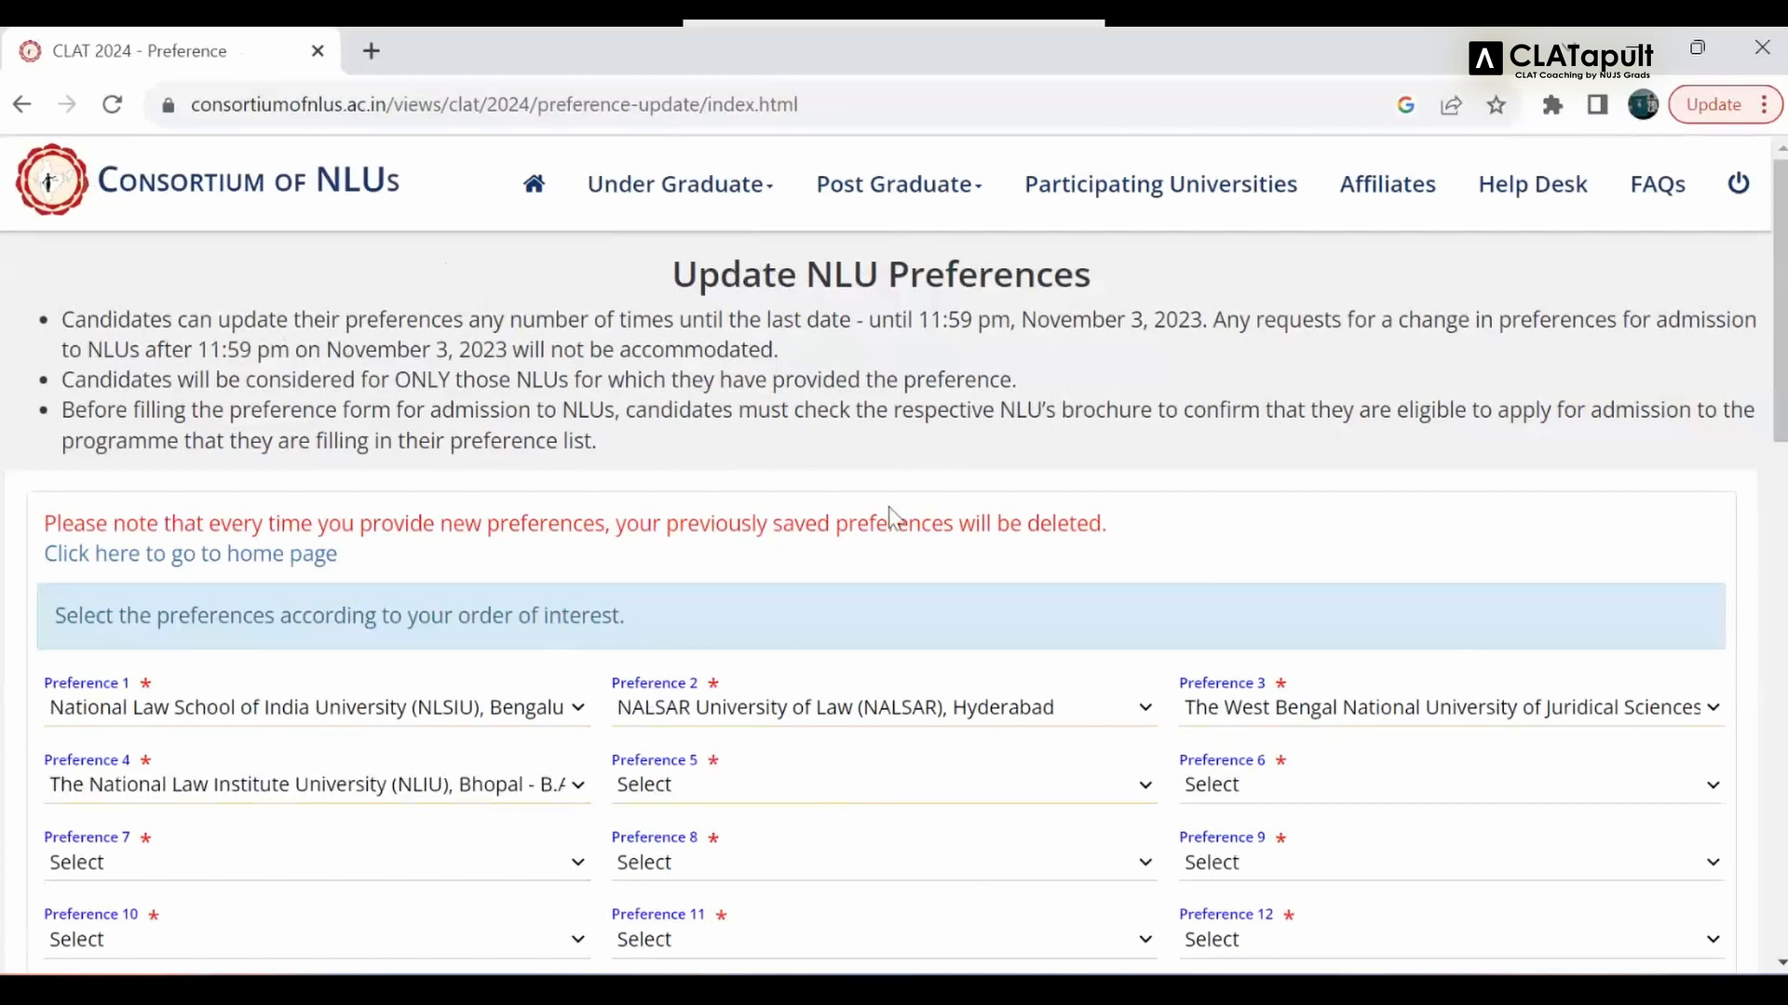
Accept the science-eligibility alert, then set preference 5 to NLU Jodhpur and preference 6 to HNLU Raipur.
{"action": "left_click", "coordinate": [693, 272]}
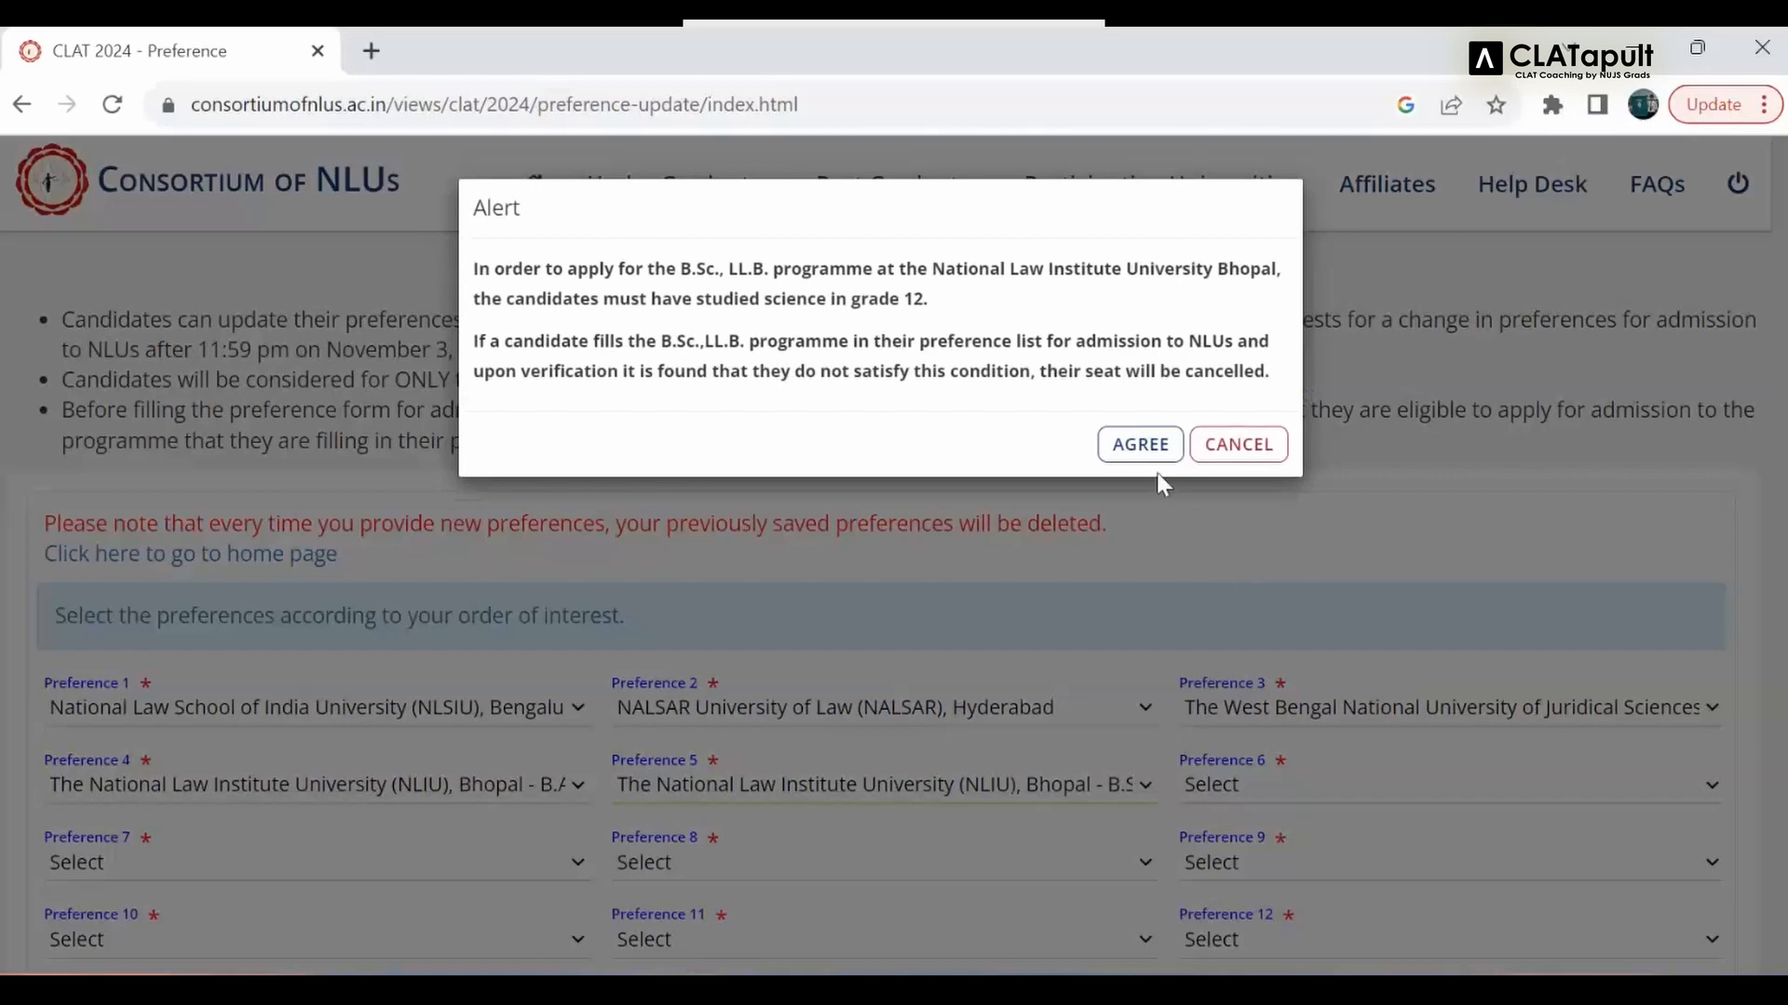
{"action": "left_click", "coordinate": [1137, 447]}
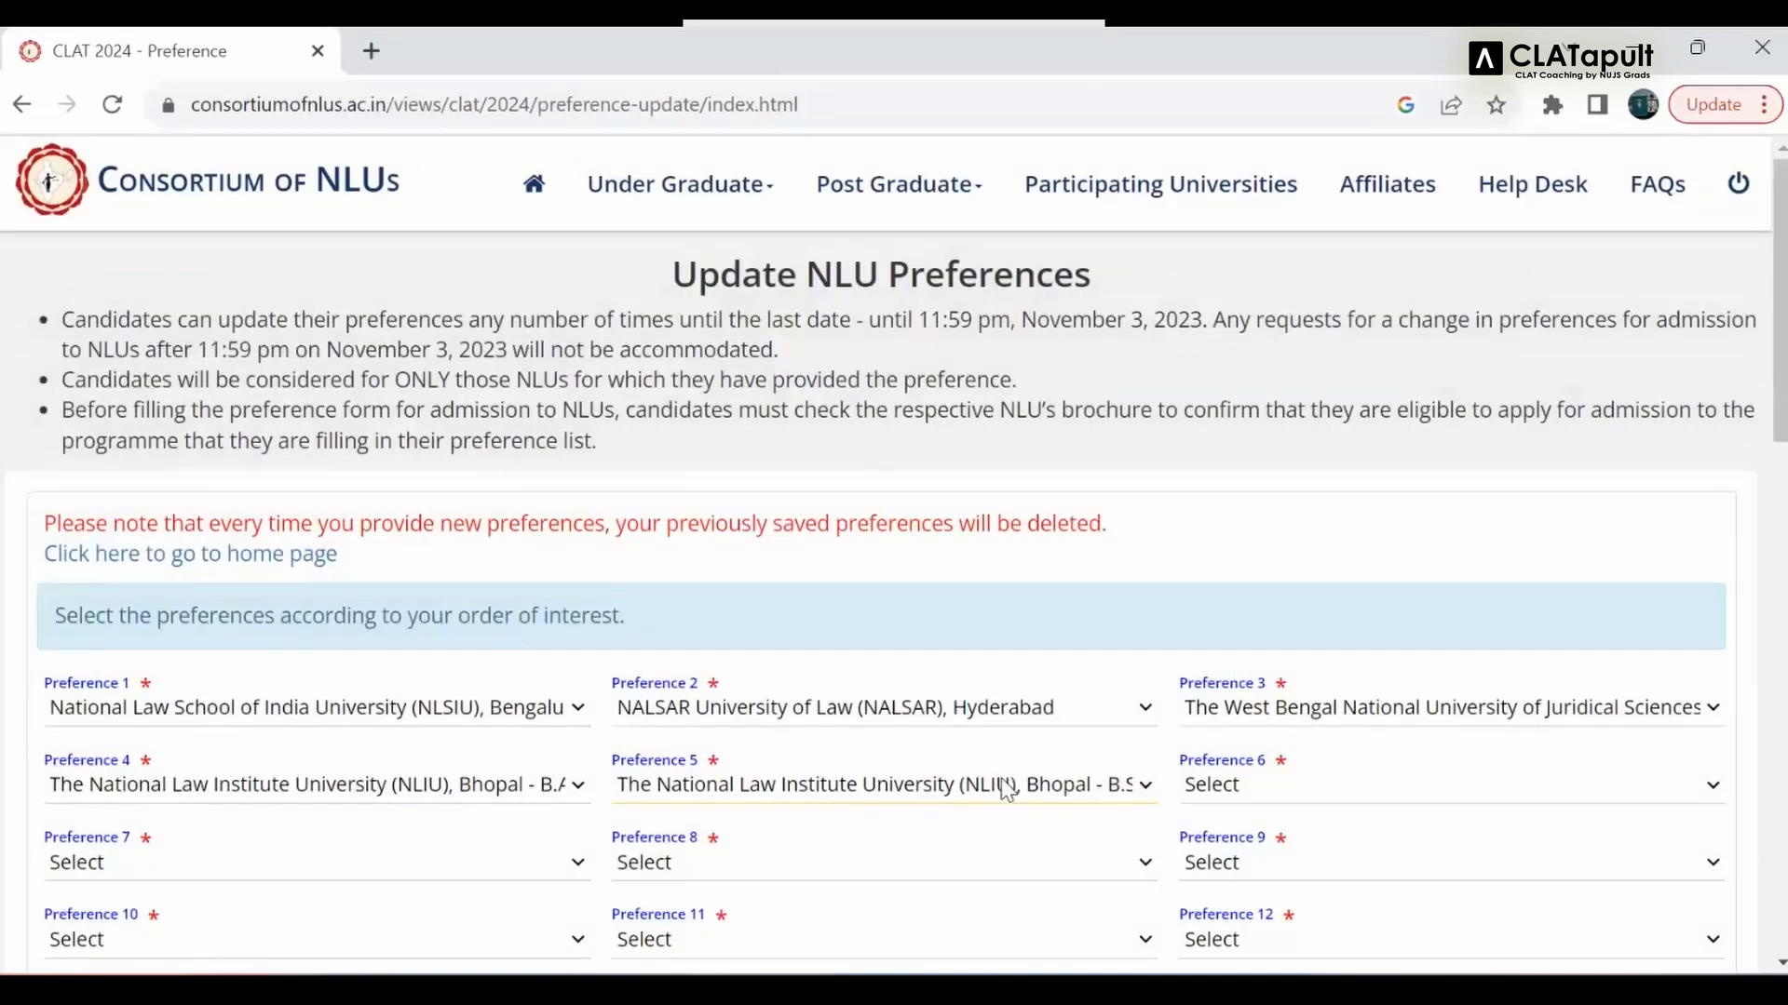
{"action": "left_click", "coordinate": [918, 311]}
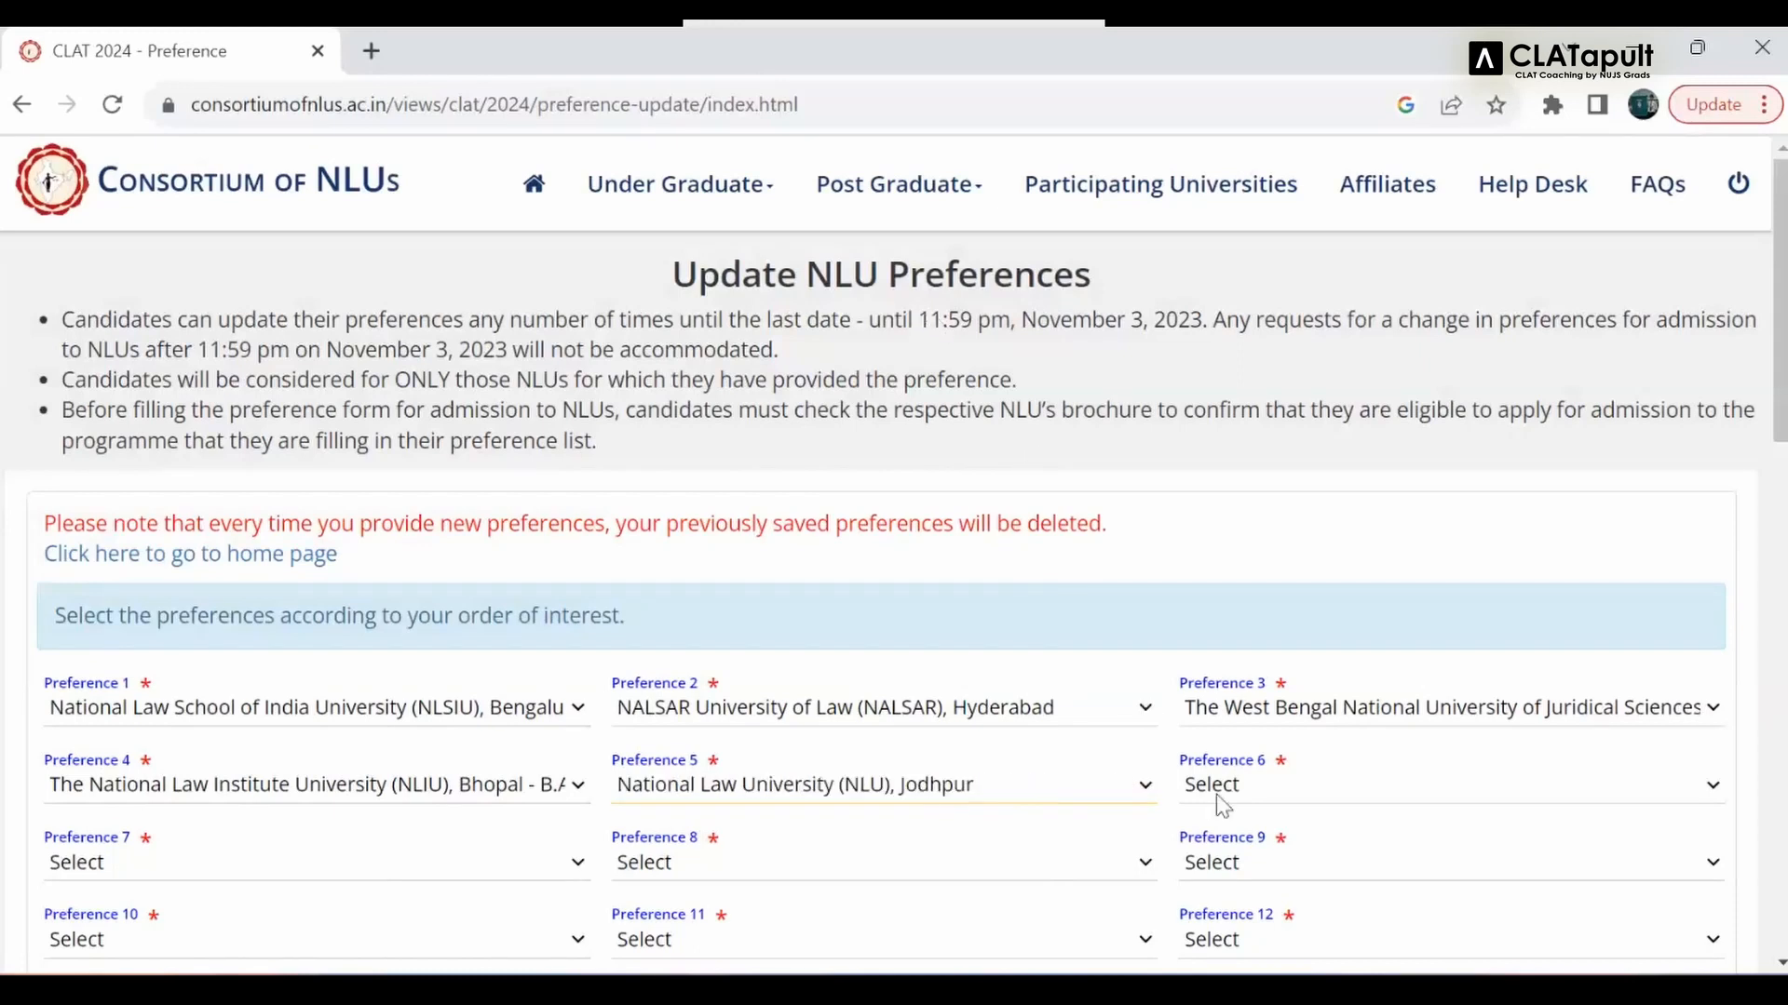
{"action": "left_click", "coordinate": [1294, 801]}
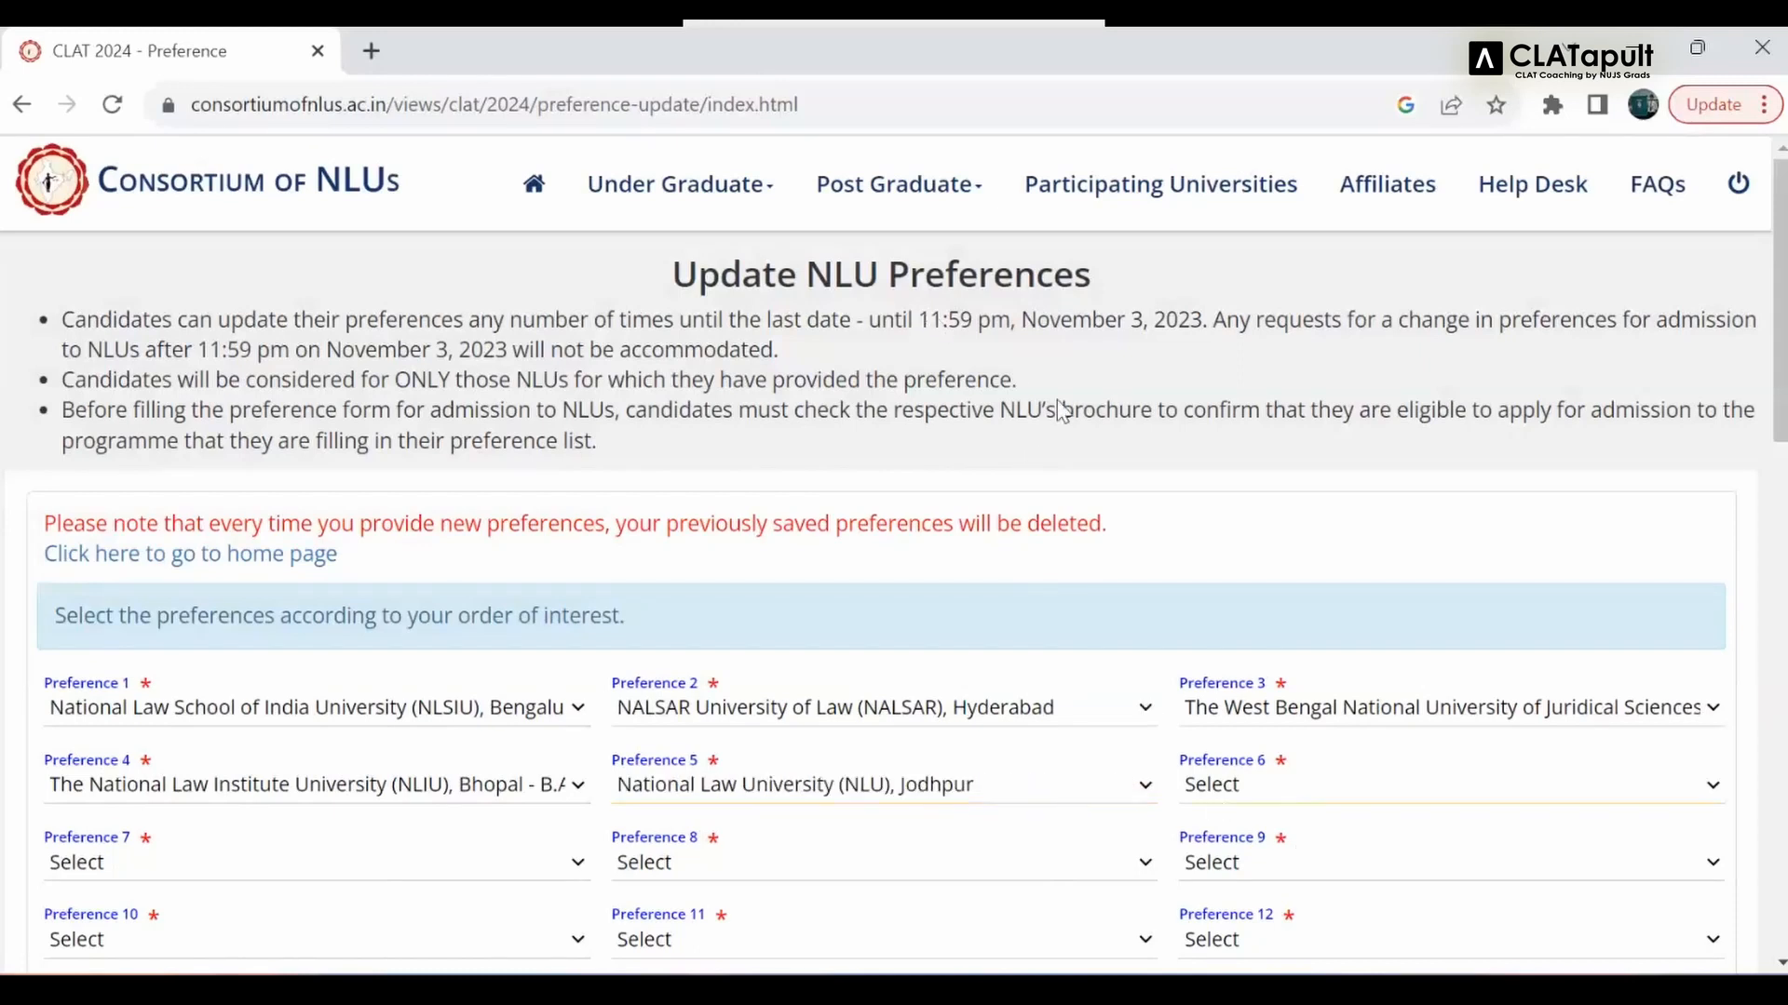
{"action": "left_click", "coordinate": [970, 305]}
Set preferences 7–11: GNLU Gandhinagar, GNLU Silvassa, RGNUL Punjab, CNLU Patna B.B.A., NLU Odisha.
{"action": "scroll", "coordinate": [407, 735], "scroll_direction": "down", "scroll_amount": 2}
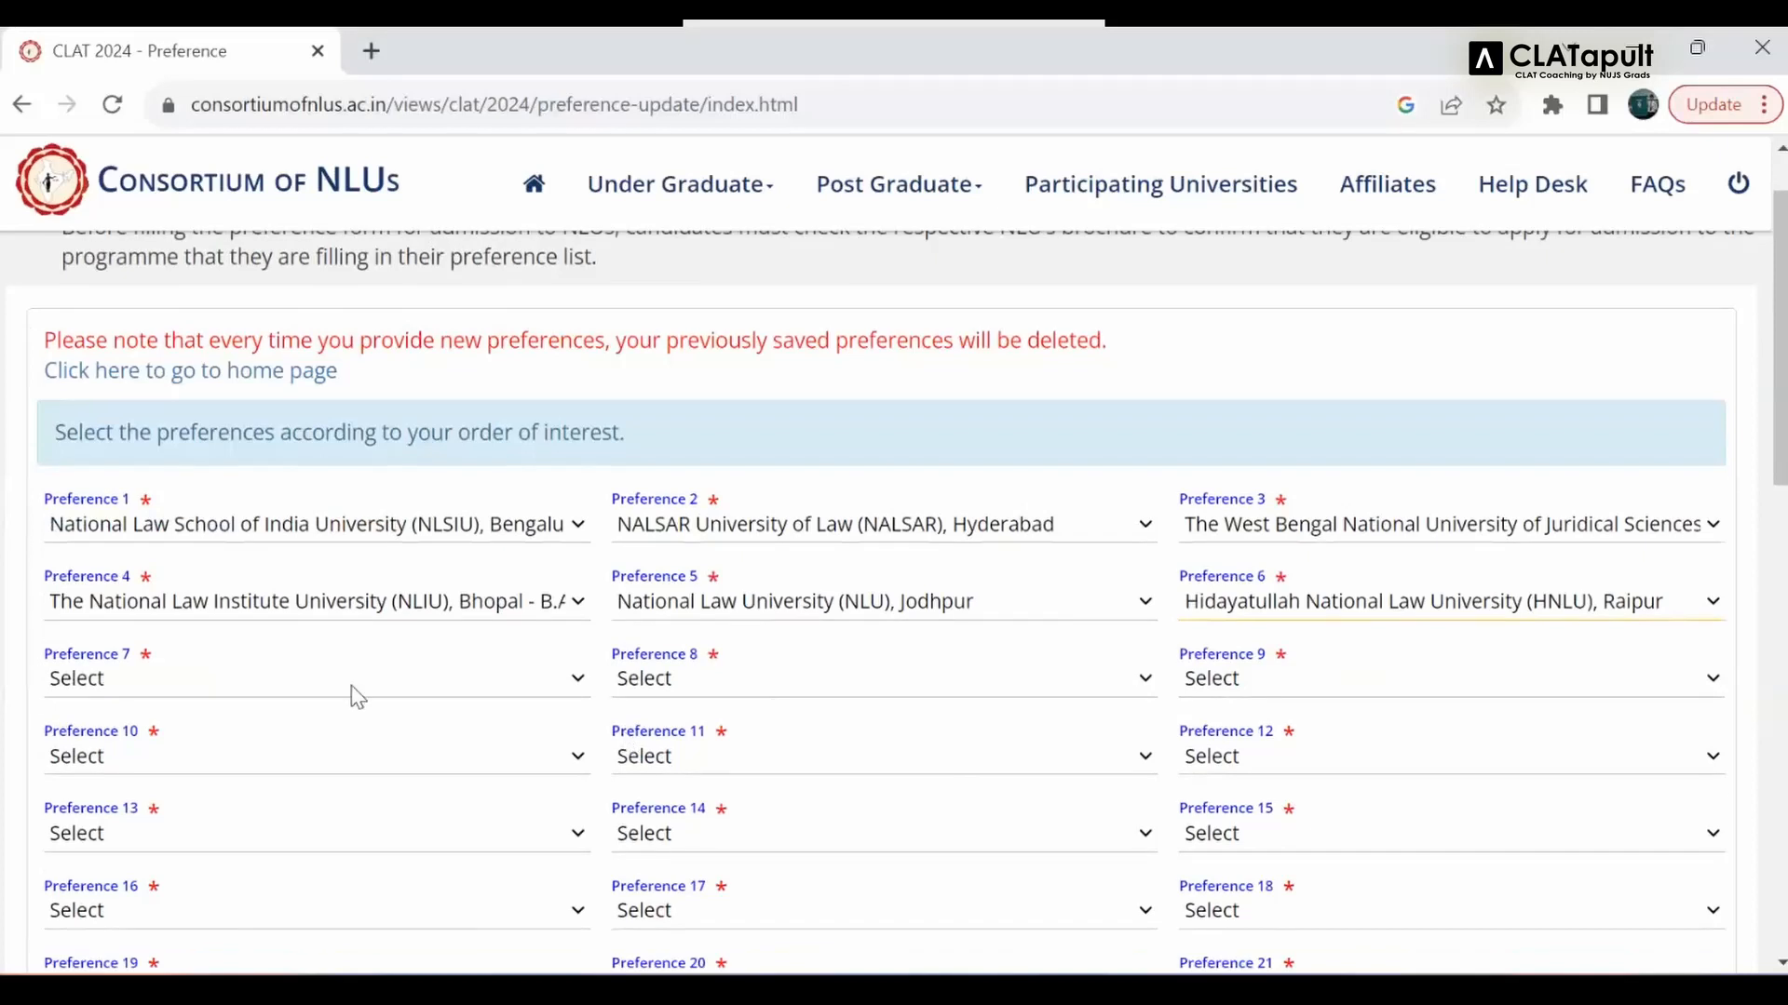
{"action": "left_click", "coordinate": [312, 214]}
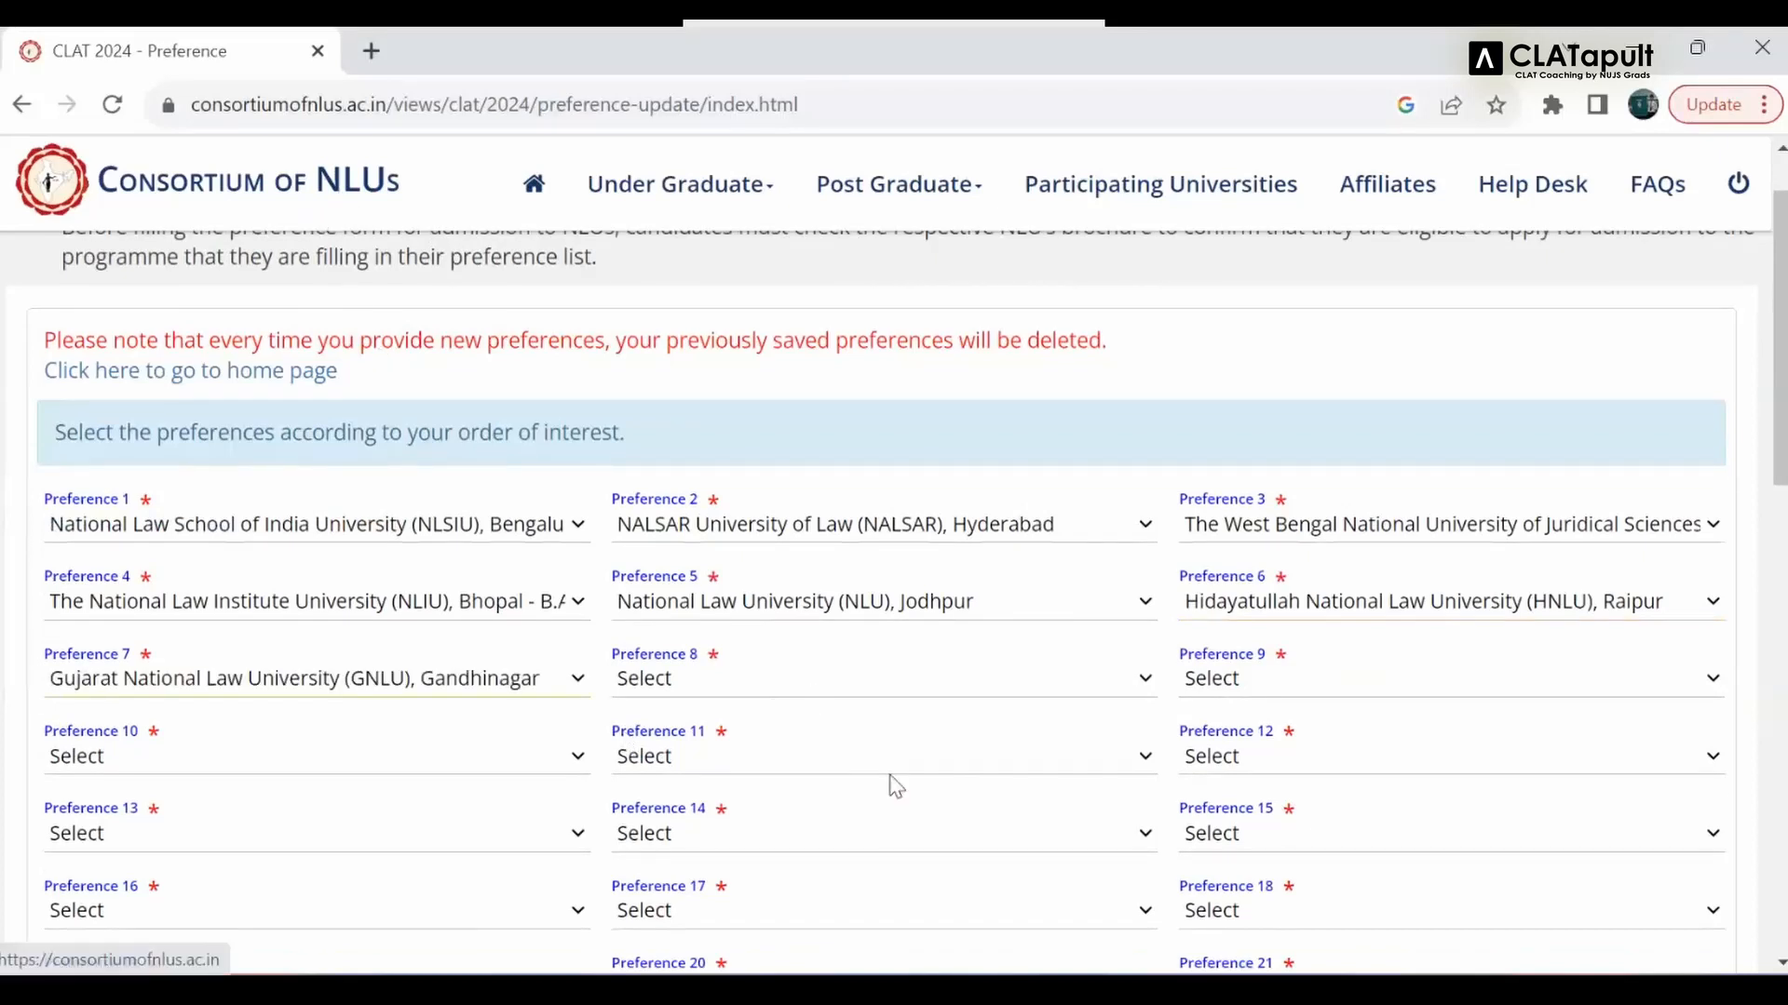
{"action": "left_click", "coordinate": [869, 221]}
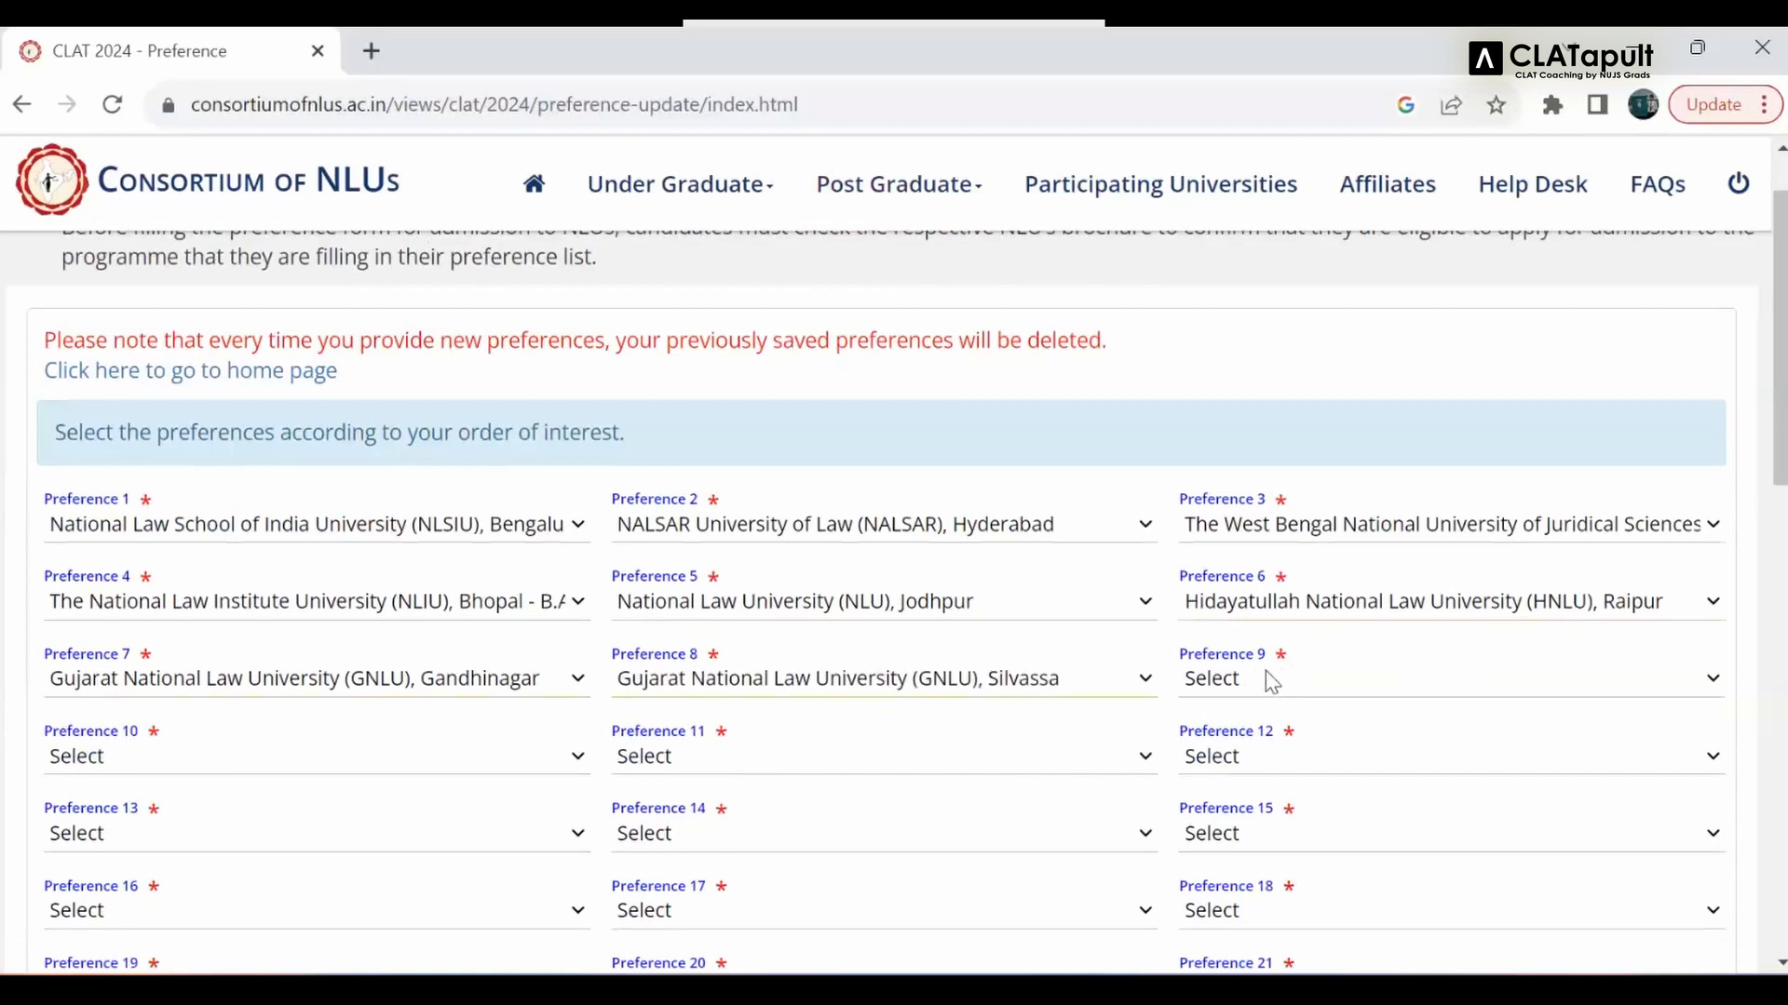
{"action": "left_click", "coordinate": [927, 244]}
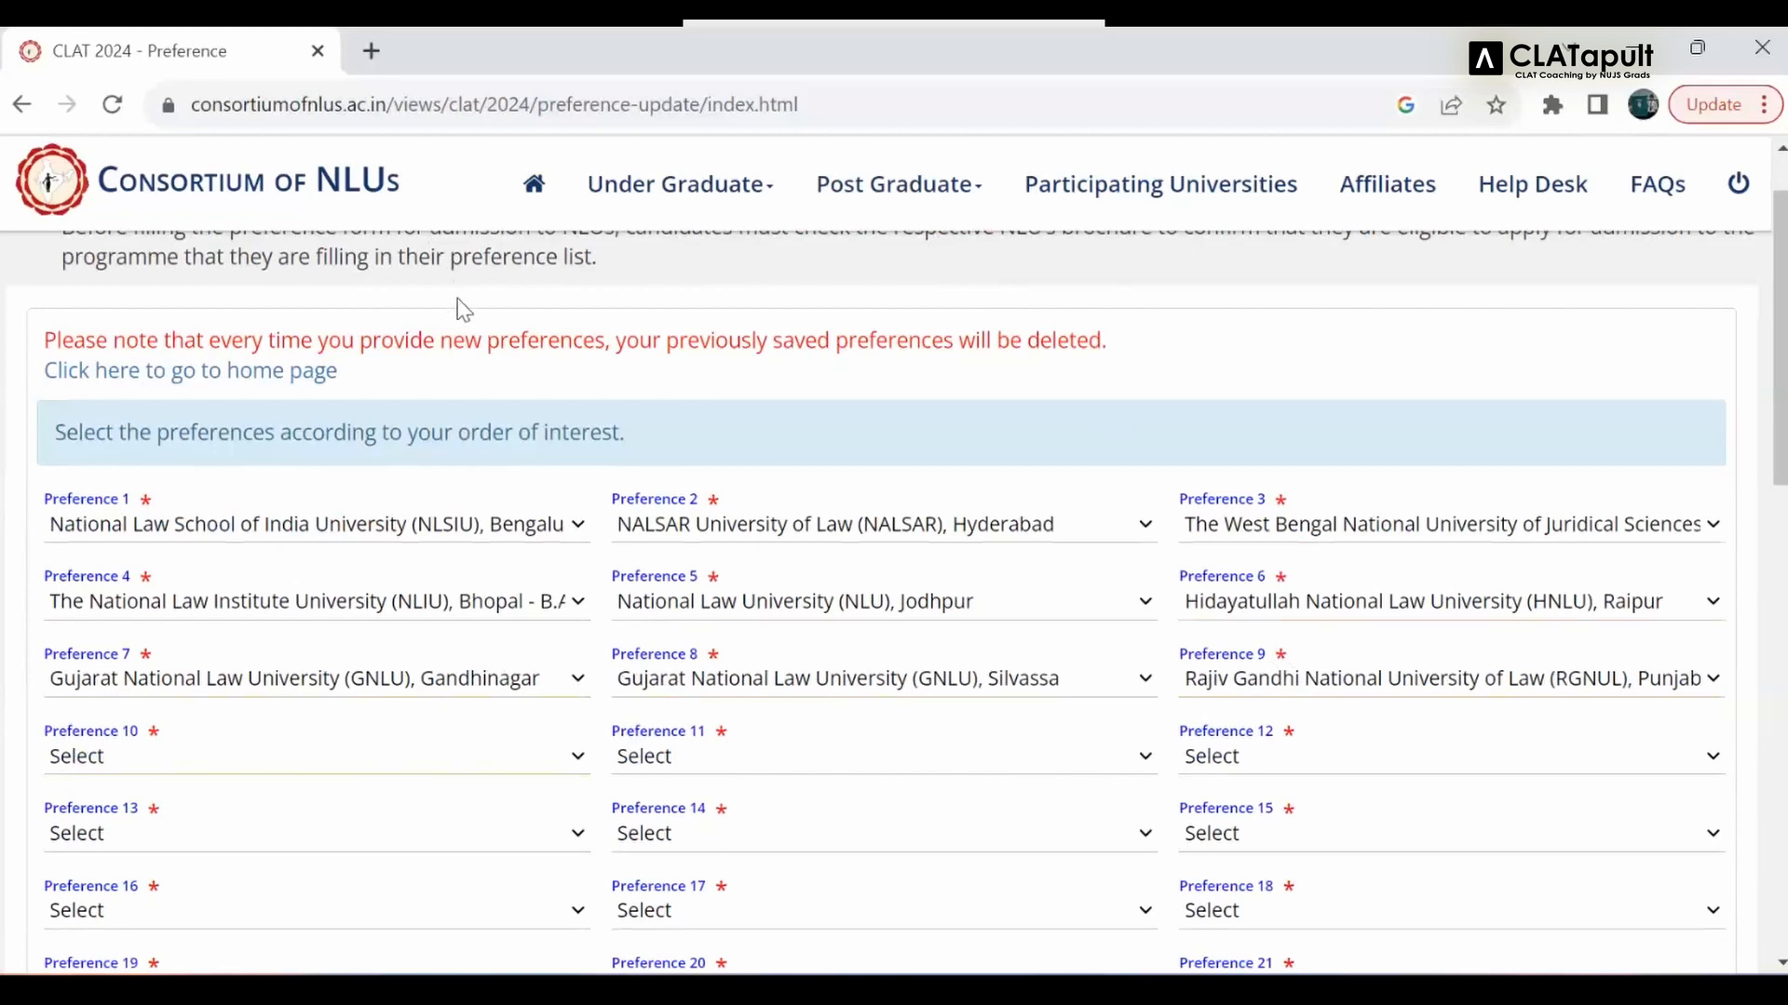
{"action": "left_click", "coordinate": [482, 341]}
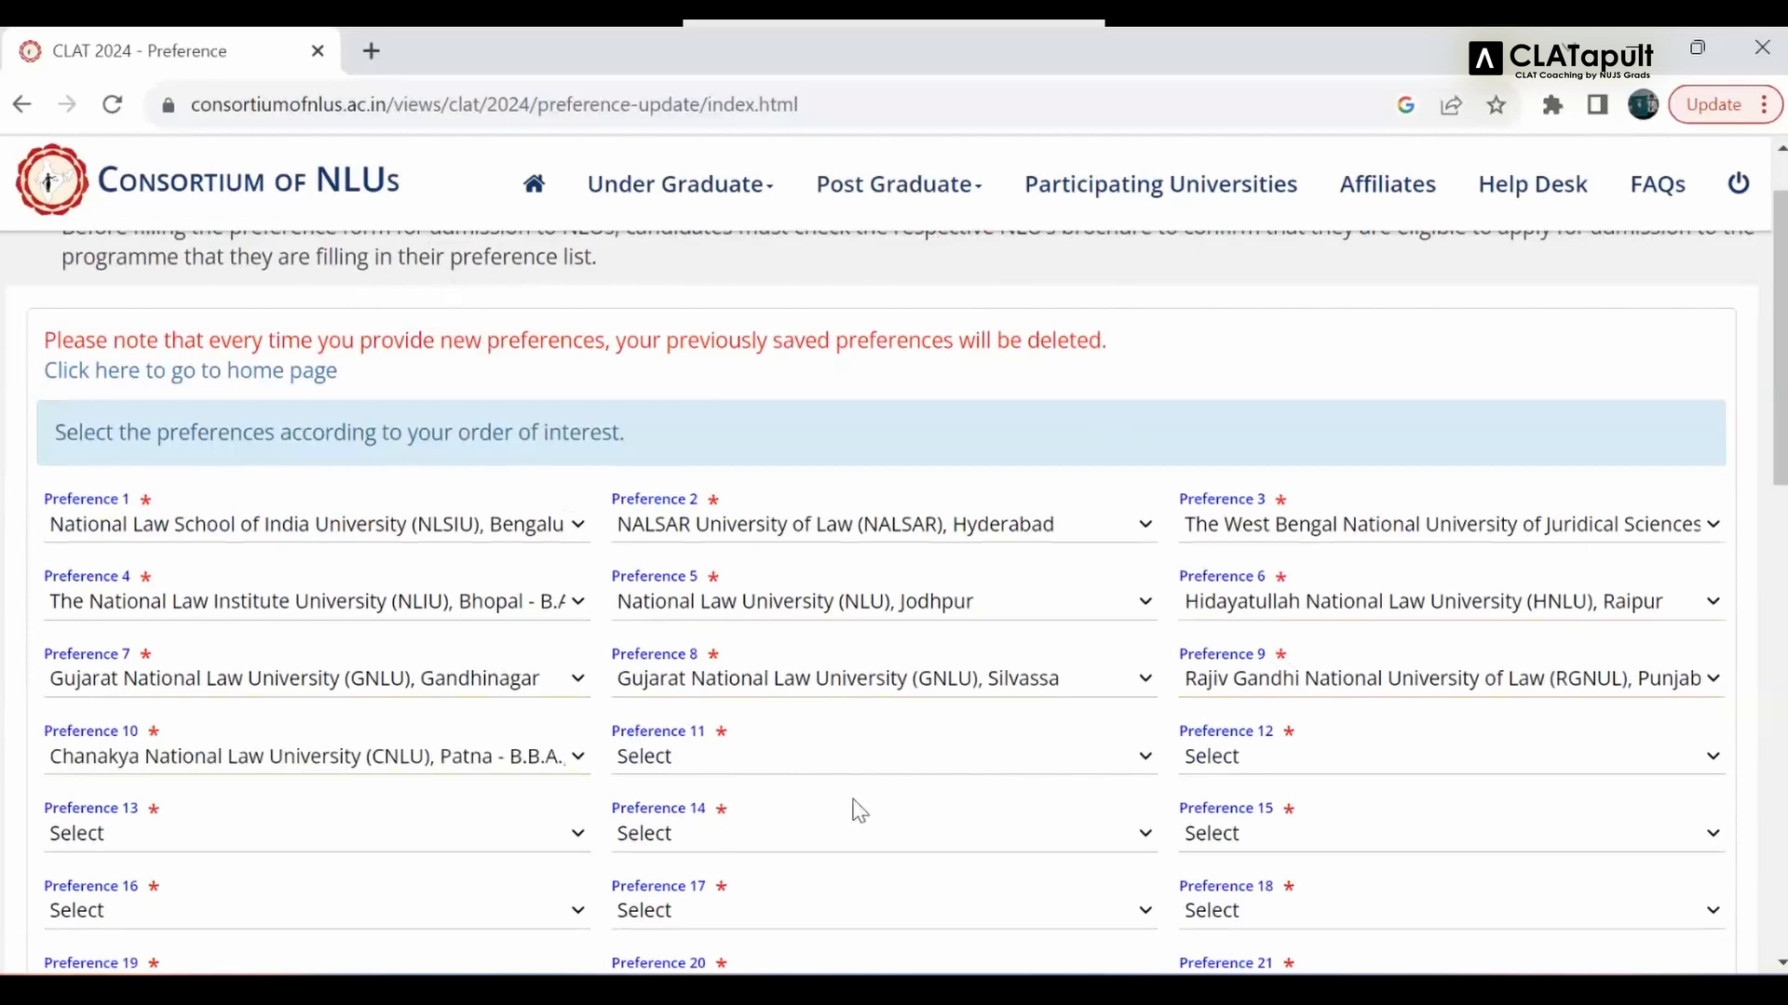
{"action": "left_click", "coordinate": [927, 762]}
{"action": "left_click", "coordinate": [825, 371]}
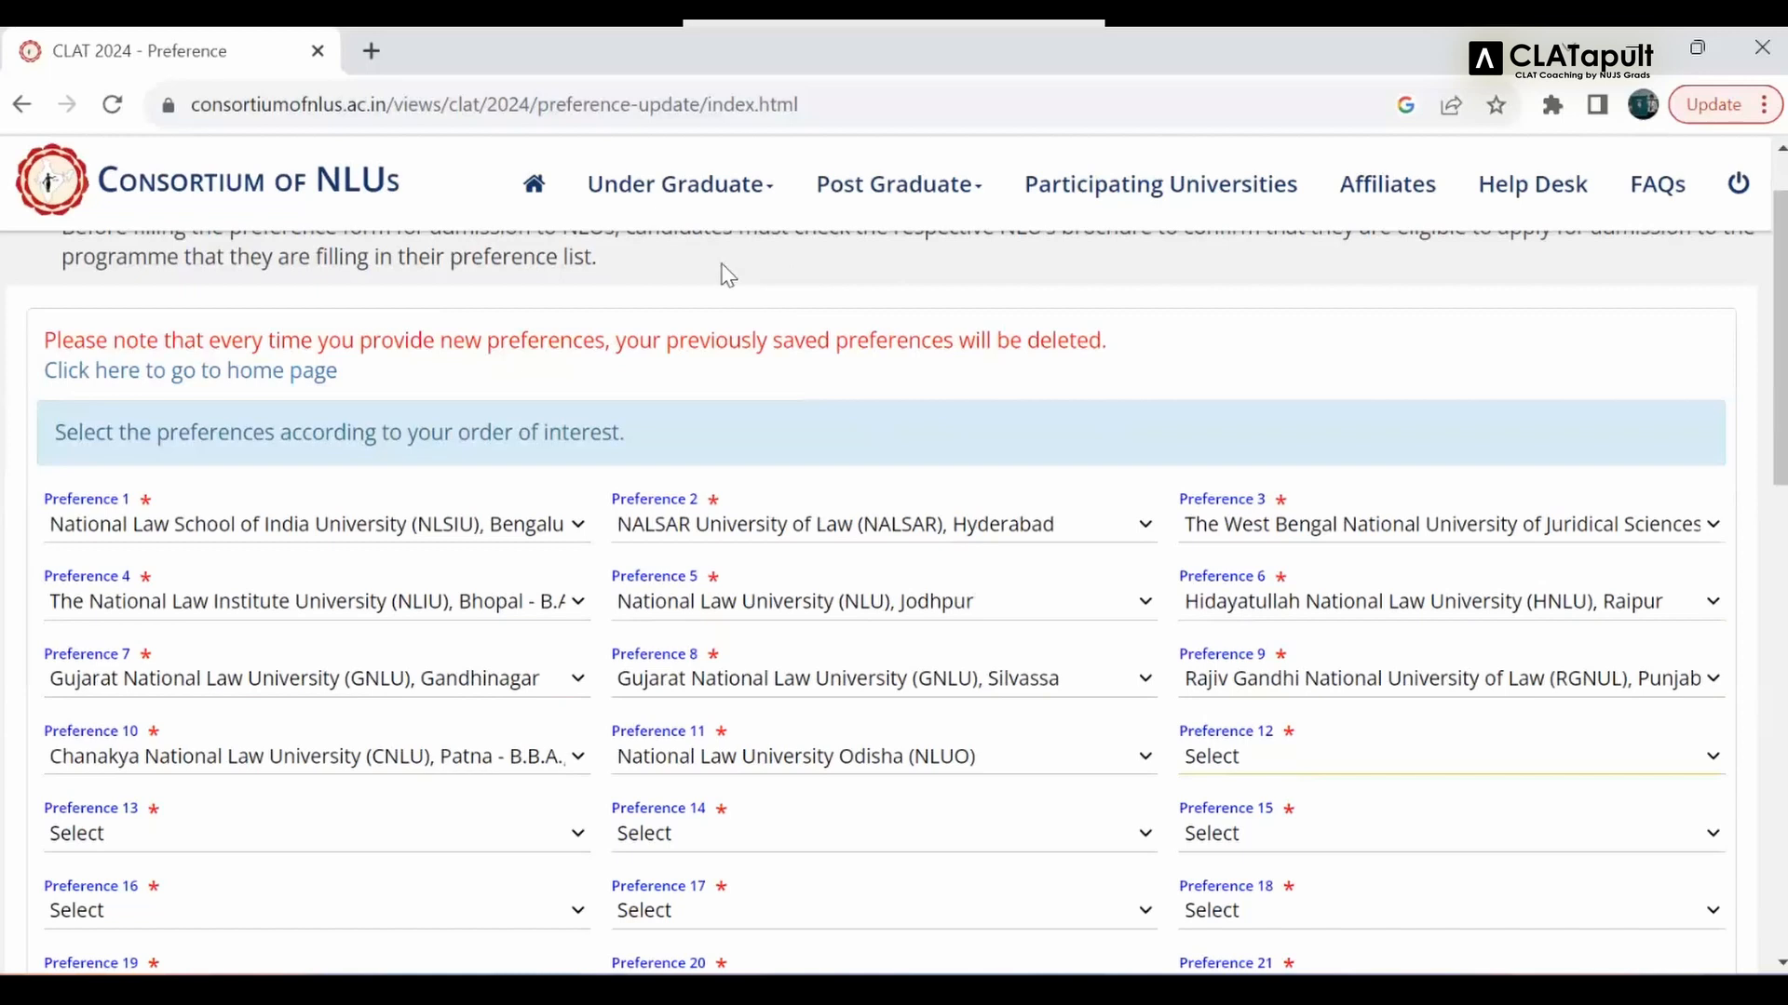
Set preferences 12–14 to NLIU Bhopal B.Sc., WBNUJS B.Sc. LLB and Dr. Ram Manohar Lohiya NLU.
{"action": "left_click", "coordinate": [679, 231]}
{"action": "left_click", "coordinate": [1137, 445]}
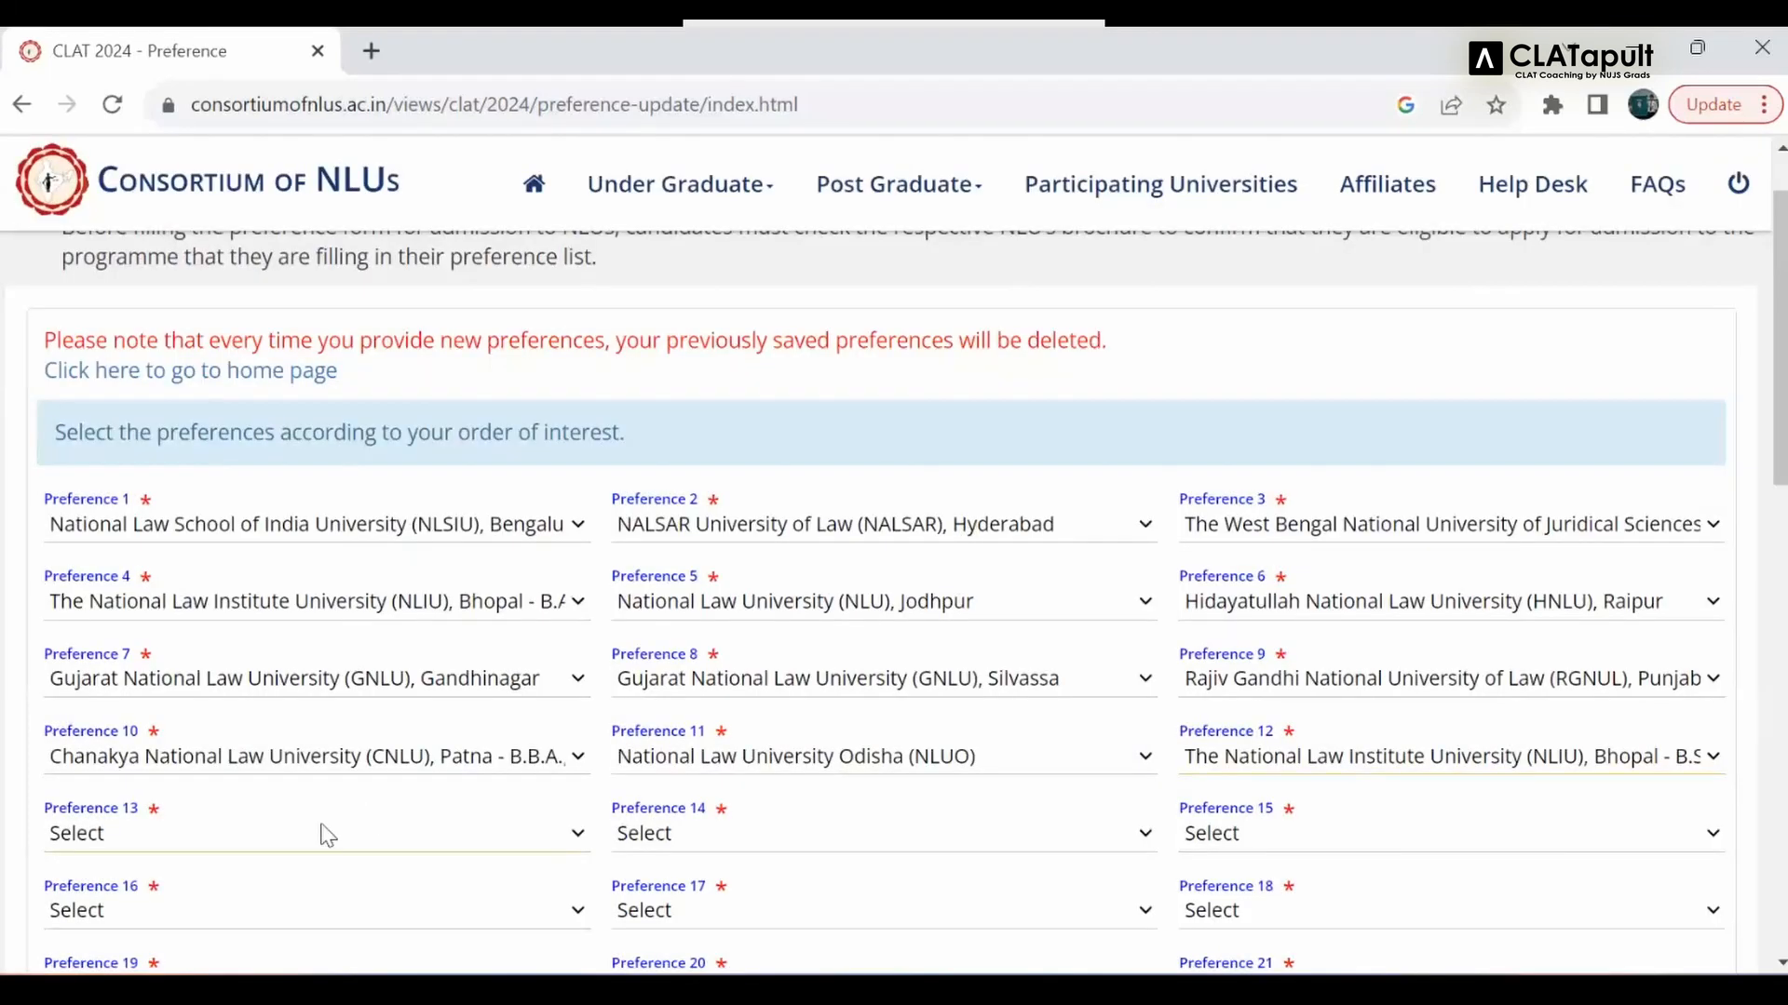
{"action": "left_click", "coordinate": [221, 317]}
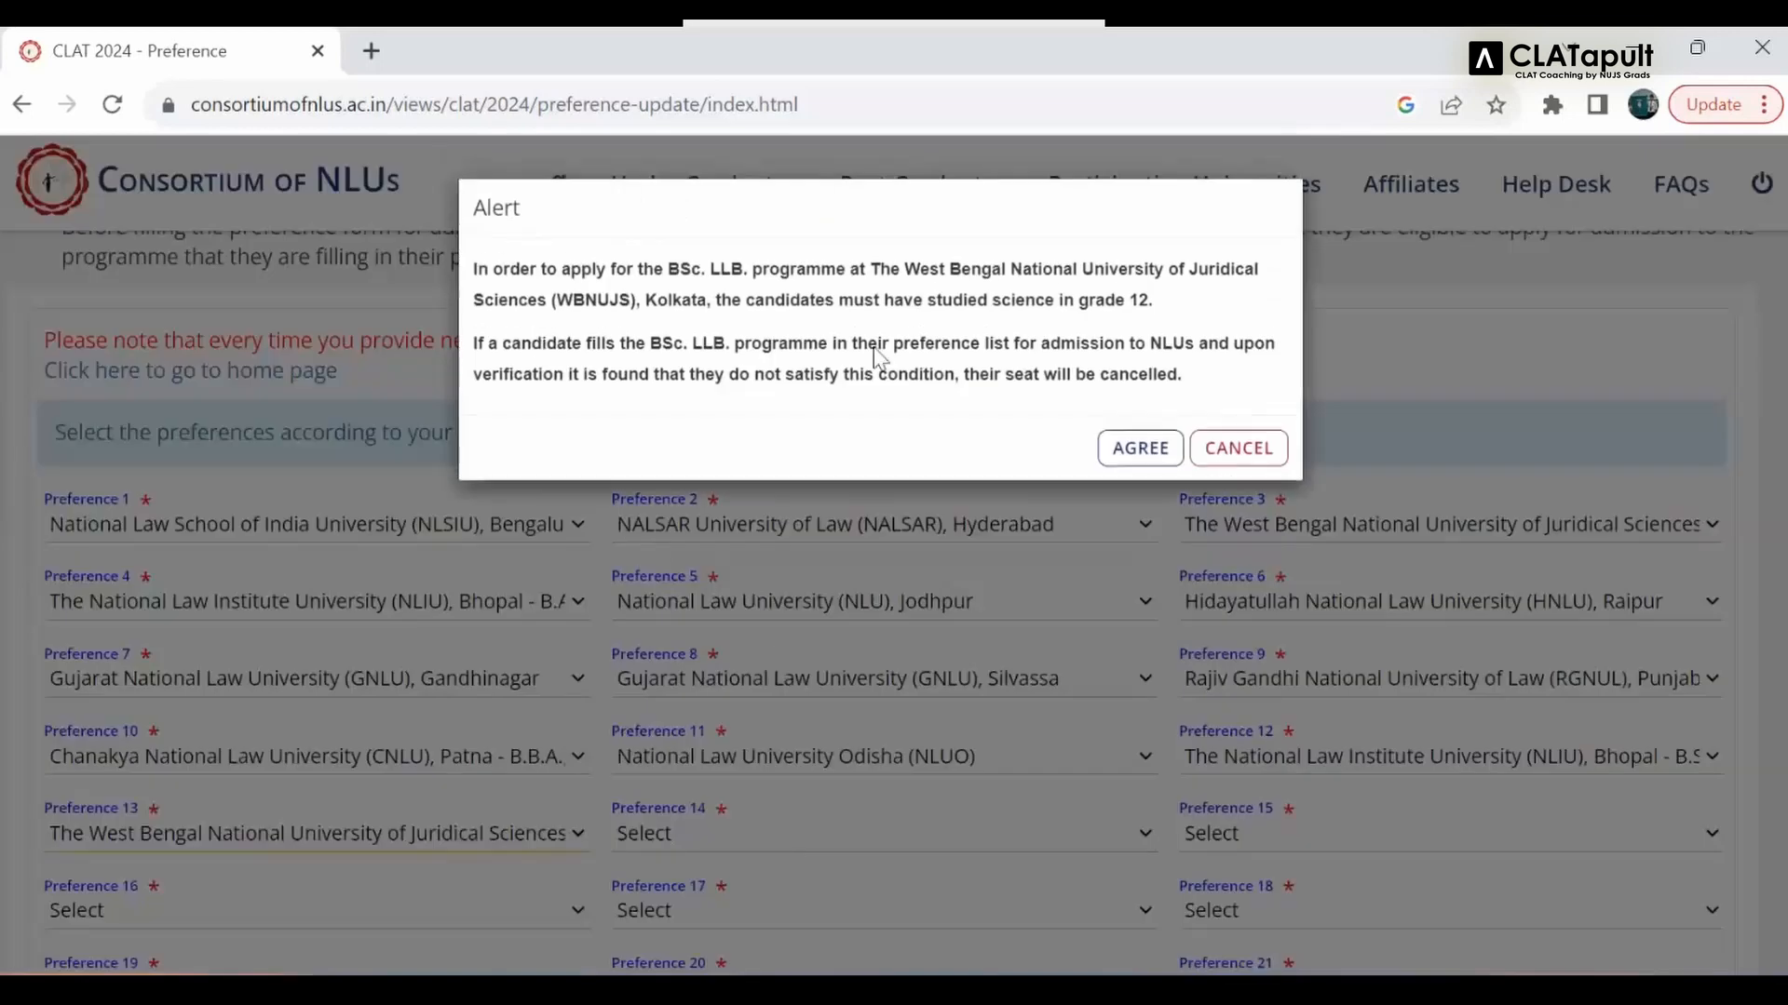
{"action": "left_click", "coordinate": [1137, 447]}
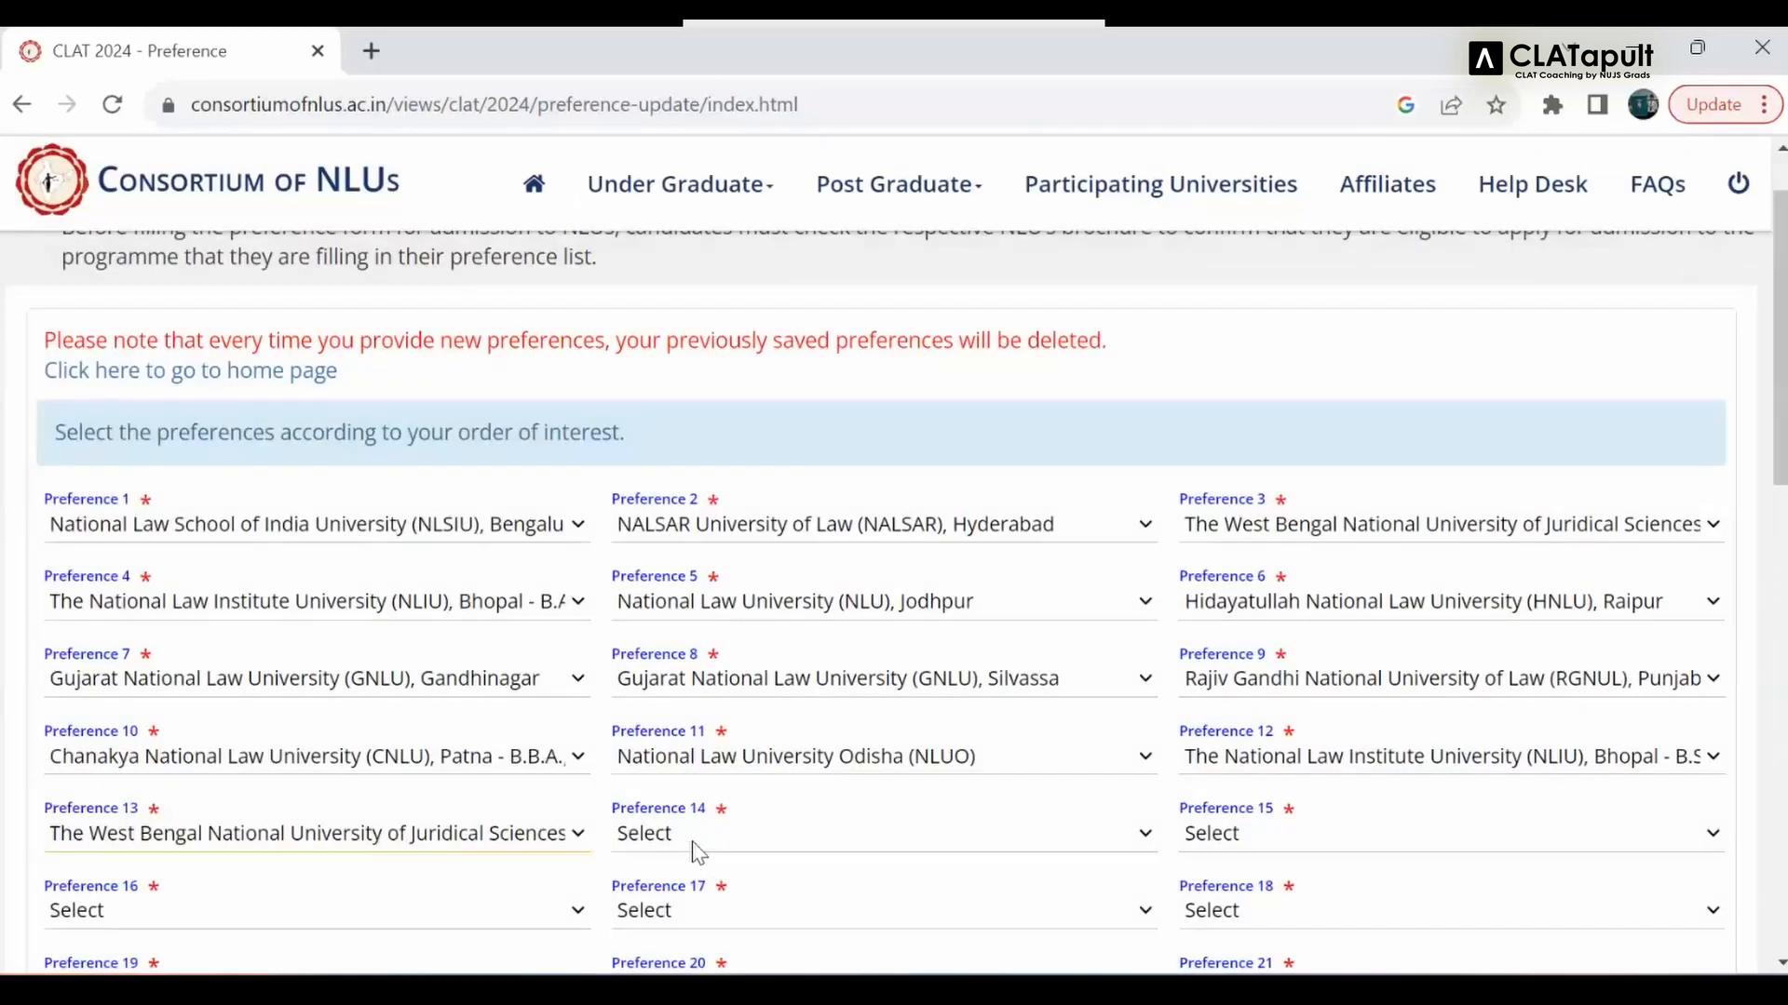
{"action": "left_click", "coordinate": [728, 354]}
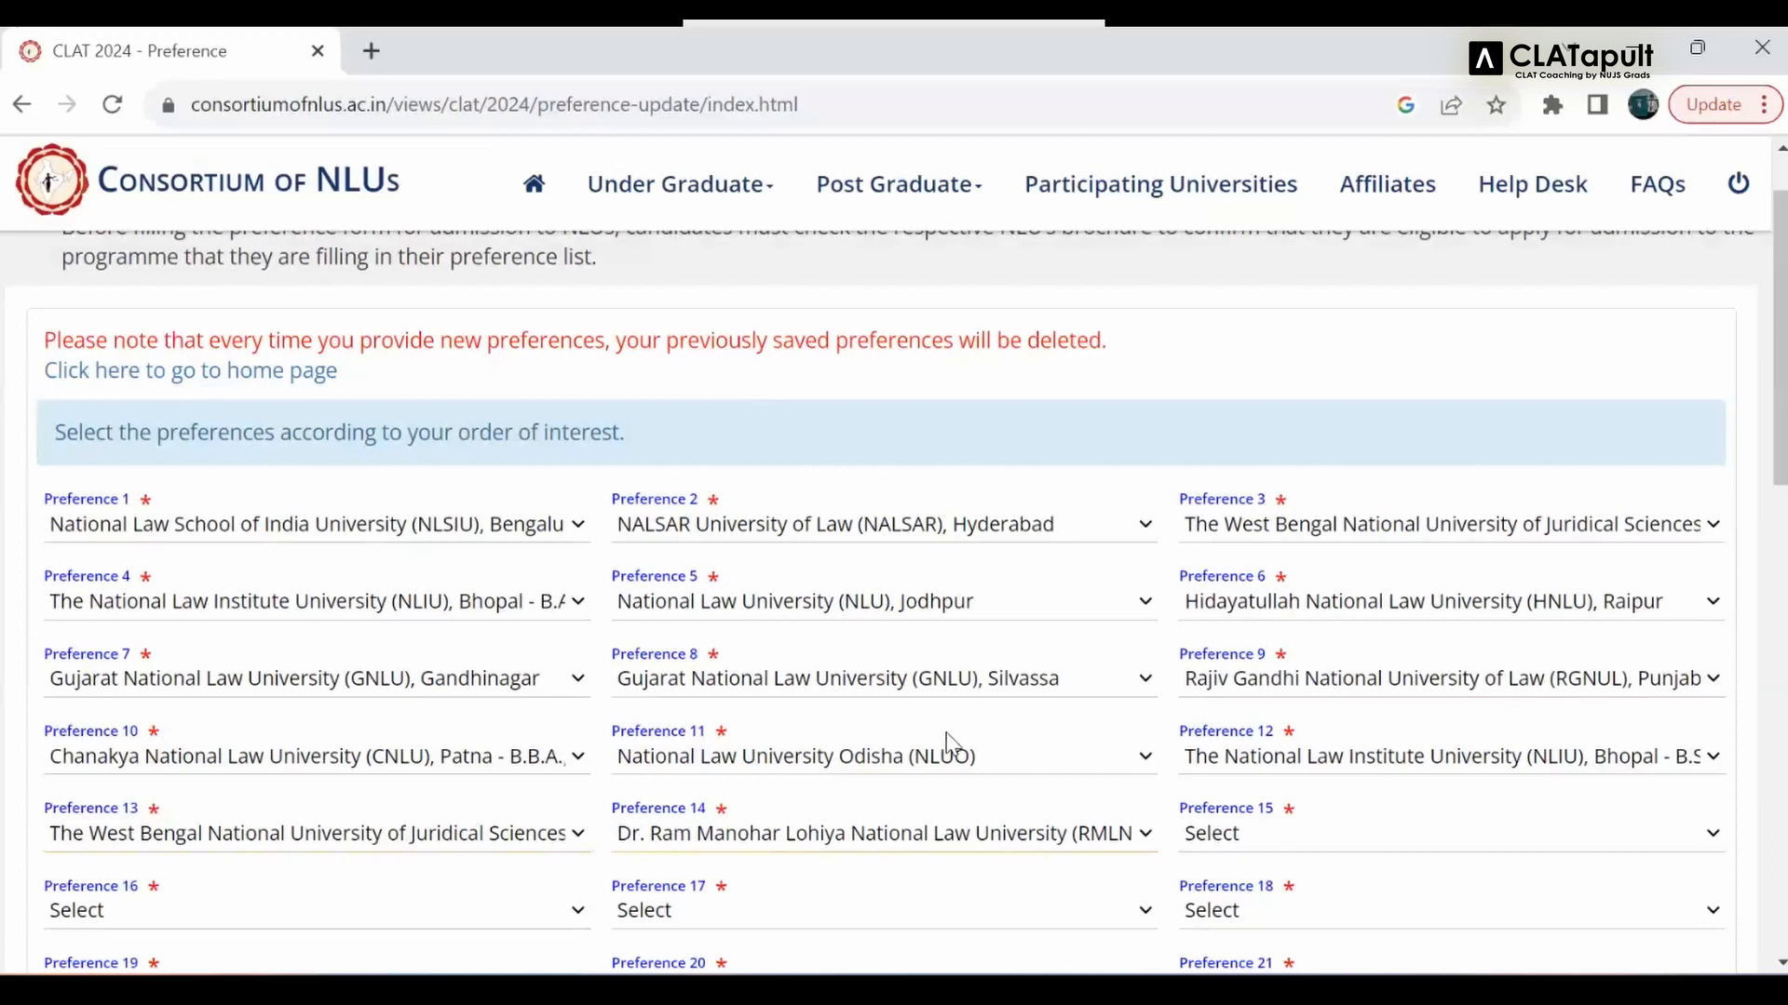
Set preferences 15–17 to NUALS, CNLU Patna B.A. and National University of Study and Research in Law.
{"action": "scroll", "coordinate": [947, 735], "scroll_direction": "down", "scroll_amount": 1}
{"action": "left_click", "coordinate": [1427, 726]}
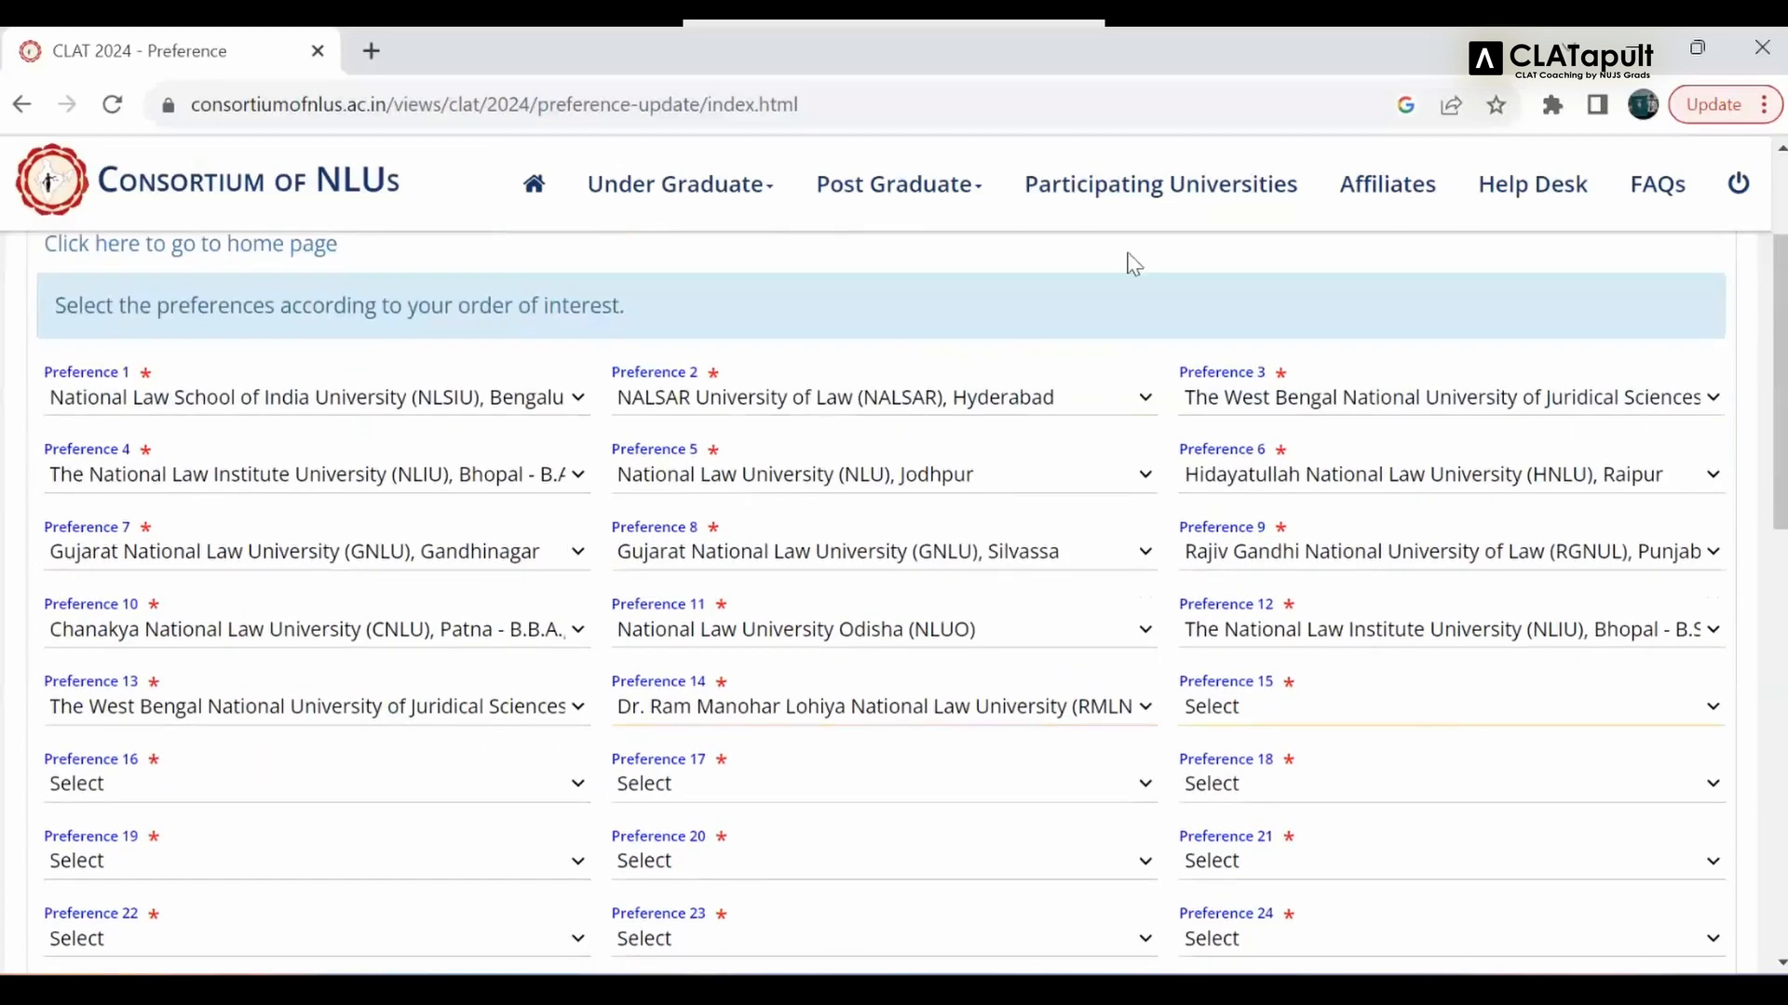
{"action": "left_click", "coordinate": [1125, 264]}
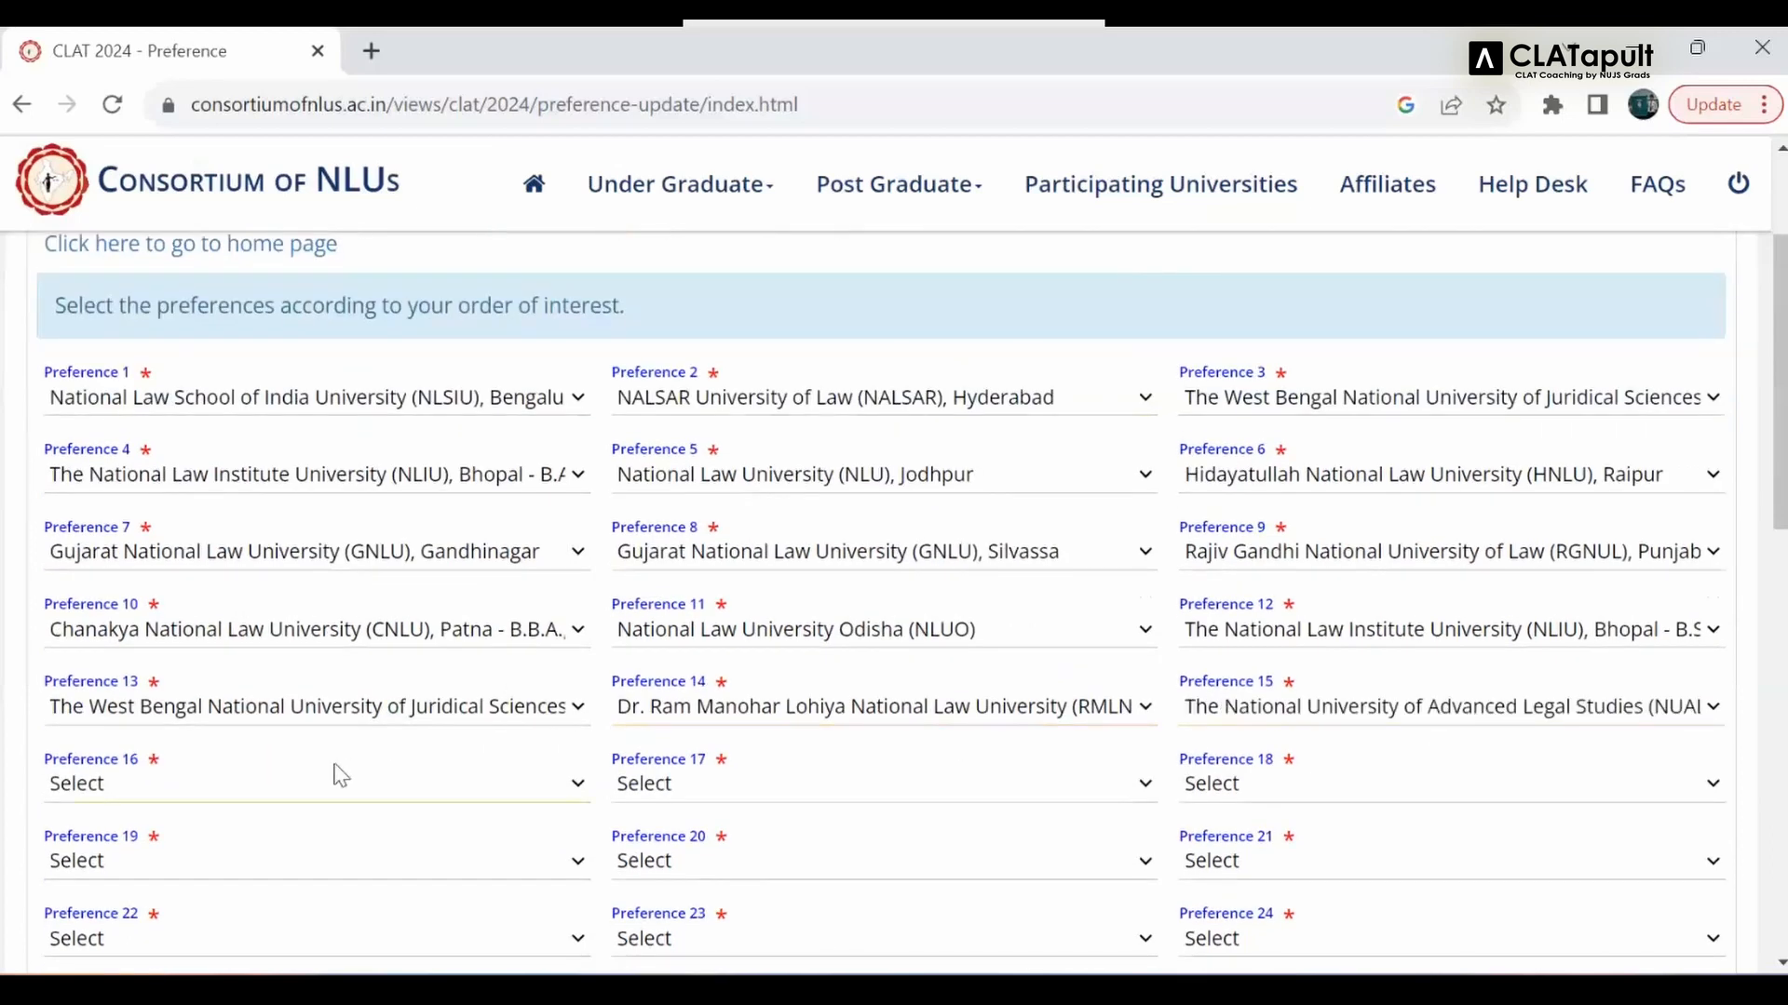
{"action": "left_click", "coordinate": [214, 791]}
{"action": "left_click", "coordinate": [450, 265]}
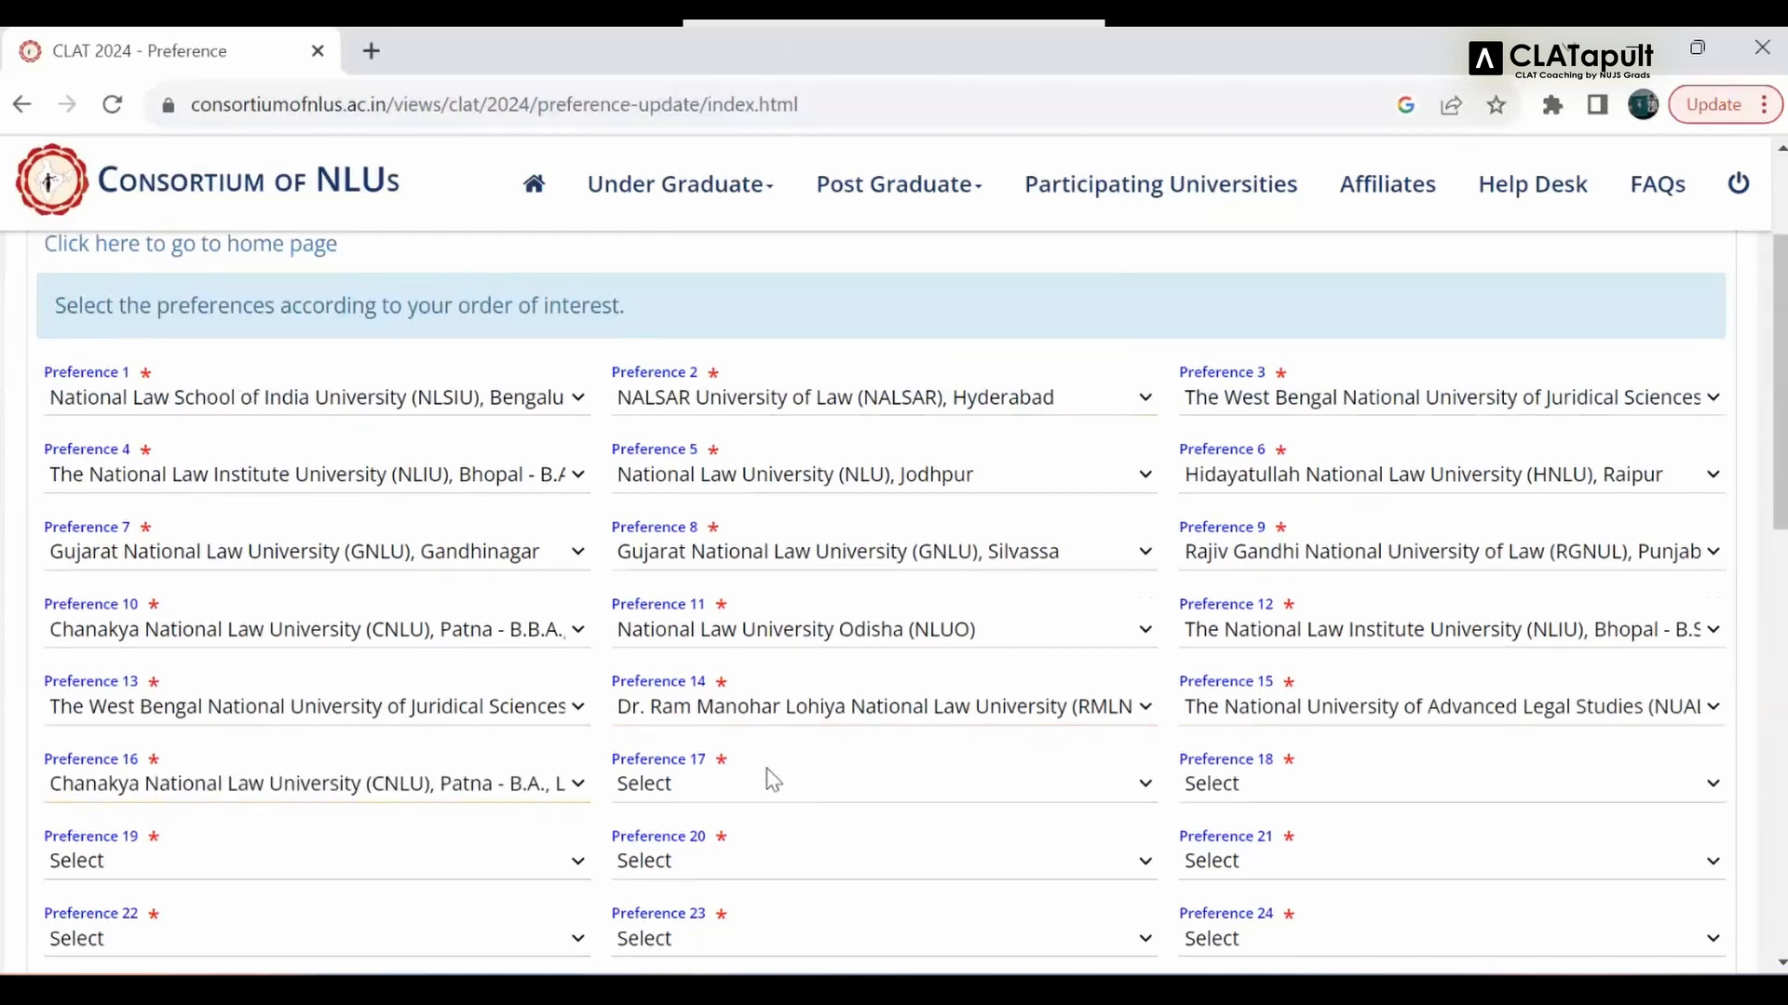
{"action": "left_click", "coordinate": [708, 794]}
{"action": "left_click", "coordinate": [691, 368]}
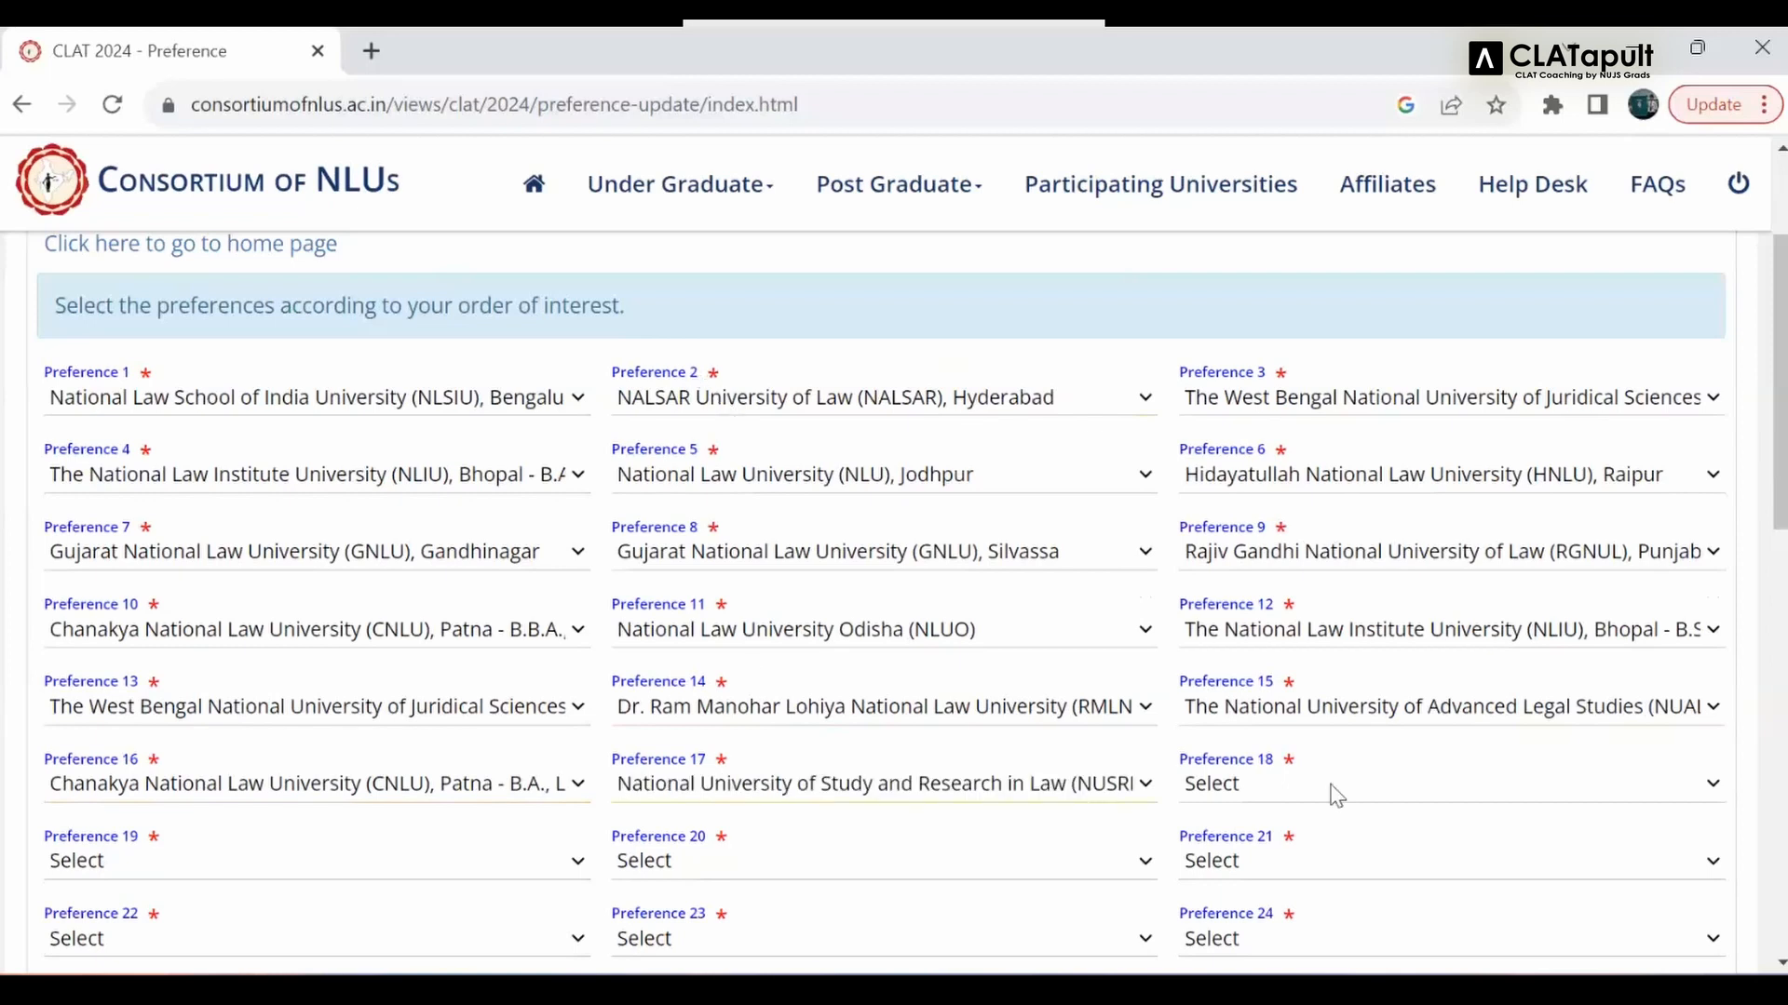
Set preferences 18–21 to NLUJA Assam, TNNLU Tiruchirapalli, DSNLU and TNNLU Tiruchirapalli.
{"action": "left_click", "coordinate": [1079, 389]}
{"action": "scroll", "coordinate": [1078, 391], "scroll_direction": "down", "scroll_amount": 3}
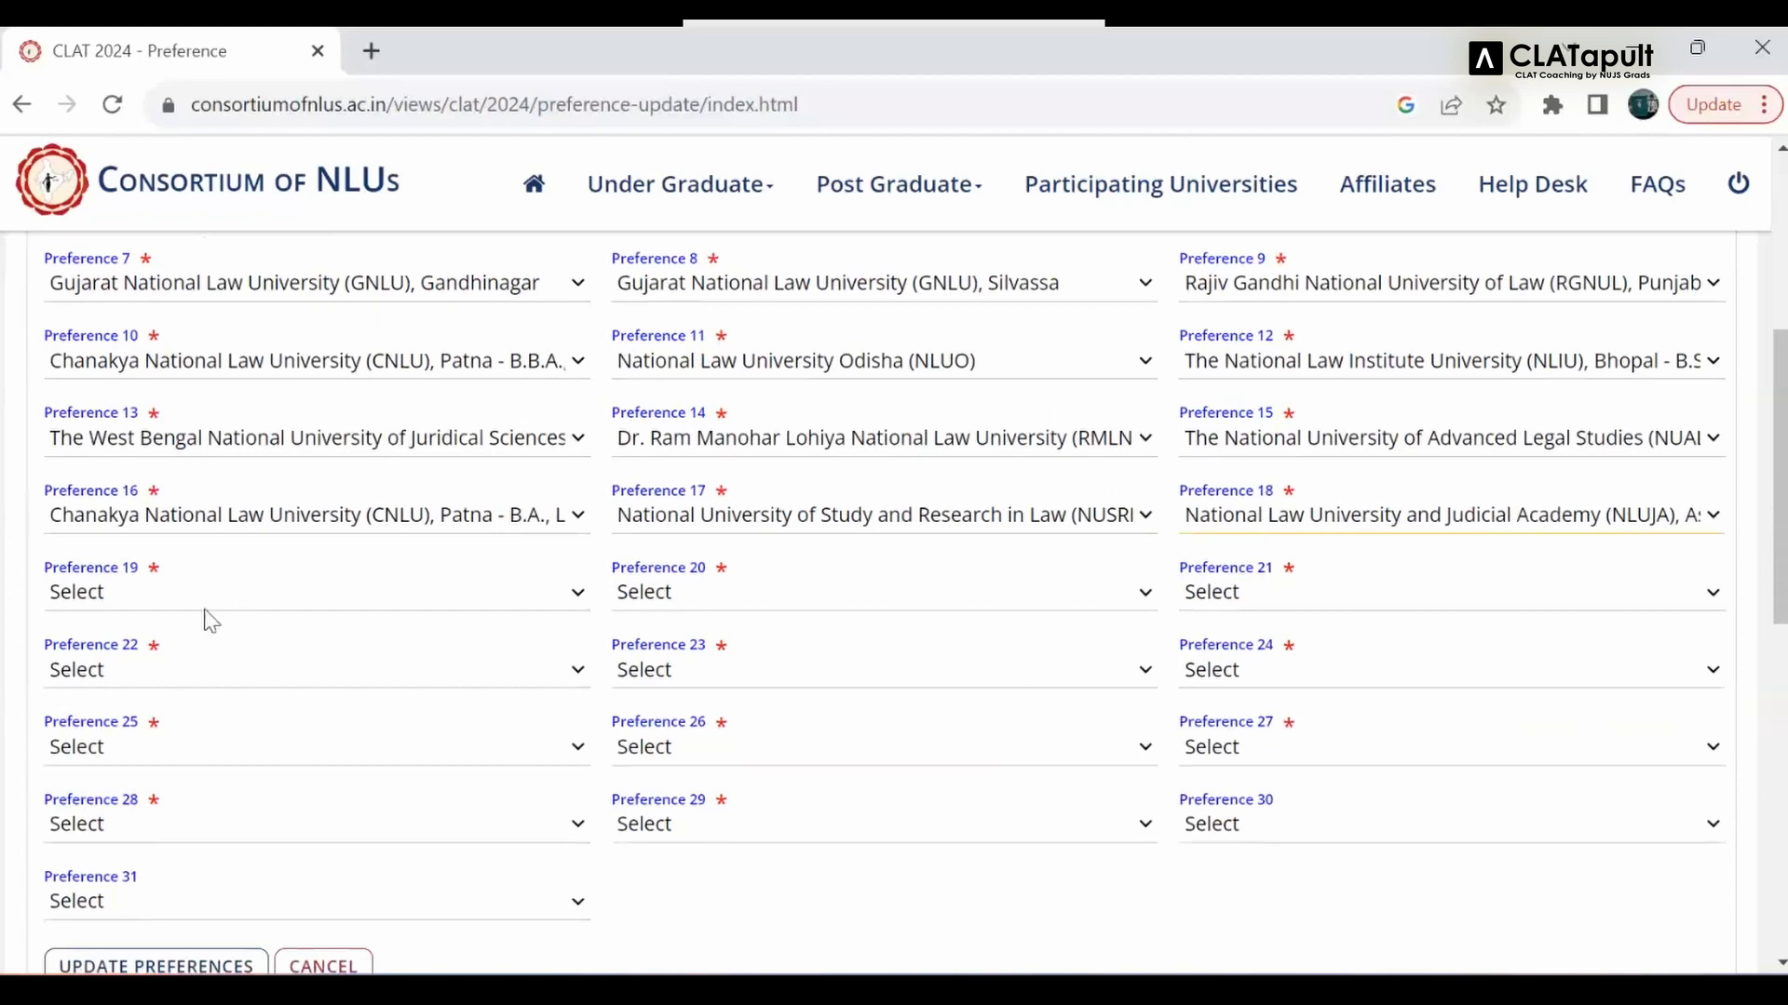
{"action": "left_click", "coordinate": [265, 610]}
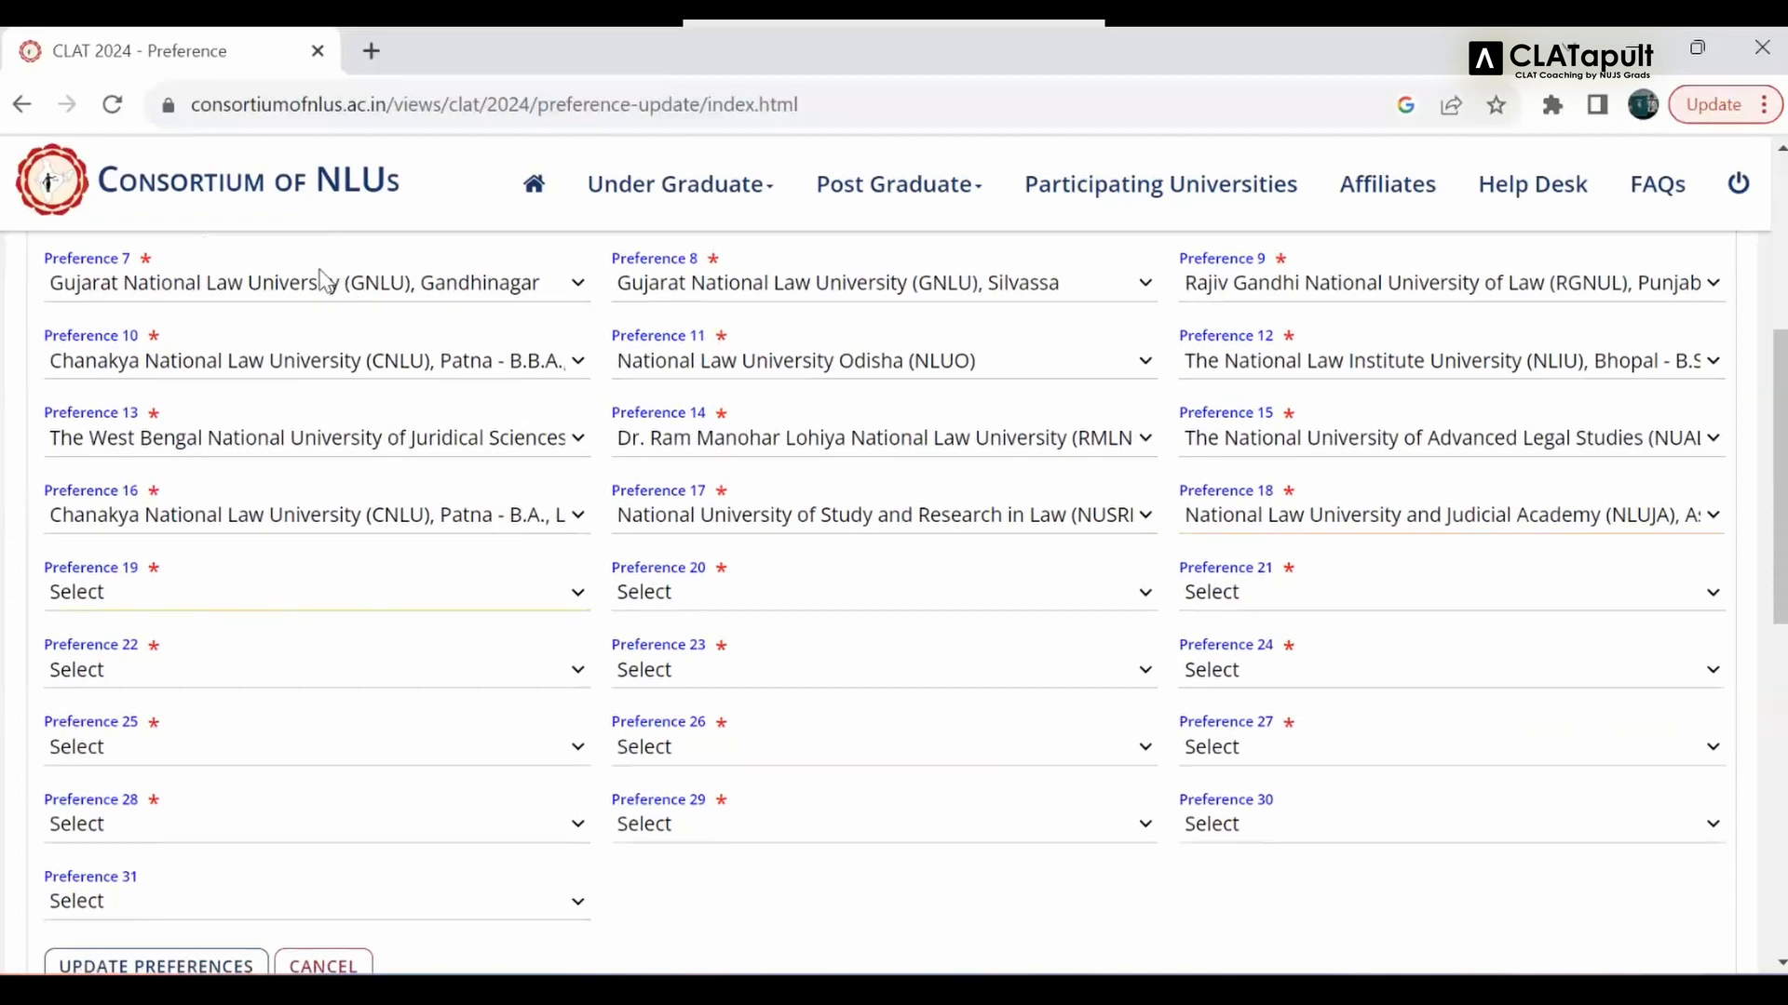
{"action": "left_click", "coordinate": [377, 284]}
{"action": "left_click", "coordinate": [698, 601]}
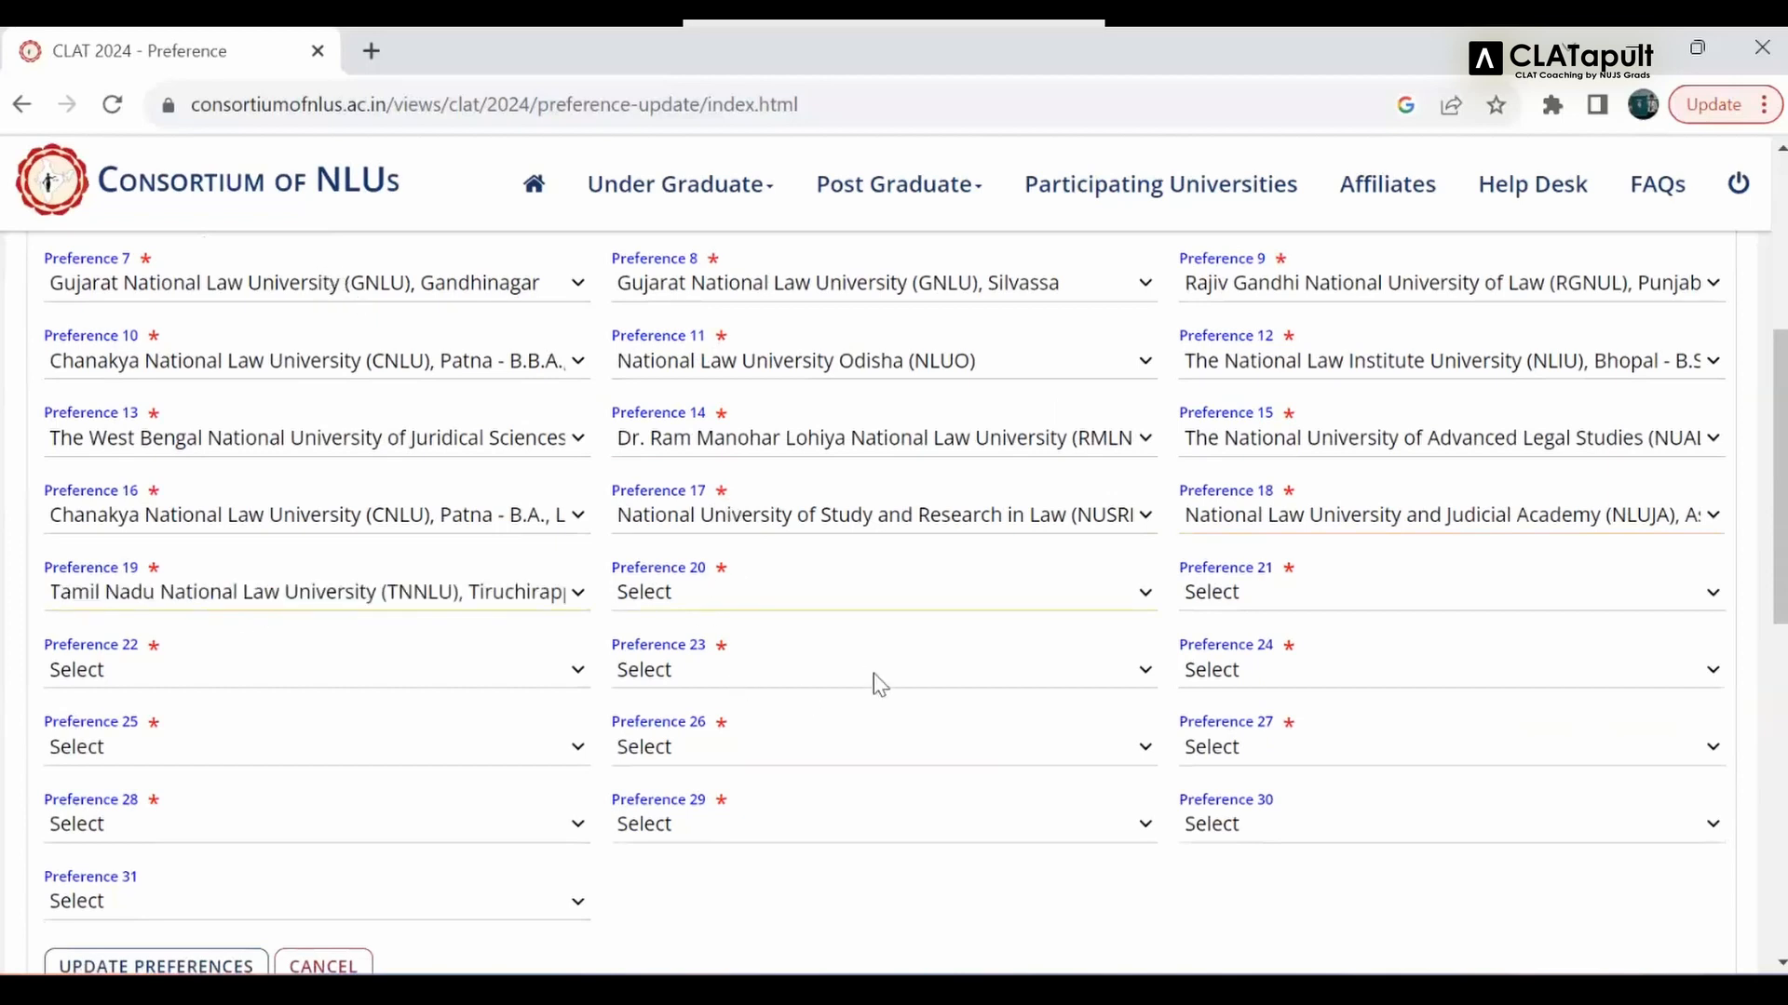
{"action": "left_click", "coordinate": [926, 643]}
{"action": "left_click", "coordinate": [1350, 610]}
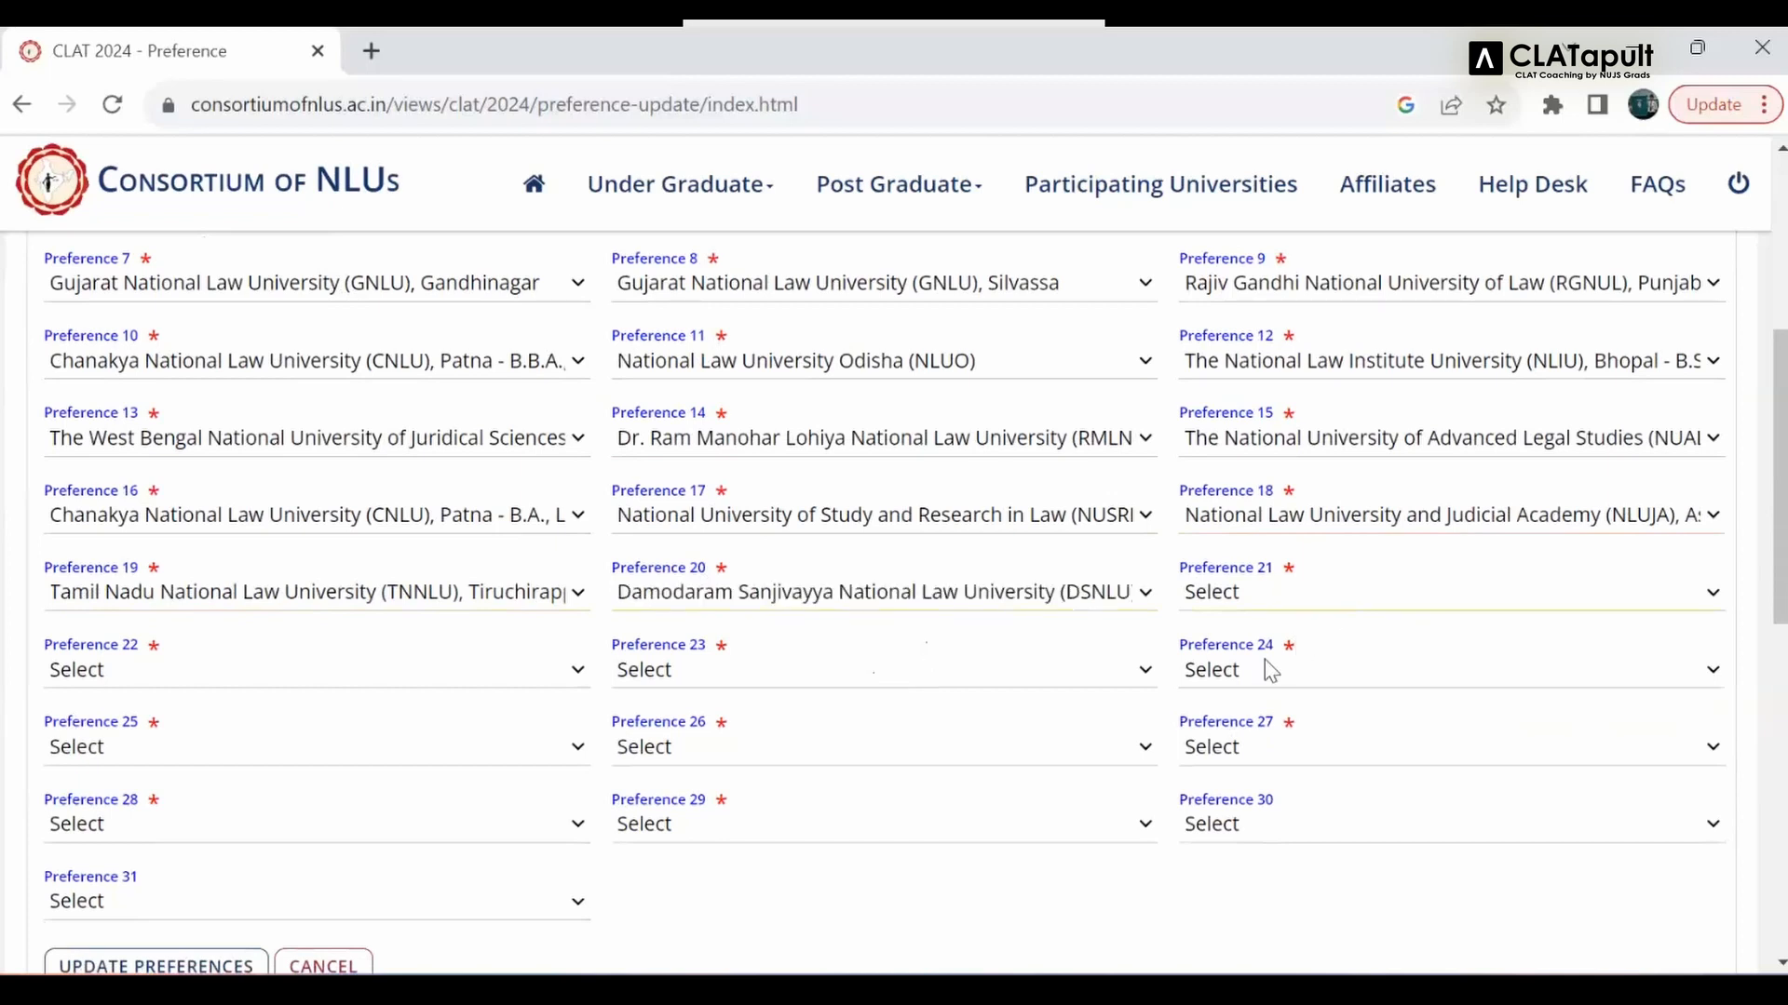
{"action": "left_click", "coordinate": [1268, 670]}
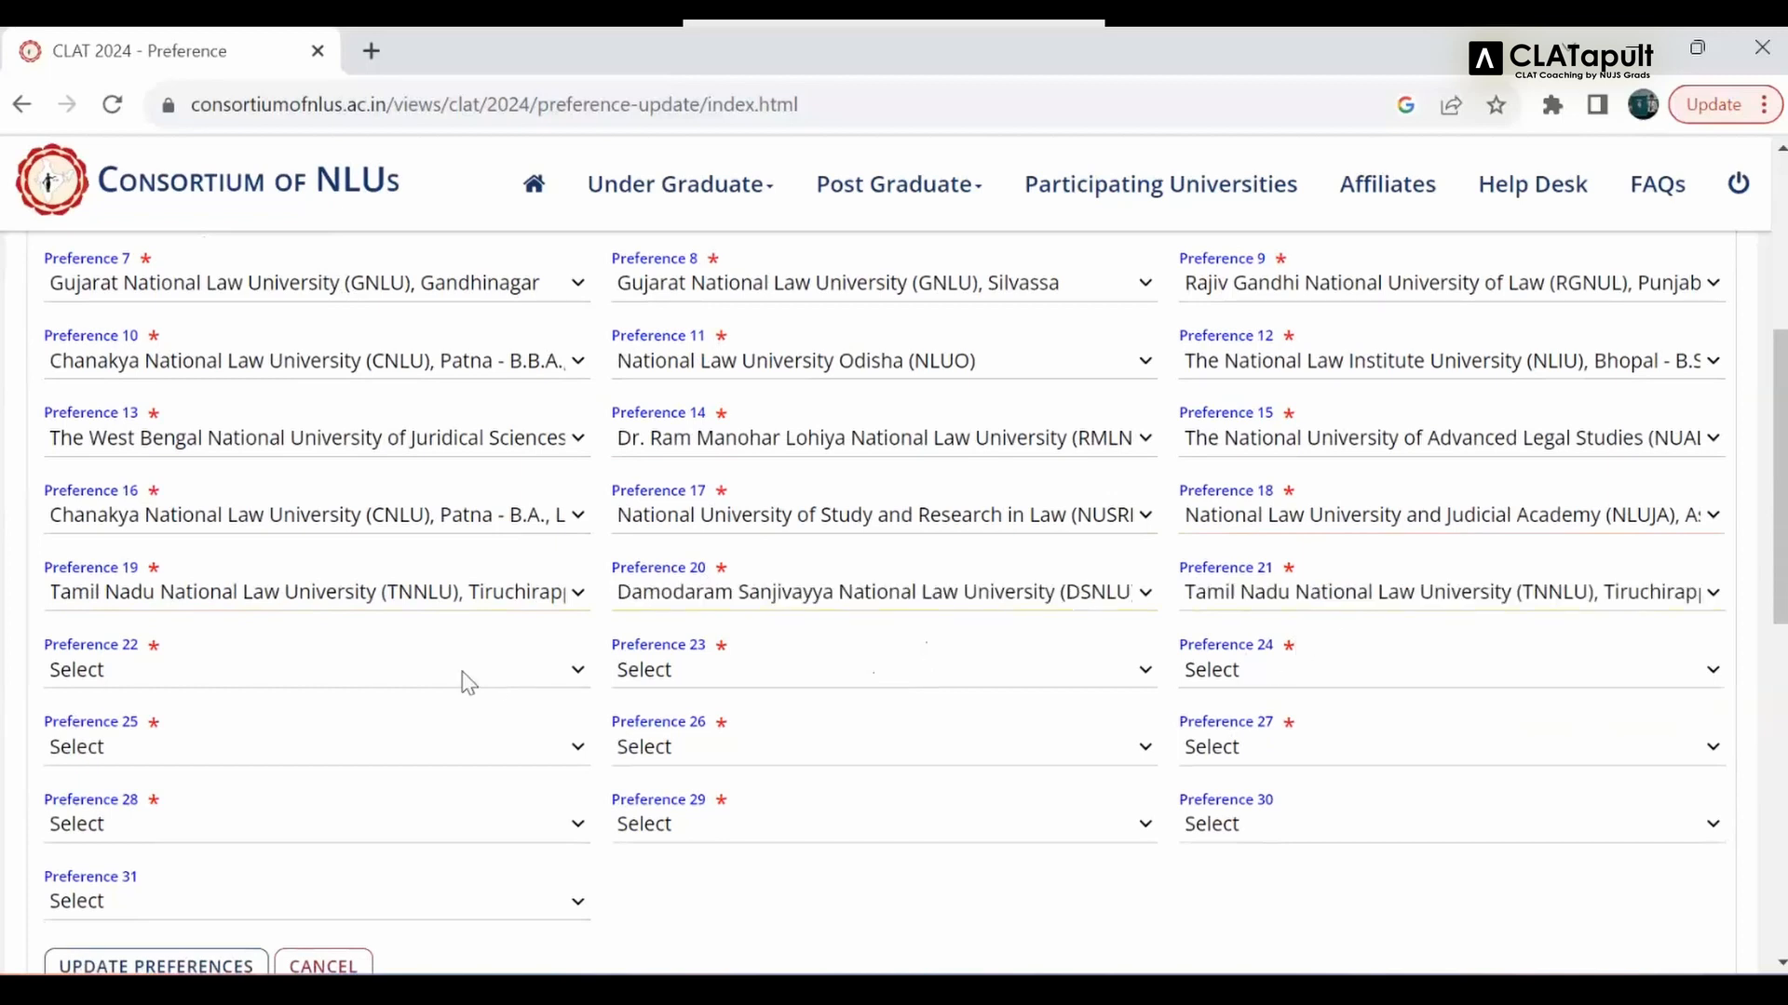
Set preferences 22–25 to MNLU Mumbai, MNLU Nagpur, MNLU Nagpur and MNLU Aurangabad.
{"action": "left_click", "coordinate": [290, 405]}
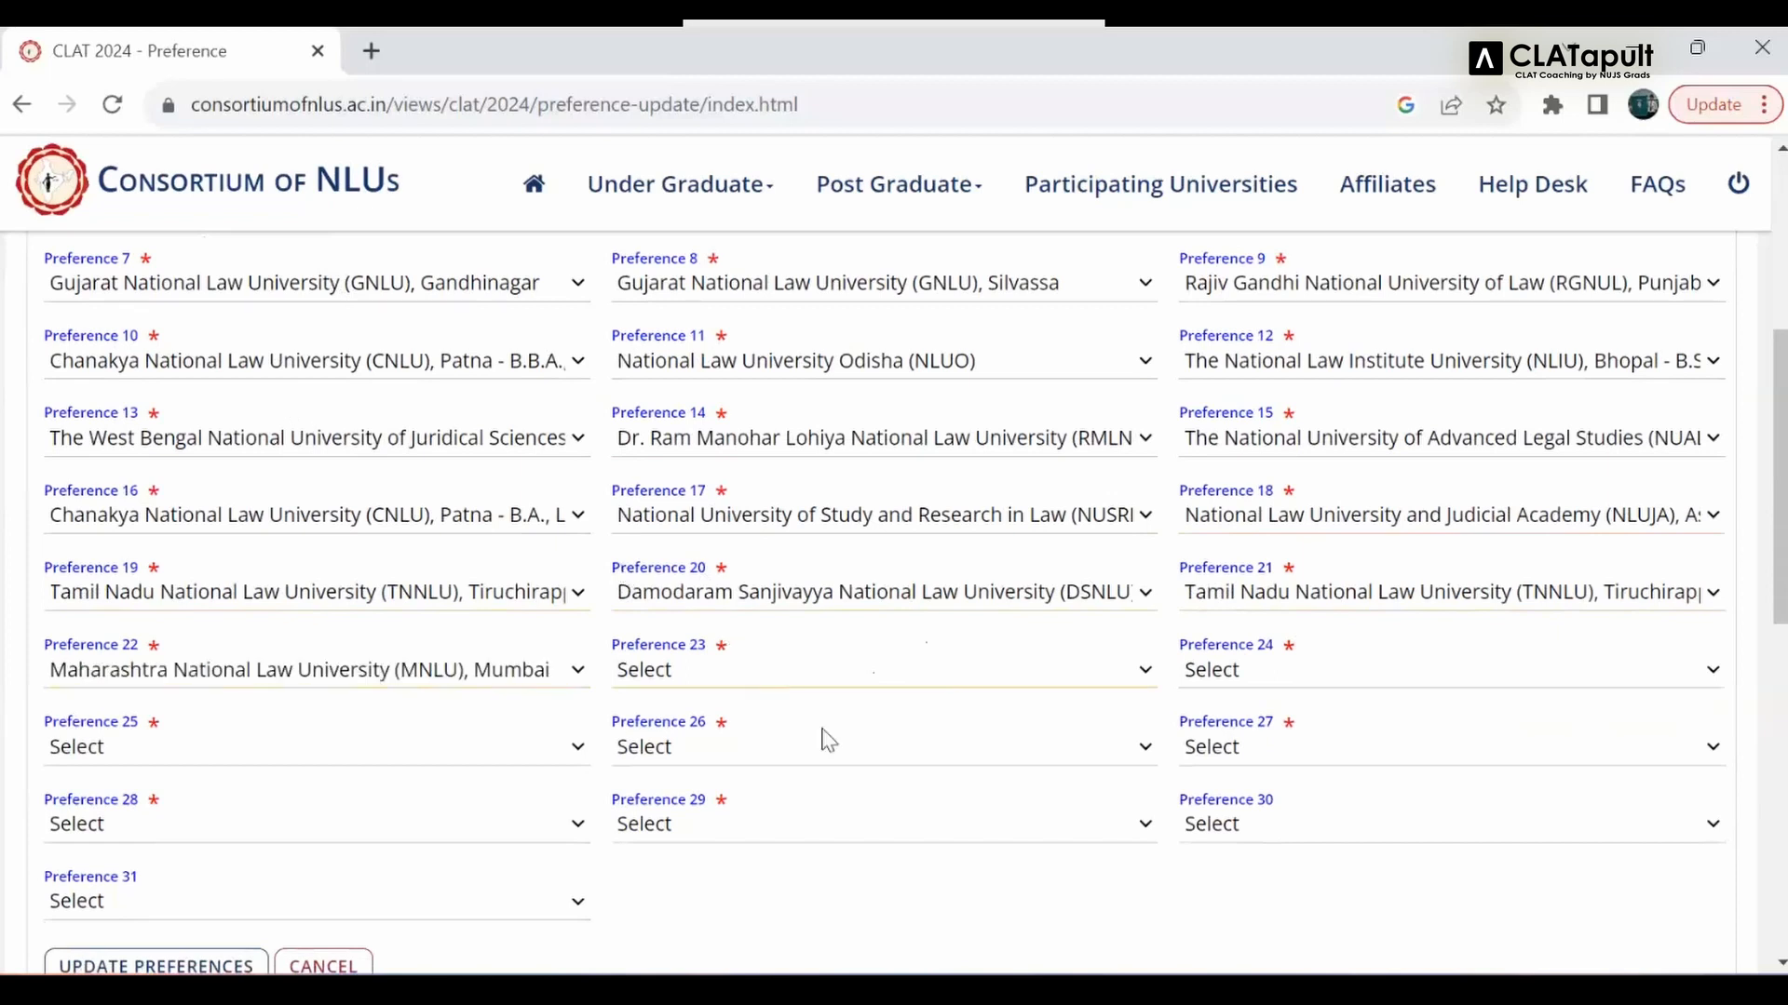
{"action": "left_click", "coordinate": [825, 738]}
{"action": "left_click", "coordinate": [1257, 673]}
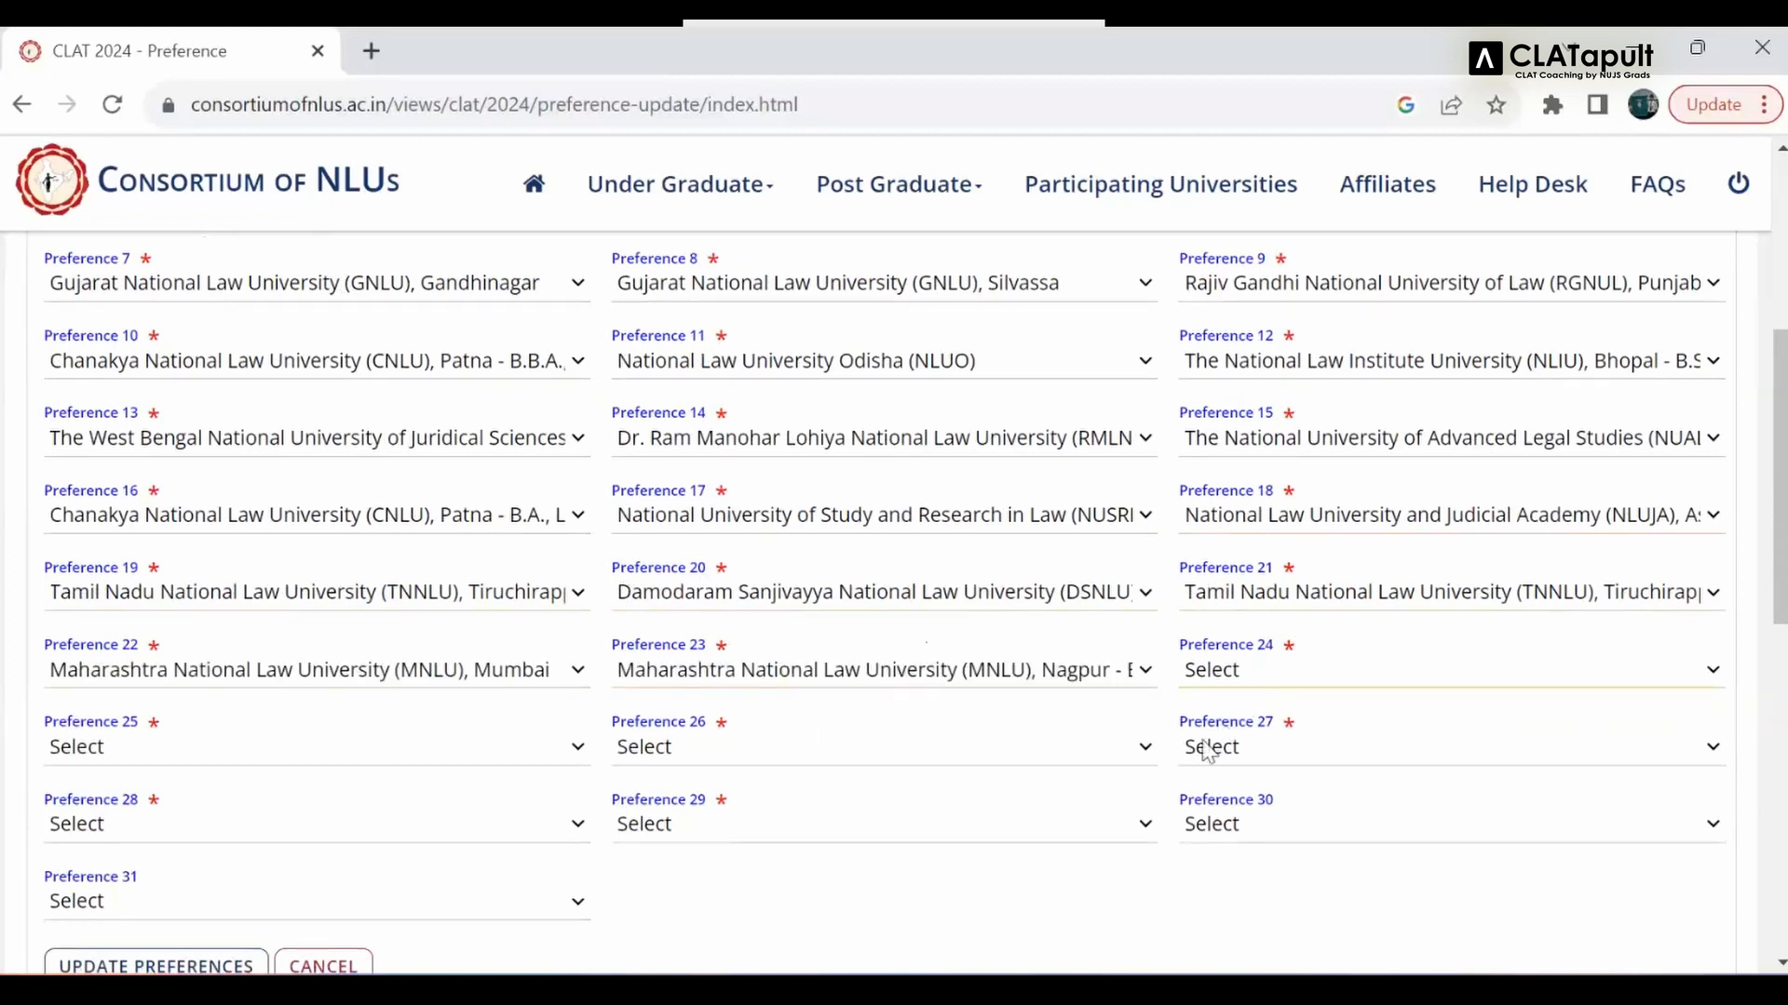
{"action": "left_click", "coordinate": [878, 731]}
{"action": "left_click", "coordinate": [398, 735]}
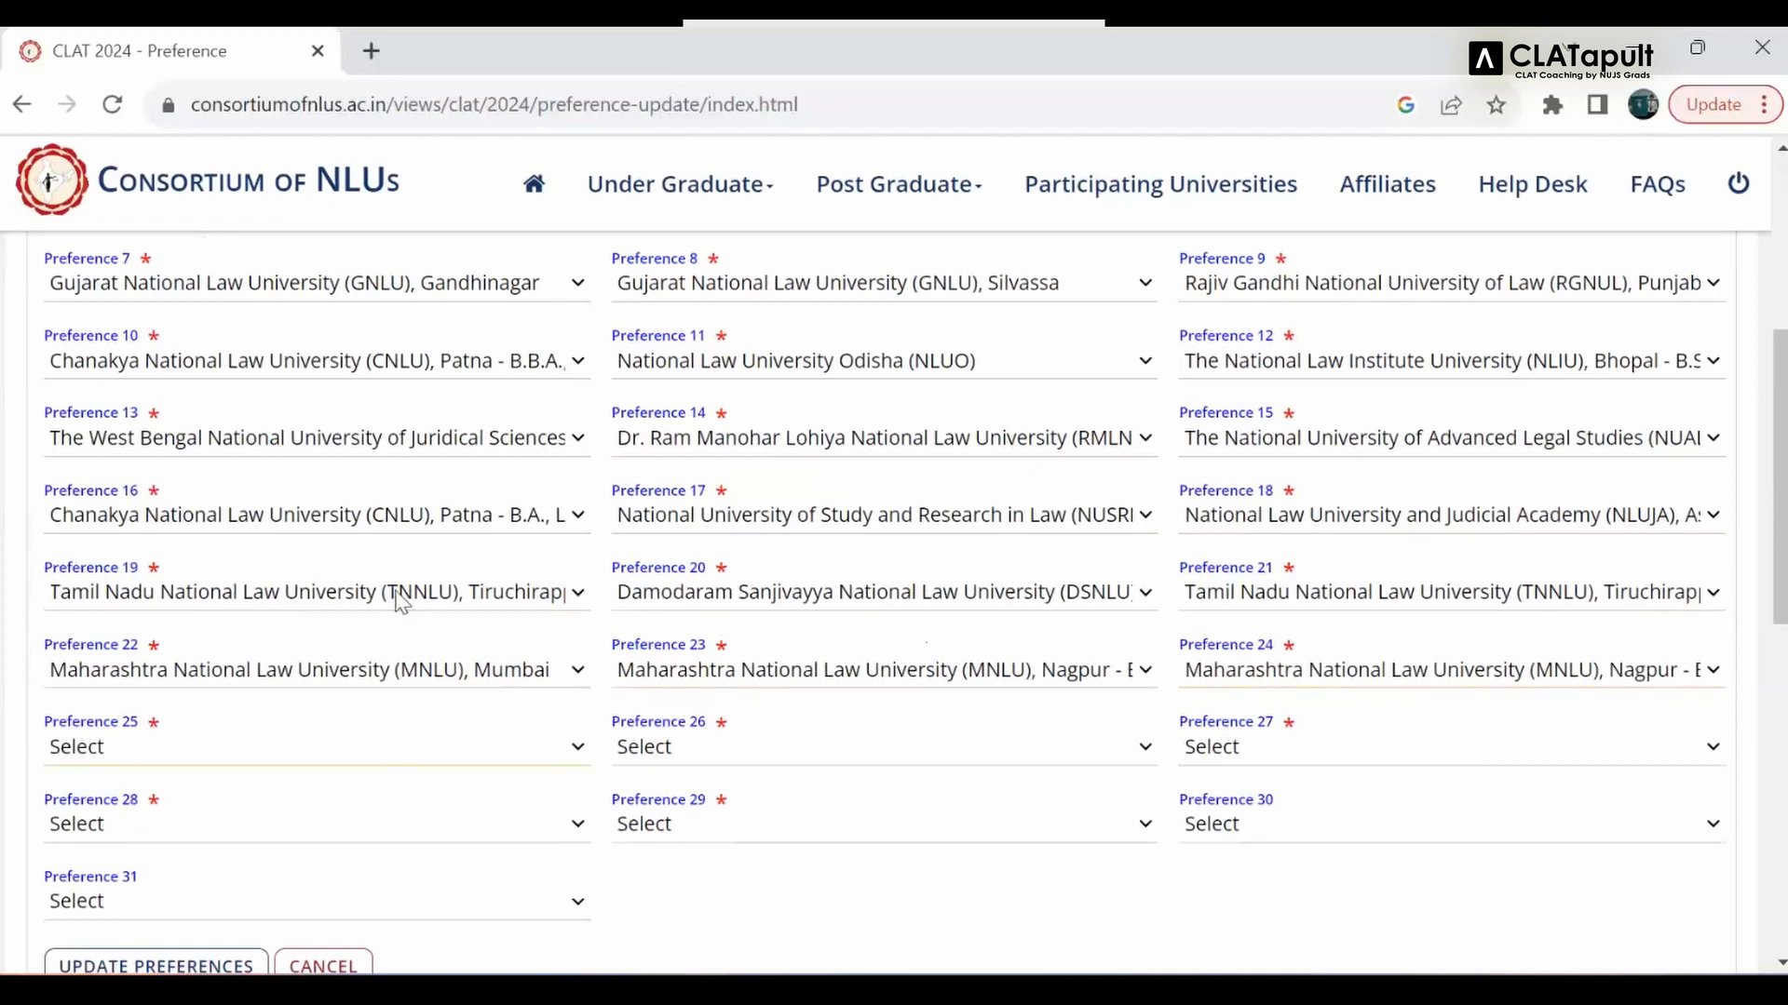
{"action": "left_click", "coordinate": [443, 627]}
Set preferences 26–29 to MNLU Aurangabad, HPNLU Shimla, MPDNLU Jabalpur and HPNLU Shimla.
{"action": "left_click", "coordinate": [726, 760]}
{"action": "left_click", "coordinate": [866, 824]}
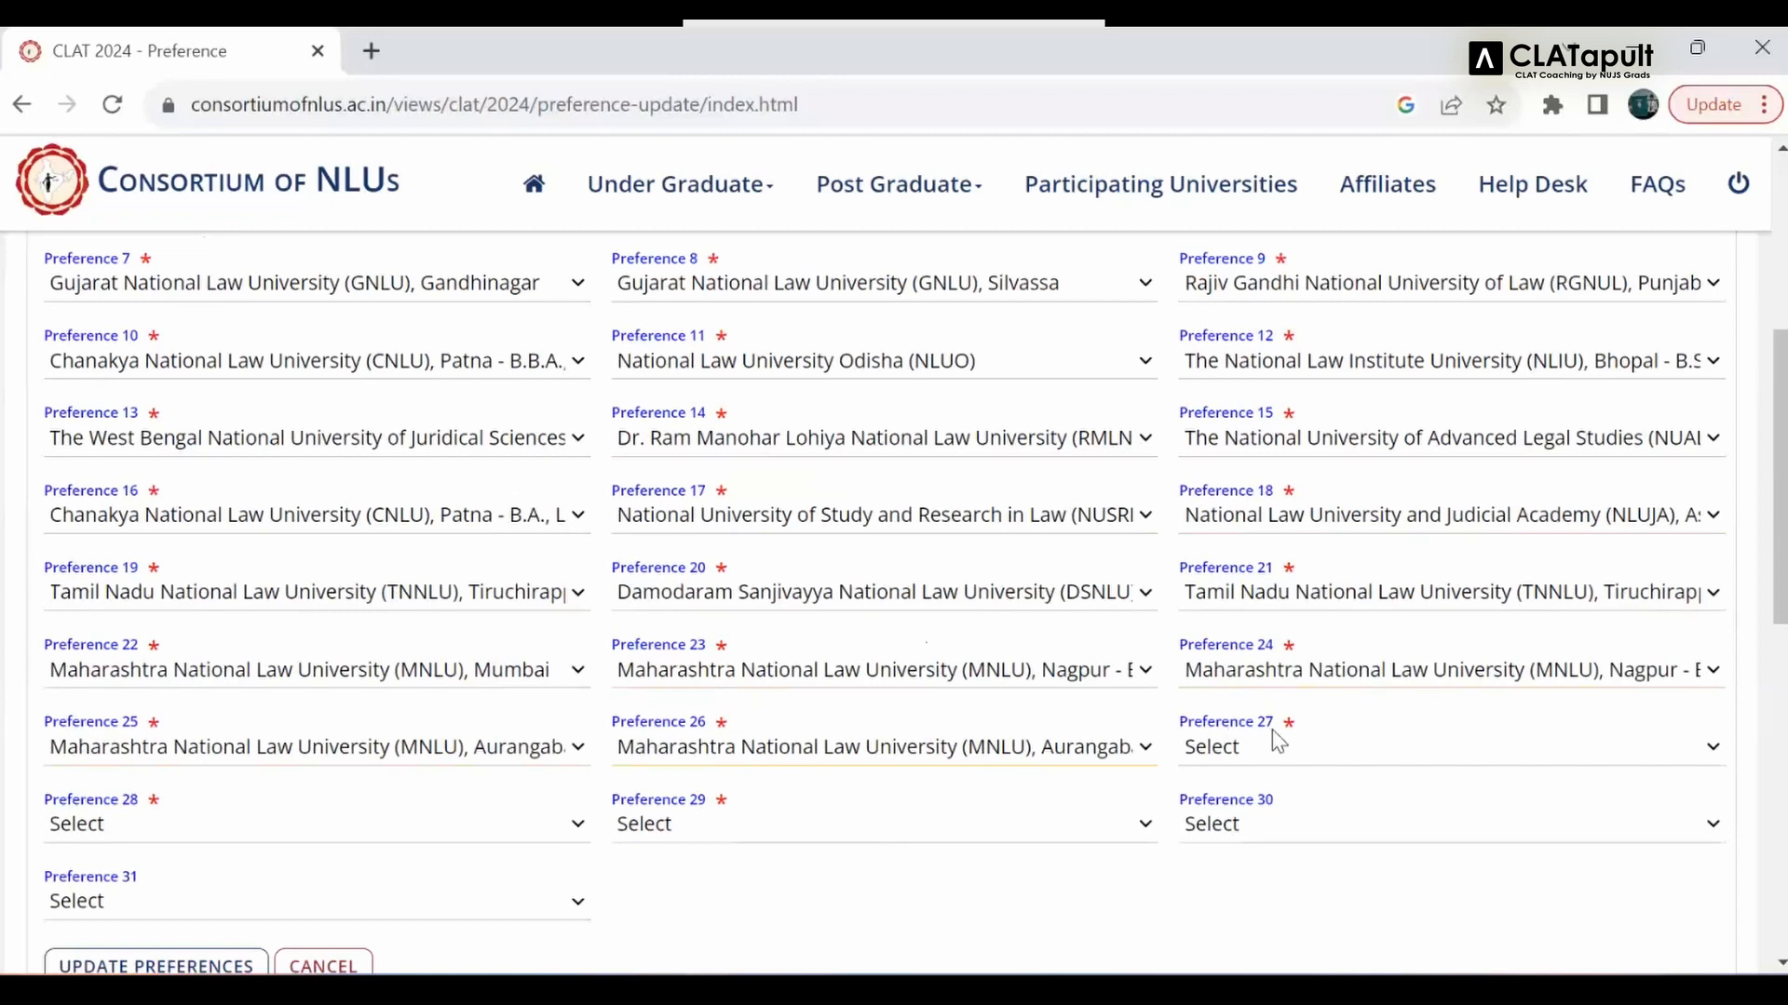
{"action": "left_click", "coordinate": [1257, 751]}
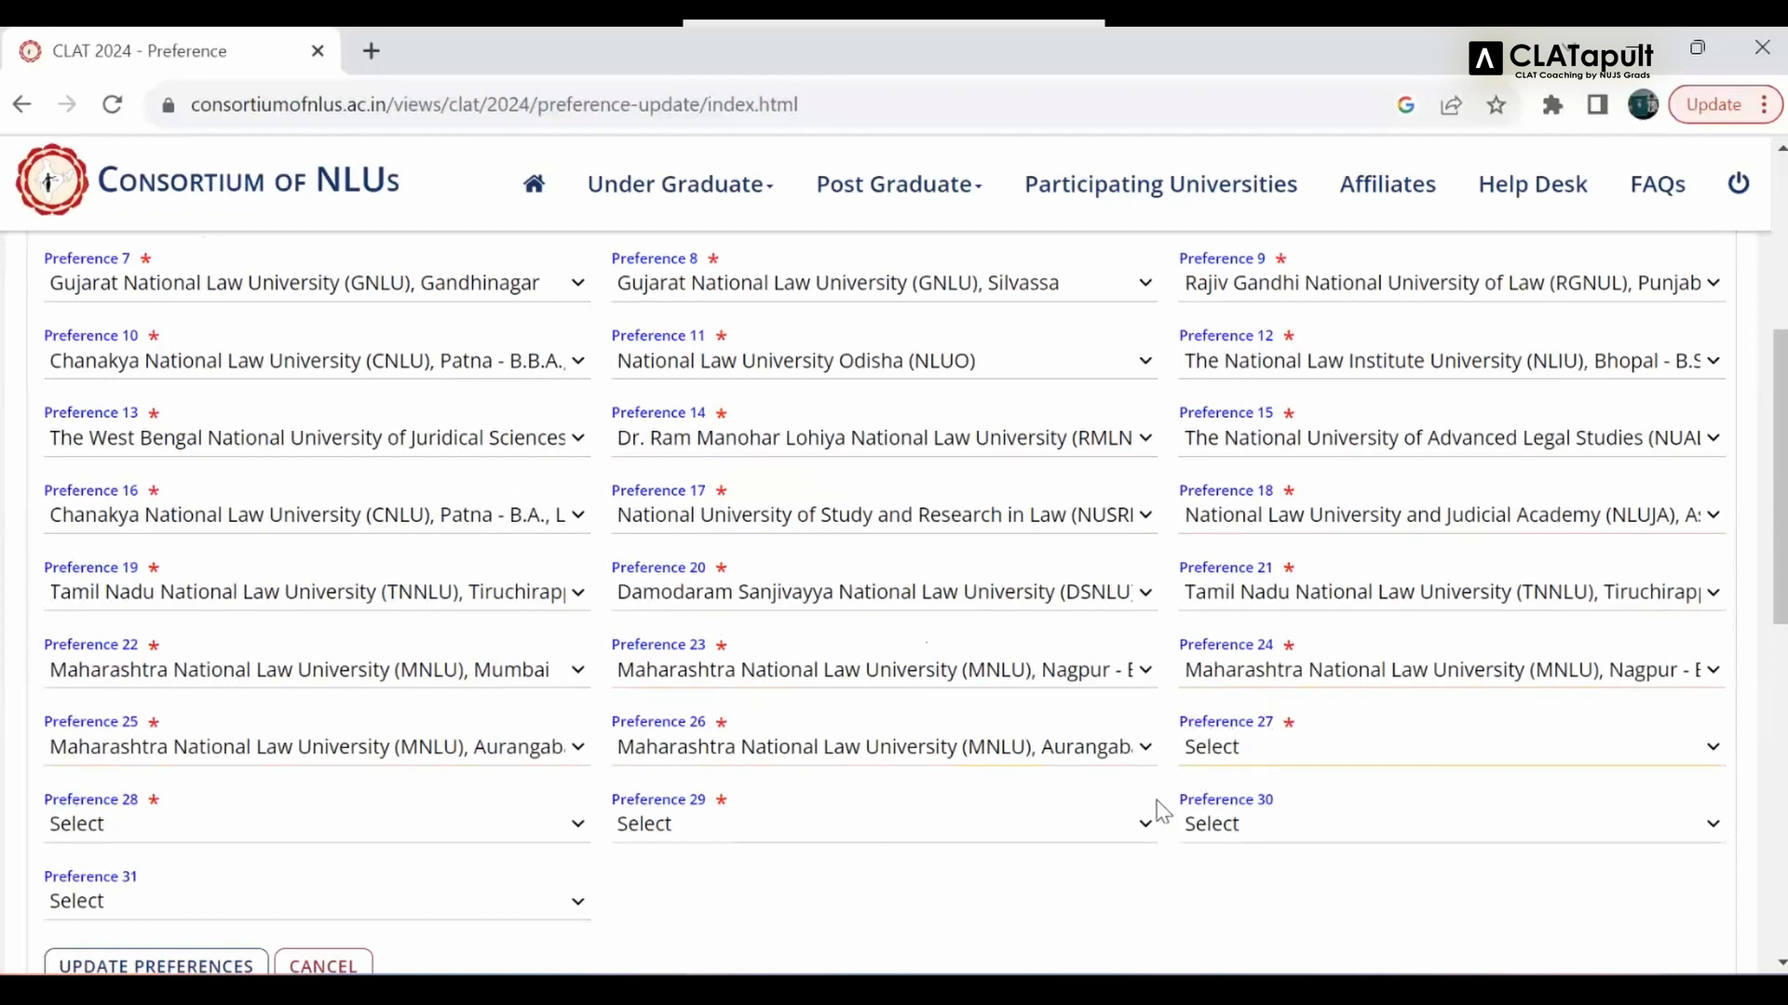
{"action": "left_click", "coordinate": [522, 815]}
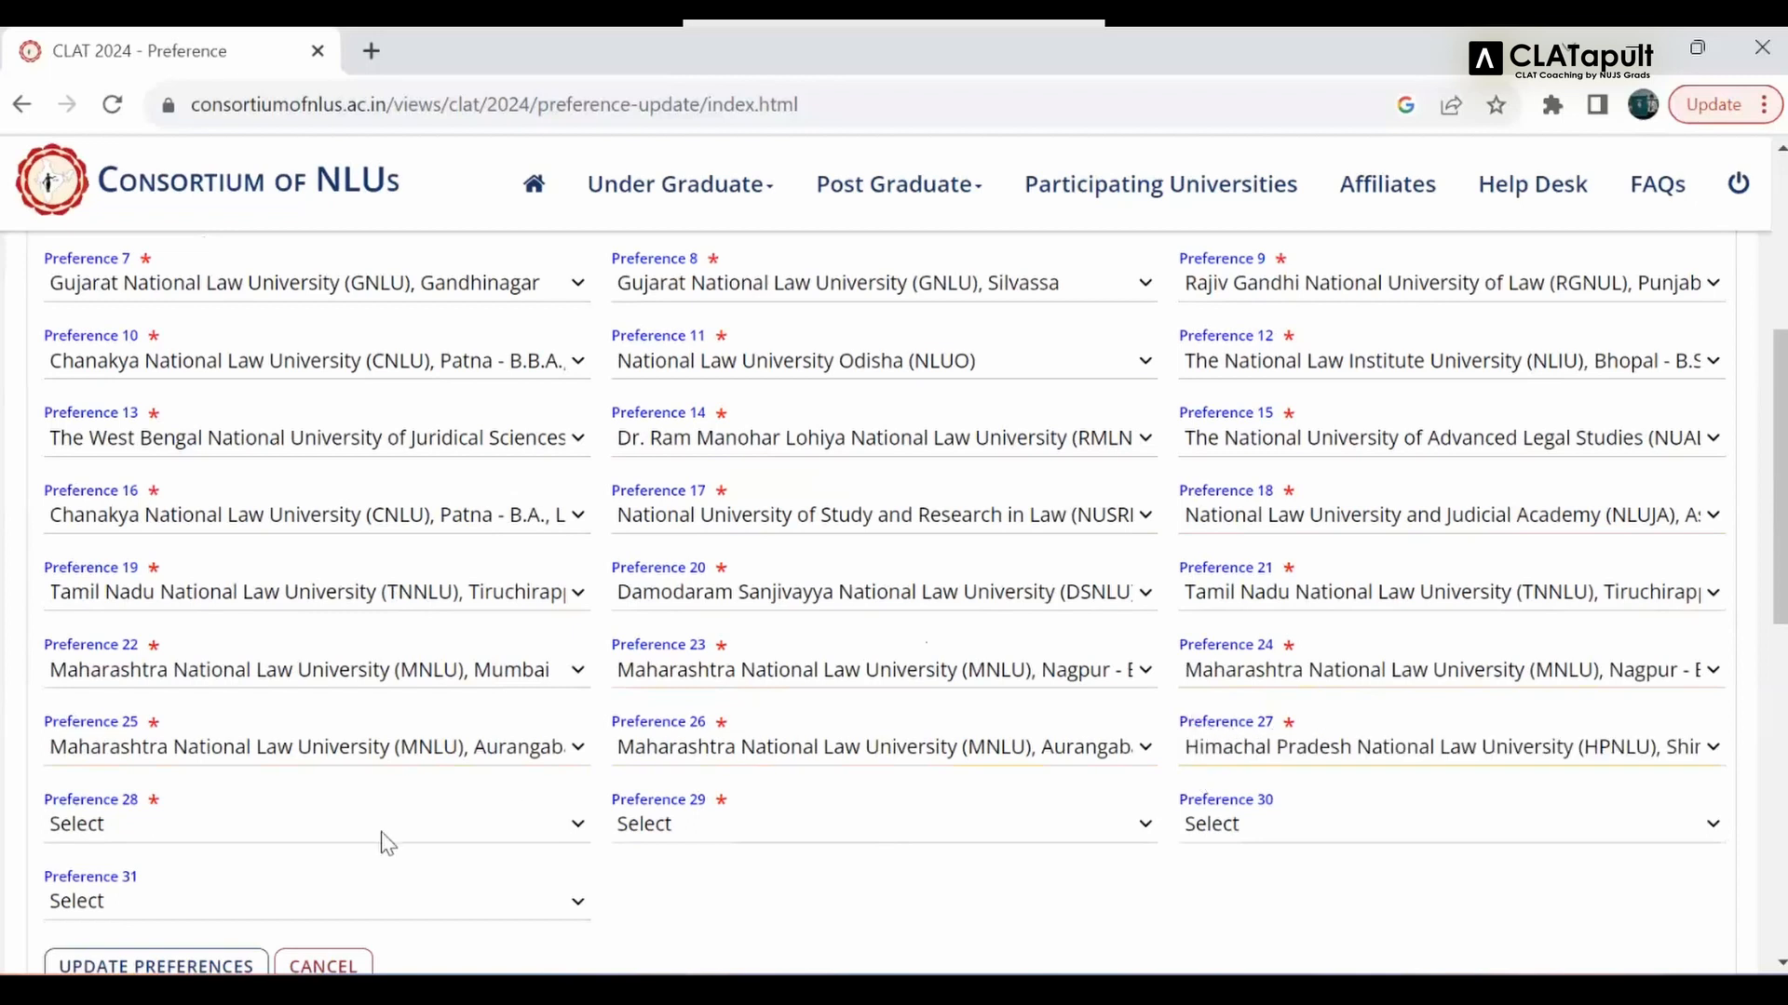
{"action": "left_click", "coordinate": [292, 739]}
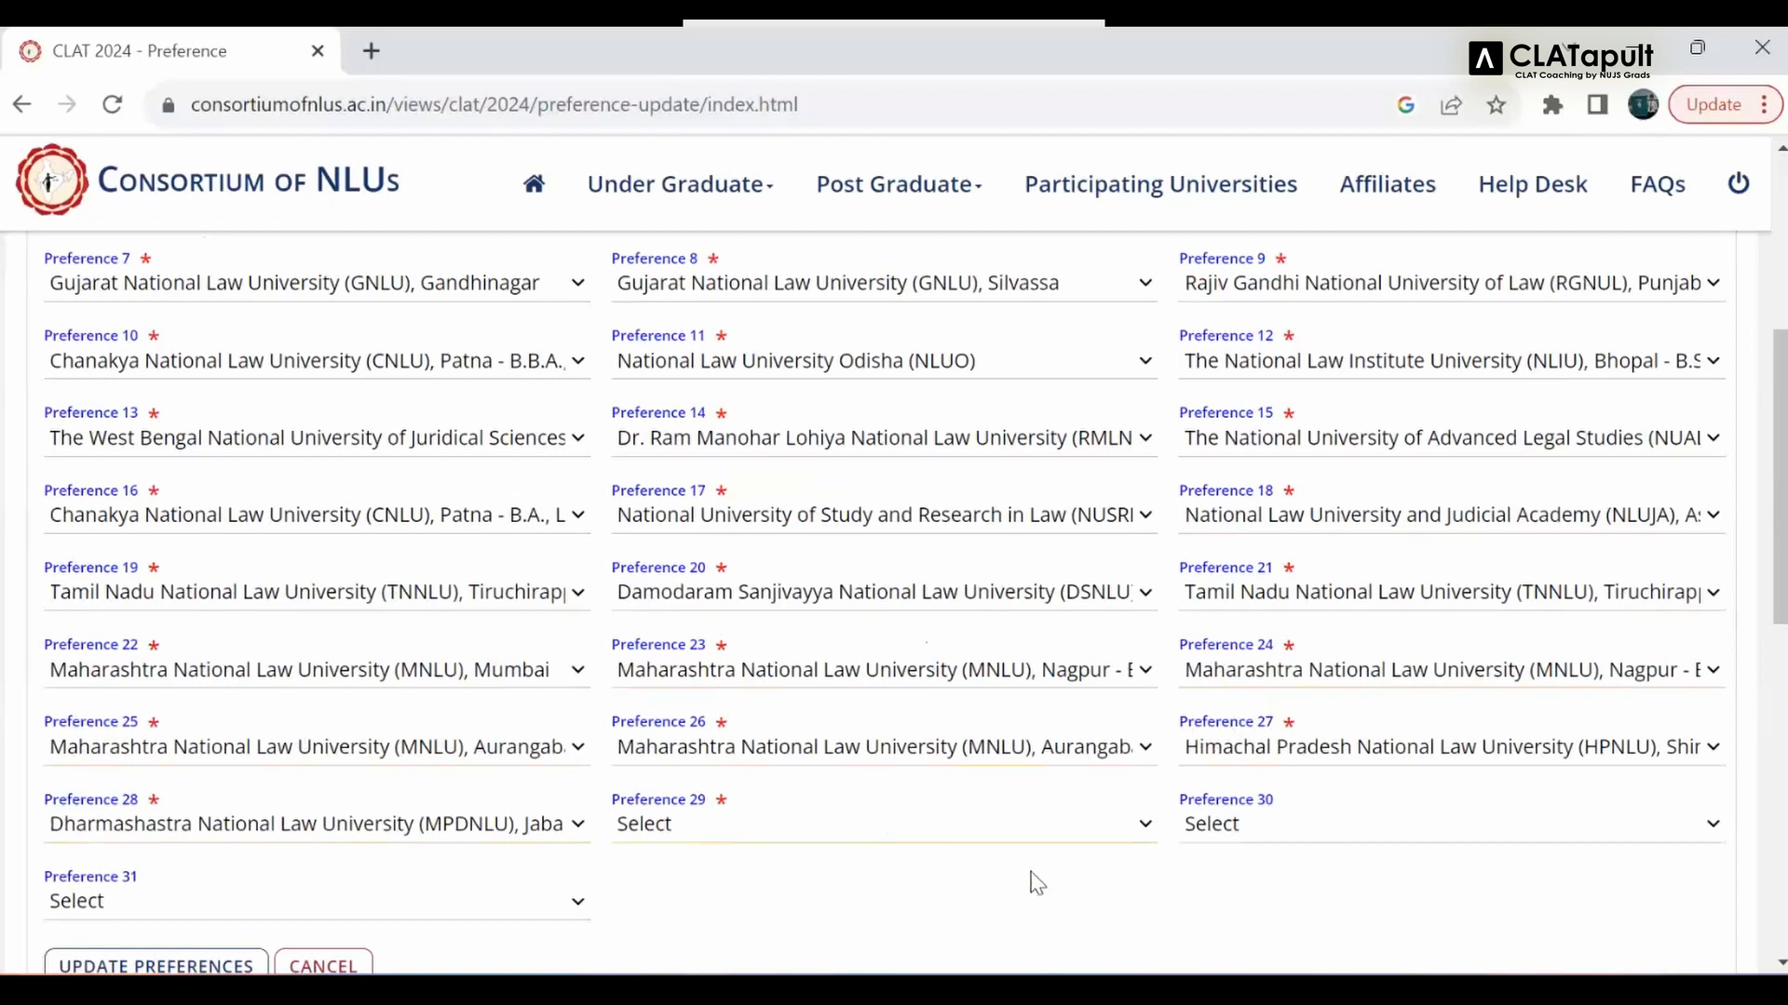
{"action": "left_click", "coordinate": [1197, 829]}
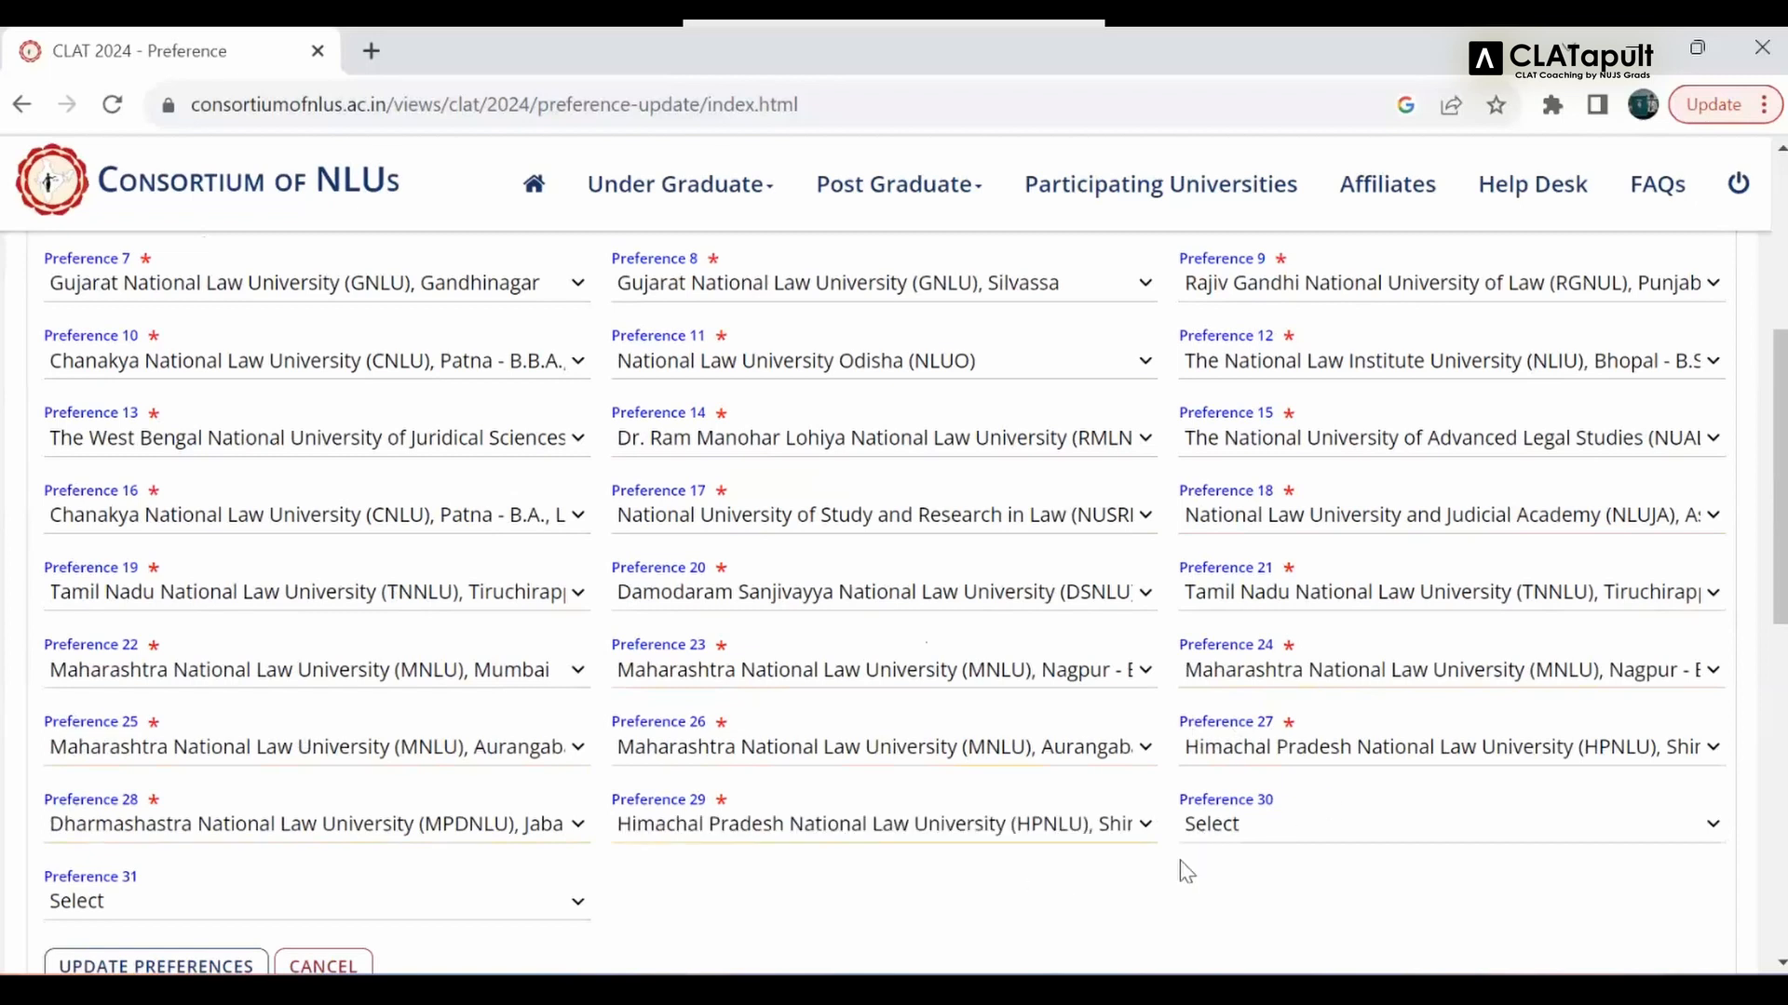
{"action": "scroll", "coordinate": [1183, 870], "scroll_direction": "down", "scroll_amount": 3}
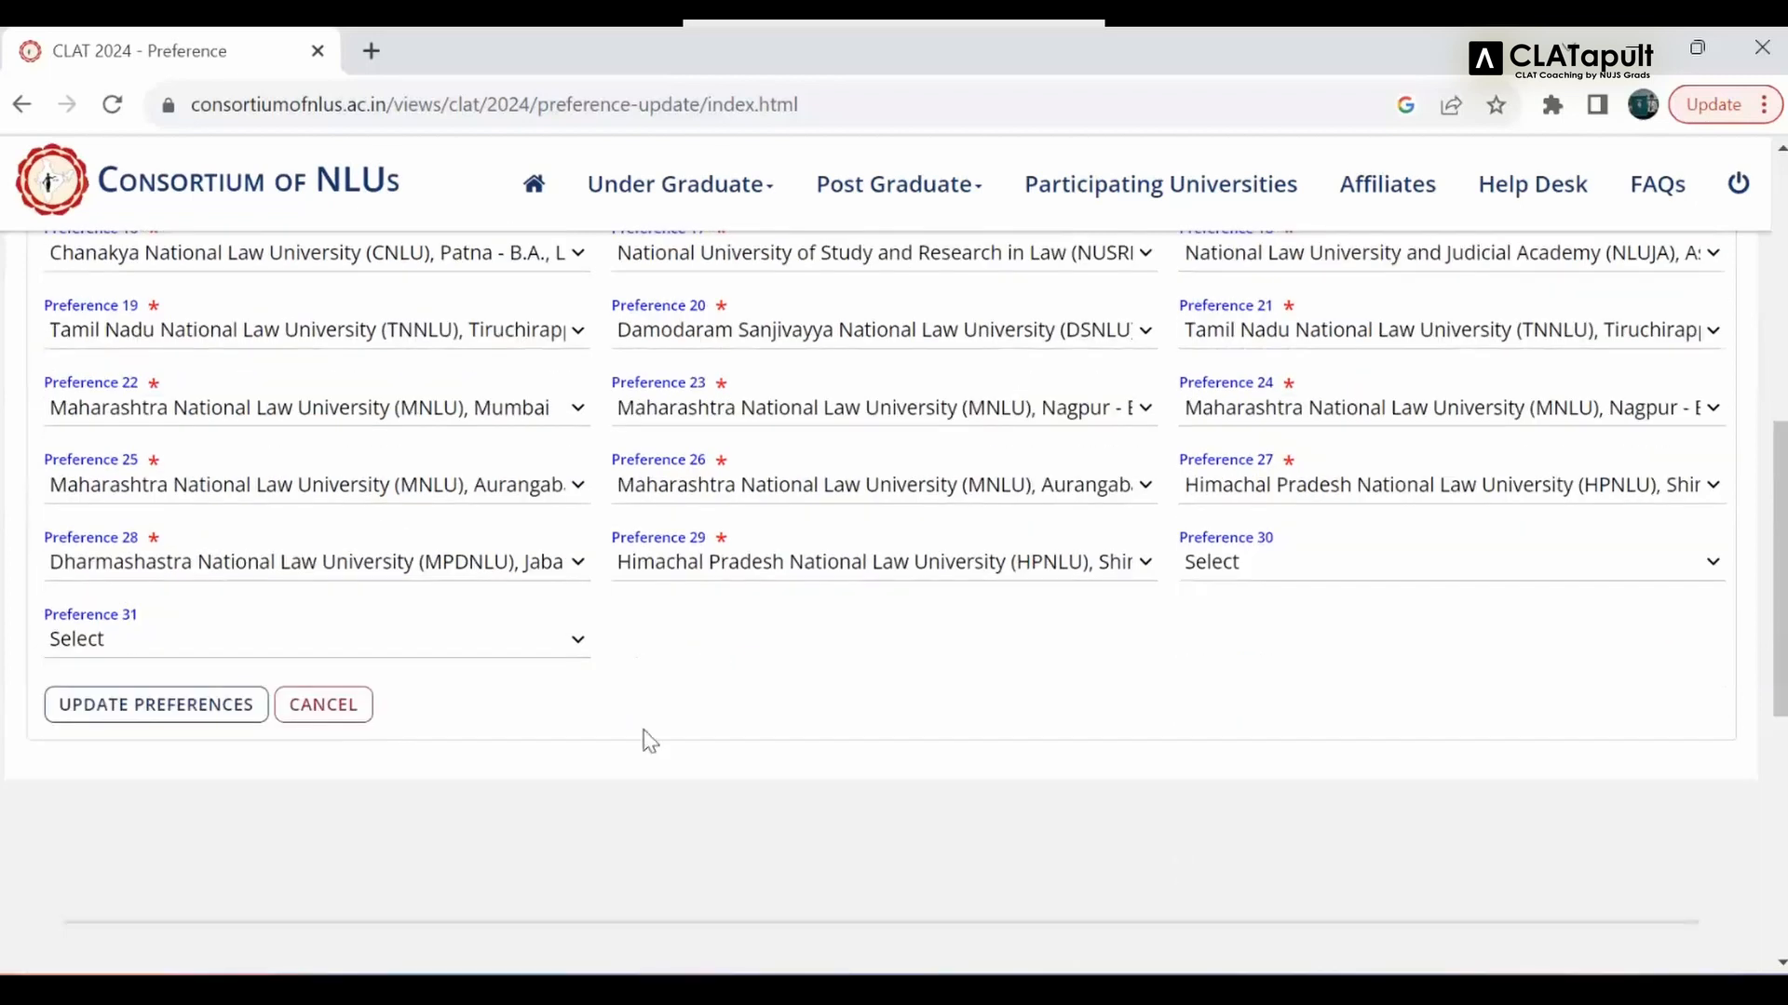
{"action": "scroll", "coordinate": [649, 742], "scroll_direction": "up", "scroll_amount": 10}
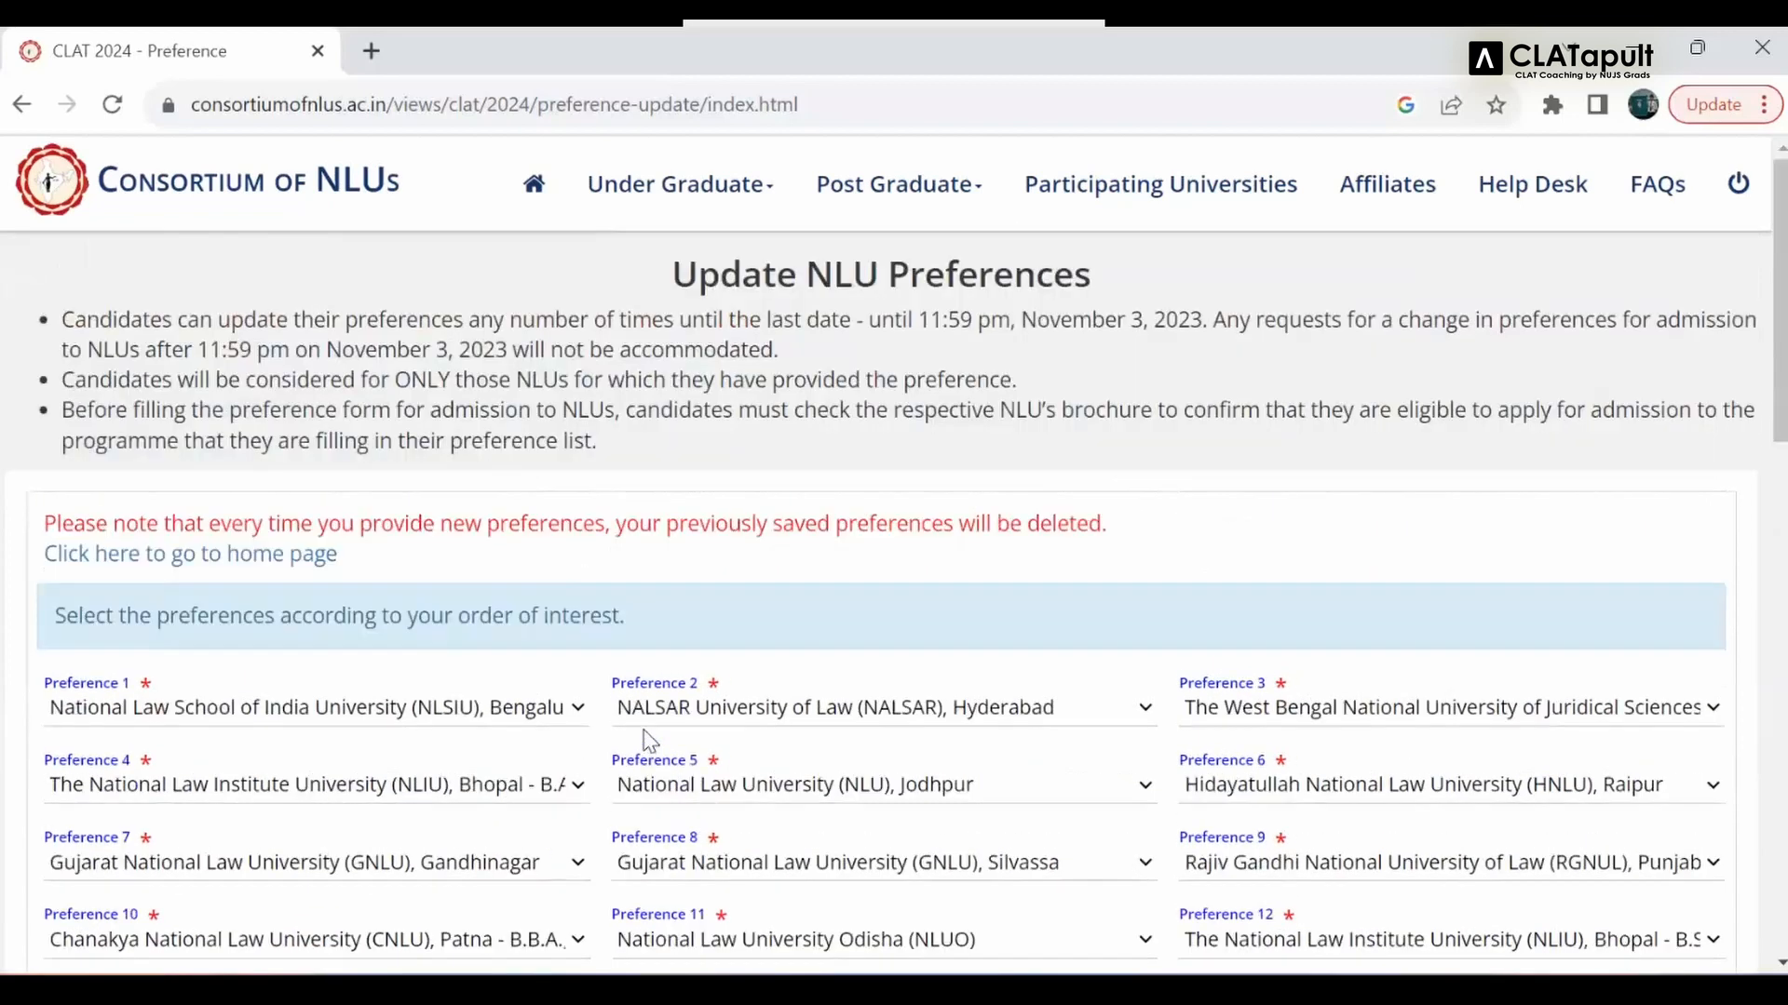
{"action": "scroll", "coordinate": [633, 742], "scroll_direction": "down", "scroll_amount": 4}
{"action": "scroll", "coordinate": [618, 742], "scroll_direction": "up", "scroll_amount": 4}
{"action": "scroll", "coordinate": [646, 738], "scroll_direction": "down", "scroll_amount": 15}
{"action": "scroll", "coordinate": [265, 561], "scroll_direction": "up", "scroll_amount": 4}
Save the 29 preferences, confirm with OK, and review the numbered current preferences list.
{"action": "left_click", "coordinate": [112, 417]}
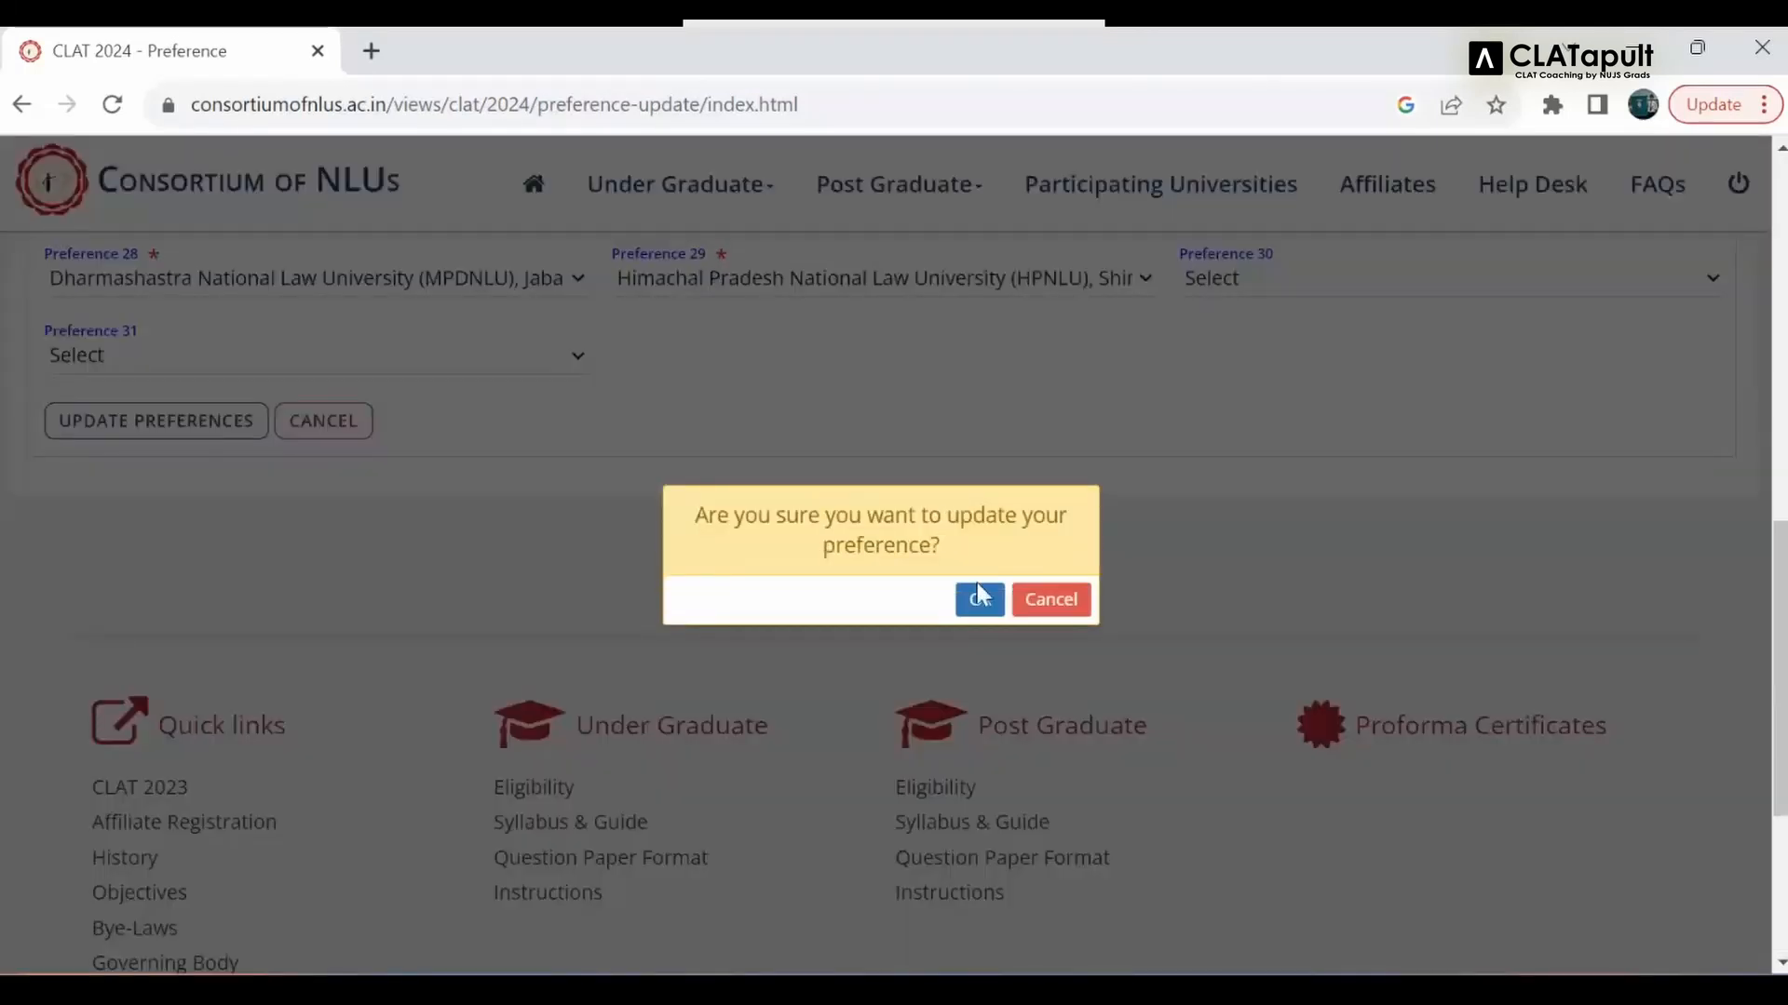
{"action": "left_click", "coordinate": [977, 598]}
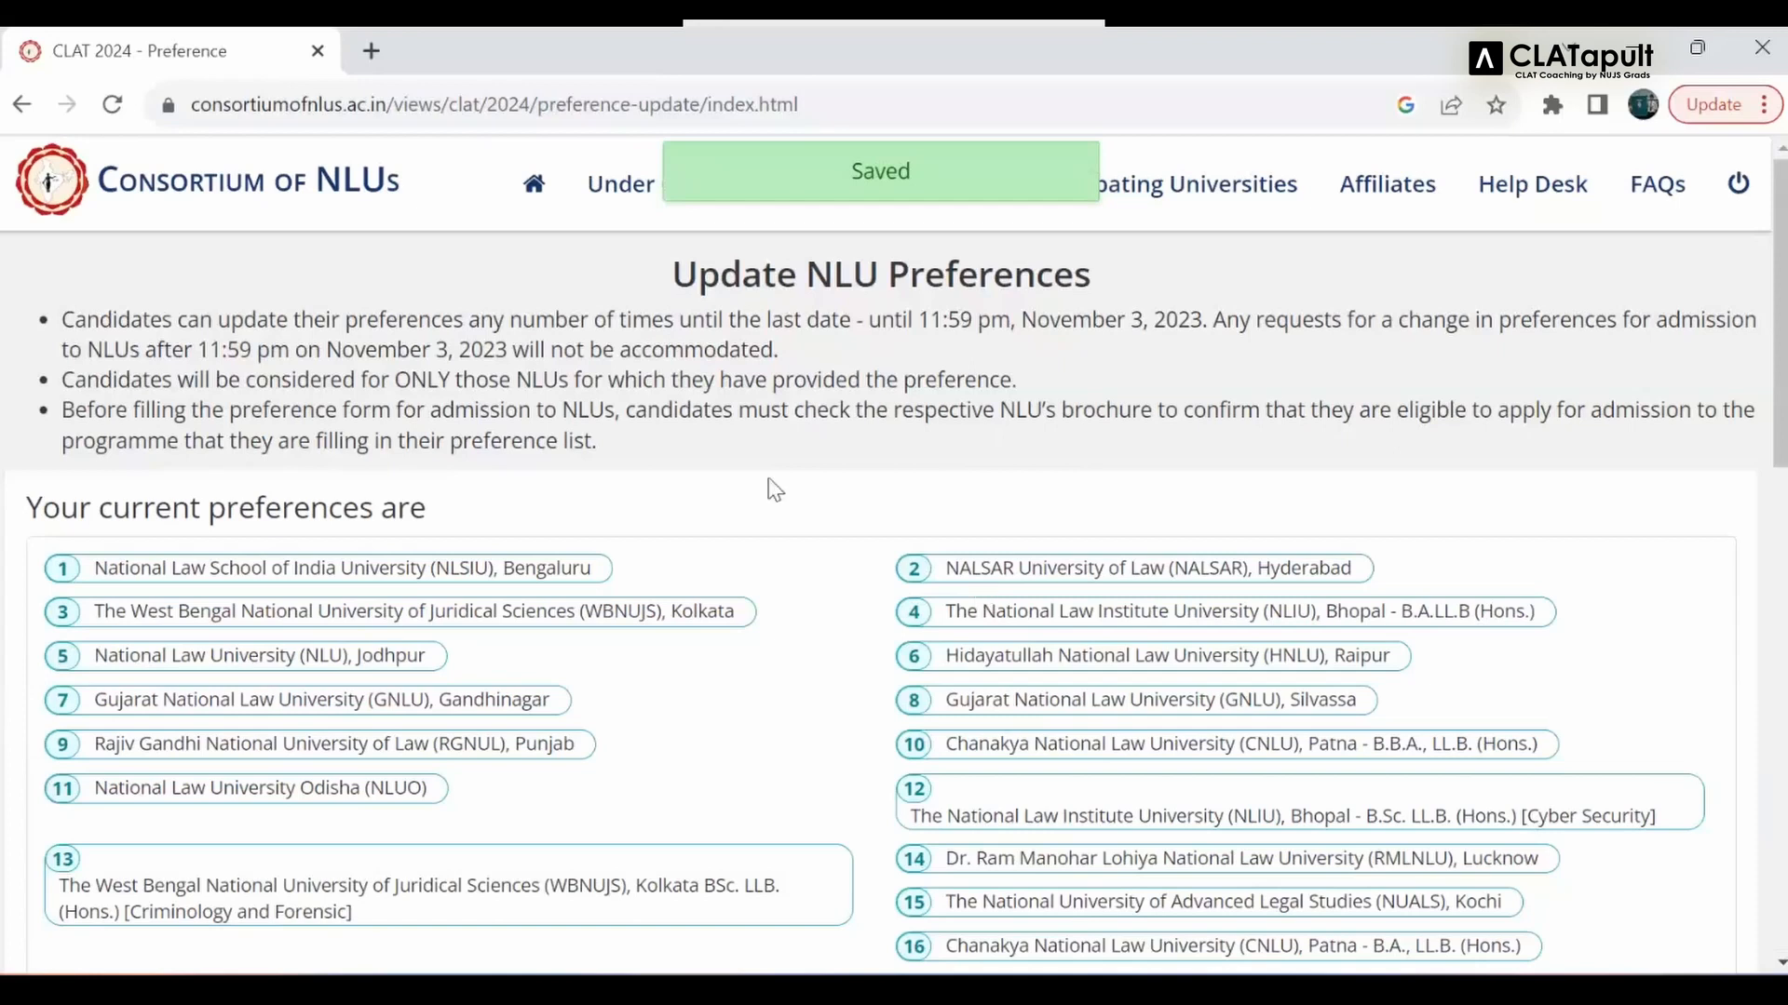
{"action": "scroll", "coordinate": [769, 482], "scroll_direction": "down", "scroll_amount": 3}
{"action": "scroll", "coordinate": [533, 488], "scroll_direction": "up", "scroll_amount": 1}
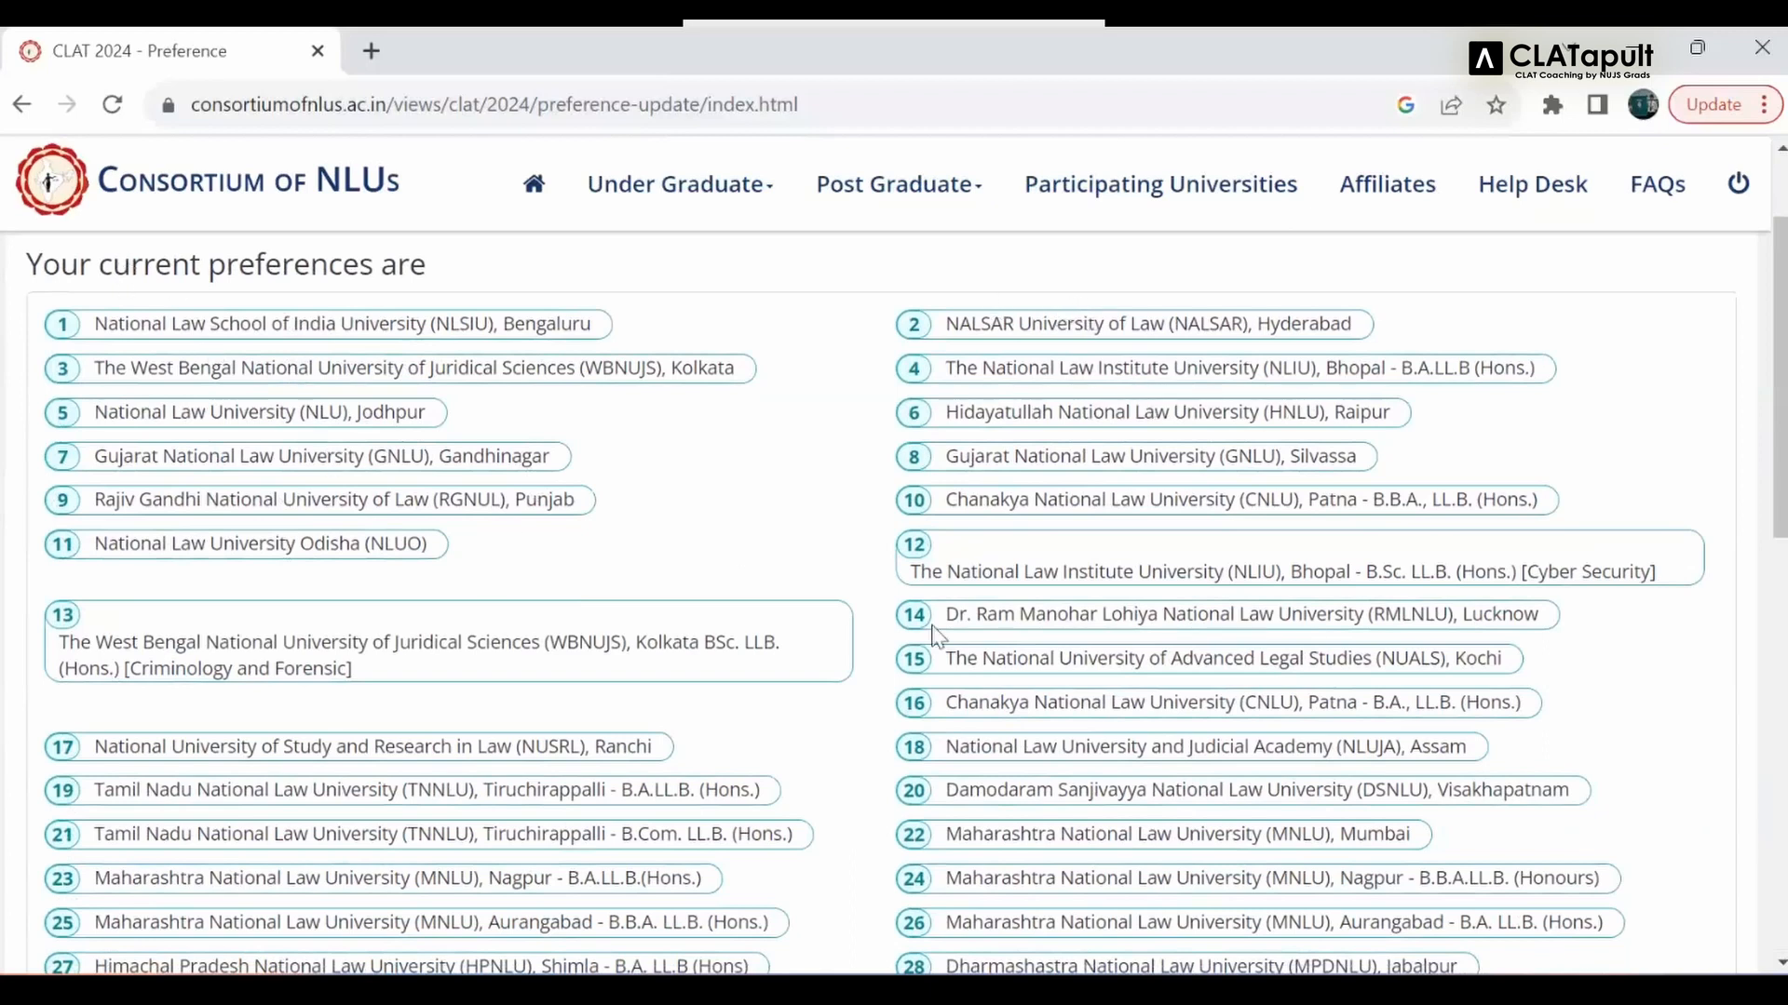
{"action": "scroll", "coordinate": [936, 636], "scroll_direction": "down", "scroll_amount": 8}
{"action": "scroll", "coordinate": [424, 447], "scroll_direction": "up", "scroll_amount": 5}
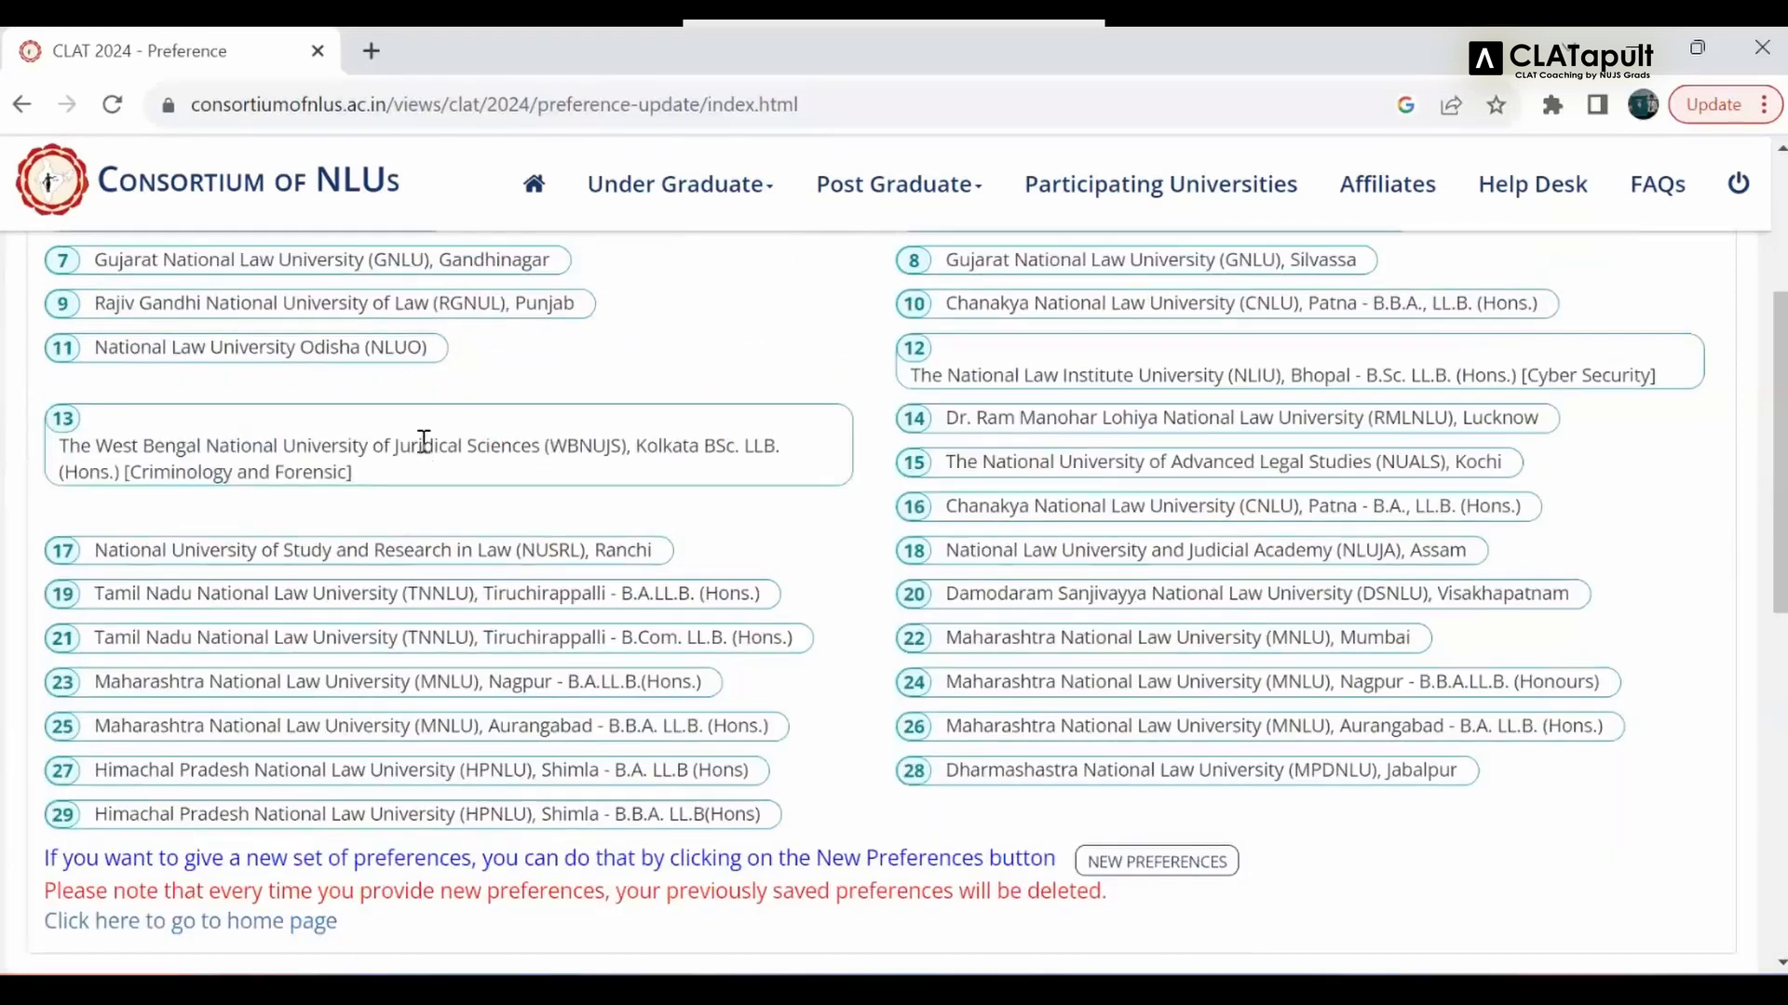
{"action": "scroll", "coordinate": [424, 442], "scroll_direction": "down", "scroll_amount": 3}
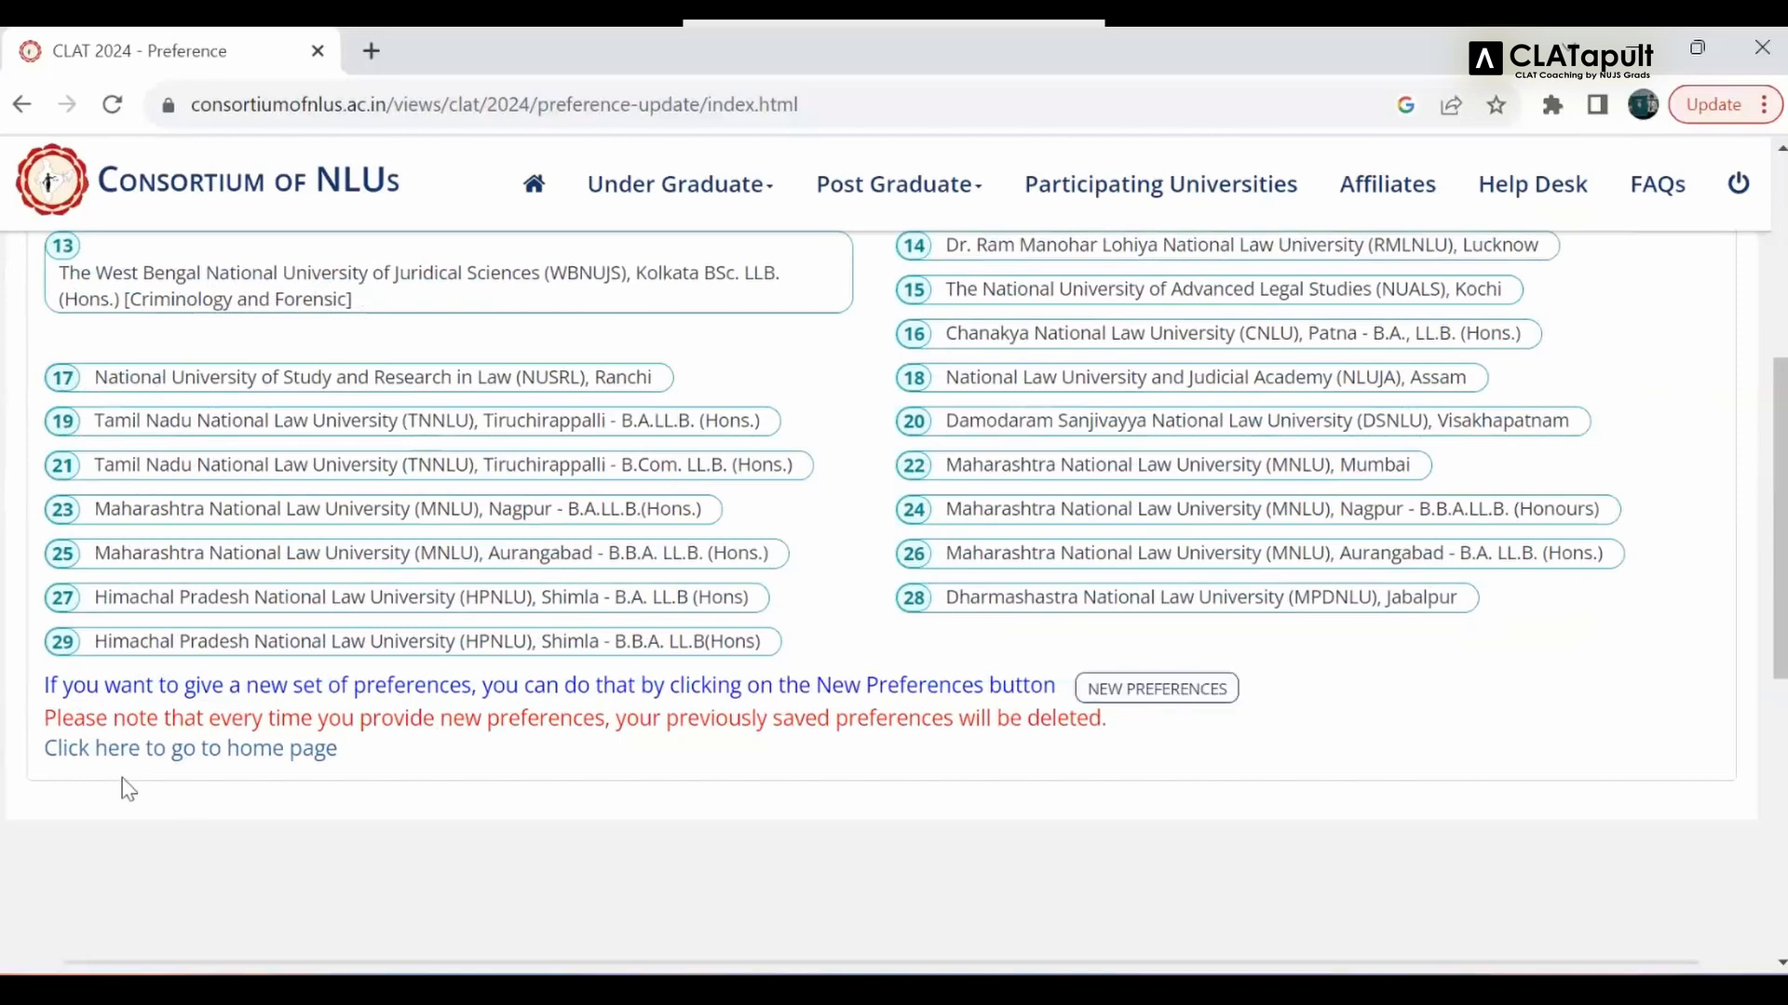
Go back to the home page and review the application form before closing it.
{"action": "left_click", "coordinate": [153, 756]}
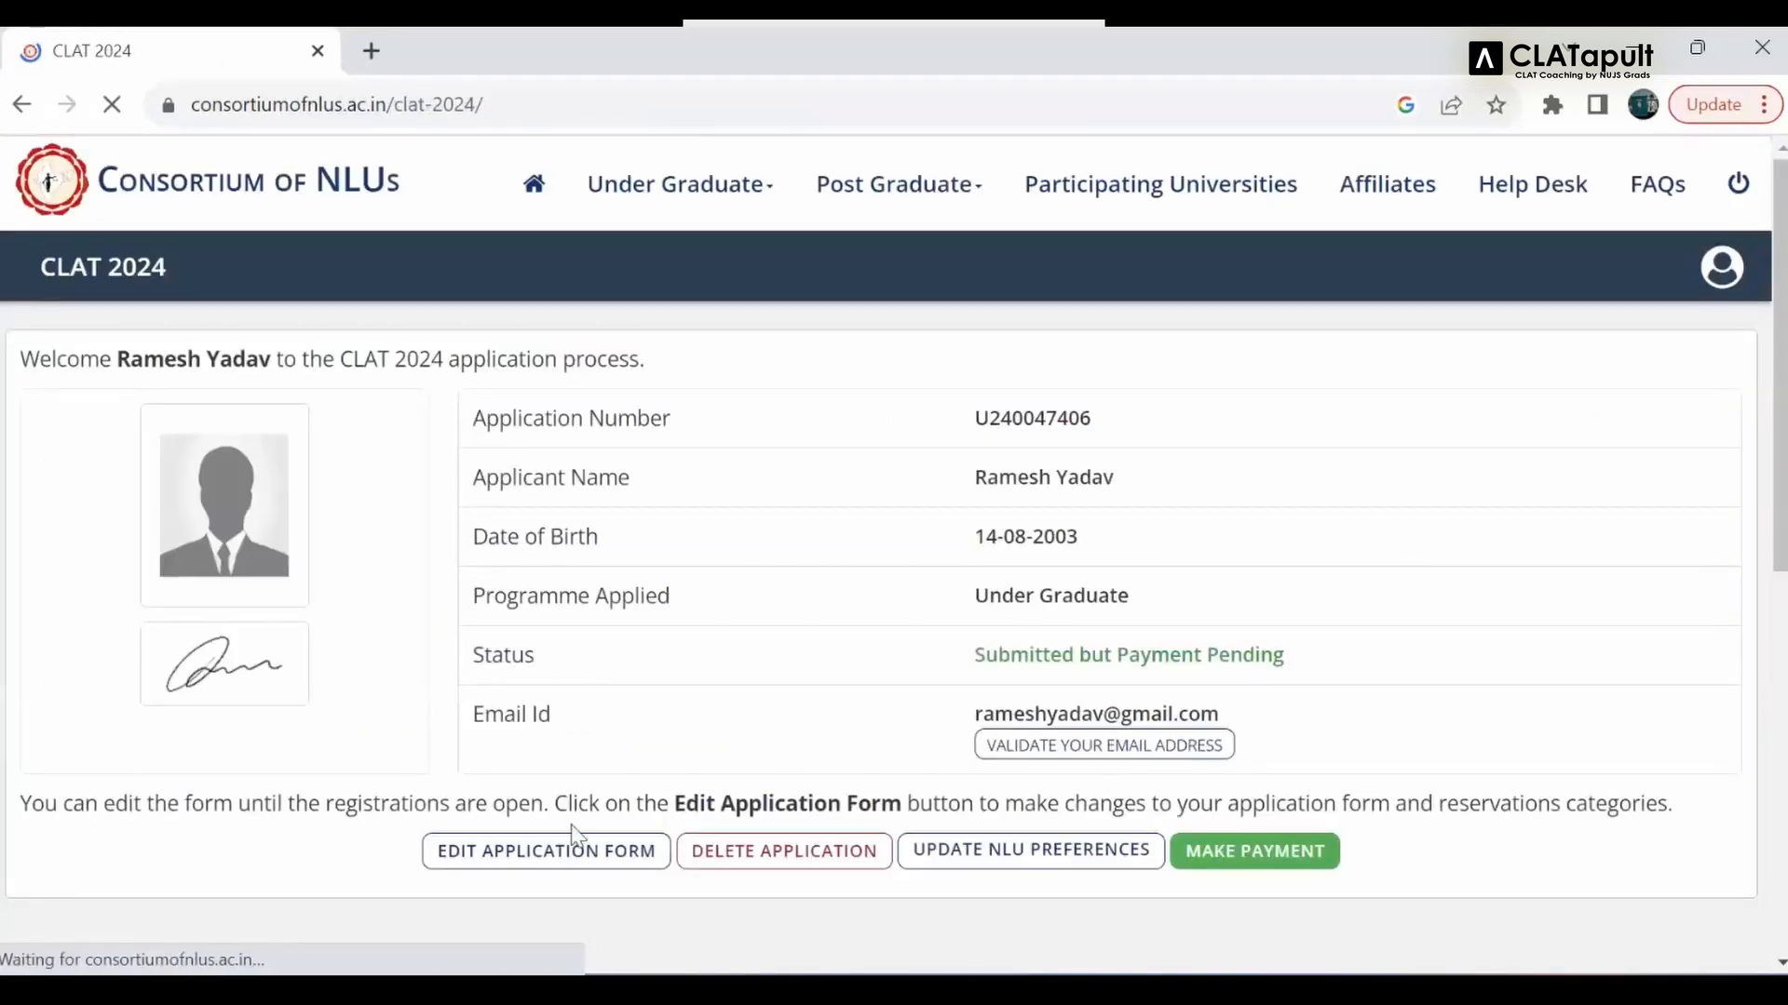
{"action": "left_click", "coordinate": [491, 859]}
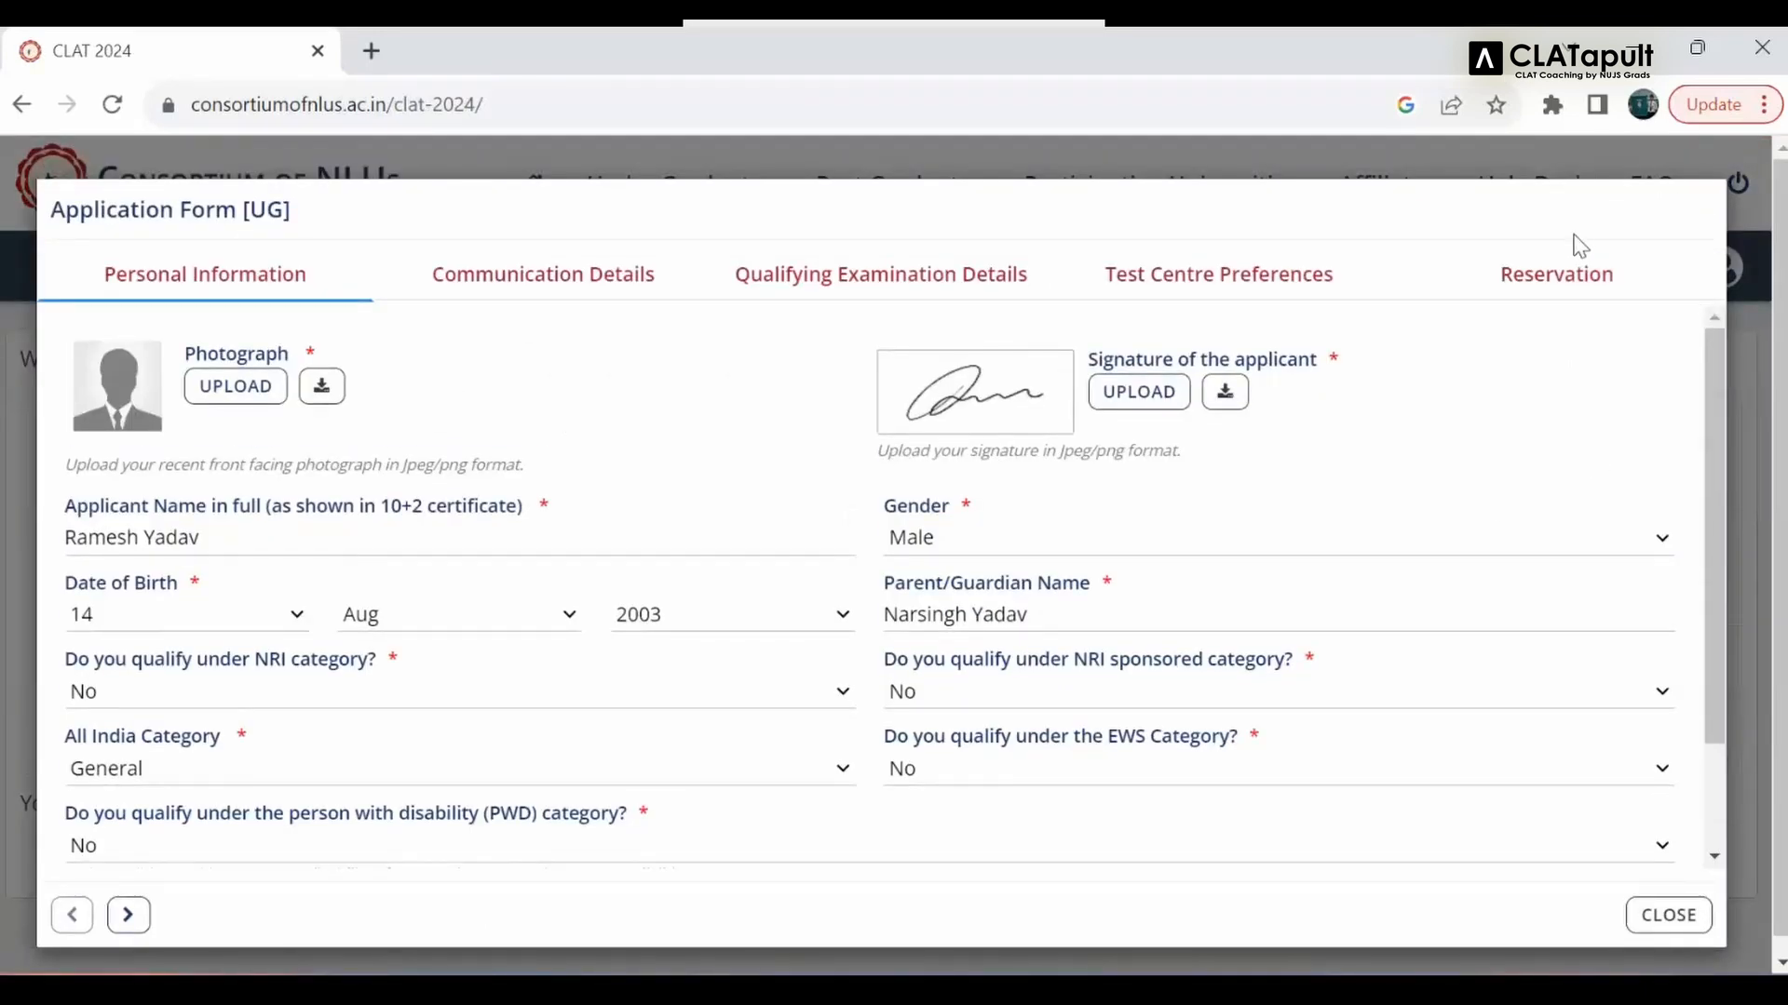
{"action": "left_click", "coordinate": [1666, 917]}
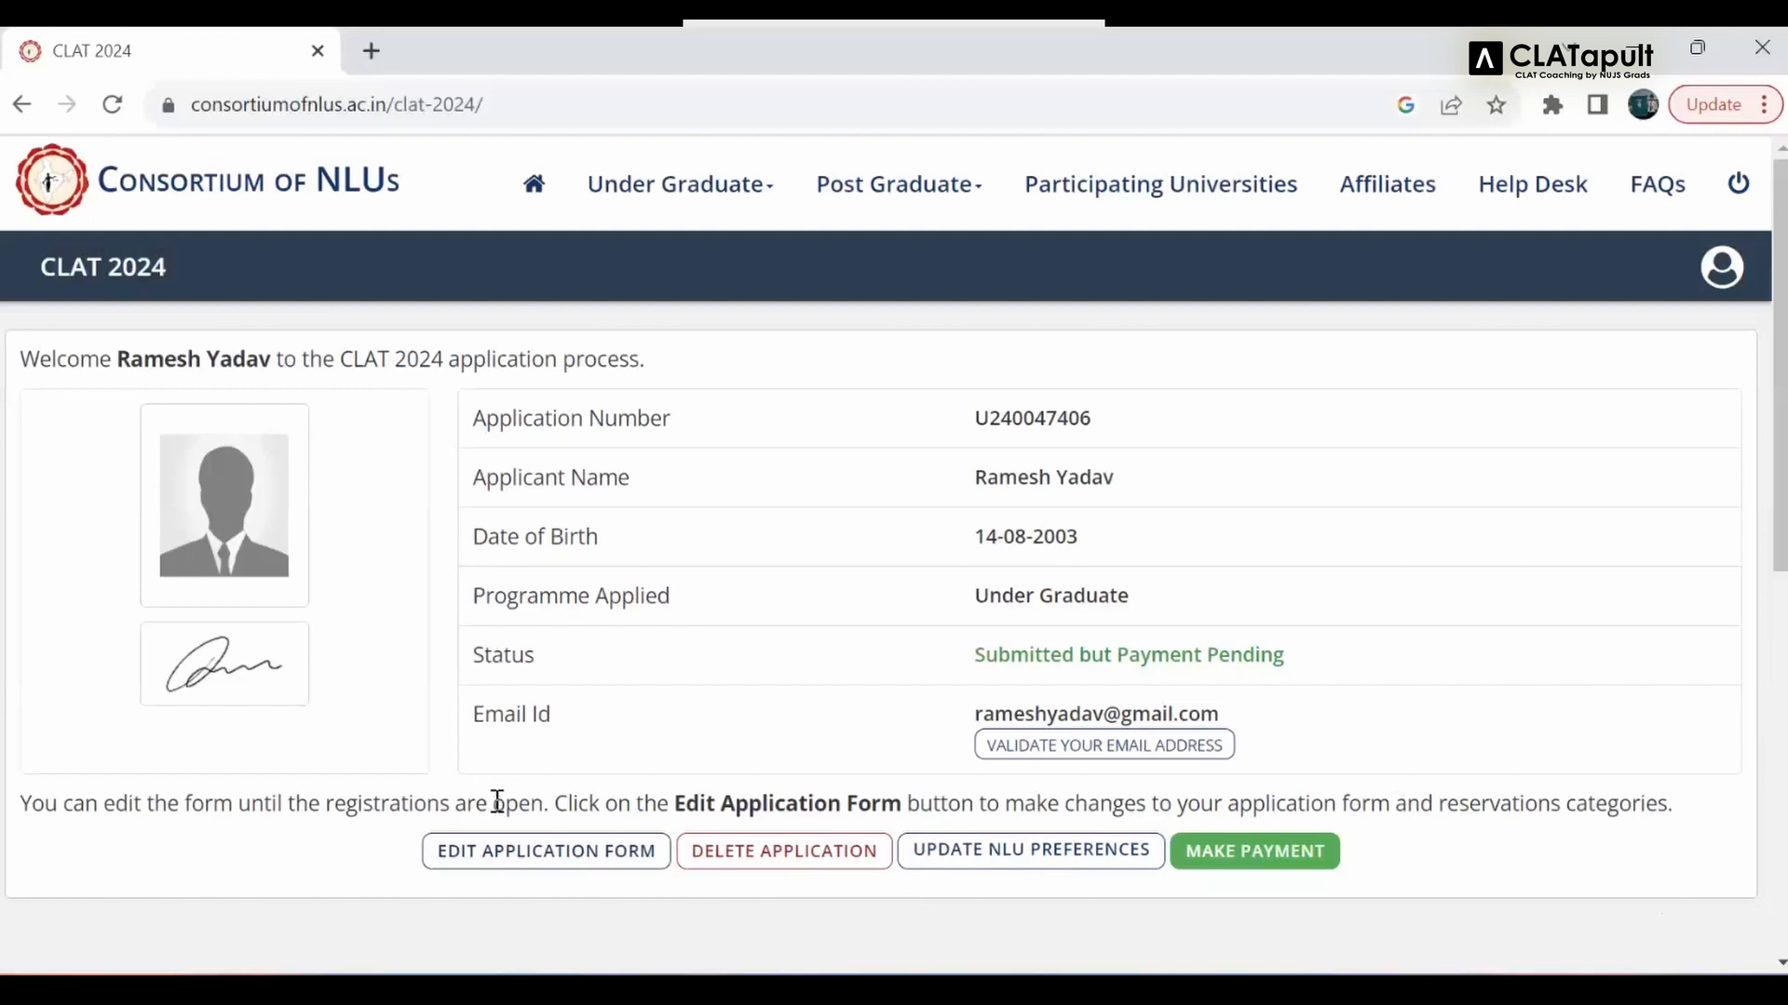
Start the fee payment with Previous Year Question Papers set to No and confirm the ₹4000 payment.
{"action": "left_click", "coordinate": [1315, 862]}
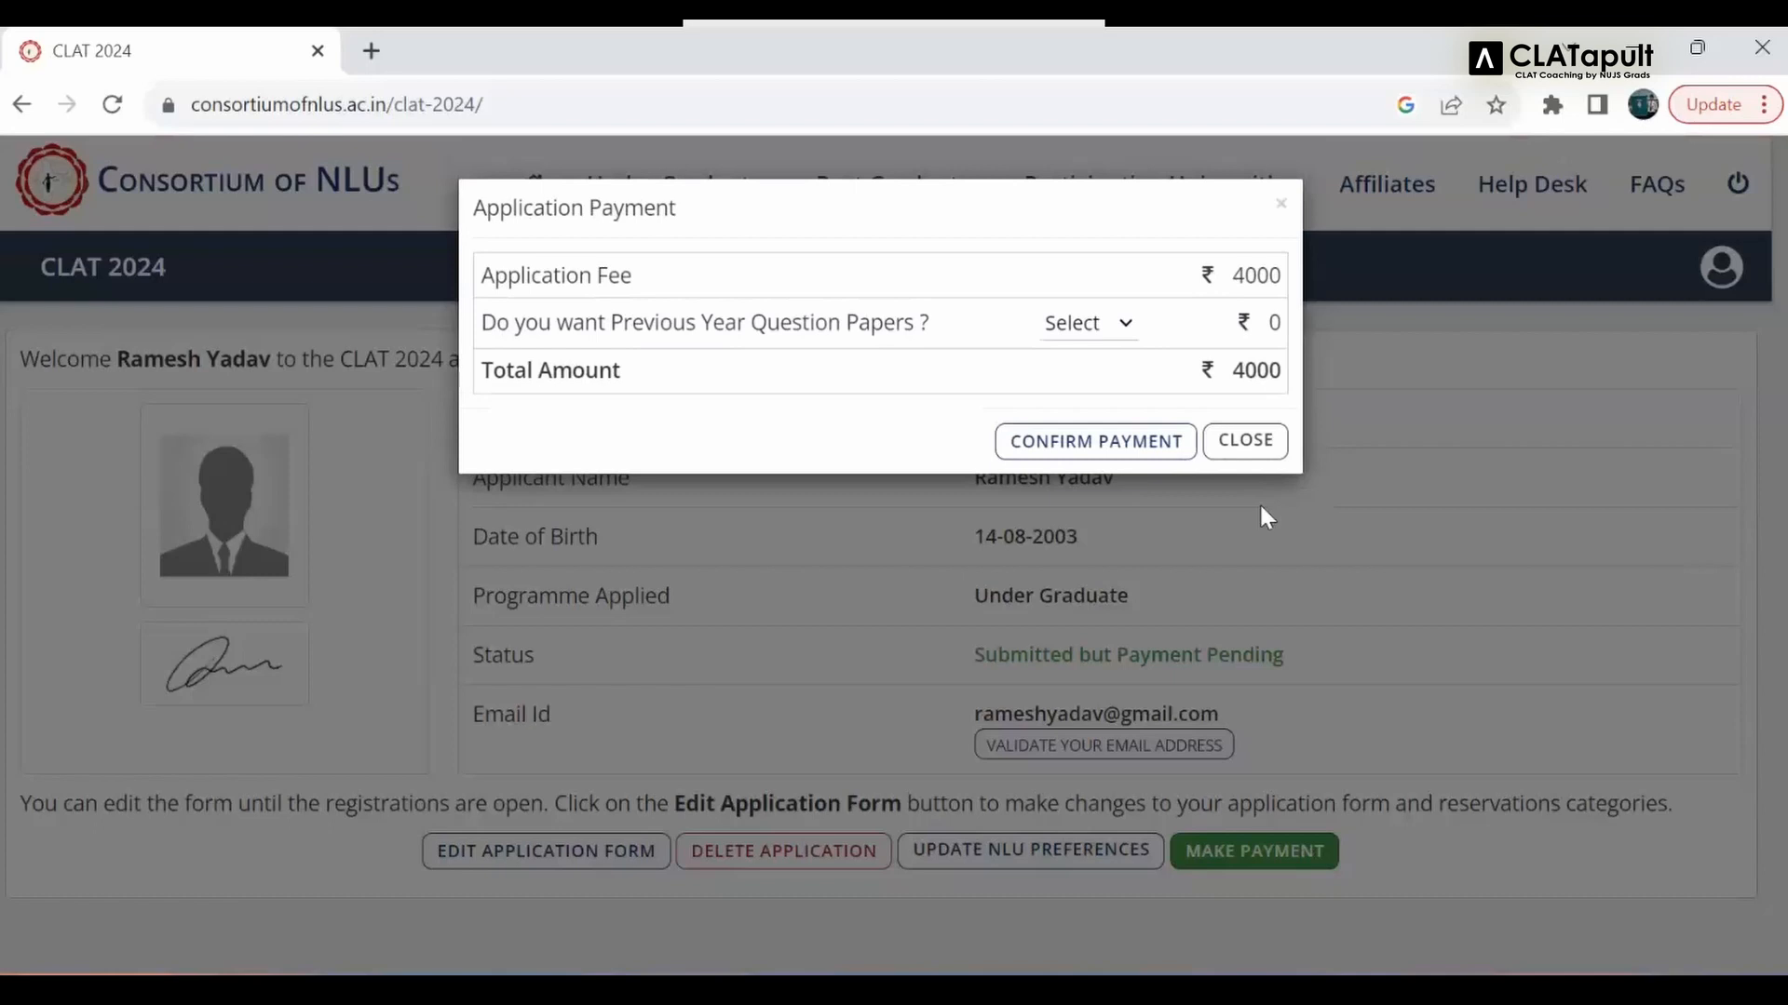
{"action": "left_click", "coordinate": [1126, 325]}
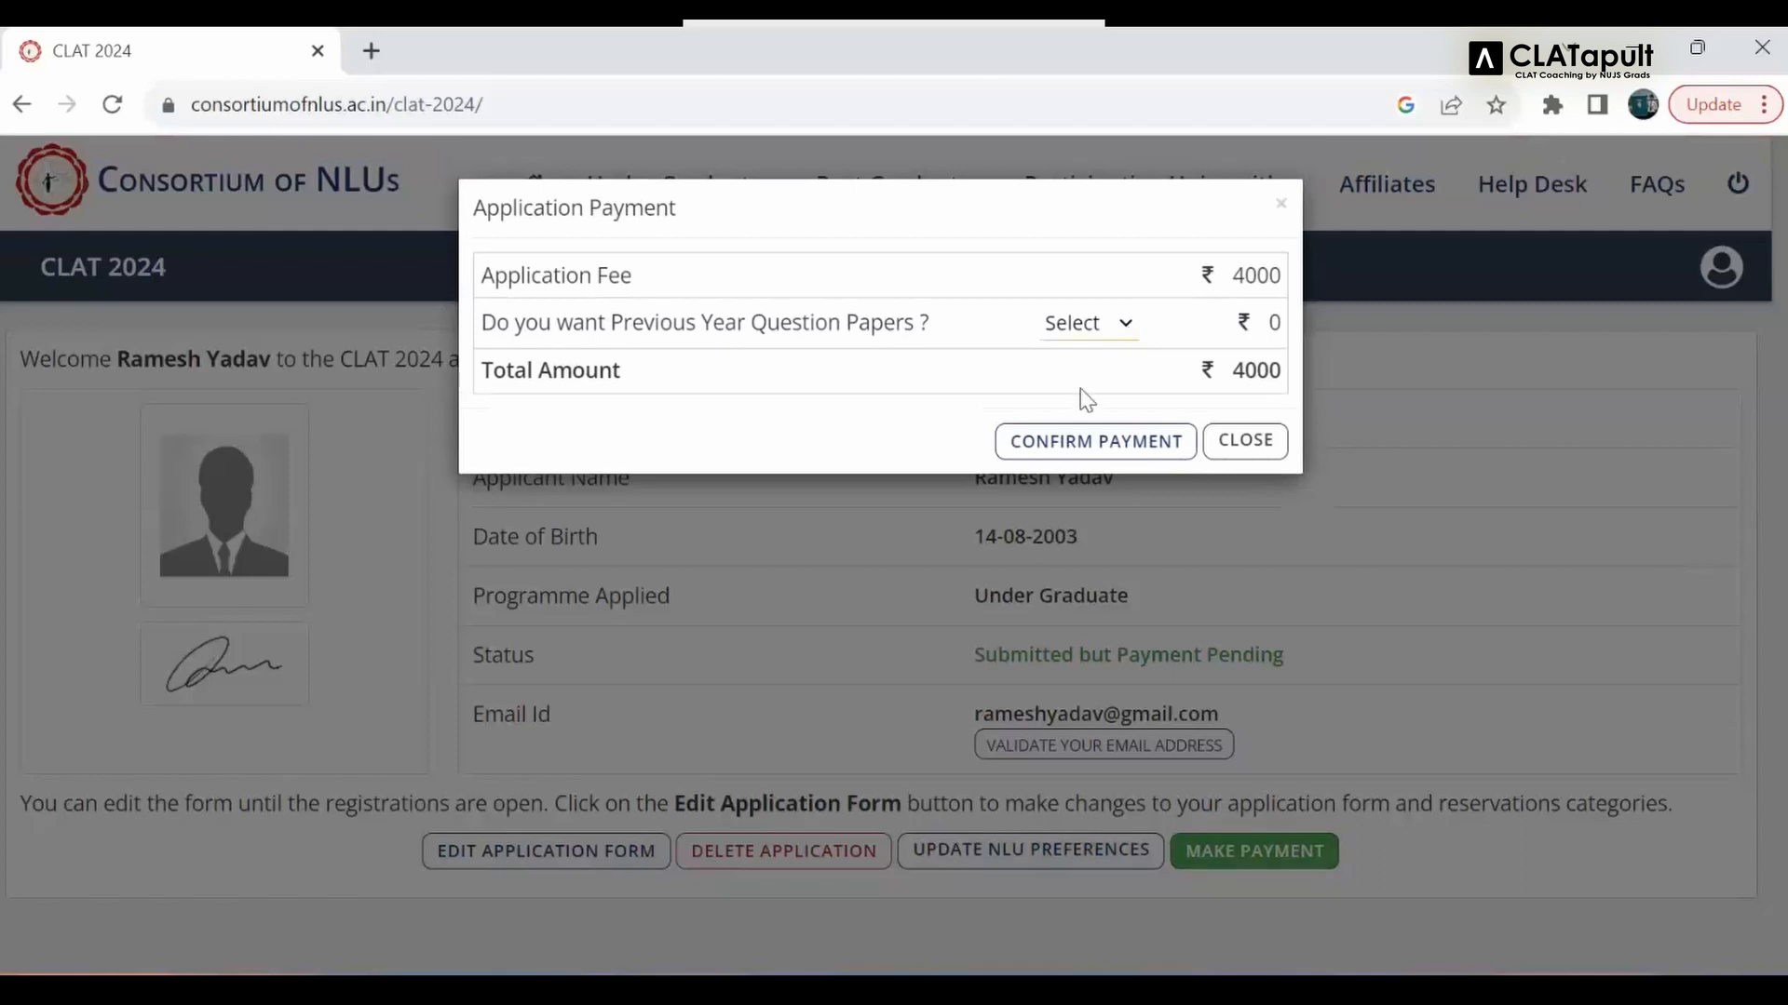
{"action": "left_click", "coordinate": [1086, 400]}
{"action": "key", "text": "Down"}
{"action": "left_click", "coordinate": [1114, 438]}
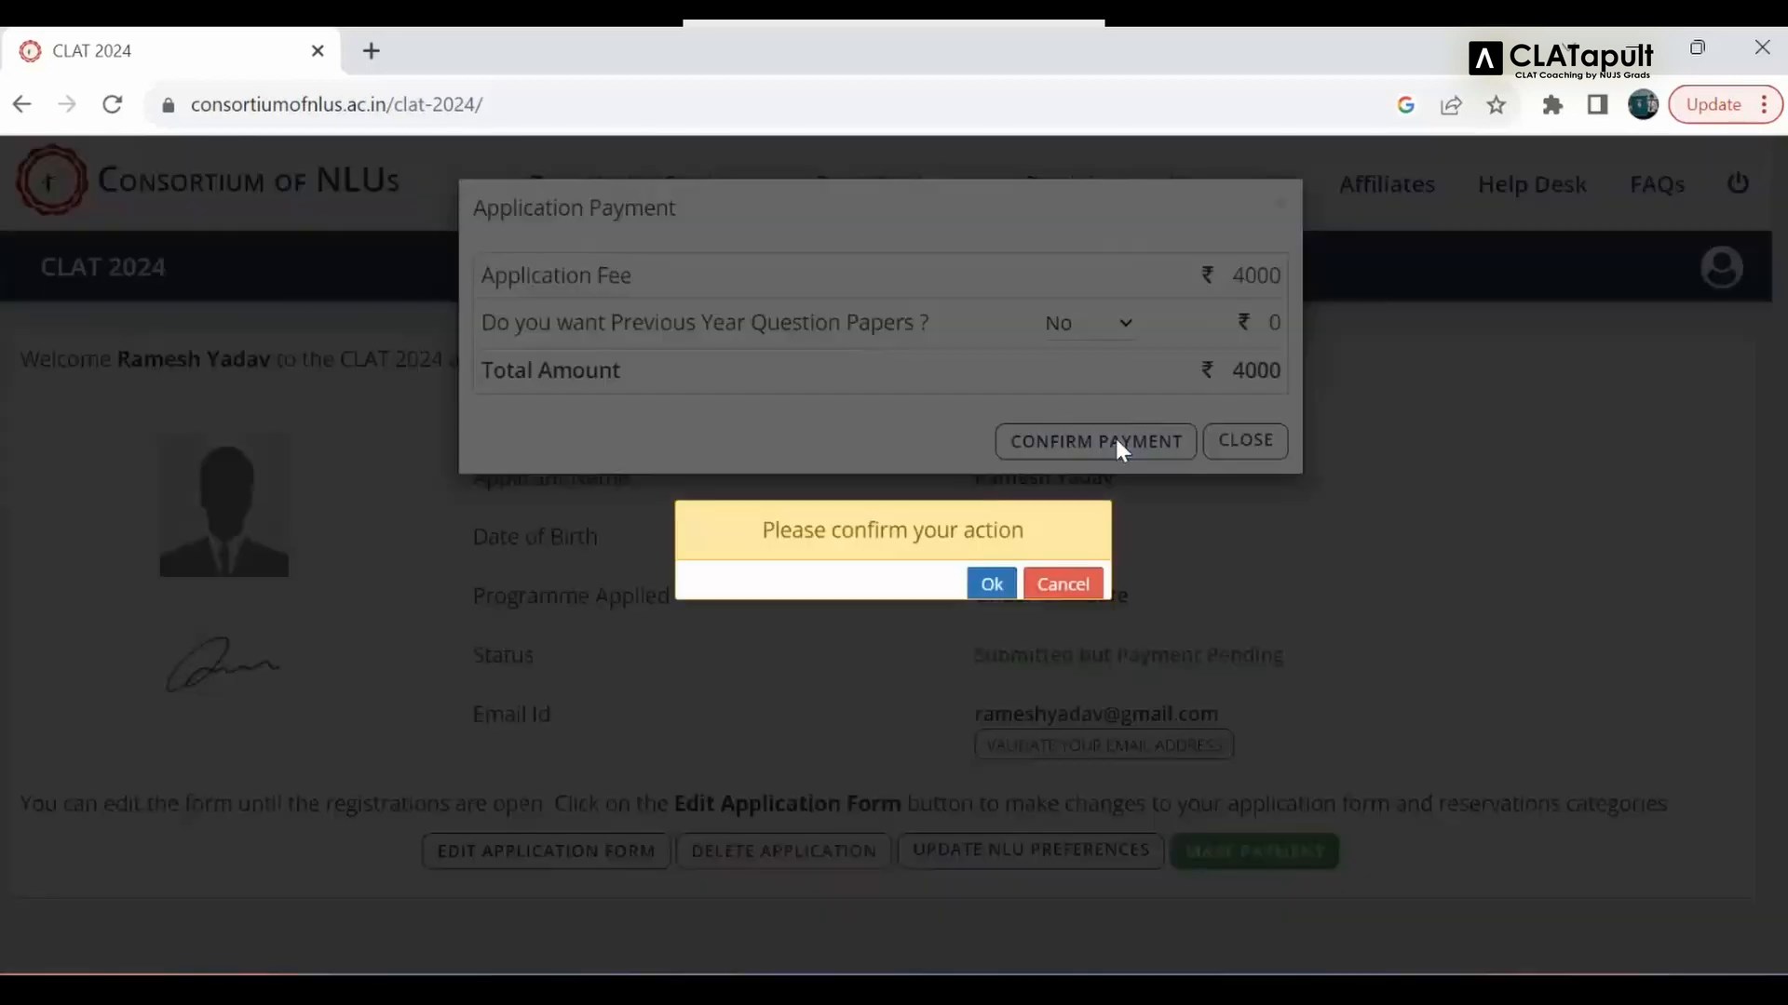
{"action": "left_click", "coordinate": [979, 584]}
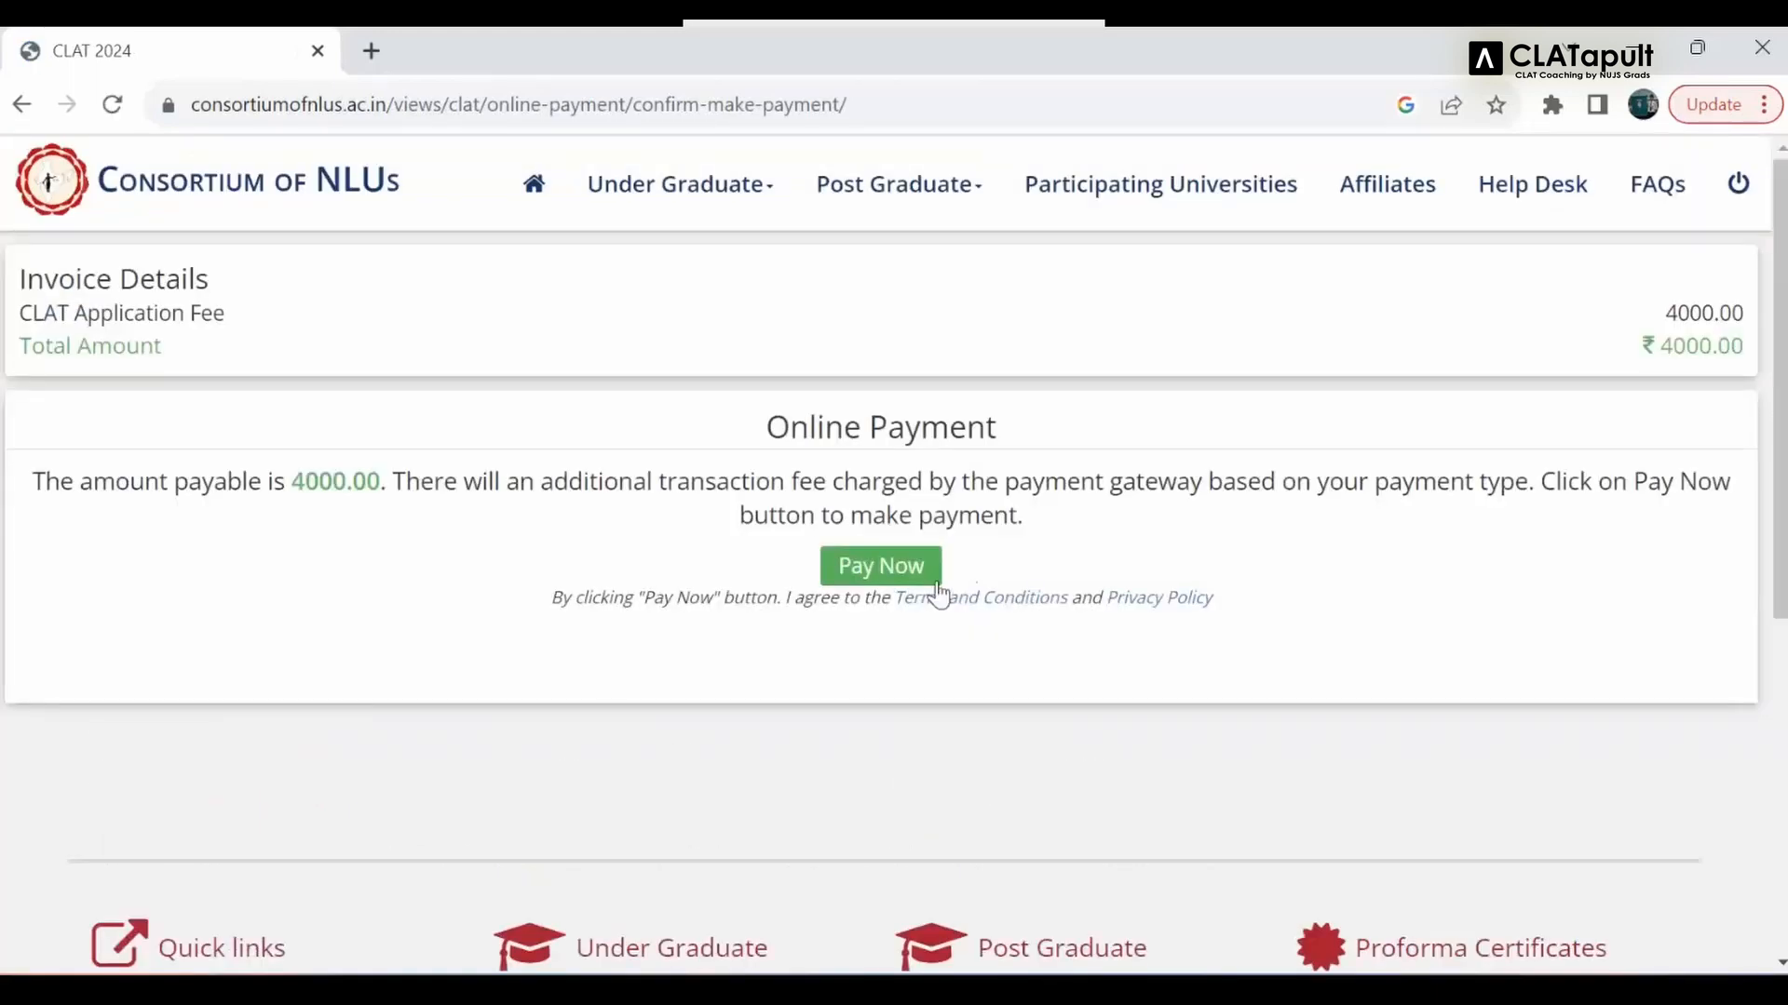
Launch the Razorpay checkout for ₹4,000 and browse its UPI, card, netbanking and wallet options.
{"action": "left_click", "coordinate": [930, 575]}
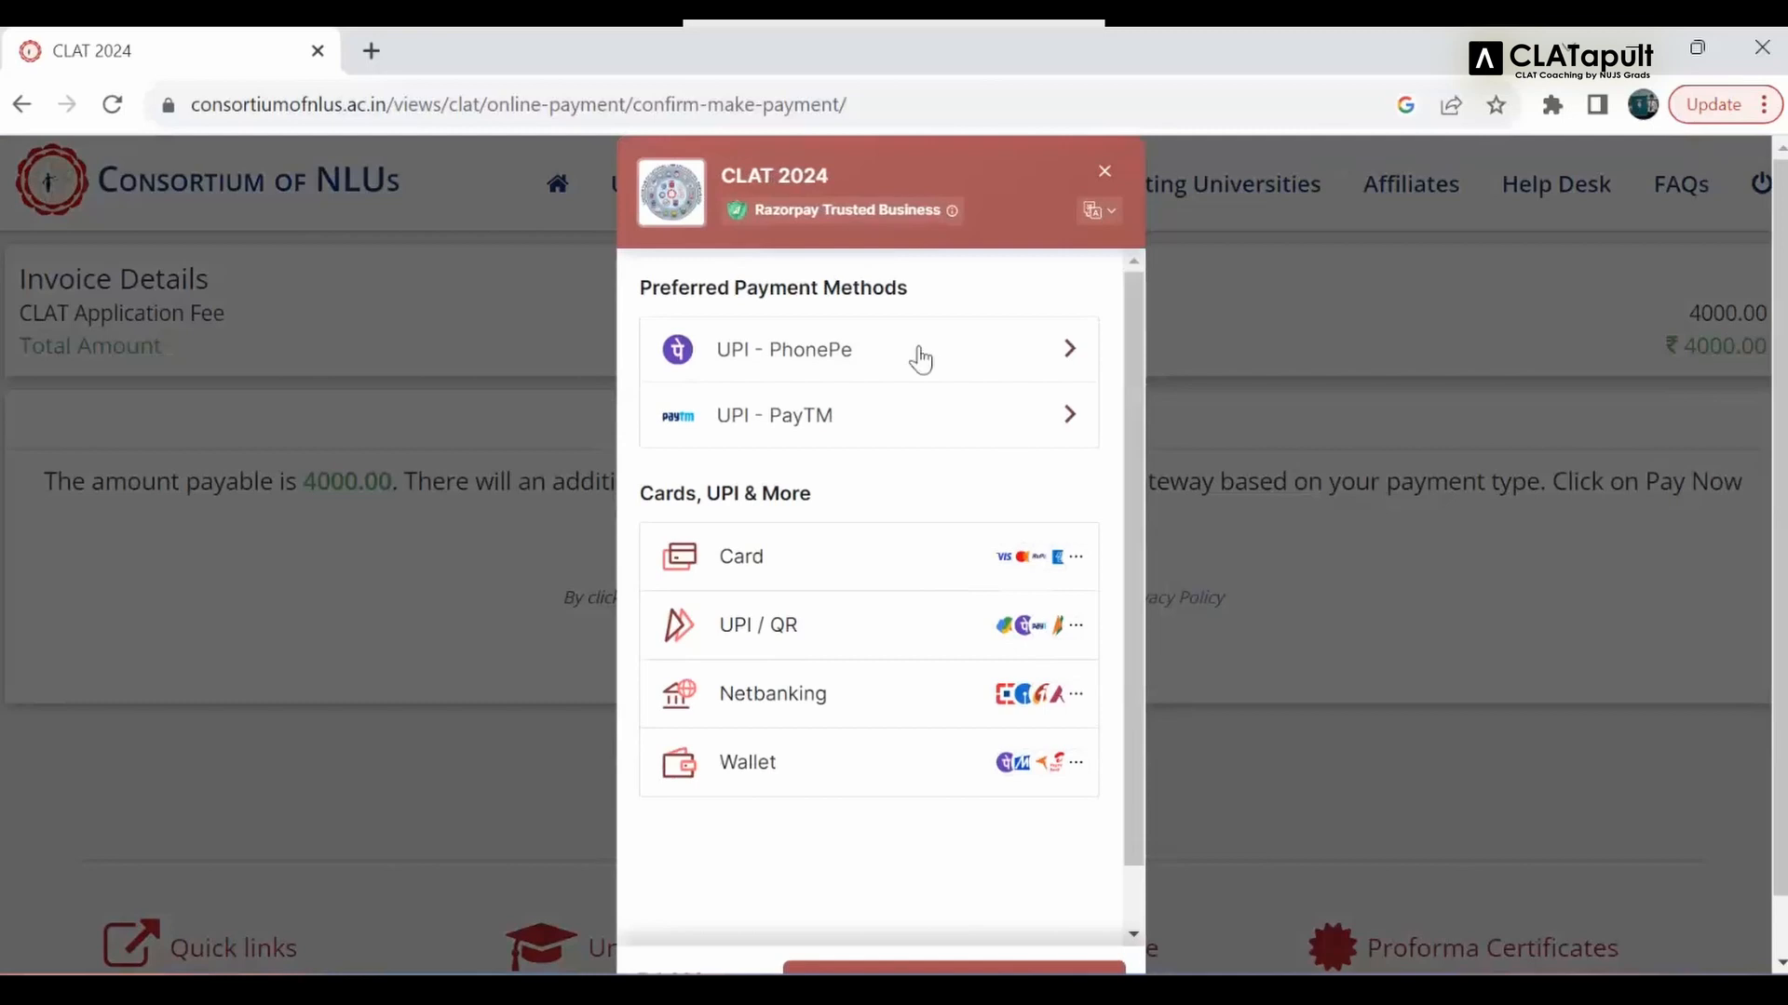
{"action": "scroll", "coordinate": [879, 456], "scroll_direction": "down", "scroll_amount": 1}
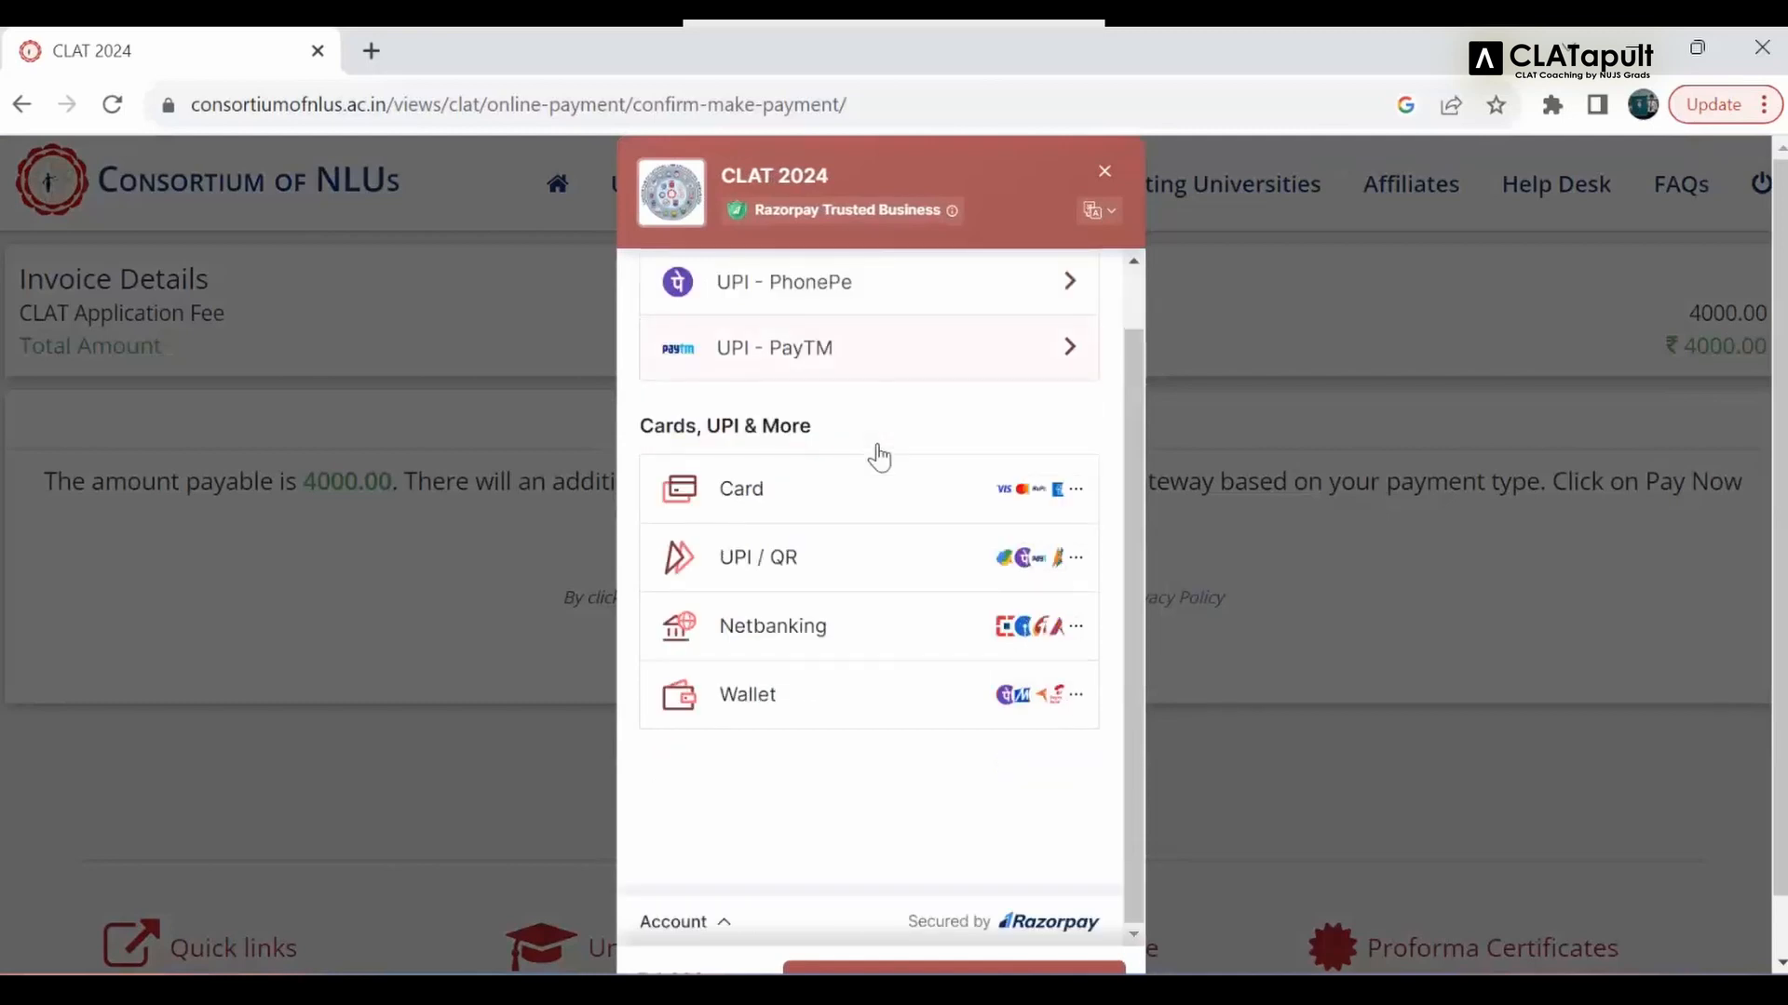
{"action": "scroll", "coordinate": [879, 456], "scroll_direction": "down", "scroll_amount": 1}
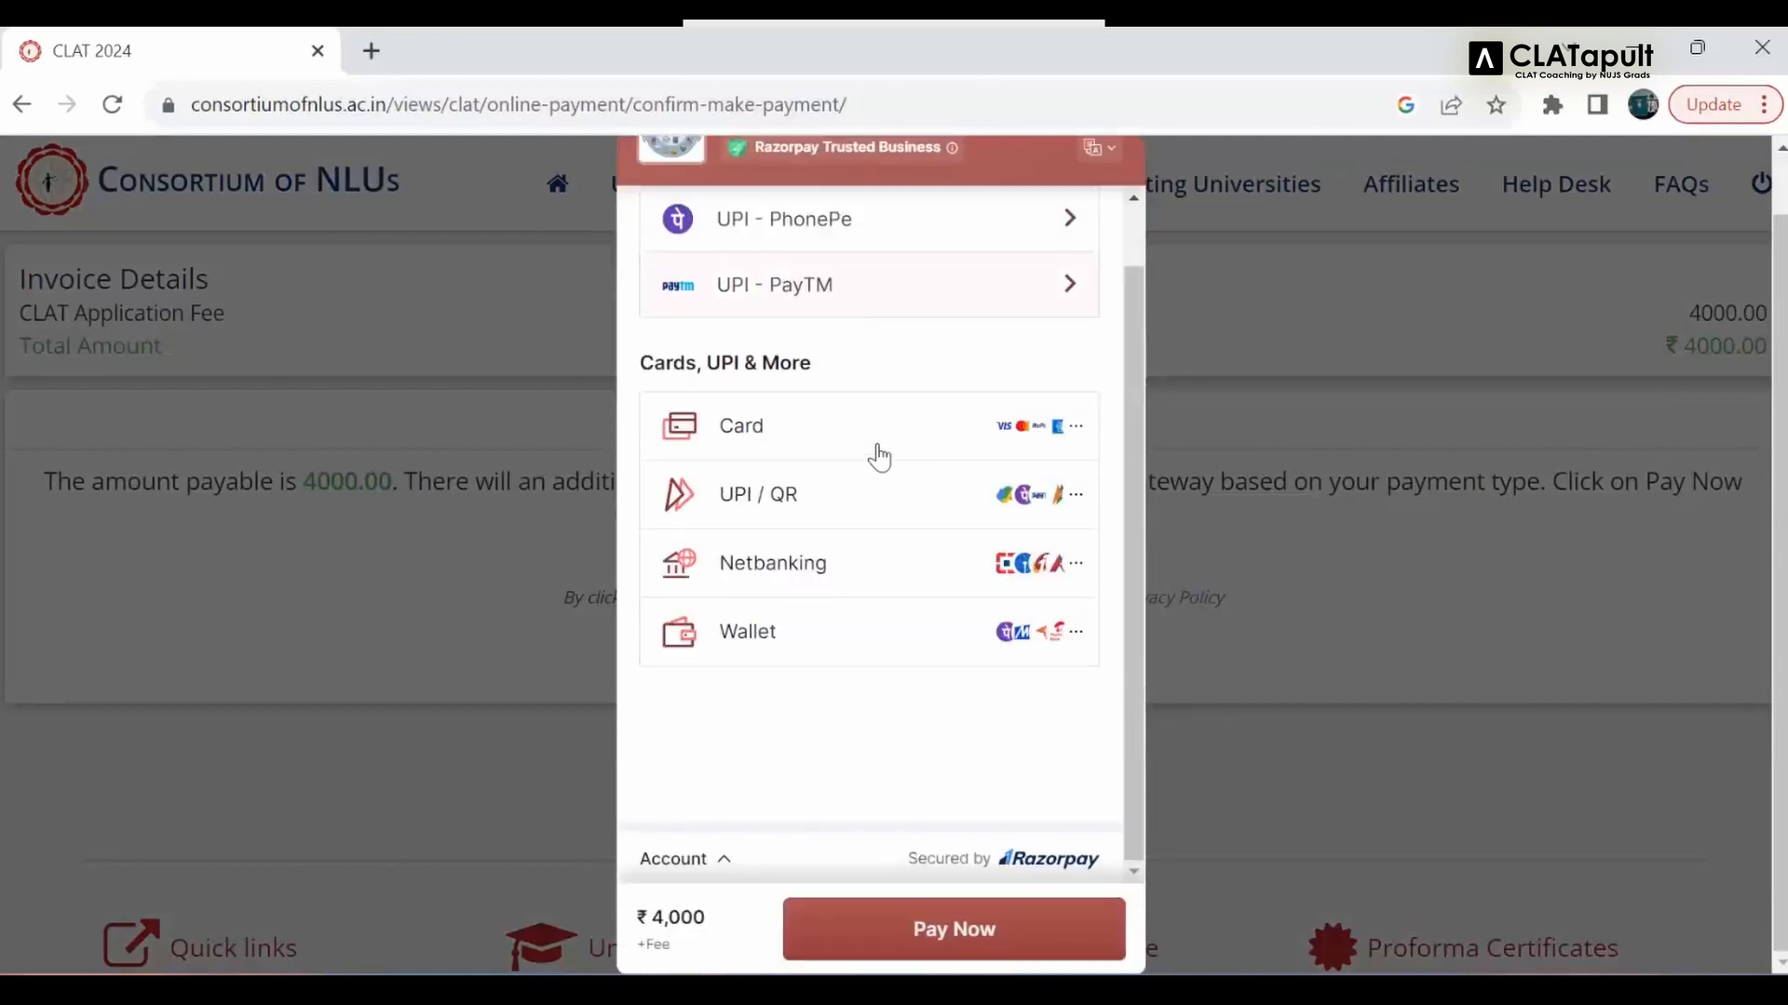
{"action": "scroll", "coordinate": [859, 523], "scroll_direction": "up", "scroll_amount": 1}
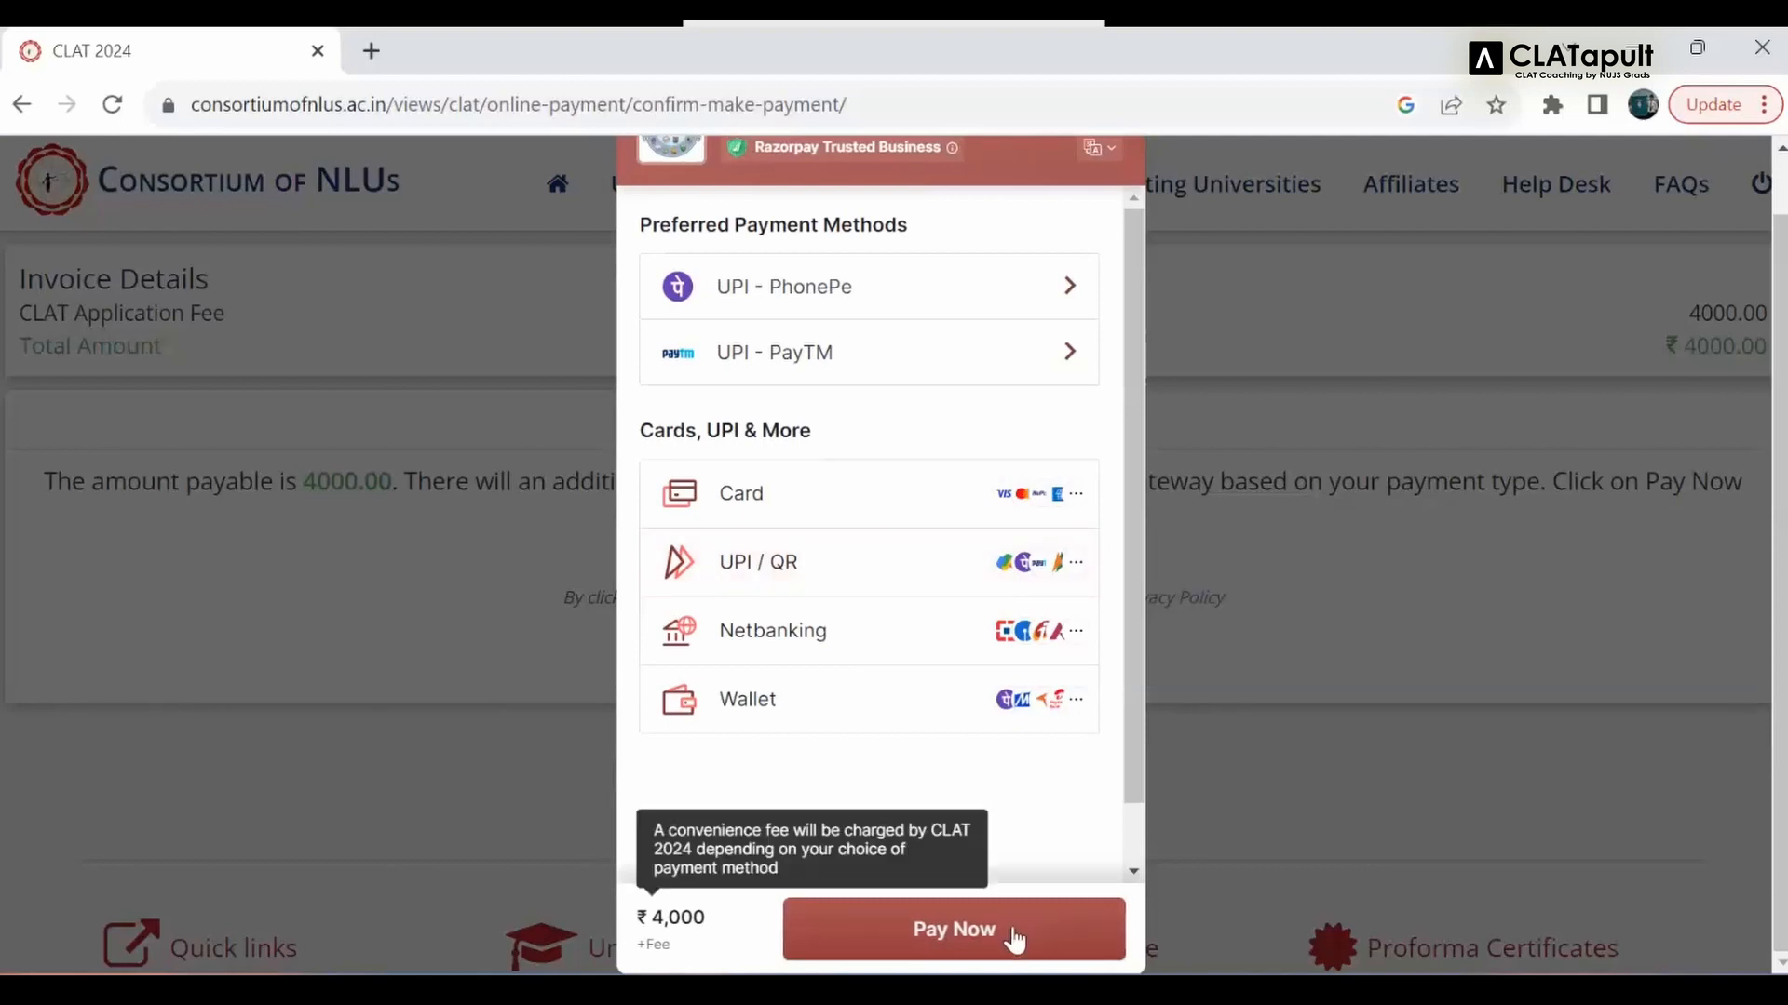
{"action": "scroll", "coordinate": [936, 754], "scroll_direction": "down", "scroll_amount": 2}
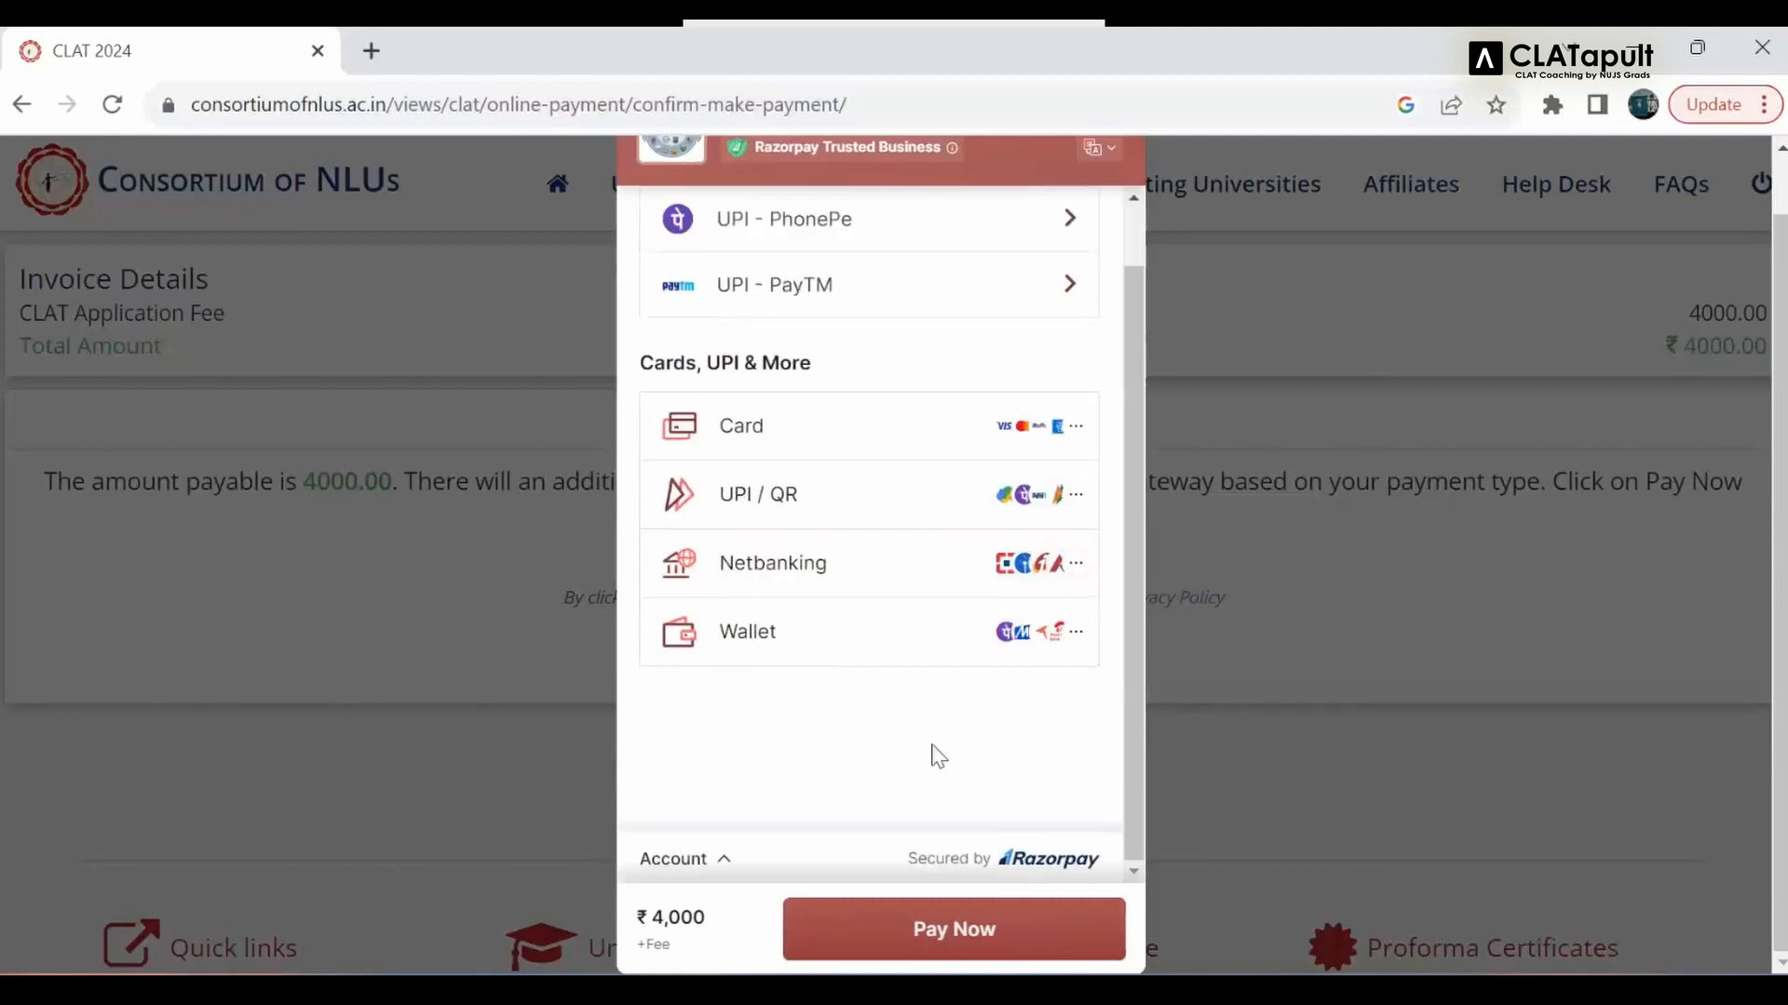